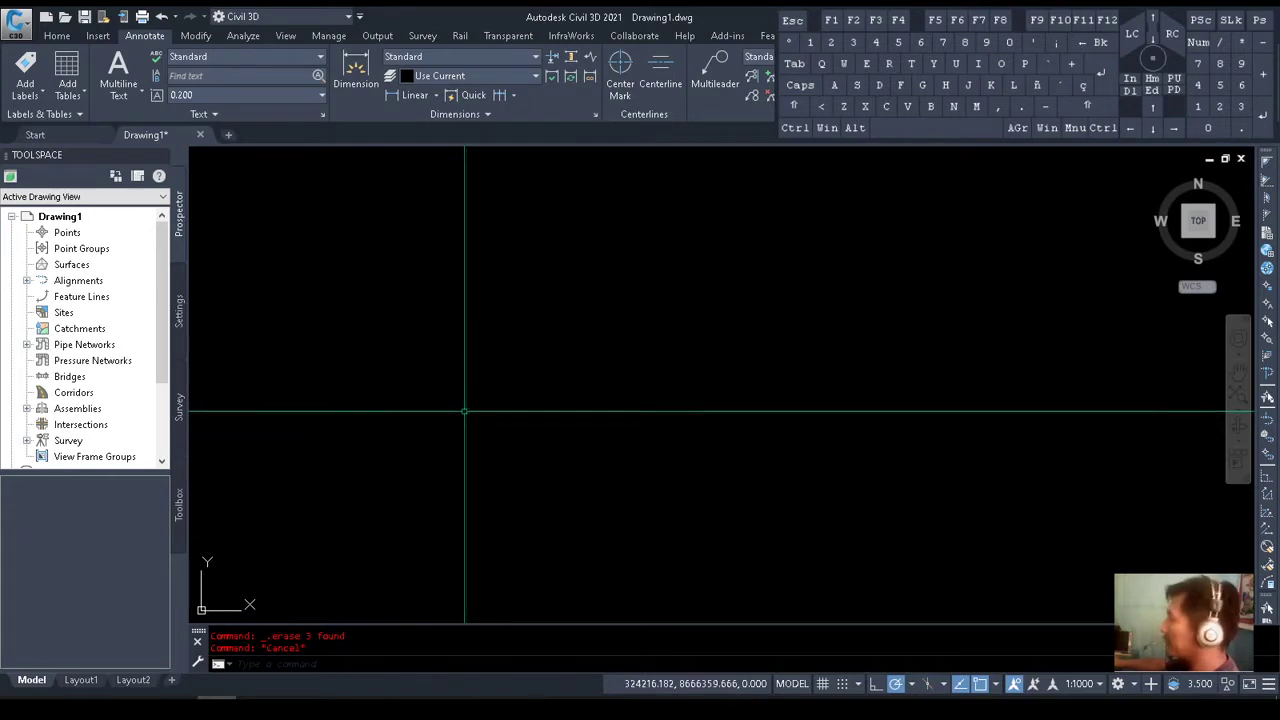
Check the PRACTICA 01 exercise sheet, close Drawing1 and create a new blank drawing
key("alt+Tab")
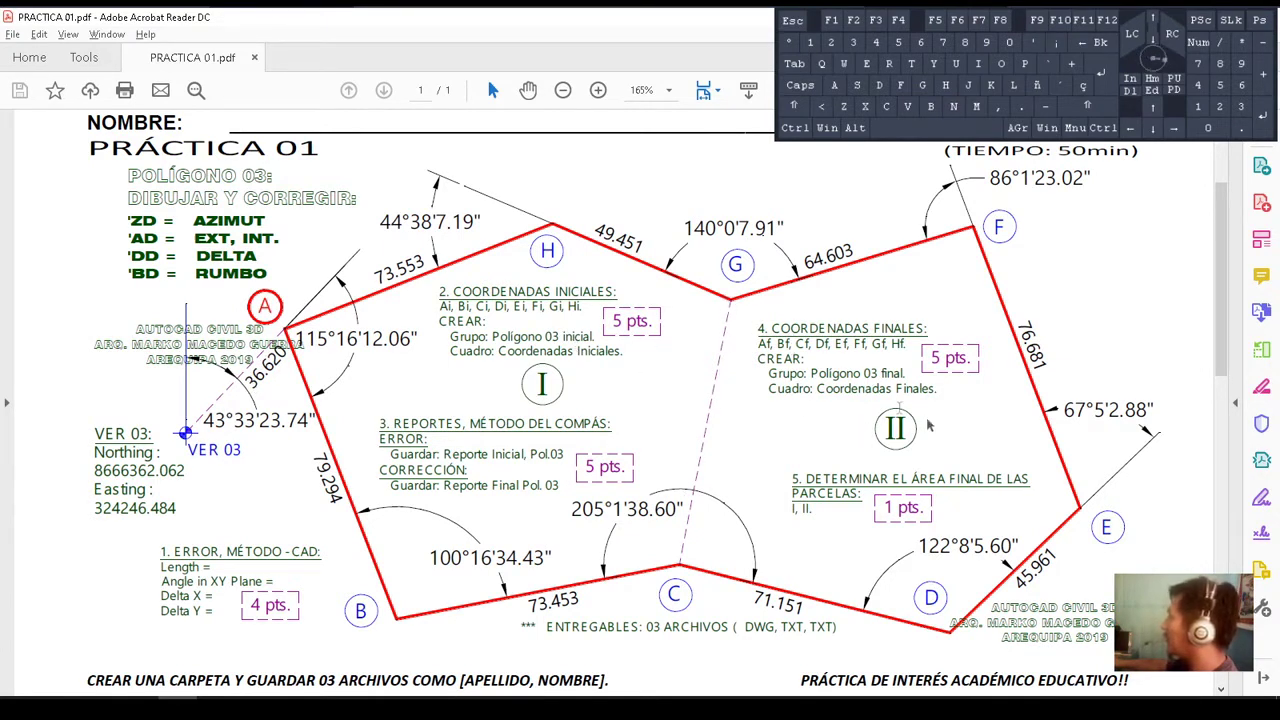
key("alt+Tab")
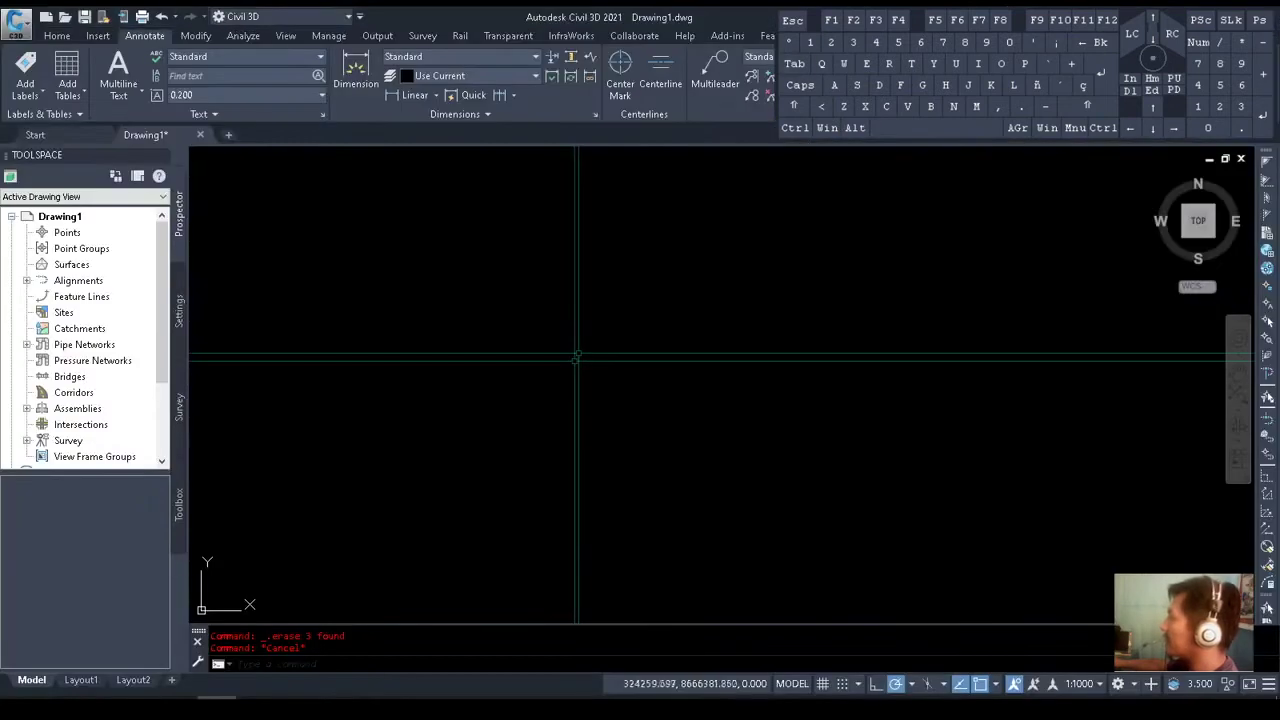
left_click(201, 135)
left_click(648, 391)
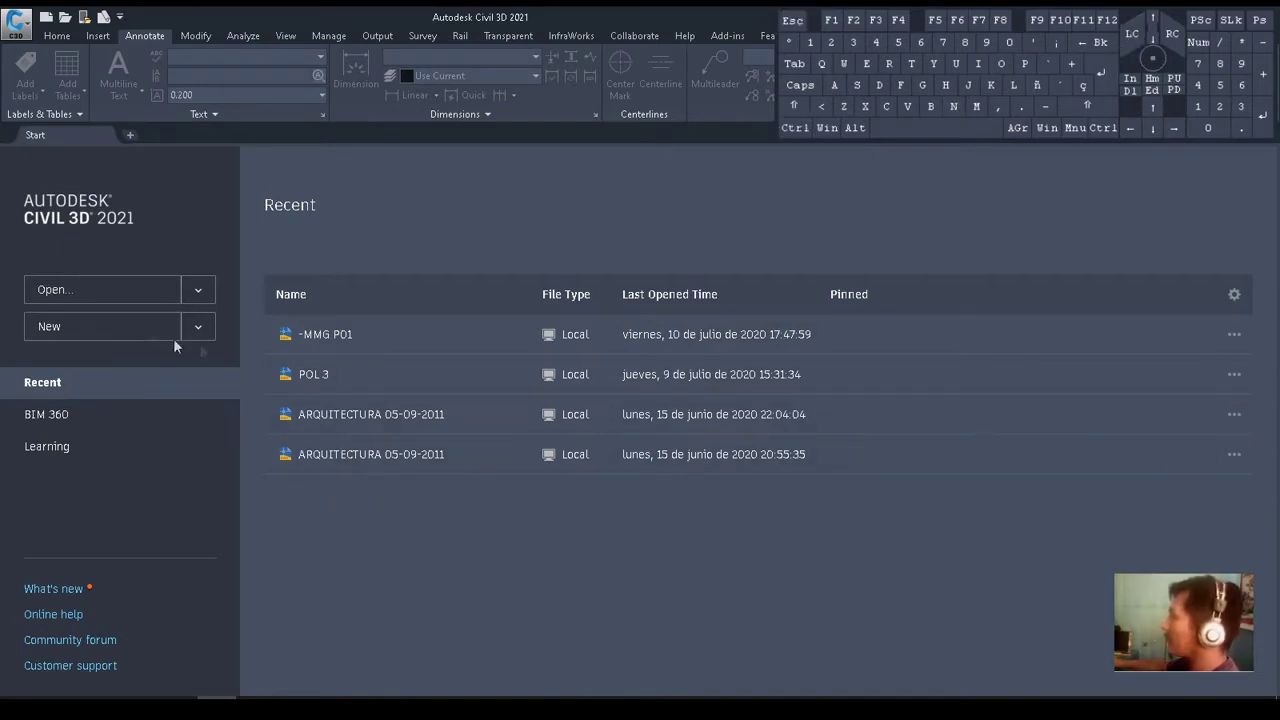
left_click(105, 326)
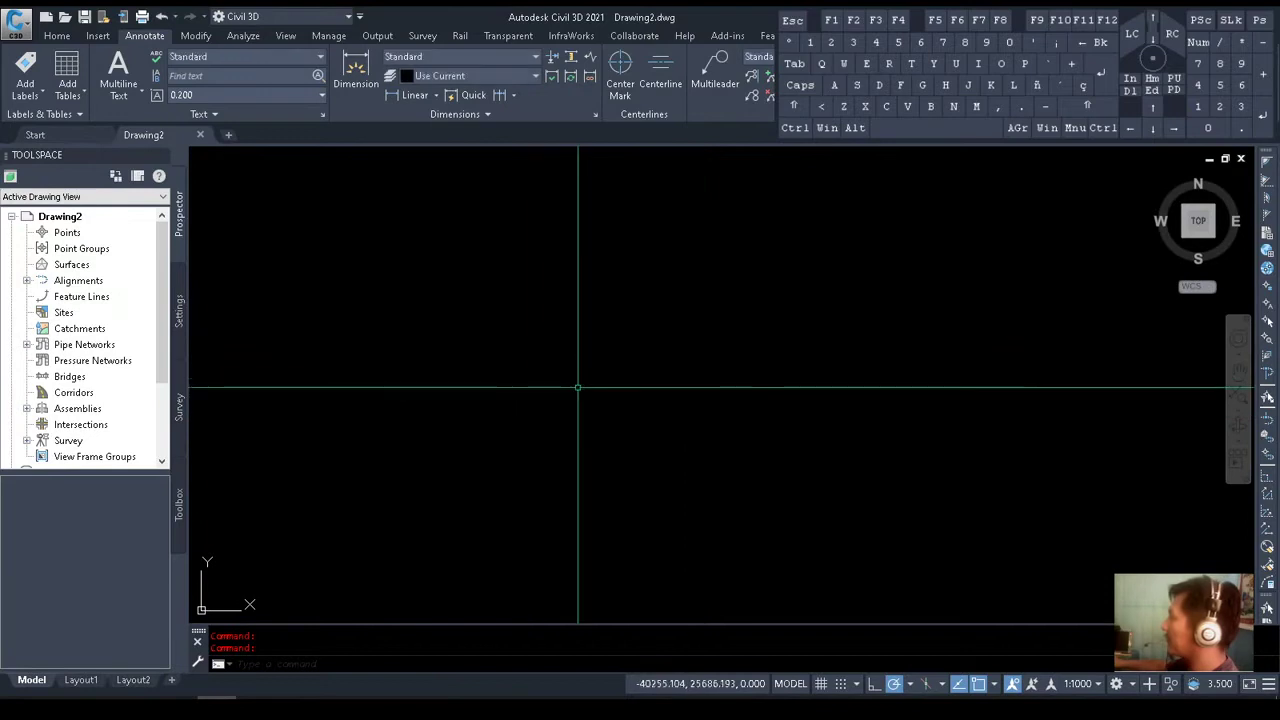
key("Escape")
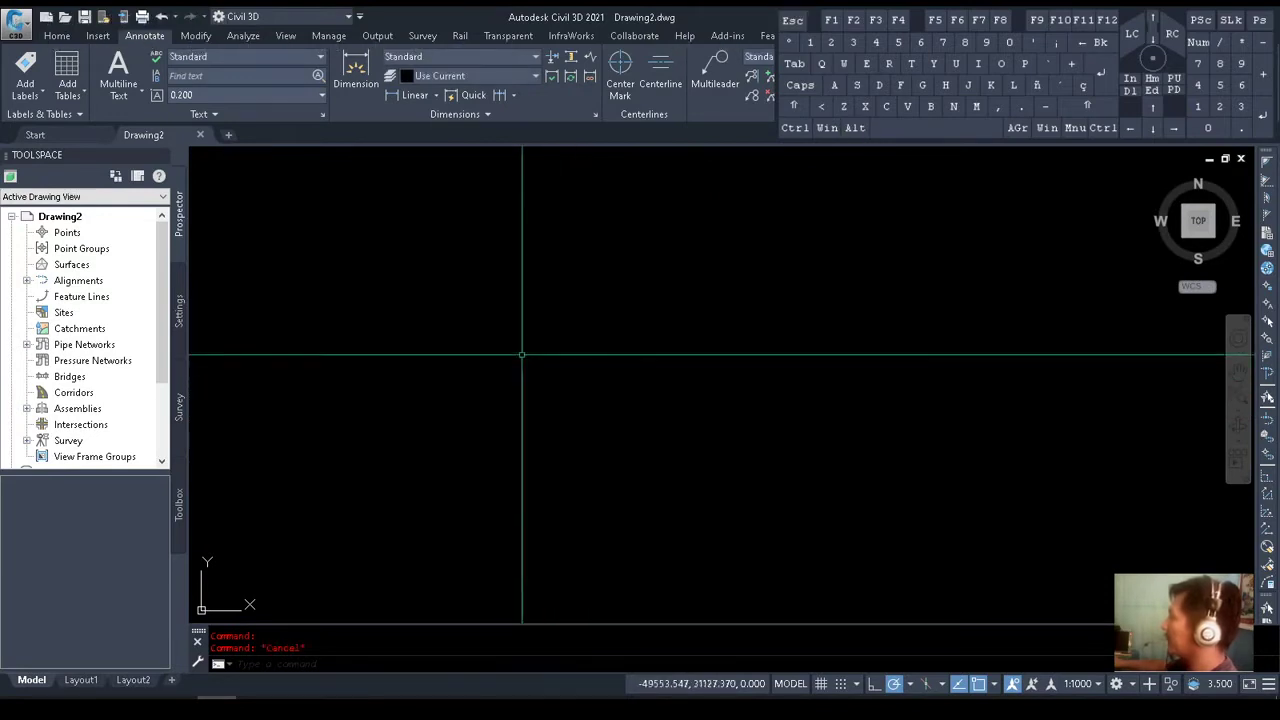
Start a point for station VER 03 and set its X coordinate to the sheet's easting, 324246.484
key("Escape")
type("PO")
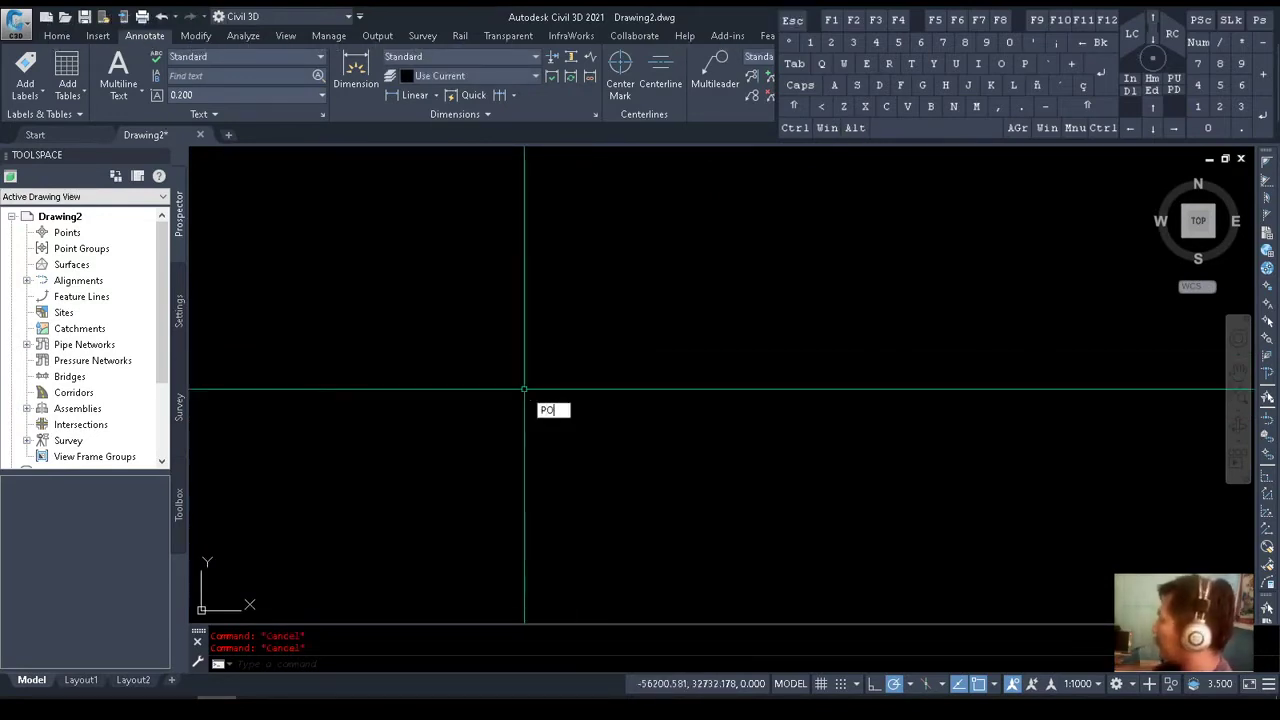
type("INT")
key("Return")
key("alt+Tab")
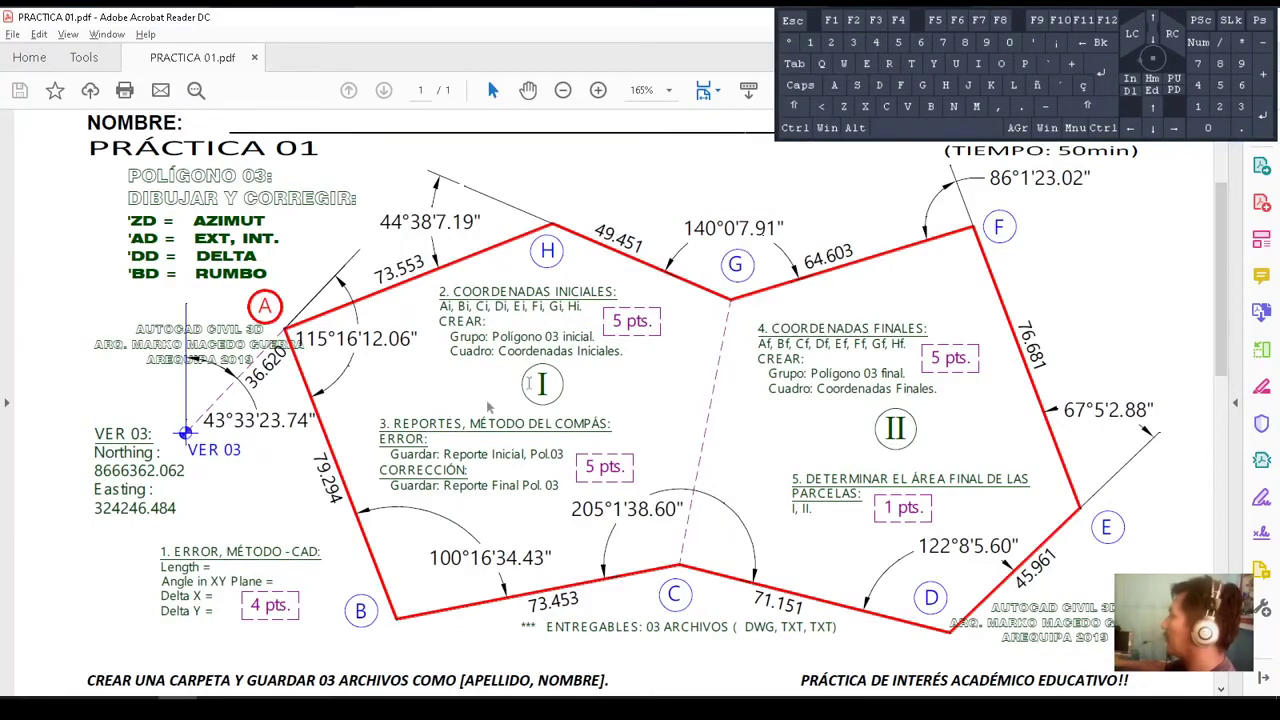
key("alt+Tab")
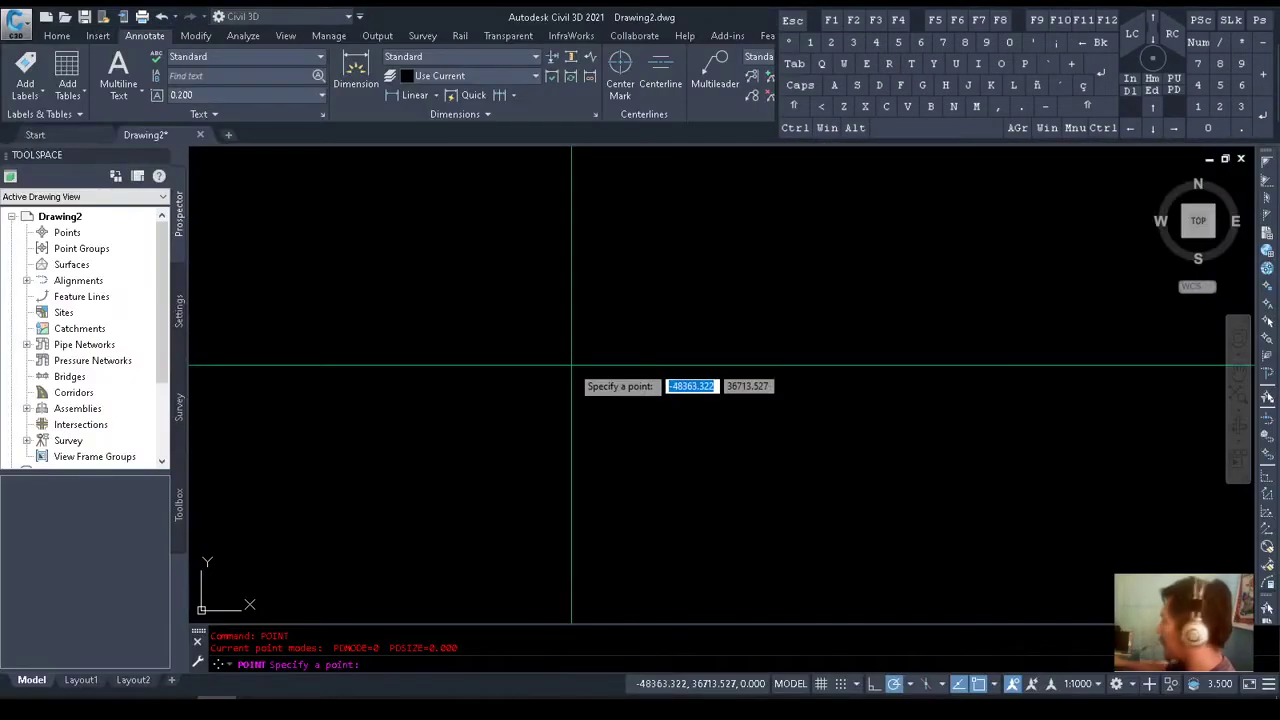
type("324")
key("alt+Tab")
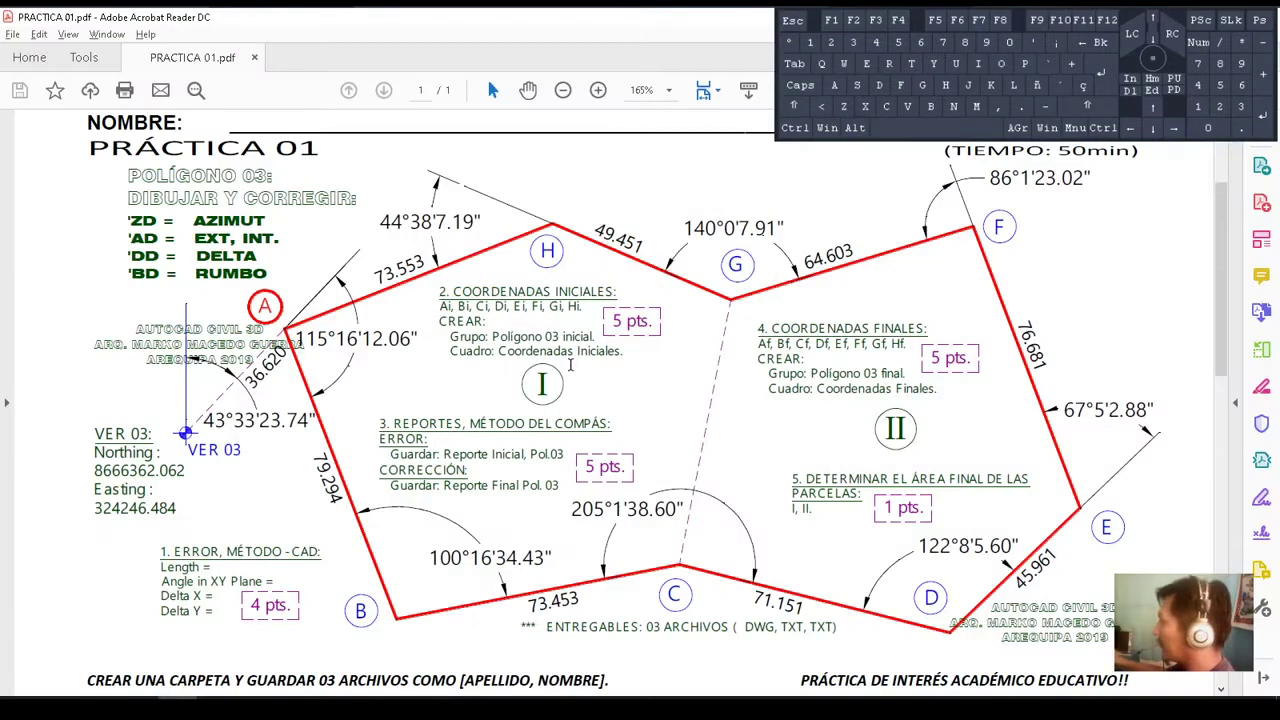
key("alt+Tab")
type("246")
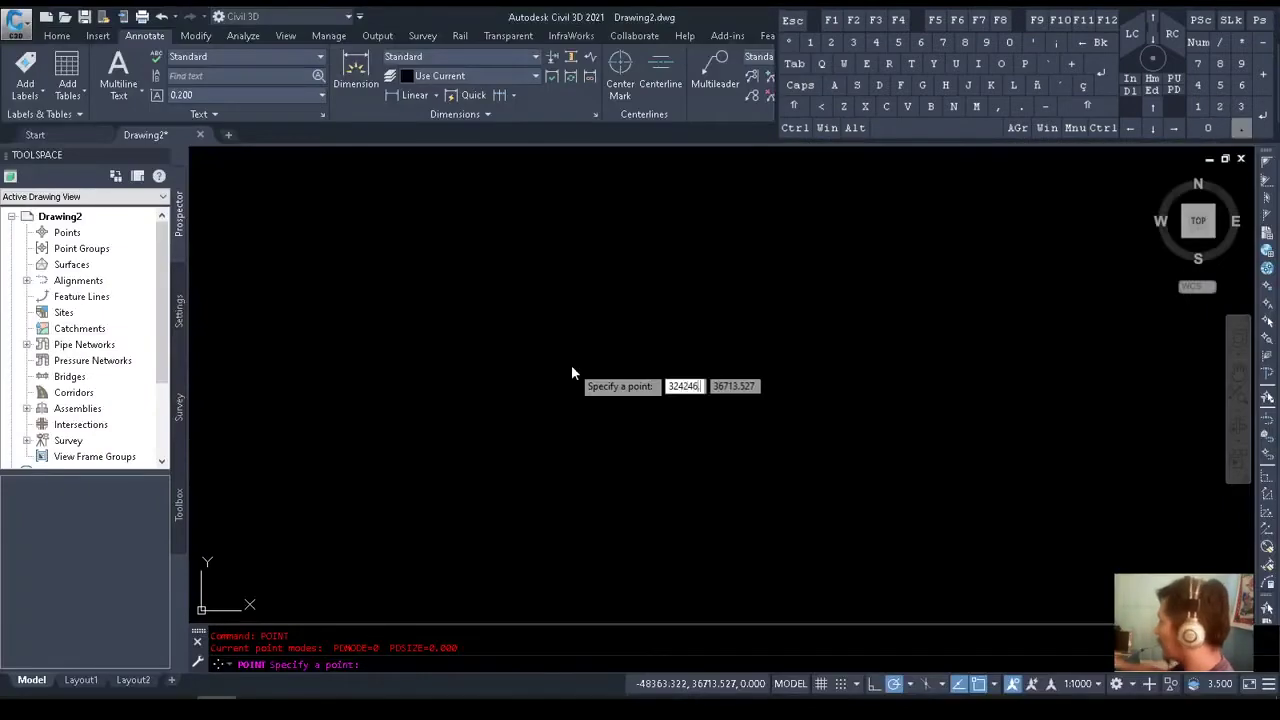
key("alt+Tab")
key("alt+Tab")
type(".484")
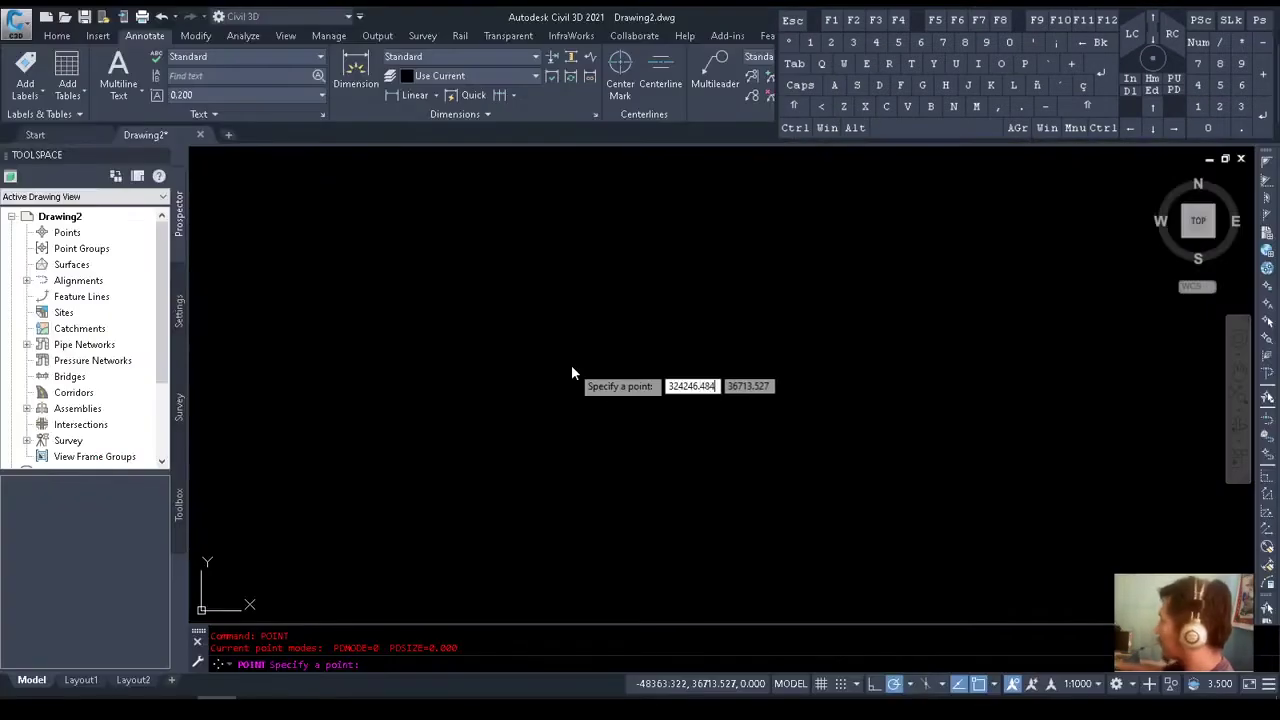
key("Tab")
Set the point's Y coordinate to the sheet's northing, 8666362.062, and place the point
key("alt+Tab")
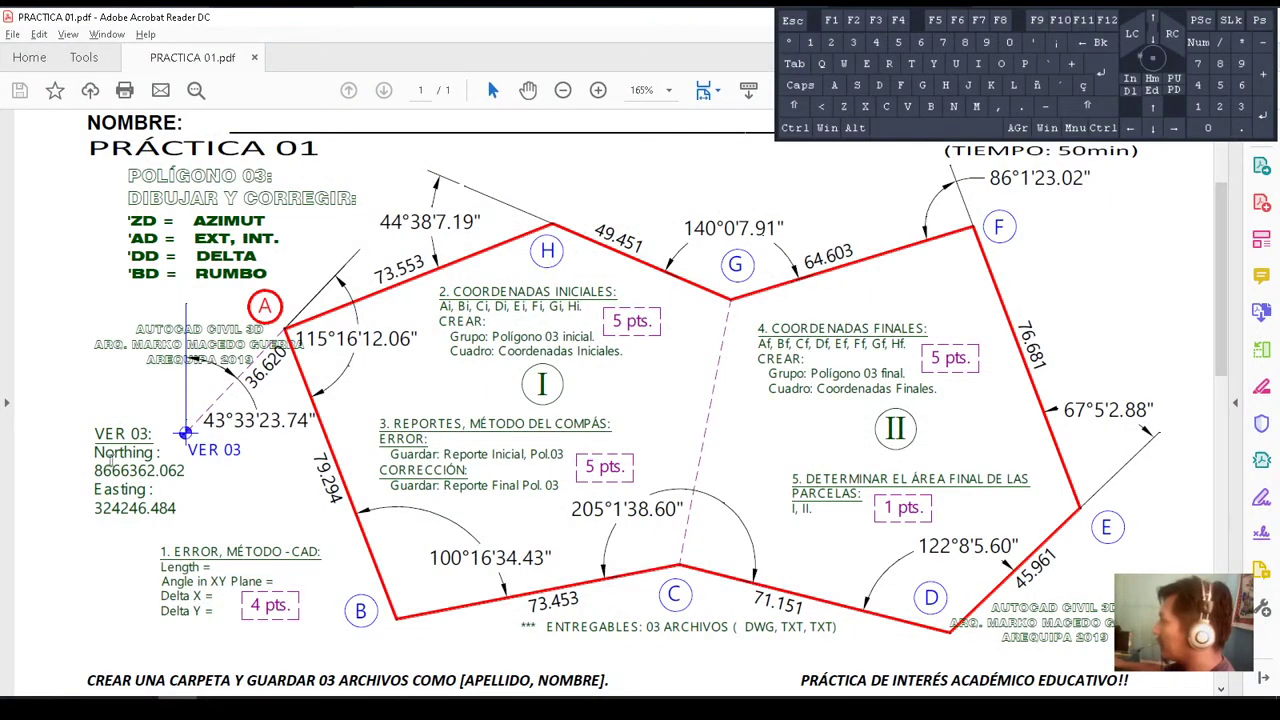
key("alt+Tab")
type("866")
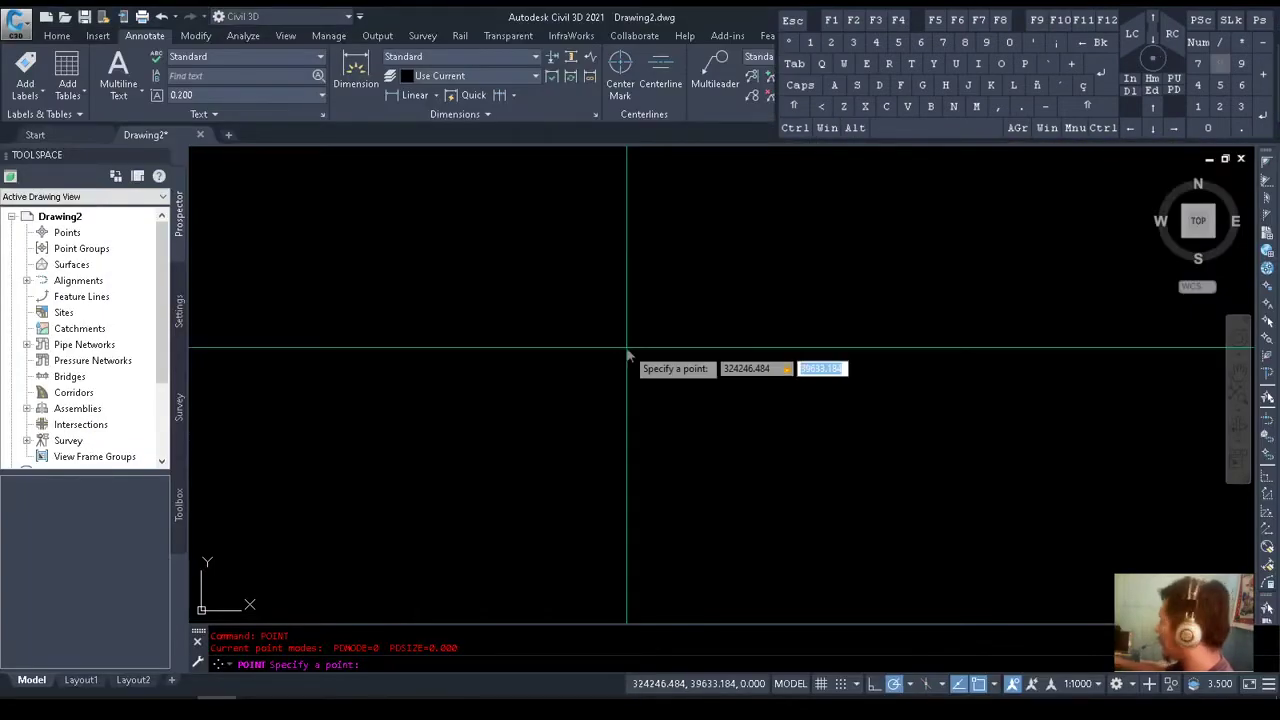
type("6")
key("alt+Tab")
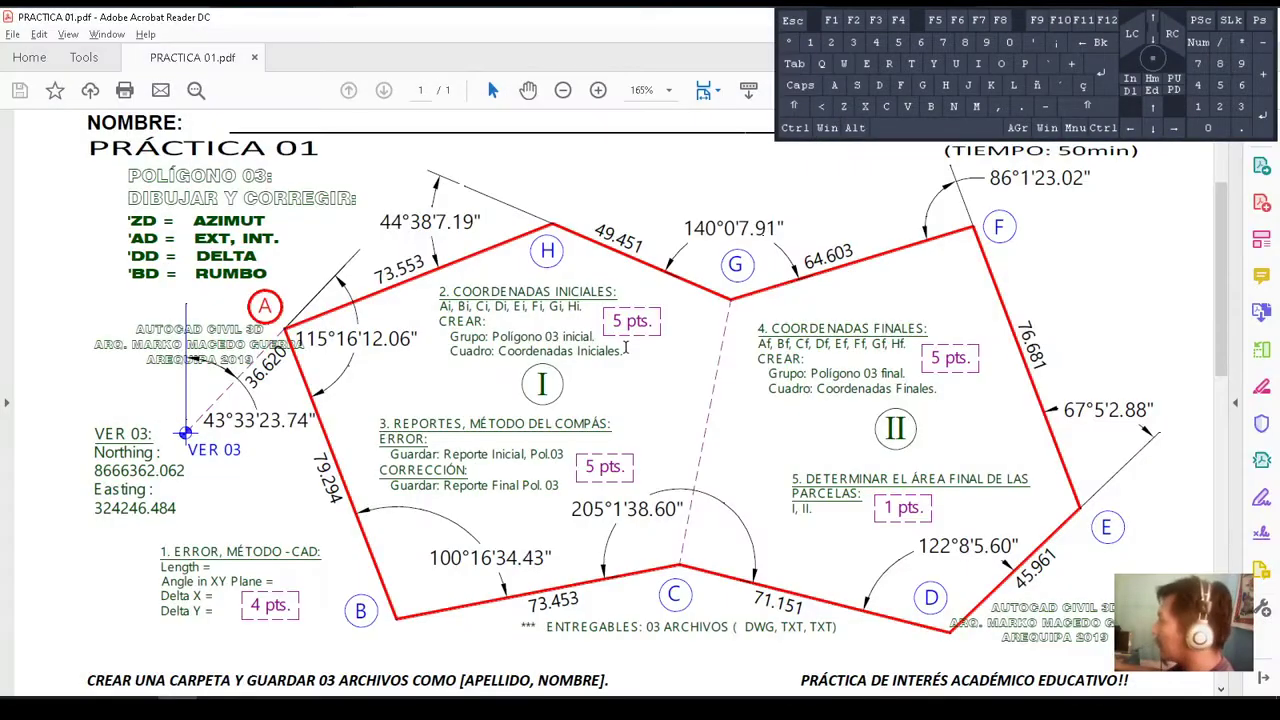
key("alt+Tab")
type("362")
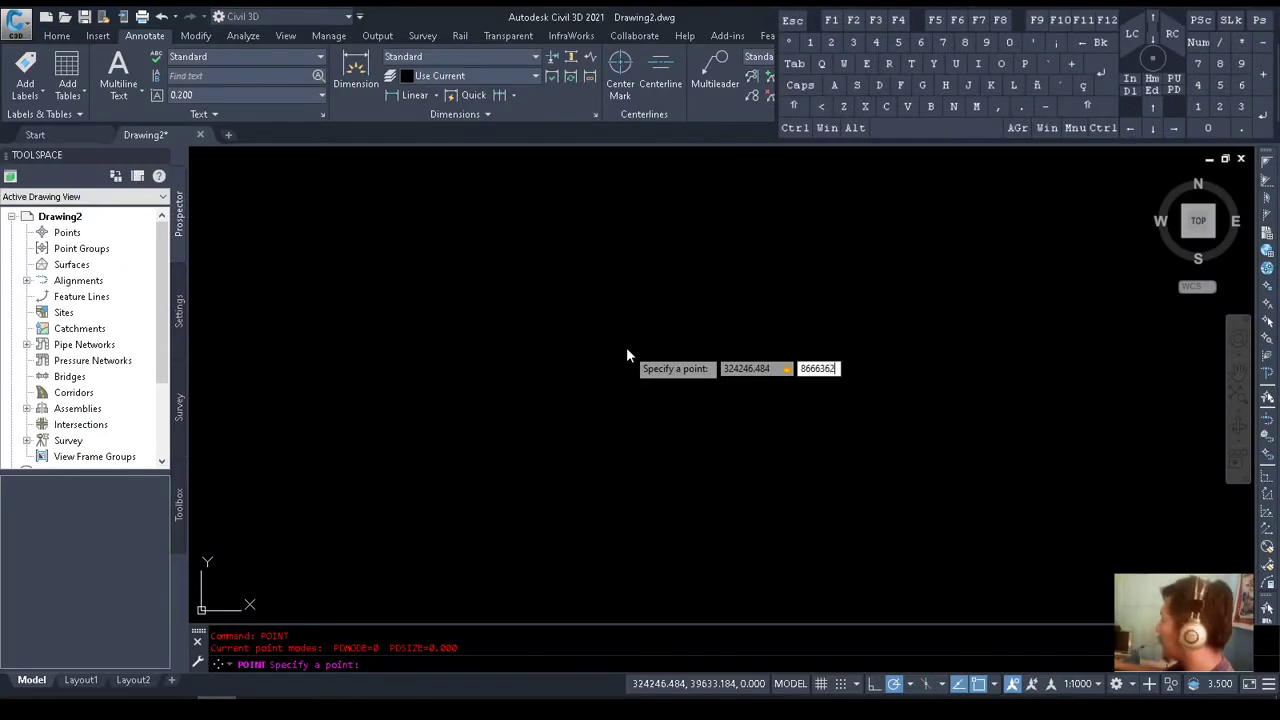
key("alt+Tab")
key("alt+Tab")
type(".")
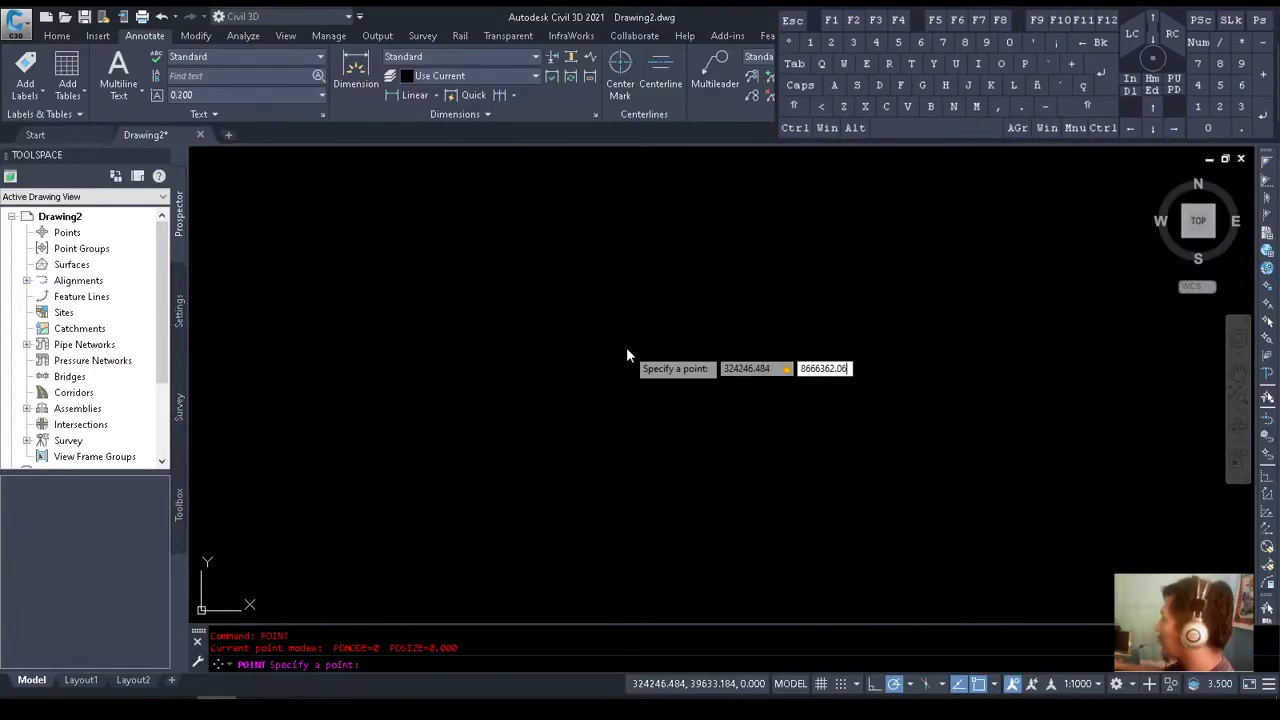
key("space")
type("z")
key("space")
type("e")
key("space")
key("Escape")
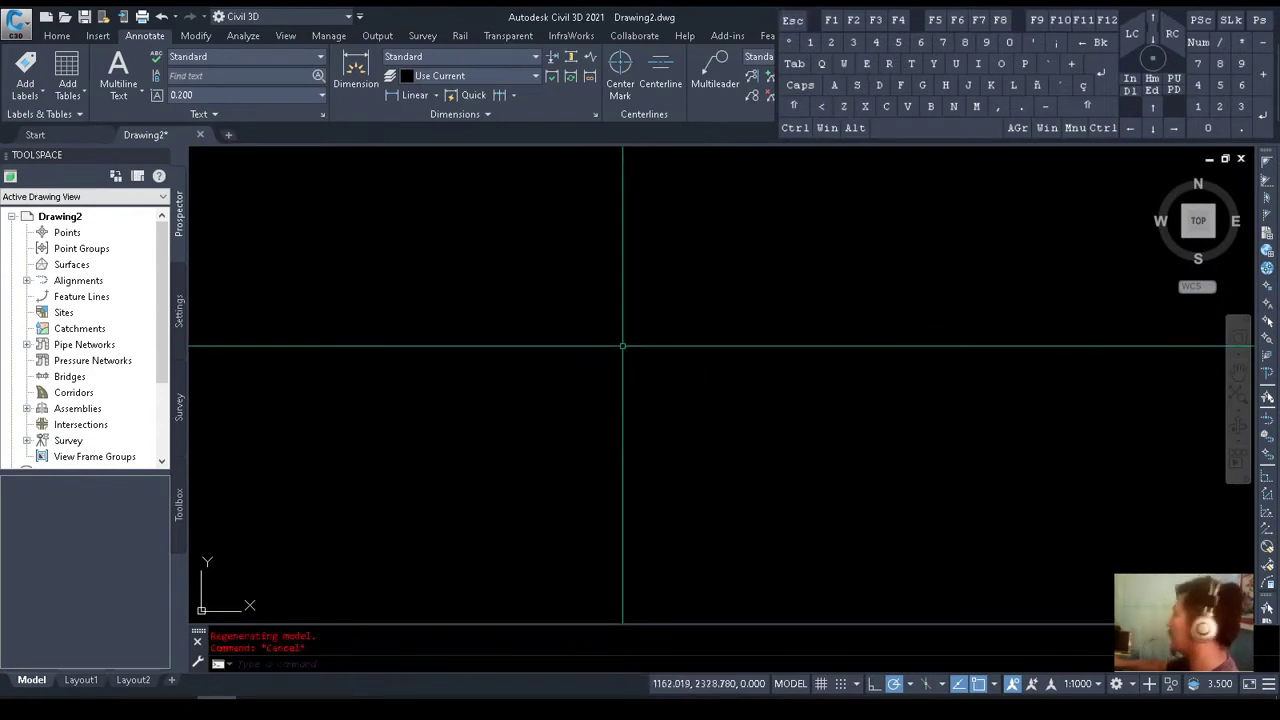
Change the point style to the square with a short vertical tick, keeping the size relative to the screen
key("Escape")
type("dp")
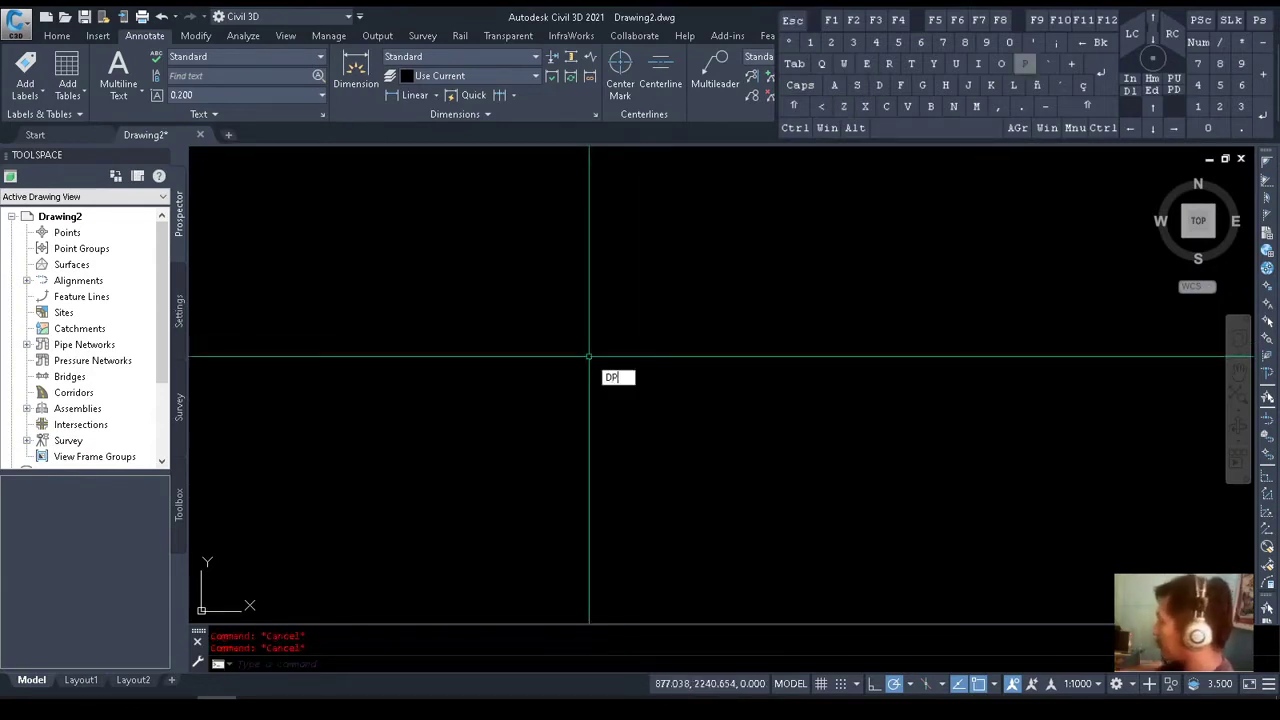
key("space")
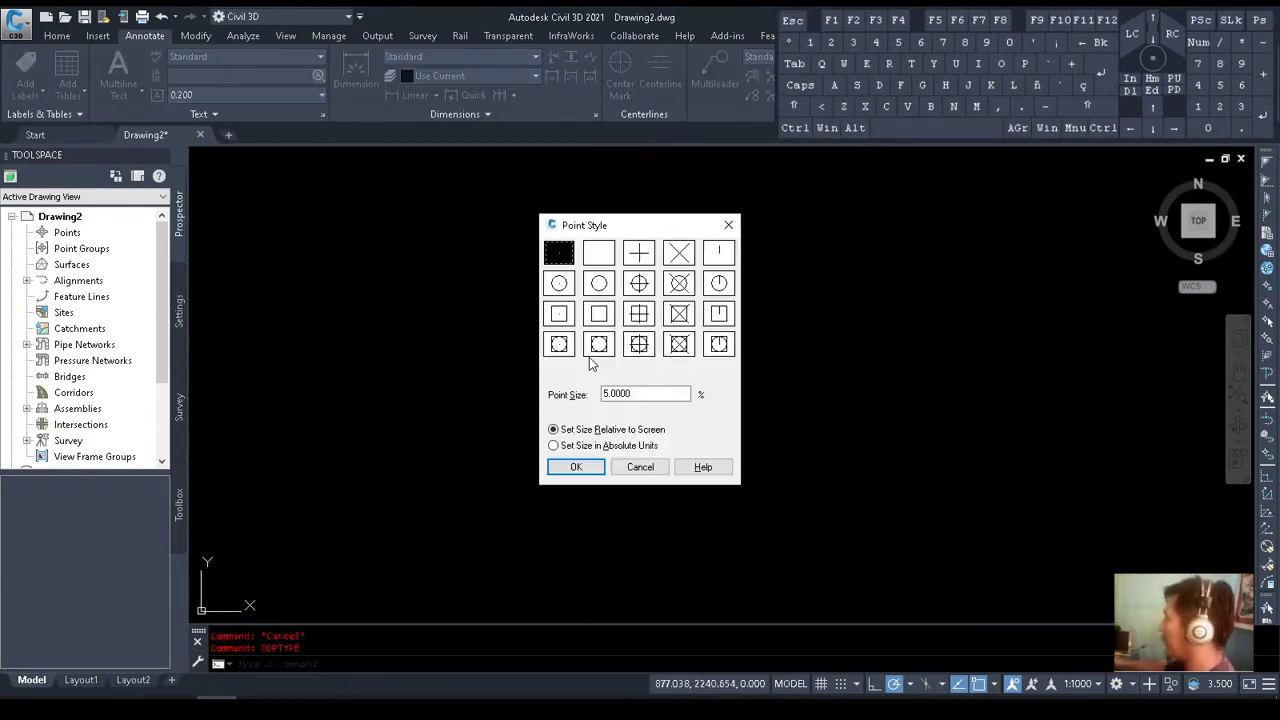
left_click(718, 318)
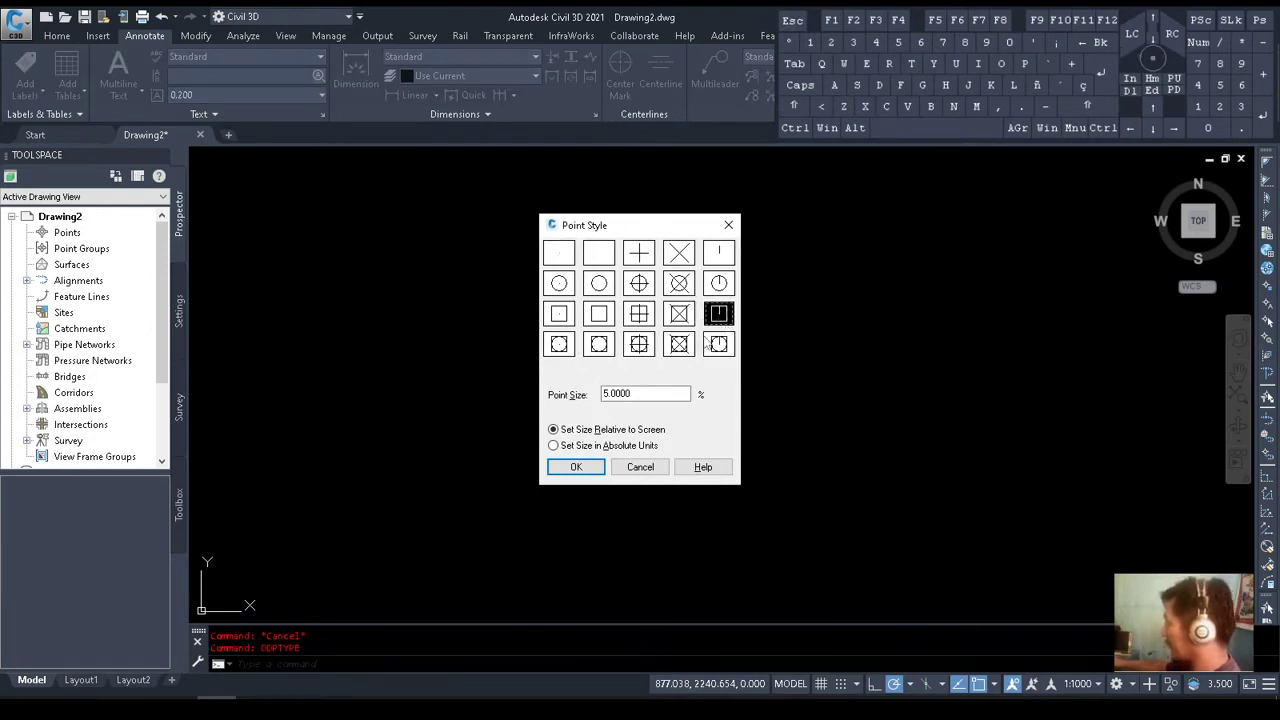
left_click(591, 467)
key("Escape")
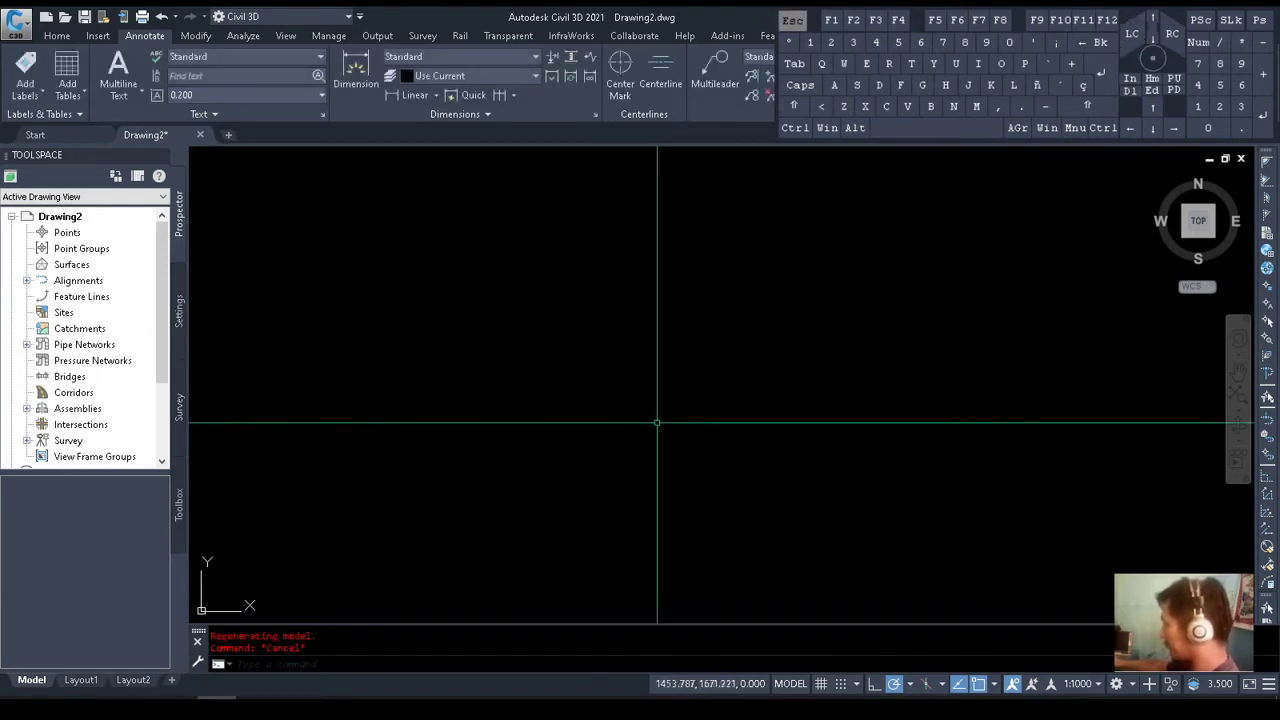
key("space")
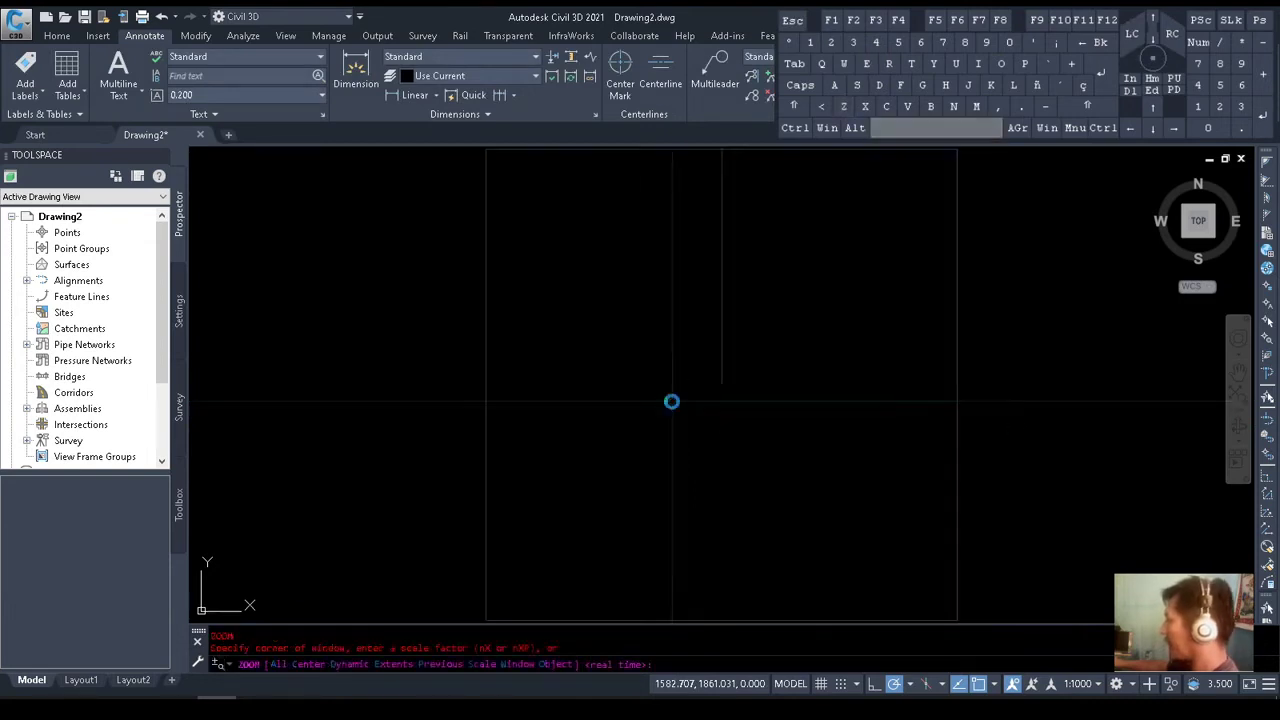
key("Escape")
scroll(672, 401, "down", 5)
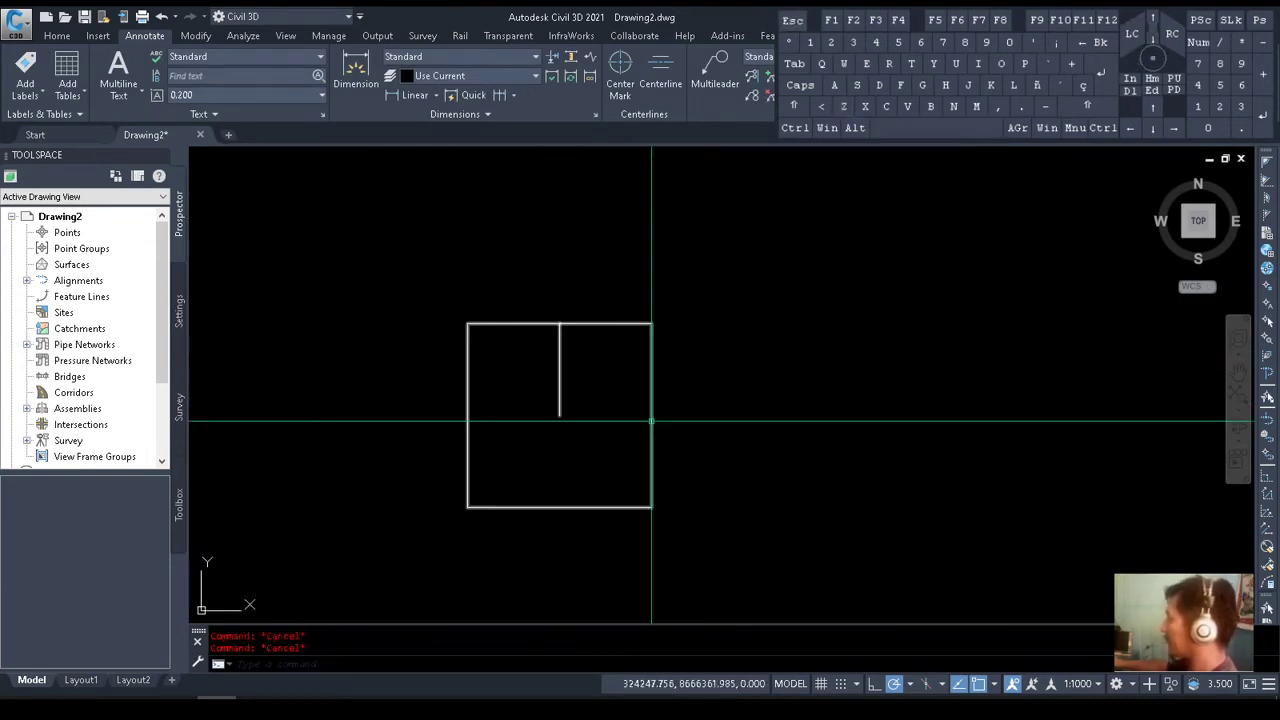
Draw a 50-unit line due north from the node of the VER 03 point as the azimuth reference
key("alt+Tab")
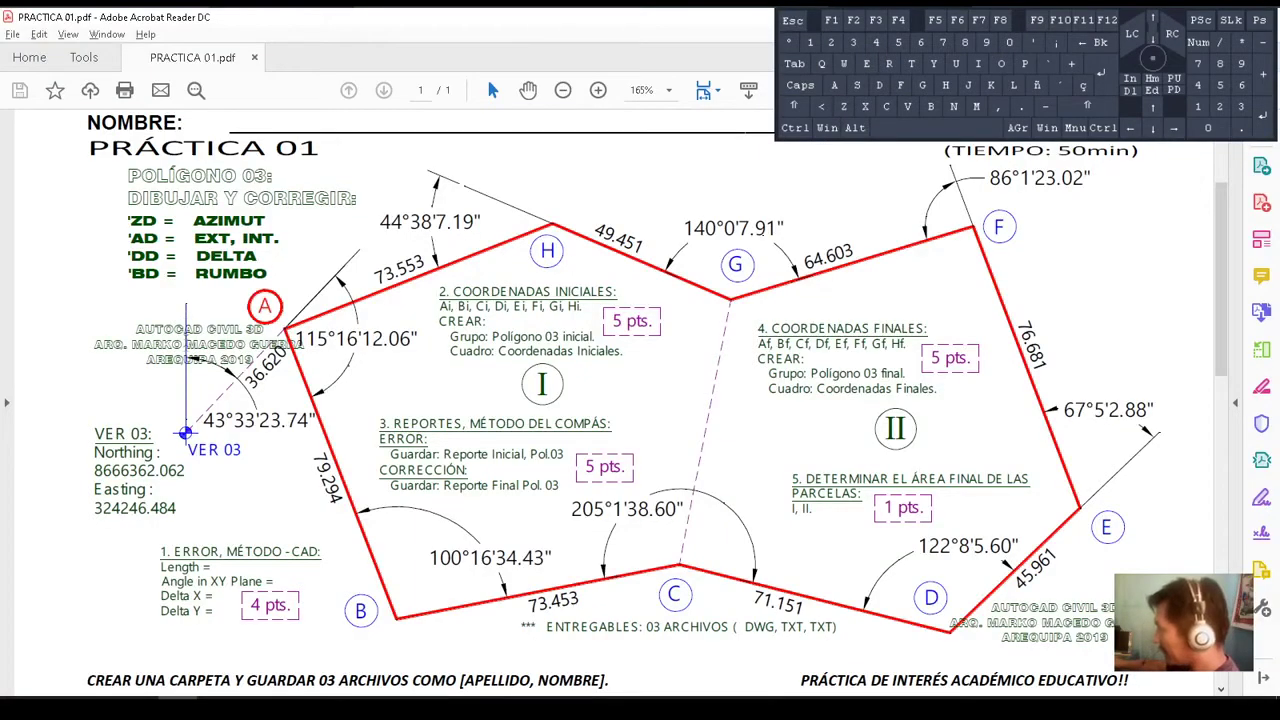
key("alt+Tab")
type("l")
key("space")
type("nod")
key("space")
left_click(559, 414)
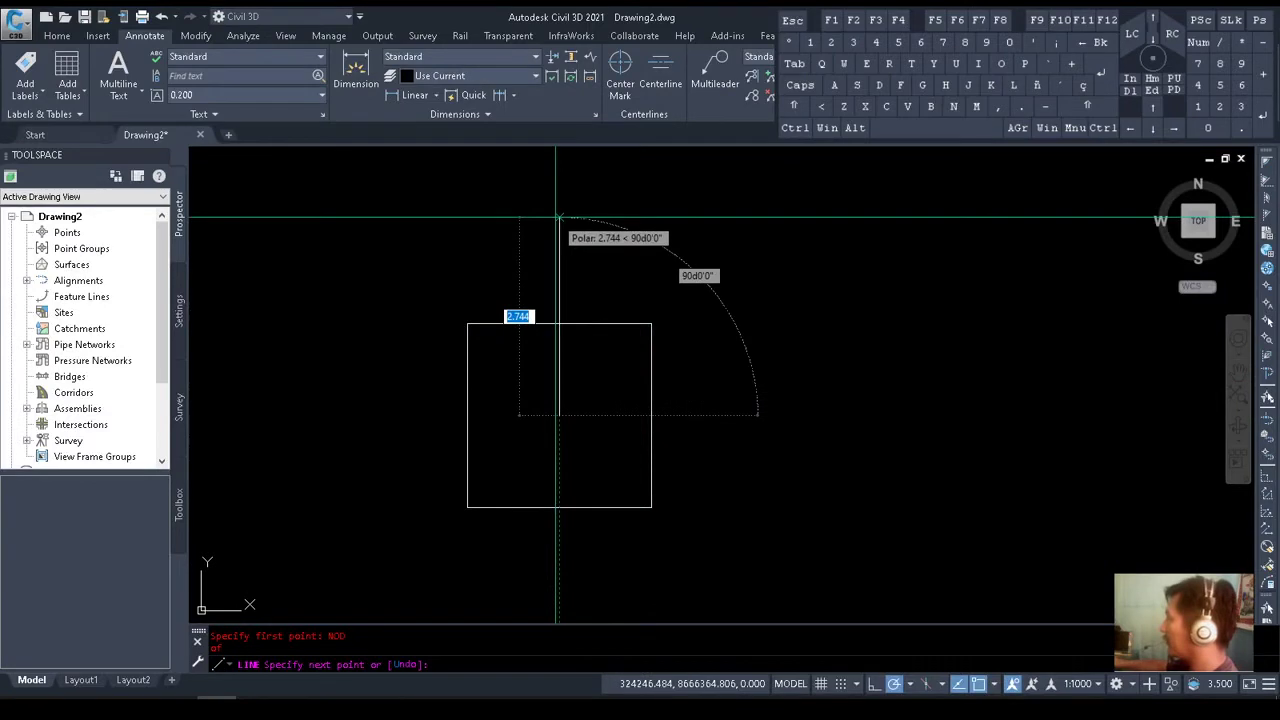
type("50")
key("Return")
key("space")
key("alt+Tab")
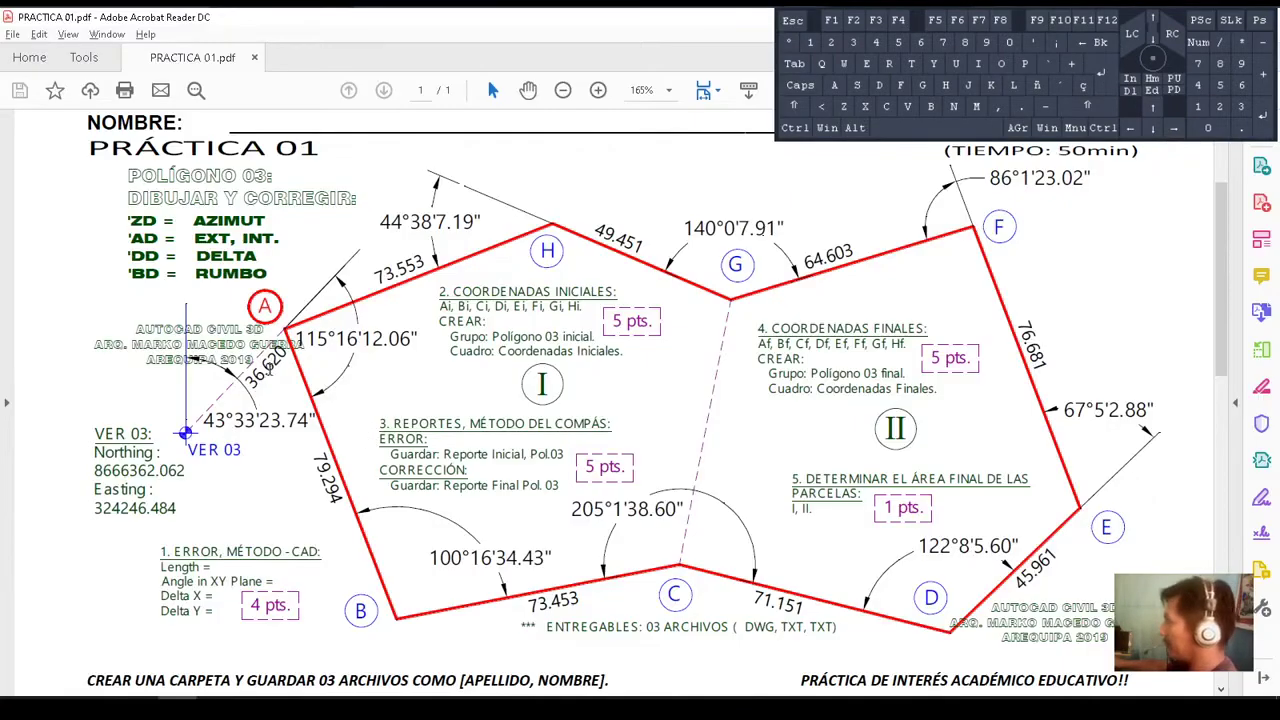
key("alt+Tab")
key("Escape")
Rotate a copy of the north line about the VER 03 point by -43d33'23.74"
left_click(491, 392)
left_click(424, 310)
type("ro")
key("space")
left_click(460, 457)
type("c")
key("space")
key("alt+Tab")
key("alt+Tab")
type("-")
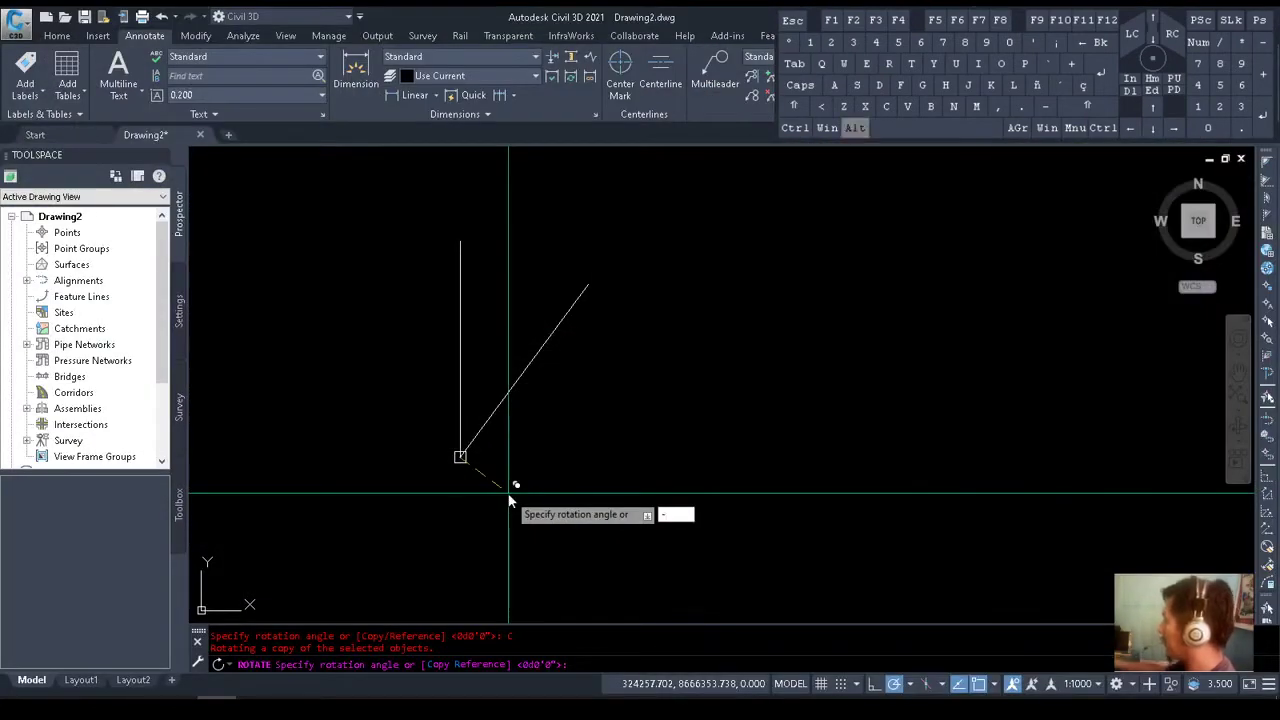
key("alt+Tab")
key("alt+Tab")
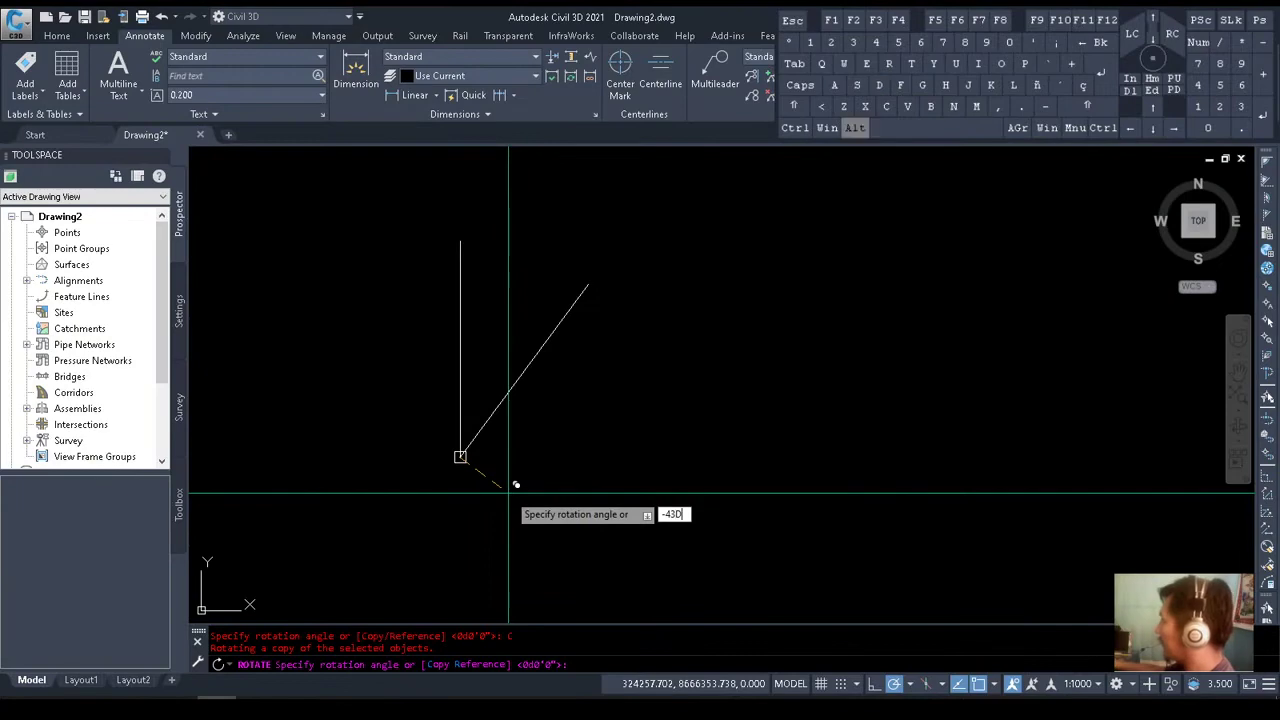
key("alt+Tab")
key("alt+Tab")
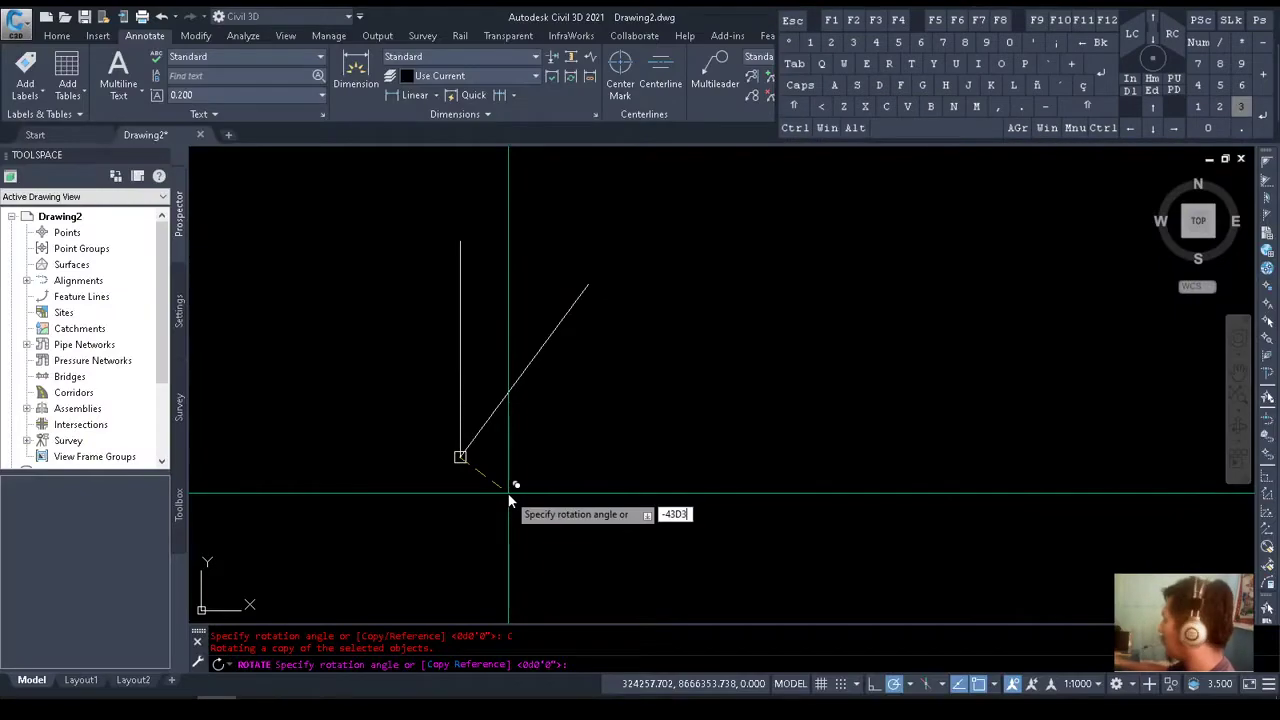
key("alt+Tab")
key("alt+Tab")
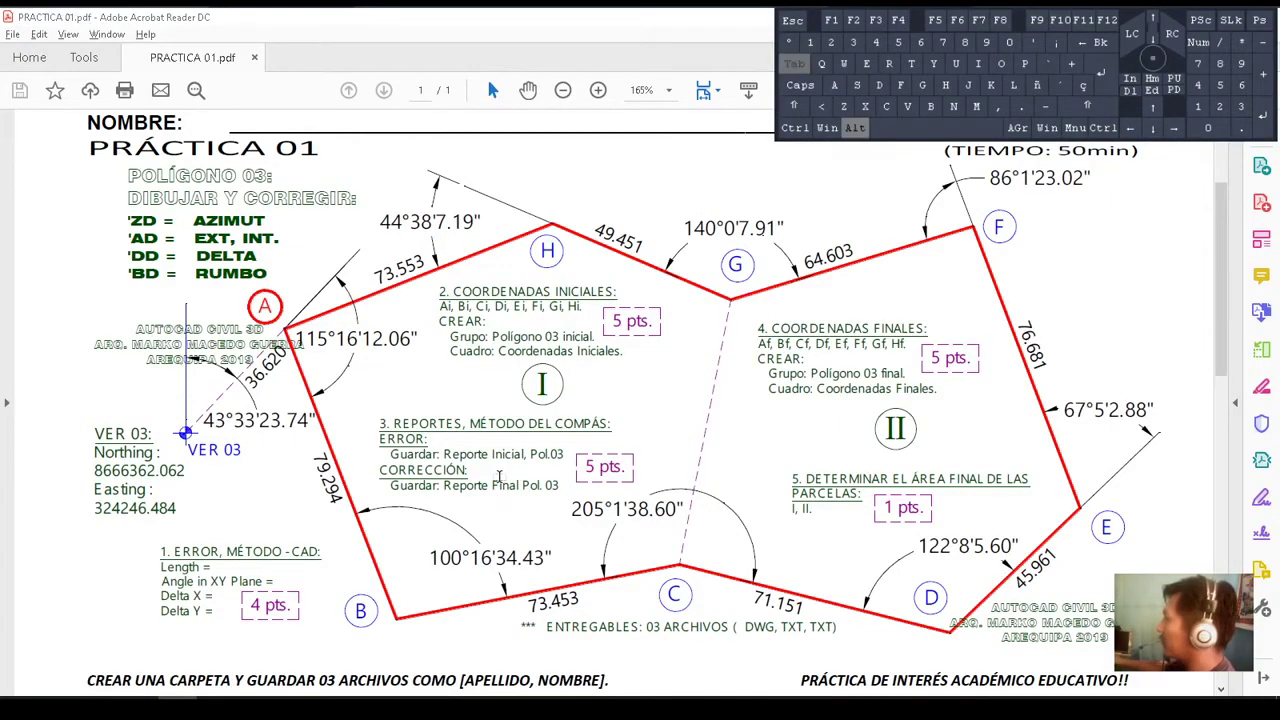
type("74\"")
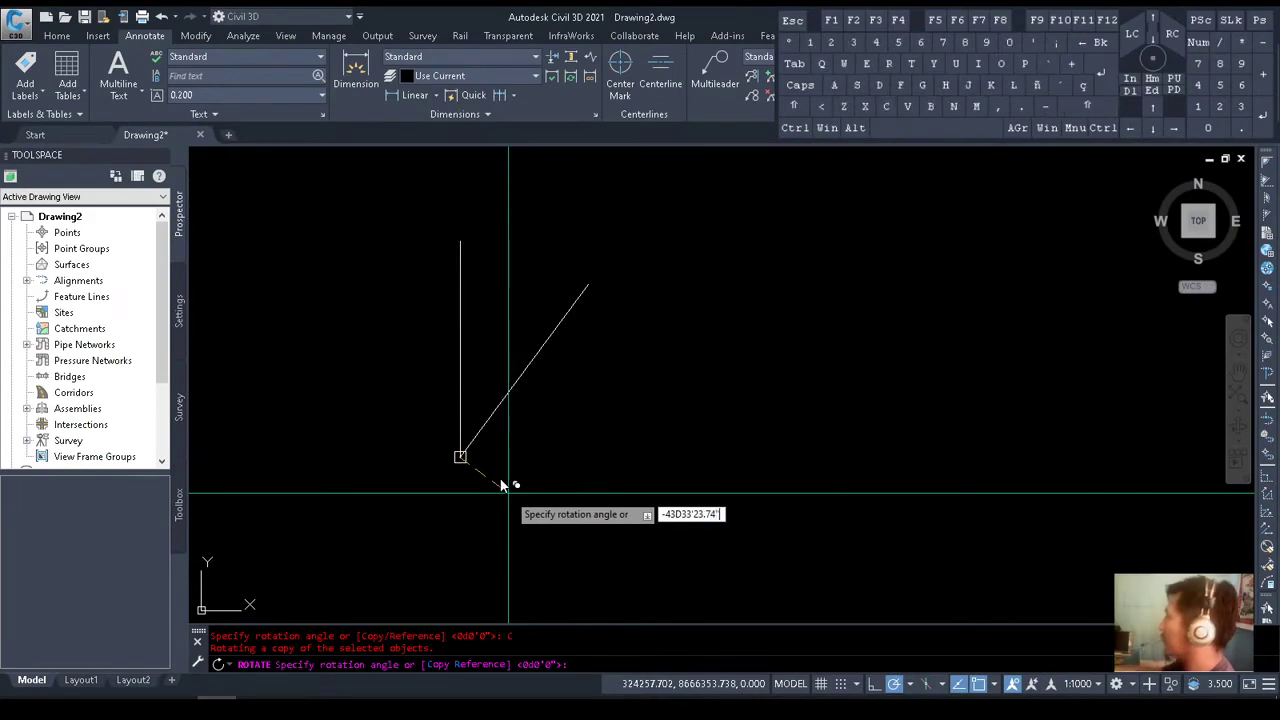
key("space")
Draw a circle of radius 36.620 centred on the VER 03 point to mark the distance to vertex A
key("alt+Tab")
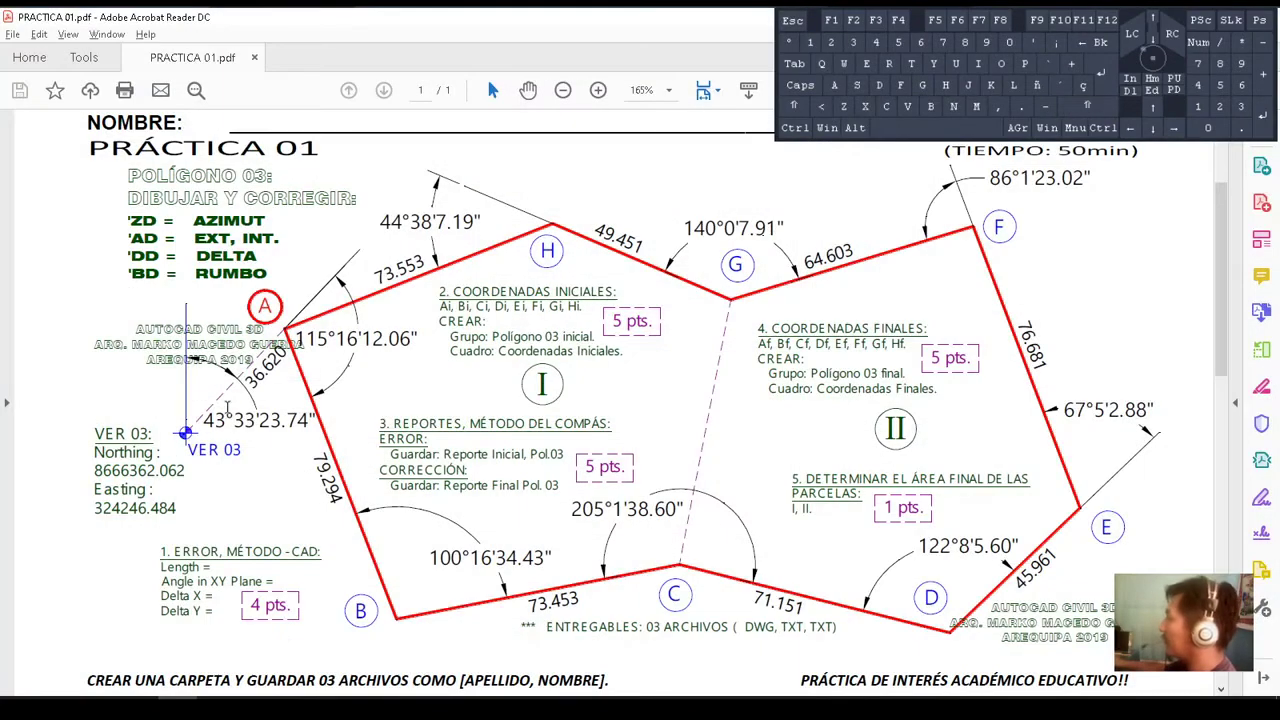
key("alt+Tab")
type("c")
key("space")
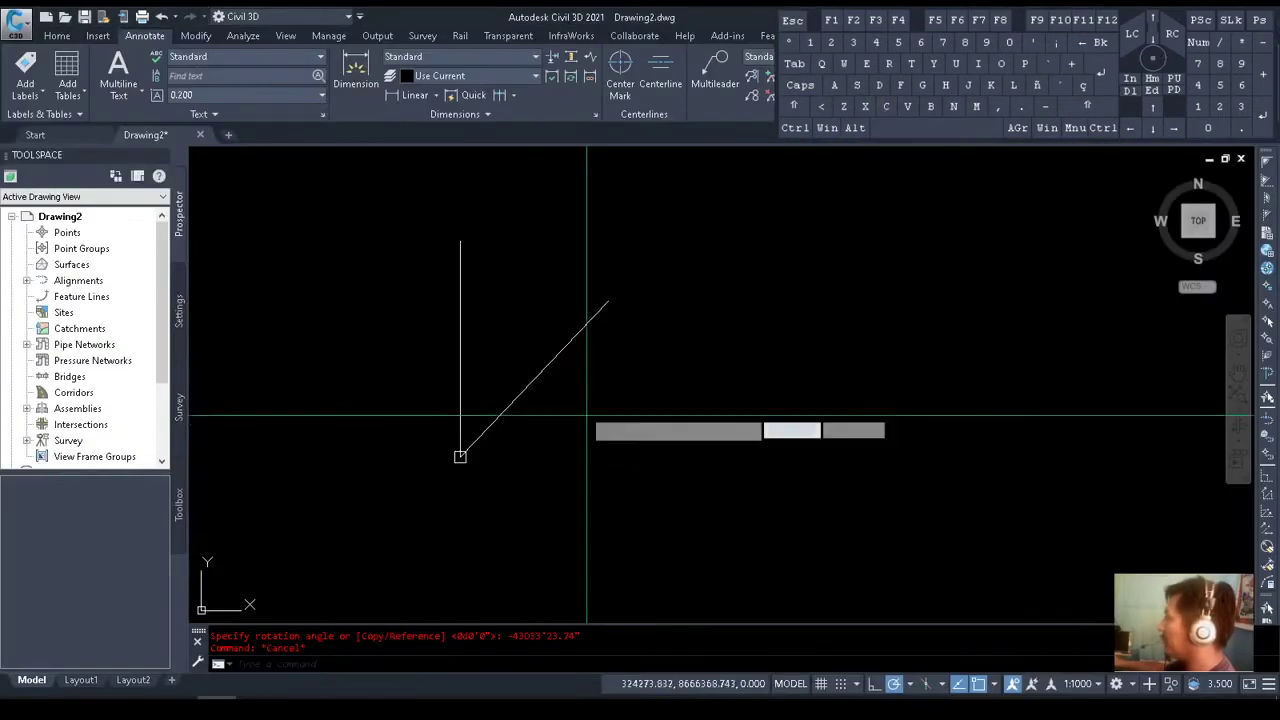
left_click(460, 456)
type("3")
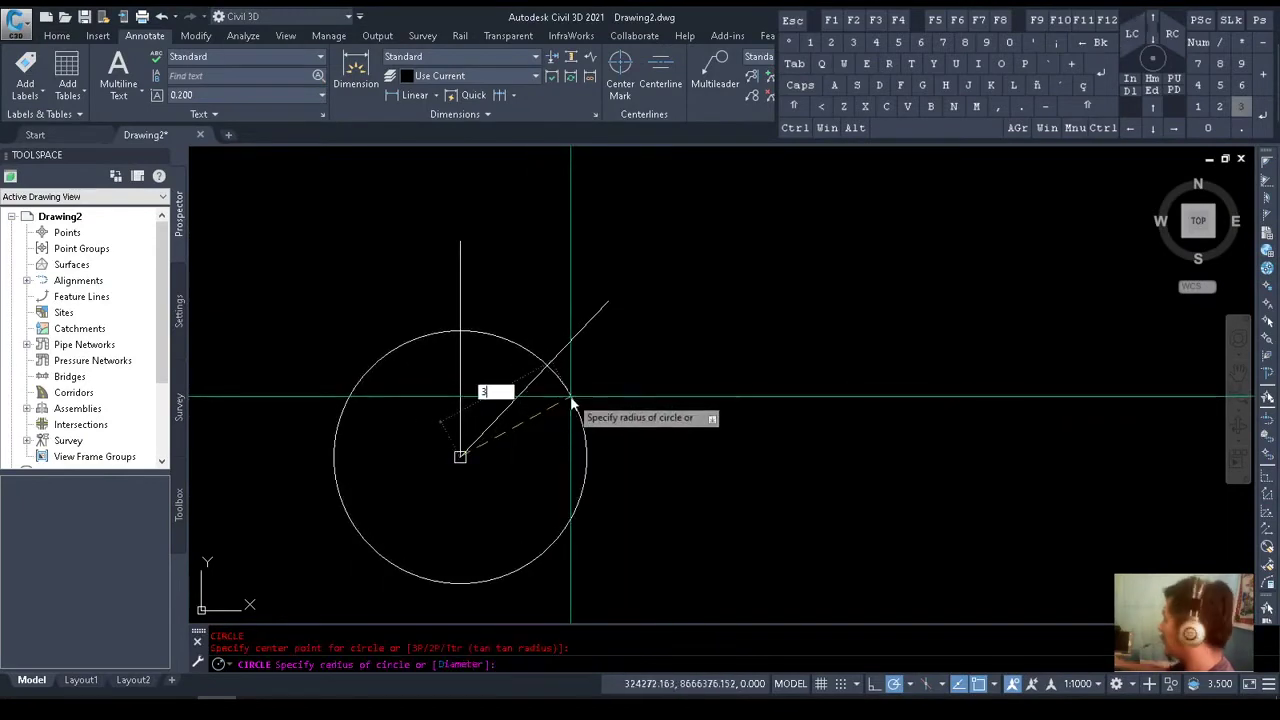
type("6.620")
key("Return")
key("alt+Tab")
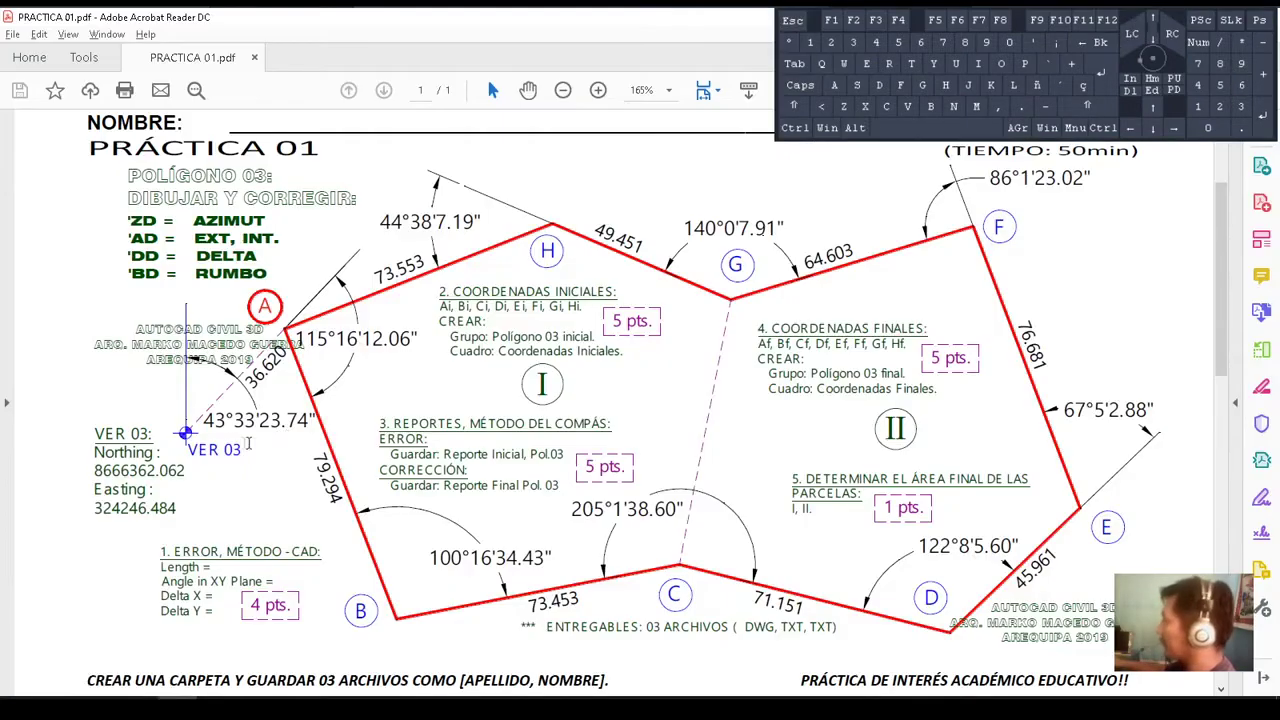
Trim the rotated azimuth line at the 36.620 radius circle to fix vertex A, and delete the circle
left_click_drag(246, 386, 282, 346)
key("Escape")
key("alt+Tab")
type("tr")
key("space")
key("Escape")
key("space")
left_click(628, 394)
left_click(600, 430)
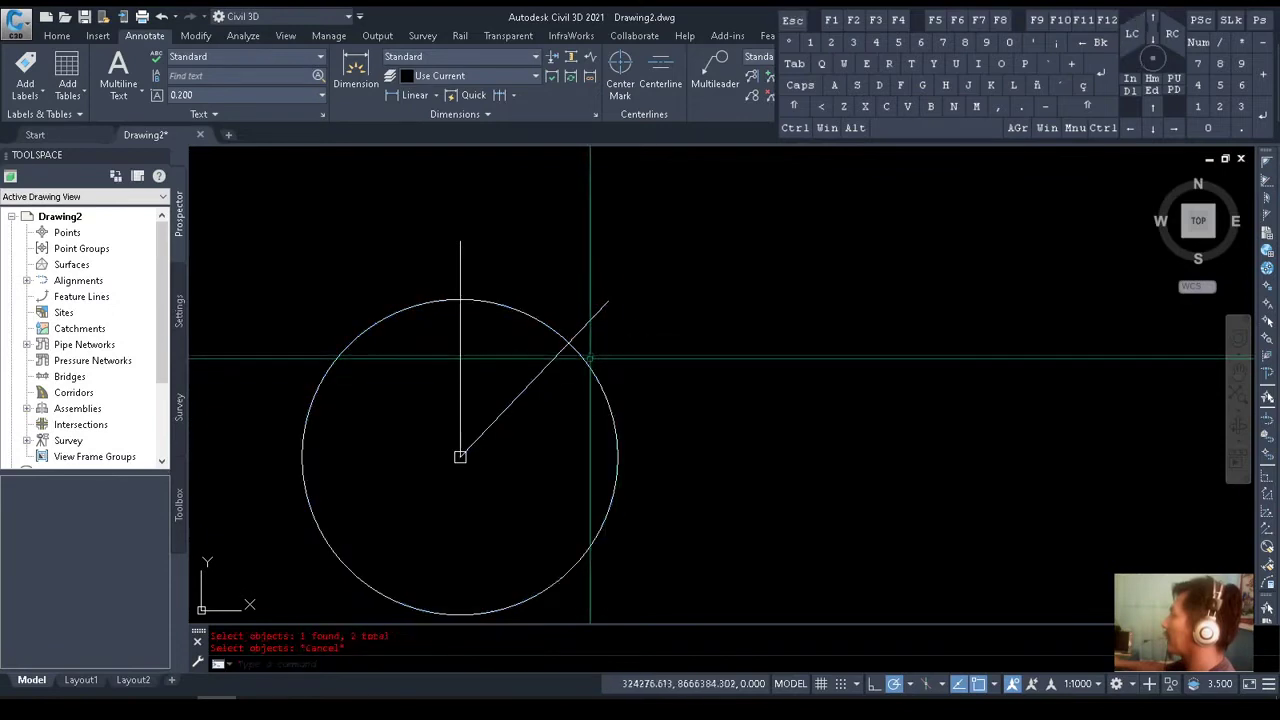
key("space")
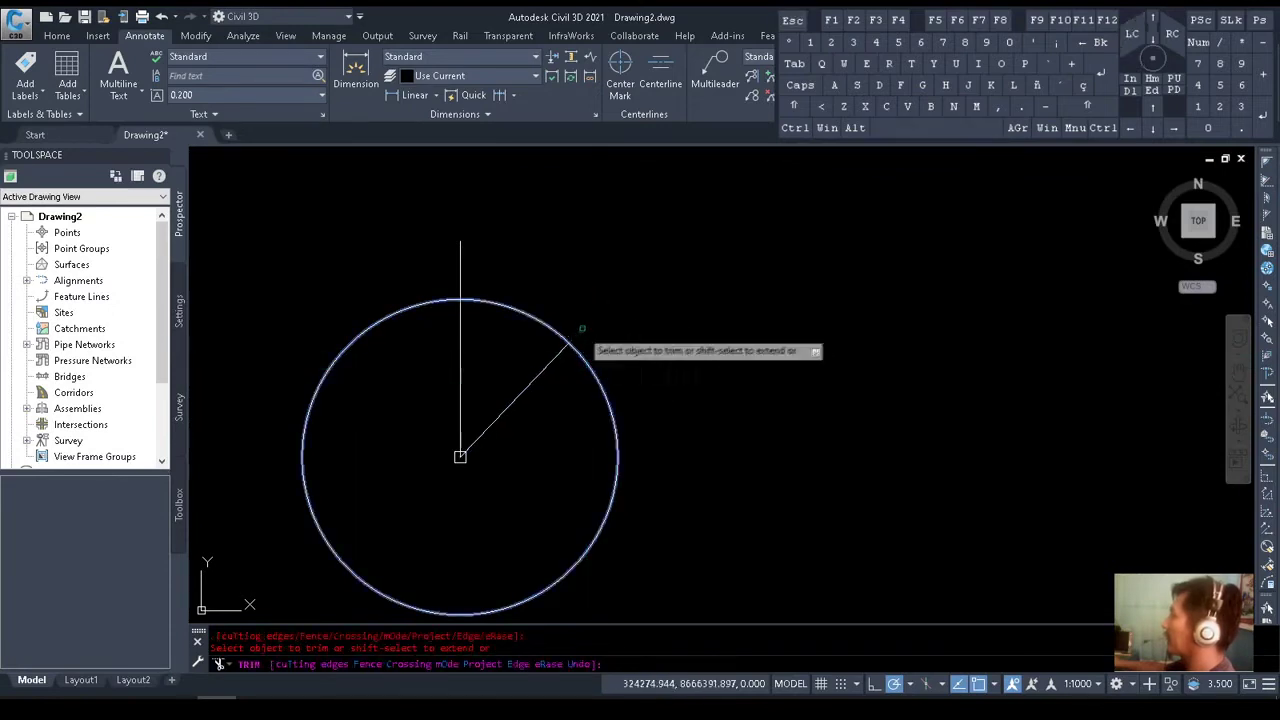
left_click(545, 323)
Copy the line from VER 03 to vertex A so the copy continues in the same direction beyond A
left_click(583, 386)
left_click(537, 330)
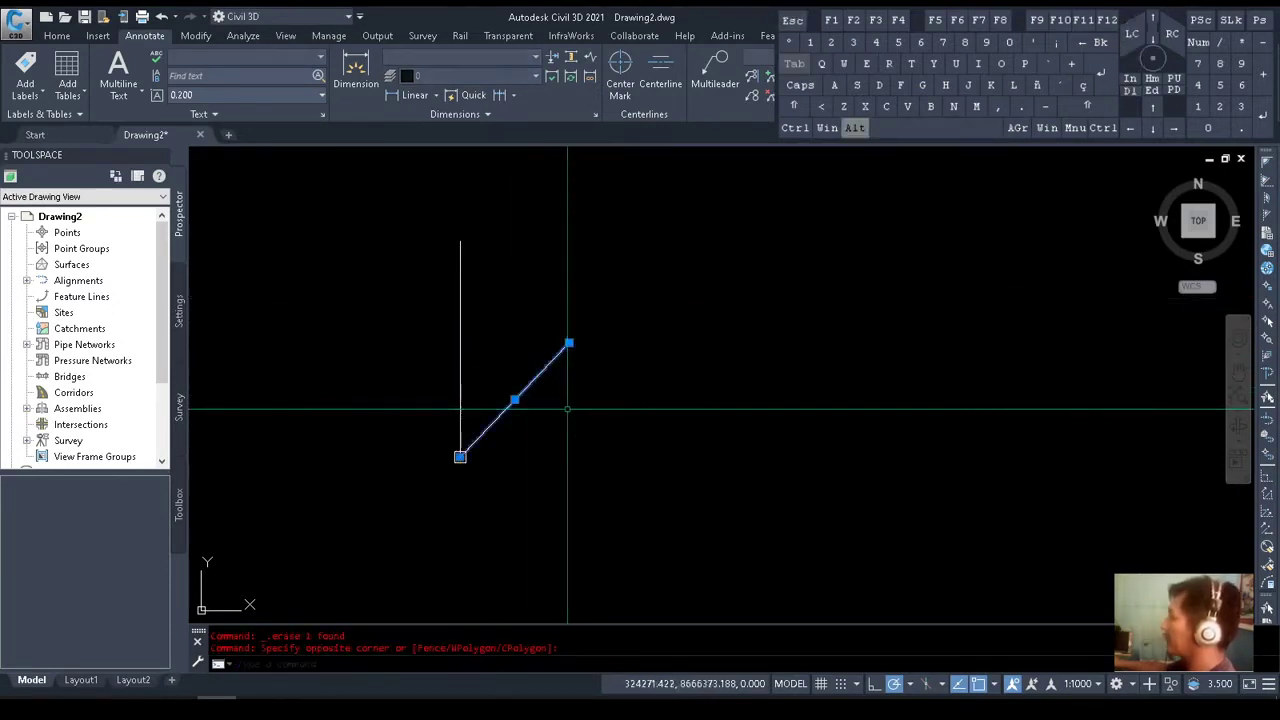
key("alt+Tab")
key("alt+Tab")
type("co")
key("space")
left_click(500, 423)
left_click(545, 375)
key("Escape")
Rotate a copy of the extension line about vertex A by -115d16'12.06" to set the direction of side AB
left_click(594, 318)
type("ro")
key("space")
left_click(568, 343)
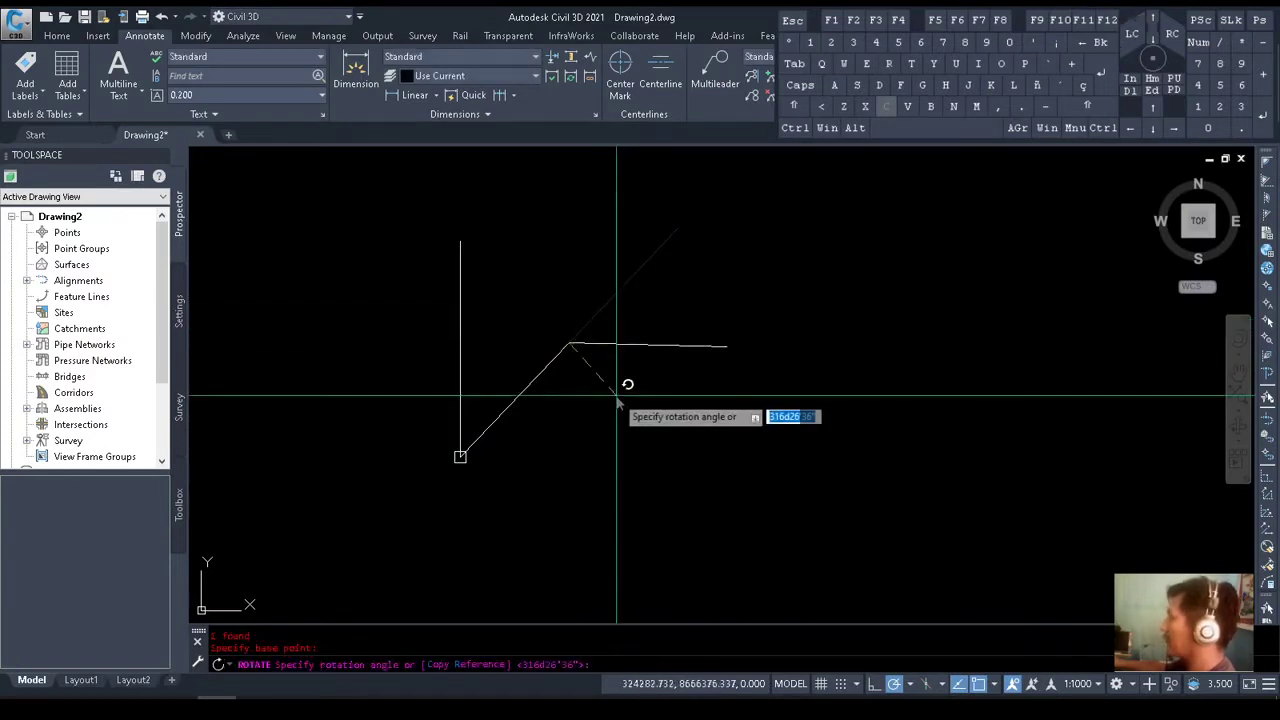
key("alt+Tab")
left_click_drag(301, 340, 410, 343)
left_click(325, 341)
left_click(329, 346)
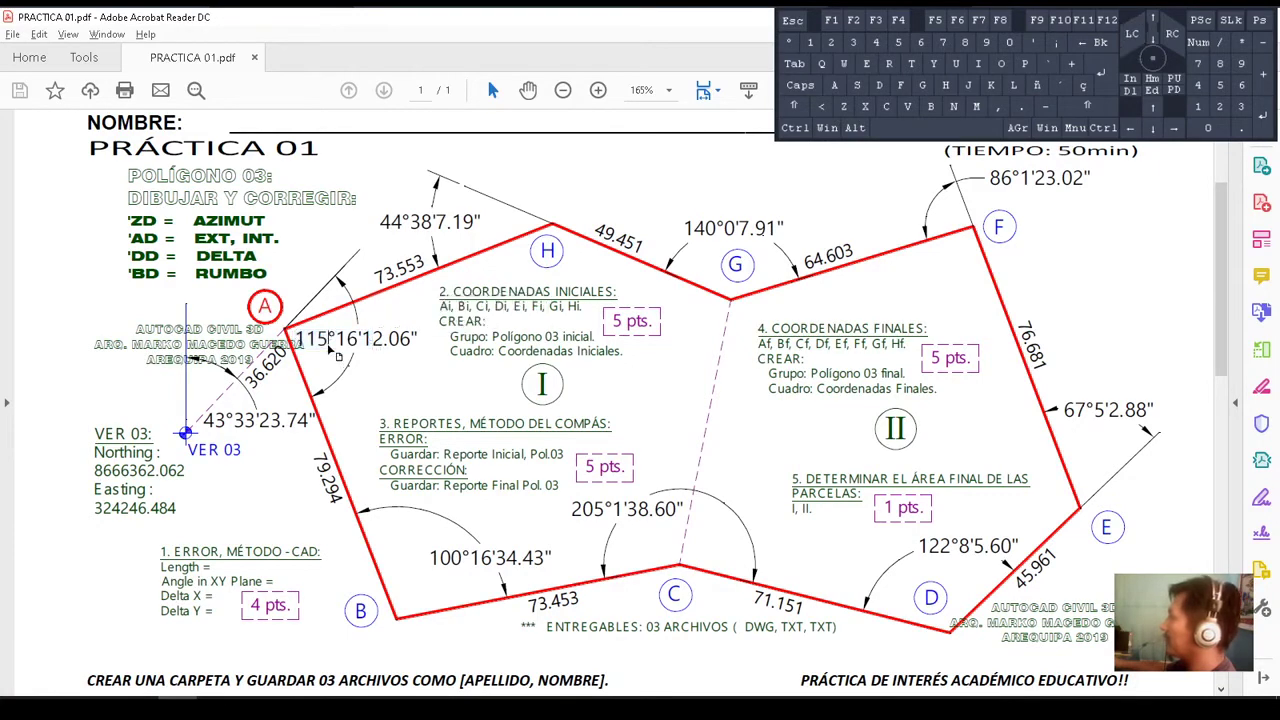
key("alt+Tab")
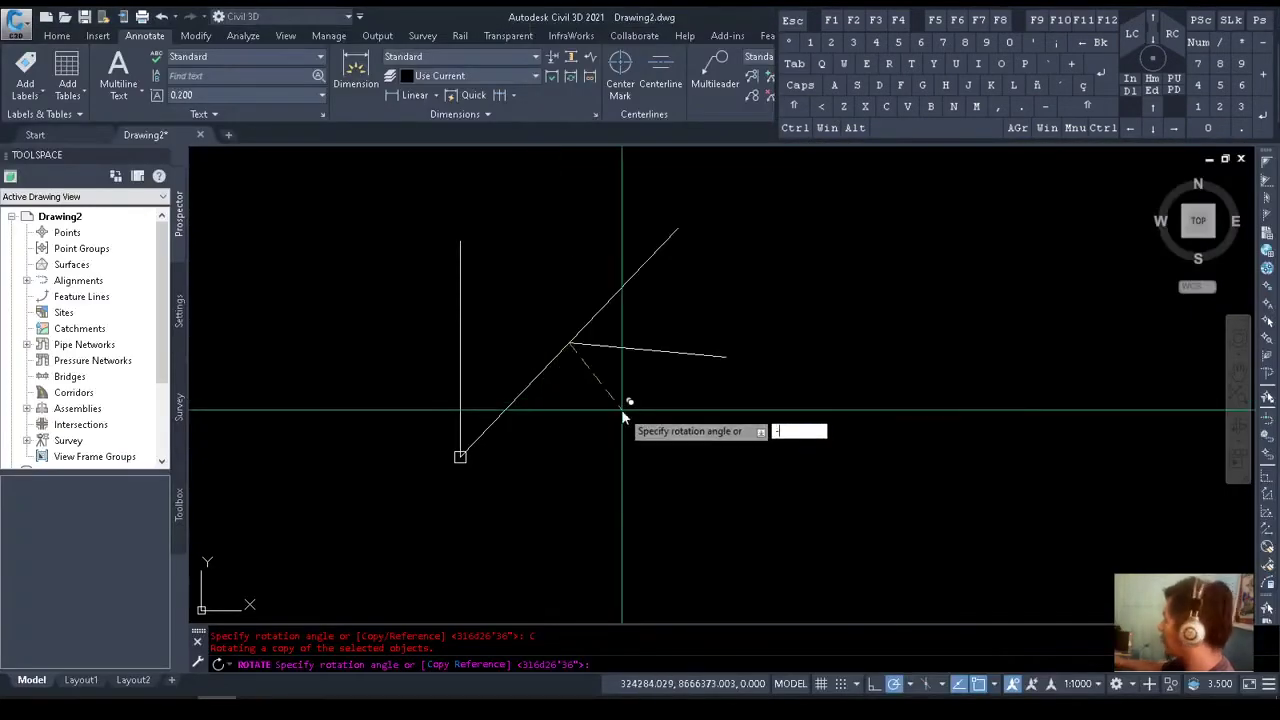
type("-115")
key("alt+Tab")
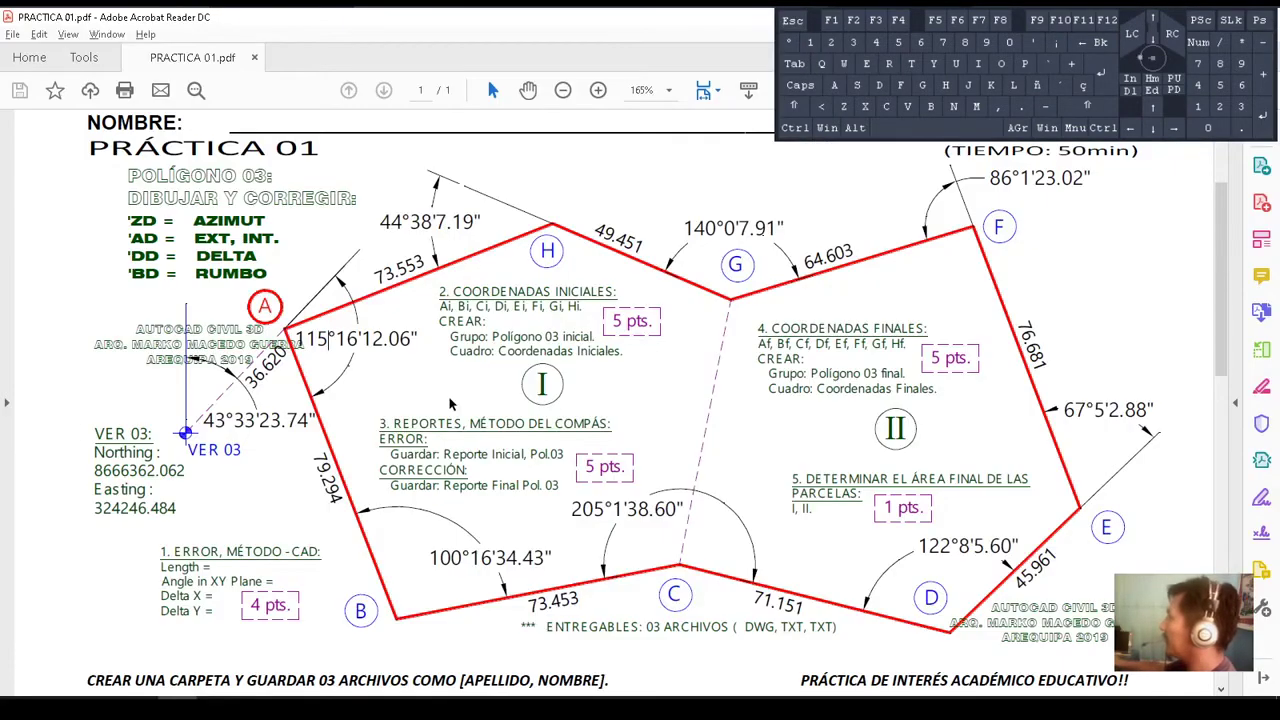
key("alt+Tab")
type("D16")
key("alt+Tab")
key("alt+Tab")
type("'12.06")
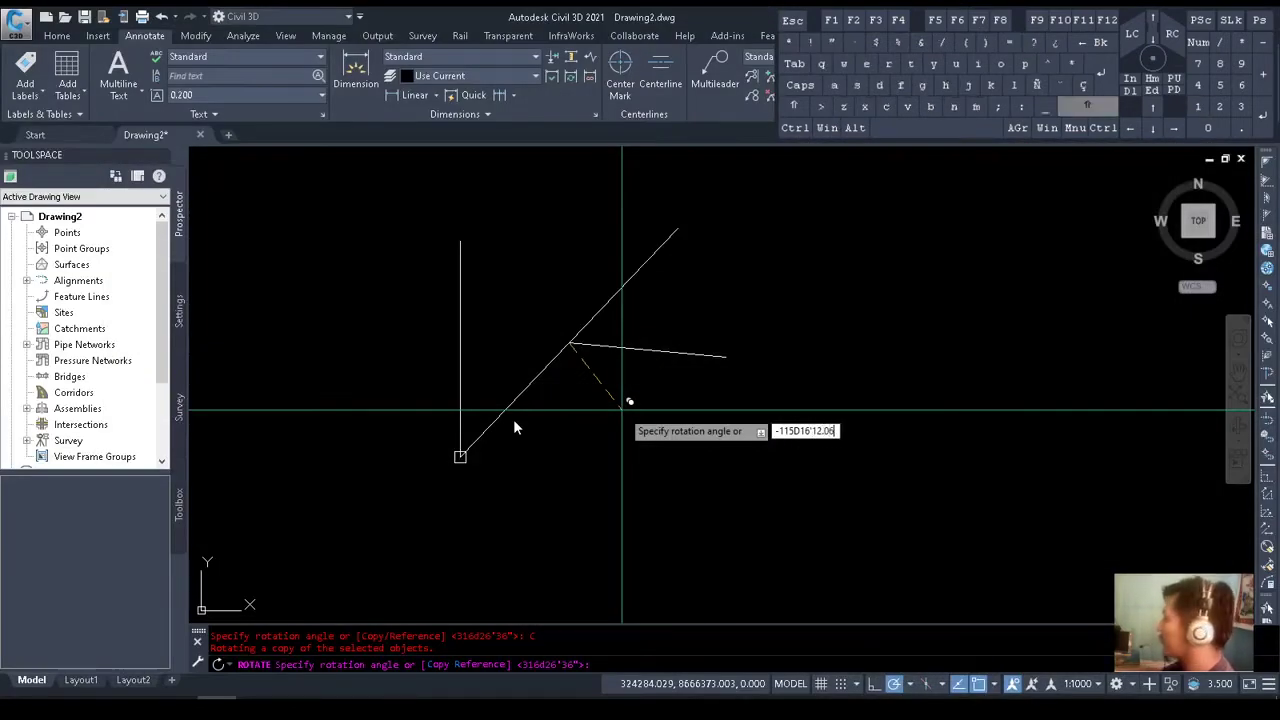
key("Return")
Draw a circle of radius 79.294 centred on vertex A to mark the length of side AB
key("alt+Tab")
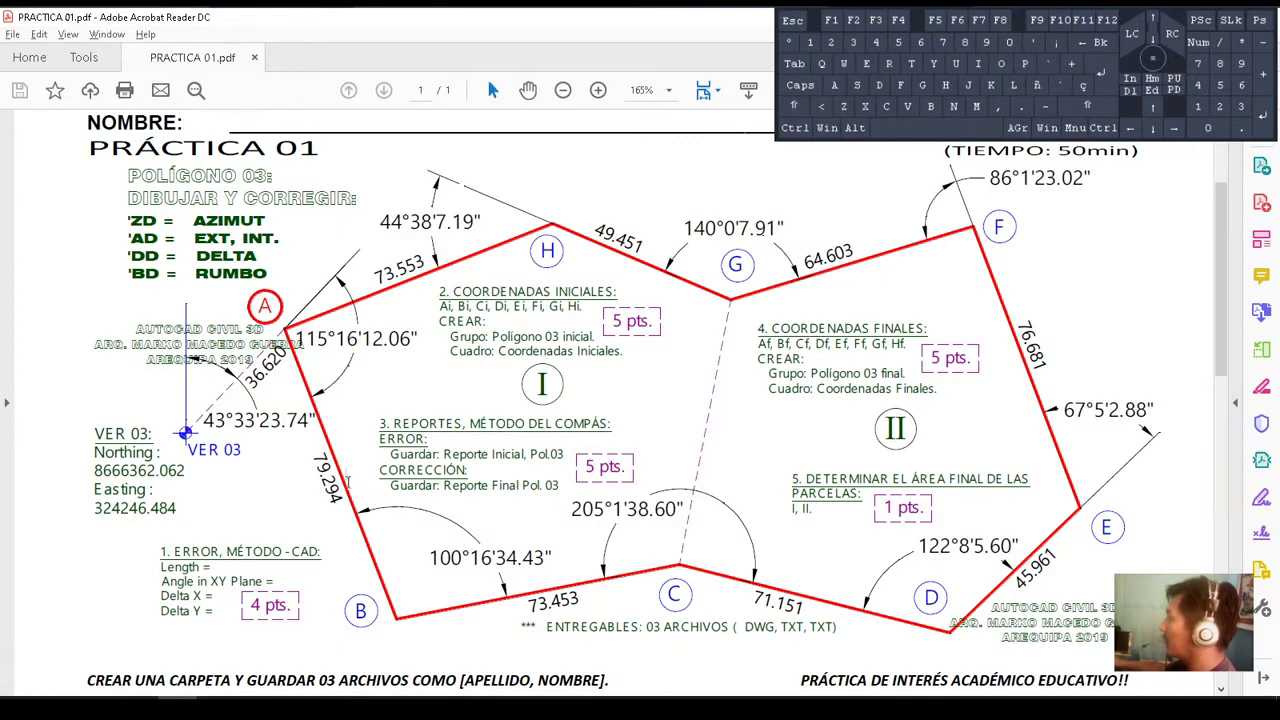
key("alt+Tab")
type("c")
key("Return")
left_click(569, 344)
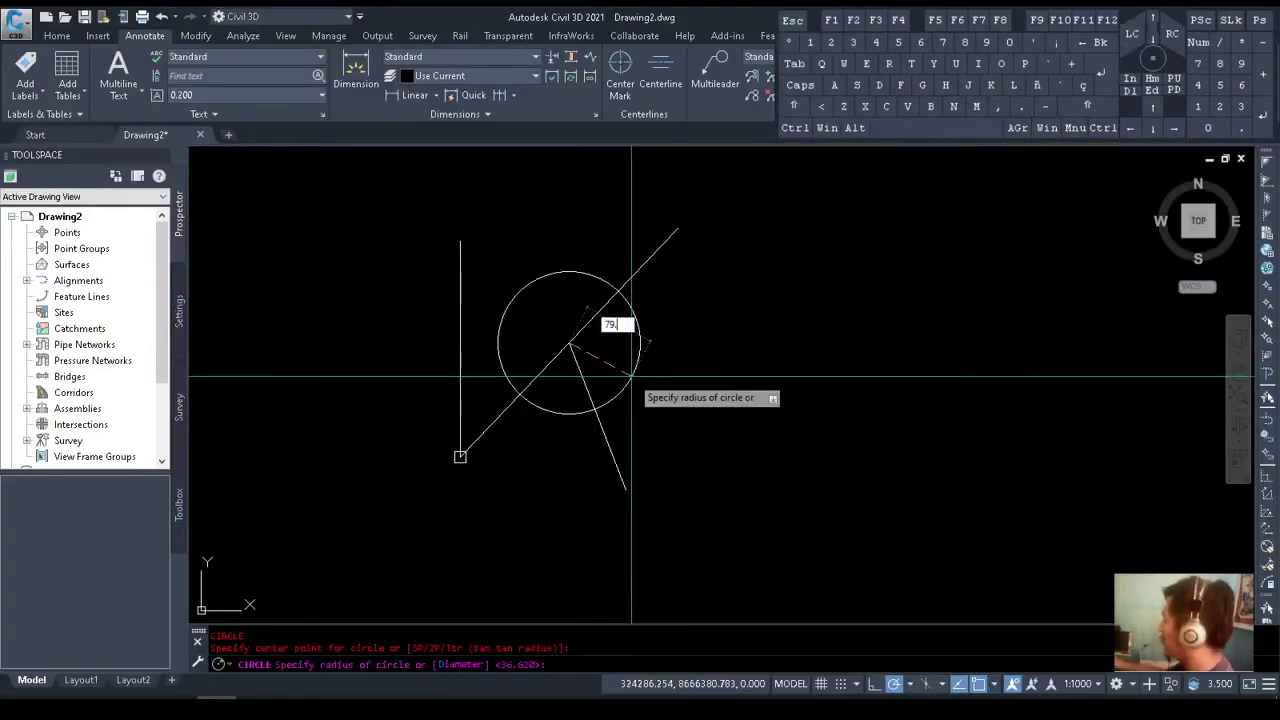
key("space")
key("Escape")
key("Escape")
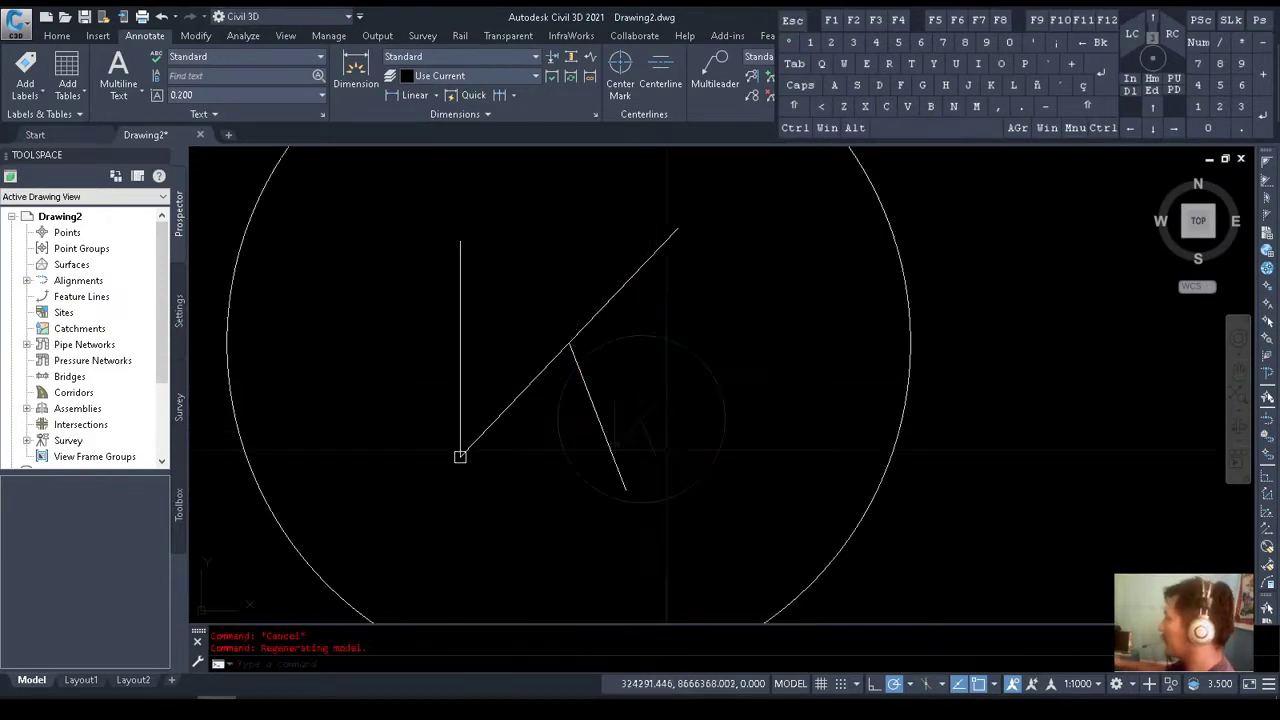
Extend the AB line to the circle around vertex A and delete the circle
scroll(635, 400, "down", 8)
scroll(637, 416, "up", 2)
type("ex")
key("space")
key("space")
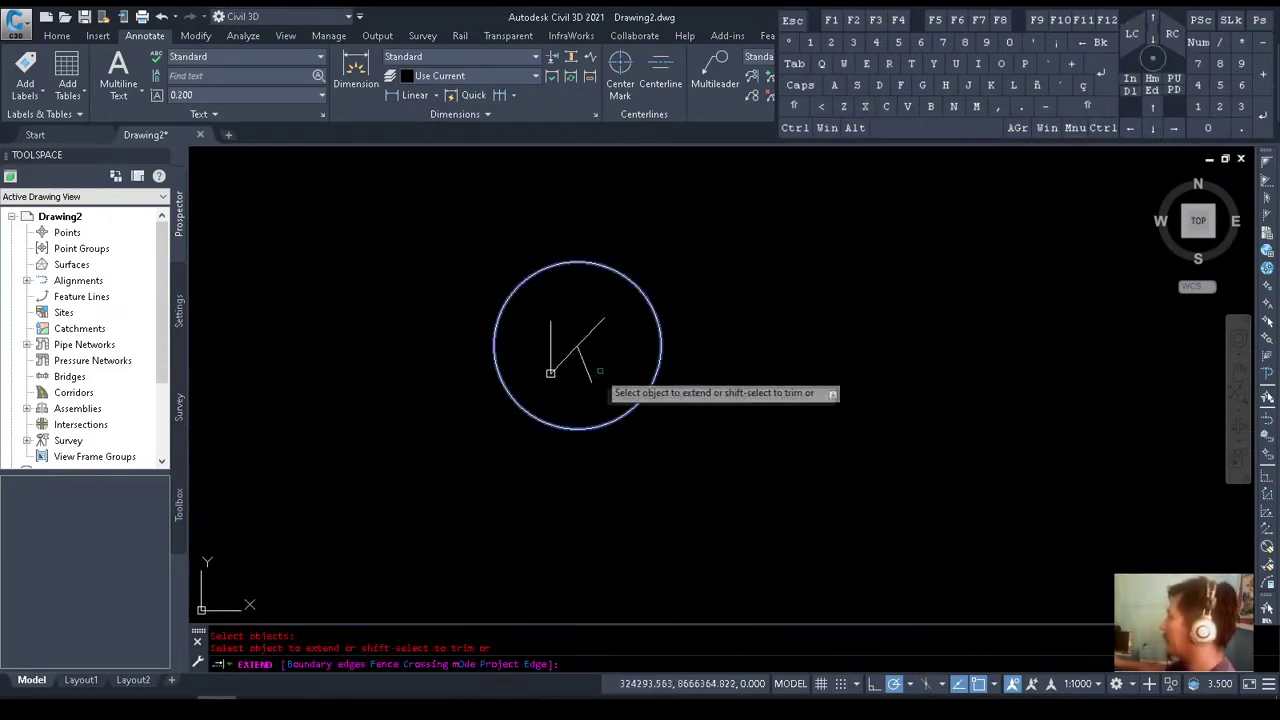
left_click(588, 373)
key("Escape")
key("Escape")
left_click(652, 411)
left_click(627, 370)
key("Delete")
Rotate a copy of side AB about vertex B by -100d16'34.43" to set the direction of side BC
key("alt+Tab")
key("alt+Tab")
left_click(634, 400)
left_click(594, 386)
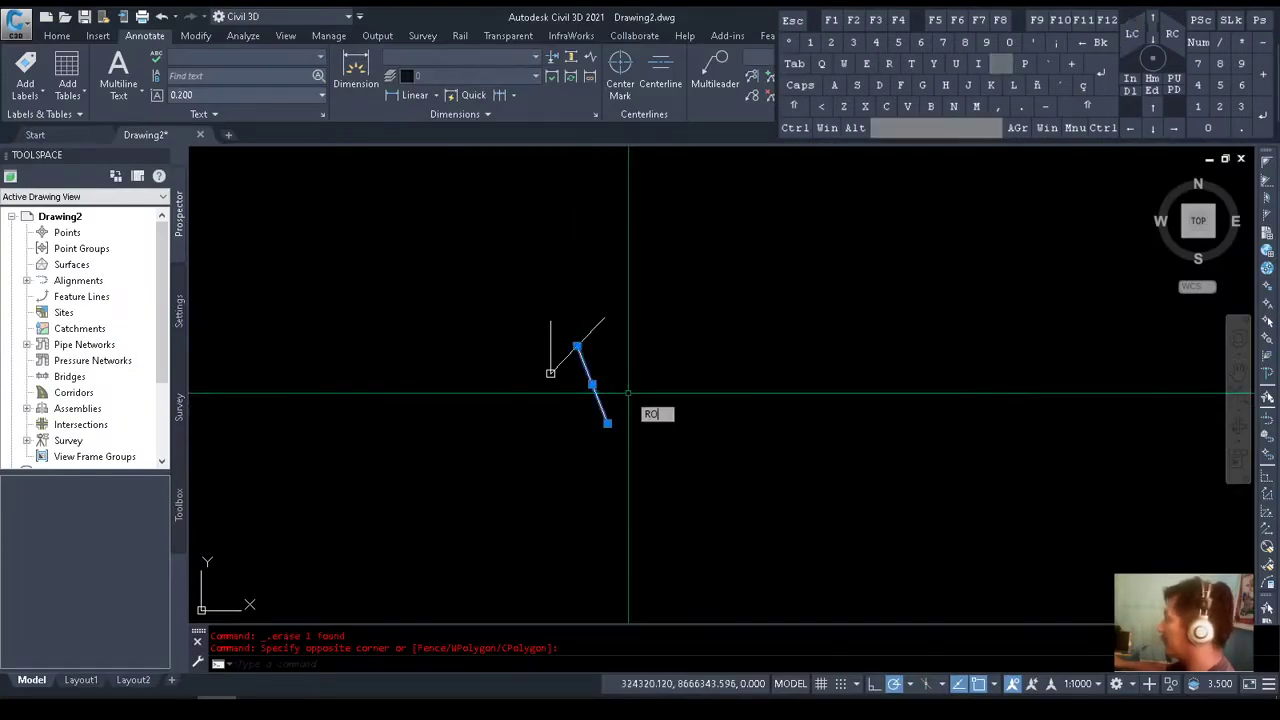
type("ro")
key("space")
left_click(607, 423)
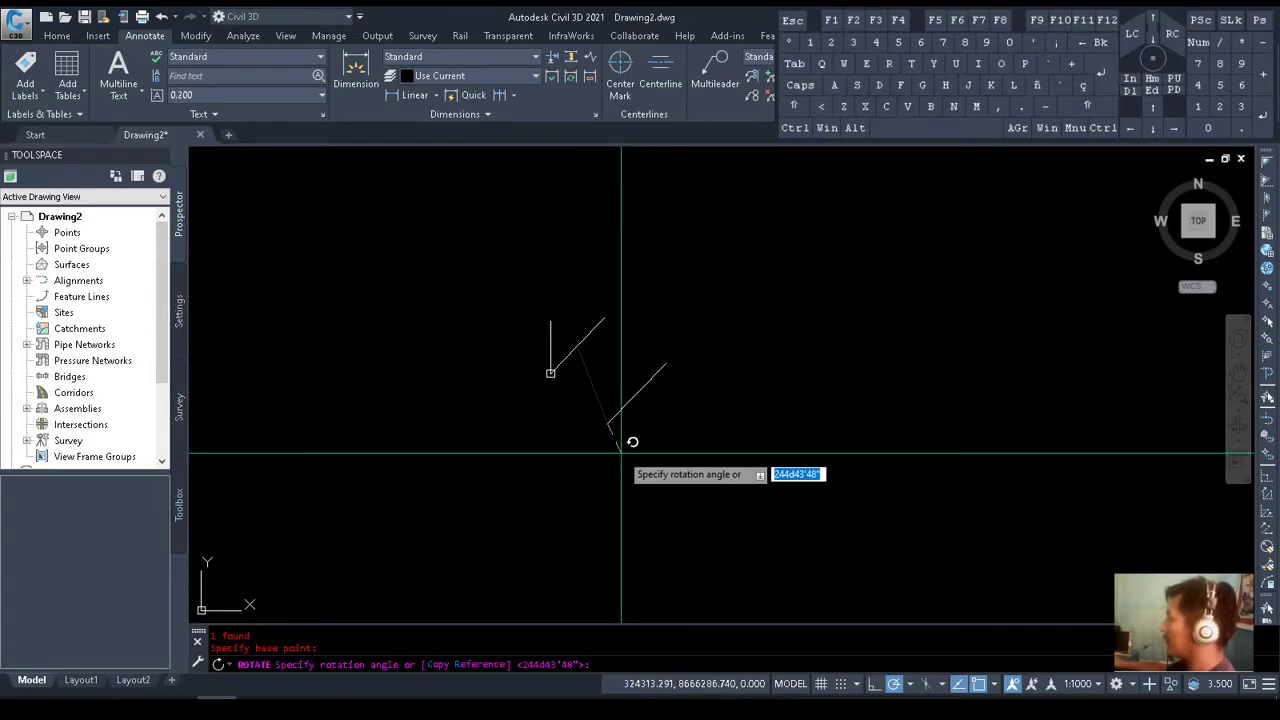
key("alt+Tab")
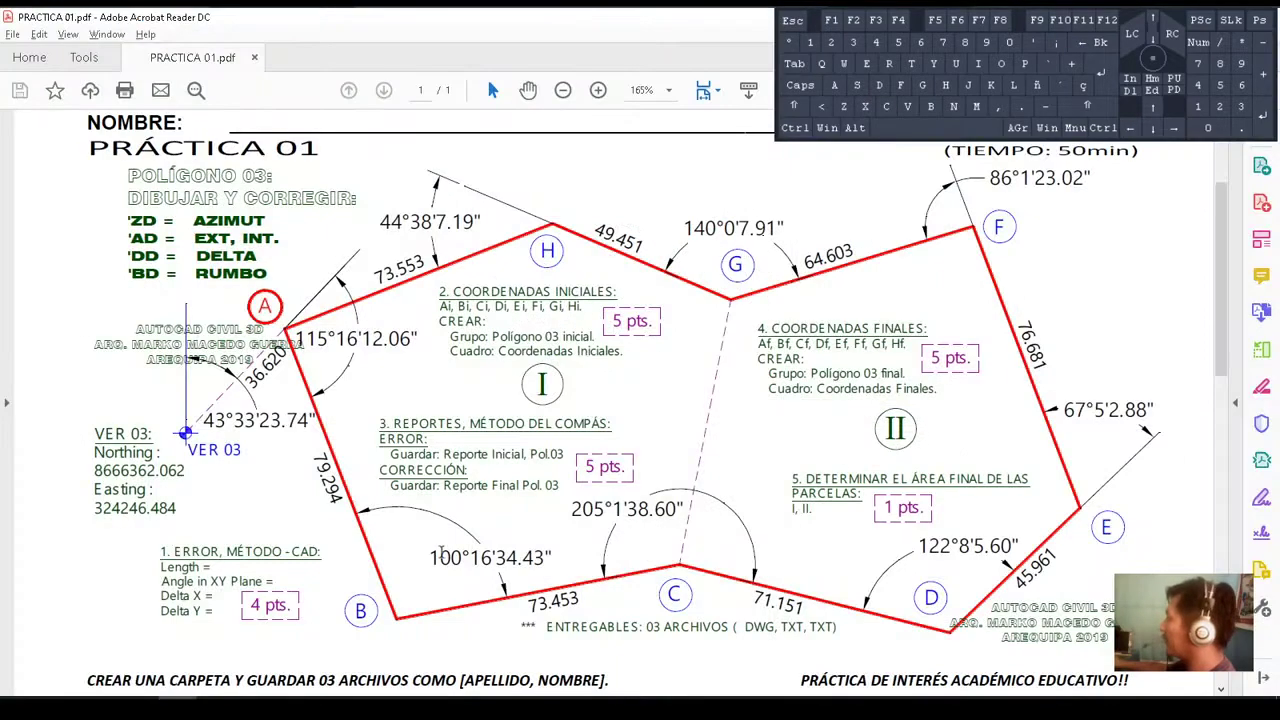
left_click_drag(428, 557, 550, 560)
key("alt+Tab")
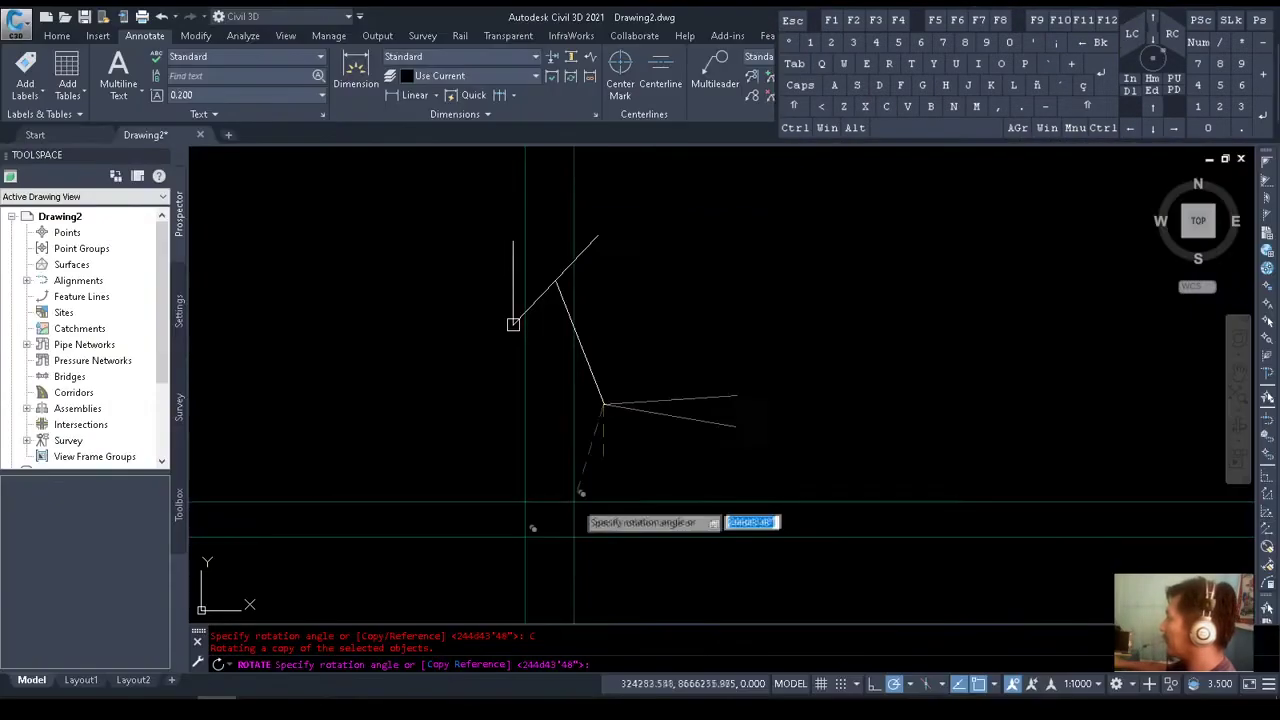
type("100D")
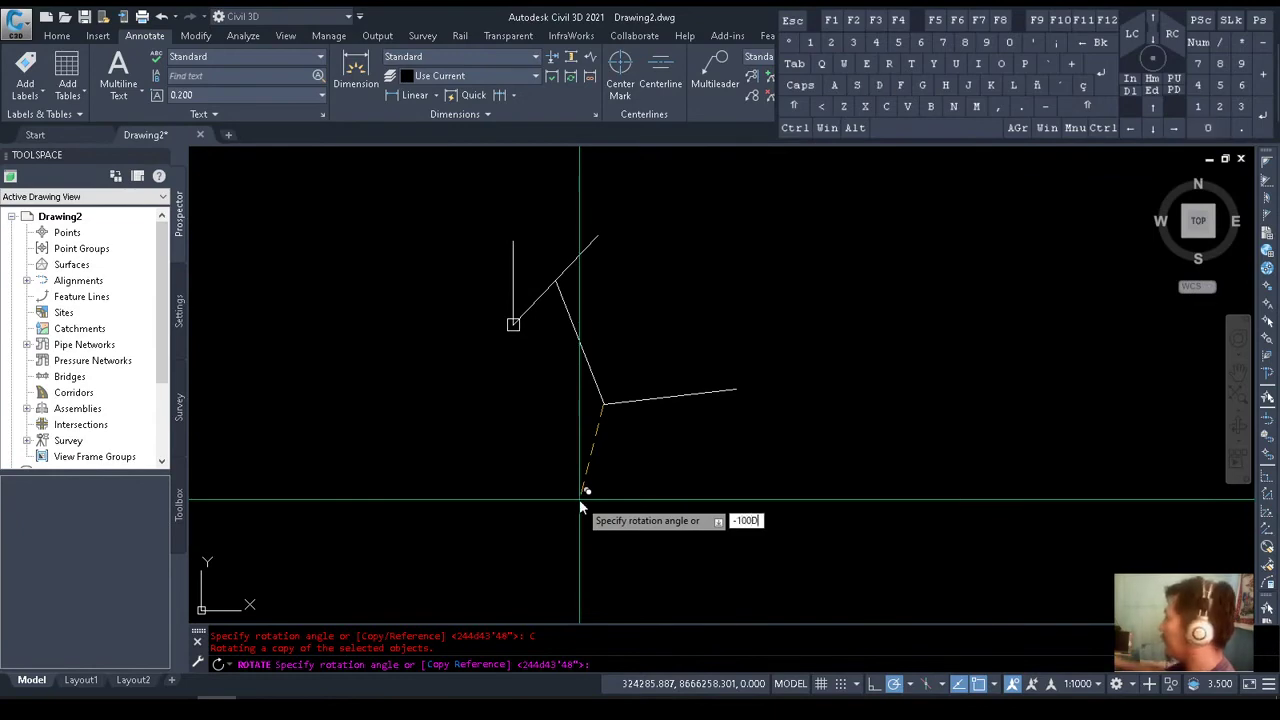
key("alt+Tab")
key("alt+Tab")
type("d16'")
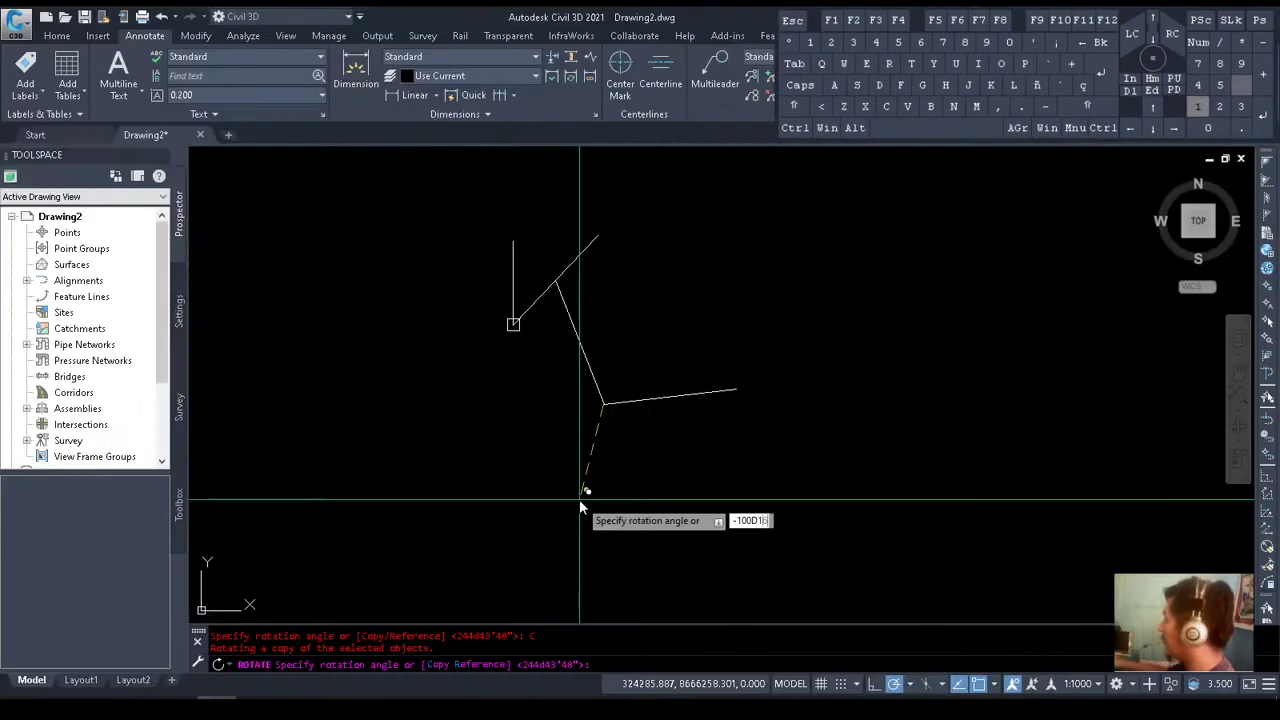
key("alt+Tab")
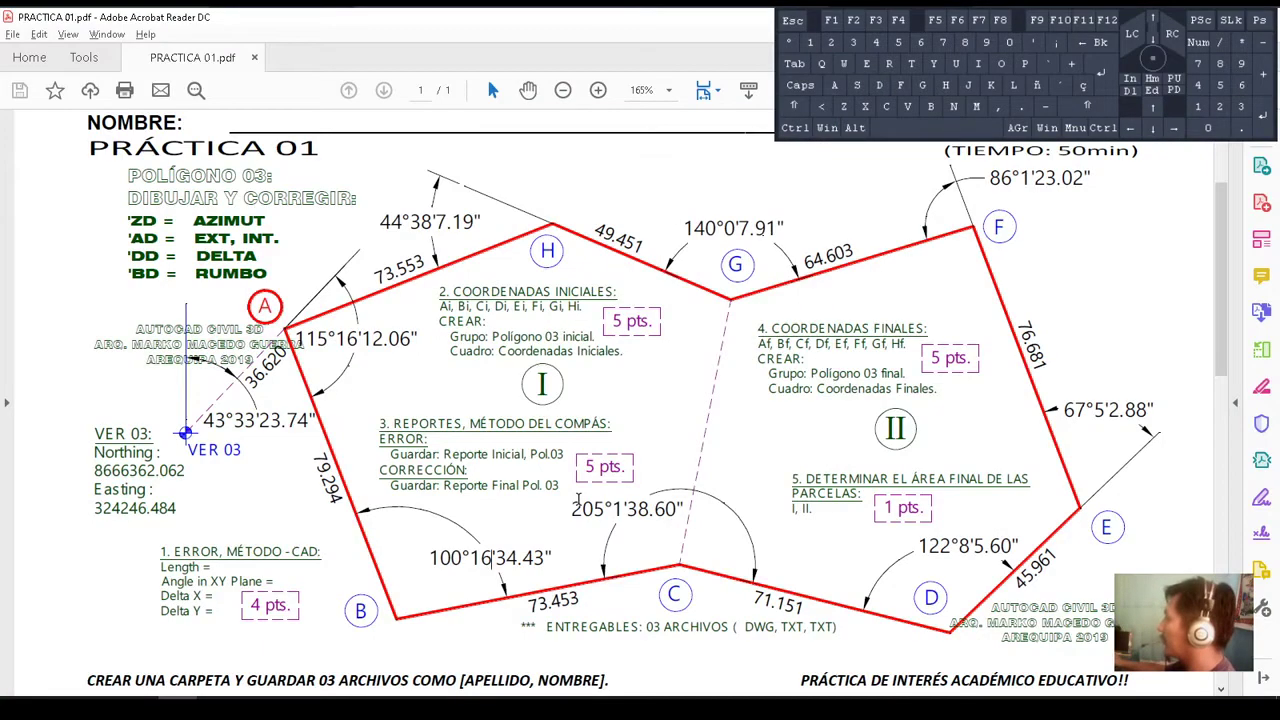
key("alt+Tab")
type("34.43")
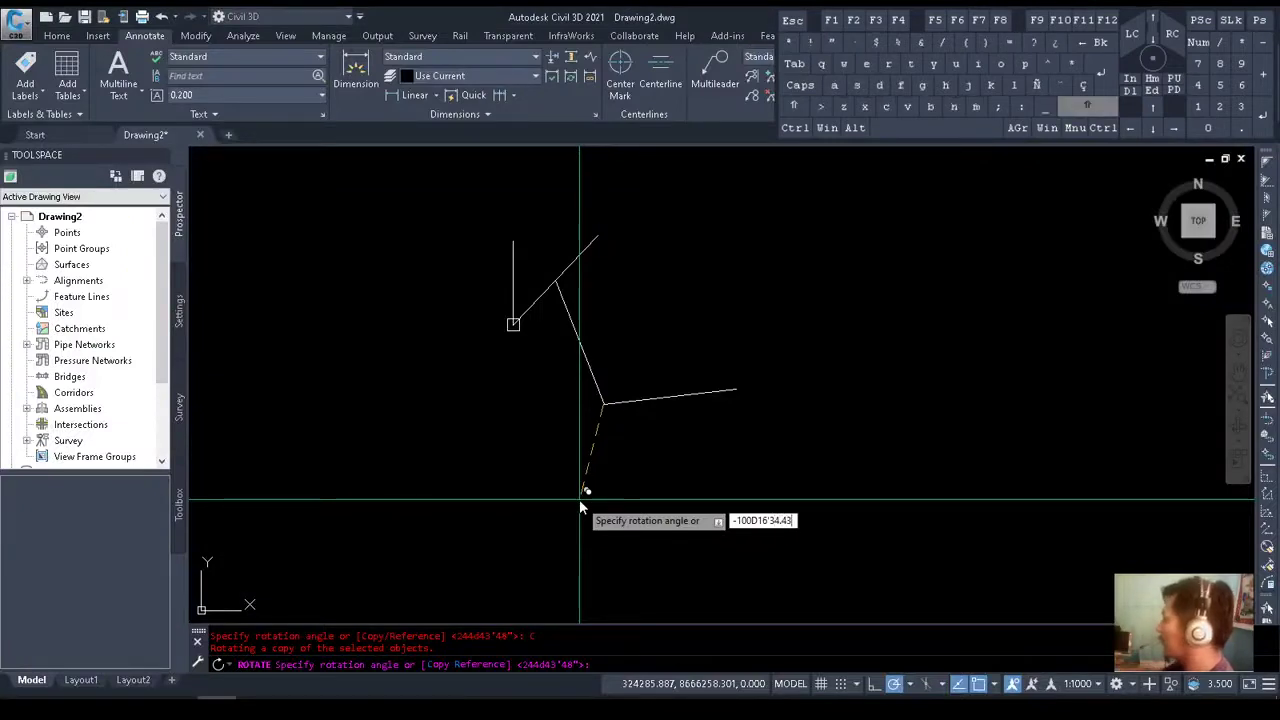
key("Return")
Draw a circle of radius 73.453 centred on vertex B to mark the length of side BC
key("alt+Tab")
key("alt+Tab")
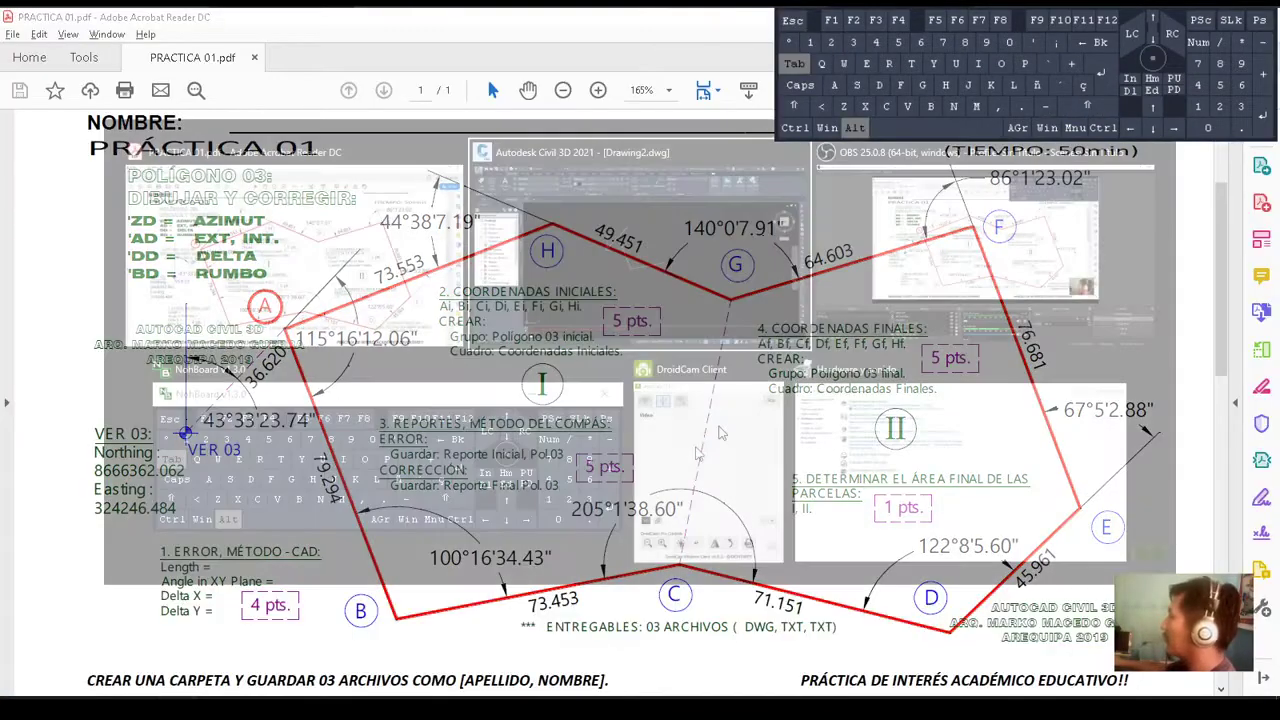
key("alt+Tab")
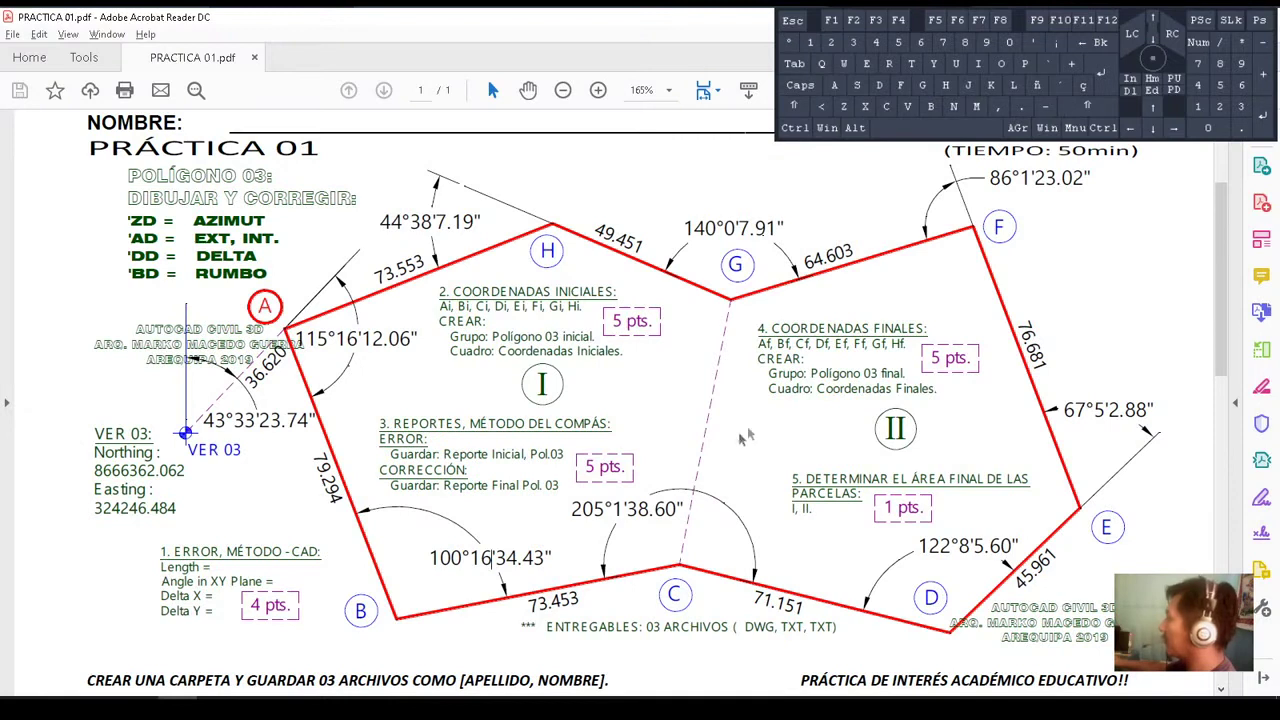
key("alt+Tab")
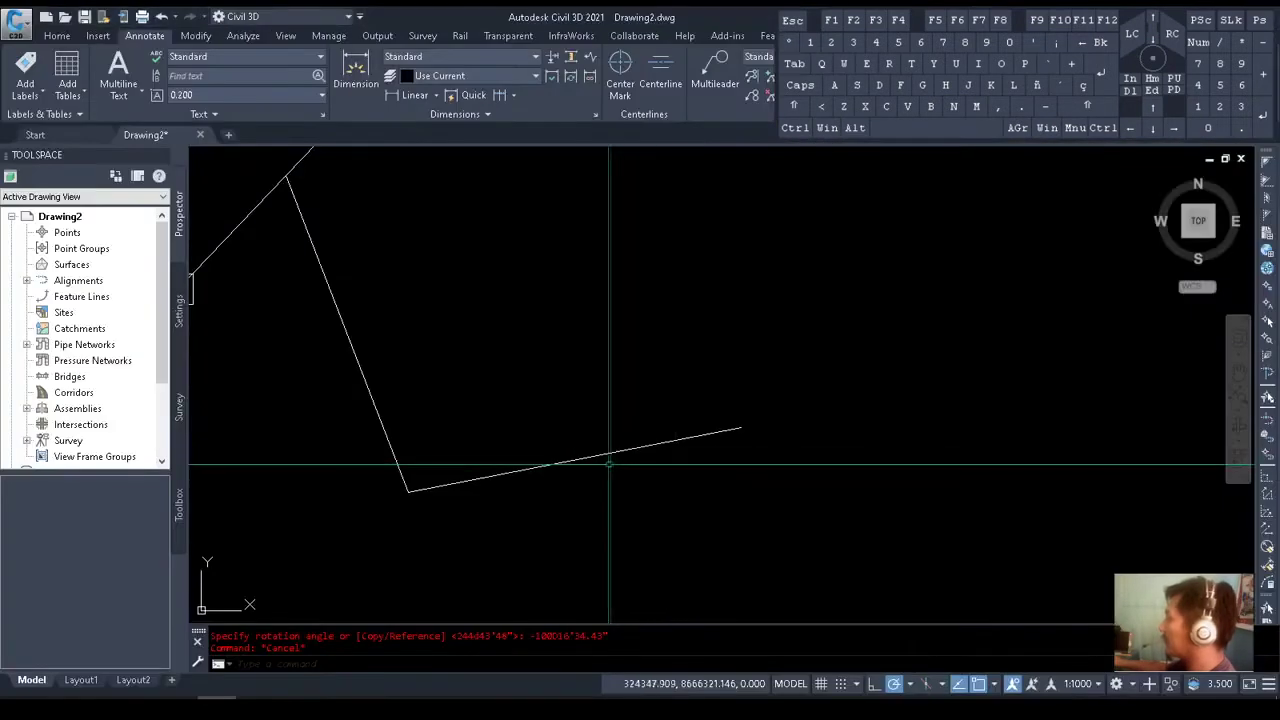
type("c")
key("space")
left_click(740, 427)
key("Escape")
key("space")
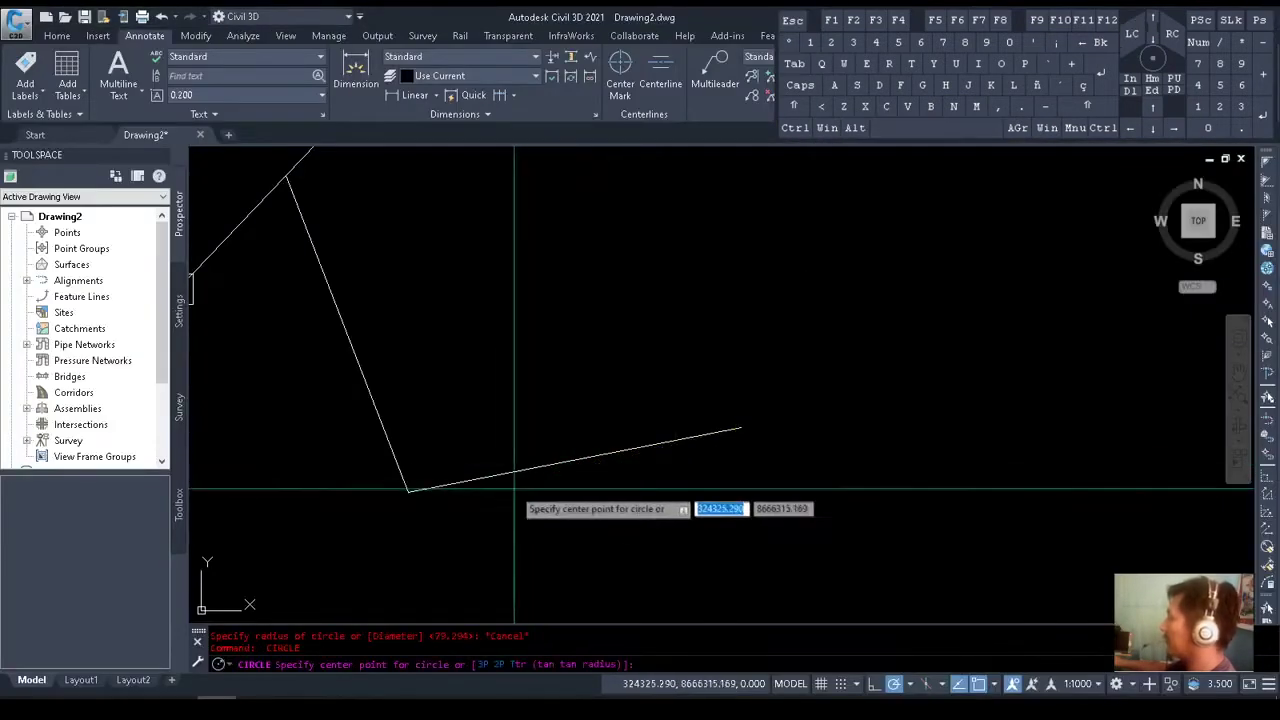
left_click(408, 490)
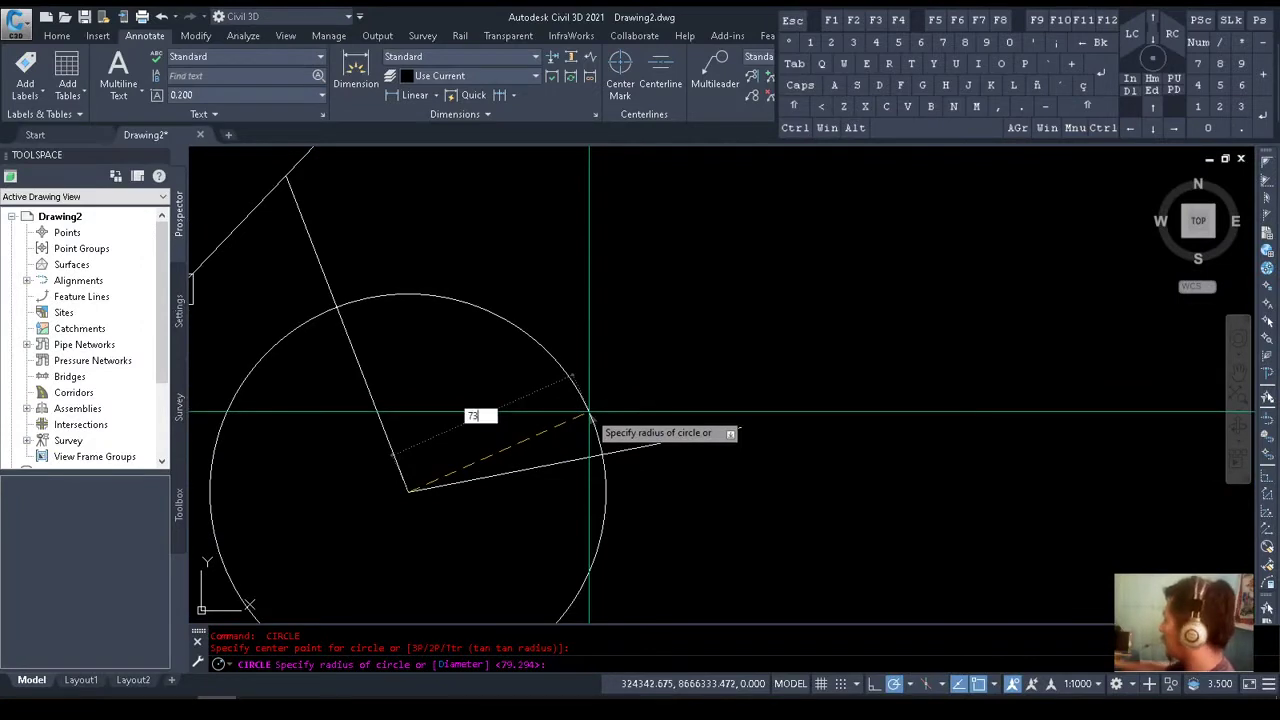
key("Escape")
Trim the BC line at the circle around vertex B and delete the circle
type("TR")
key("Return")
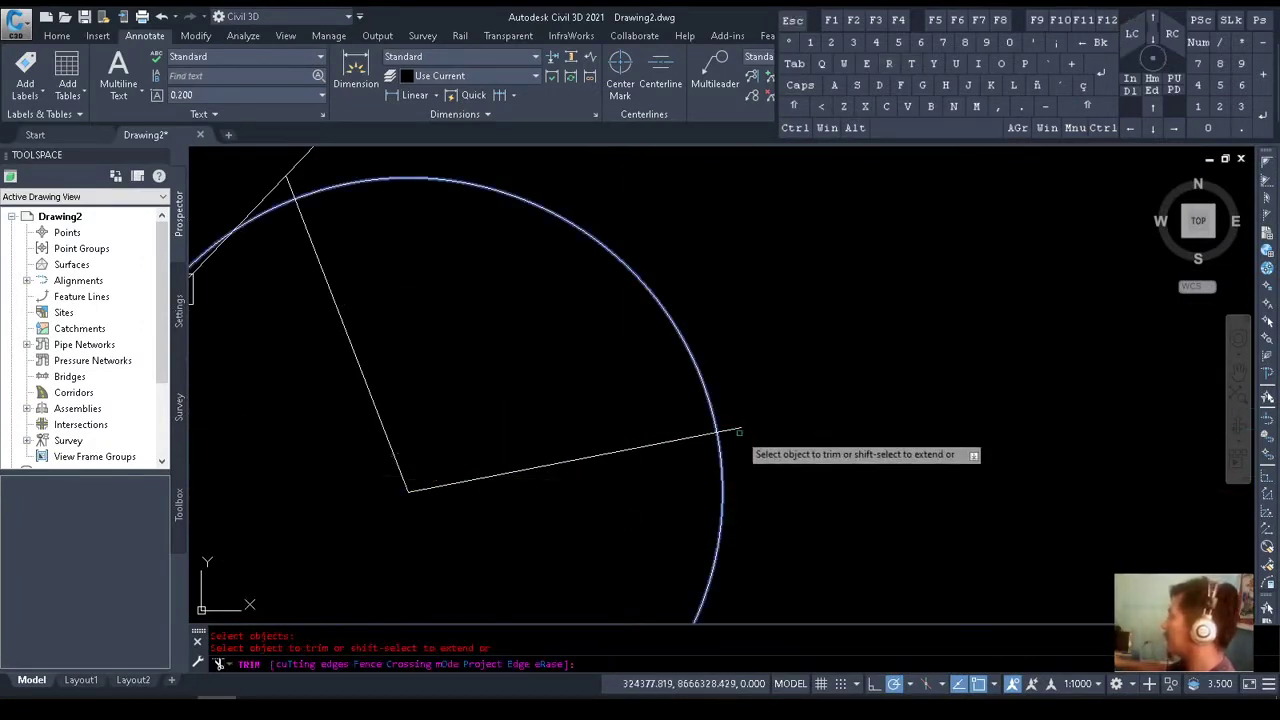
left_click(736, 429)
left_click(694, 300)
scroll(626, 374, "down", 3)
key("Escape")
key("Escape")
Rotate a copy of side BC about vertex C by -205d1'38.6" to set the direction of side CD
left_click(588, 411)
left_click(546, 380)
key("alt+Tab")
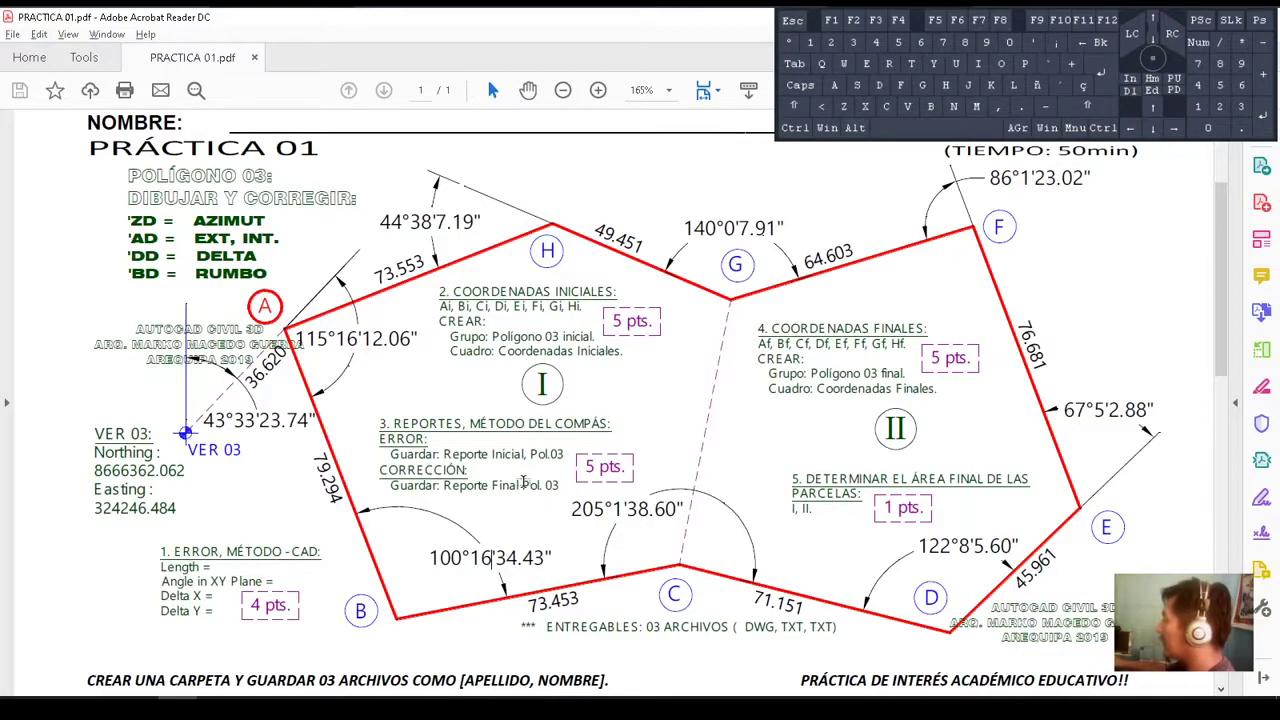
key("alt+Tab")
type("RO")
key("Return")
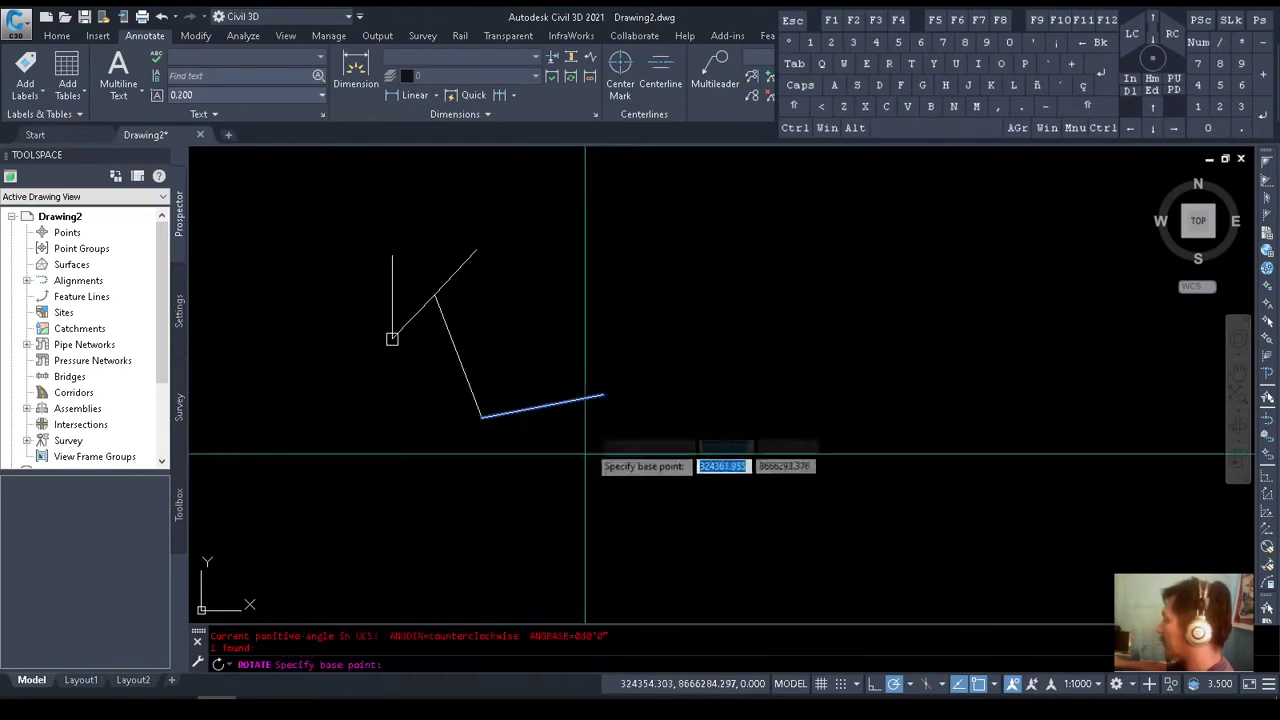
left_click(600, 398)
type("C")
key("Return")
key("alt+Tab")
key("alt+Tab")
type("-")
type("5d")
key("alt+Tab")
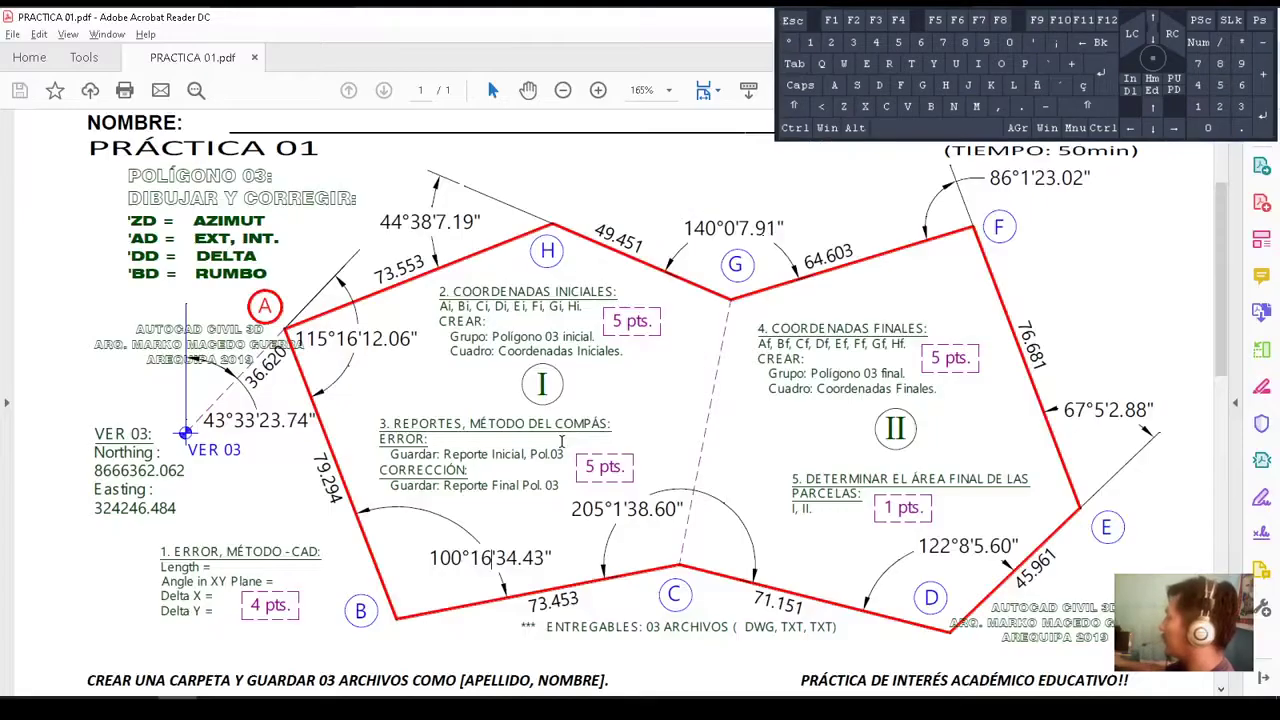
key("alt+Tab")
key("alt+Tab")
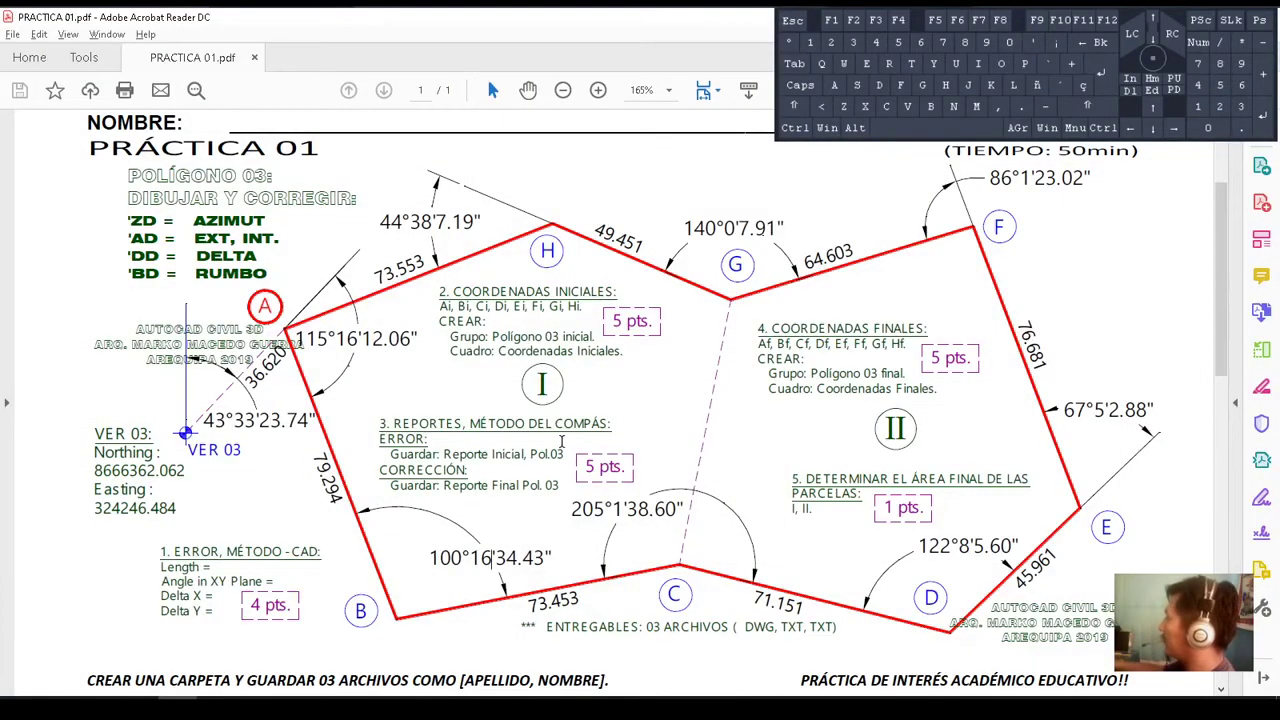
key("alt+Tab")
type("38.6")
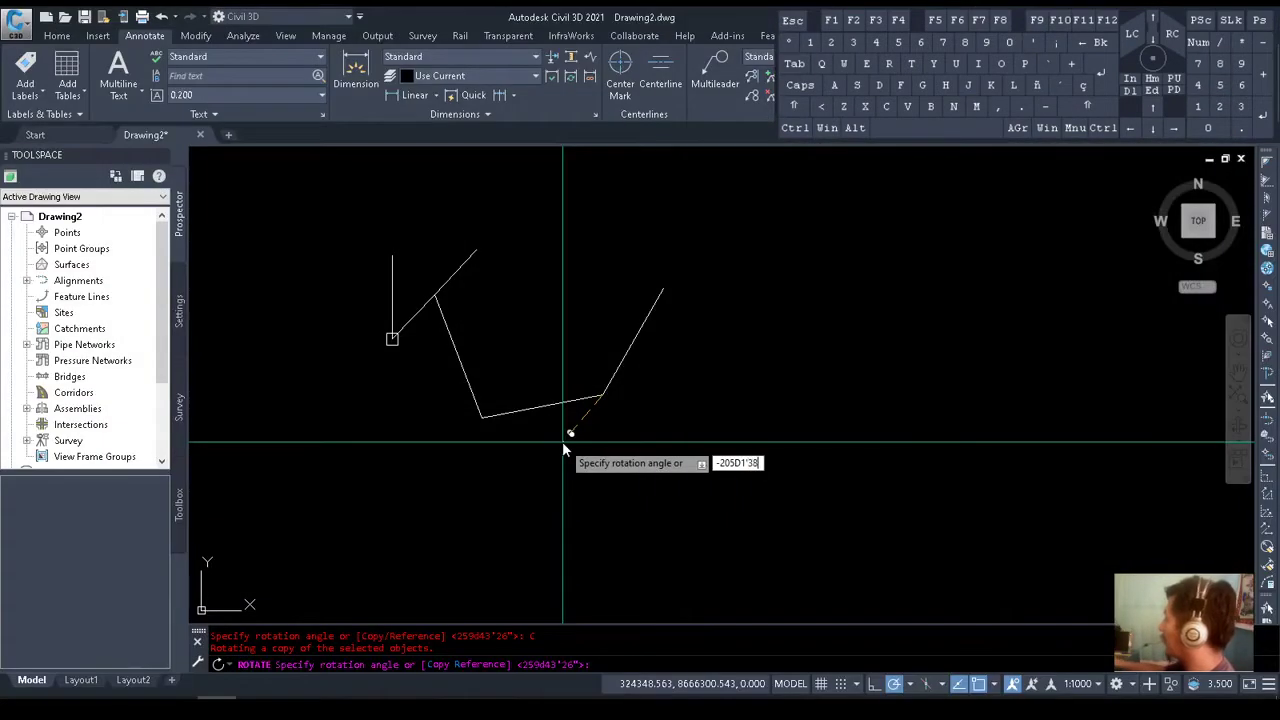
key("Escape")
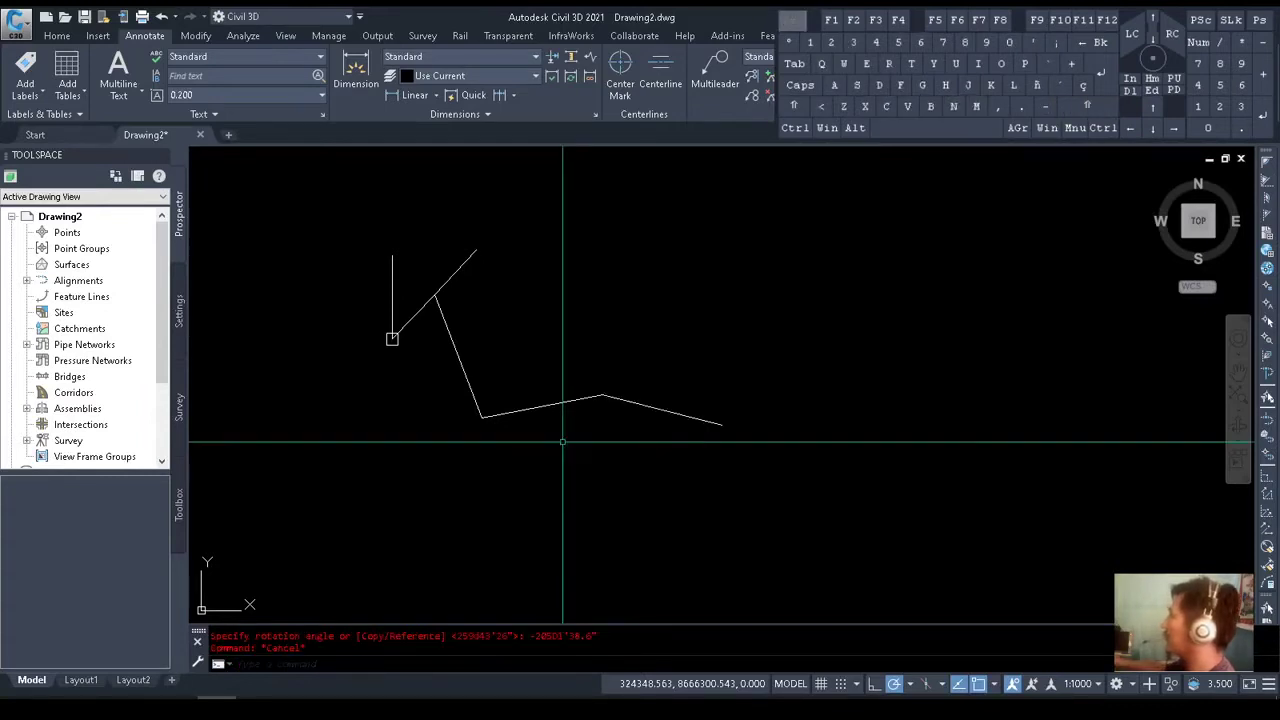
Draw a circle of radius 71.151 centred on vertex C to mark the length of side CD
key("alt+Tab")
key("alt+Tab")
type("c")
key("Return")
left_click(645, 398)
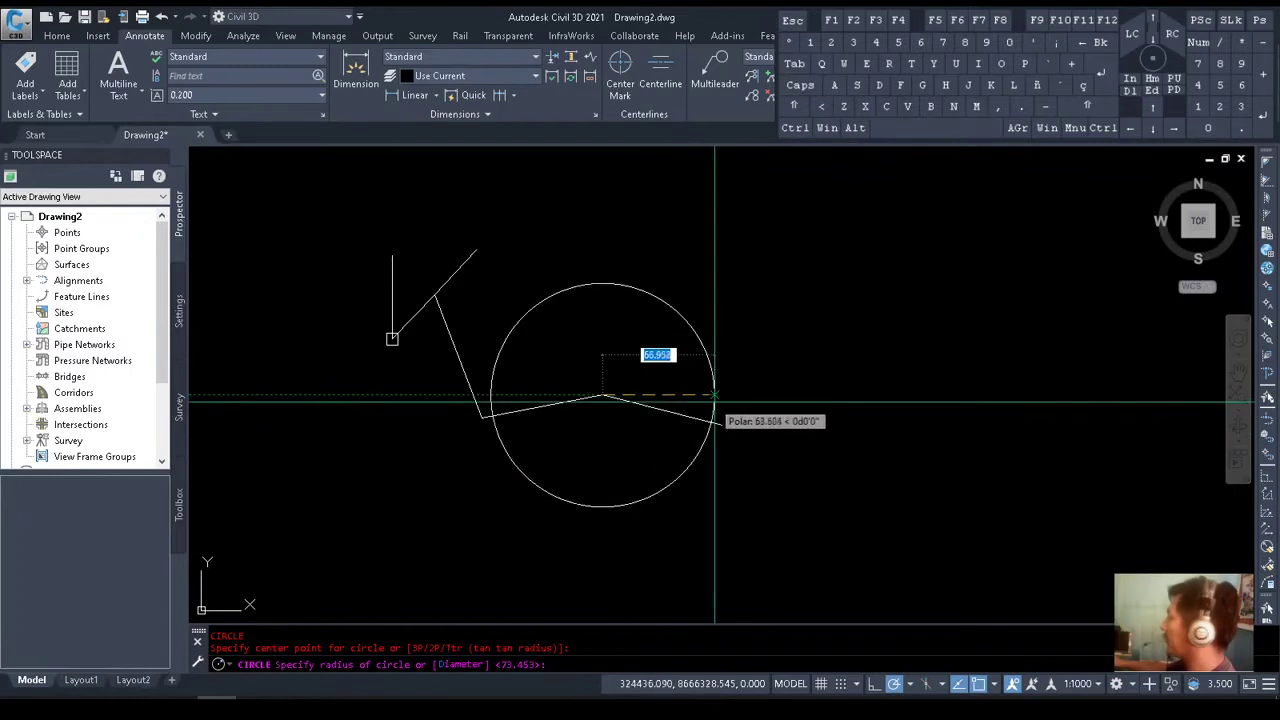
type("71.151")
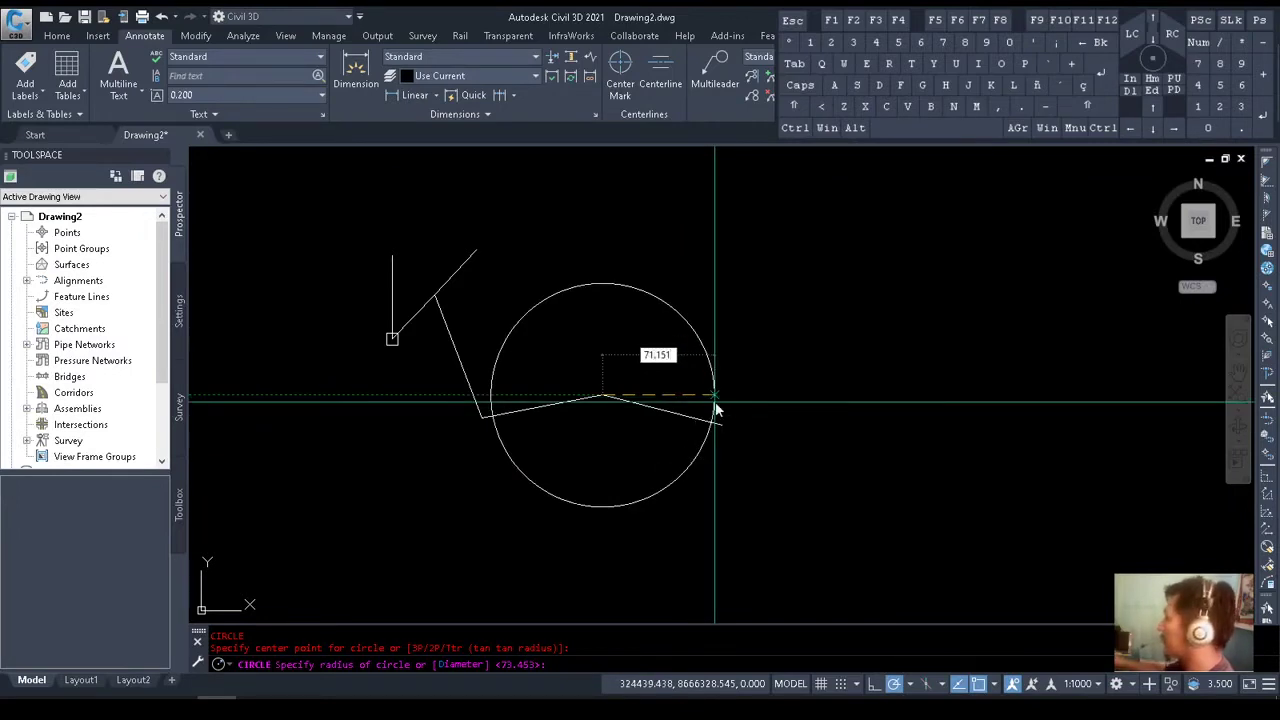
key("Return")
key("Escape")
key("Escape")
Trim the CD line at the circle around vertex C and delete the circle
type("tr")
key("Return")
key("Return")
scroll(760, 475, "up", 2)
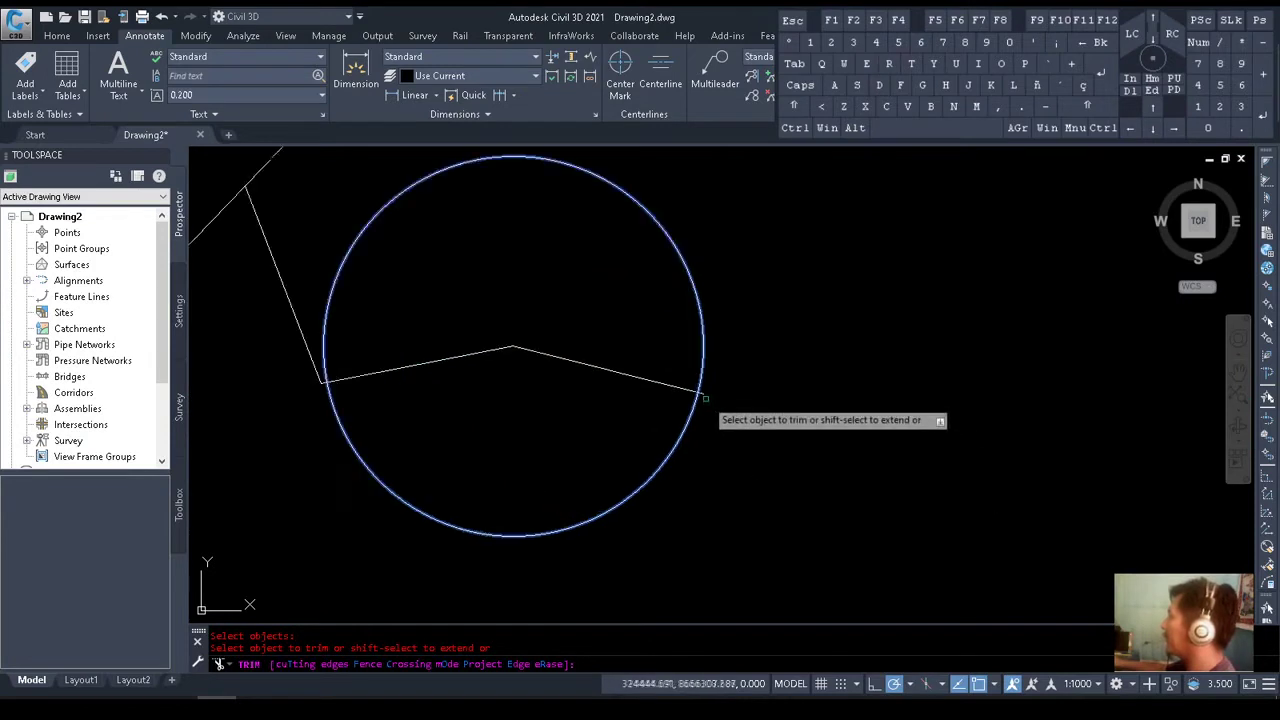
key("Escape")
left_click(700, 370)
key("Delete")
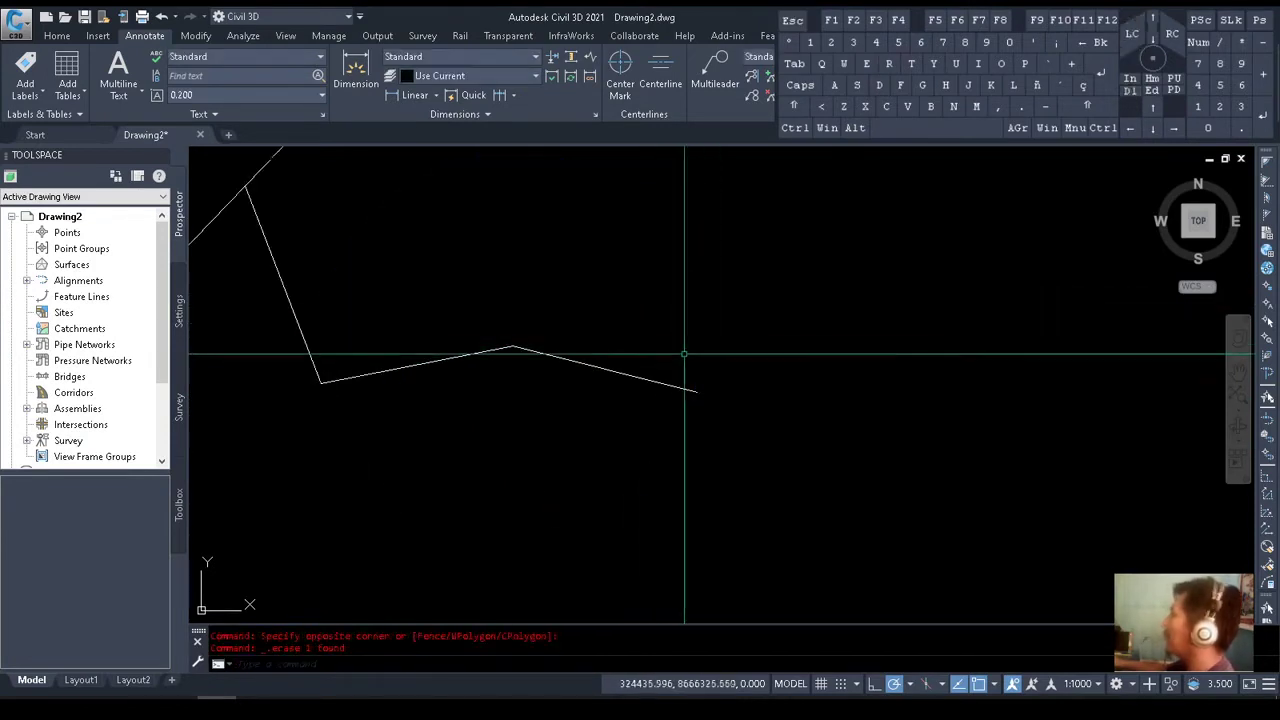
Rotate a copy of side CD about vertex D by -122d8'5.60", the angle given in PRACTICA 01.pdf, to set the direction of side DE
key("alt+Tab")
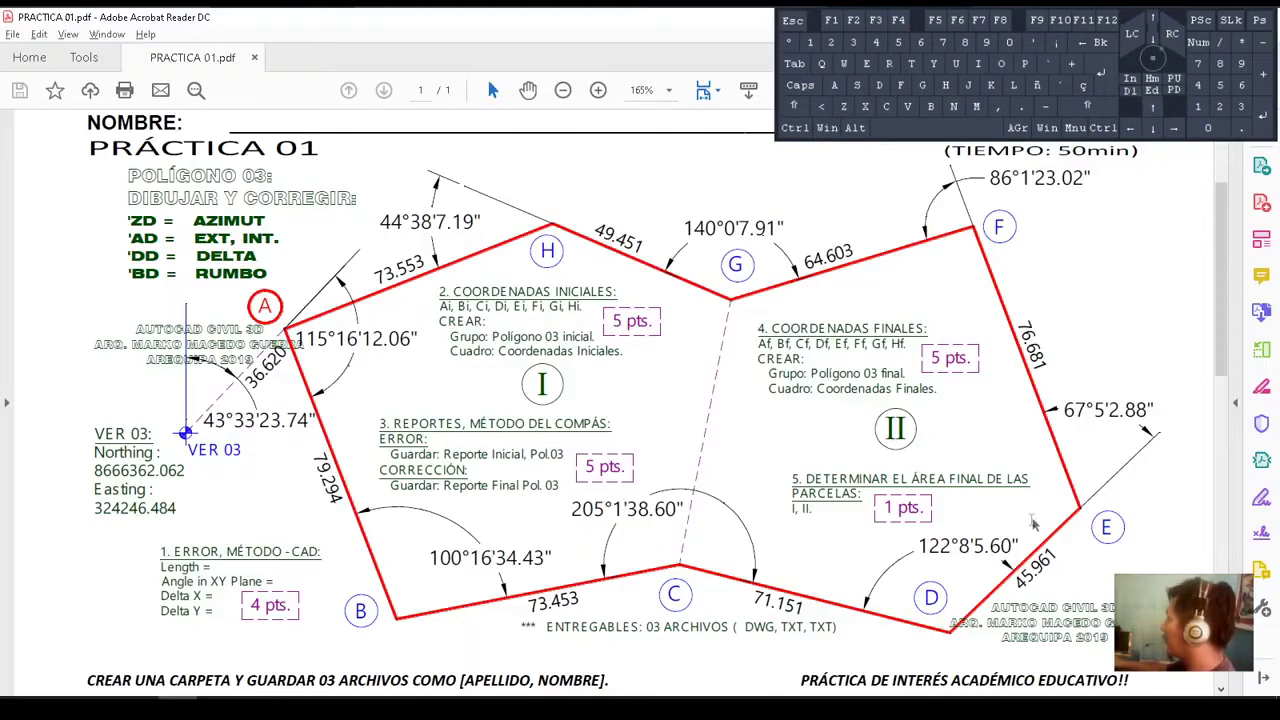
key("alt+Tab")
left_click(646, 384)
type("ro")
key("Return")
left_click(697, 392)
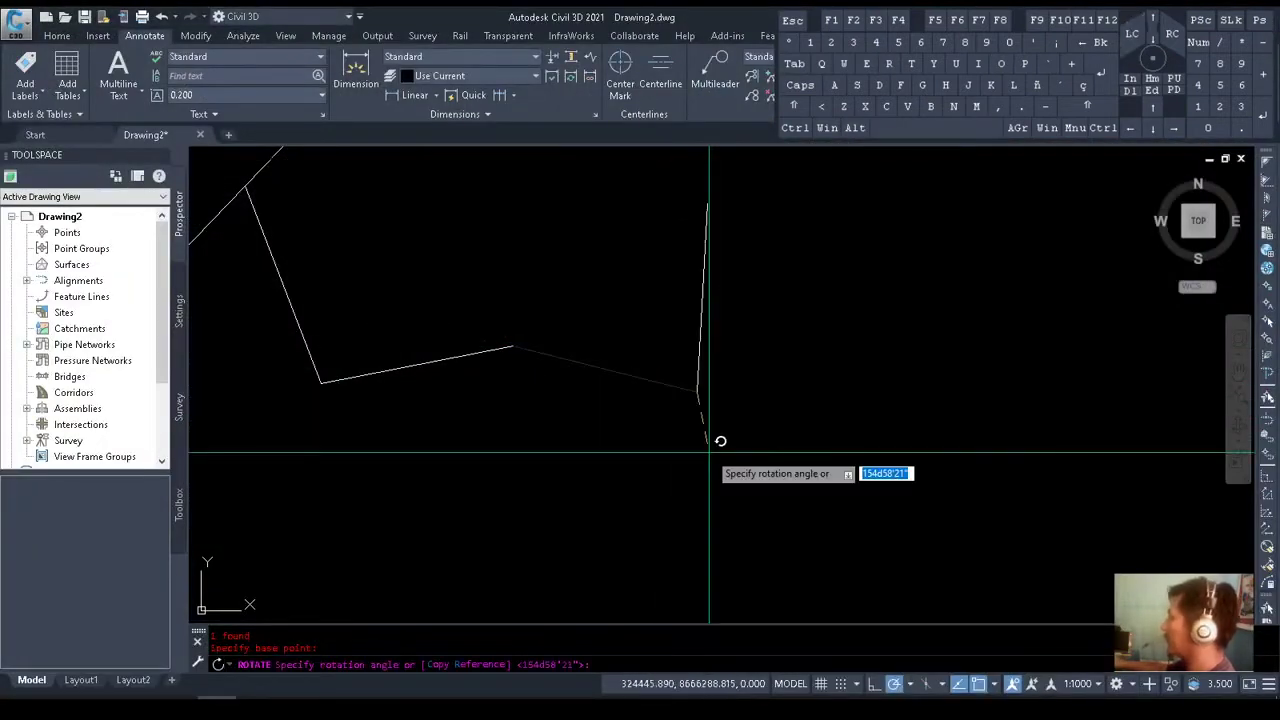
key("alt+Tab")
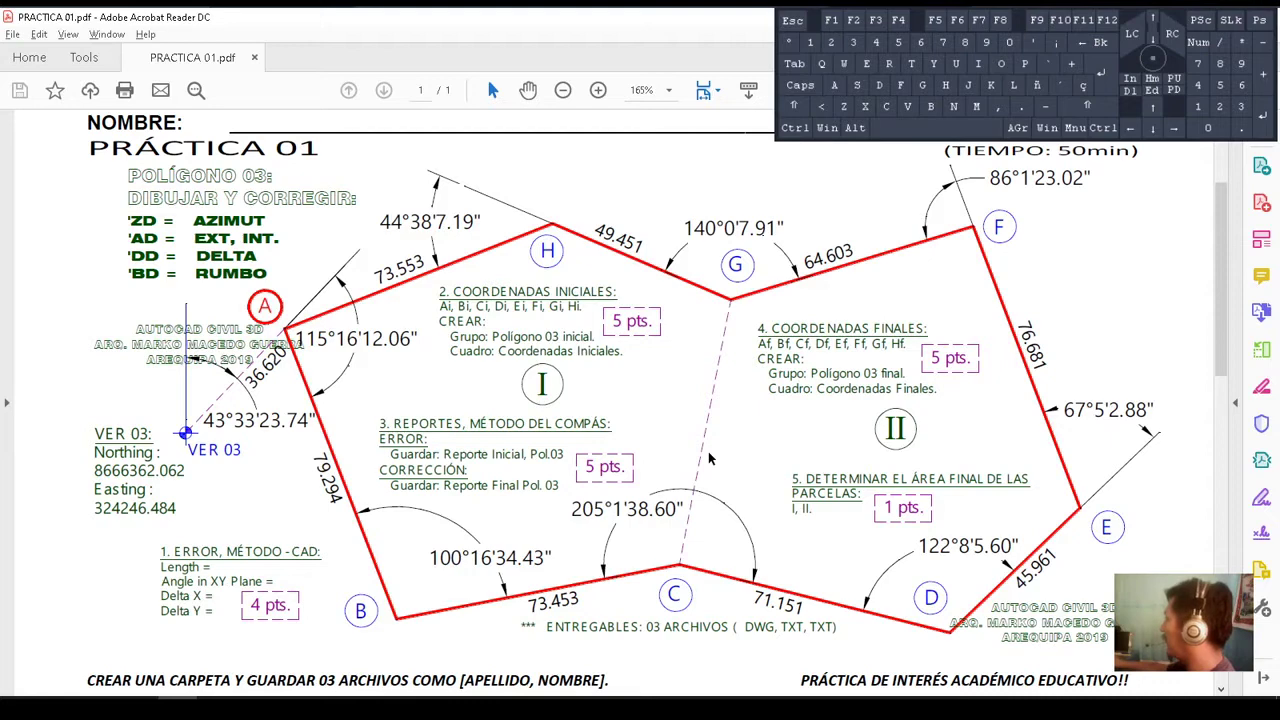
key("alt+Tab")
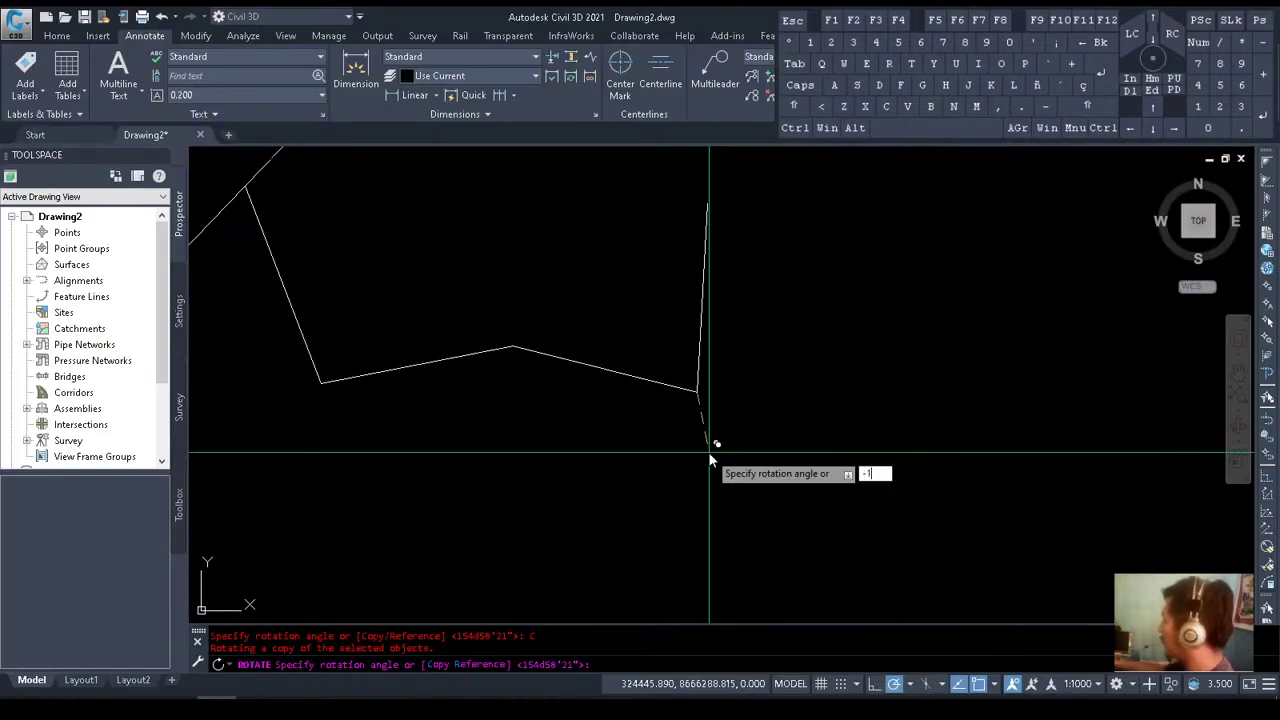
type("-122D")
key("alt+Tab")
key("alt+Tab")
type("8")
key("alt+Tab")
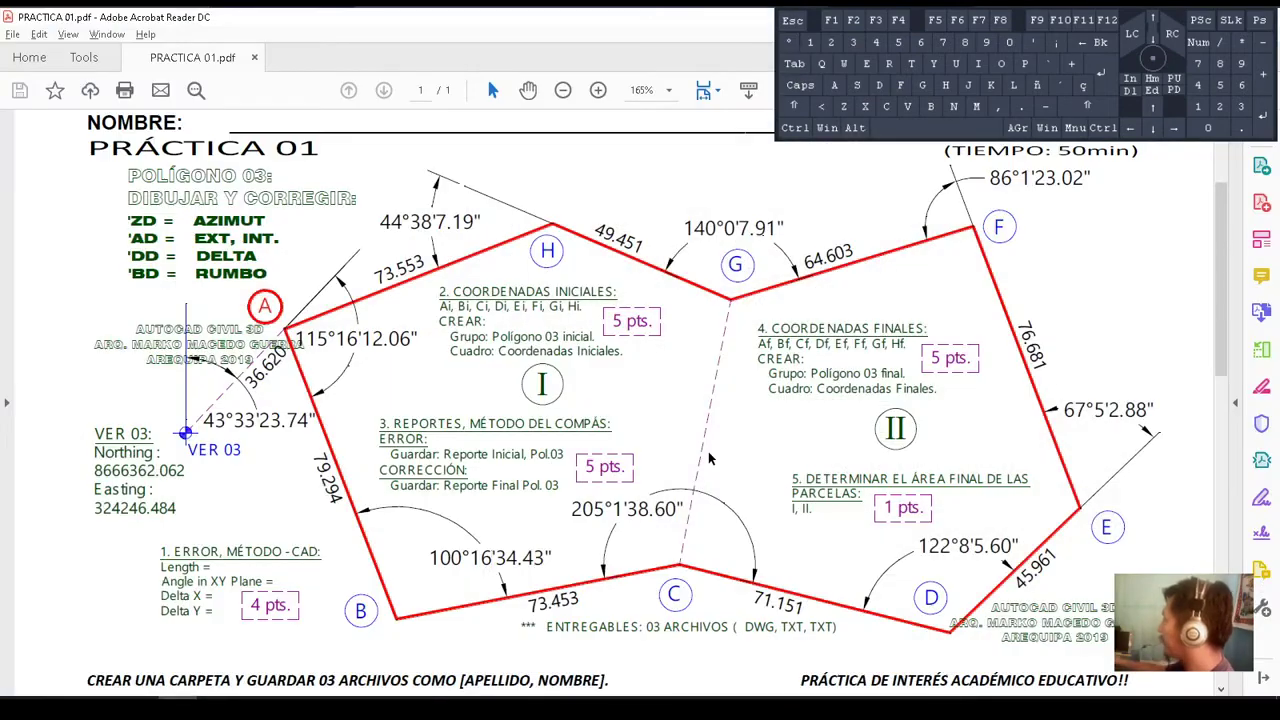
key("alt+Tab")
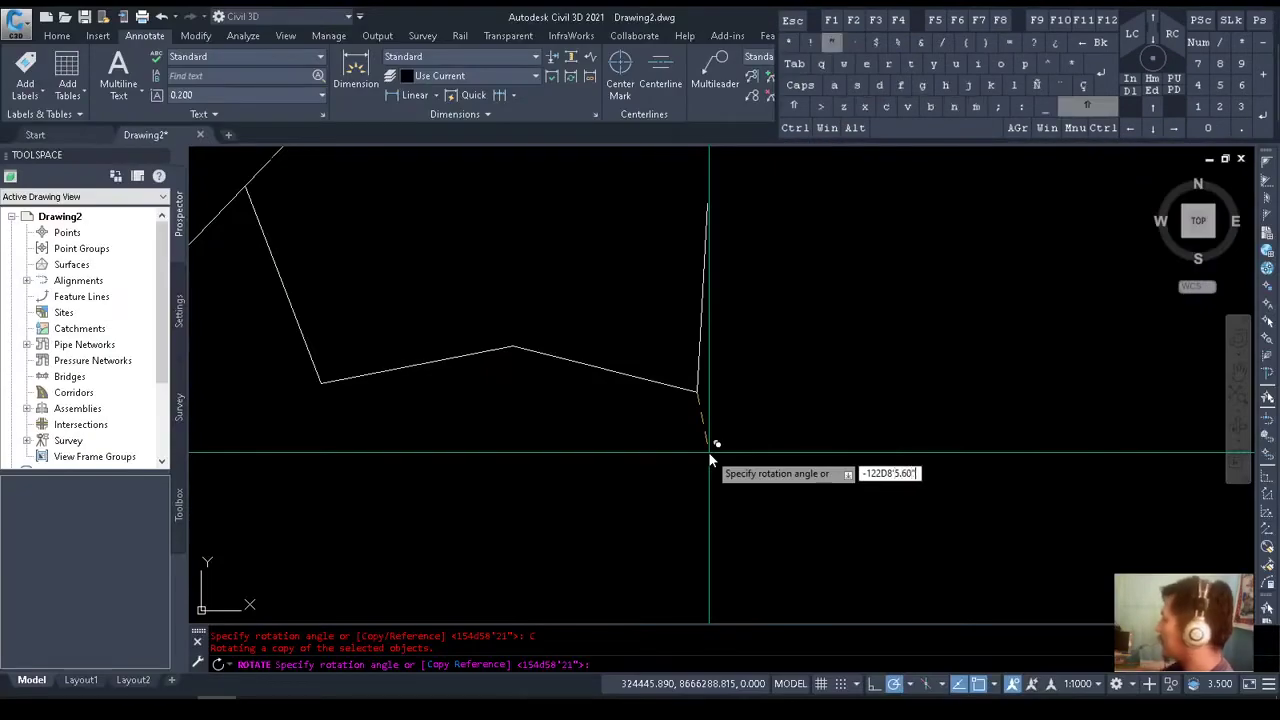
key("Return")
Draw a circle of radius 45.961, the DE length in PRACTICA 01.pdf, centred on vertex D
key("alt+Tab")
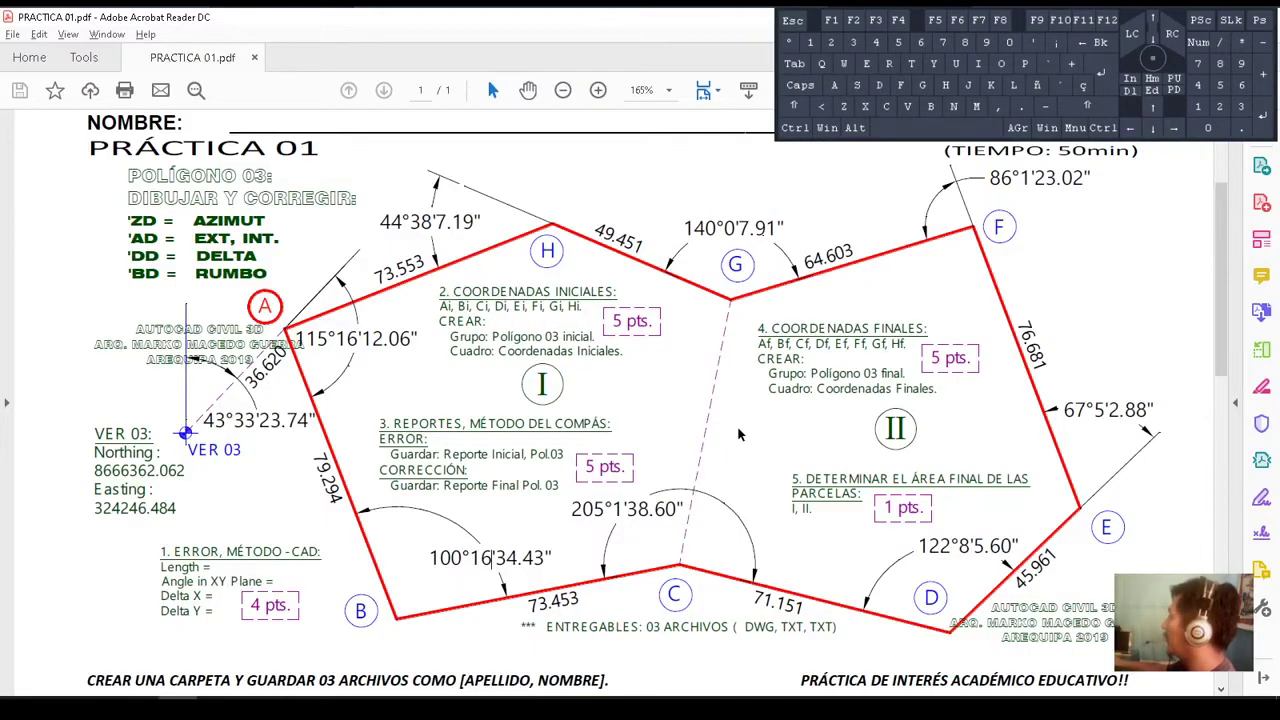
key("alt+Tab")
type("c")
key("Return")
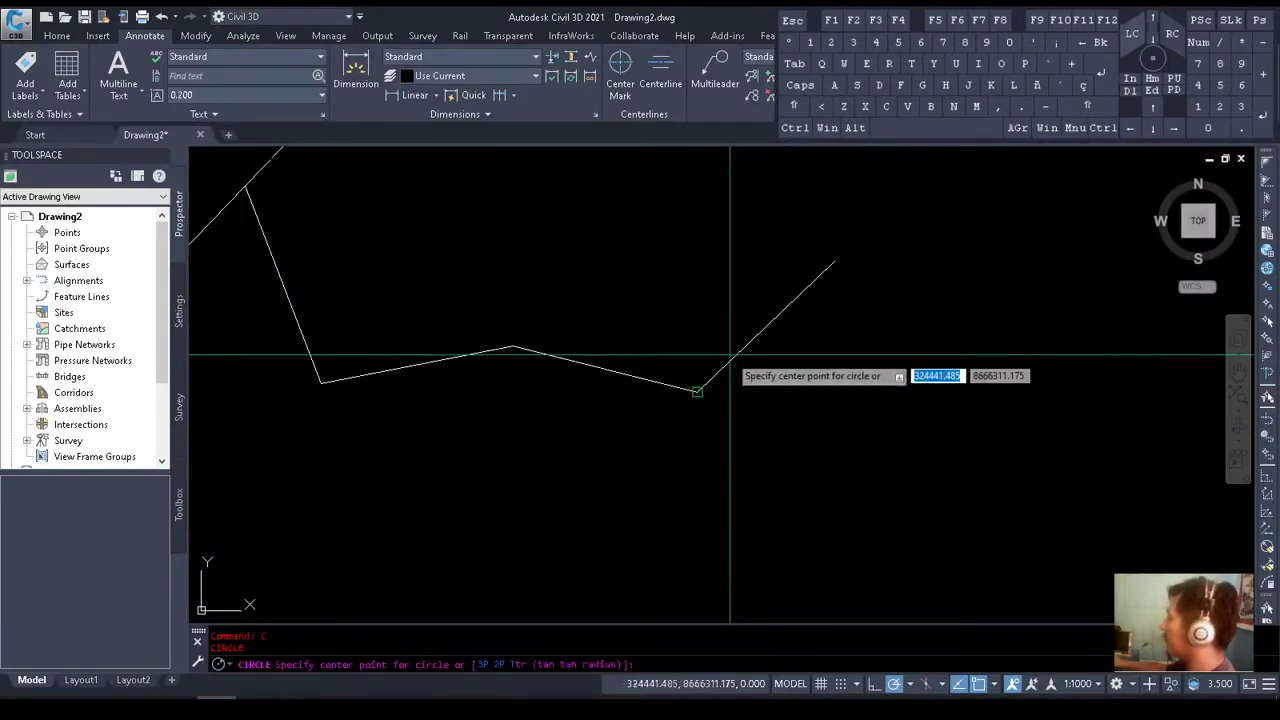
left_click(730, 356)
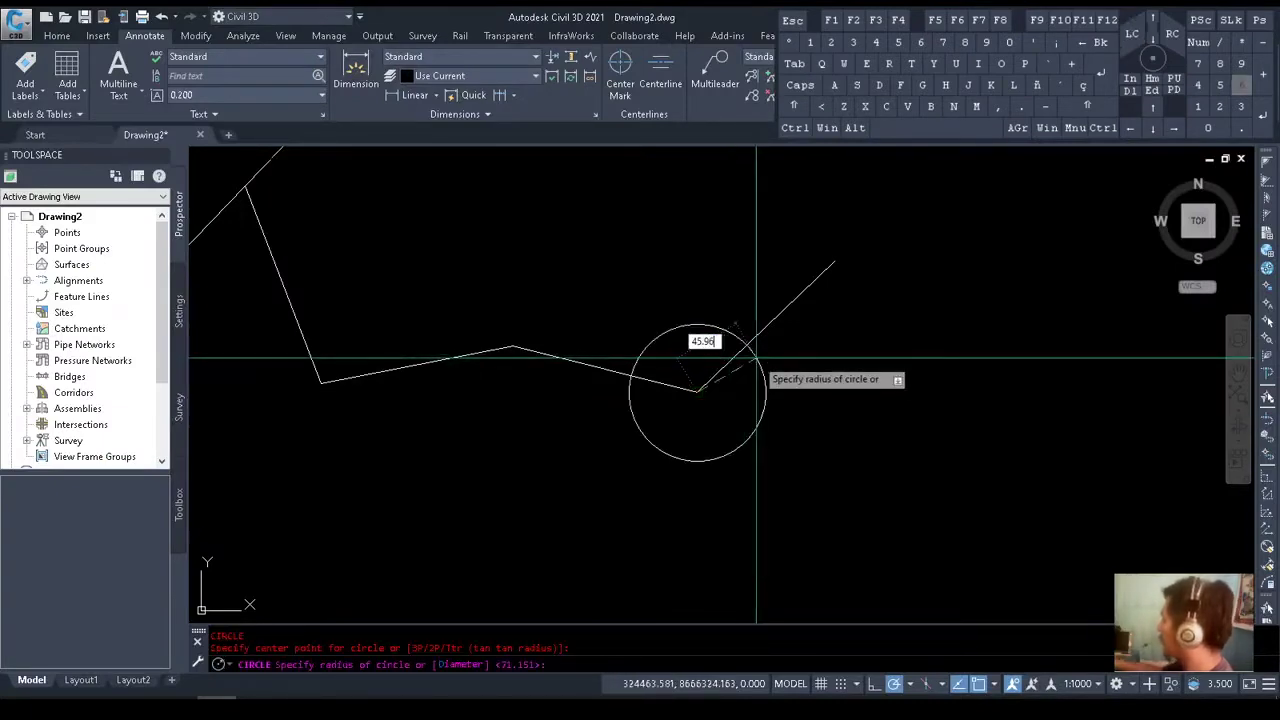
left_click(806, 358)
Trim the DE line at the circle around vertex D and delete the circle
type("tr")
key("Return")
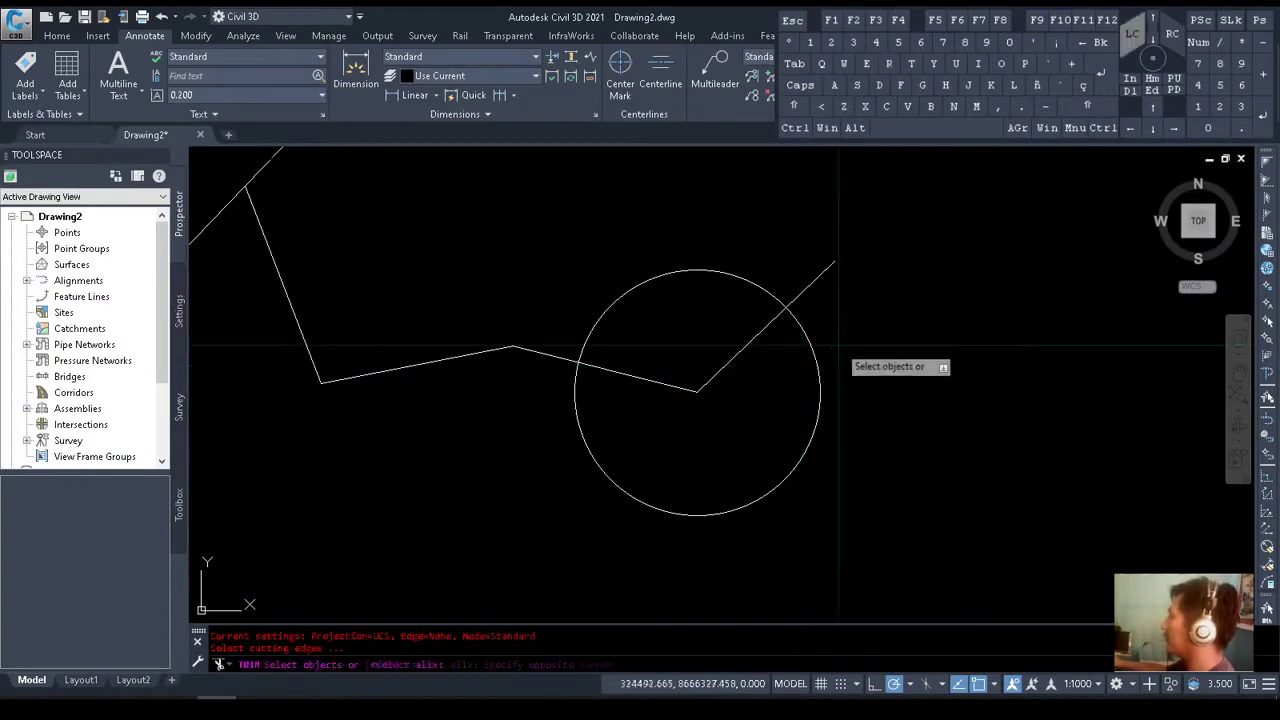
key("Escape")
left_click(829, 243)
left_click(809, 349)
key("Delete")
Copy side DE from vertex D to vertex E to prolong its direction beyond E
middle_click_drag(741, 300, 761, 450)
key("alt+Tab")
key("alt+Tab")
left_click(791, 497)
left_click(767, 480)
type("c")
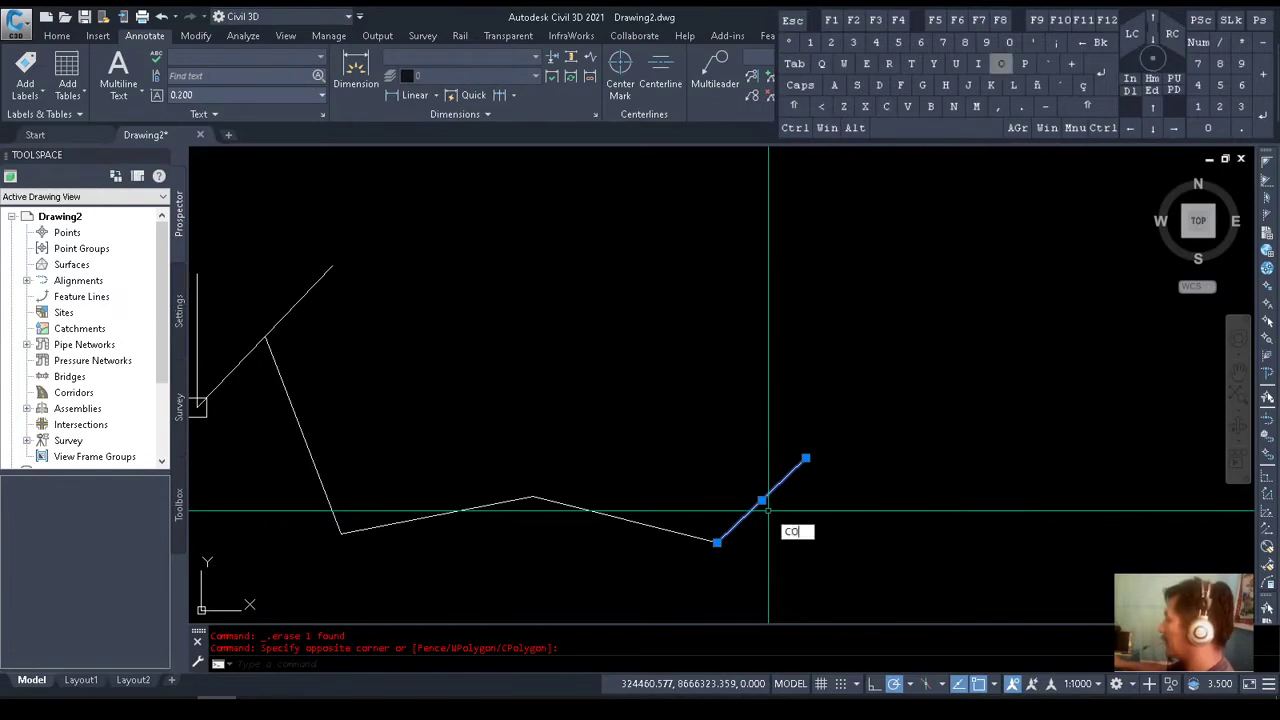
type("o")
key("Return")
left_click(717, 542)
left_click(805, 459)
key("Escape")
key("Escape")
Rotate a copy of the prolongation of DE about vertex E by 67d5'2.88", as given in PRACTICA 01.pdf, to set side EF's direction
key("alt+Tab")
key("alt+Tab")
left_click(843, 422)
type("ro")
key("Return")
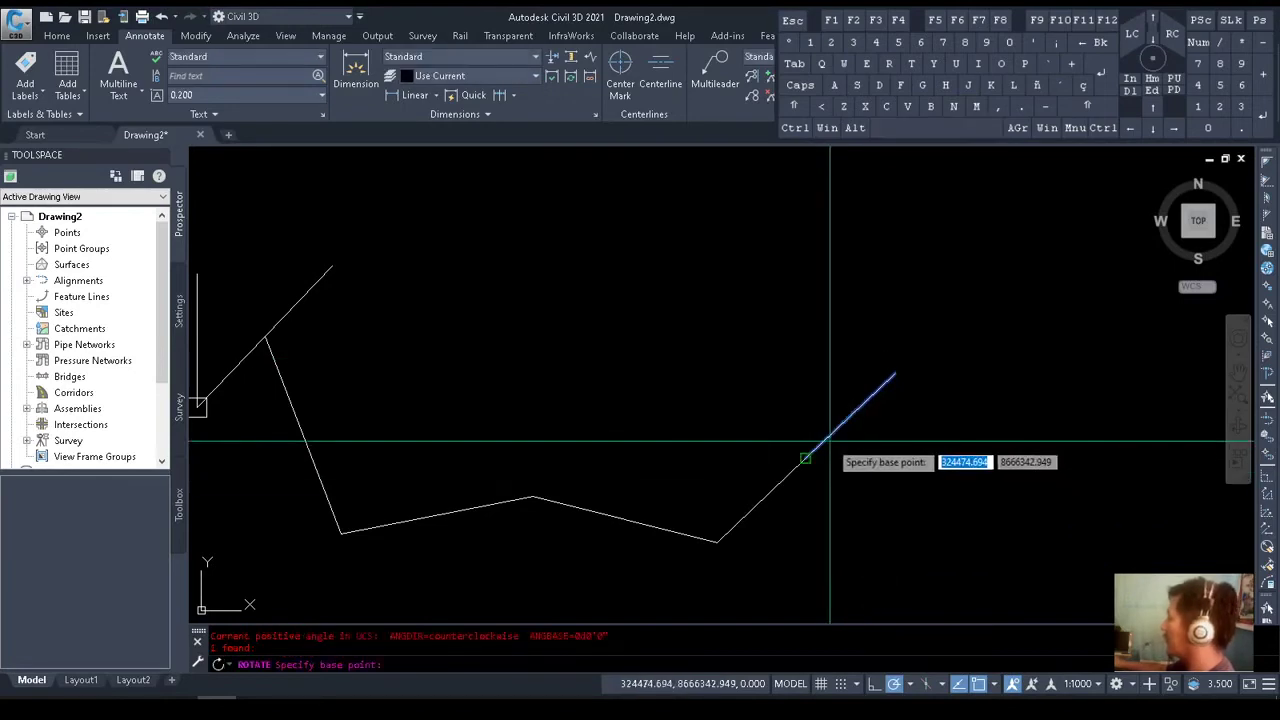
left_click(829, 441)
type("c")
key("Return")
key("alt+Tab")
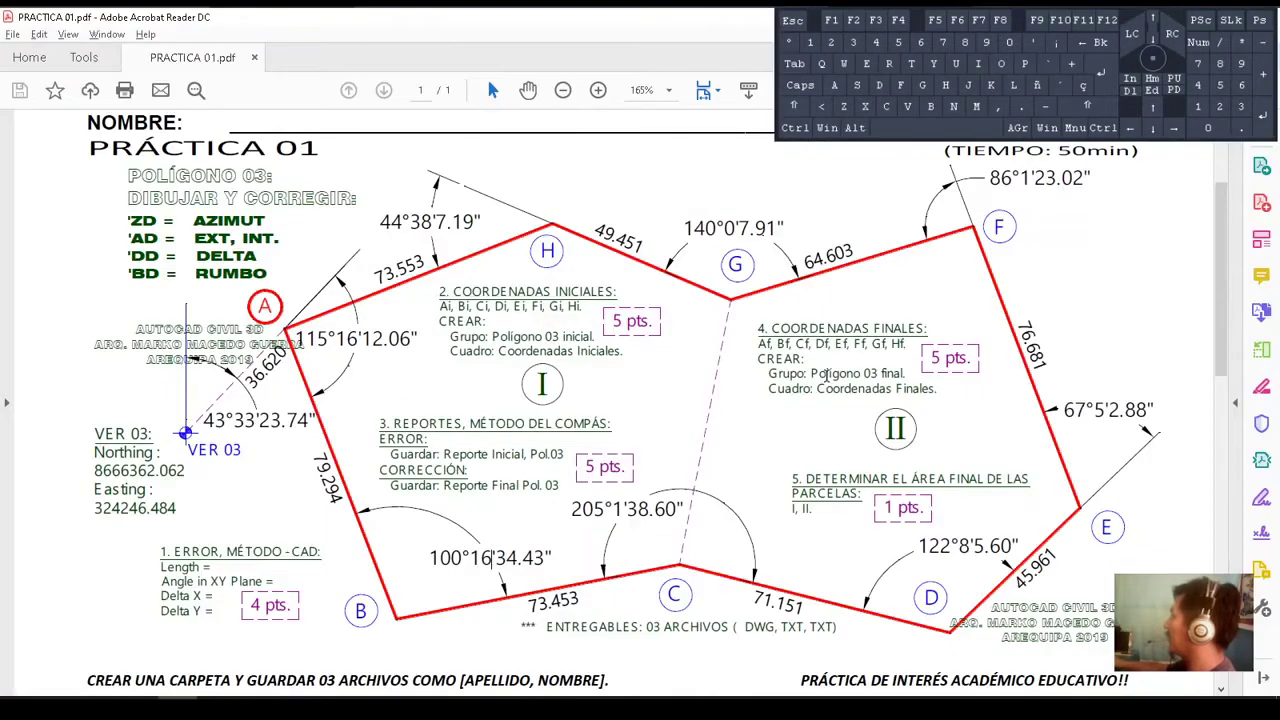
key("alt+Tab")
key("alt+Tab")
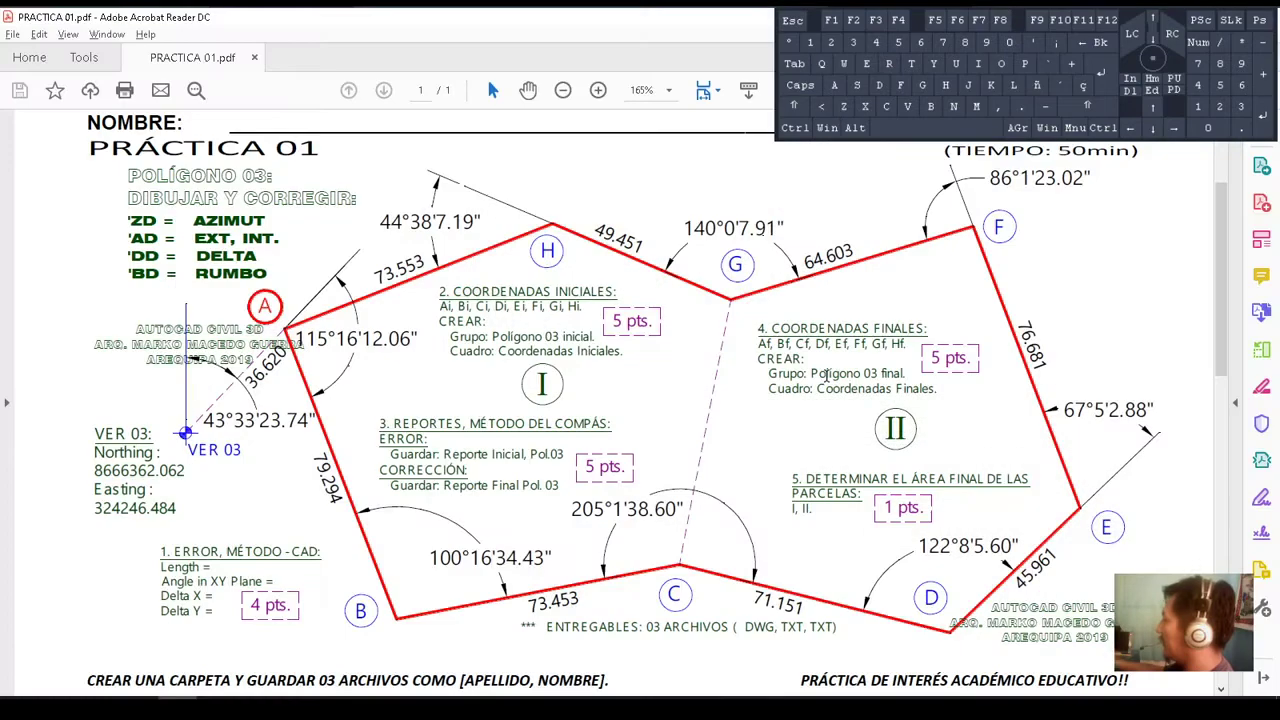
key("alt+Tab")
type("67D5")
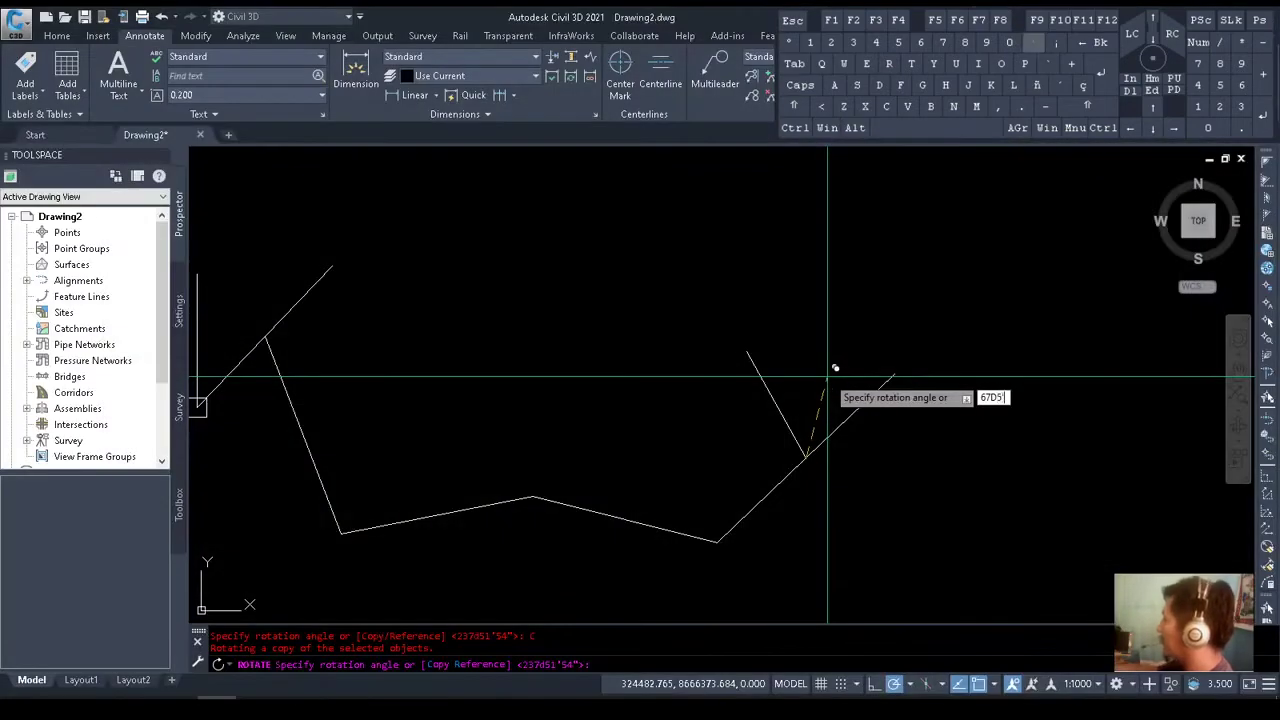
key("alt+Tab")
key("alt+Tab")
type("'2.88\"")
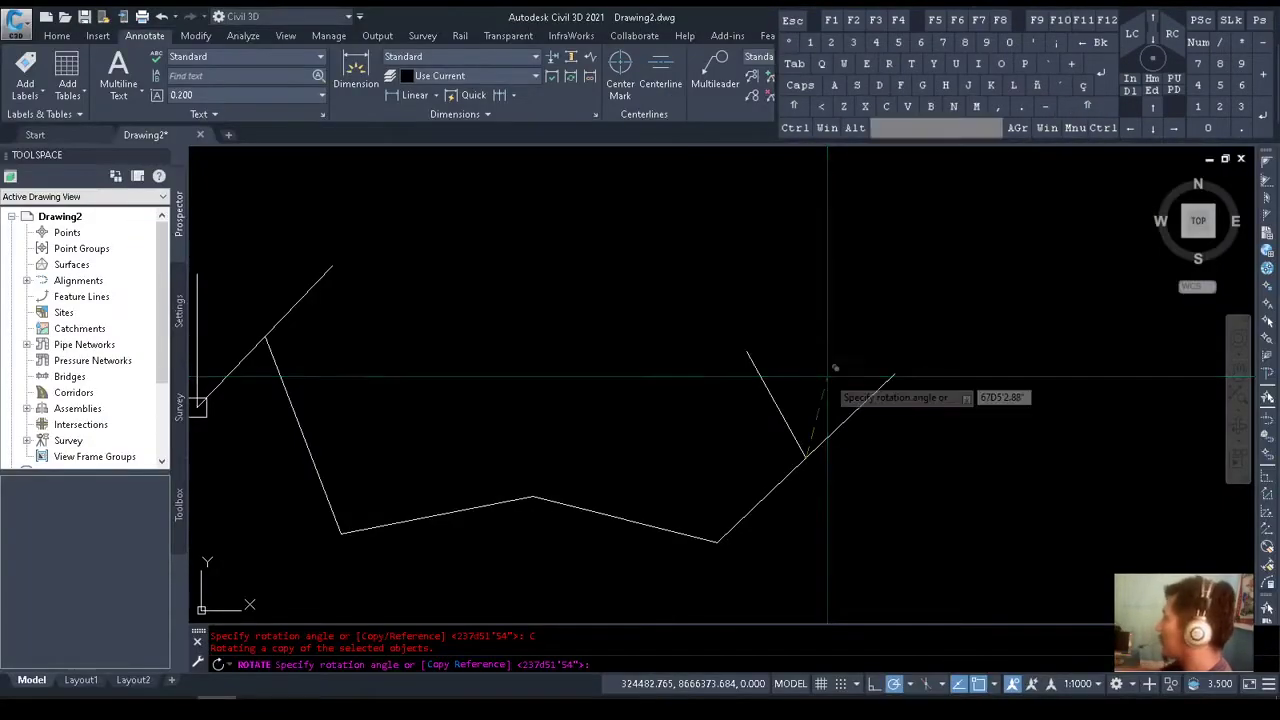
key("Return")
Draw a circle of radius 76.681, the EF length in PRACTICA 01.pdf, centred on vertex E
key("alt+Tab")
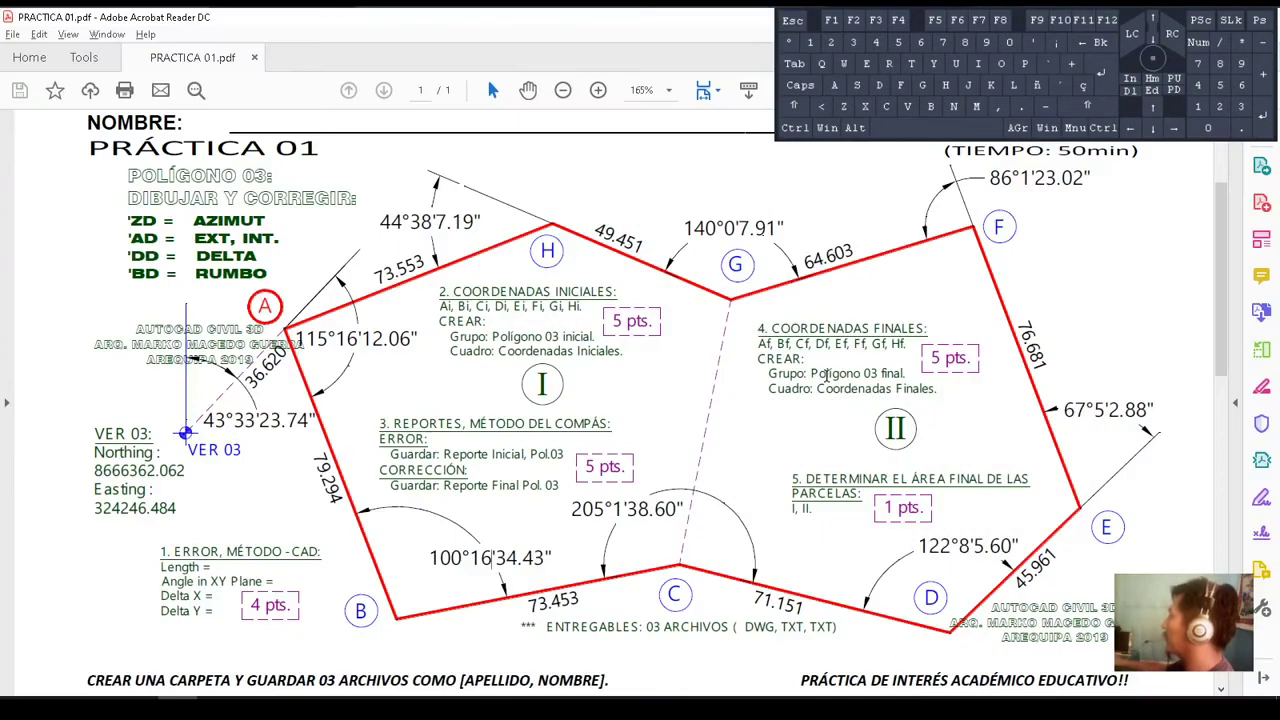
key("alt+Tab")
type("c")
key("Return")
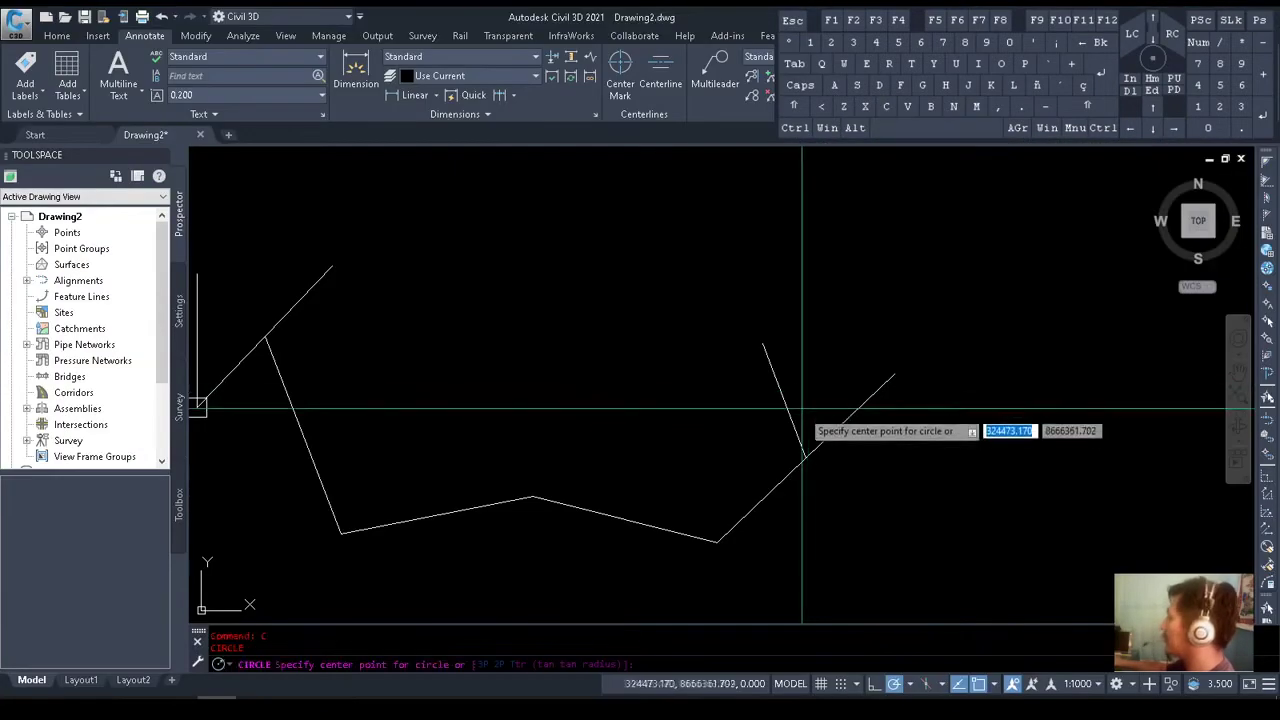
left_click(804, 457)
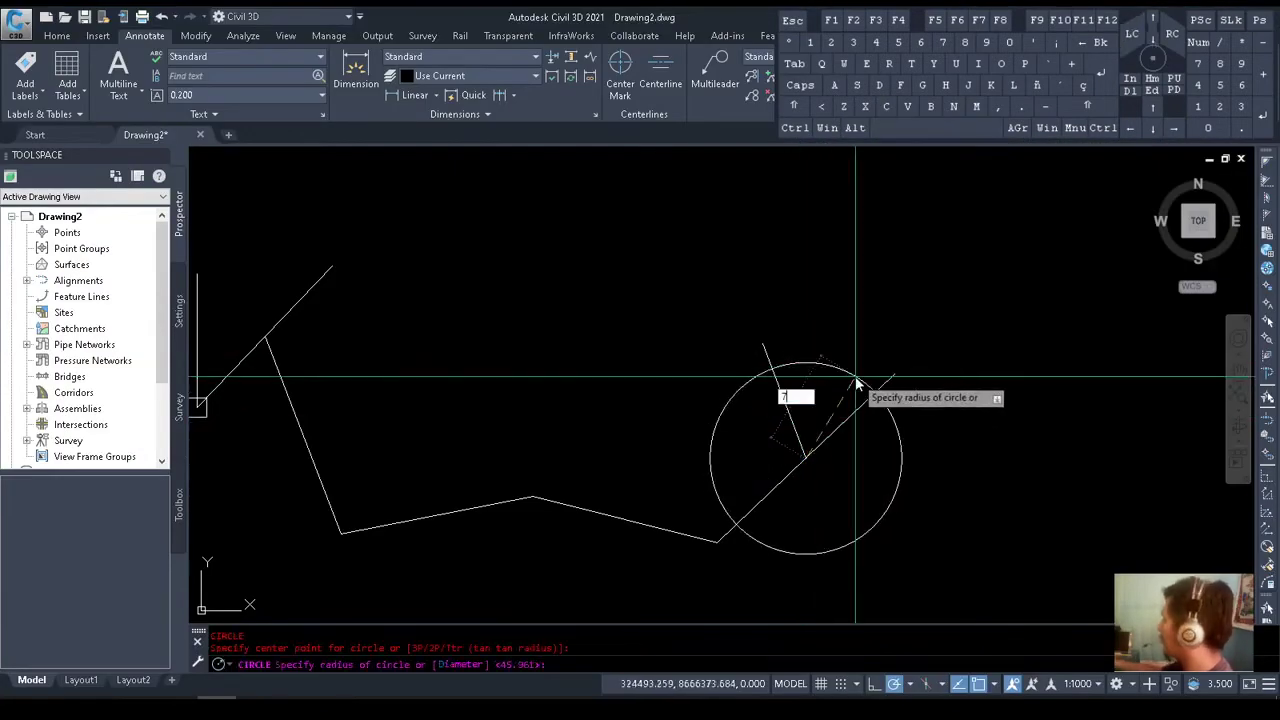
key("Return")
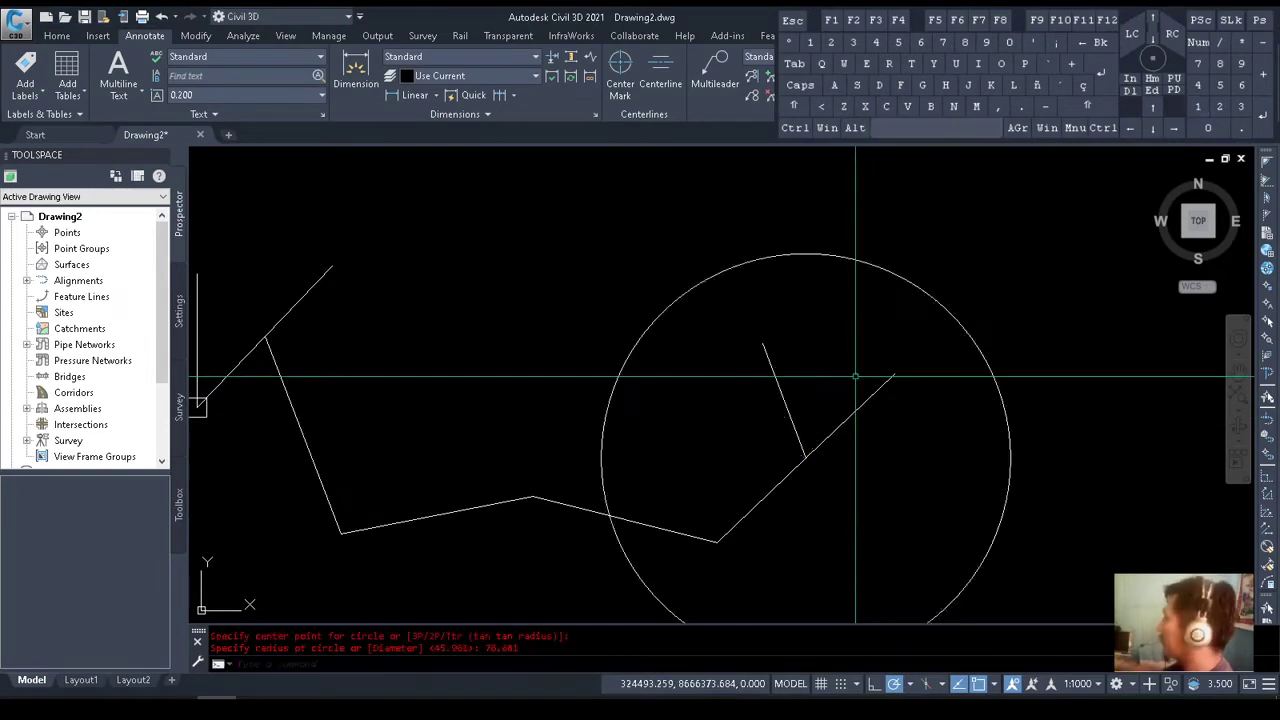
Extend the EF line to the circle around vertex E and delete the circle
key("Return")
left_click(851, 277)
left_click(791, 343)
key("Return")
left_click(765, 348)
left_click(908, 268)
left_click(900, 285)
key("Delete")
Copy side EF from vertex E to vertex F to prolong its direction beyond F
key("alt+Tab")
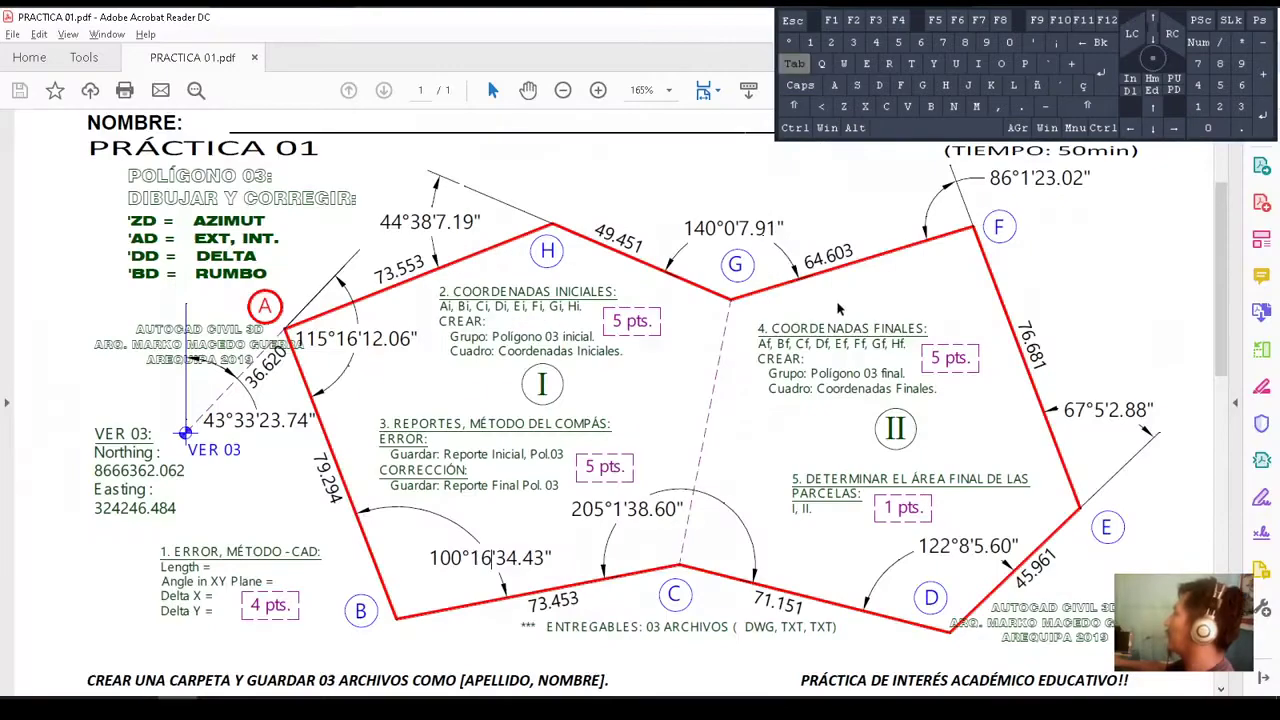
key("alt+Tab")
left_click(818, 349)
left_click(737, 309)
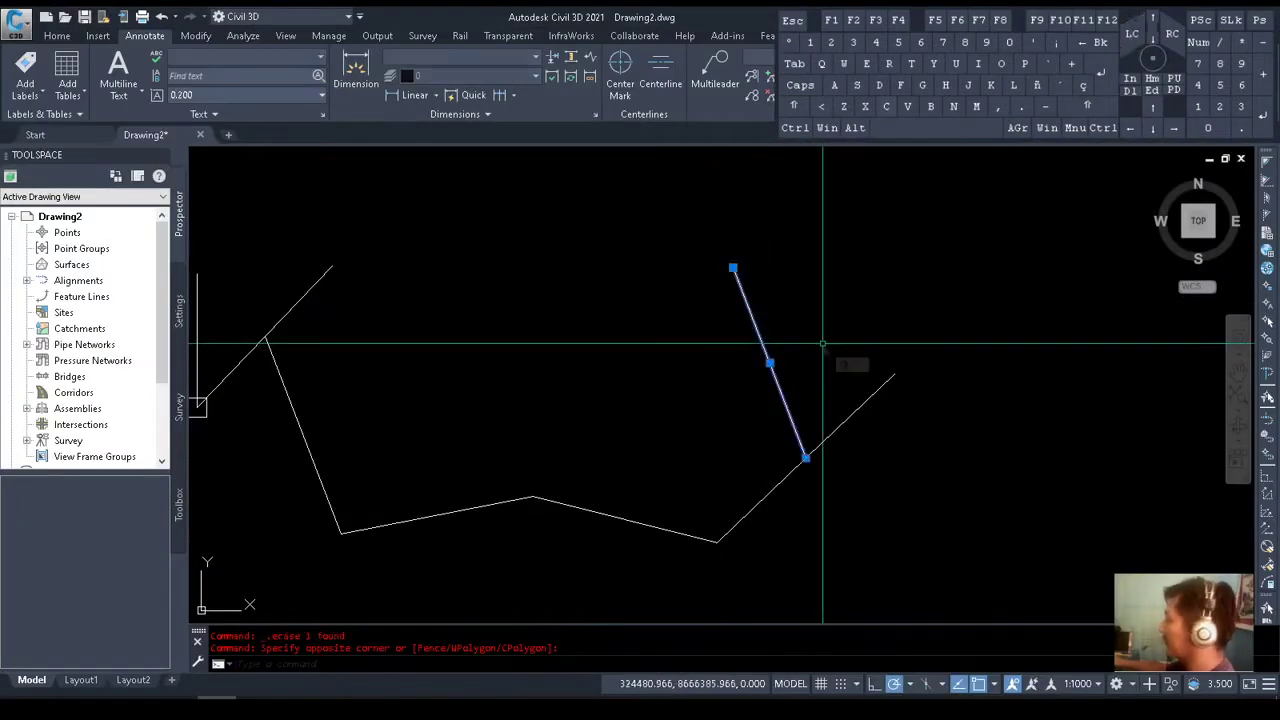
type("co")
key("Return")
left_click(805, 458)
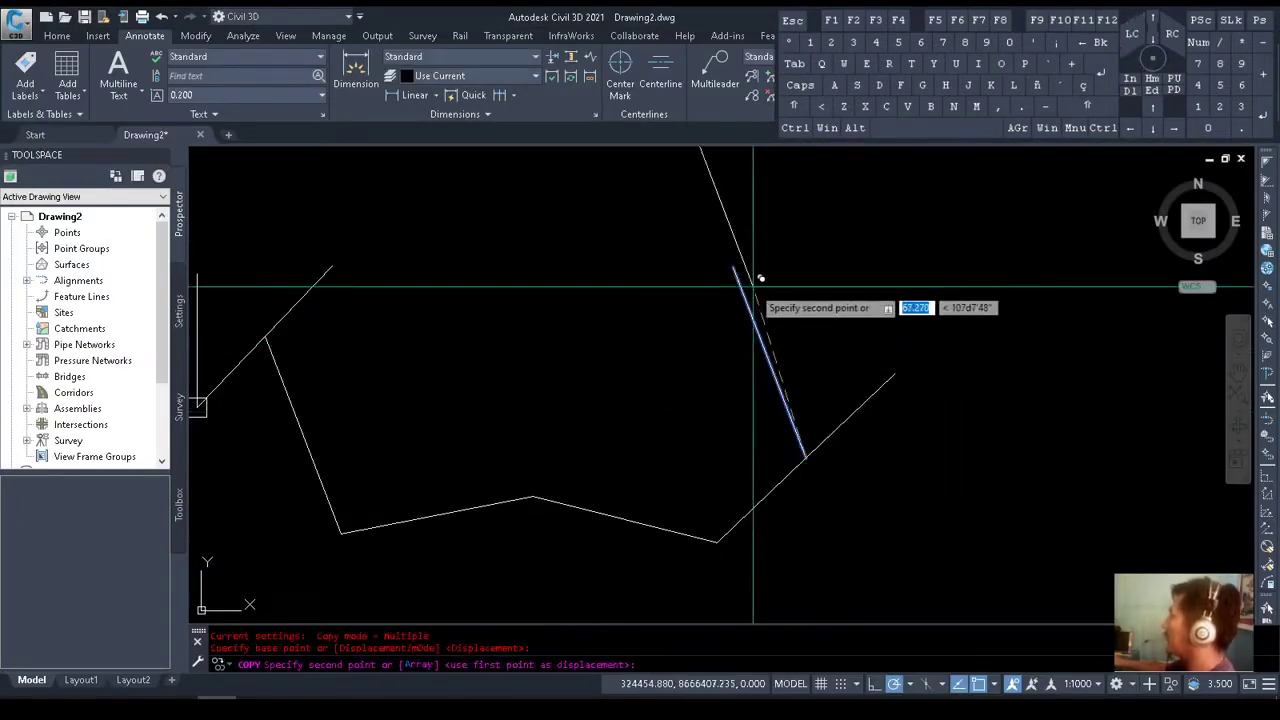
left_click(737, 272)
key("Escape")
key("Escape")
key("Escape")
Rotate a copy of the prolongation of EF about vertex F by 86d1'23.02", as given in PRACTICA 01.pdf, to set side FG's direction
middle_click_drag(771, 287, 831, 366)
left_click(812, 286)
left_click(742, 240)
type("Ro")
key("Return")
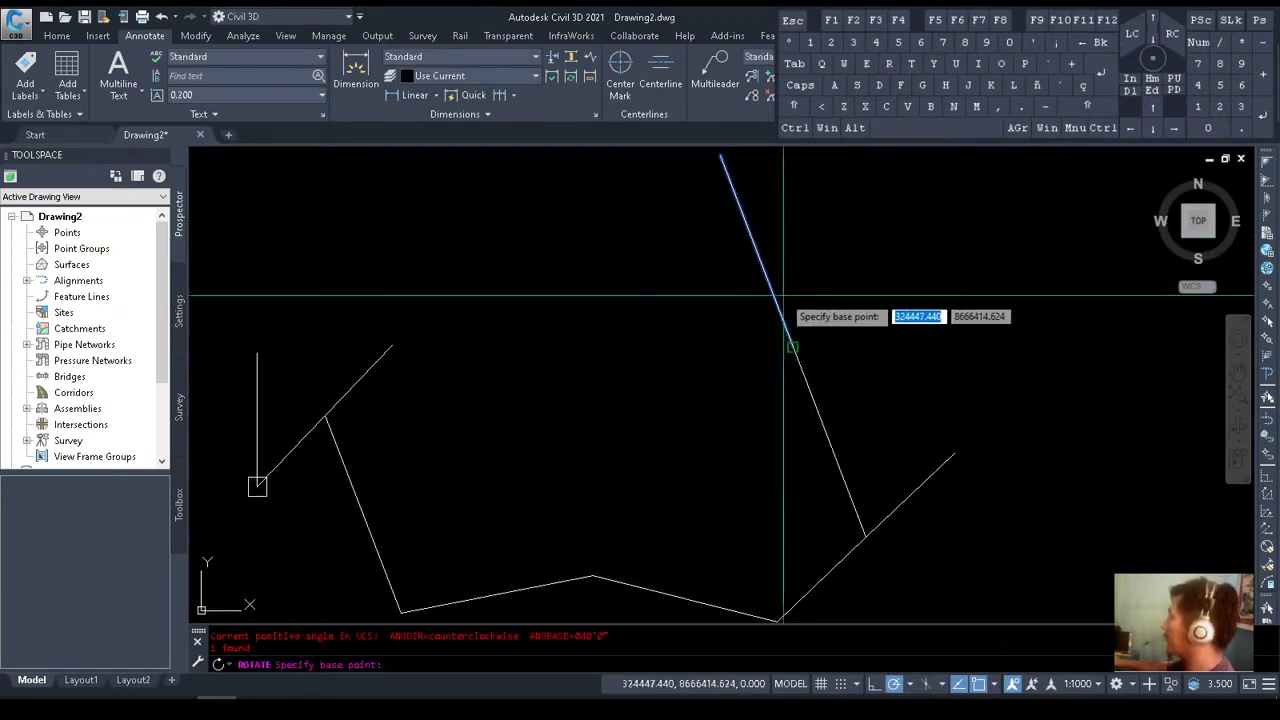
left_click(792, 346)
type("C")
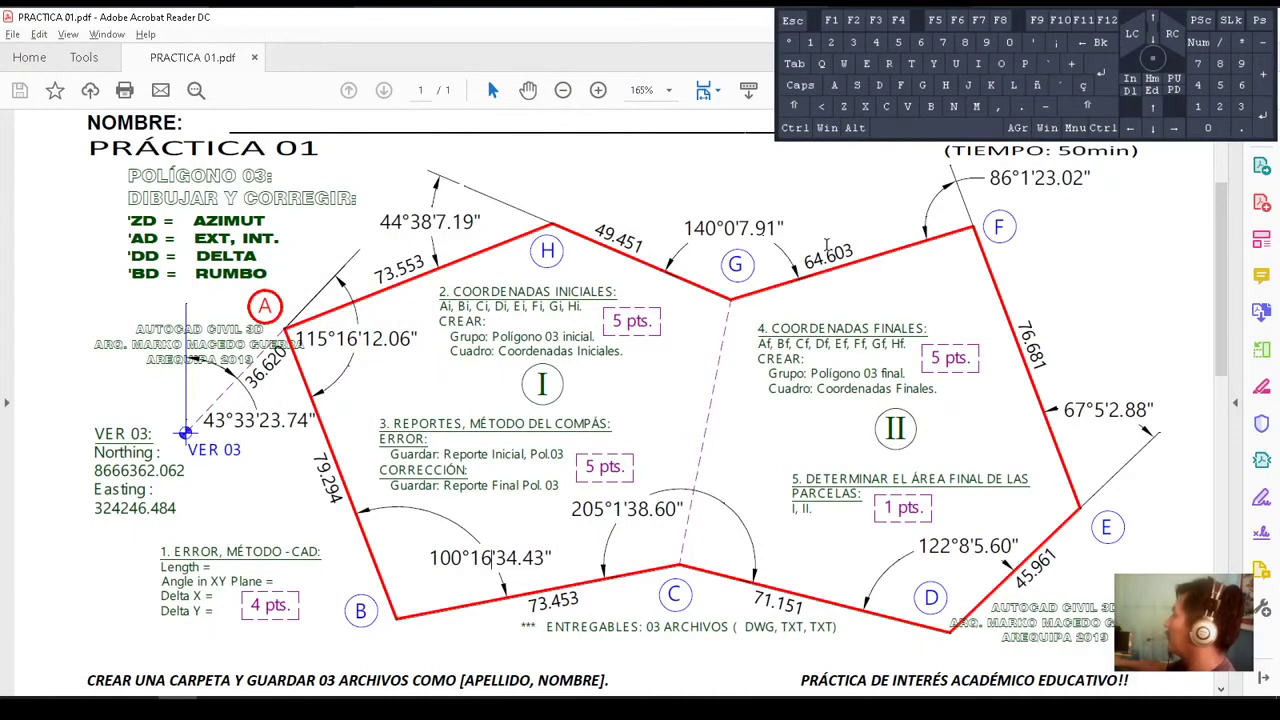
key("Return")
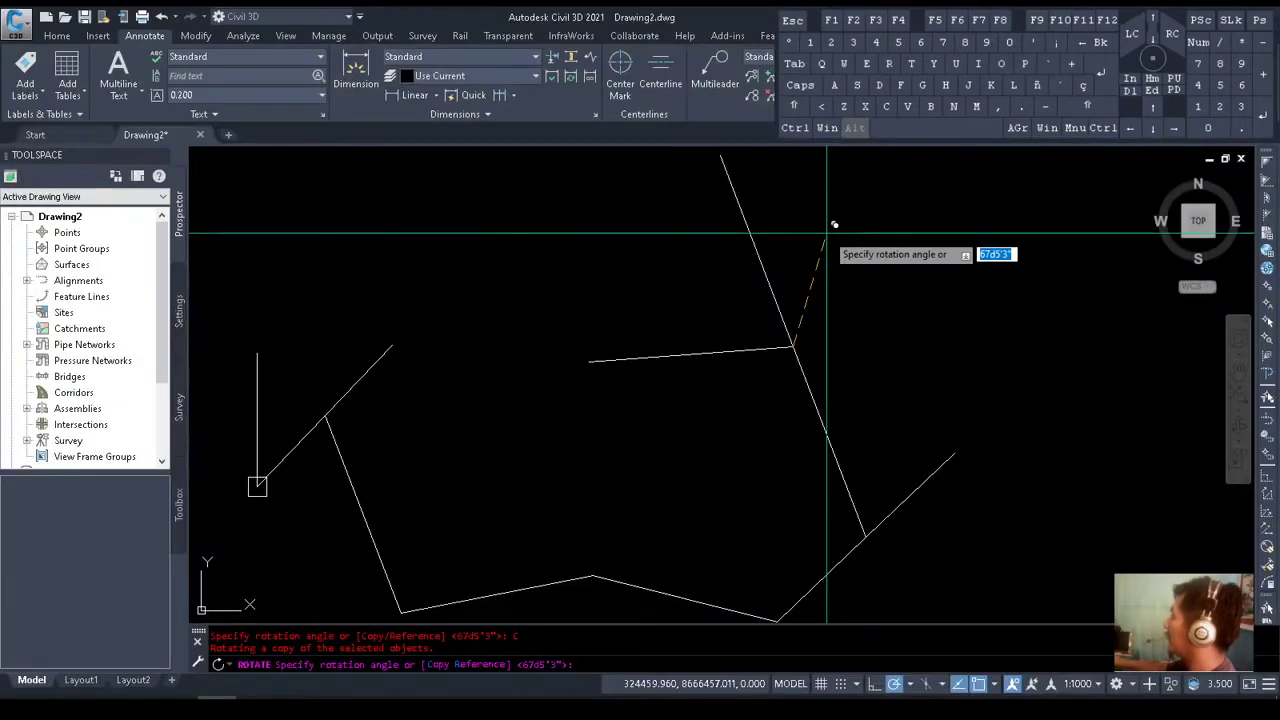
key("alt+Tab")
key("alt+Tab")
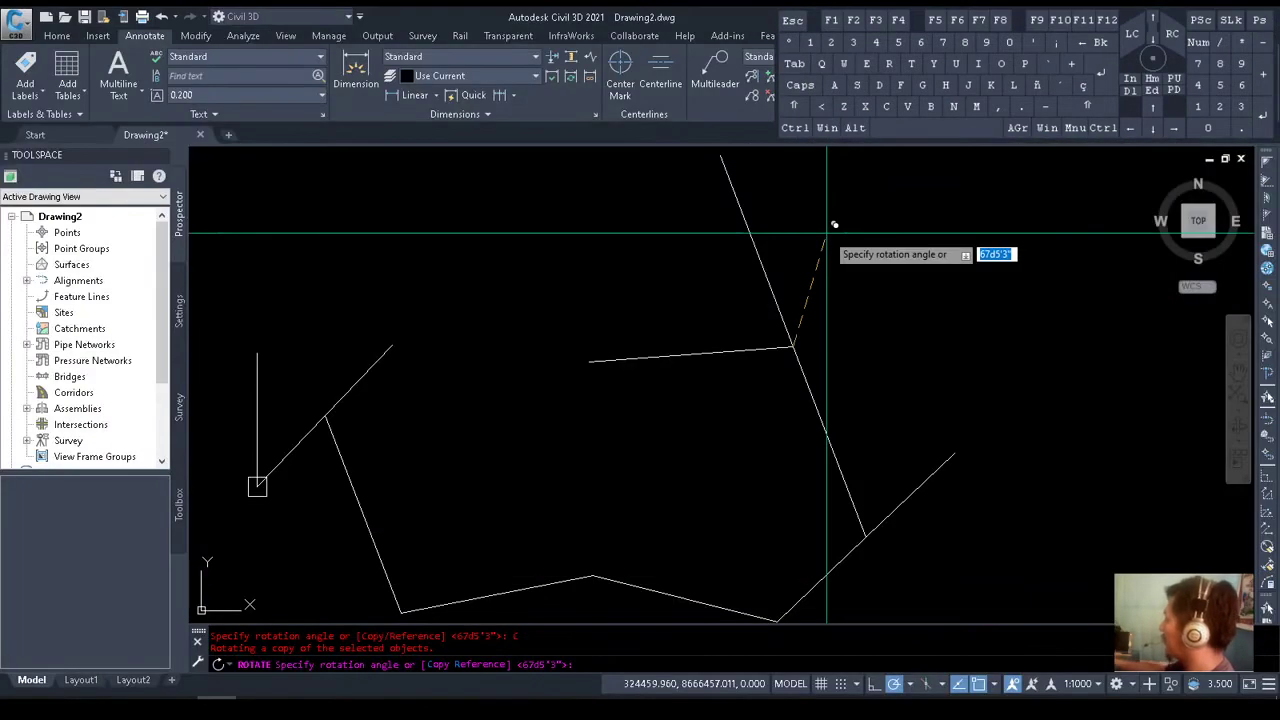
key("alt+Tab")
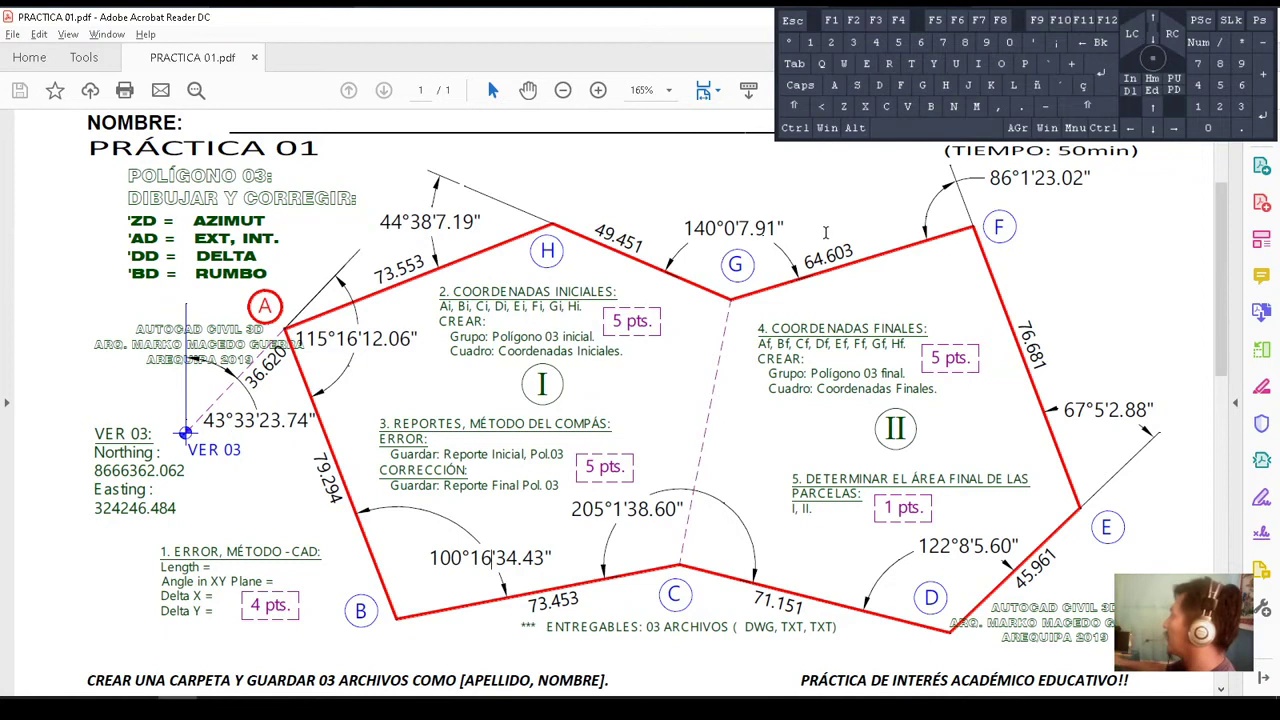
key("alt+Tab")
type("1")
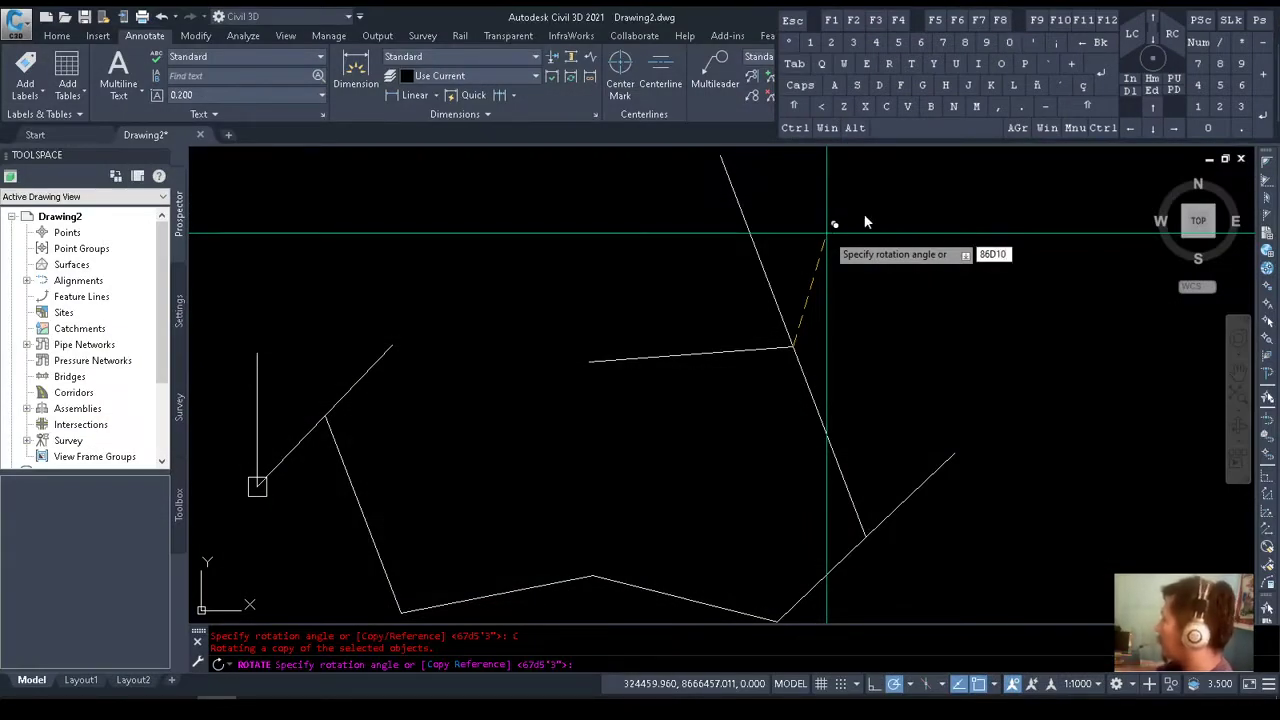
key("alt+Tab")
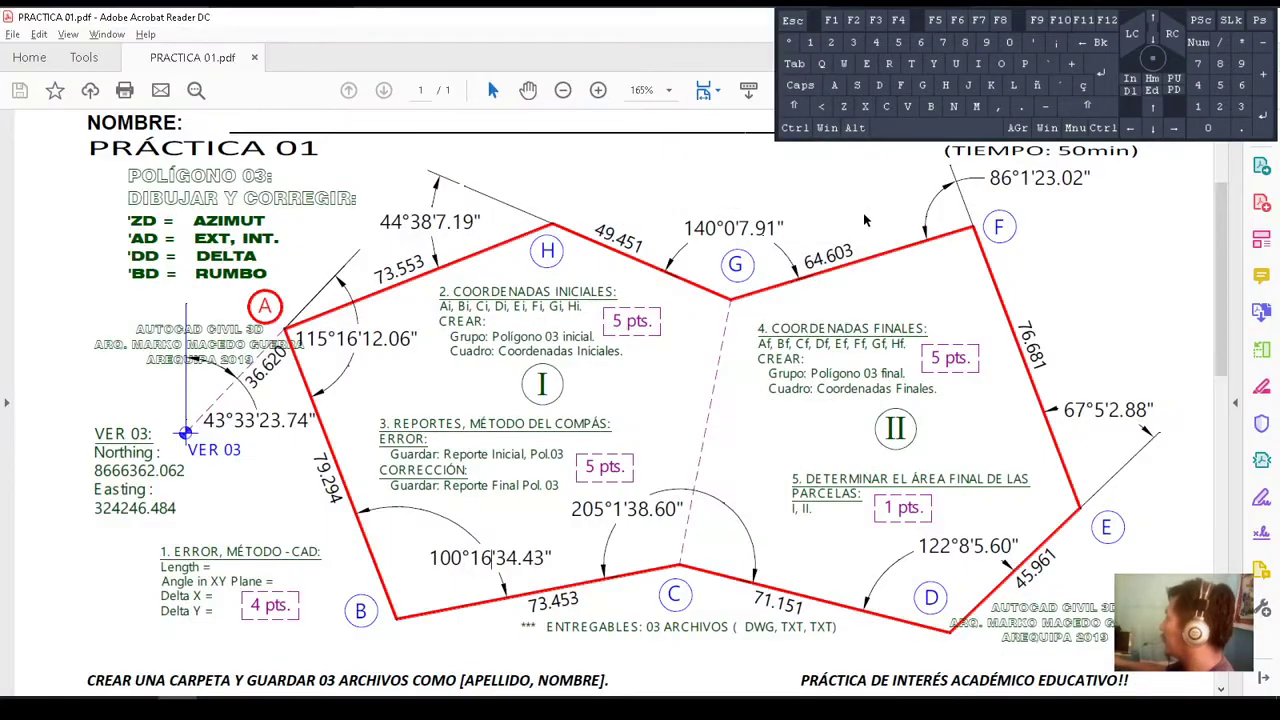
key("alt+Tab")
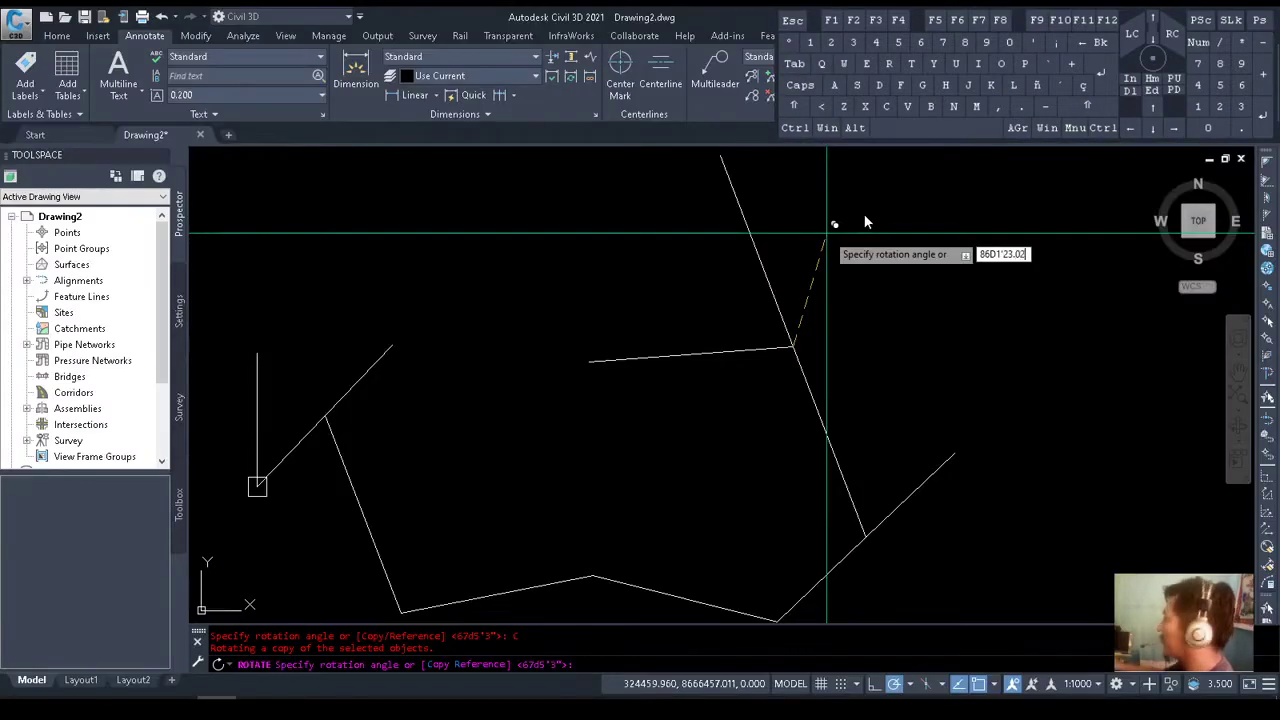
key("space")
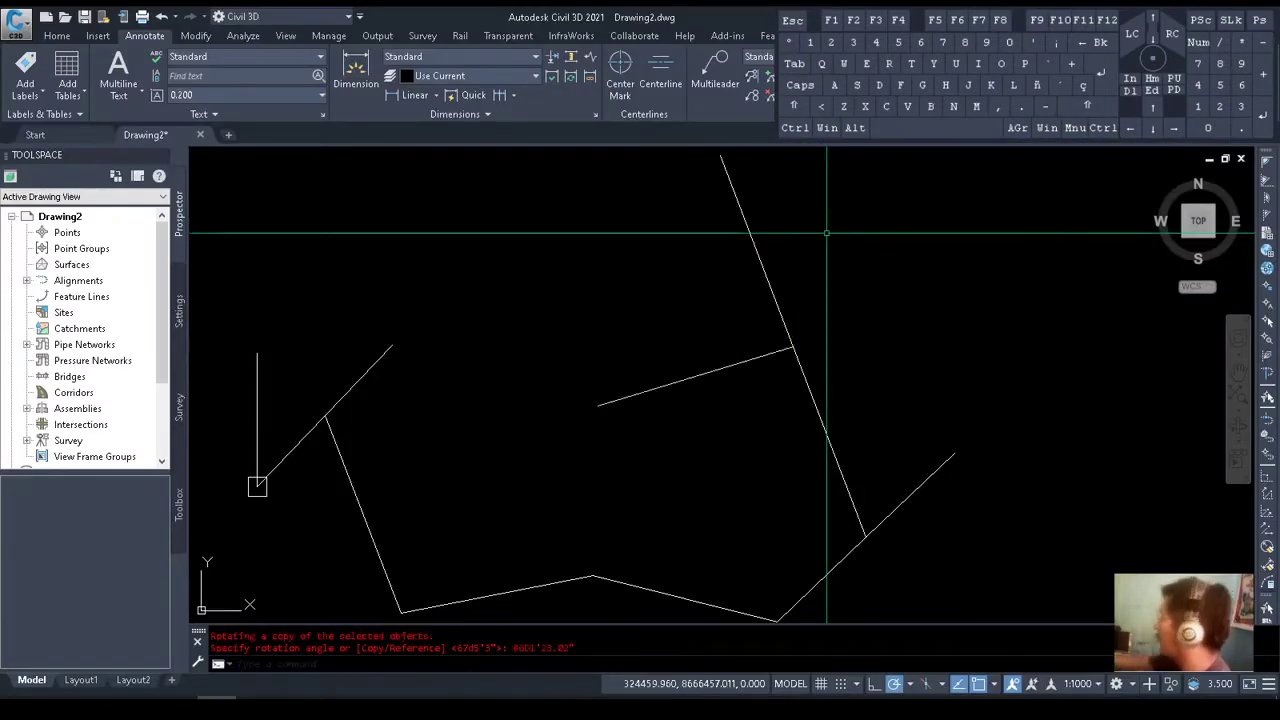
key("alt+Tab")
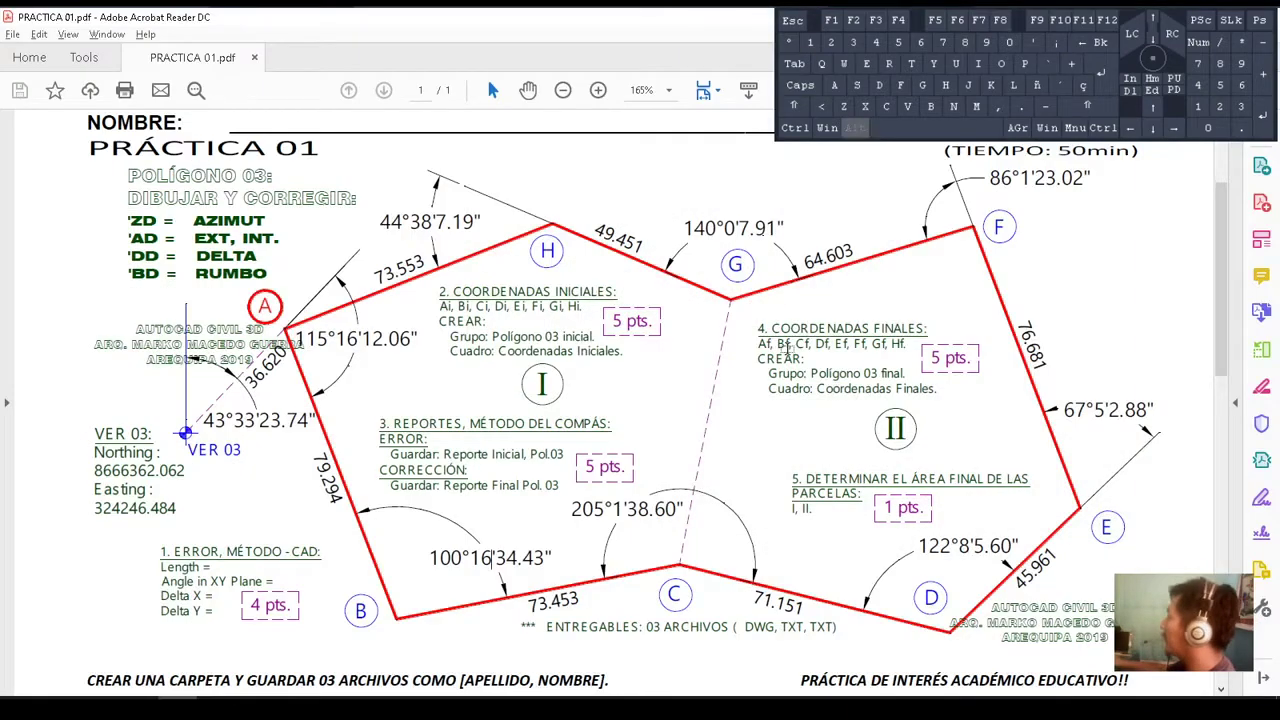
Draw a circle of radius 64.603, the FG length in PRACTICA 01.pdf, centred on vertex F
key("alt+Tab")
type("c")
key("Return")
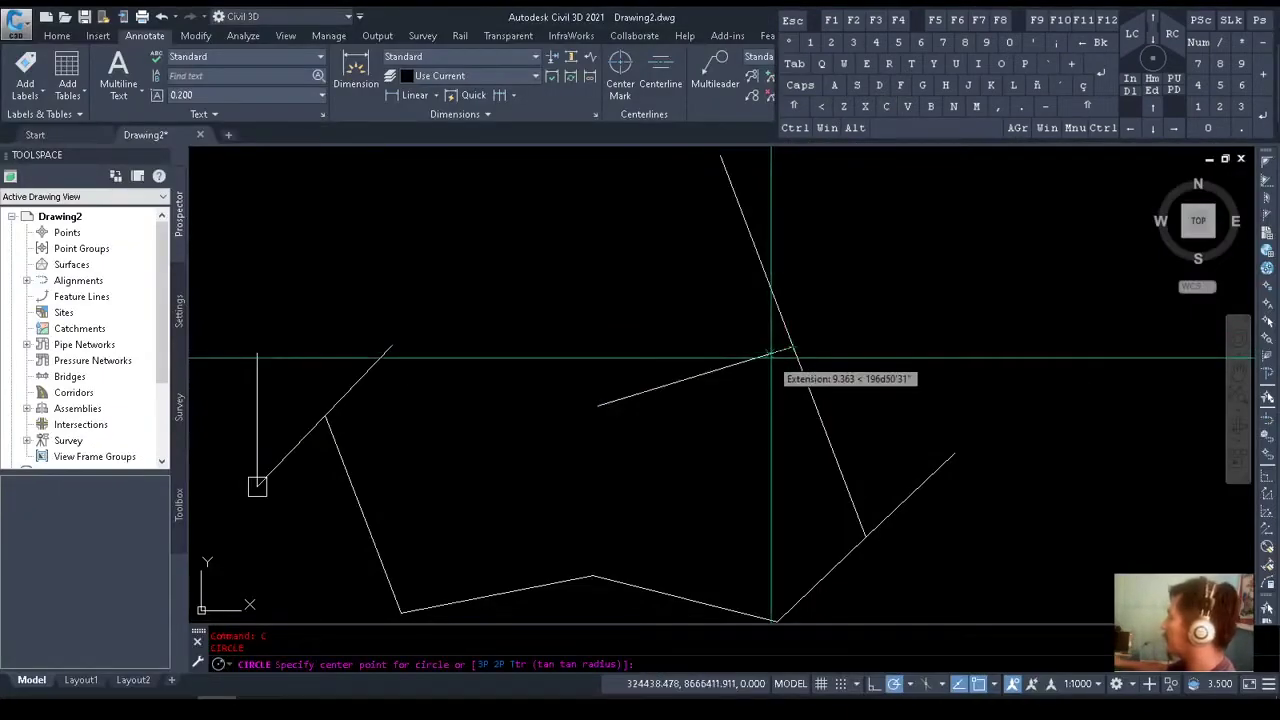
left_click(793, 348)
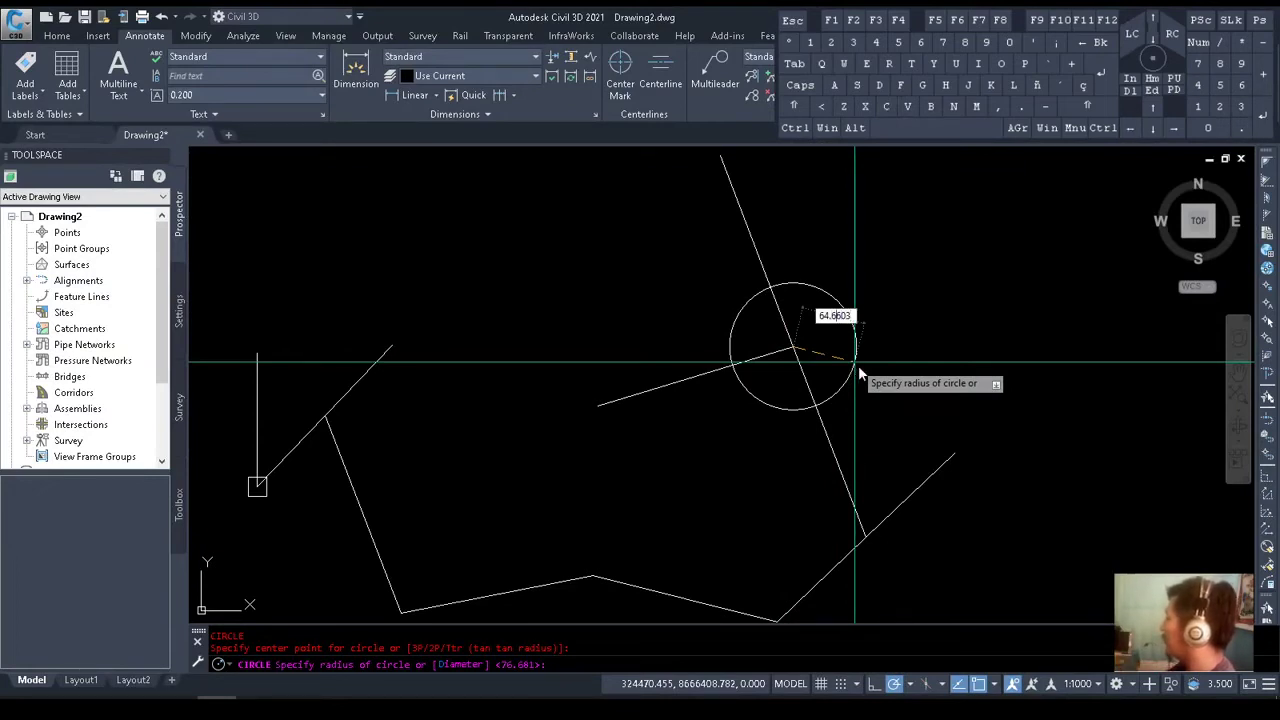
left_click(960, 358)
key("space")
key("Escape")
Trim the FG line where it passes beyond the circle around vertex F and delete the circle
type("tr")
key("Return")
left_click(650, 440)
key("Return")
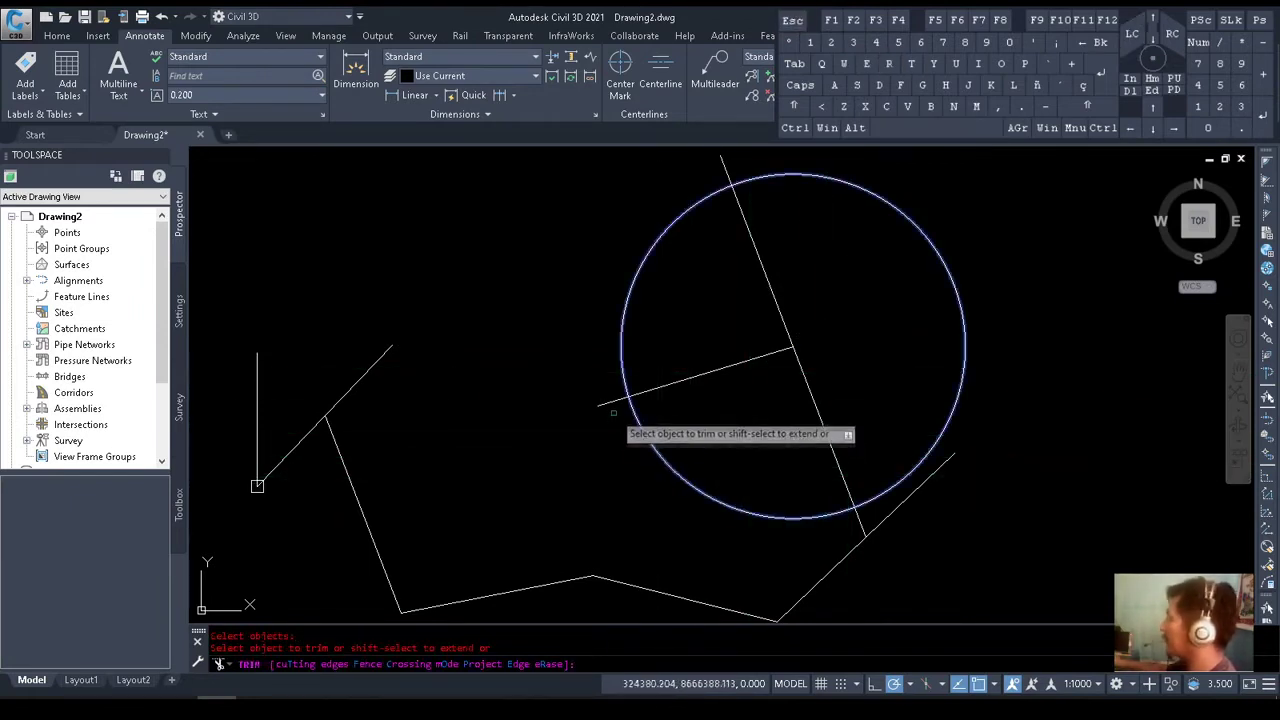
key("Escape")
left_click(622, 332)
key("Delete")
Rotate a copy of side FG about vertex G by 140d0'7.91", as given in PRACTICA 01.pdf, to set side GH's direction
left_click(700, 375)
left_click(672, 342)
type("Ro")
key("Return")
left_click(628, 396)
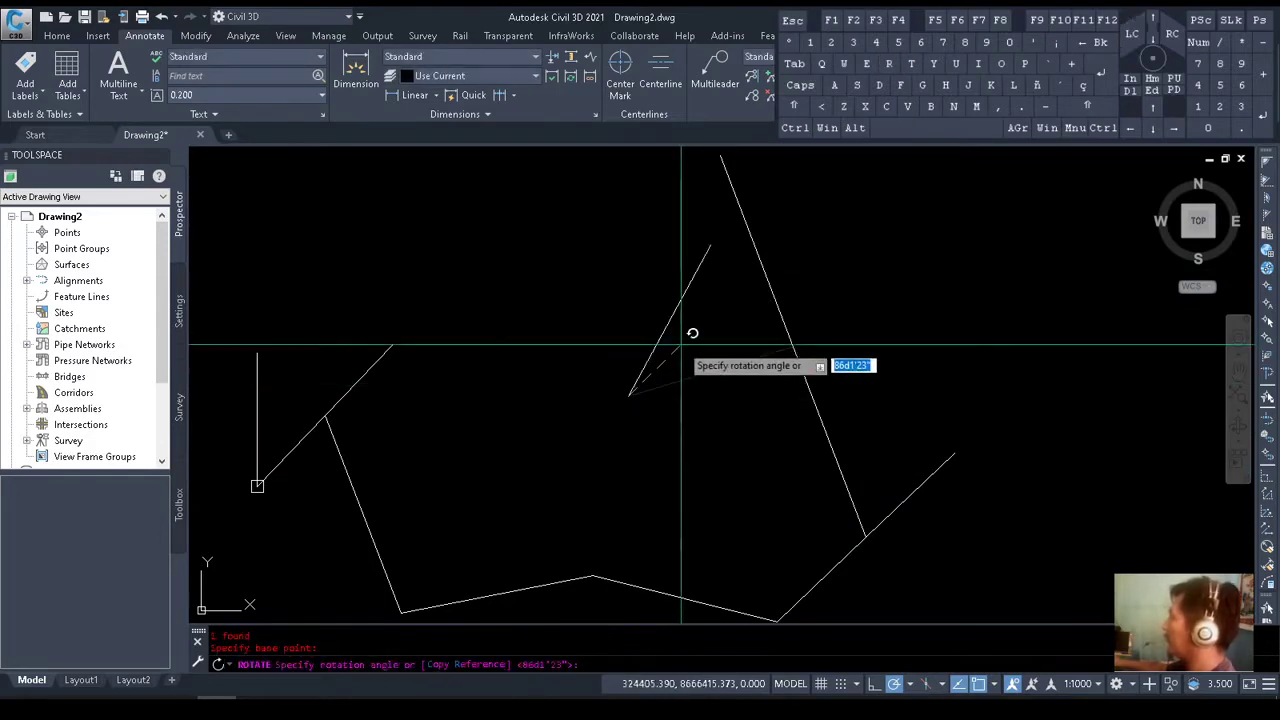
key("alt+Tab")
key("alt+Tab")
type("c")
key("Return")
key("alt+Tab")
key("alt+Tab")
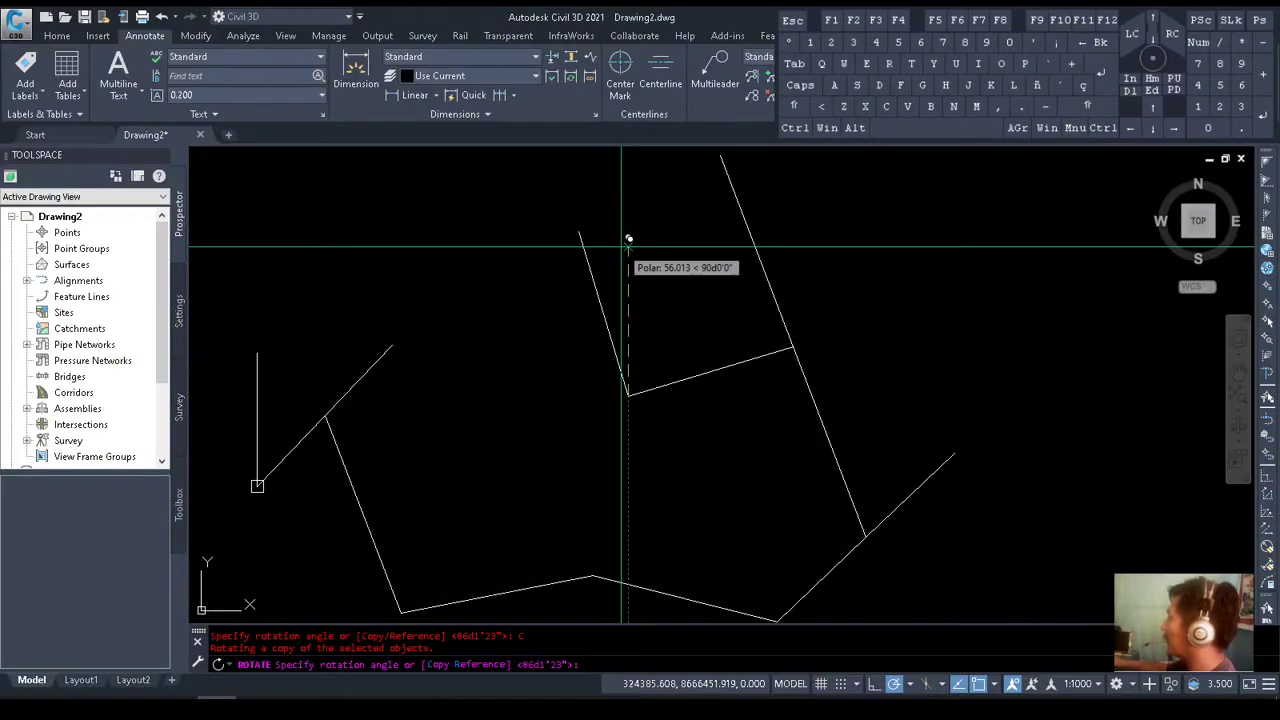
type("140D")
key("alt+Tab")
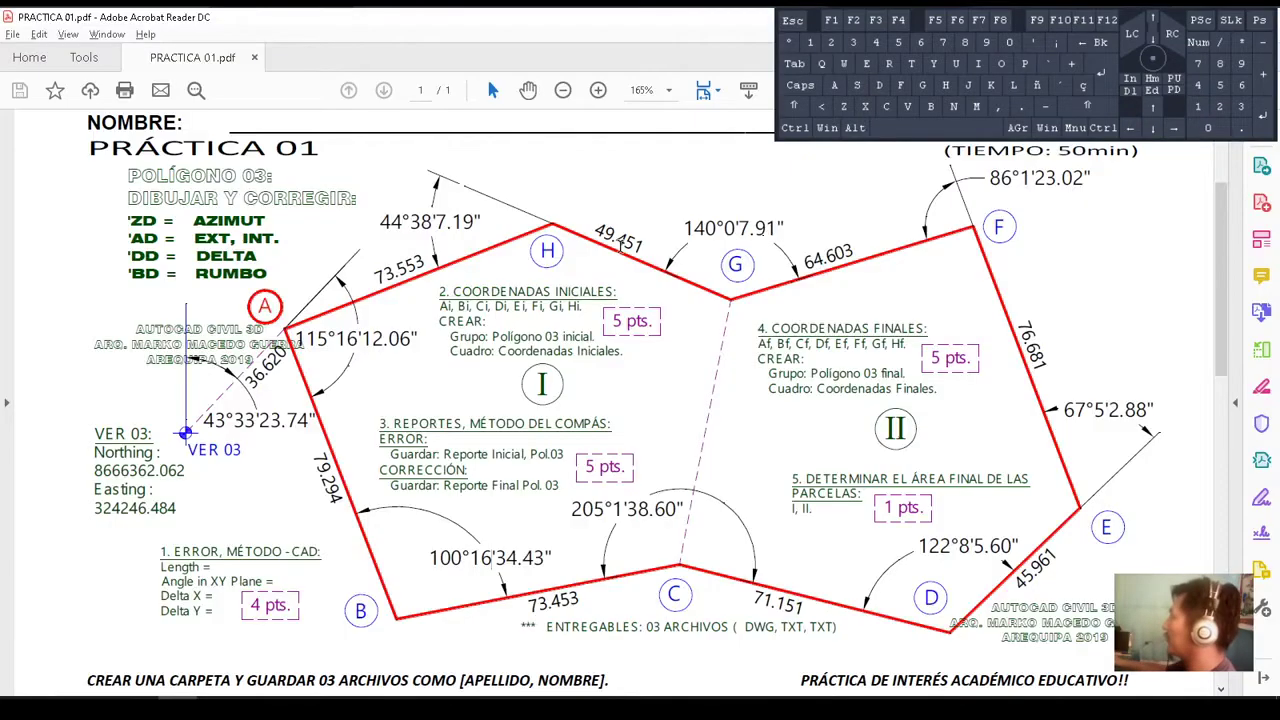
key("alt+Tab")
type("0")
key("alt+Tab")
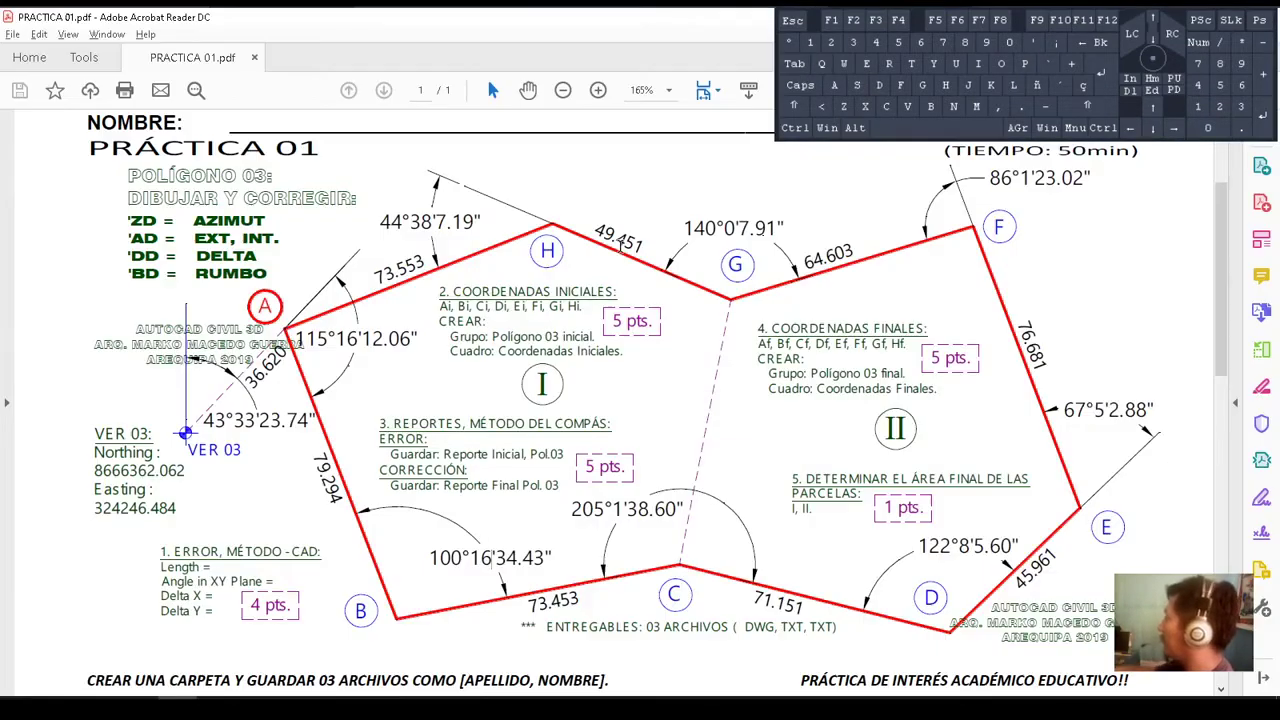
key("alt+Tab")
type("'7.91\"")
key("space")
Draw a circle of radius 49.451, the GH length in PRACTICA 01.pdf, centred on vertex G
key("alt+Tab")
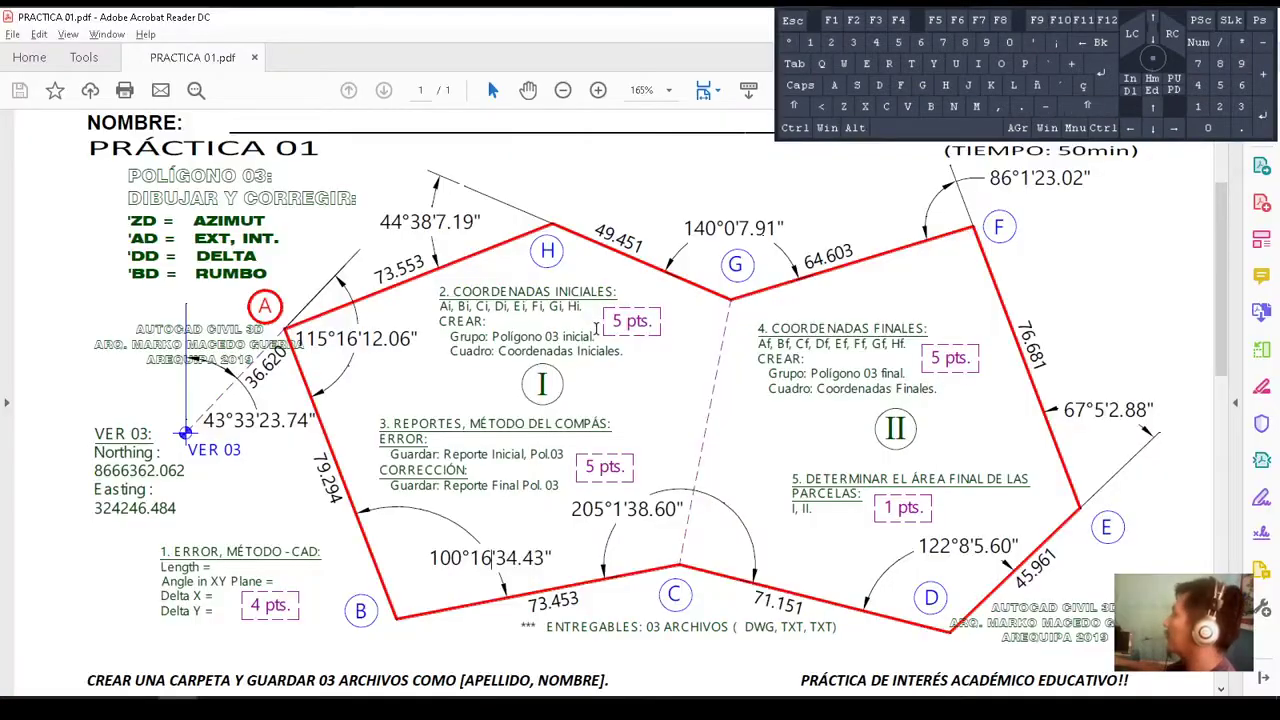
key("alt+Tab")
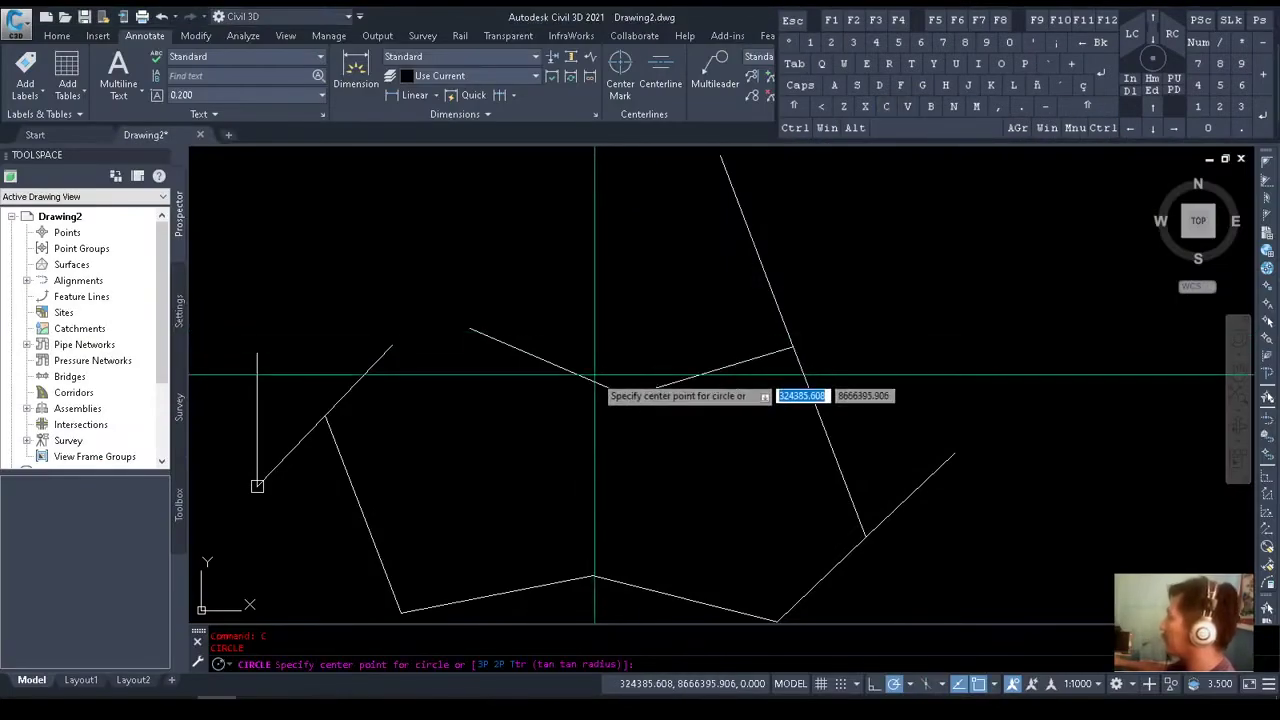
left_click(628, 395)
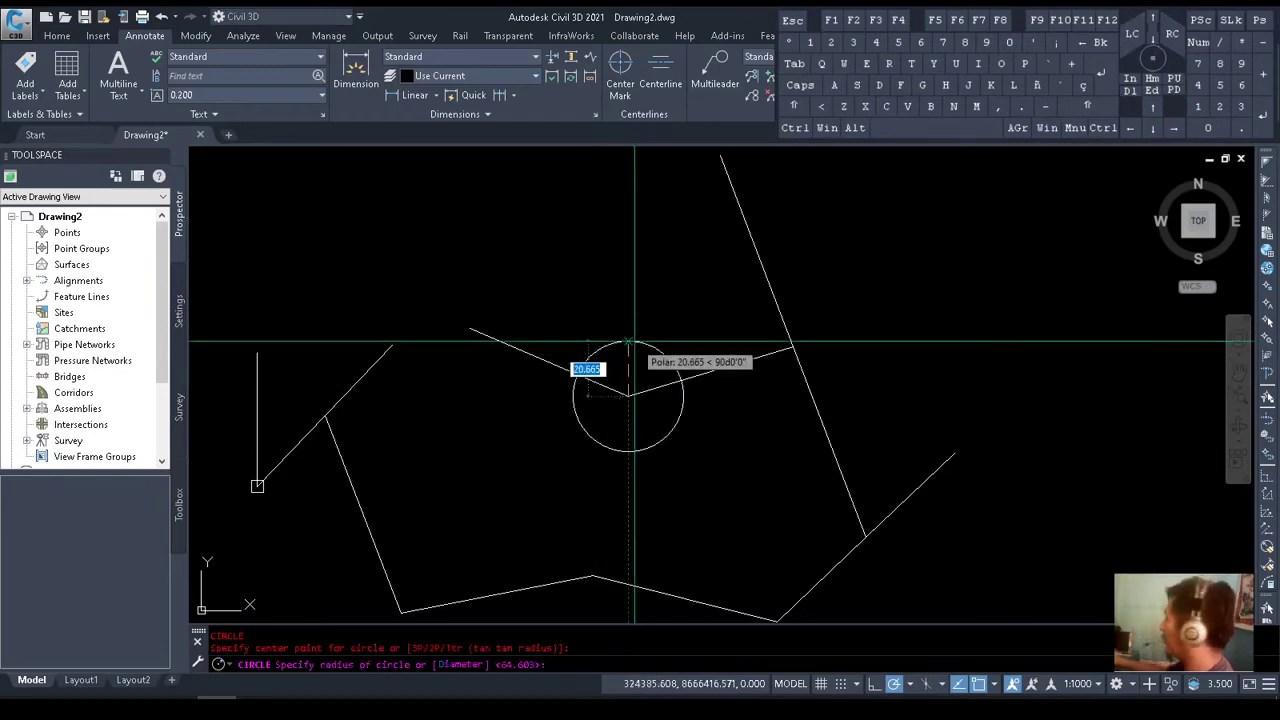
type("49.45")
key("space")
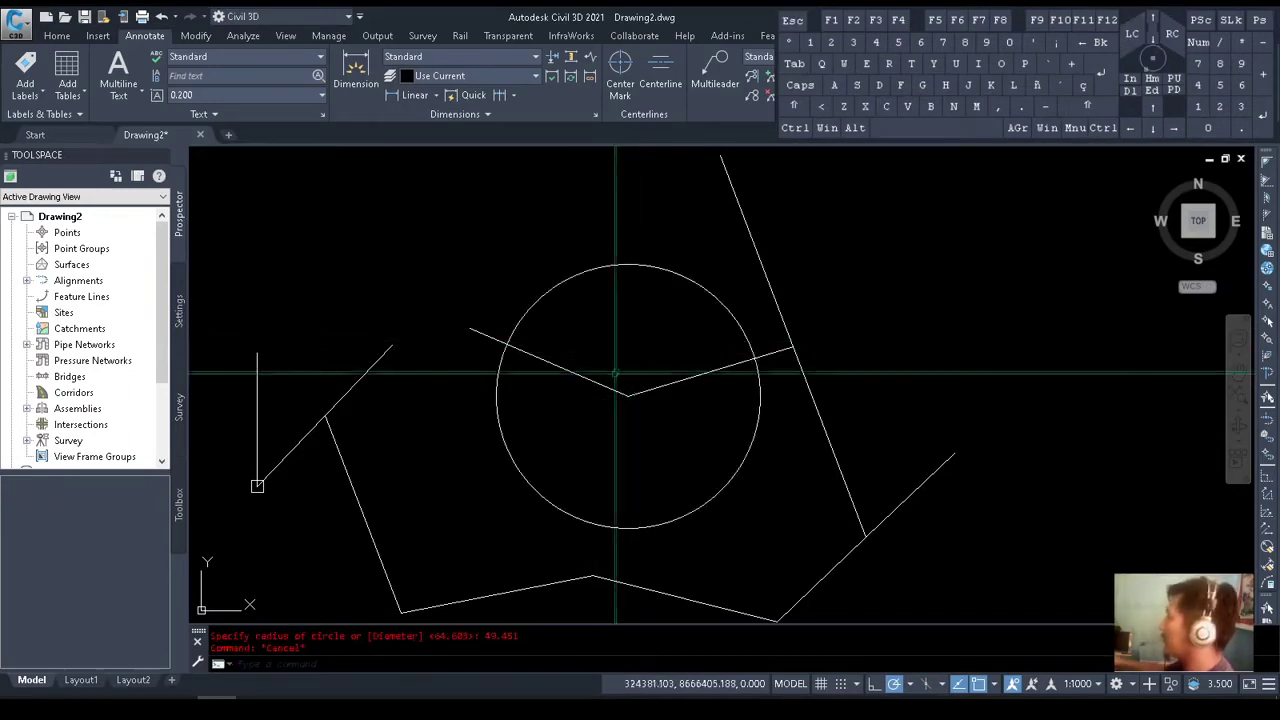
Trim the GH line where it passes beyond the circle around vertex G and delete the circle
type("tr")
key("space")
left_click(563, 286)
left_click(549, 246)
key("space")
left_click(488, 337)
left_click(597, 311)
left_click(593, 303)
key("Delete")
key("alt+Tab")
key("alt+Tab")
left_click(587, 386)
left_click(562, 322)
type("ro")
key("space")
left_click(593, 381)
left_click(551, 334)
key("alt+Tab")
key("alt+Tab")
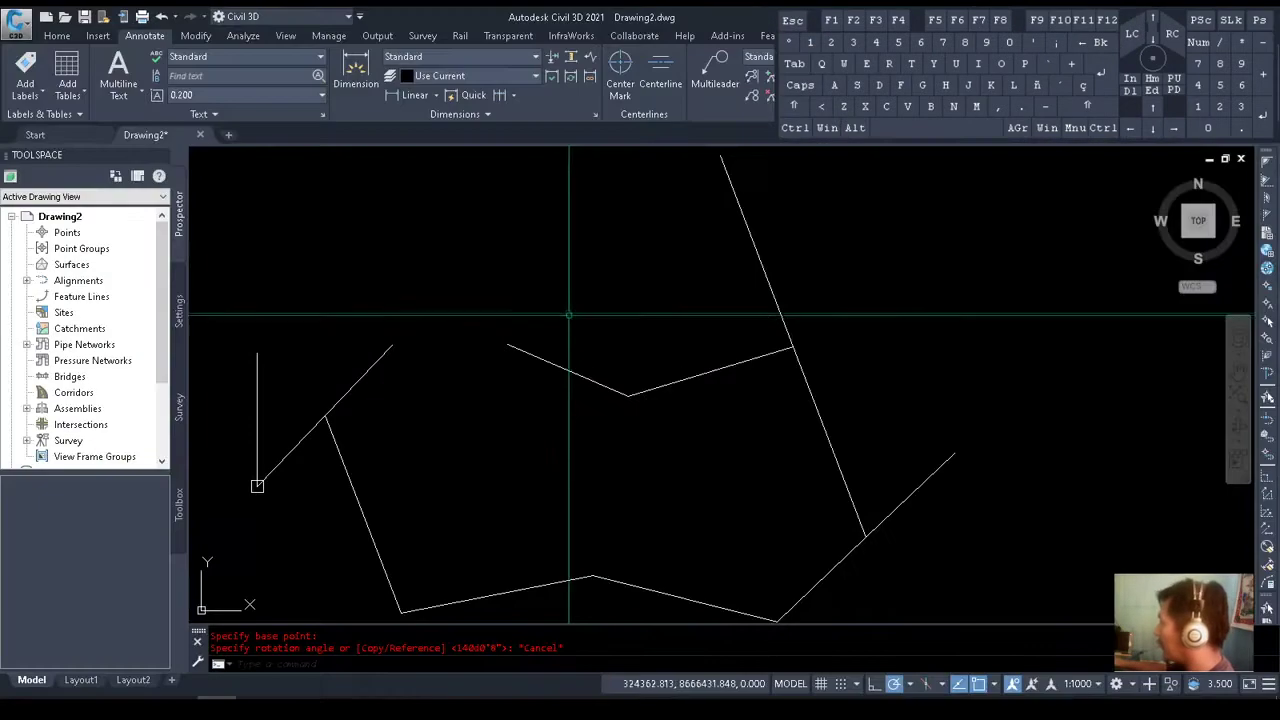
left_click(553, 395)
type("ro")
key("space")
left_click(626, 396)
key("Escape")
Copy side GH from vertex G to vertex H to prolong its direction beyond H
left_click(583, 350)
left_click(515, 396)
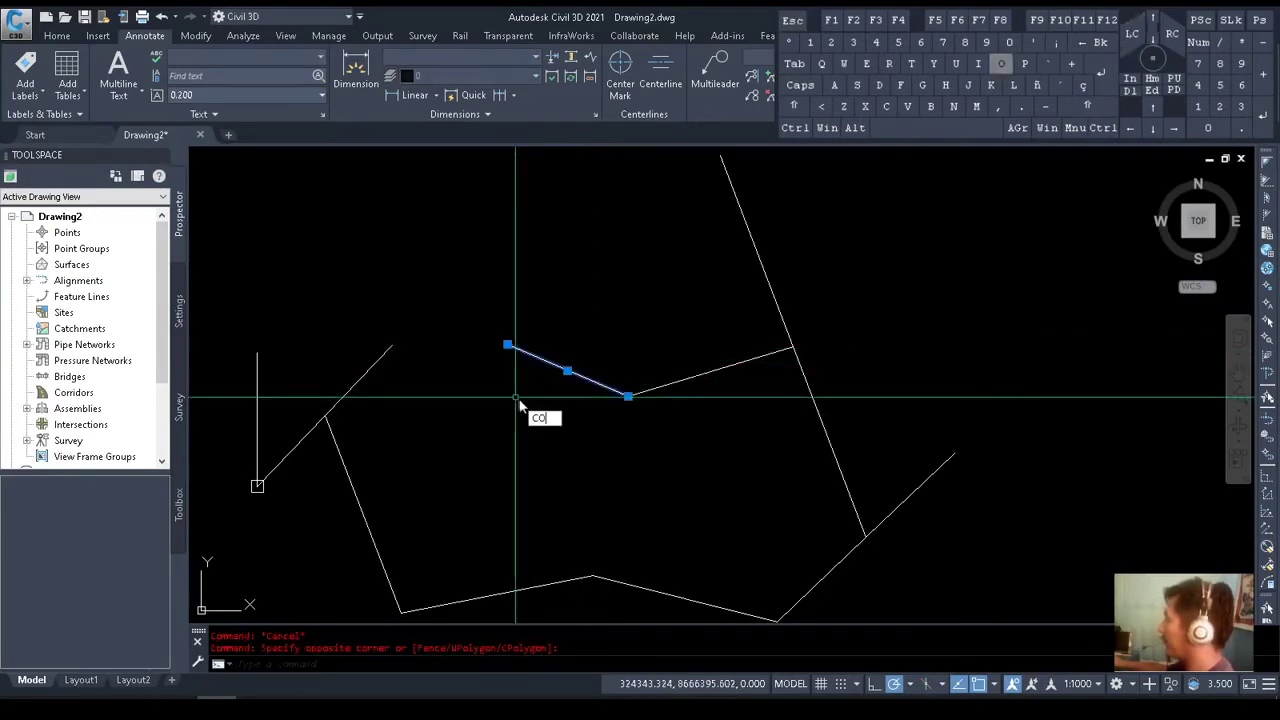
key("space")
left_click(626, 396)
left_click(542, 343)
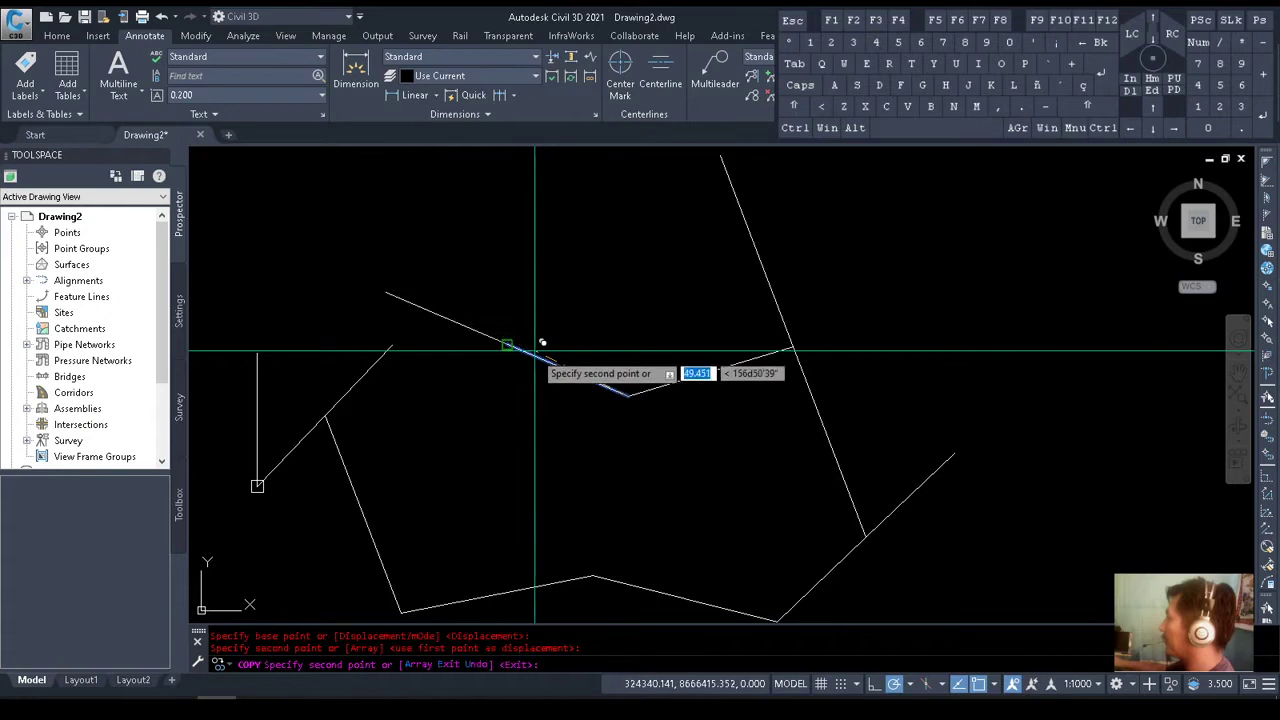
key("Escape")
Rotate a copy of the prolongation of GH about vertex H by 44d38'7.19", as given in PRACTICA 01.pdf, to set side HA's direction
left_click(466, 325)
type("RO")
key("Return")
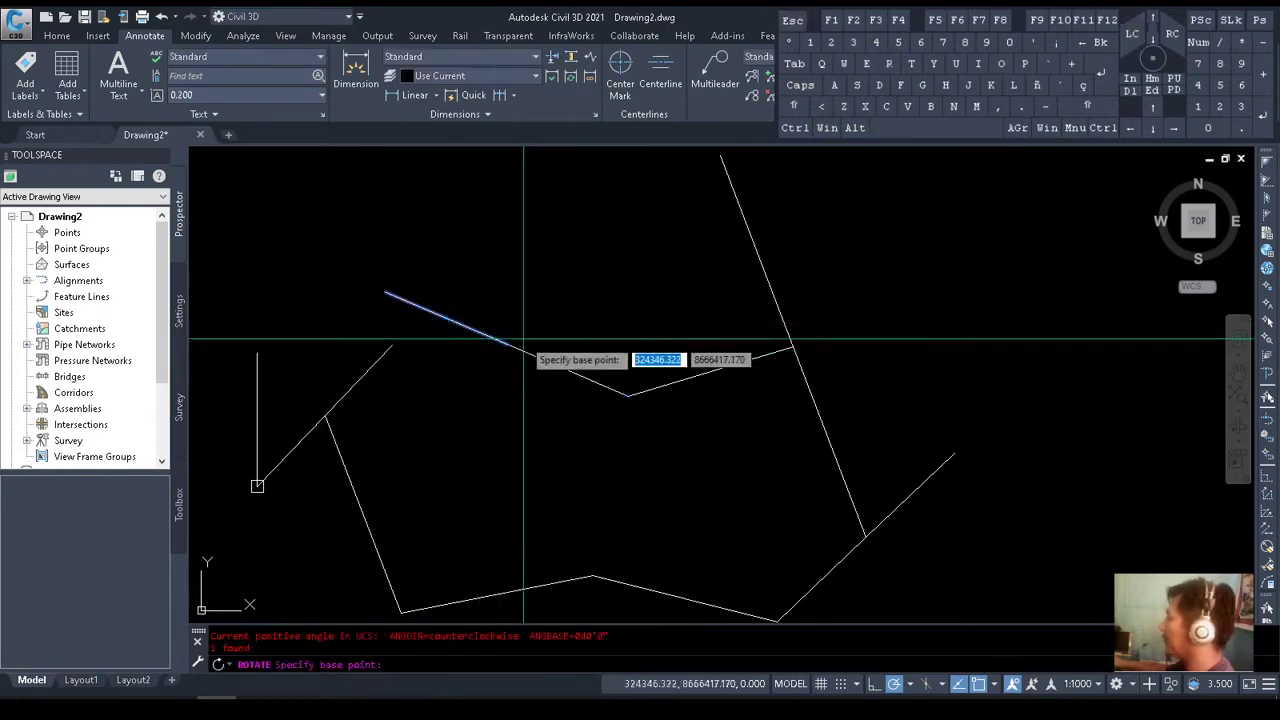
left_click(507, 344)
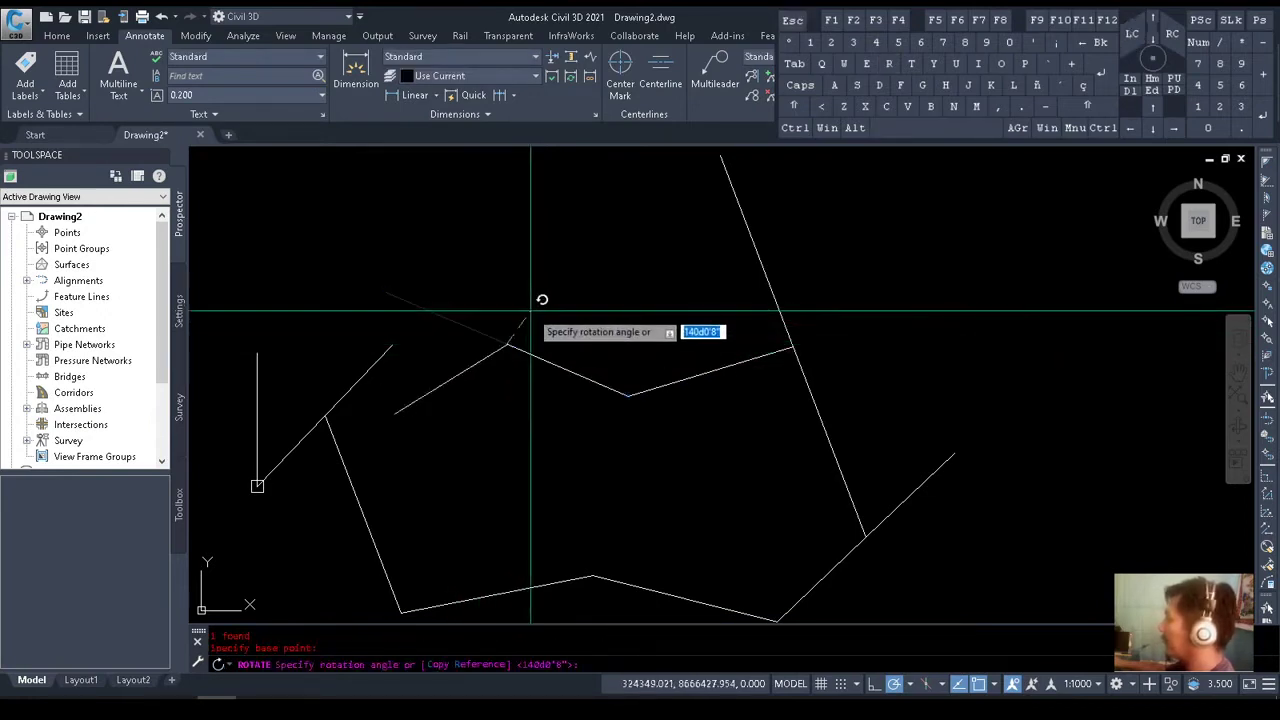
key("alt+Tab")
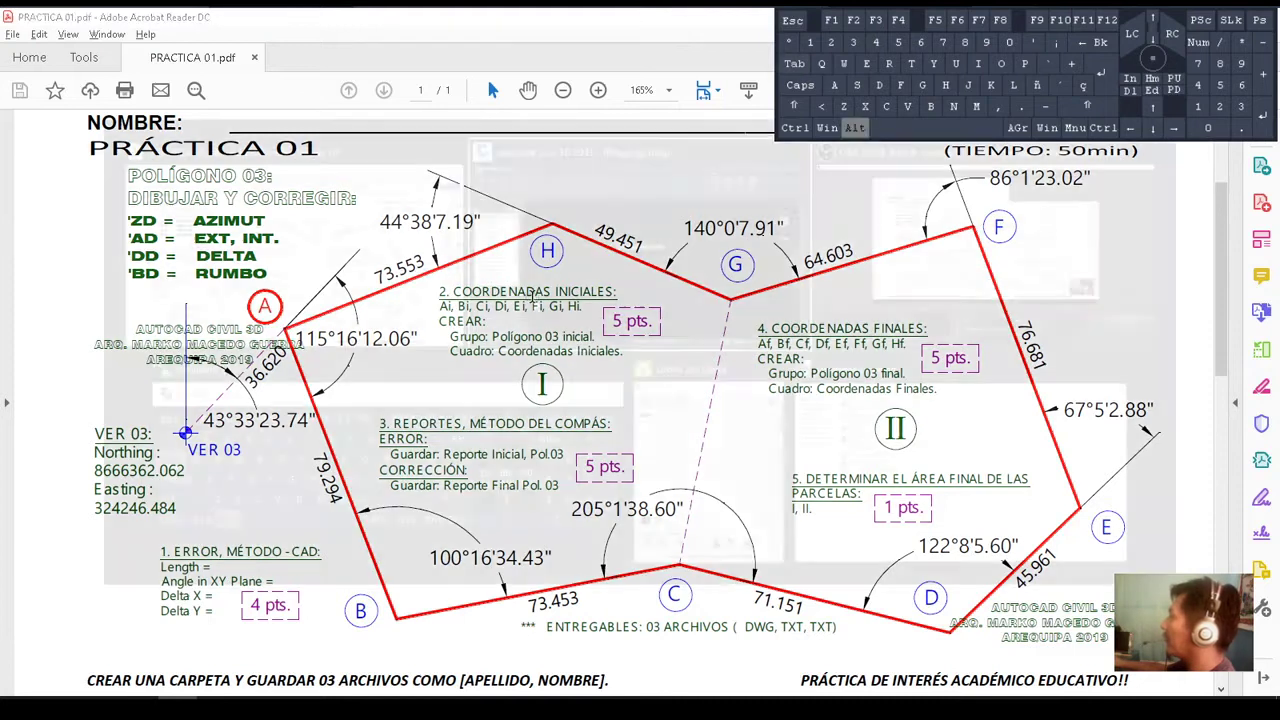
key("alt+Tab")
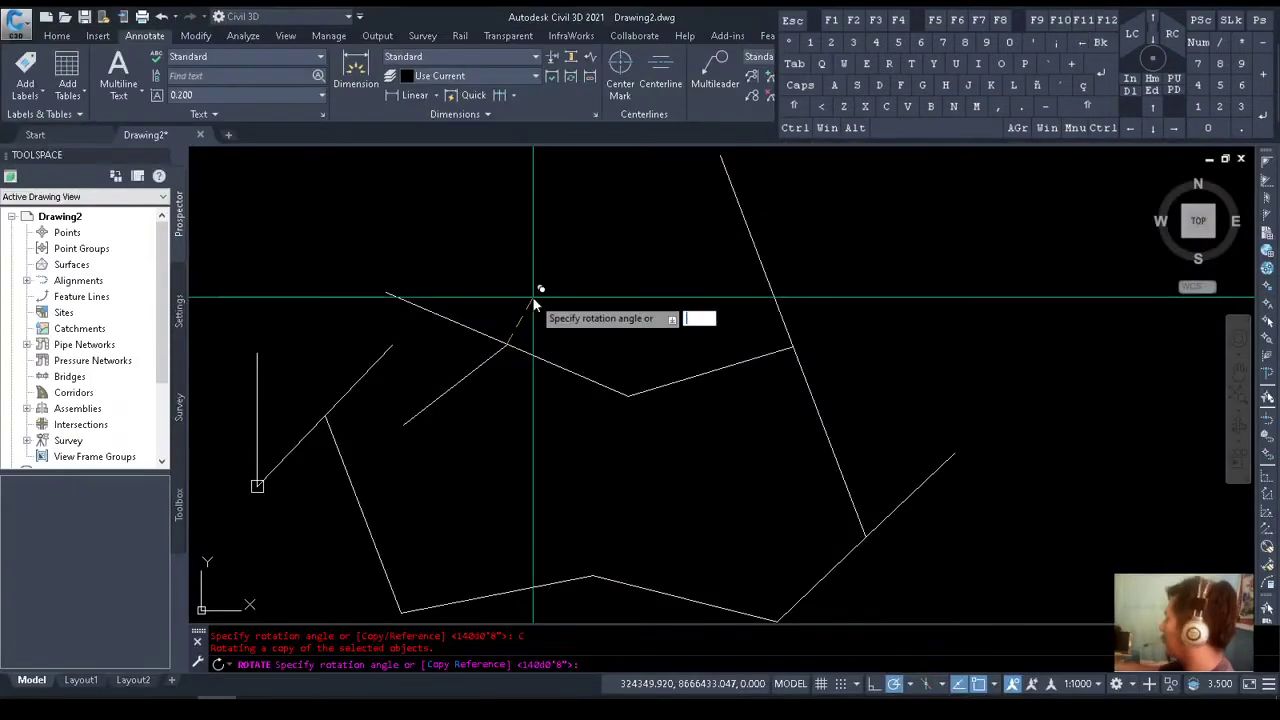
type("44")
key("alt+Tab")
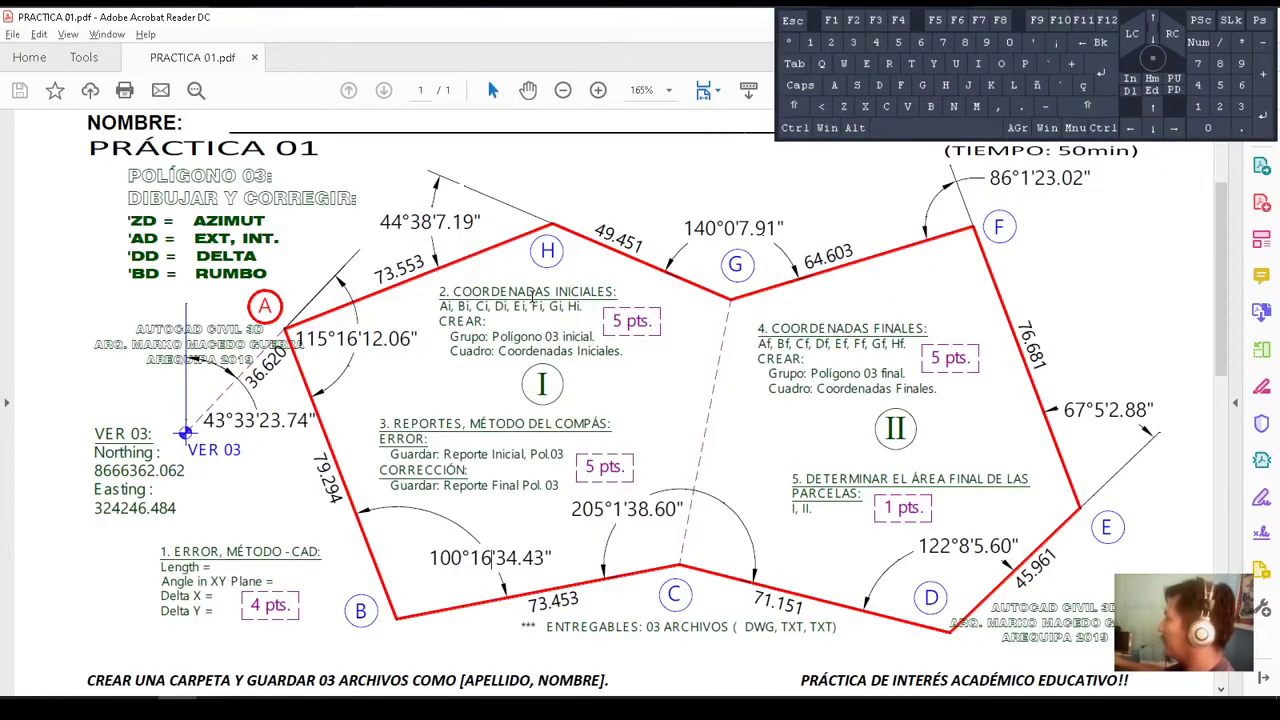
key("alt+Tab")
type("D")
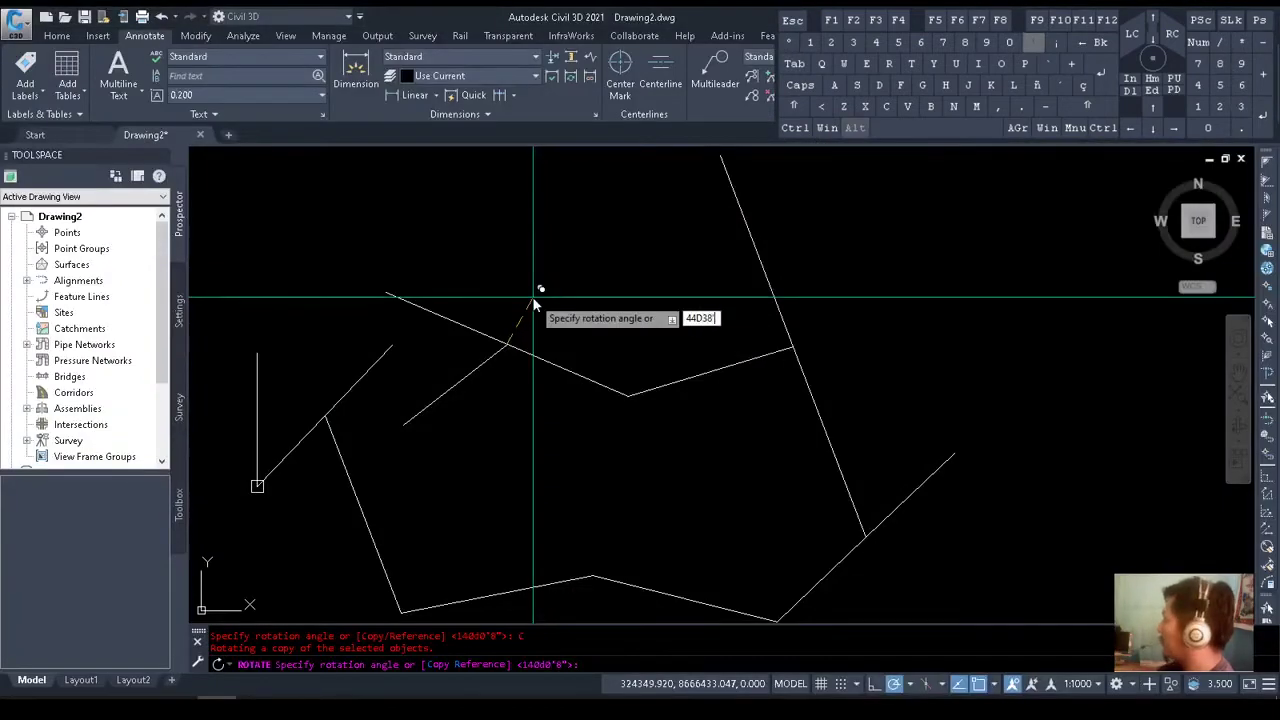
type("38")
key("alt+Tab")
key("alt+Tab")
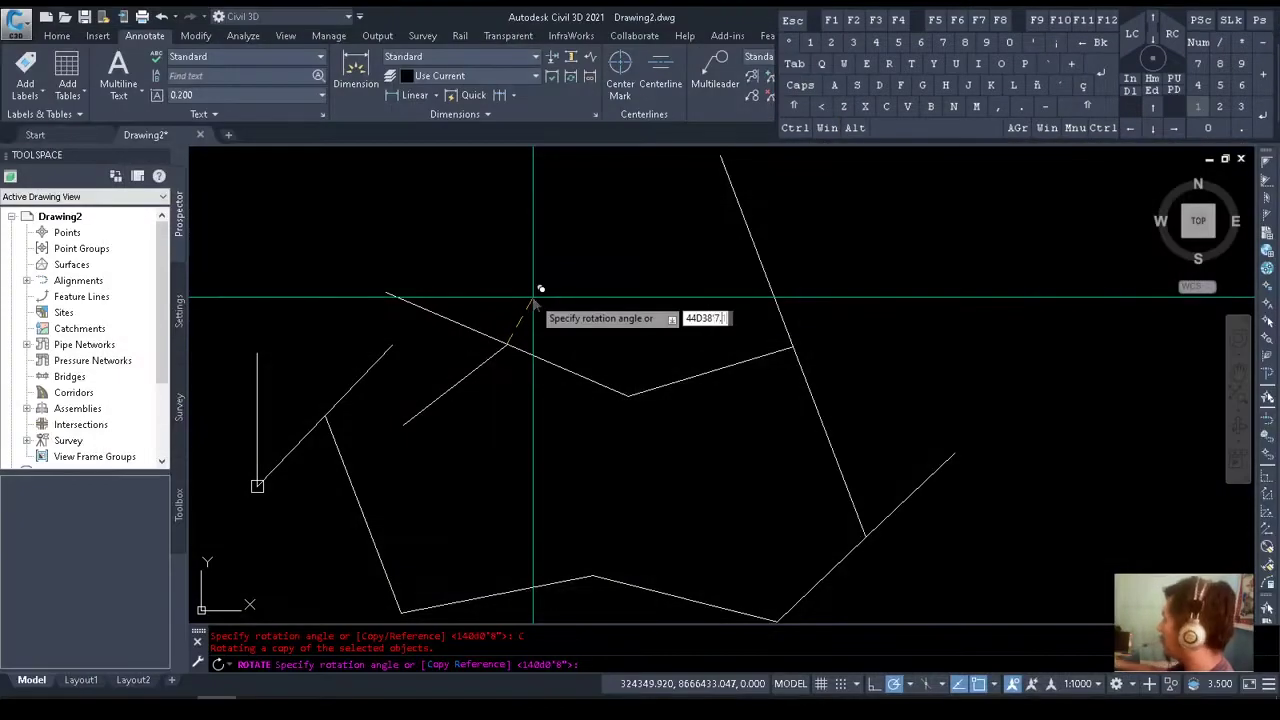
type("'7.19\"")
key("Return")
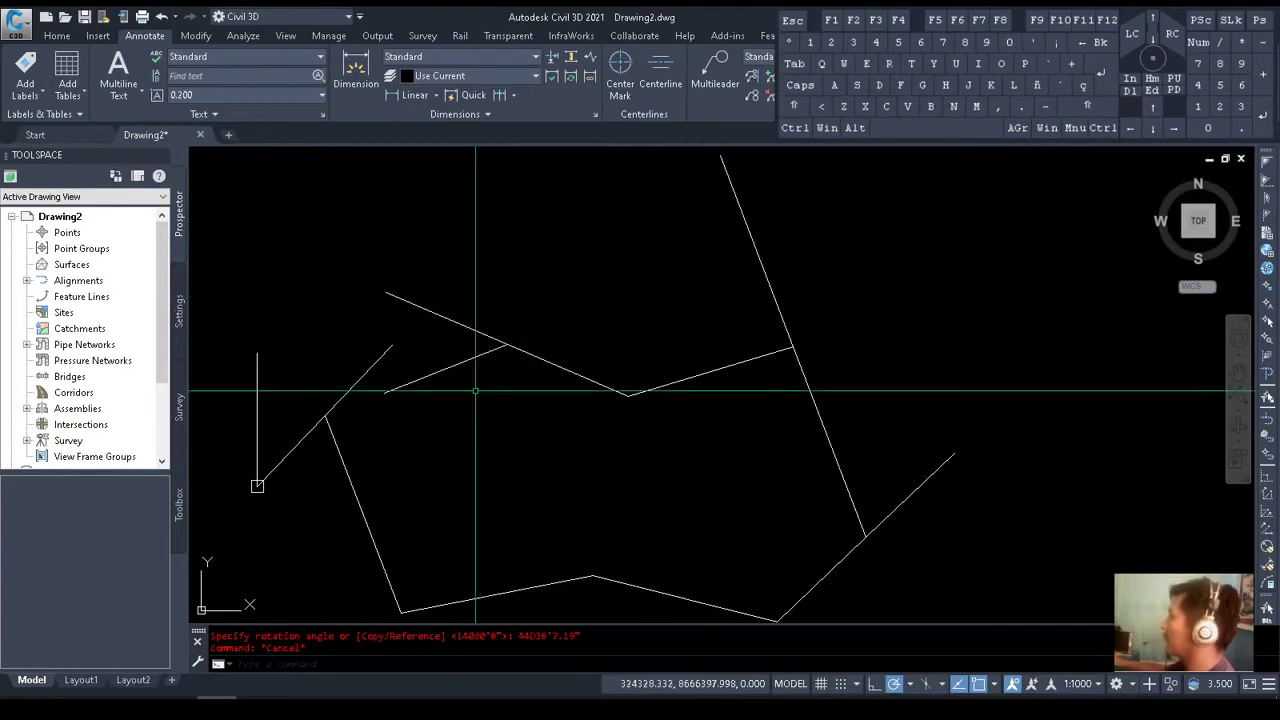
Draw a circle of radius 73.553, the HA length in PRACTICA 01.pdf, centred on vertex H
key("alt+Tab")
key("alt+Tab")
type("c")
key("Return")
left_click(507, 345)
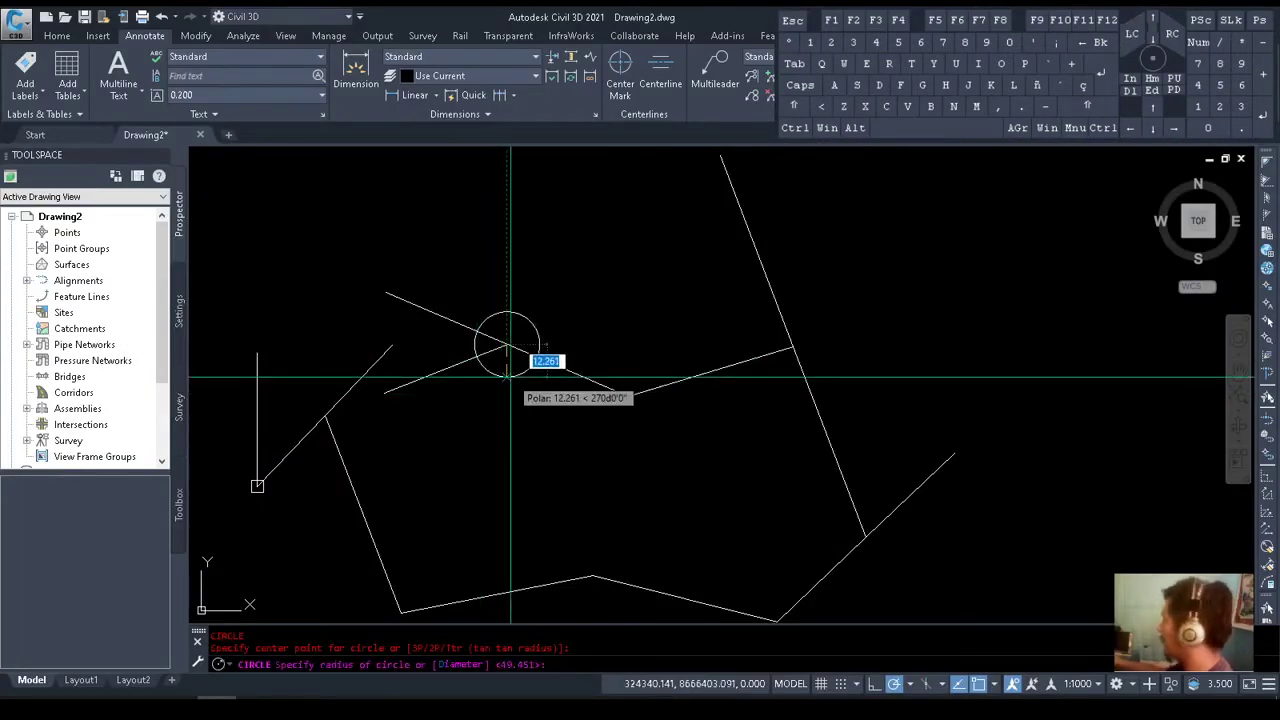
key("space")
key("Escape")
key("Escape")
Extend the HA line to the circle around vertex H and delete the circle
type("ex")
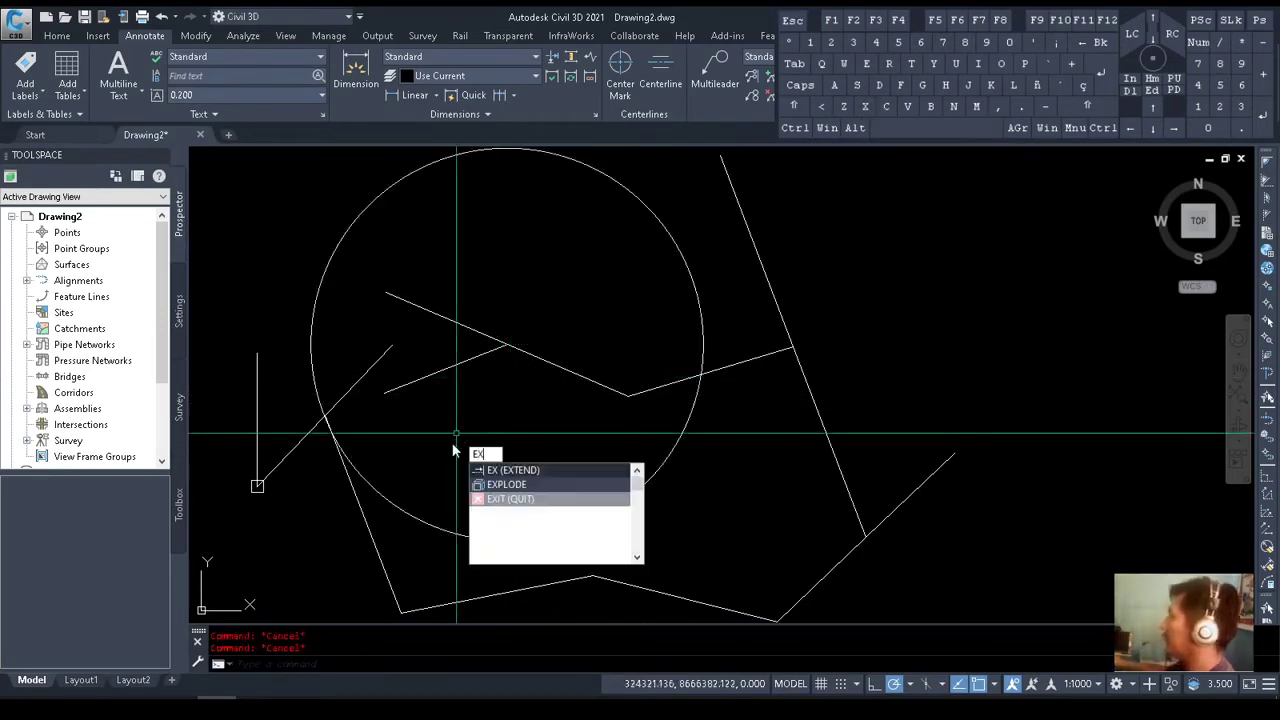
key("Return")
left_click(443, 491)
left_click(420, 537)
key("Return")
left_click(410, 383)
key("Escape")
left_click(319, 248)
left_click(366, 443)
key("Delete")
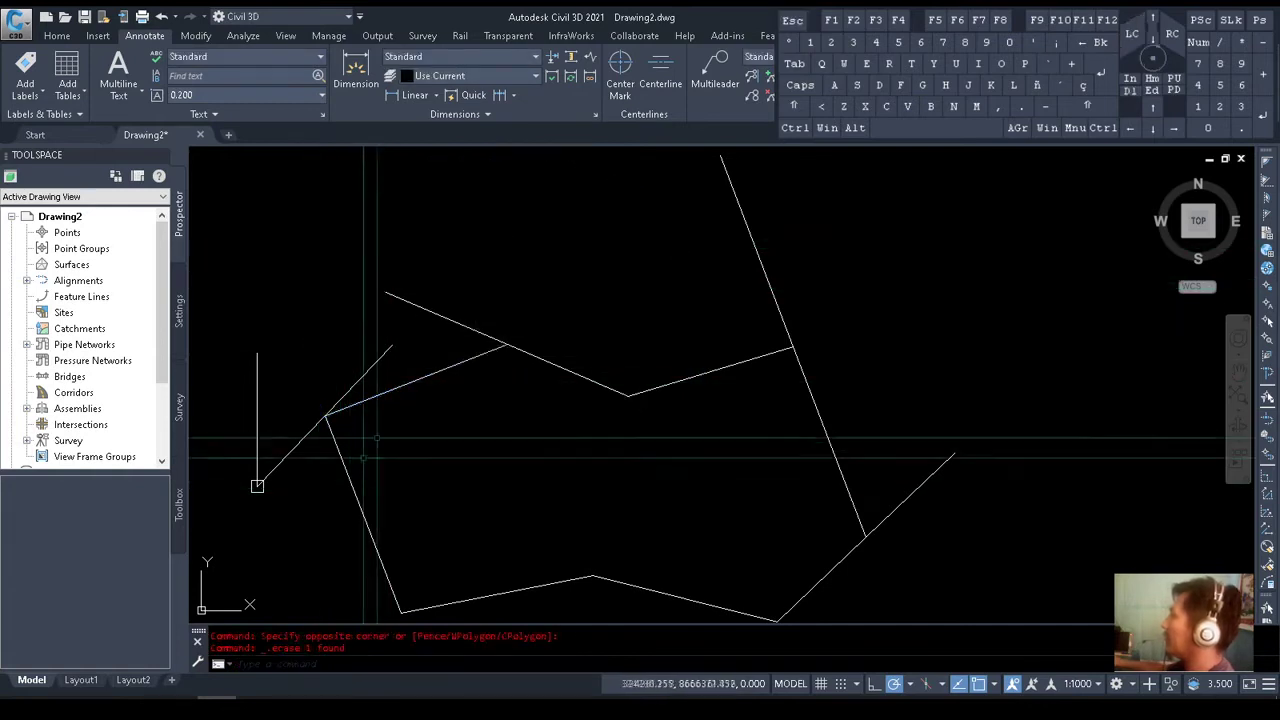
Inspect the polygon's closure at vertex A and read the error values requested under item 1 of PRACTICA 01.pdf
scroll(390, 428, "up", 5)
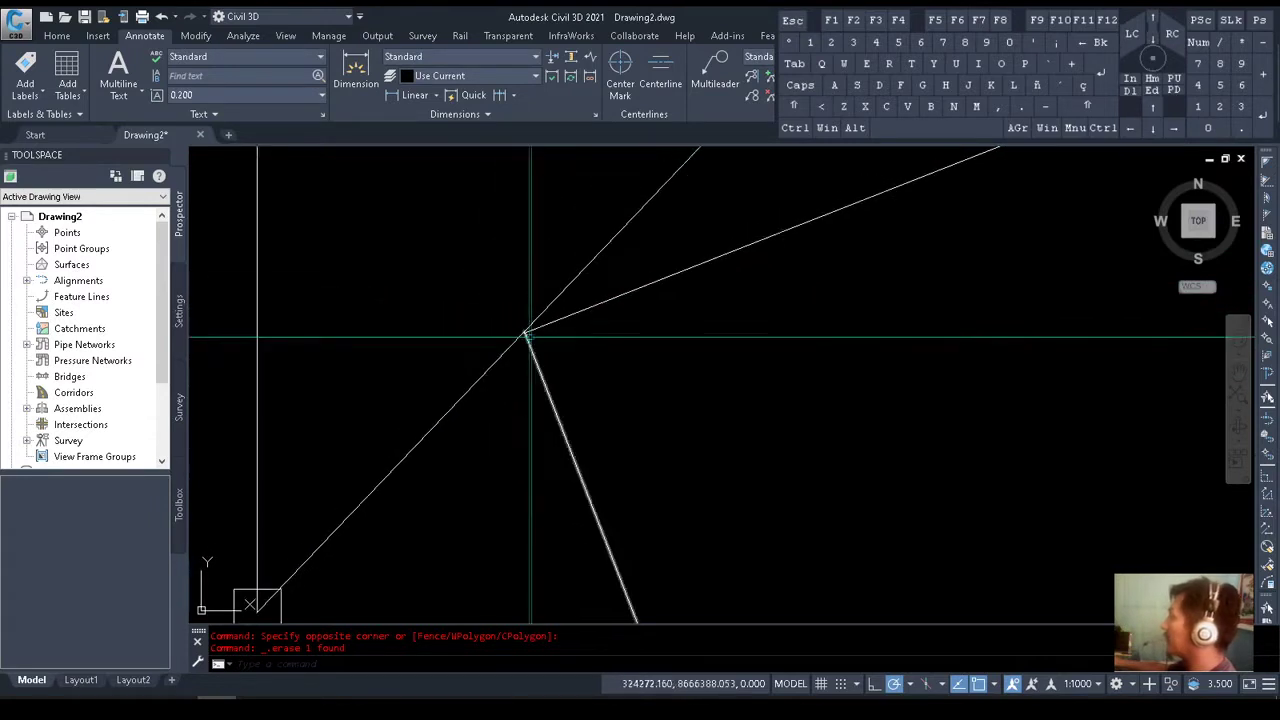
scroll(530, 337, "down", 4)
middle_click_drag(466, 403, 407, 388)
key("alt+Tab")
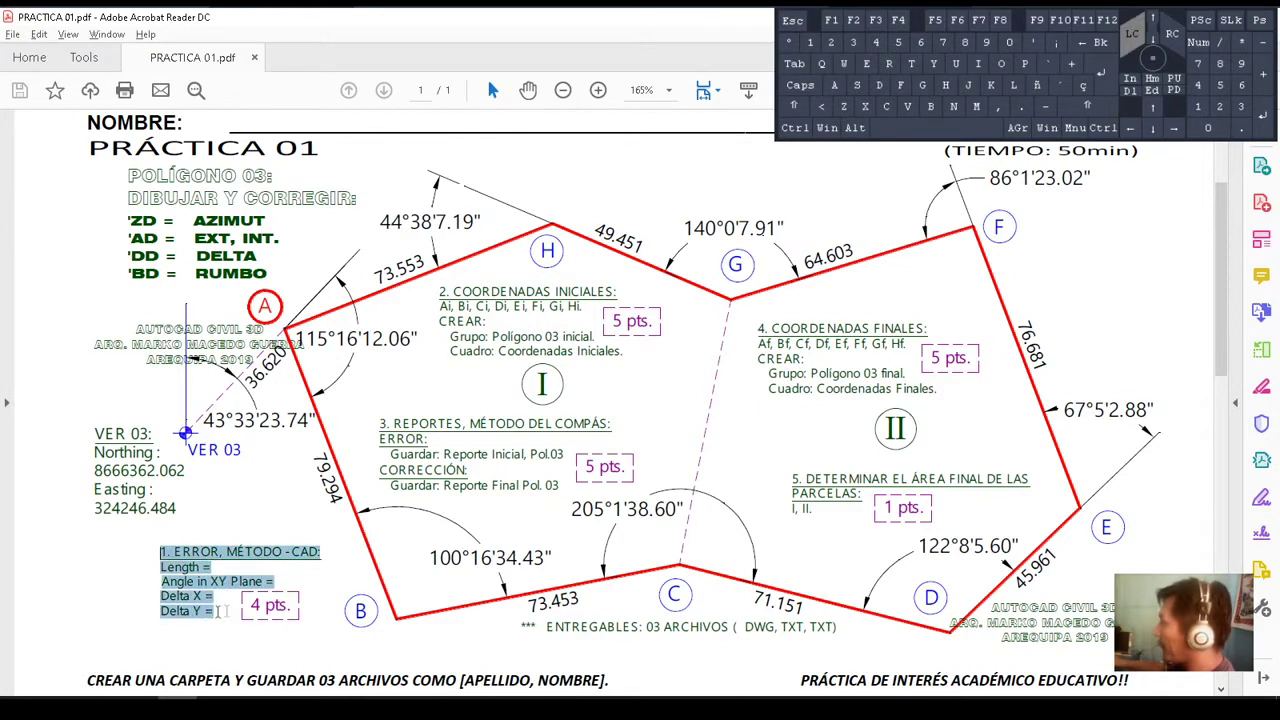
left_click(185, 584)
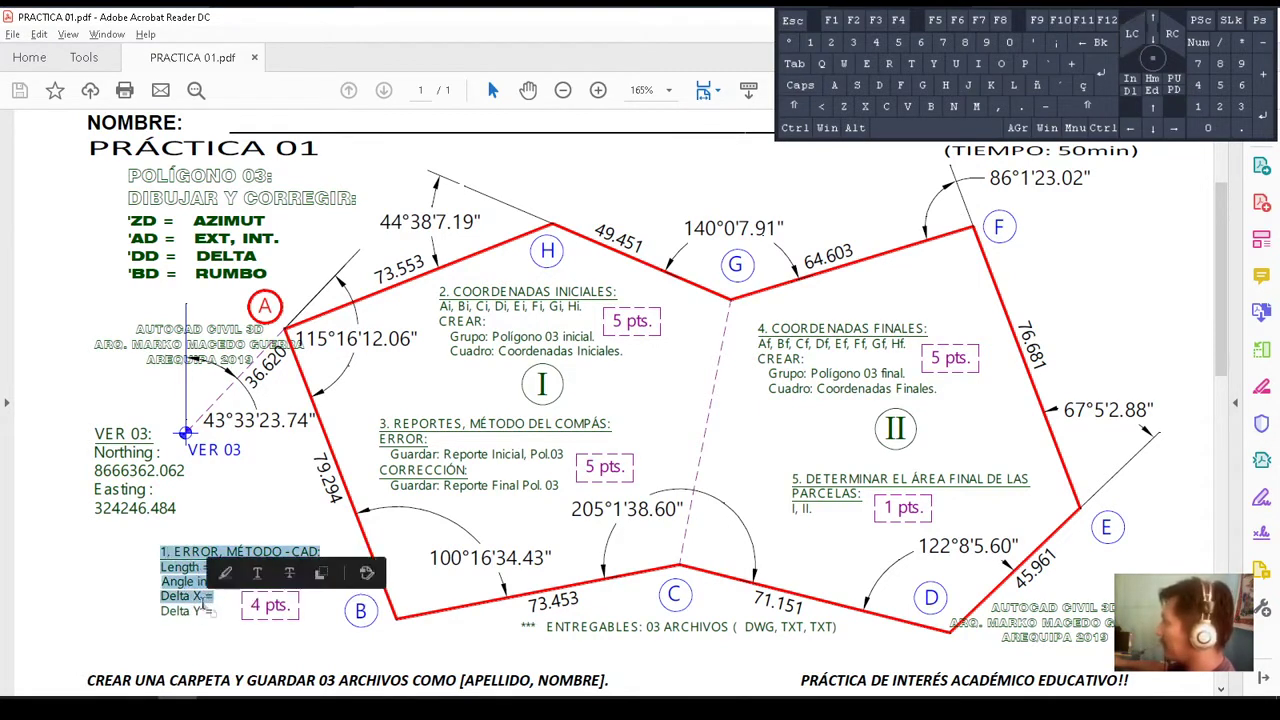
left_click(181, 562)
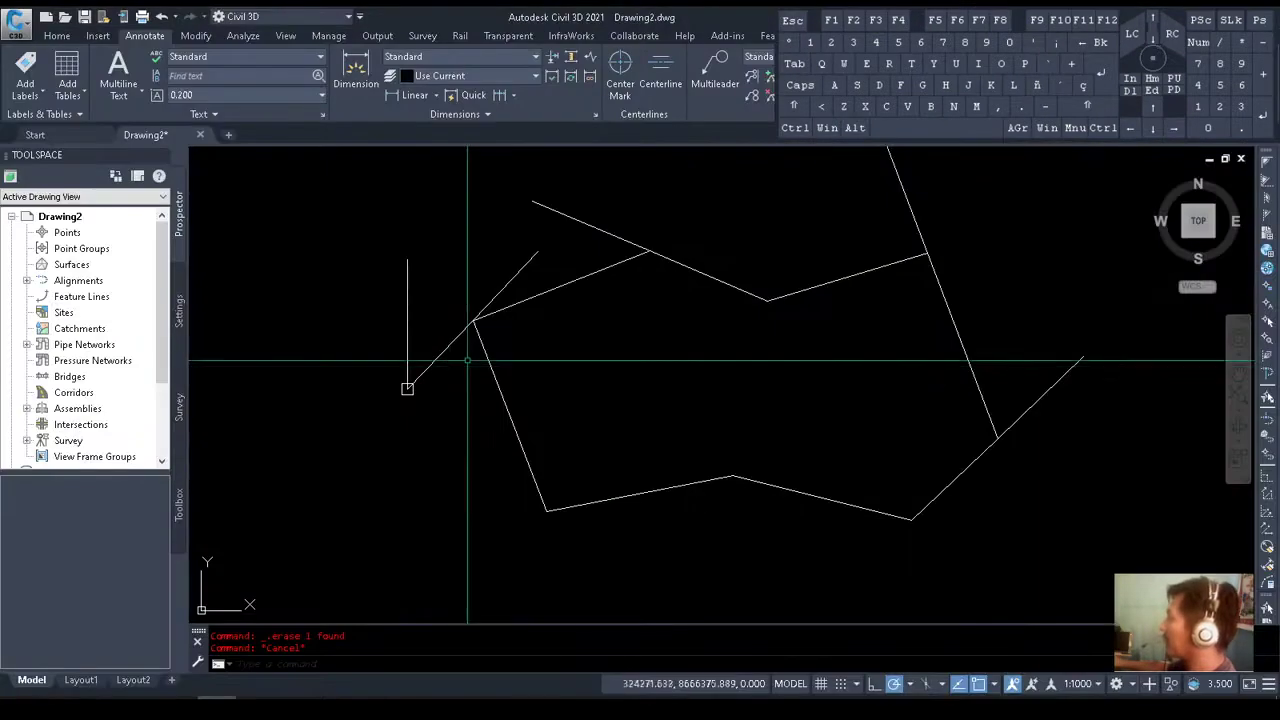
Draw a line from vertex A to the loose end of side HA to mark the closure error
scroll(310, 440, "up", 5)
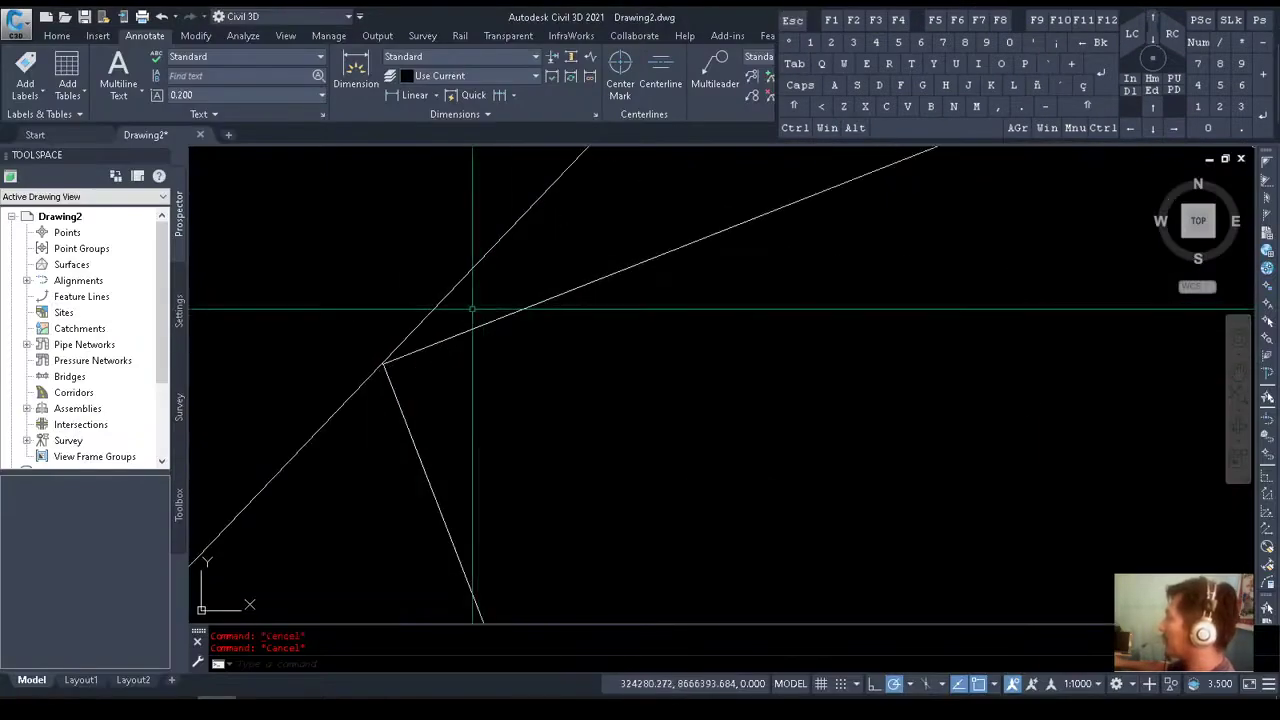
mouse_move(310, 440)
middle_mouse_down()
mouse_move(280, 443)
mouse_move(510, 347)
middle_mouse_up()
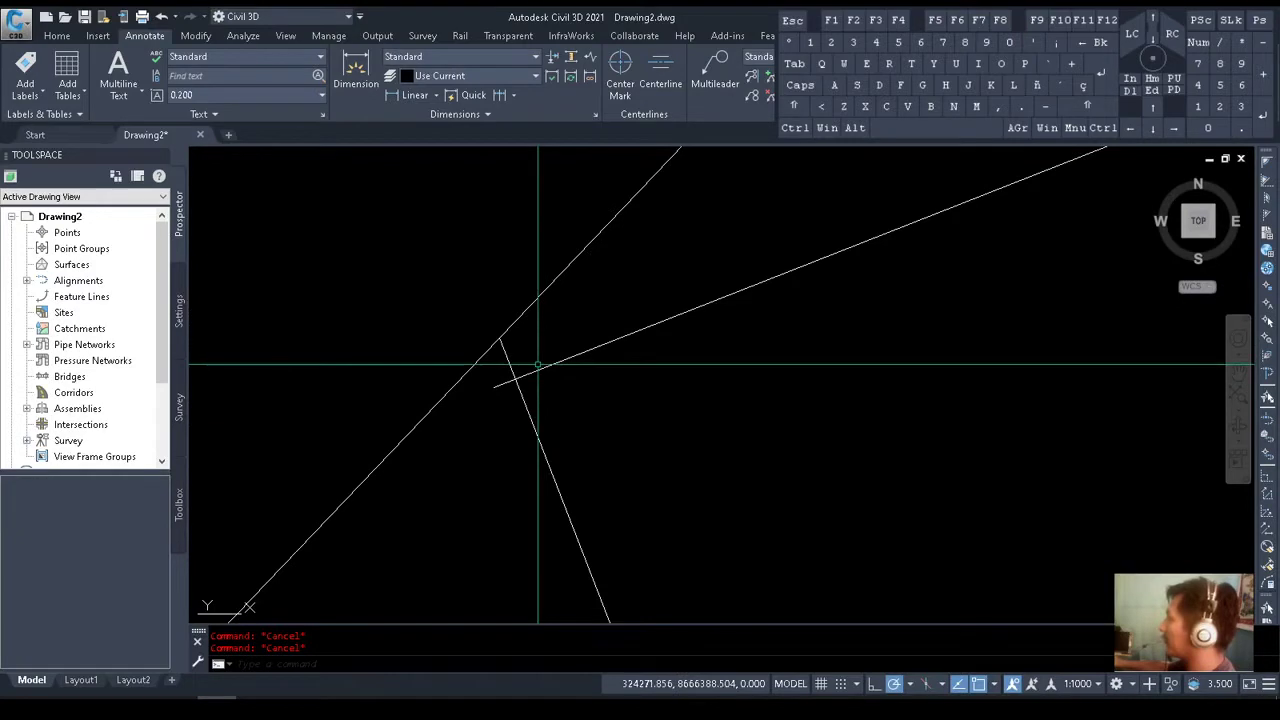
left_click(494, 386)
key("Escape")
scroll(511, 354, "up", 1)
key("Return")
left_click(493, 336)
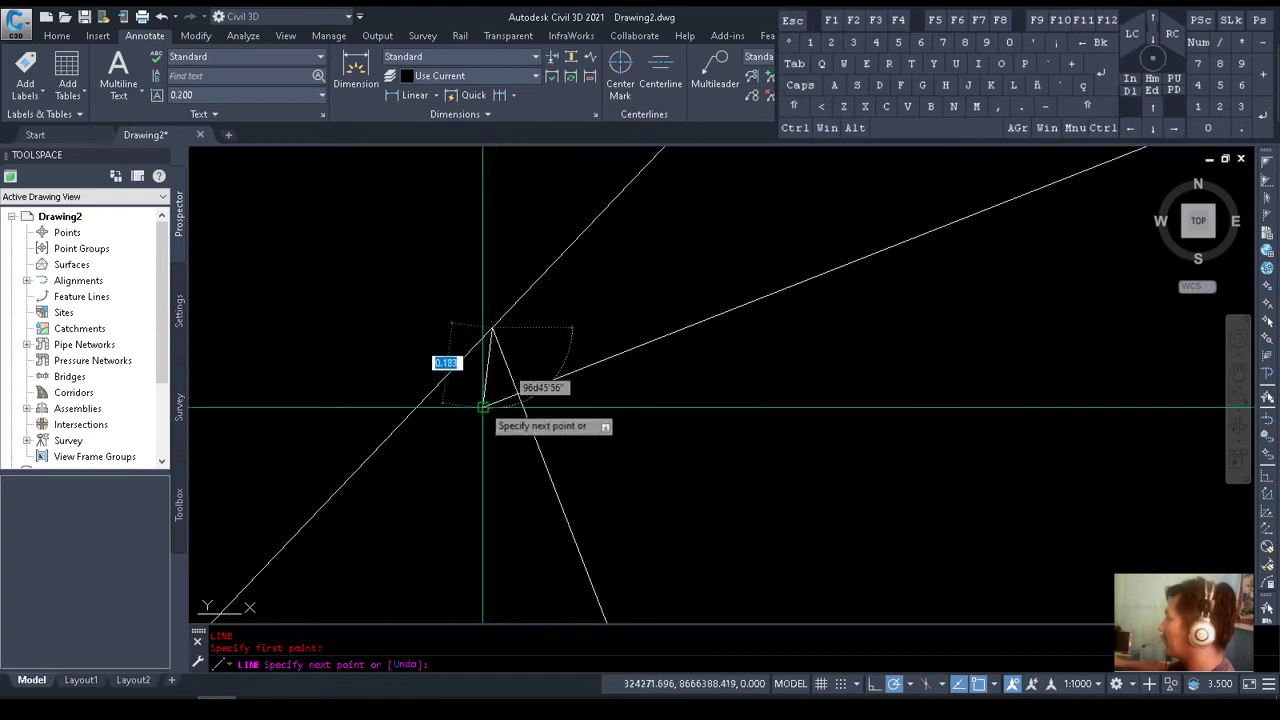
left_click(483, 407)
key("Escape")
List the closure error line's properties and copy its length, angle in XY plane, Delta X and Delta Y
left_click(482, 388)
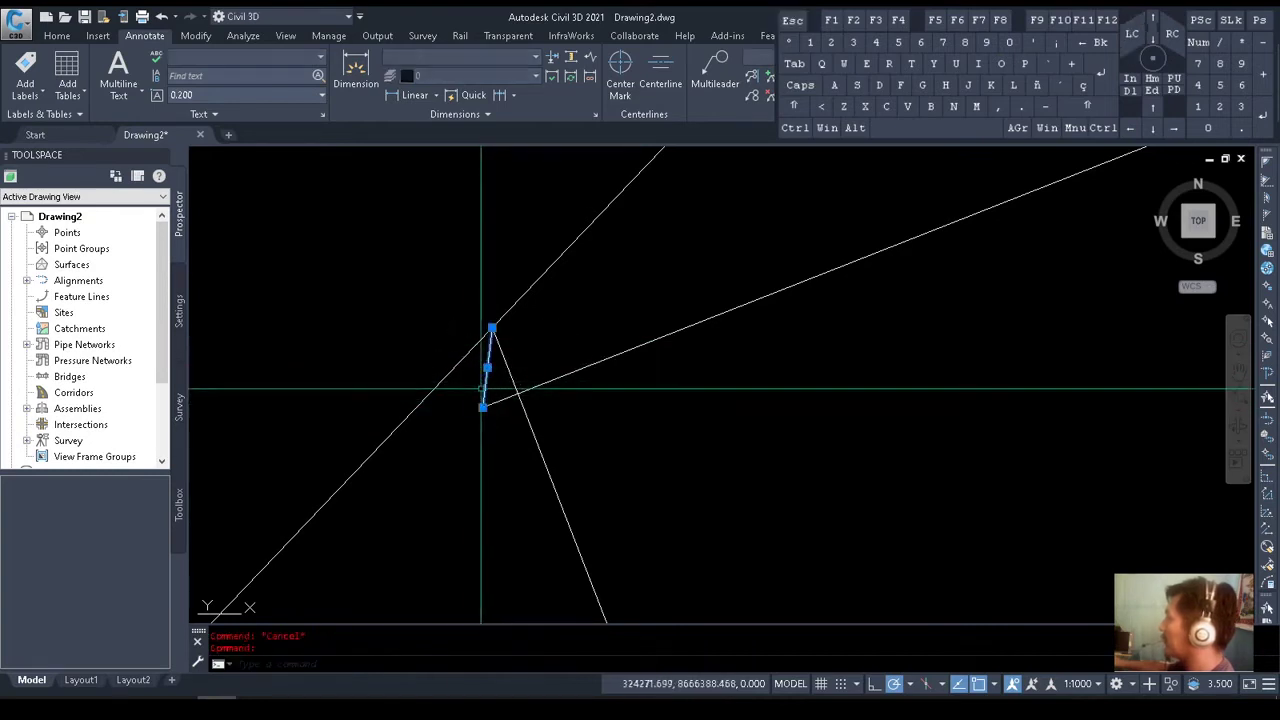
type("LI")
key("Return")
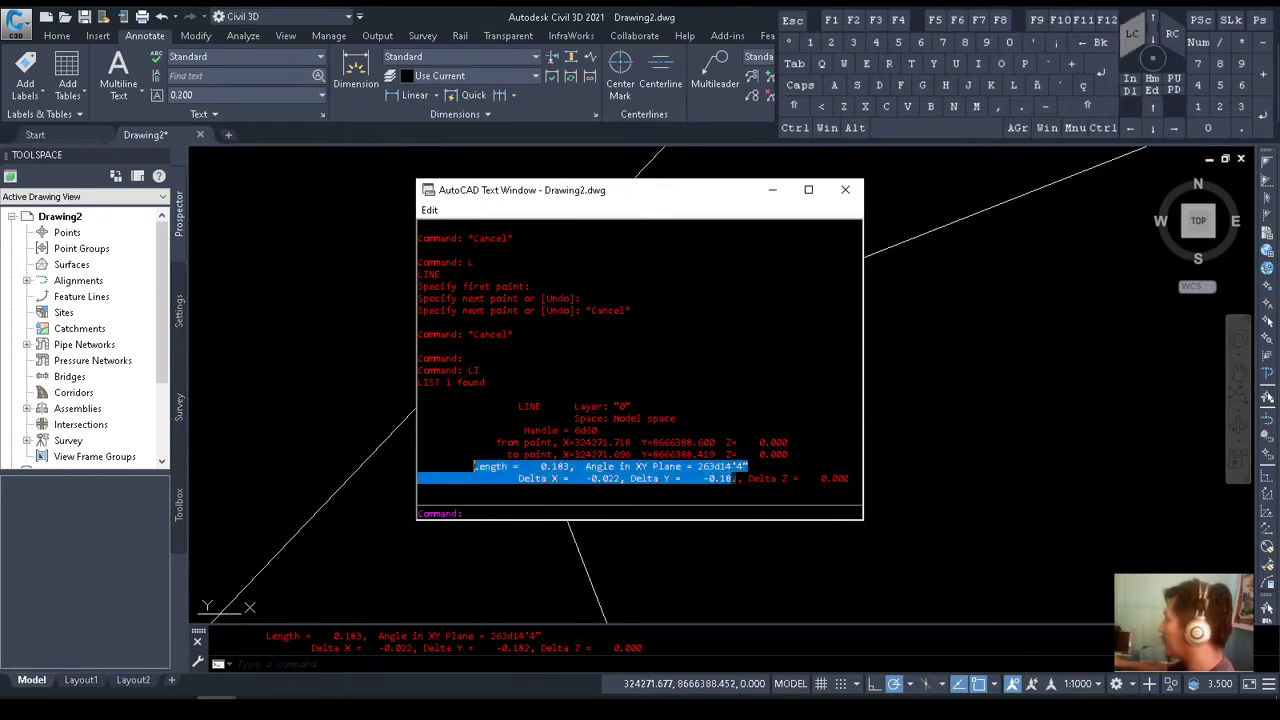
left_click(845, 190)
Paste the copied closure error data as text beside the north line at VER 03 and select that text
middle_click_drag(486, 329, 663, 366)
scroll(517, 551, "down", 2)
key("ctrl+v")
key("Escape")
key("Escape")
scroll(608, 429, "up", 5)
left_click(459, 408)
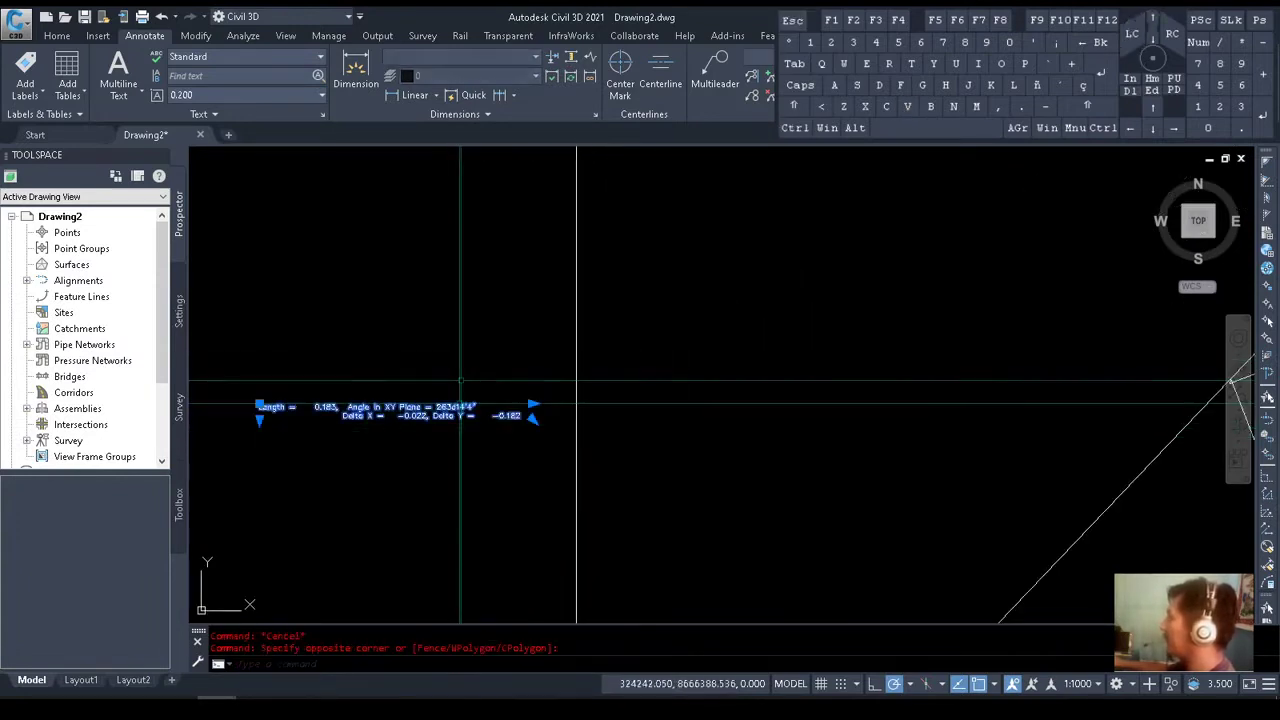
type("RO")
key("Return")
left_click(527, 418)
key("Escape")
Scale the closure error text by a factor of 7 from a base point beside its lower-right end
left_click(470, 426)
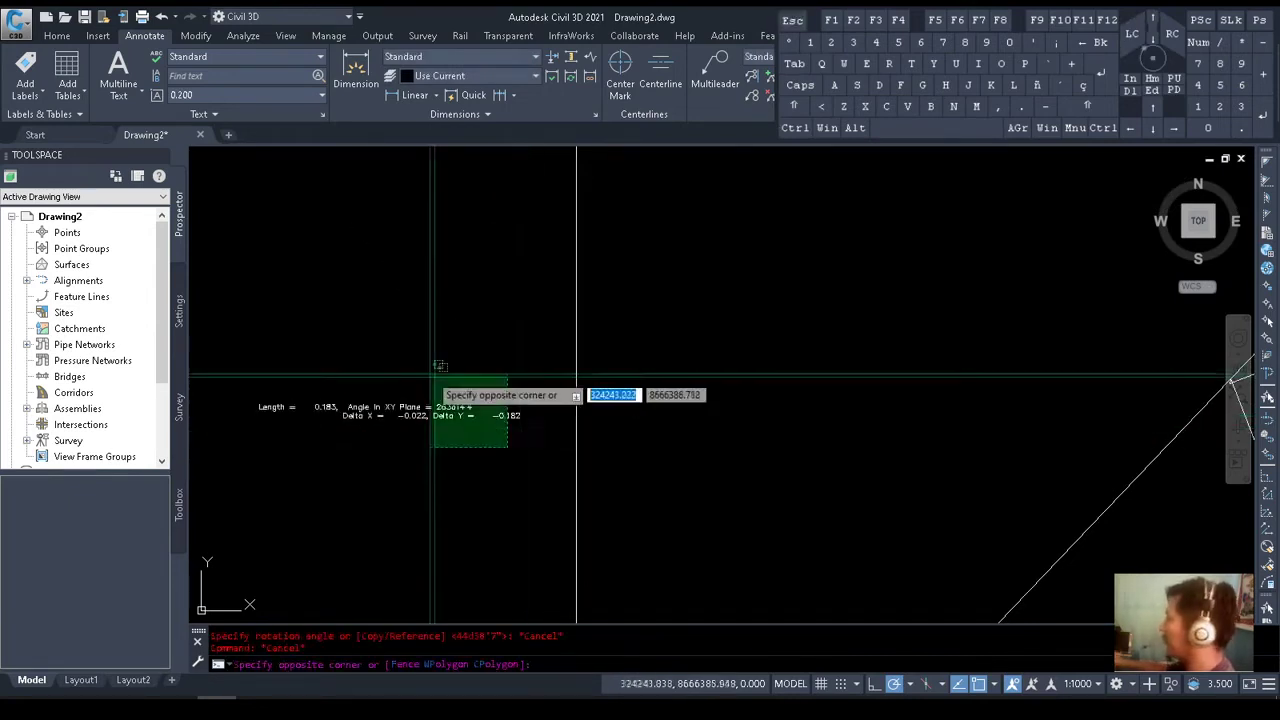
left_click(430, 378)
type("sc")
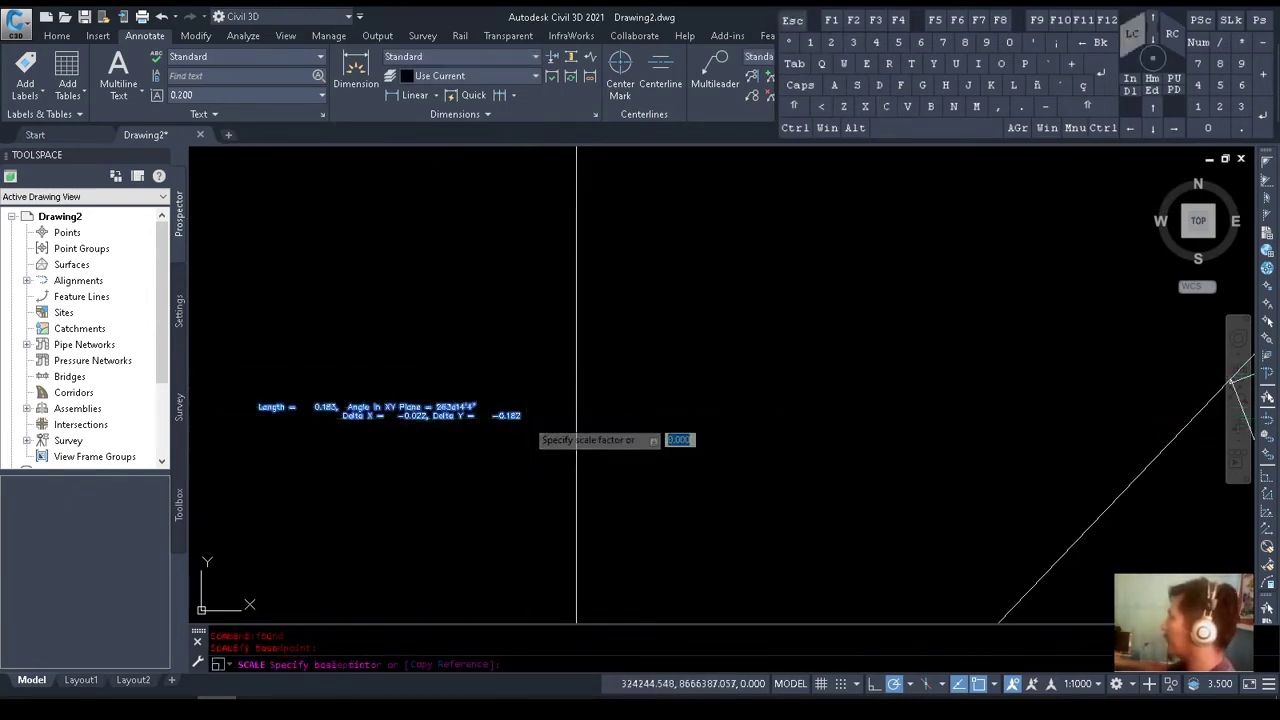
key("Return")
left_click(530, 418)
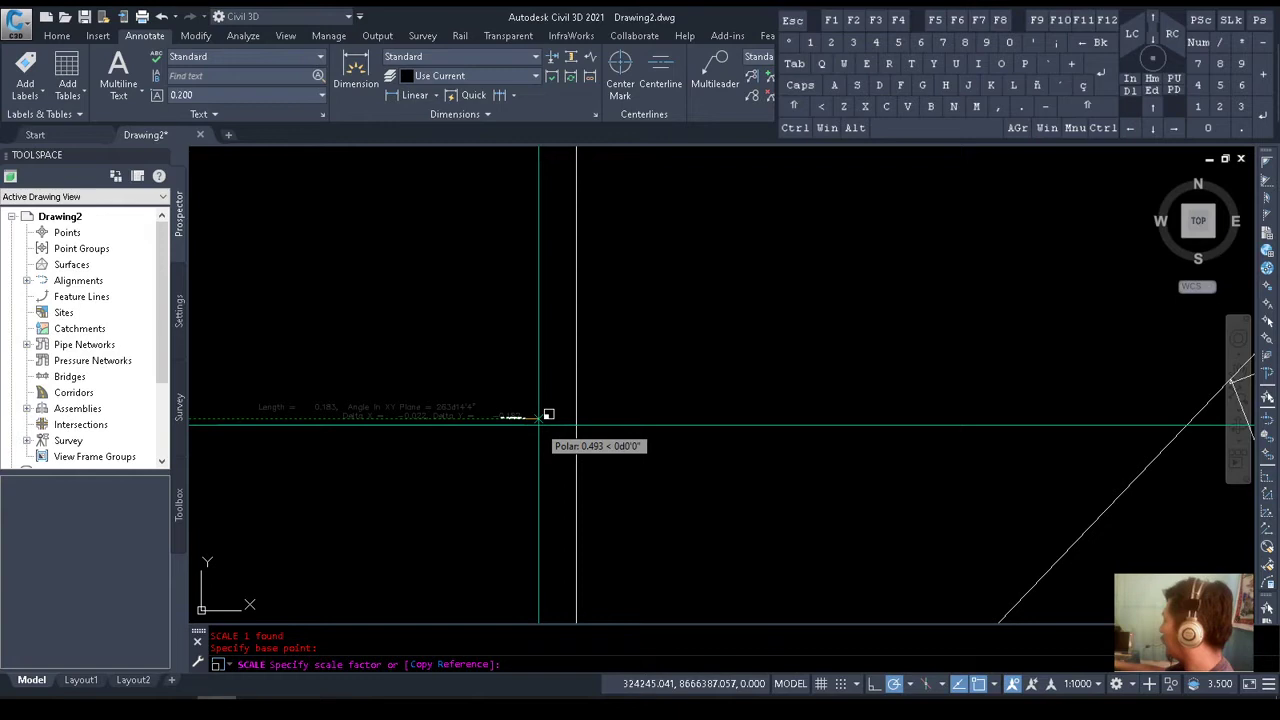
key("space")
scroll(540, 430, "down", 4)
scroll(551, 449, "up", 5)
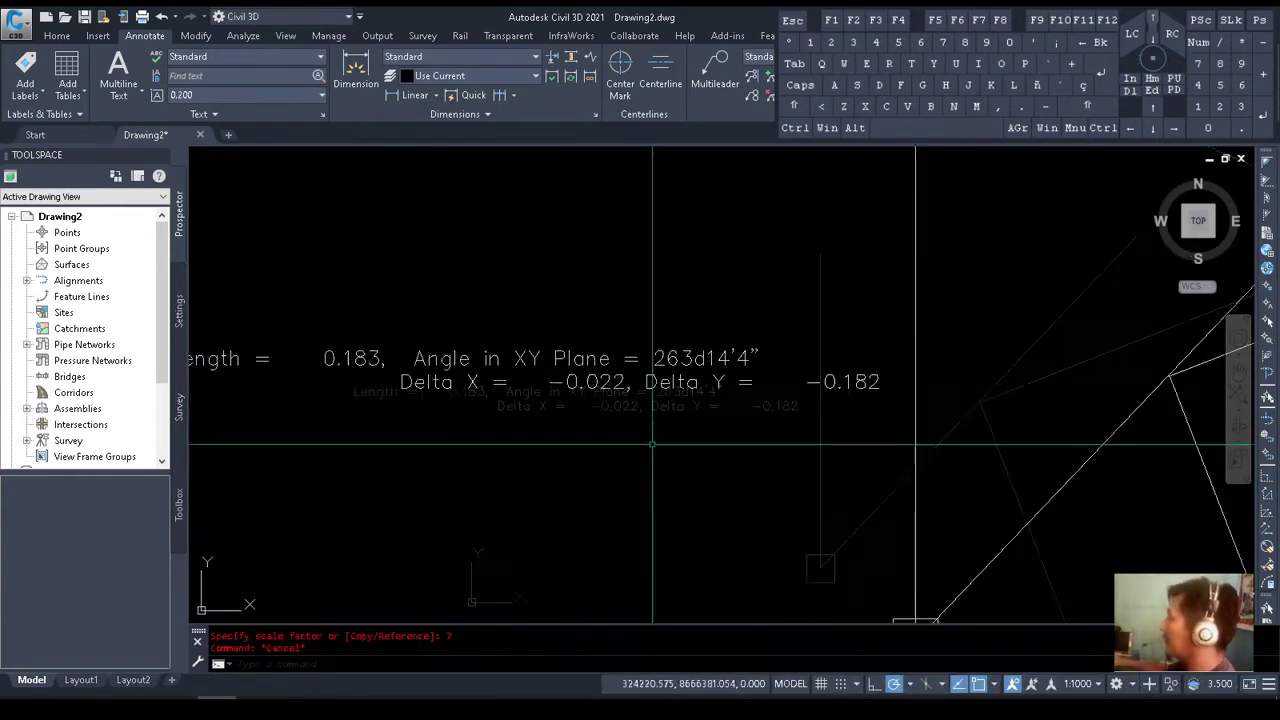
Draw a small rectangle across the length value and a larger one framing the whole closure error text
middle_click_drag(521, 444, 625, 443)
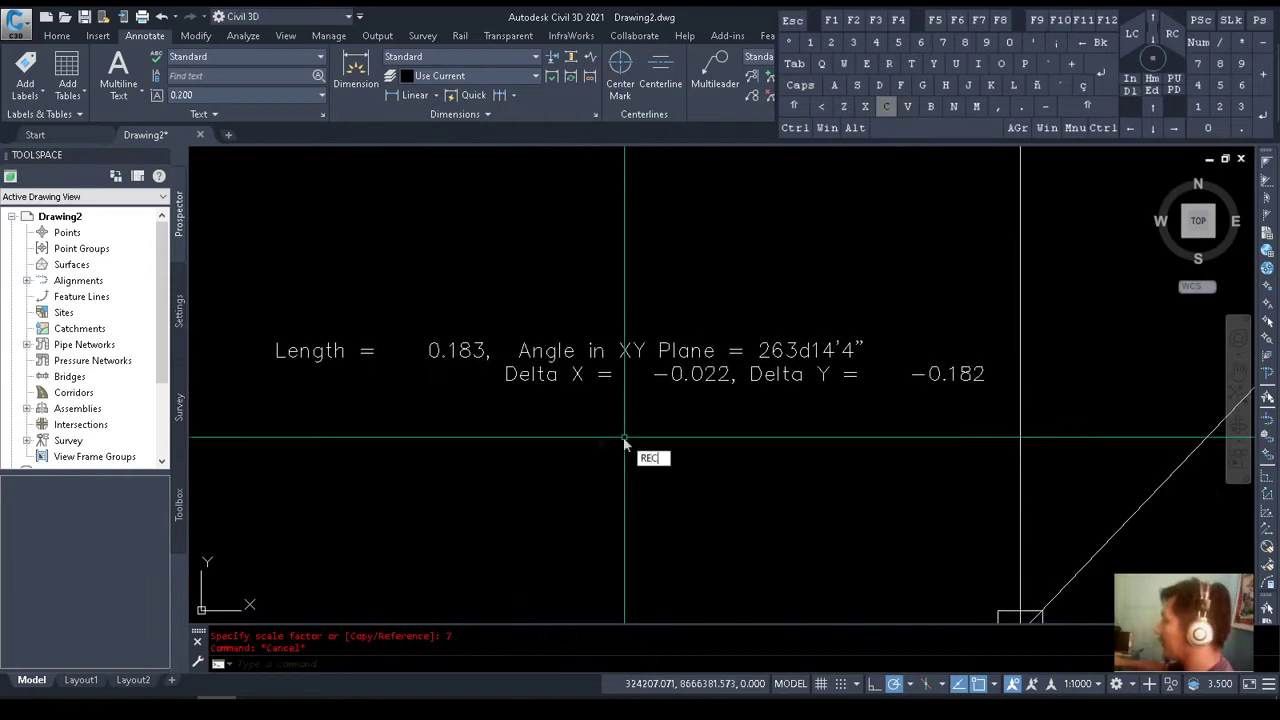
type("rec")
key("space")
left_click(417, 282)
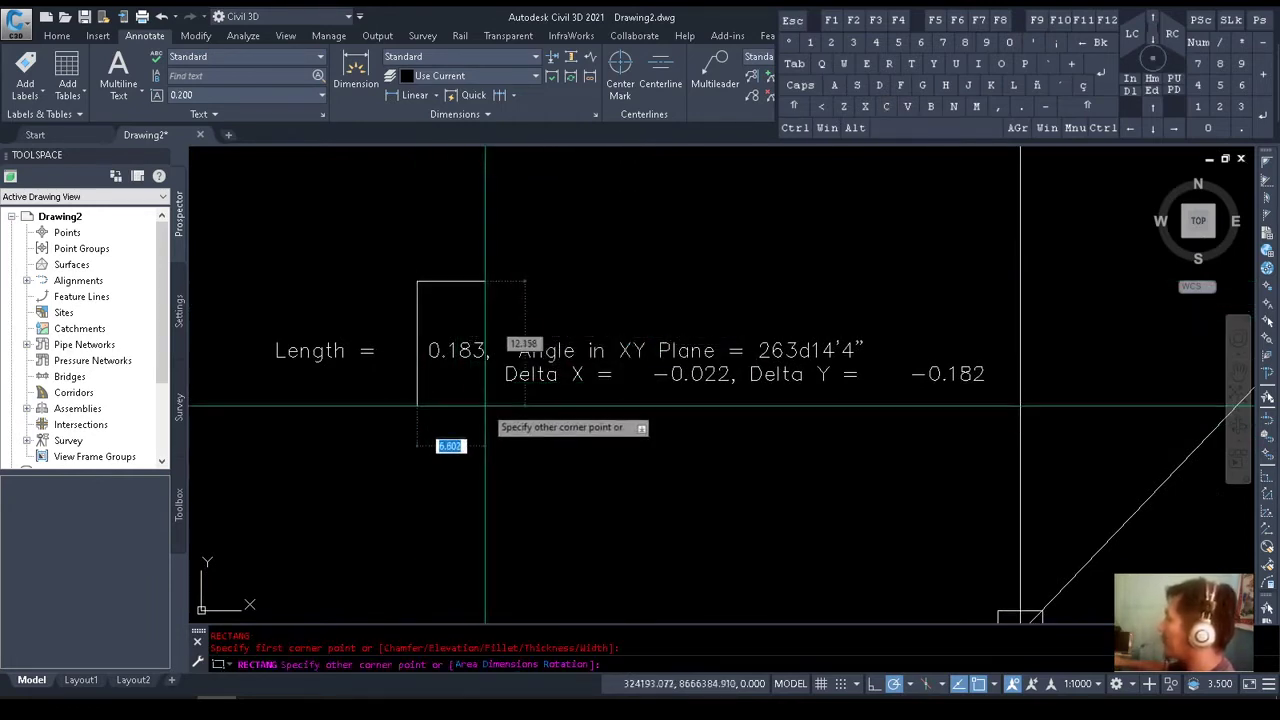
key("Return")
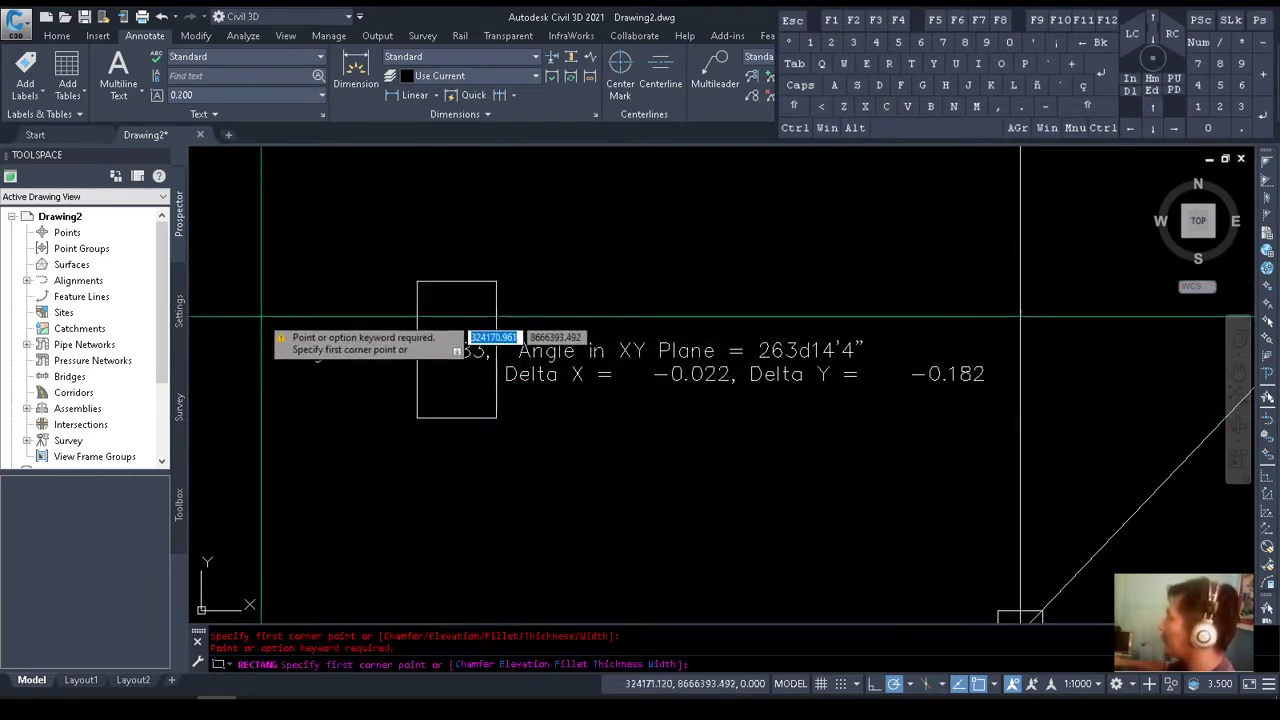
key("Escape")
key("Escape")
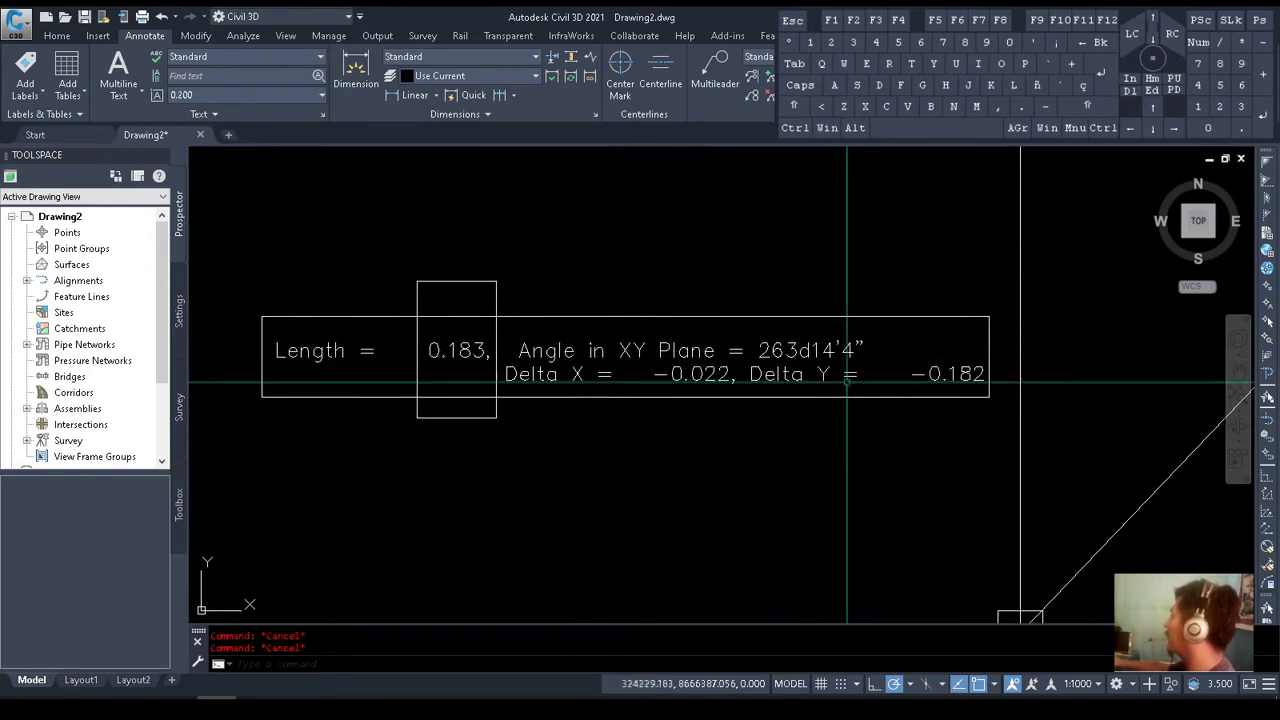
Review the requested error data, initial coordinates task and vertex letters in PRACTICA 01.pdf, and return to the drawing
middle_click_drag(869, 417, 539, 487)
scroll(516, 425, "down", 8)
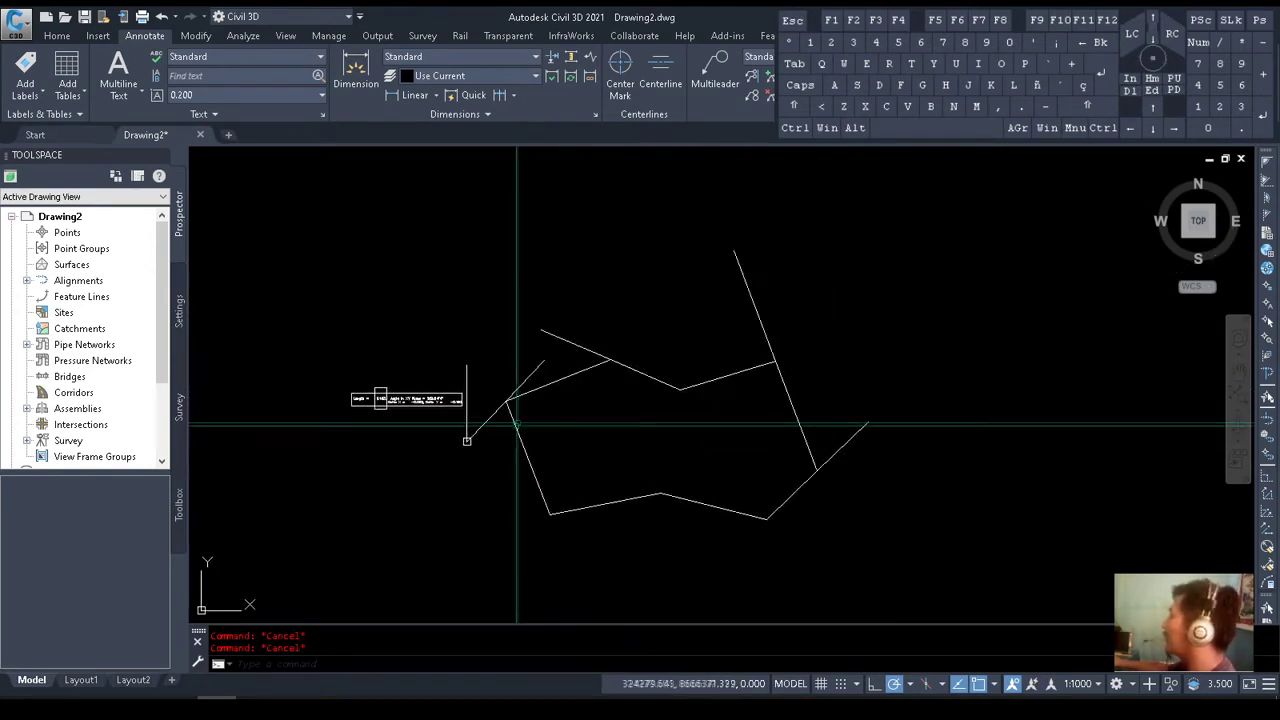
key("alt+Tab")
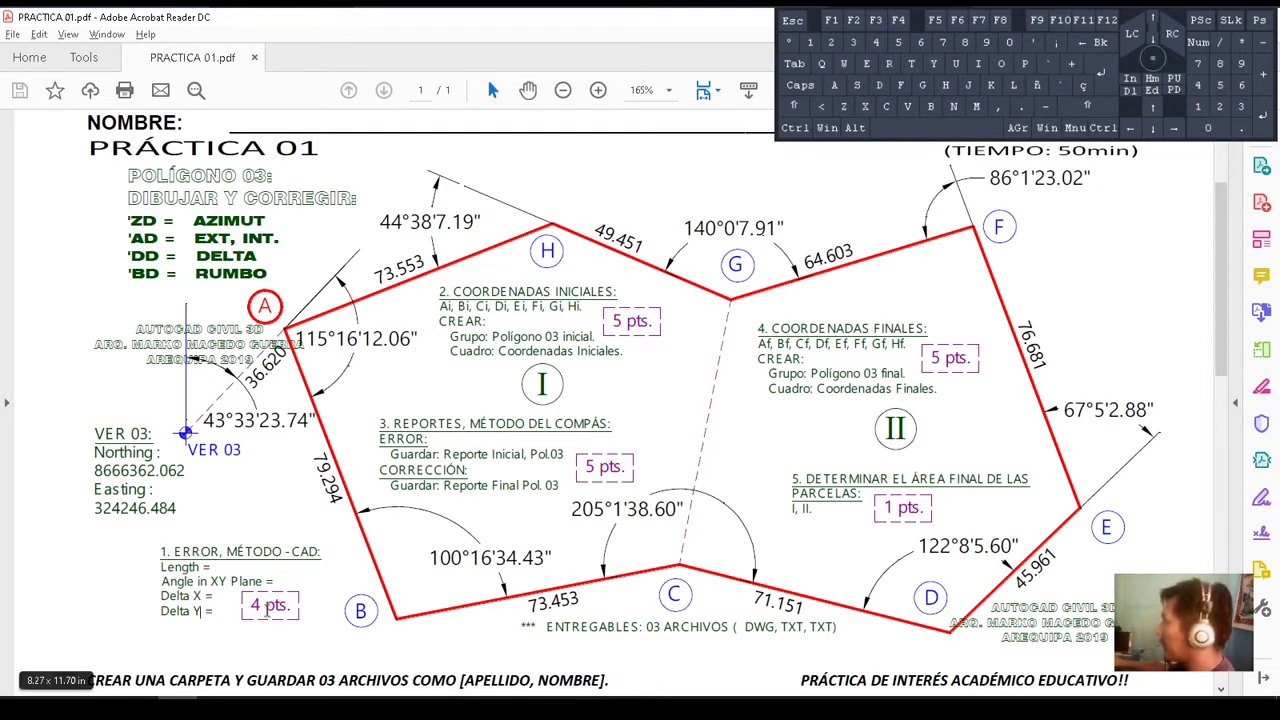
key("alt+Tab")
key("alt+Tab")
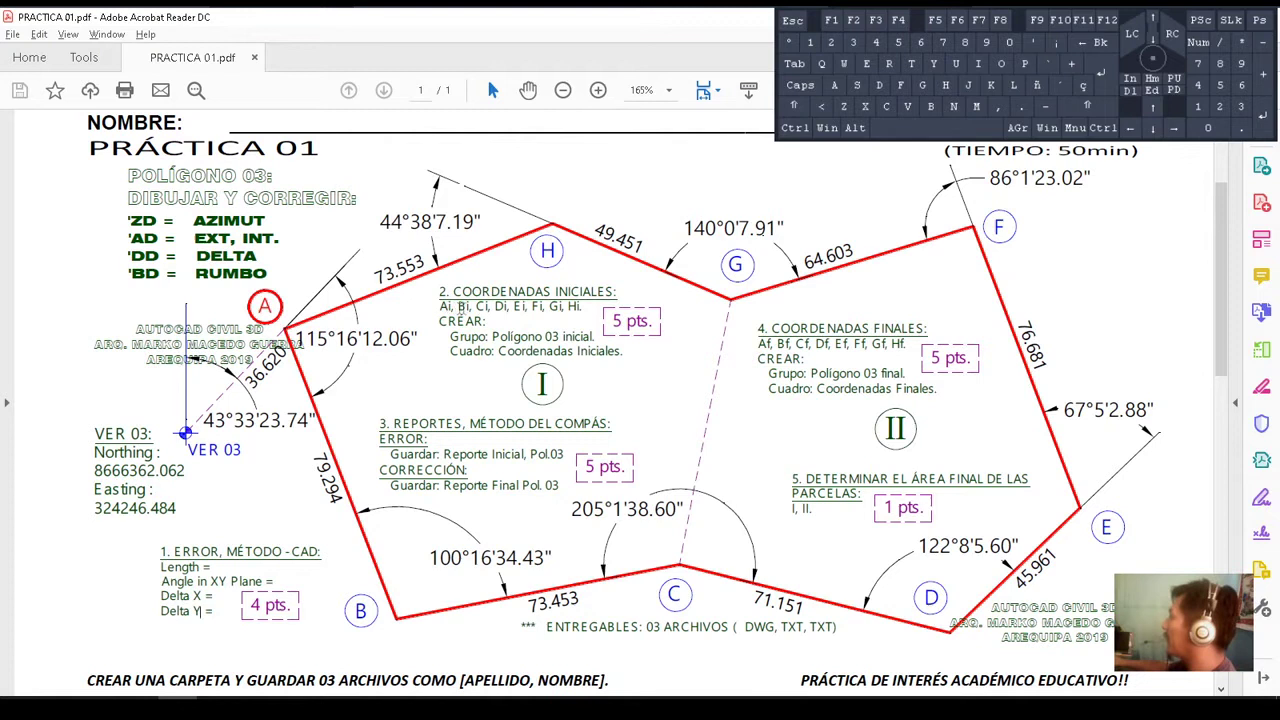
key("alt+Tab")
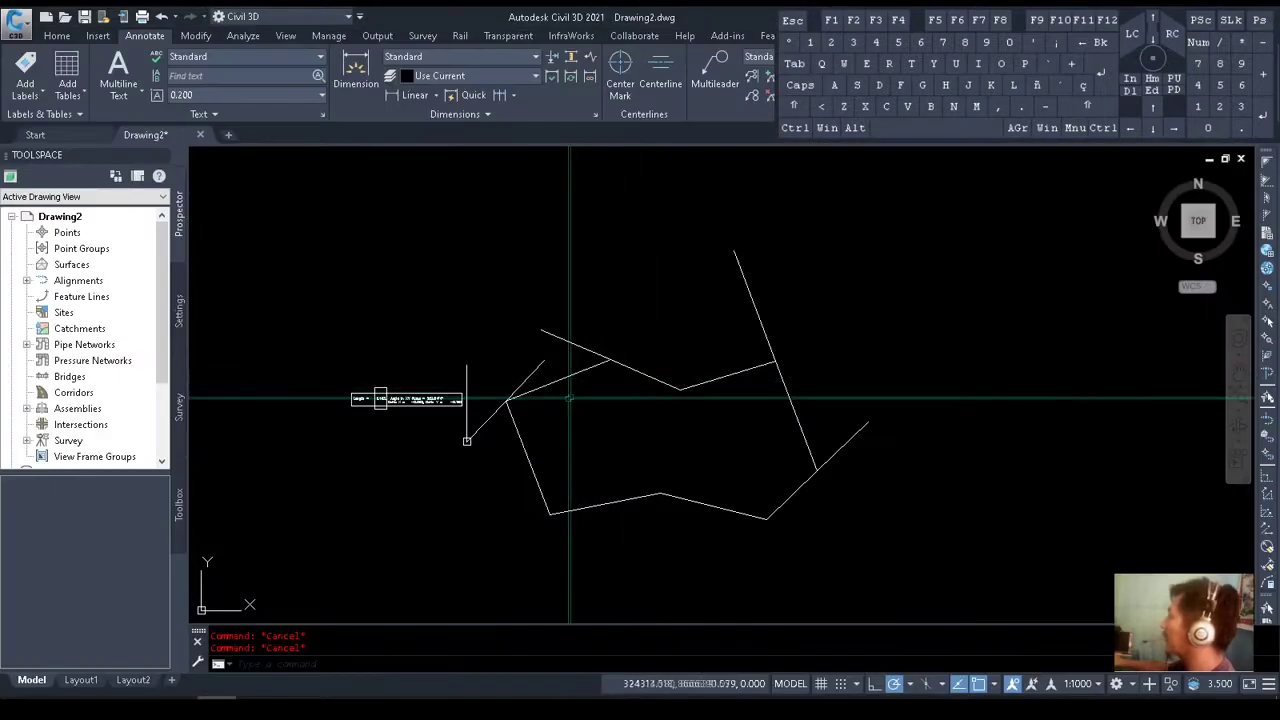
Place the single-line text "A" with no rotation beside vertex A, where the line from VER 03 meets the polygon
scroll(590, 388, "up", 3)
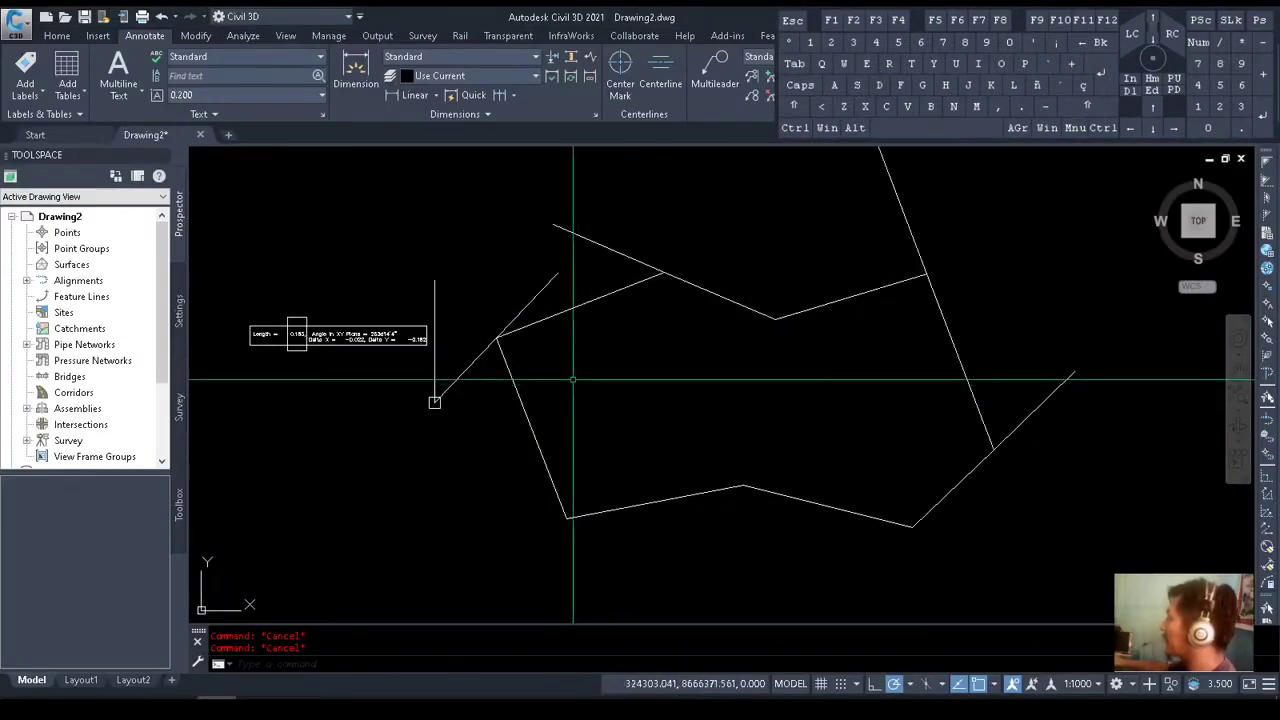
scroll(528, 360, "up", 2)
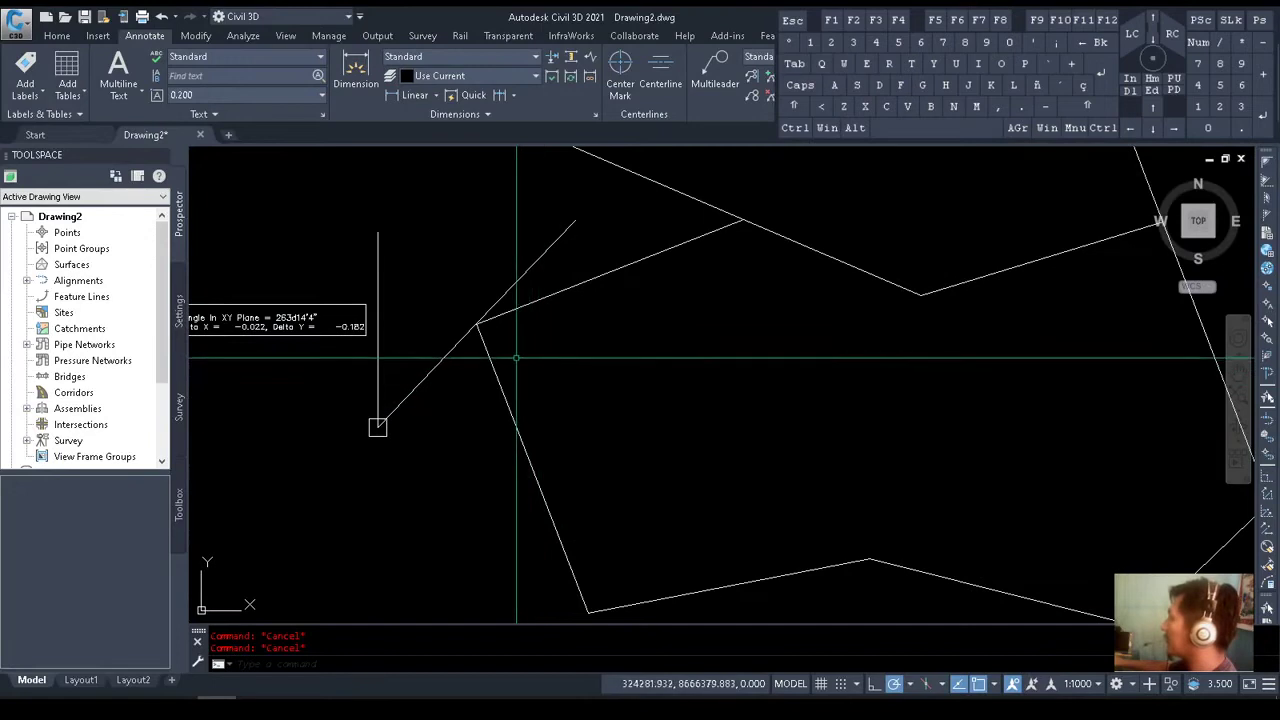
scroll(486, 334, "up", 2)
middle_click_drag(449, 320, 514, 349)
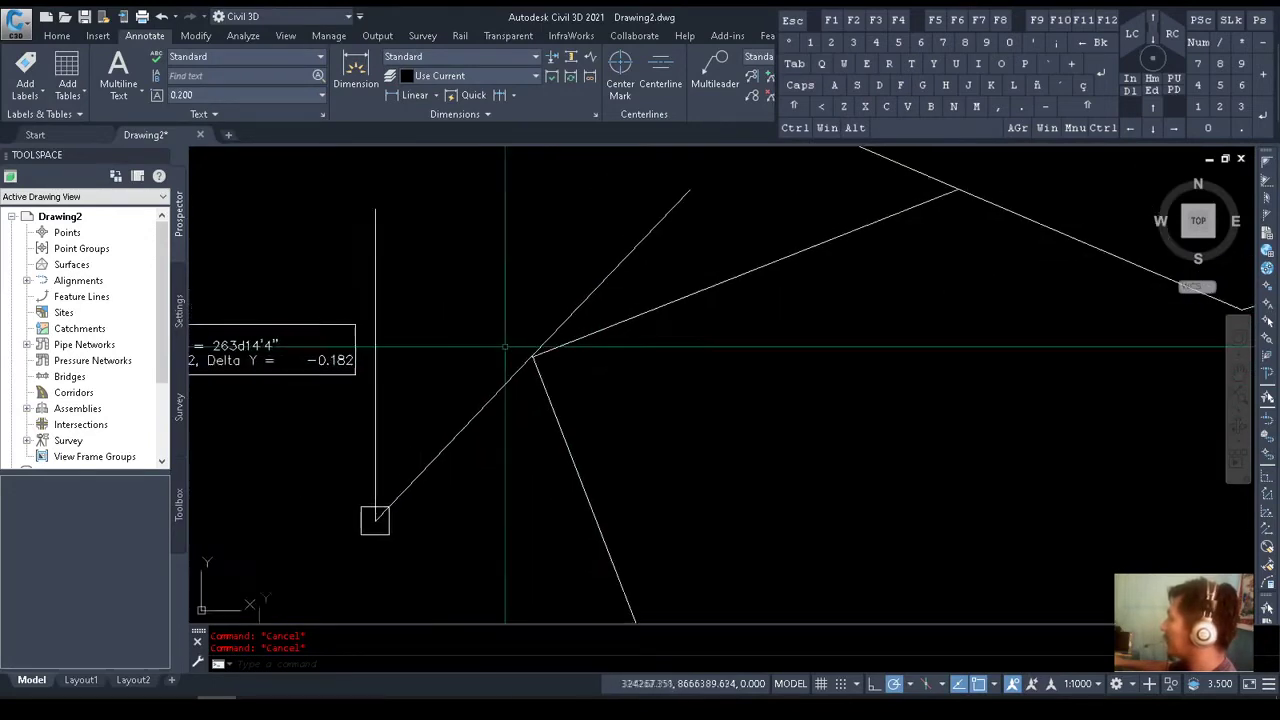
key("Return")
left_click(507, 340)
key("Return")
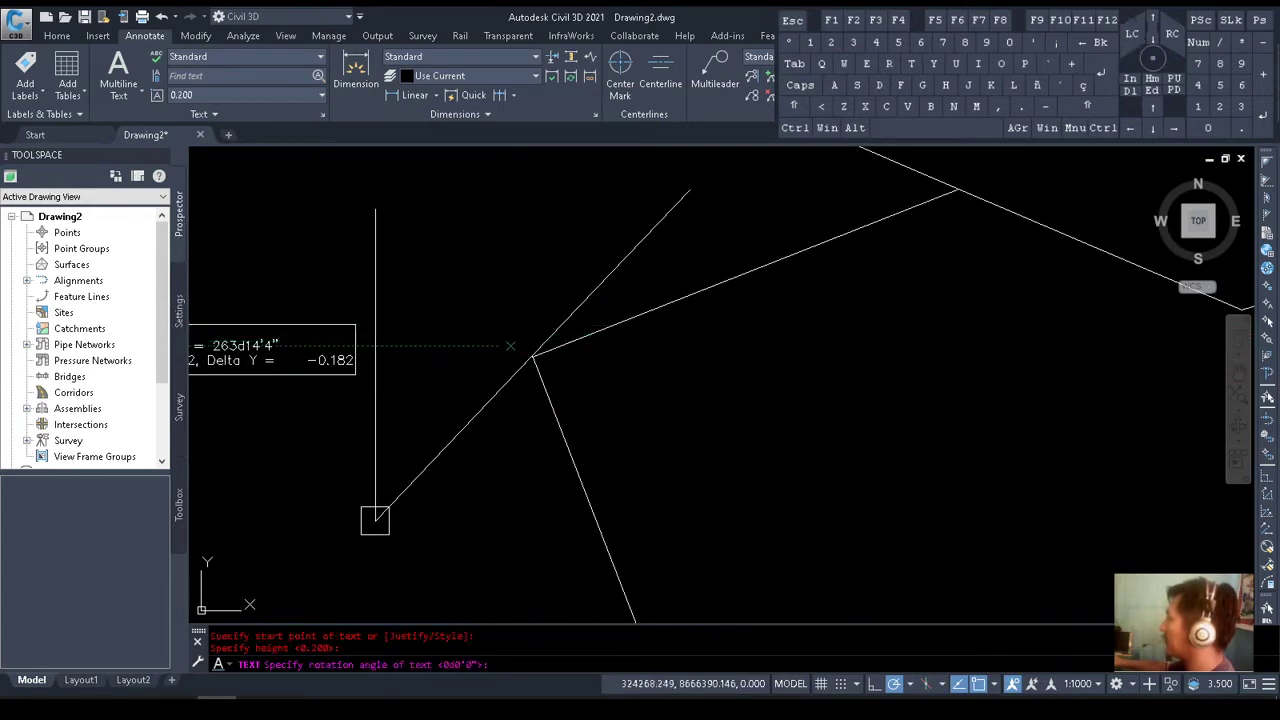
key("Return")
type("A")
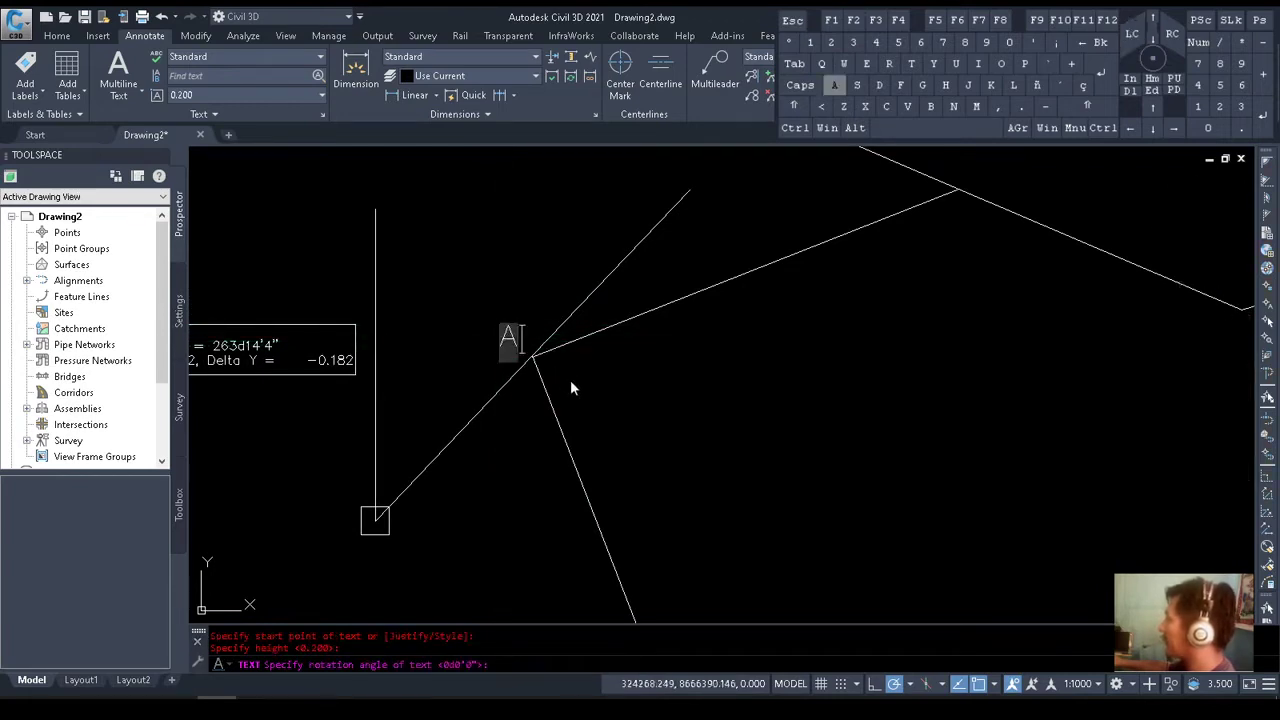
key("Escape")
Copy the "A" label to polygon vertices B, C and D along the lower side
left_click(510, 338)
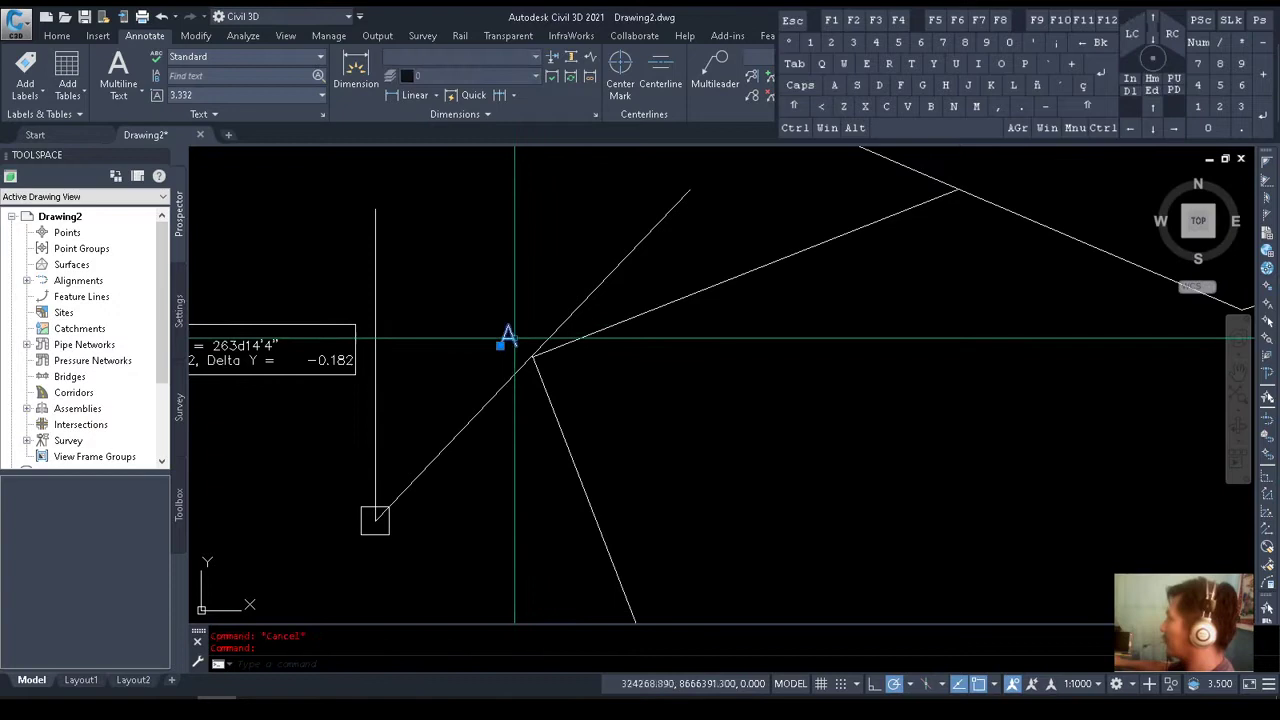
key("space")
left_click(510, 338)
scroll(680, 500, "down", 4)
middle_click_drag(682, 500, 632, 358)
scroll(632, 374, "up", 4)
left_click(631, 514)
middle_click_drag(631, 514, 285, 434)
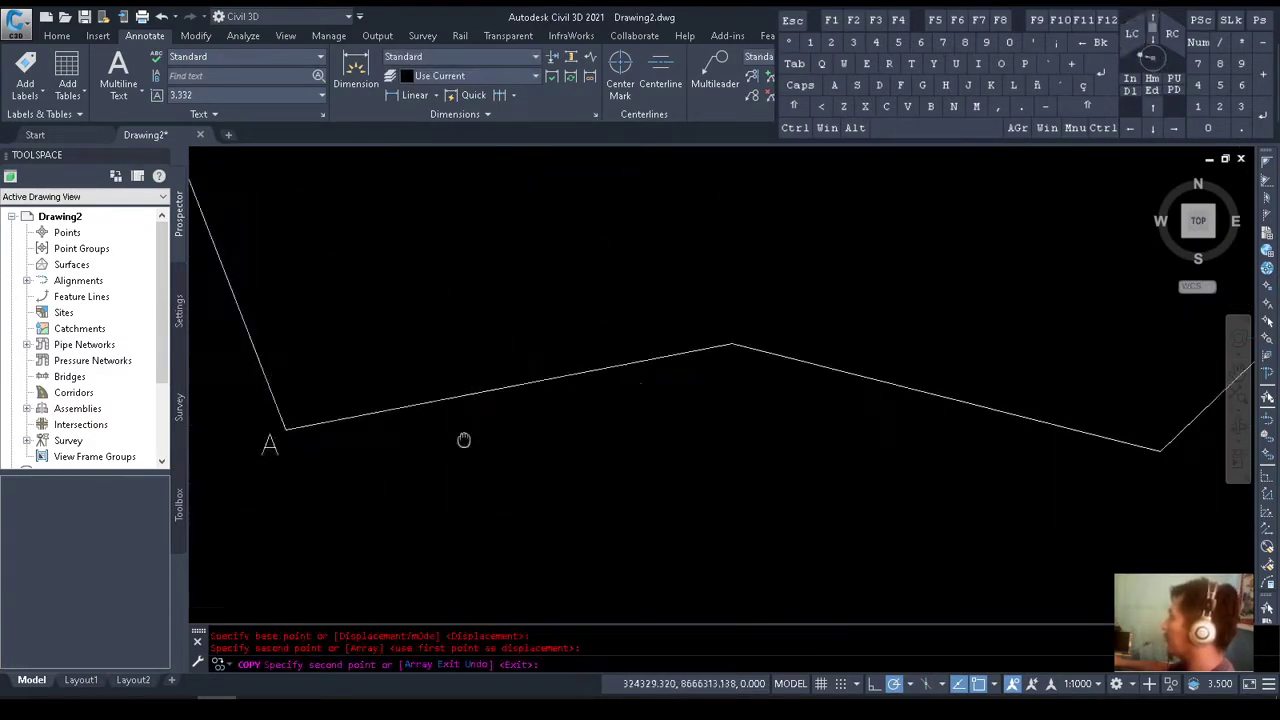
left_click(738, 323)
middle_click_drag(738, 323, 281, 349)
left_click(722, 491)
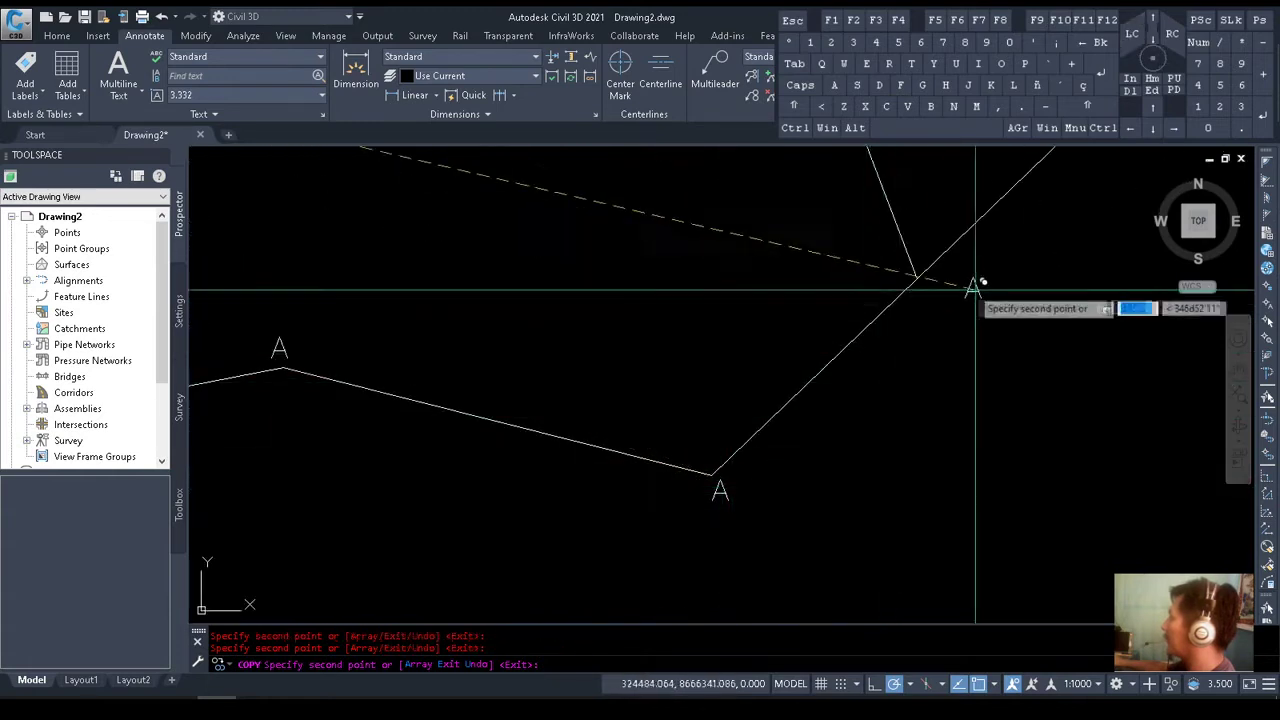
Continue copying the "A" label to vertices E, F, G and H, and end the copy
left_click(939, 286)
middle_click_drag(780, 352, 700, 290)
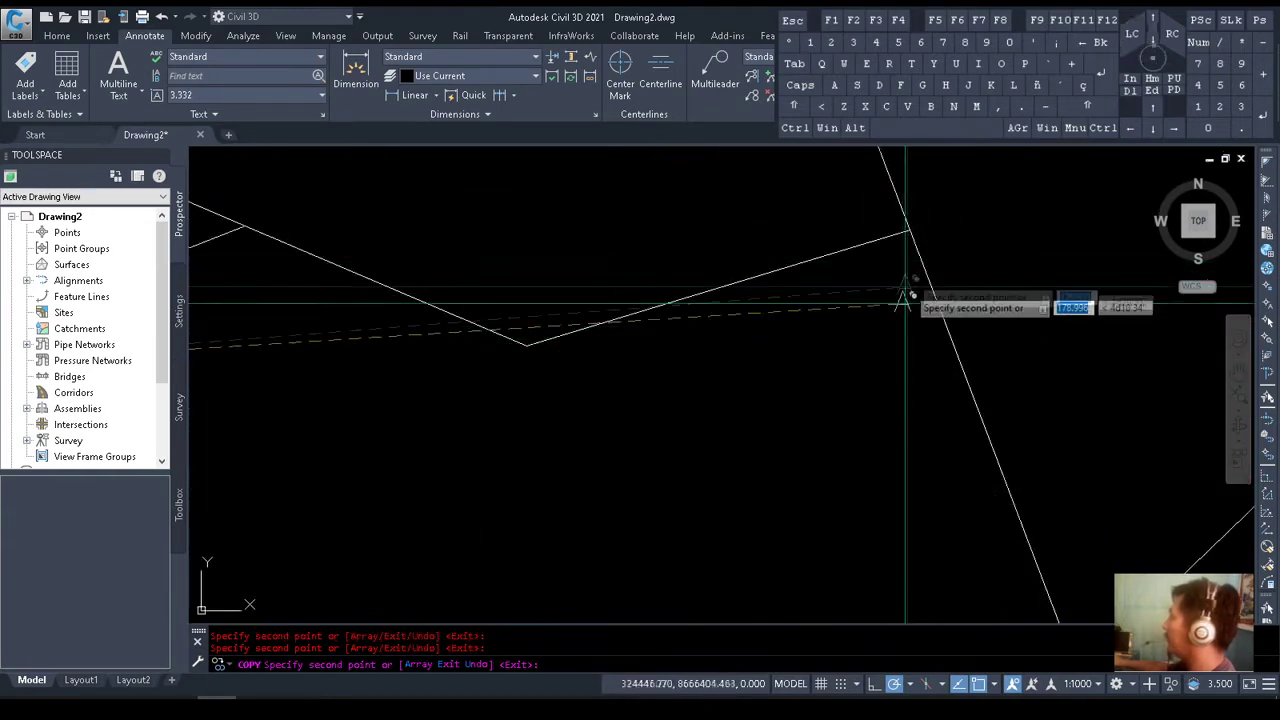
left_click(921, 218)
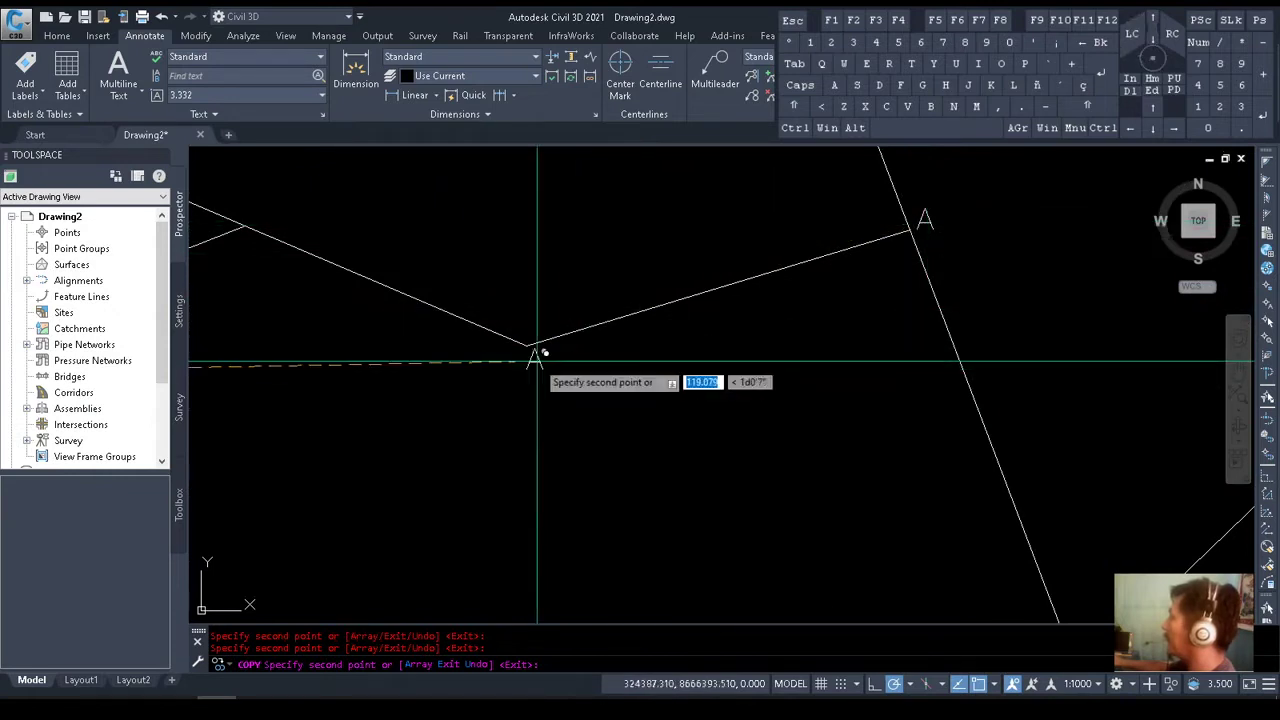
middle_click_drag(500, 371, 747, 502)
left_click(612, 345)
key("Escape")
Change the copied labels at the first two vertices after A to "B" and "C"
scroll(553, 462, "down", 2)
middle_click_drag(553, 461, 626, 343)
scroll(480, 371, "up", 2)
scroll(556, 402, "down", 2)
mouse_move(567, 418)
middle_mouse_down()
mouse_move(560, 329)
mouse_move(570, 369)
middle_mouse_up()
scroll(585, 501, "up", 2)
middle_click_drag(585, 501, 544, 399)
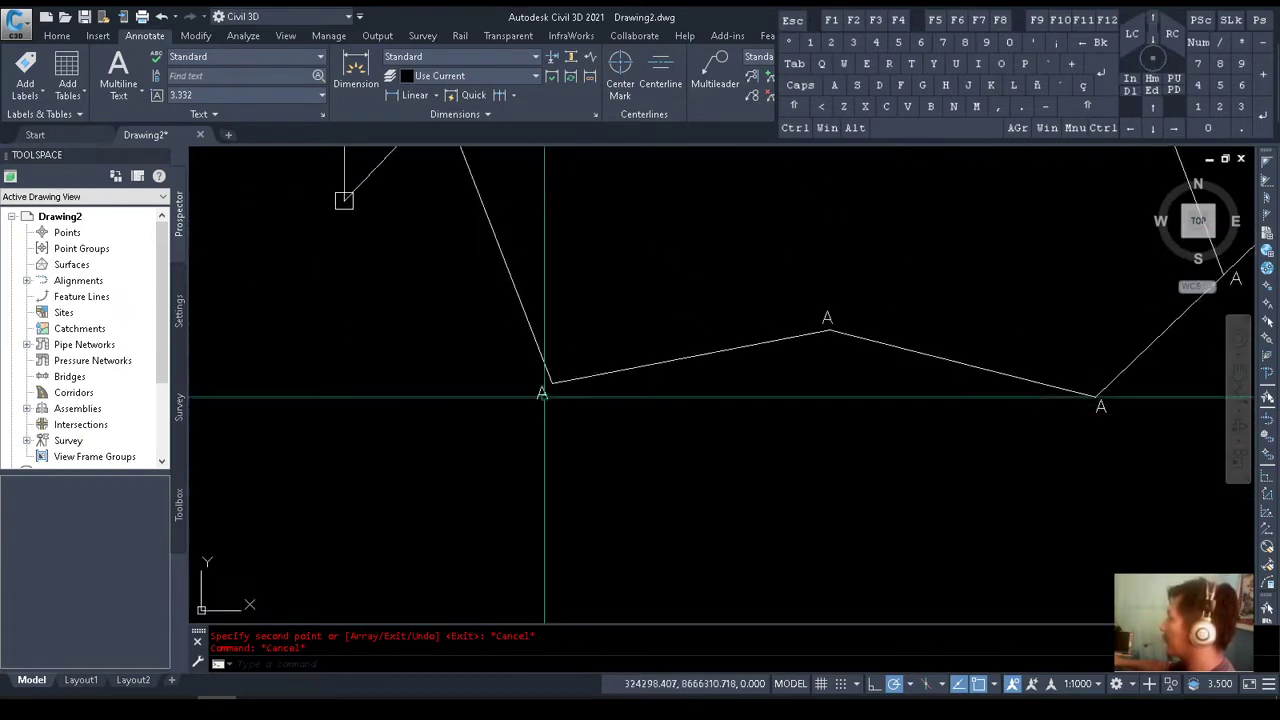
double_click(543, 396)
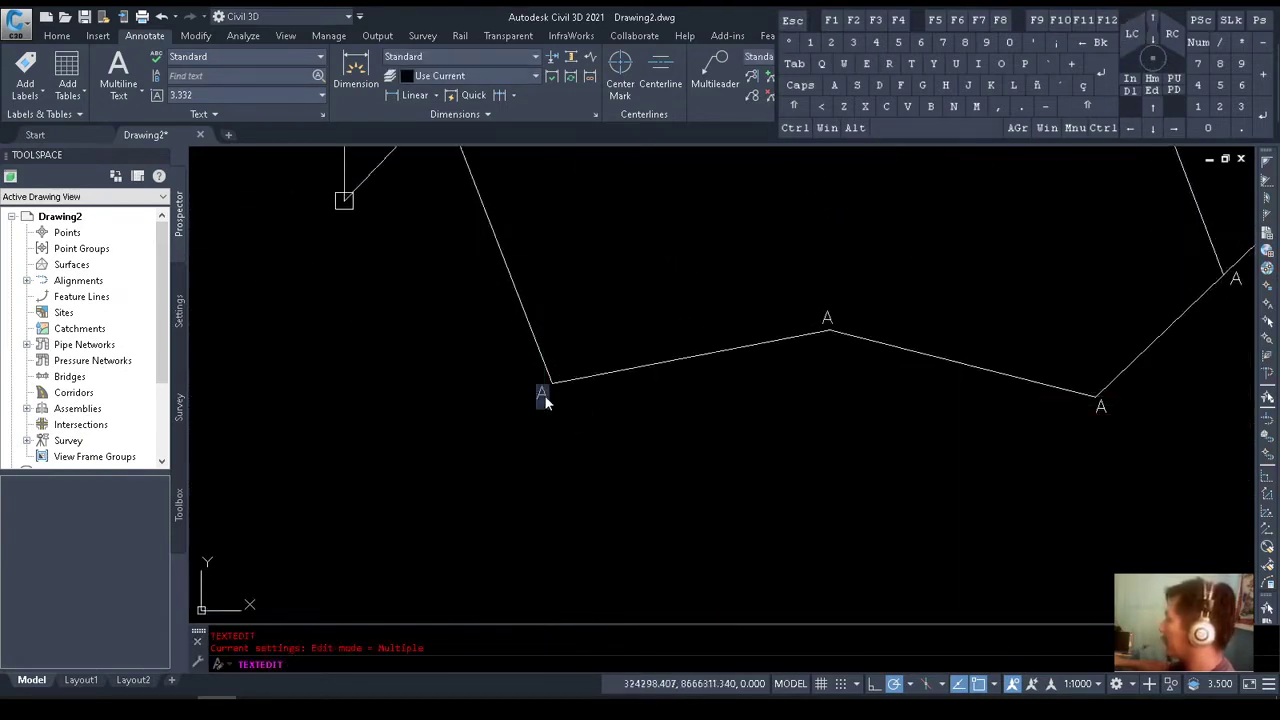
type("B")
key("Return")
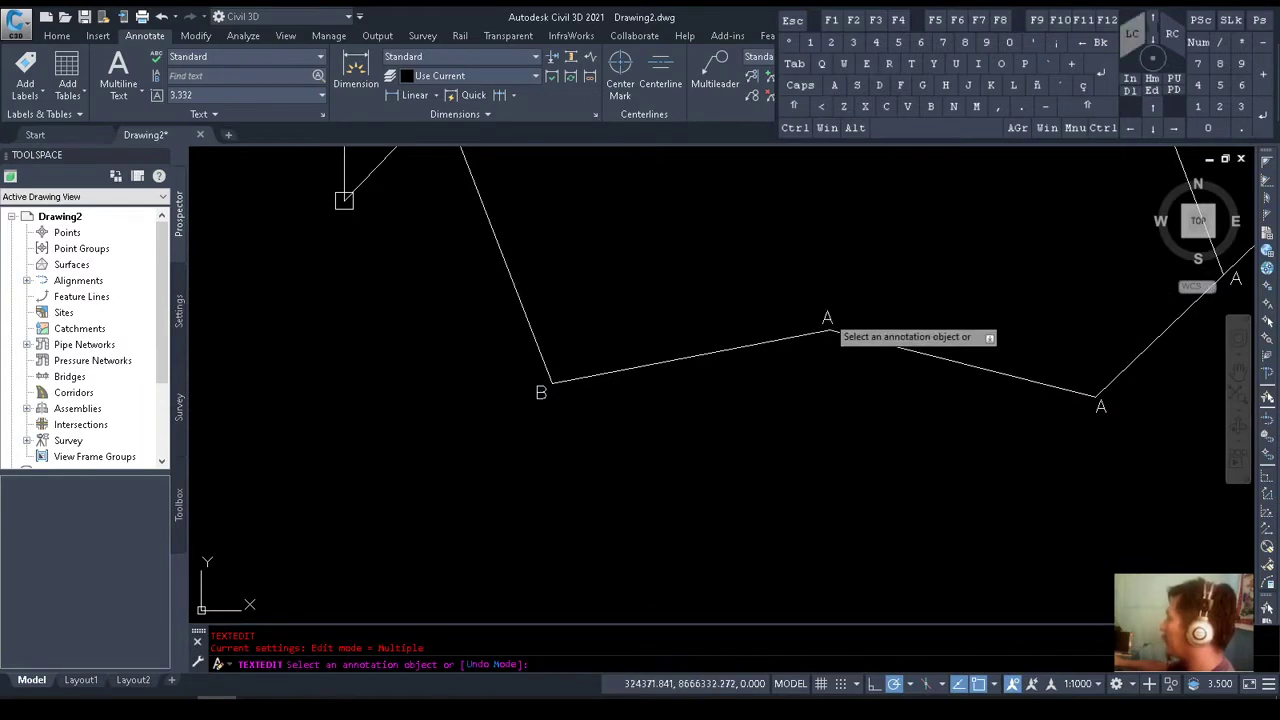
left_click(827, 322)
type("C")
key("Return")
Change the copied labels at the two vertices following C to "D" and "E"
middle_click_drag(930, 445, 430, 477)
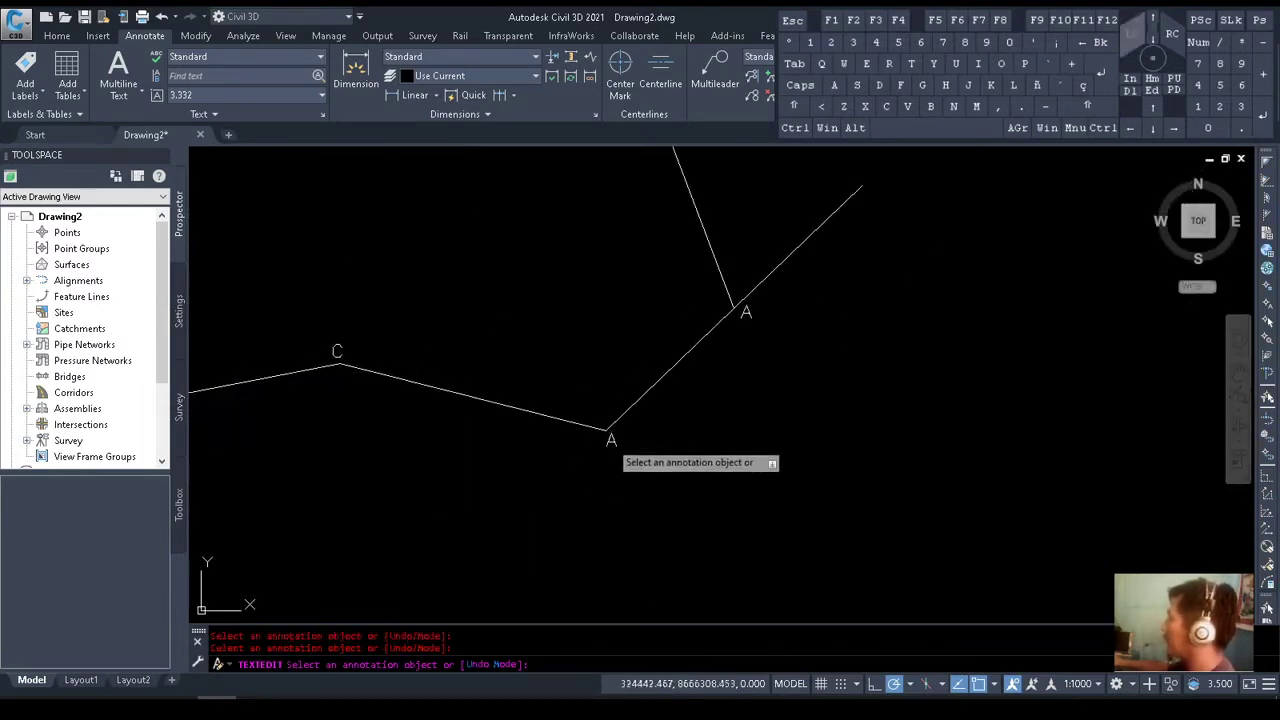
left_click(611, 443)
type("D")
key("Return")
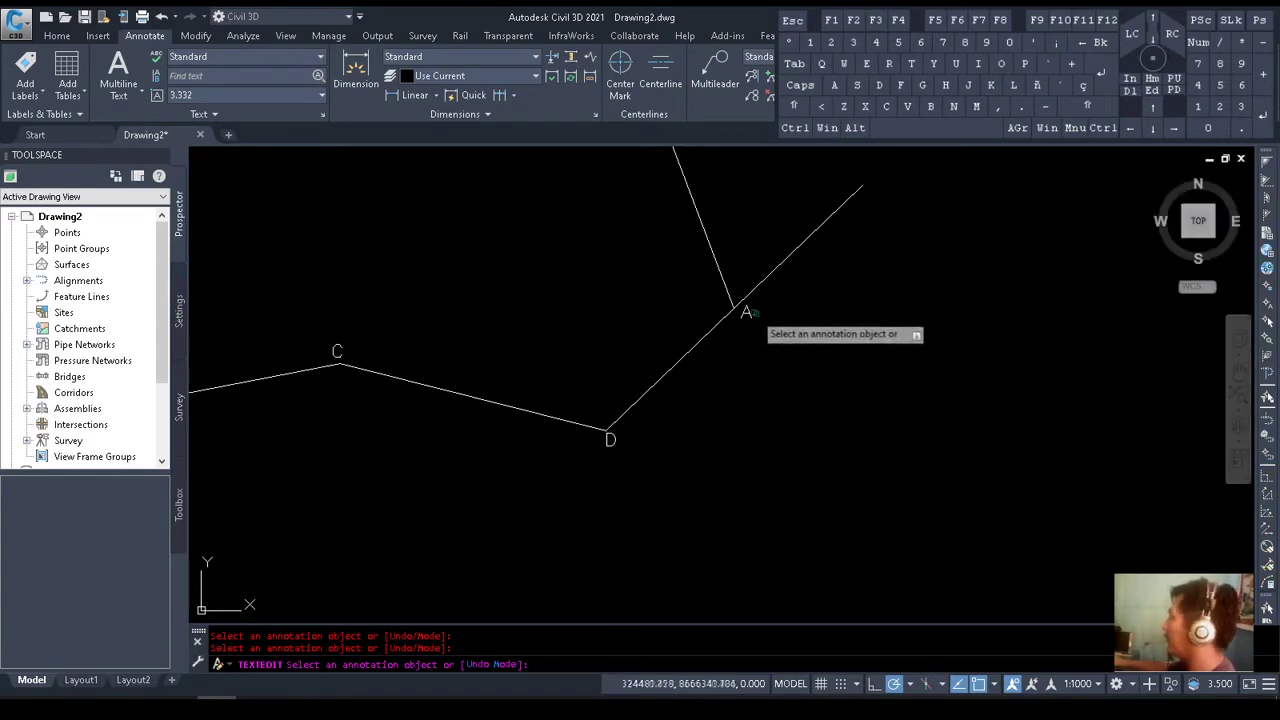
left_click(747, 316)
type("E")
key("Return")
Change the three remaining copied labels along the upper side to "F", "G" and "H", and end text editing
middle_click_drag(619, 254, 750, 532)
left_click(769, 306)
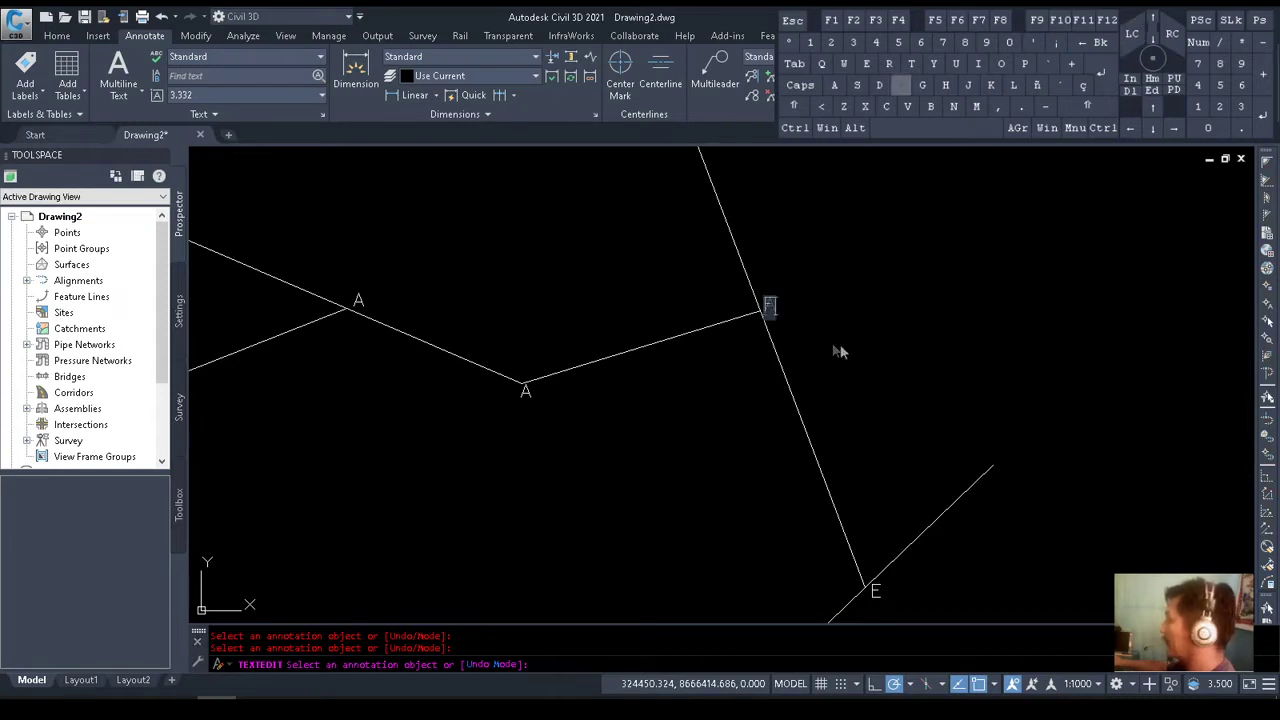
key("Return")
left_click(527, 400)
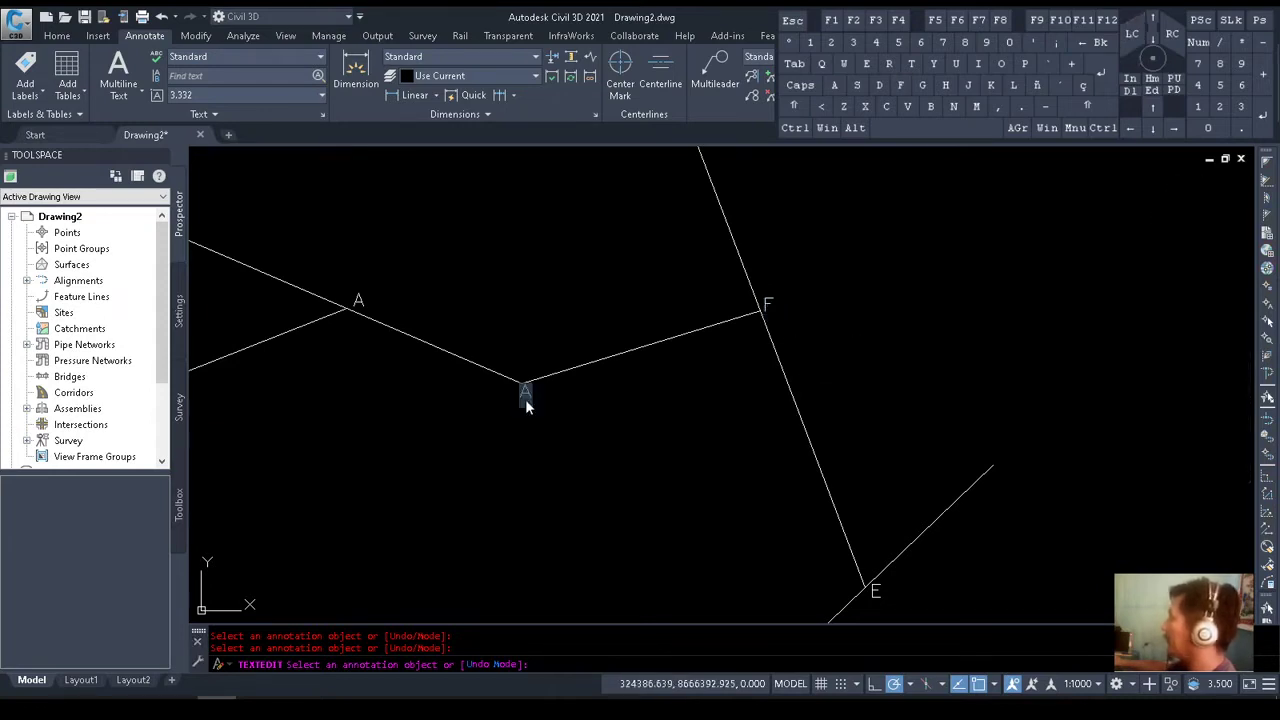
key("Return")
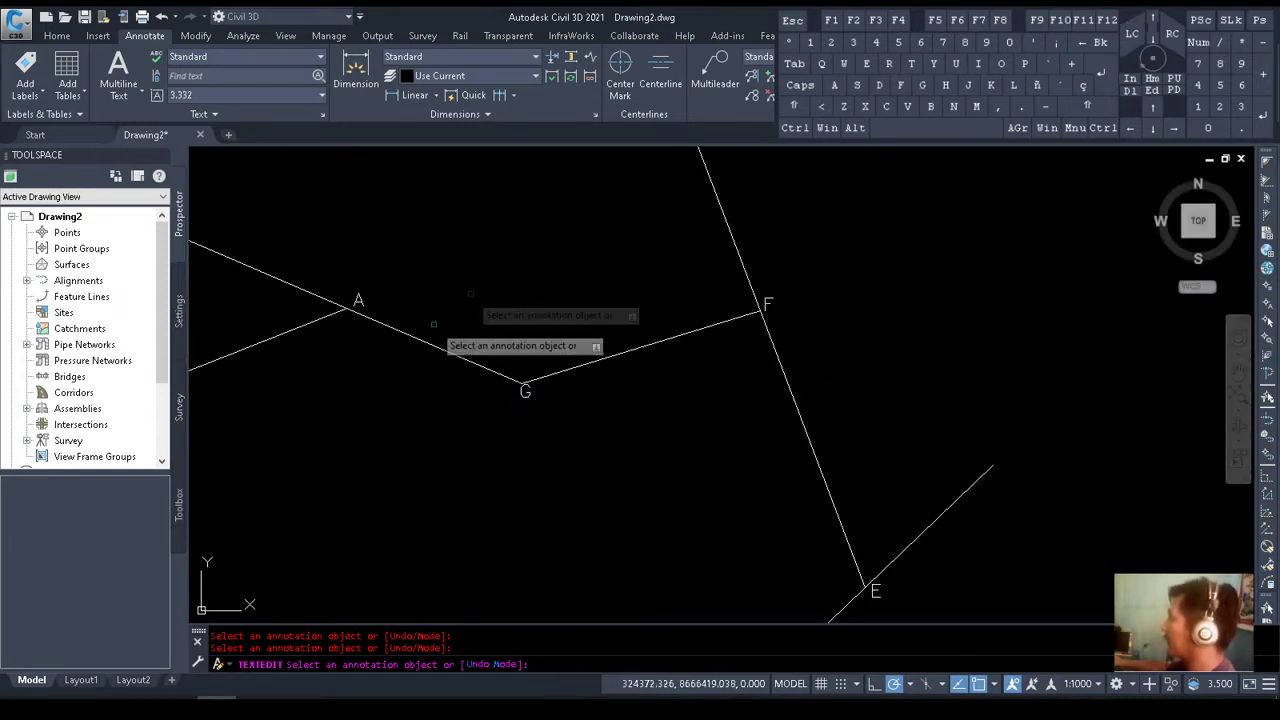
left_click(358, 302)
type("H")
key("Return")
key("Escape")
key("Escape")
Erase the short closure error line between vertex A and the loose end of side HA
scroll(544, 325, "down", 3)
scroll(631, 334, "up", 2)
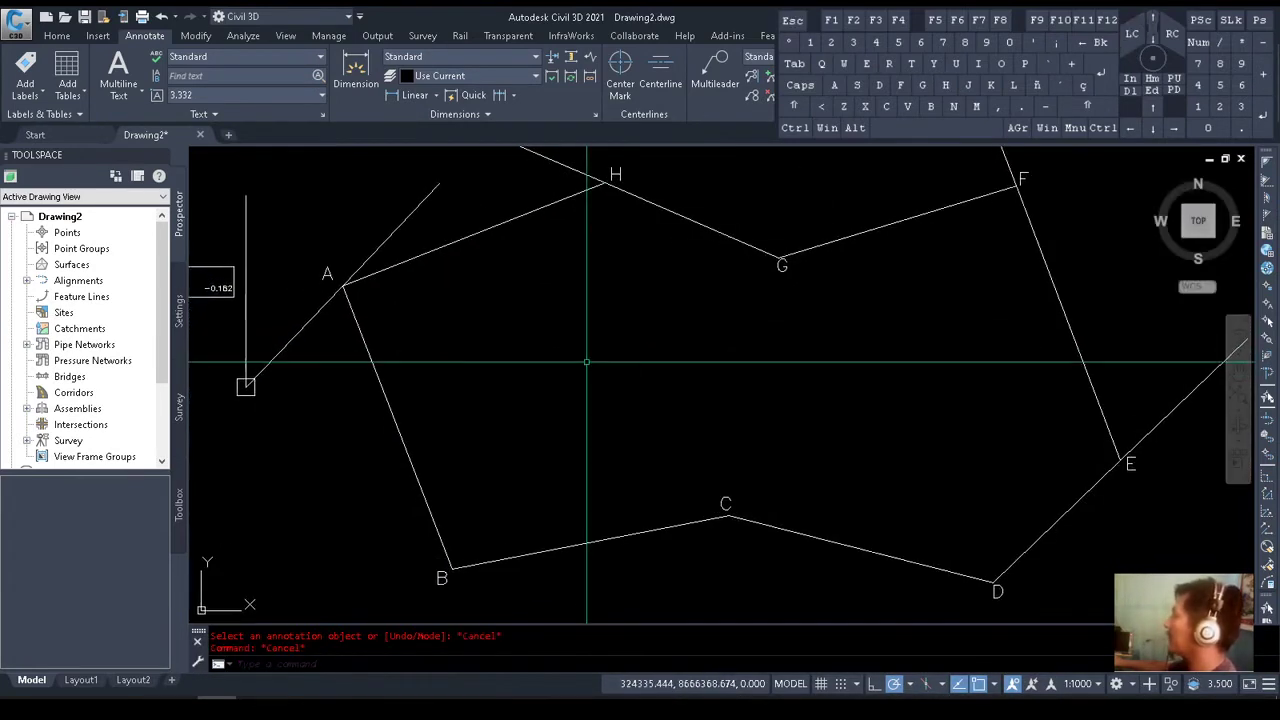
scroll(371, 286, "up", 4)
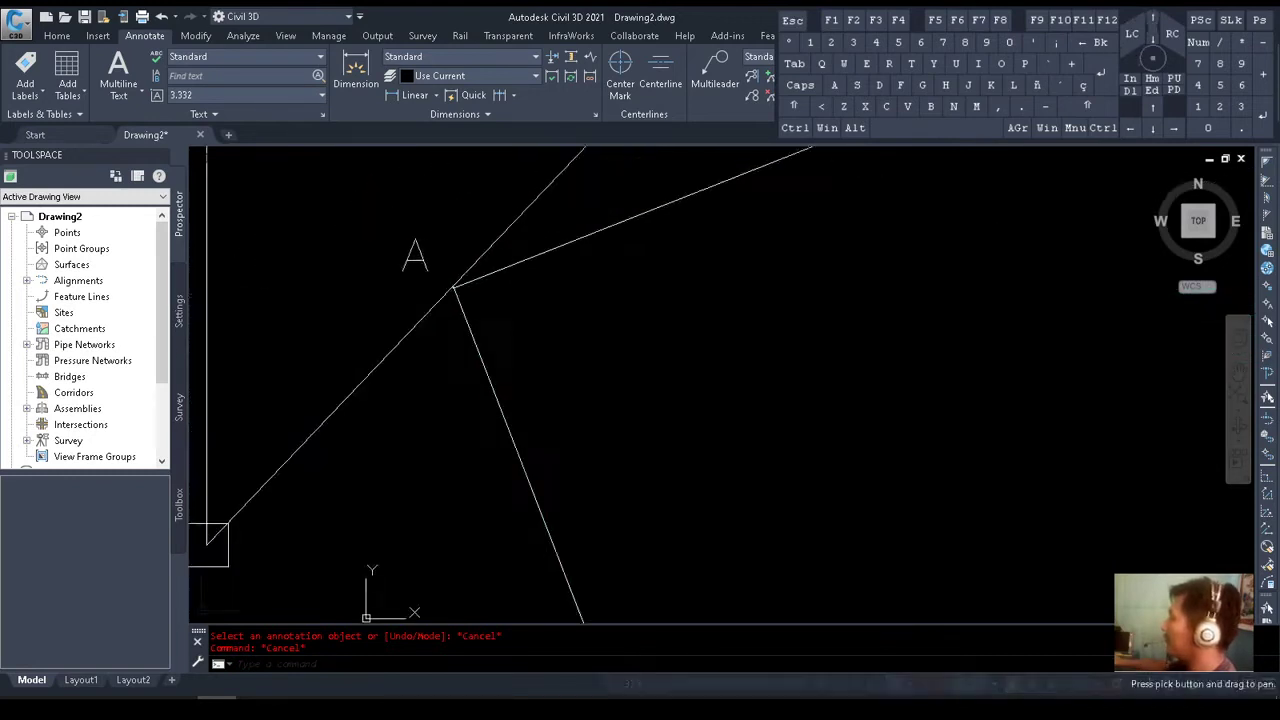
scroll(470, 290, "up", 3)
mouse_move(640, 300)
middle_mouse_down()
mouse_move(531, 394)
mouse_move(612, 320)
middle_mouse_up()
left_click(596, 320)
key("Delete")
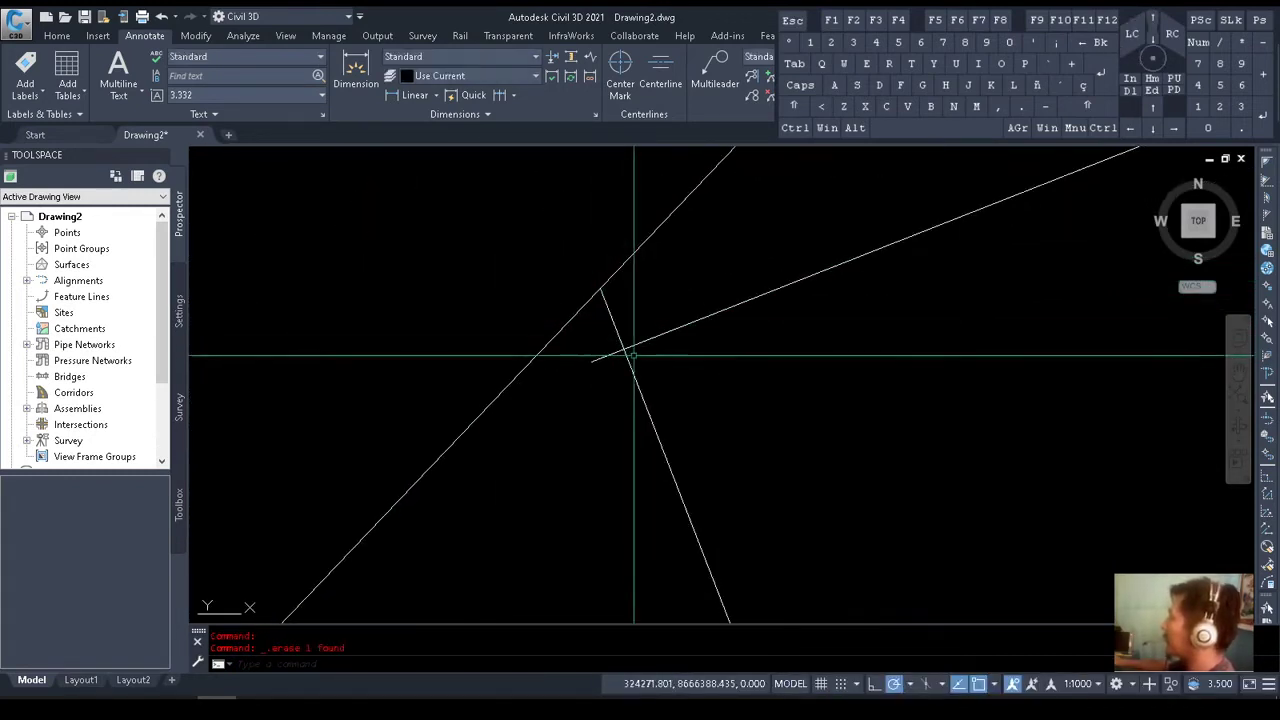
middle_click_drag(675, 375, 641, 413)
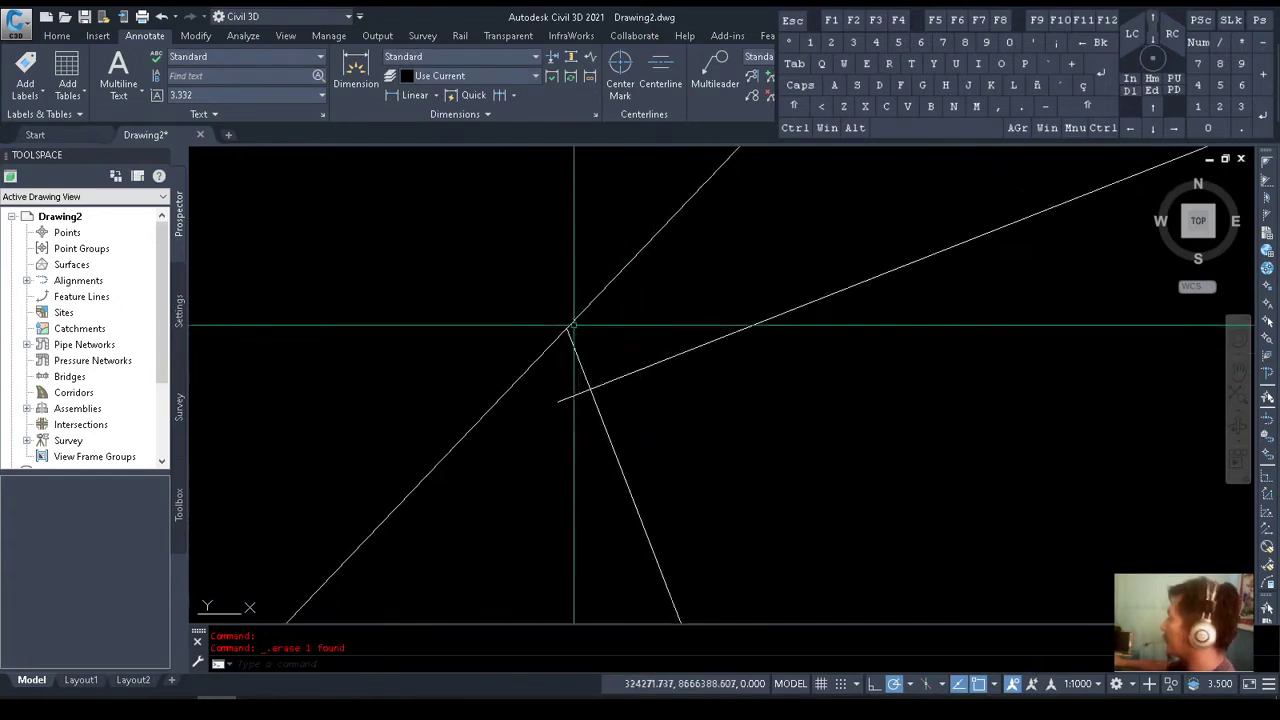
left_click(655, 364)
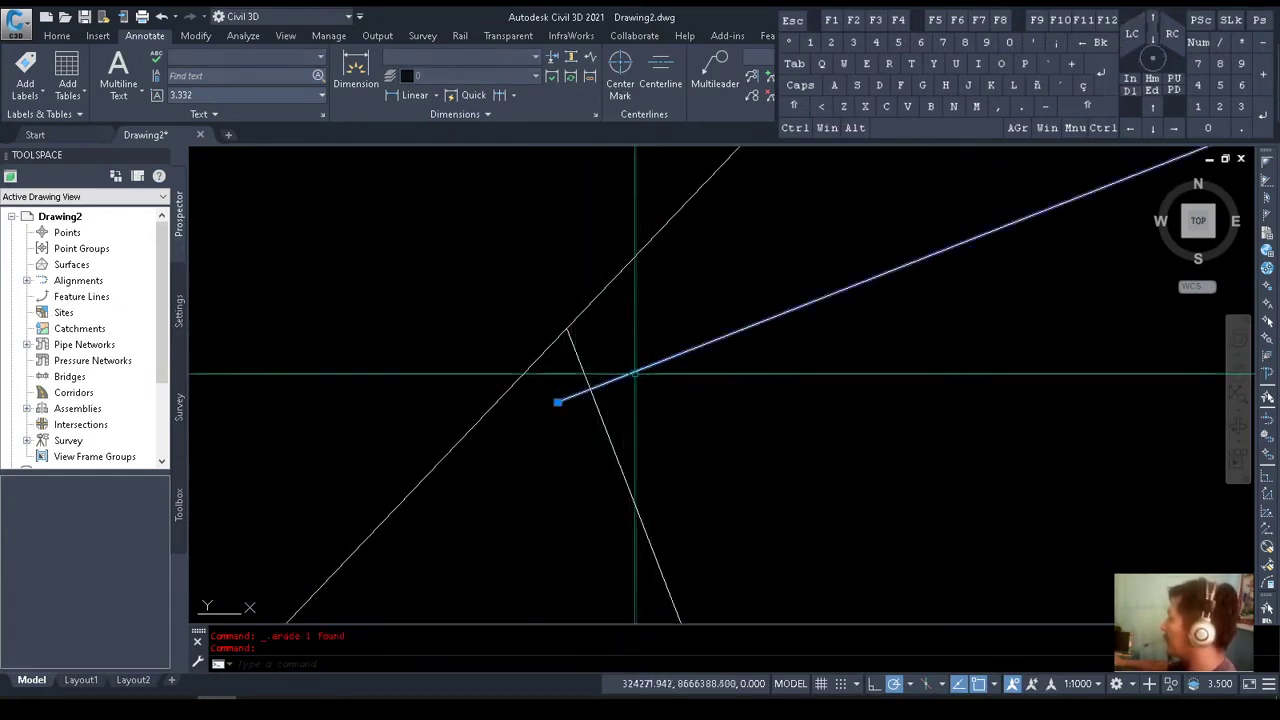
key("Escape")
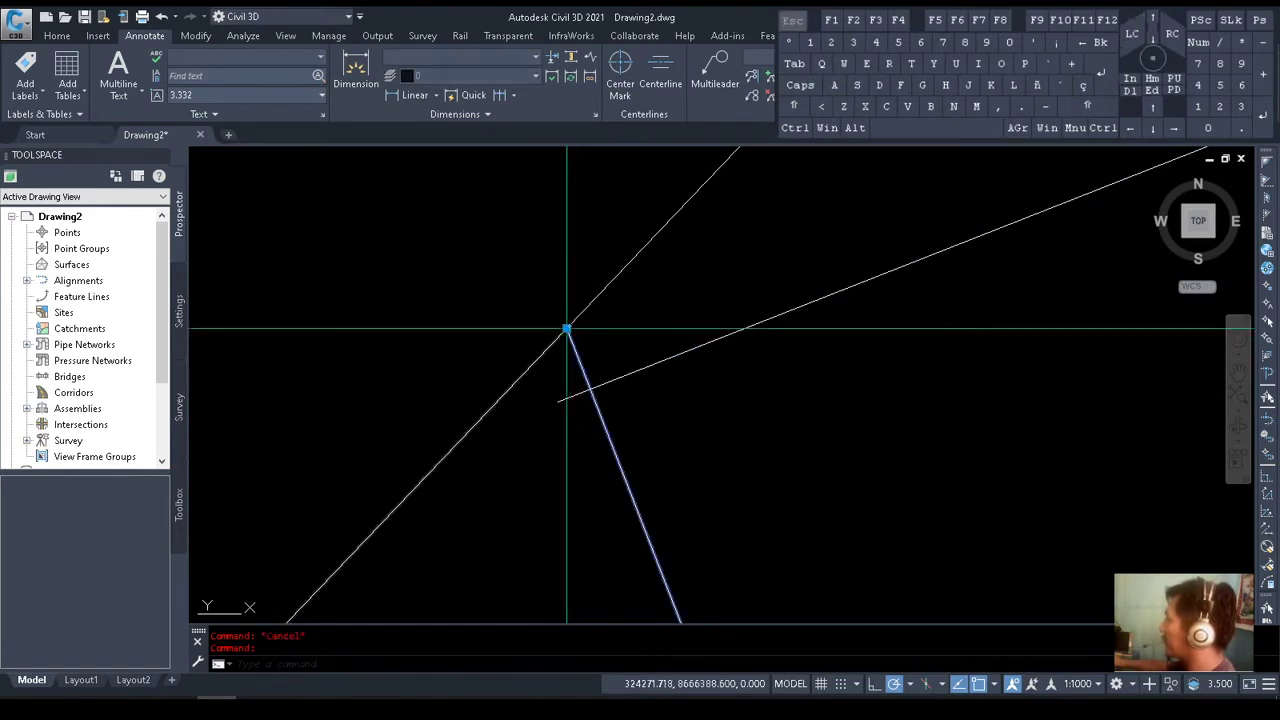
middle_click_drag(561, 327, 653, 374)
Create a manual point at vertex A with the description "Ai", accepting the default 0.000 m elevation
left_click(66, 37)
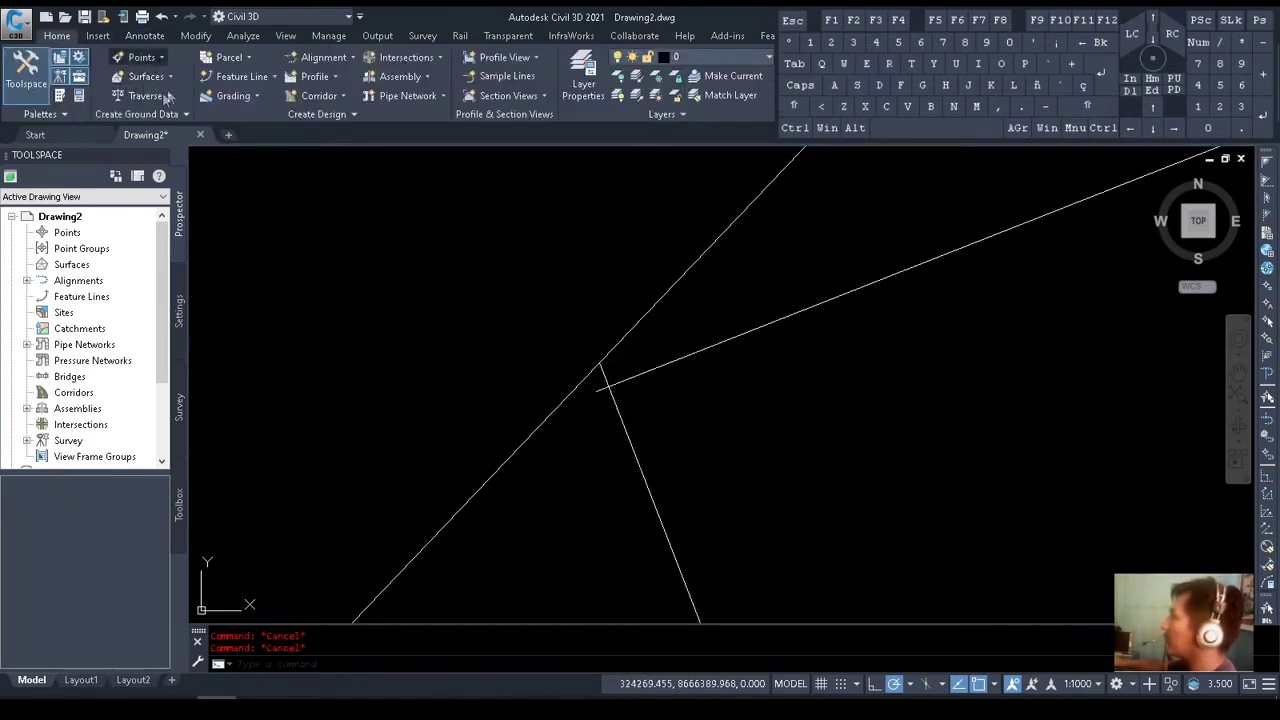
left_click(140, 57)
left_click(344, 208)
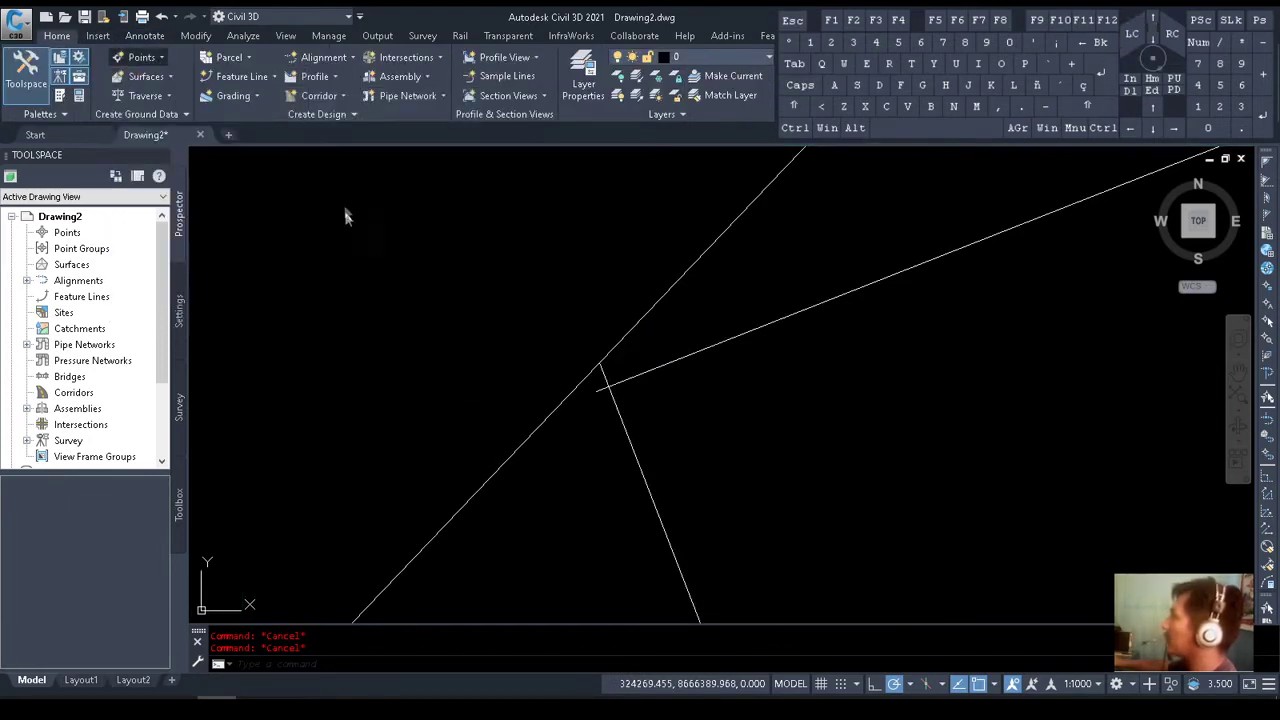
left_click(37, 44)
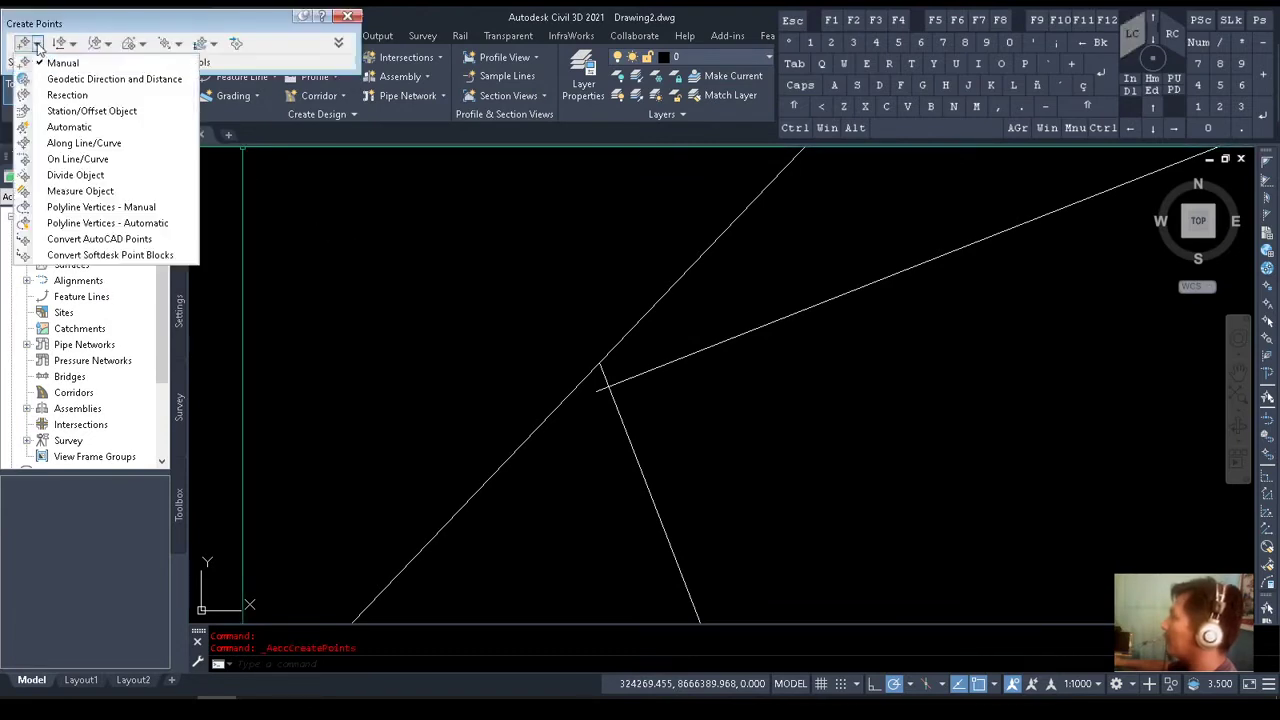
left_click(72, 64)
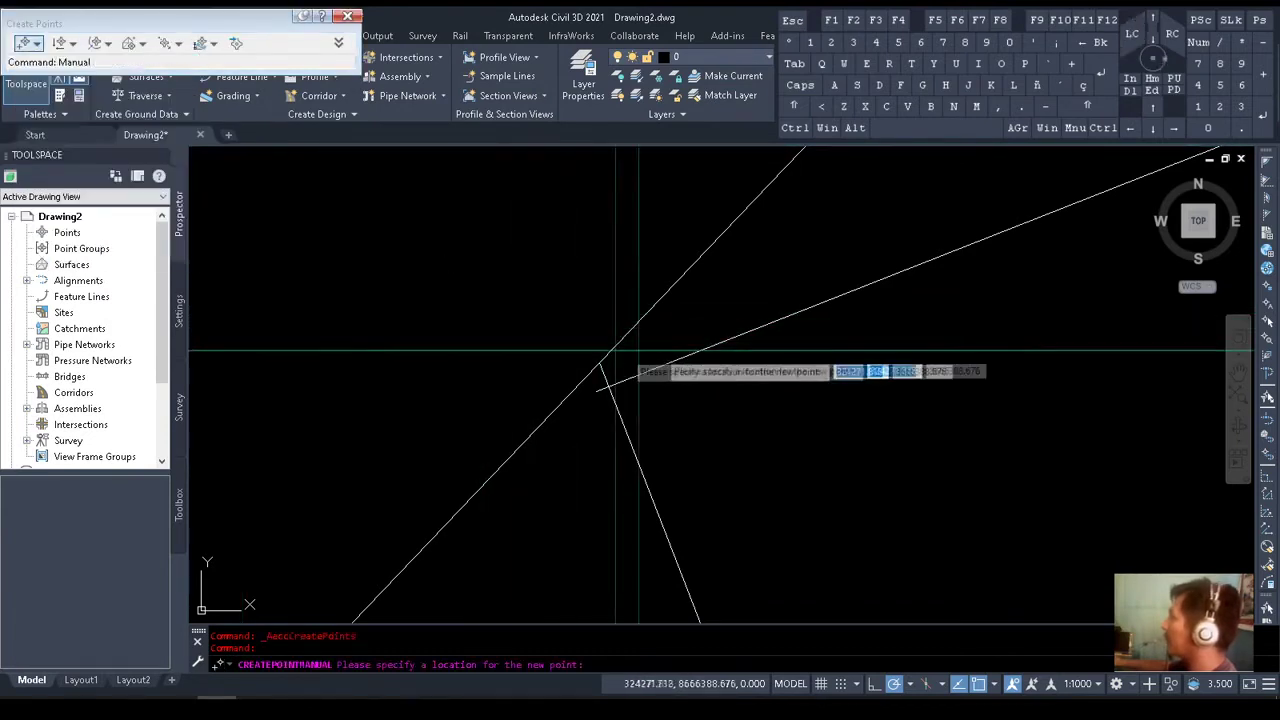
left_click(592, 375)
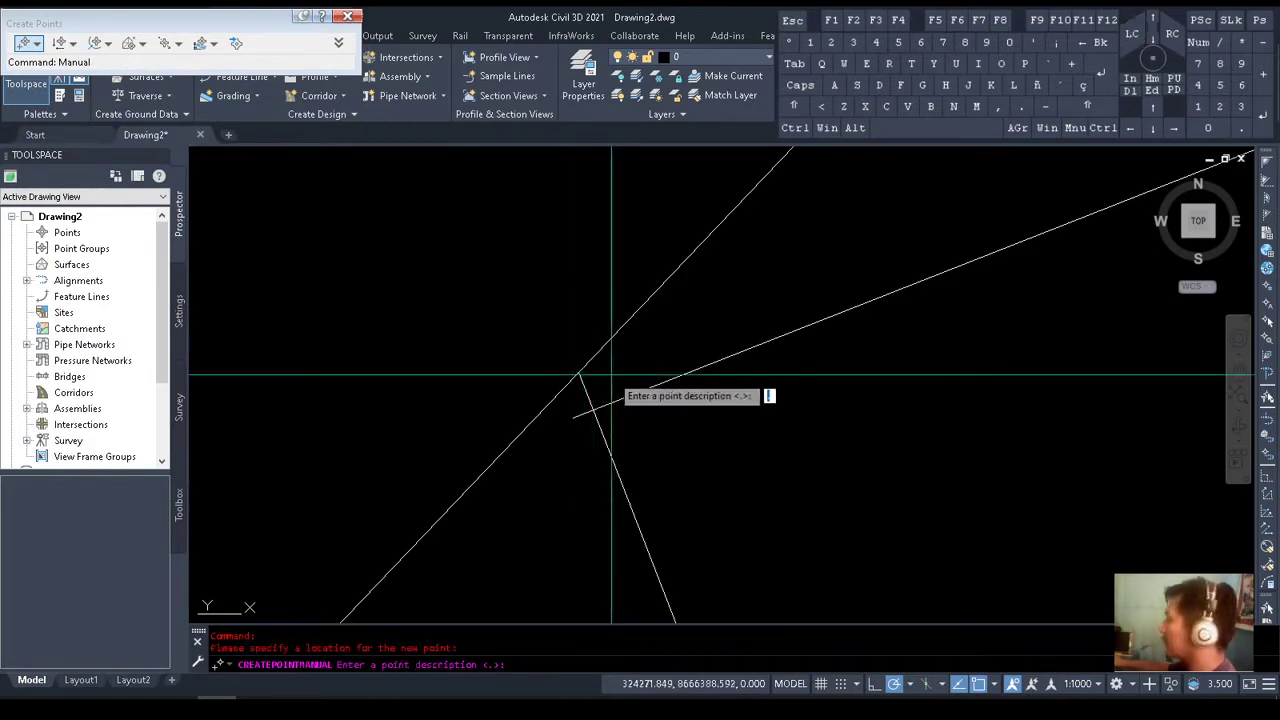
type("Ai")
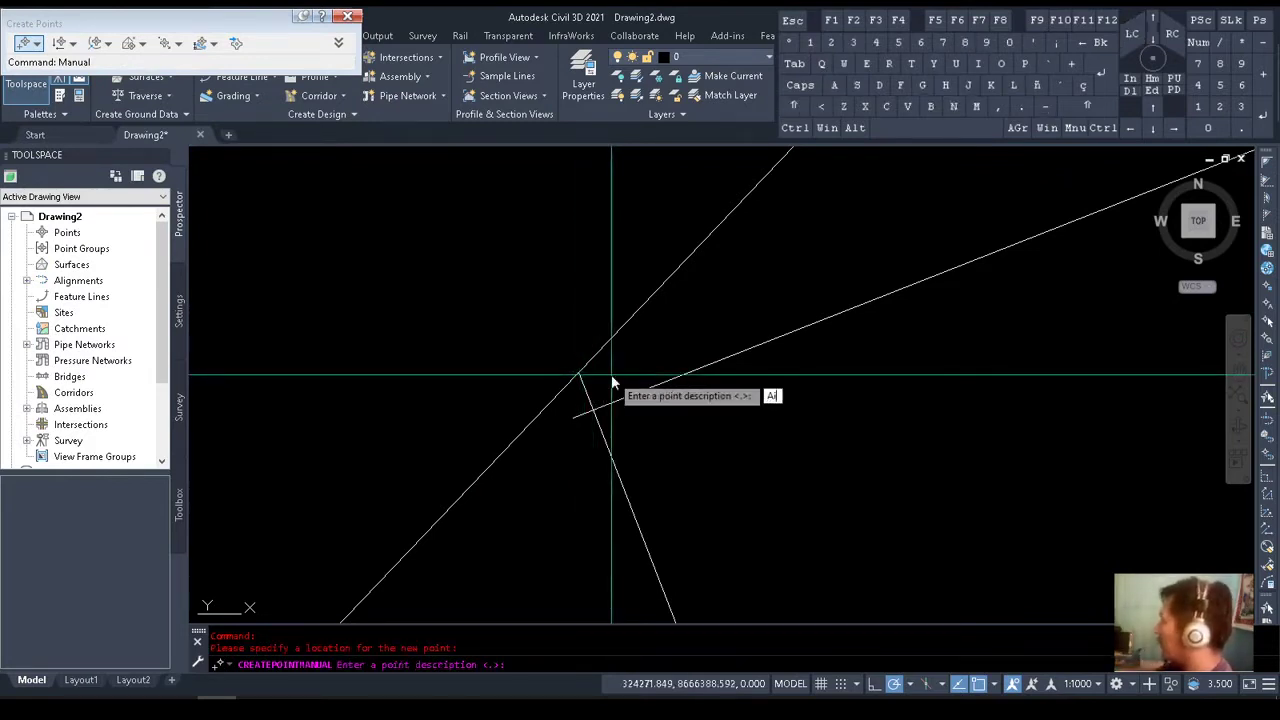
key("Return")
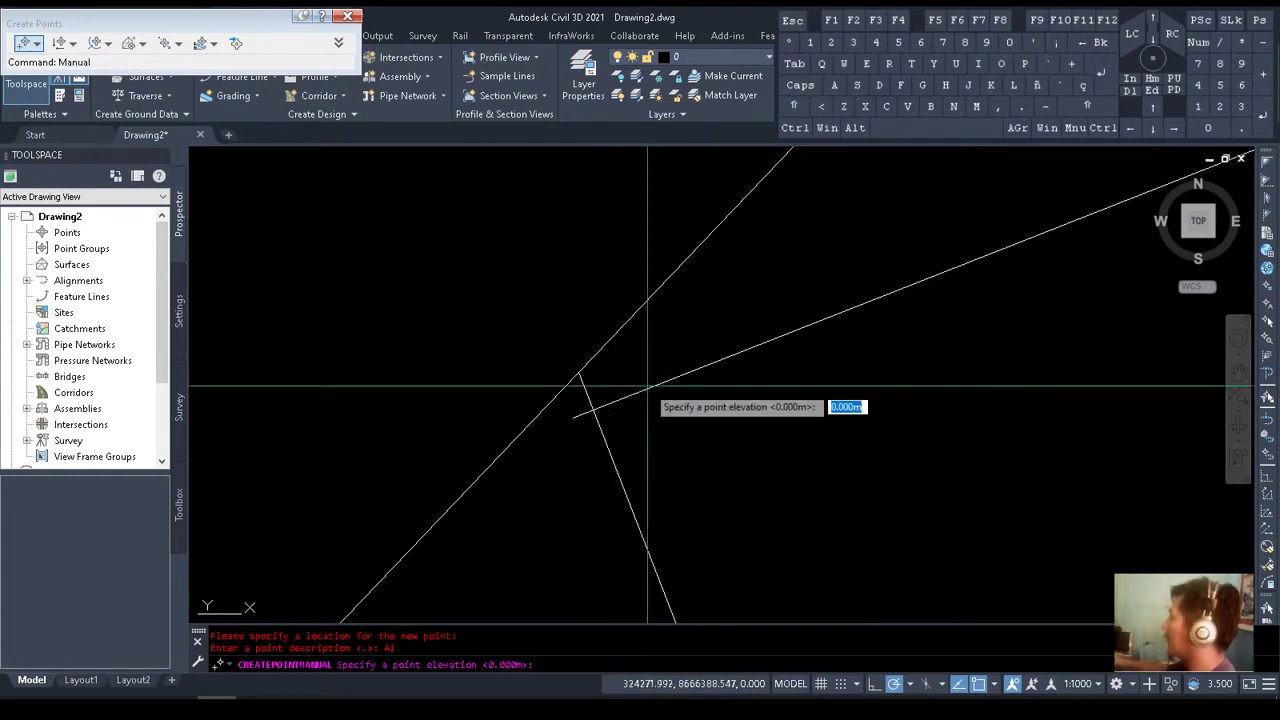
key("Return")
Create a manual point at vertex B with the description "Bi"
scroll(655, 410, "down", 3)
middle_click_drag(655, 410, 578, 364)
scroll(590, 385, "up", 6)
left_click(579, 387)
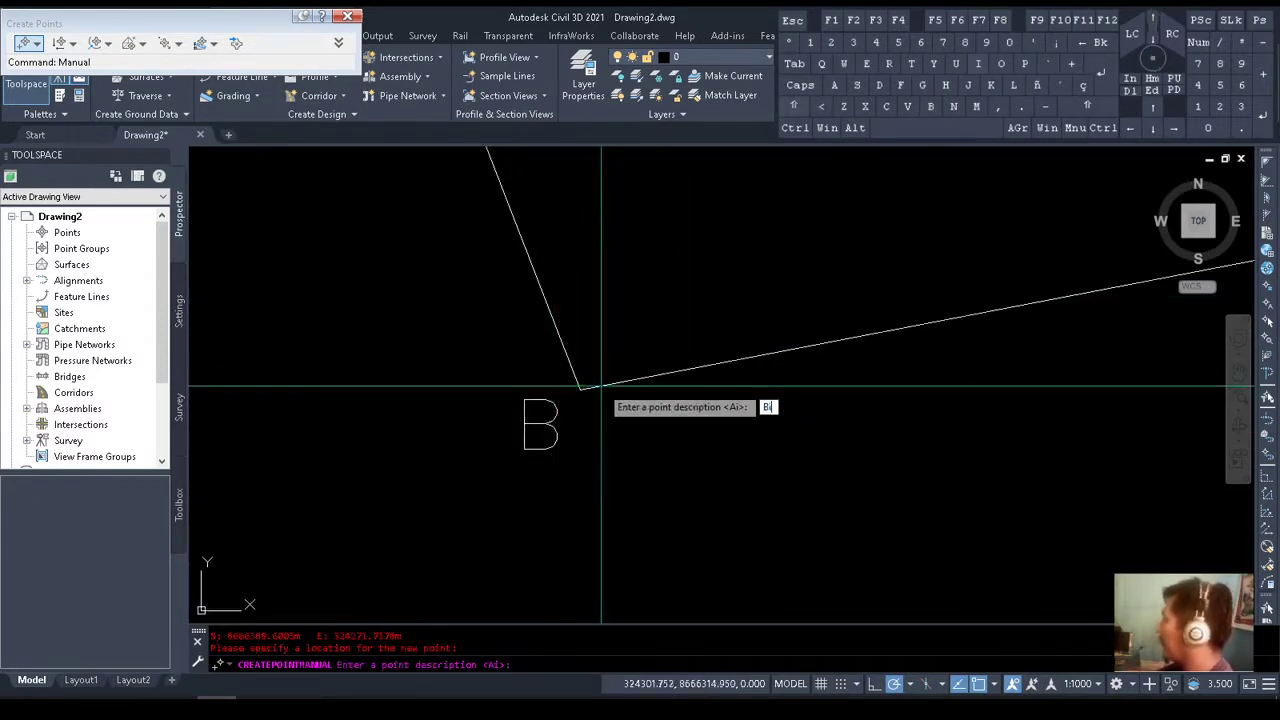
key("Return")
Create a manual point at vertex C with the description "Ci" and the default elevation
scroll(708, 351, "down", 3)
middle_click_drag(1163, 301, 753, 362)
left_click(740, 346)
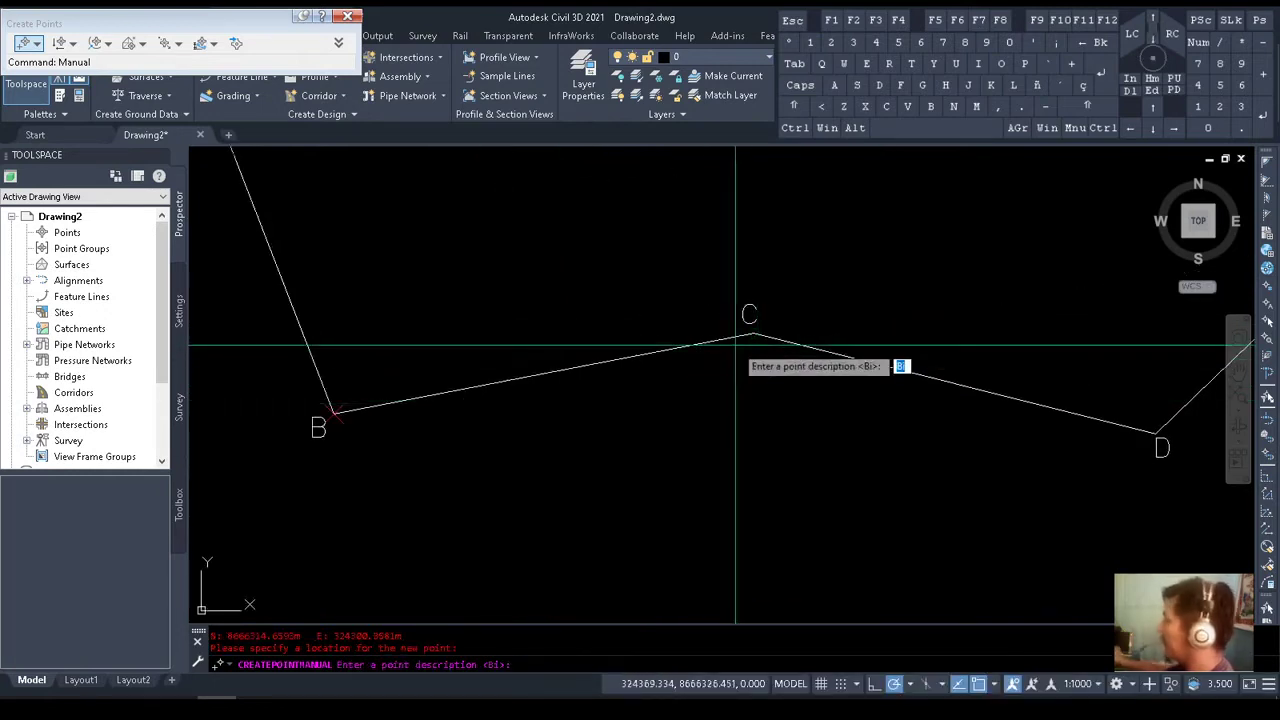
type("I")
key("Return")
key("Return")
Create manual points at vertices D and E with the descriptions "Di" and "Ei", accepting the default elevation
middle_click_drag(913, 385, 482, 397)
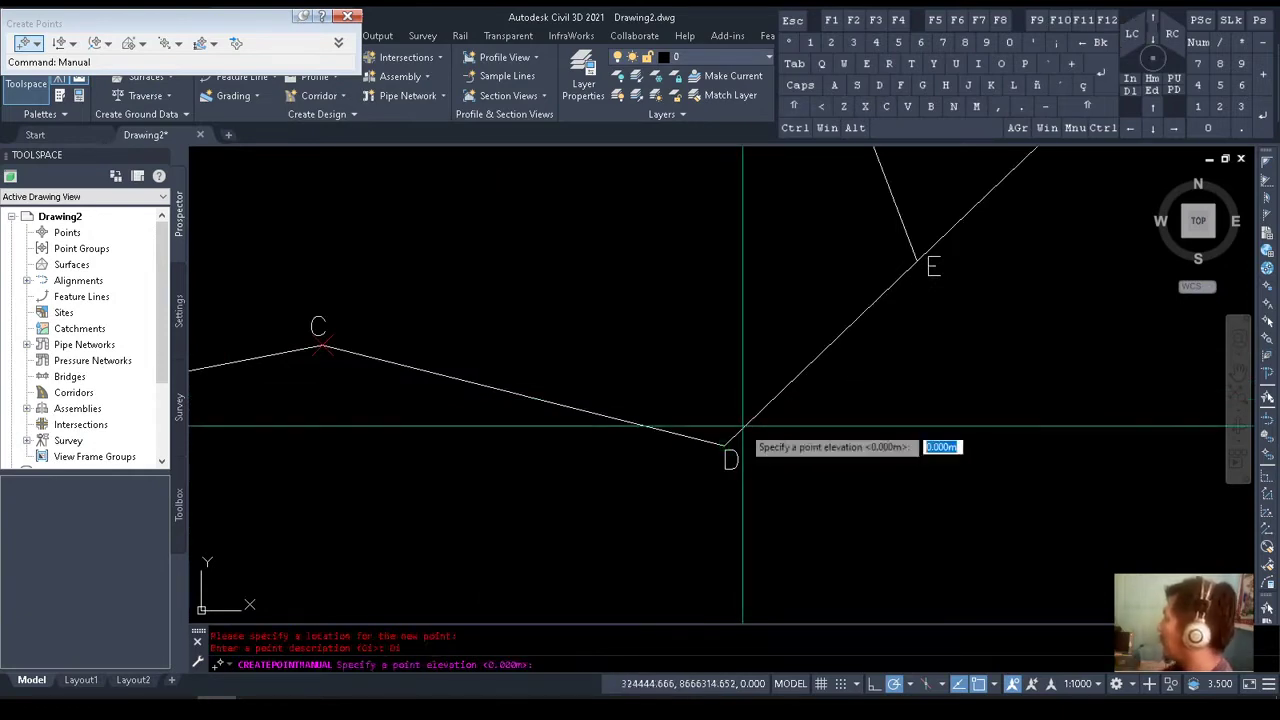
middle_click_drag(771, 294, 696, 400)
left_click(807, 411)
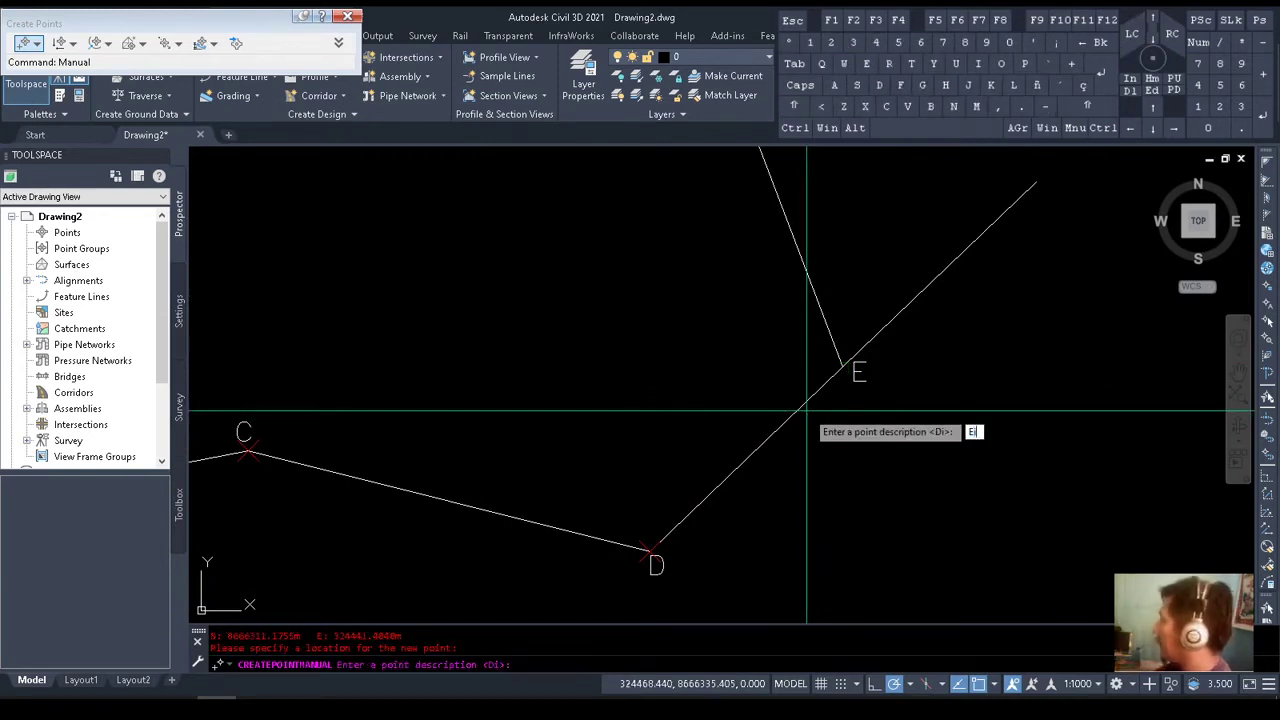
key("Return")
Create manual points at vertices F and G with the descriptions "Fi" and "Gi", accepting the default elevation
middle_click_drag(803, 277, 798, 519)
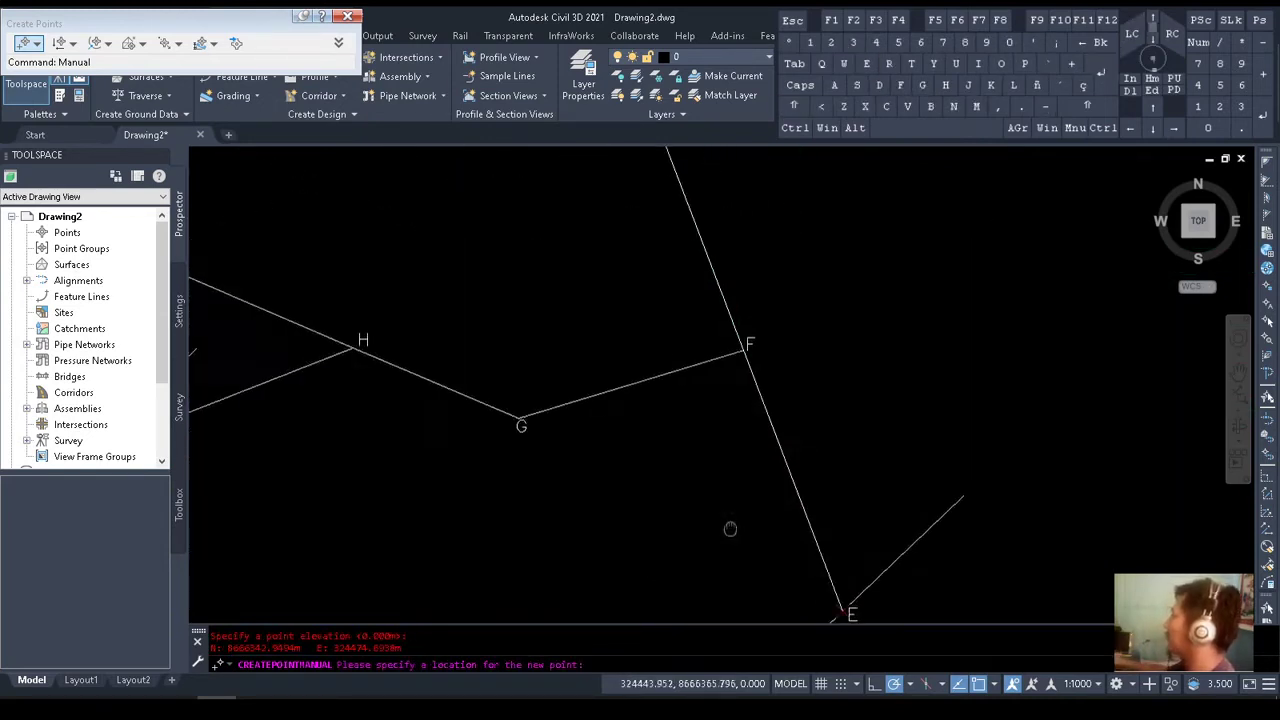
left_click(765, 396)
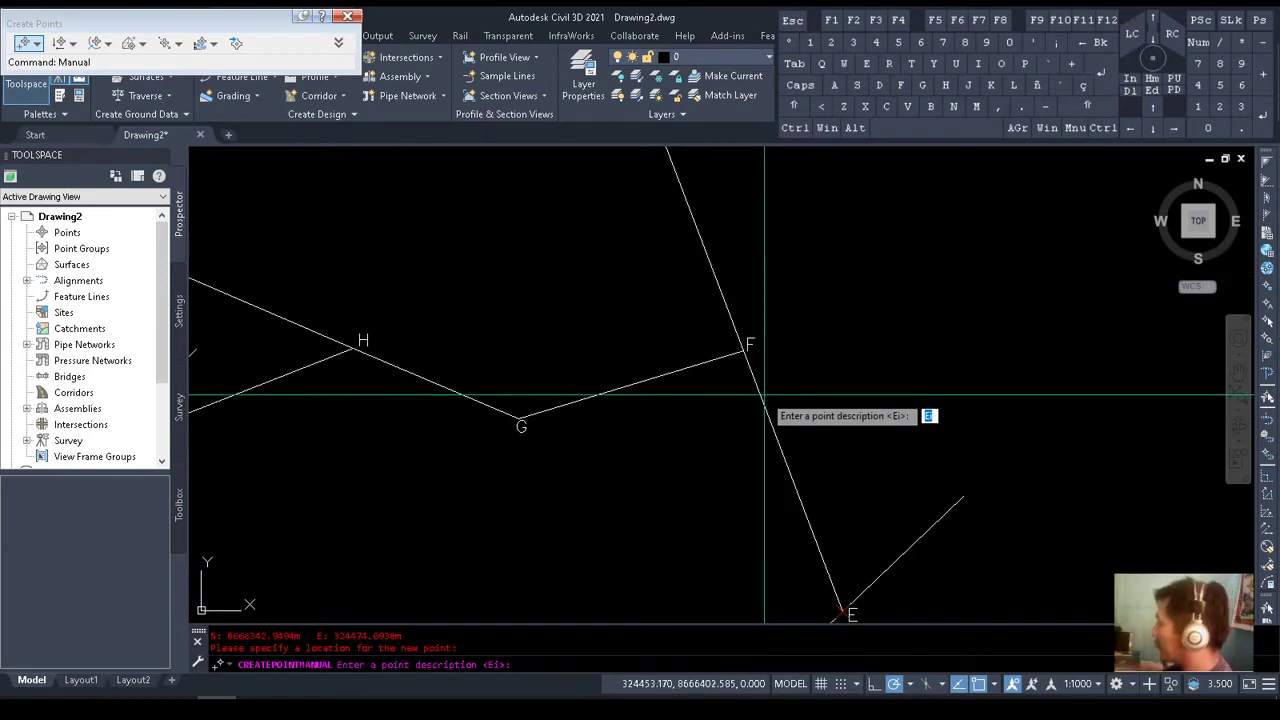
key("Return")
key("Return")
left_click(557, 408)
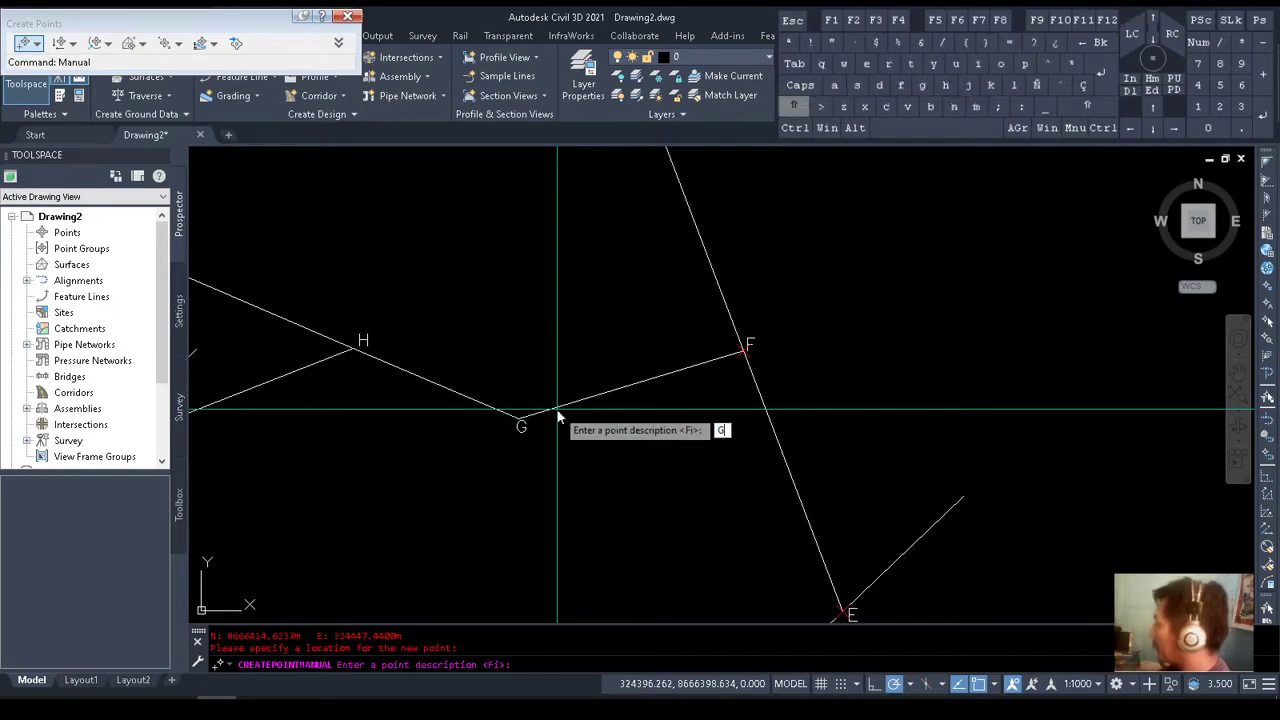
key("Return")
key("Return")
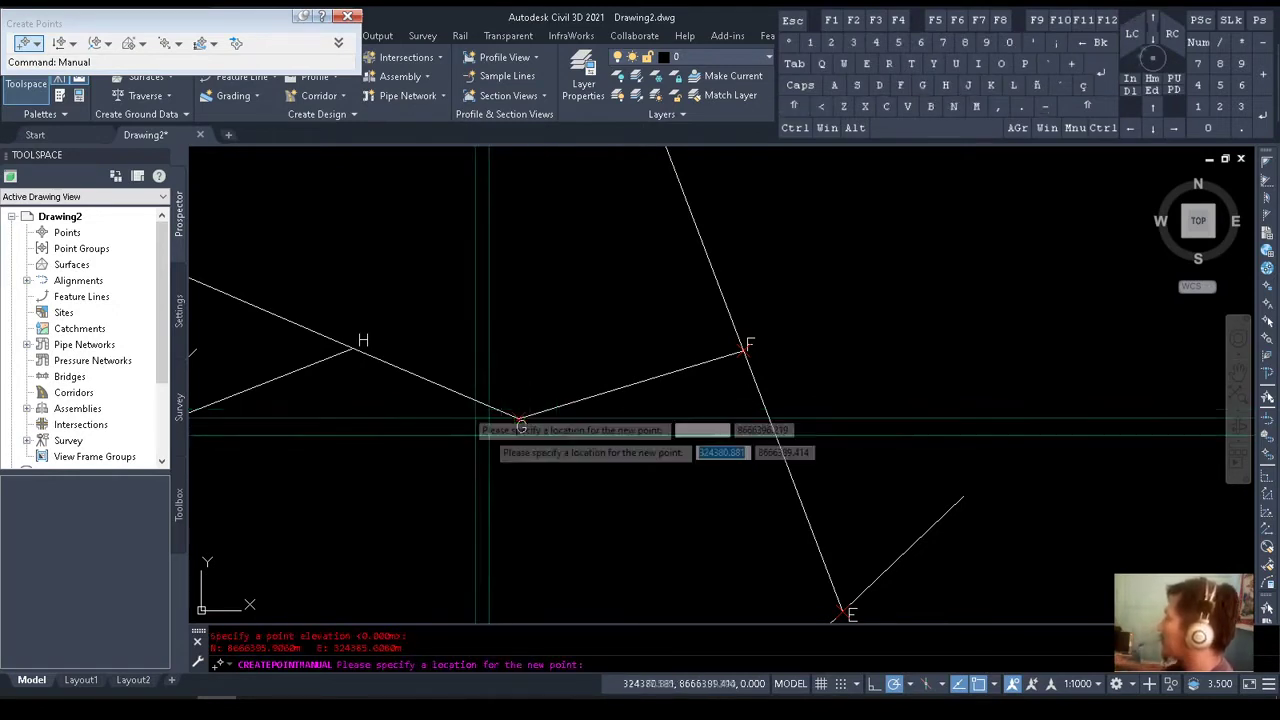
Create a manual point at vertex H with the description "Hi" and the default elevation, and end point creation
middle_click_drag(389, 366, 601, 370)
left_click(602, 370)
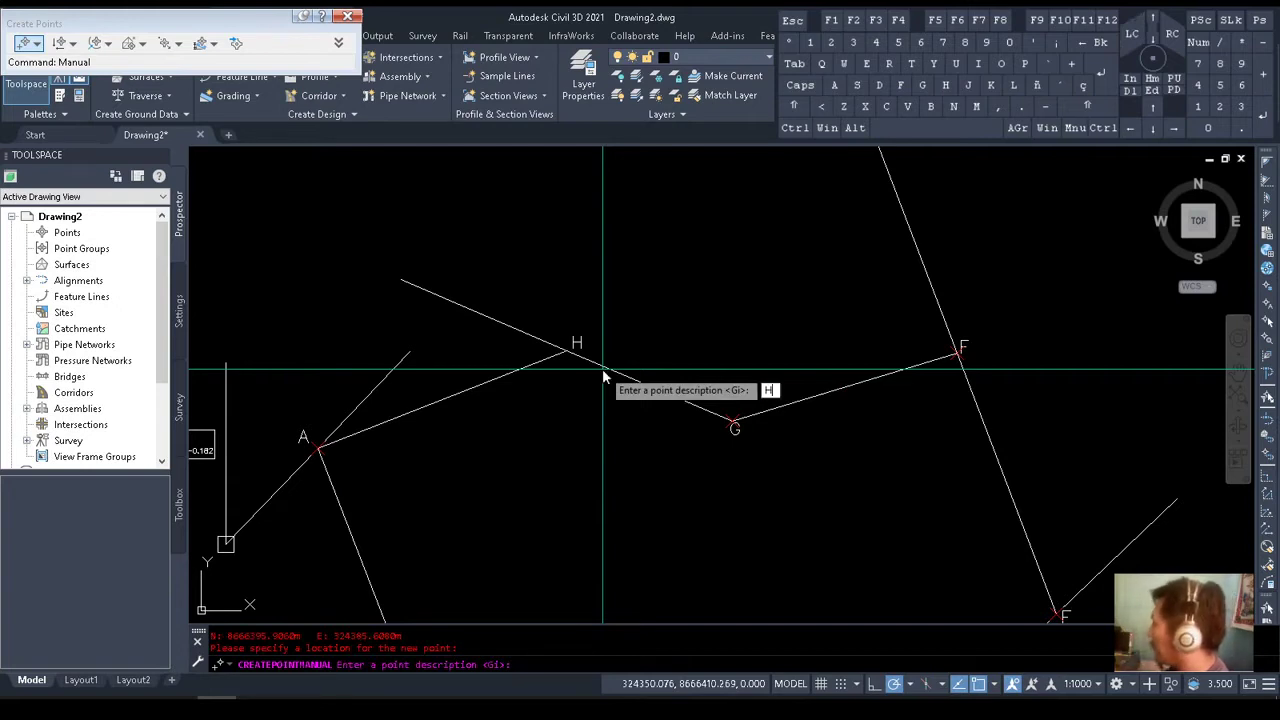
key("Return")
key("Return")
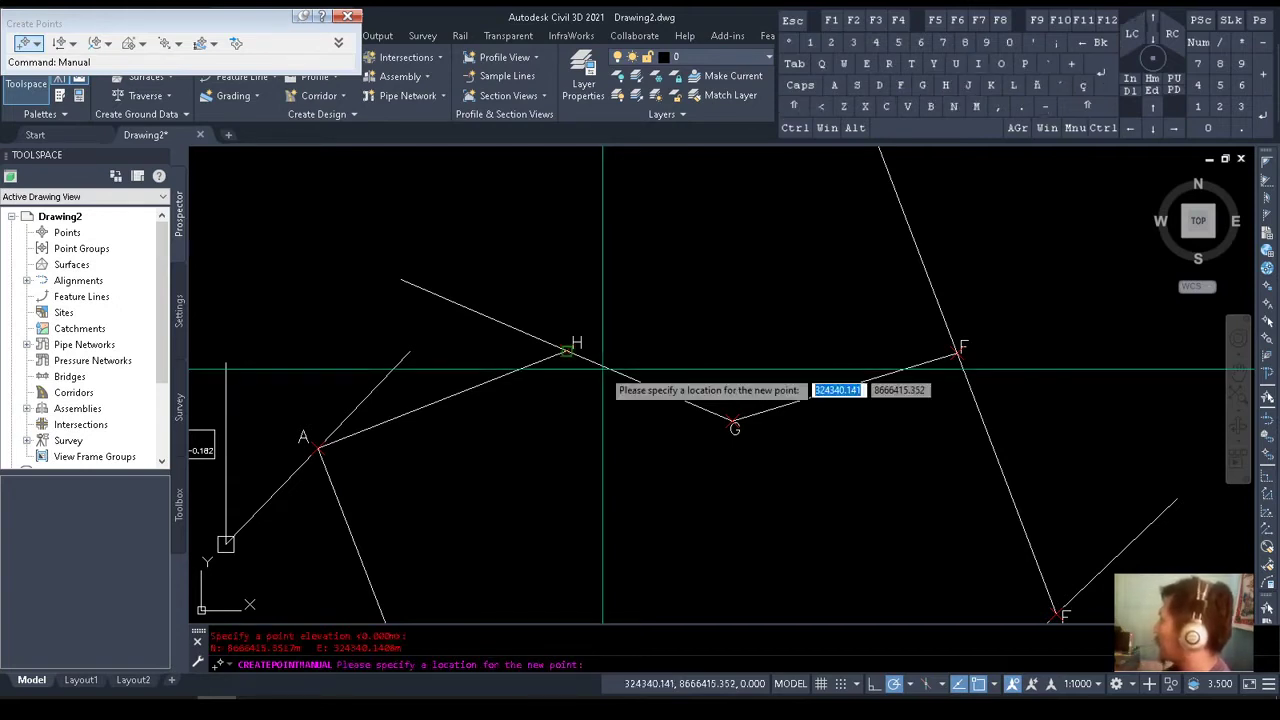
key("Escape")
key("Escape")
scroll(620, 371, "down", 3)
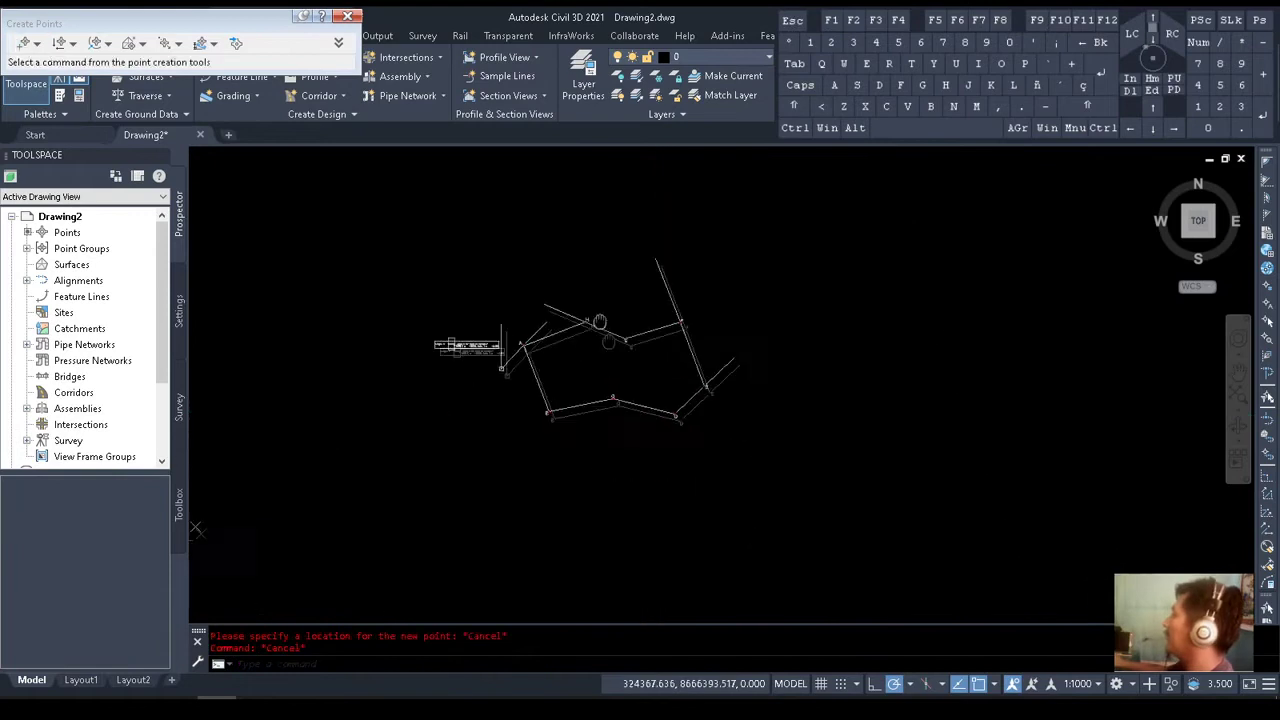
Switch to the PRACTICA 01.pdf in Acrobat Reader, read the group requirement under the initial coordinates task, and return to Civil 3D
key("alt+Tab")
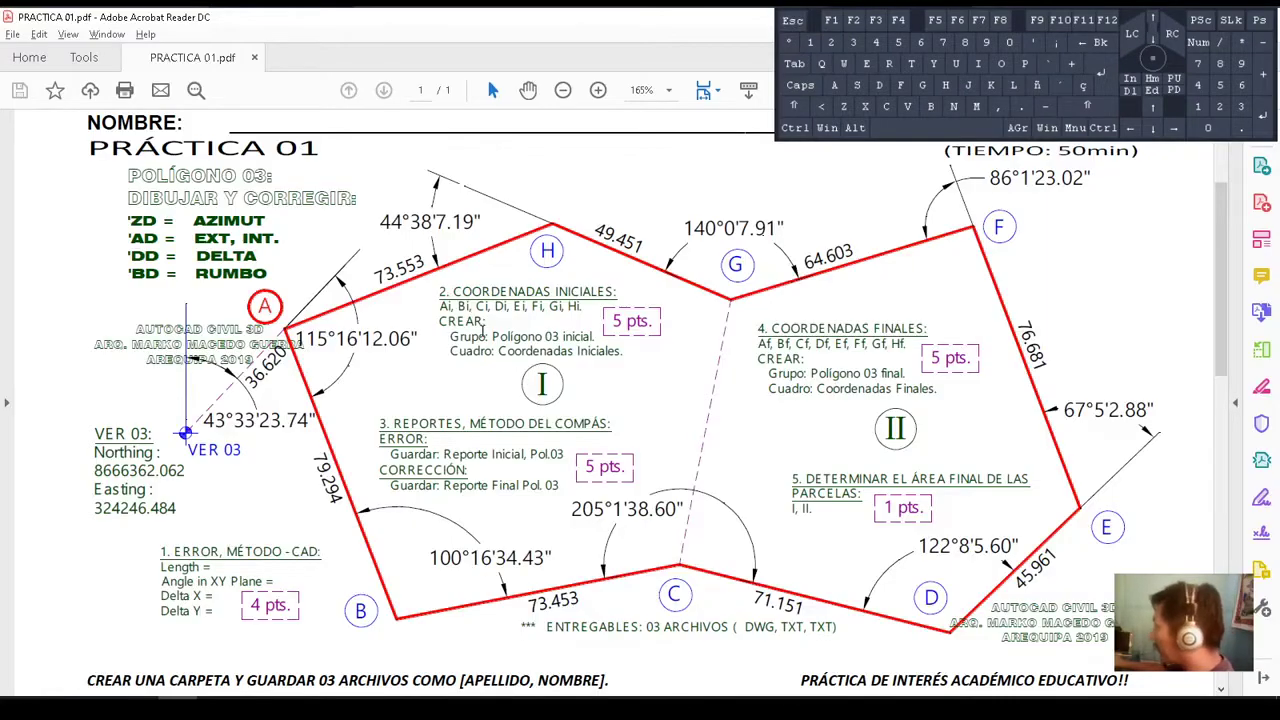
left_click_drag(453, 337, 541, 338)
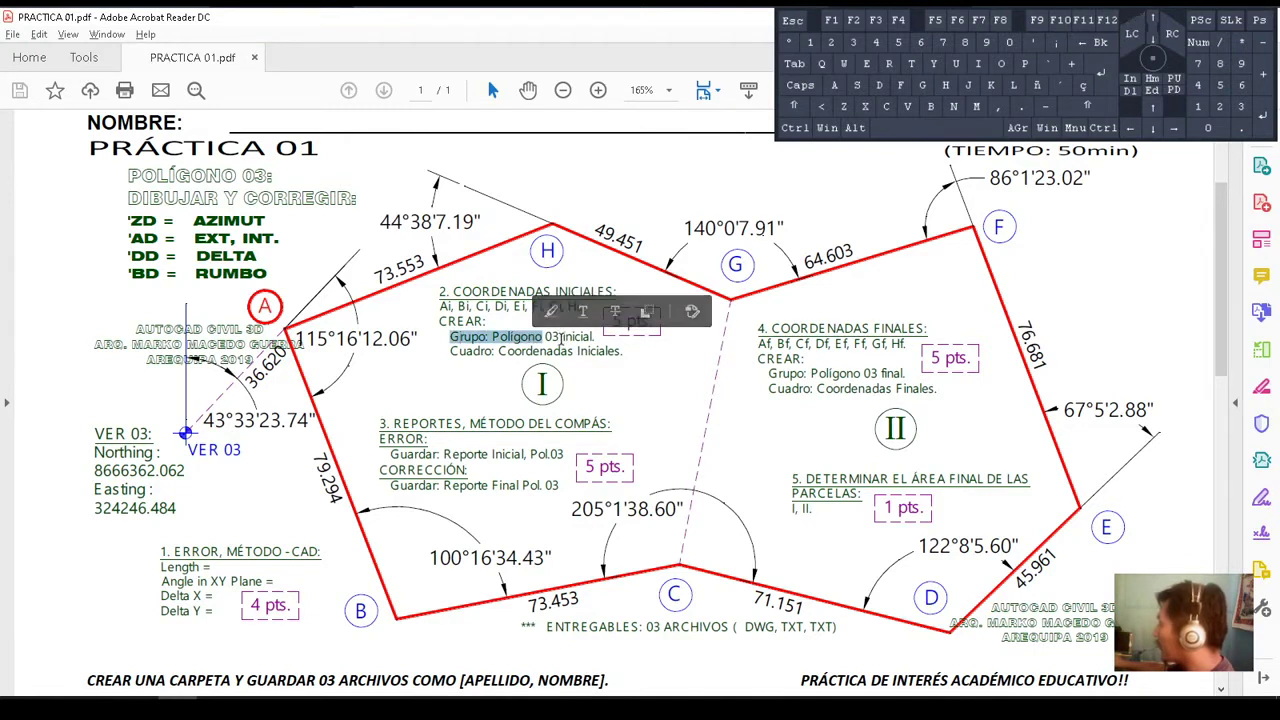
left_click(534, 340)
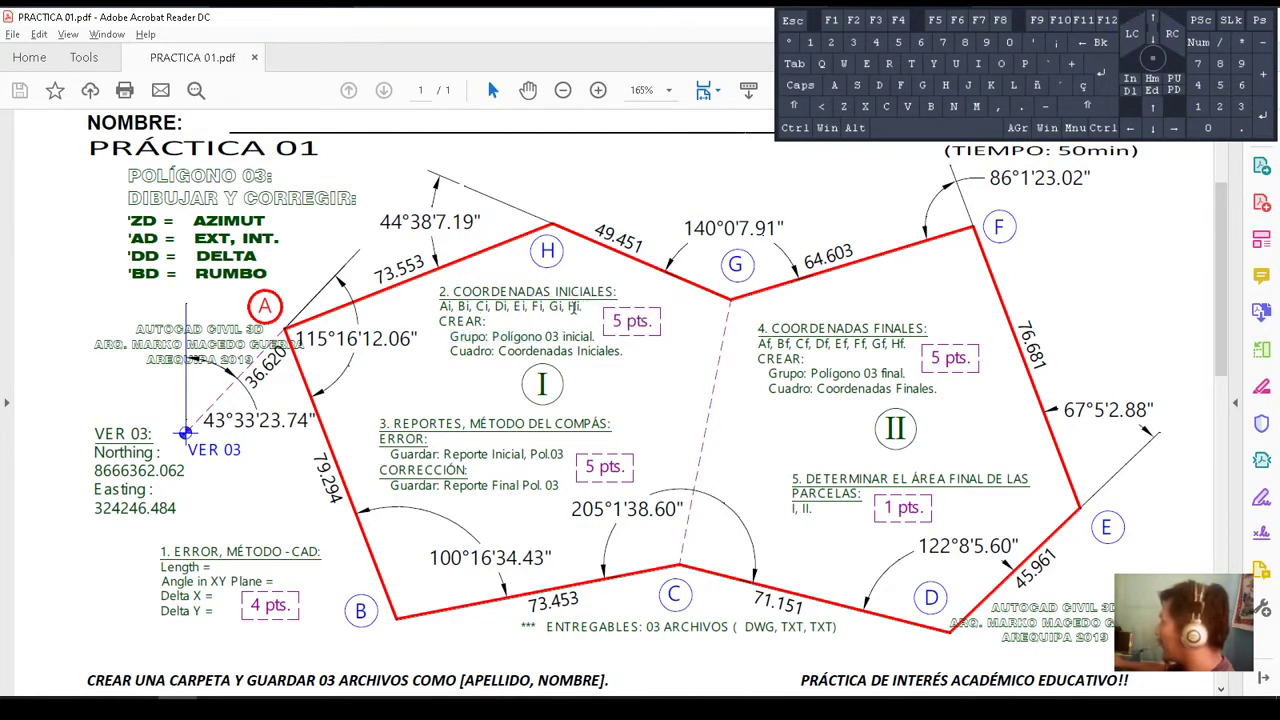
key("alt+Tab")
Expand the drawing's Point Groups collection and close the point creation tools
scroll(663, 343, "down", 3)
scroll(731, 370, "up", 2)
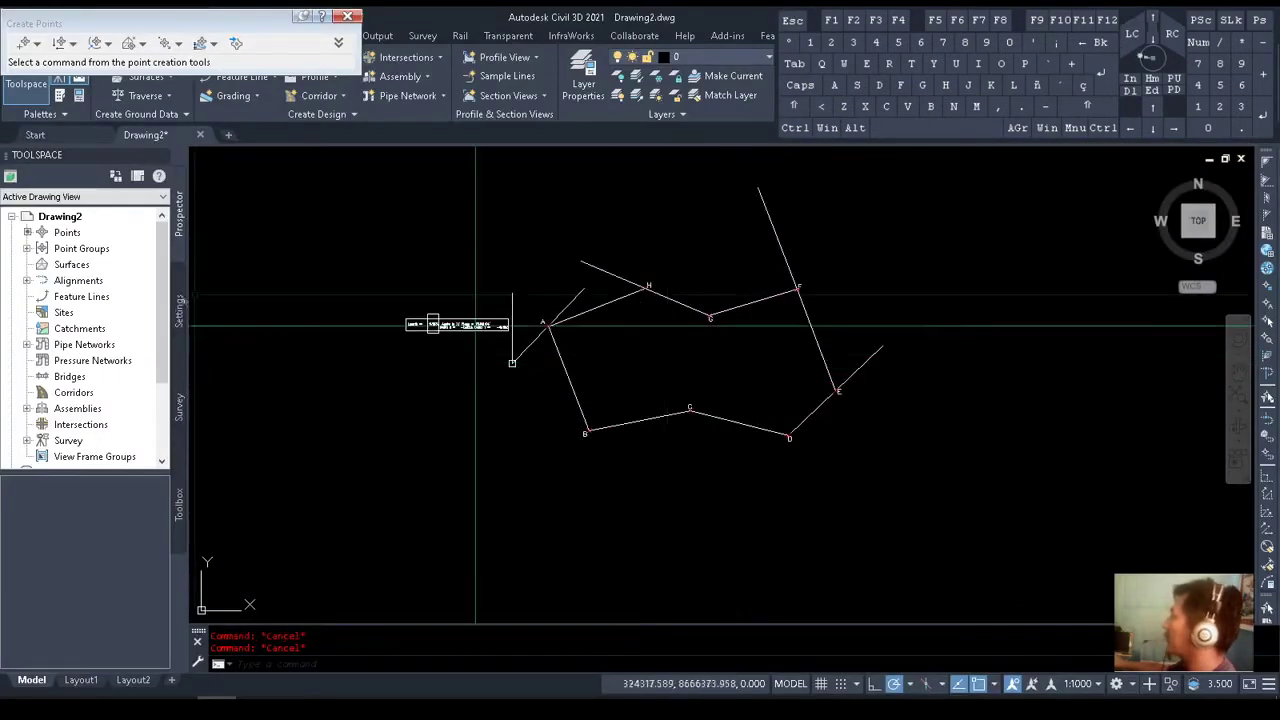
left_click(27, 248)
right_click(100, 258)
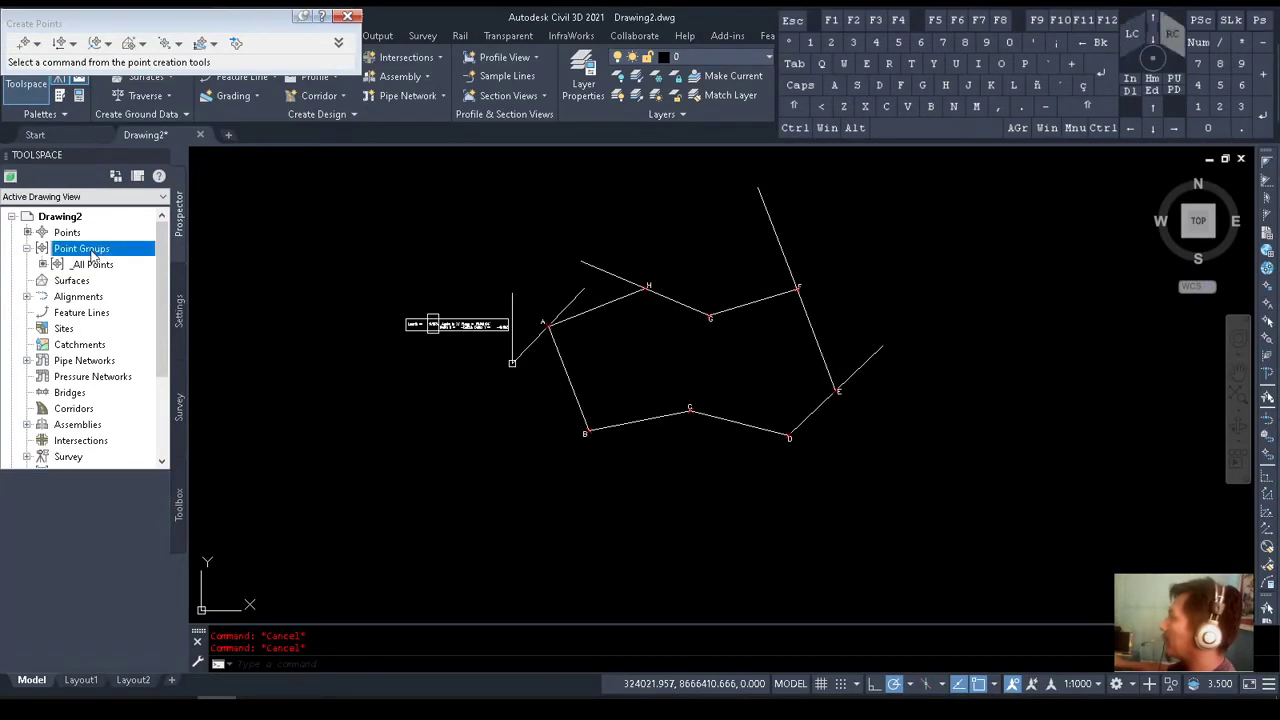
left_click(100, 250)
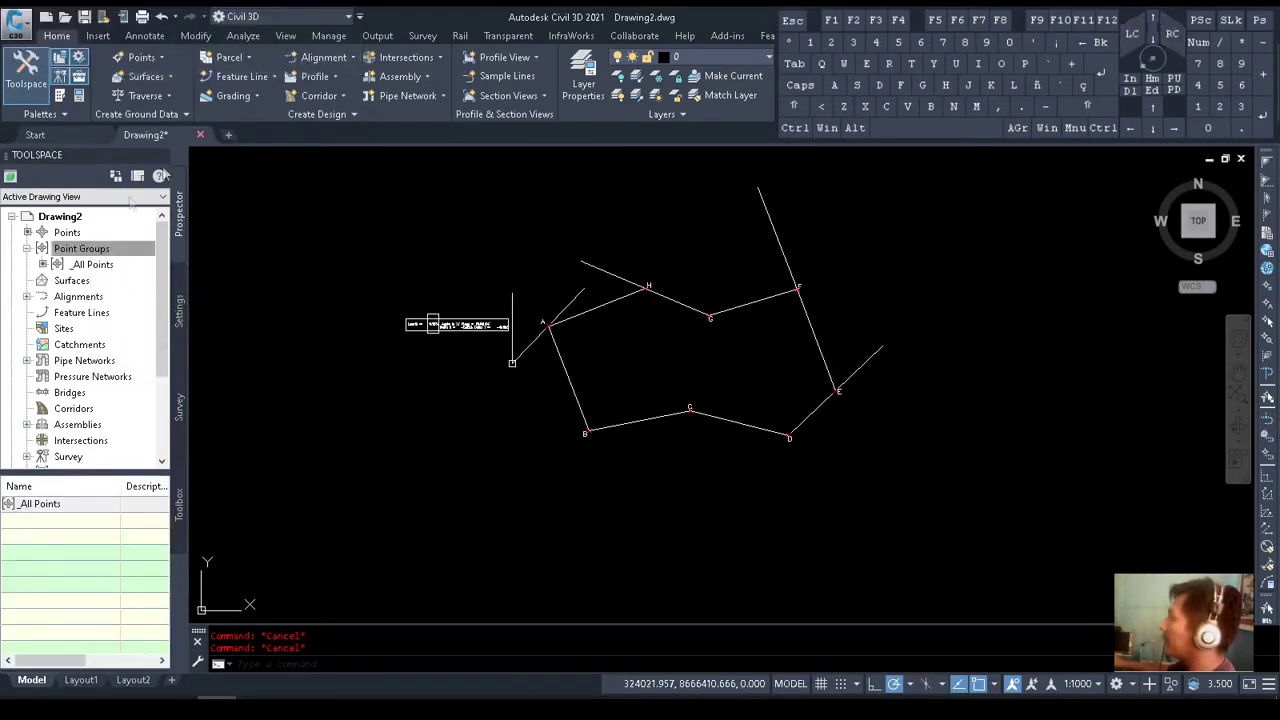
right_click(102, 258)
left_click(150, 260)
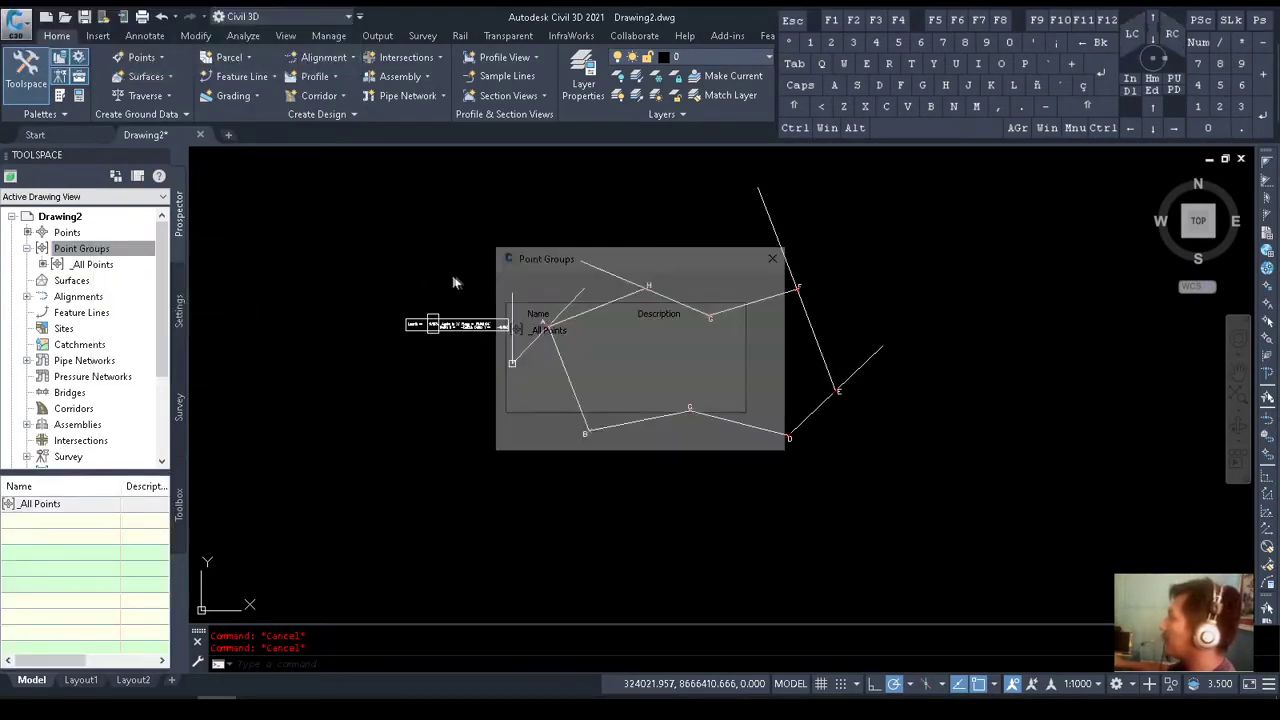
left_click(772, 258)
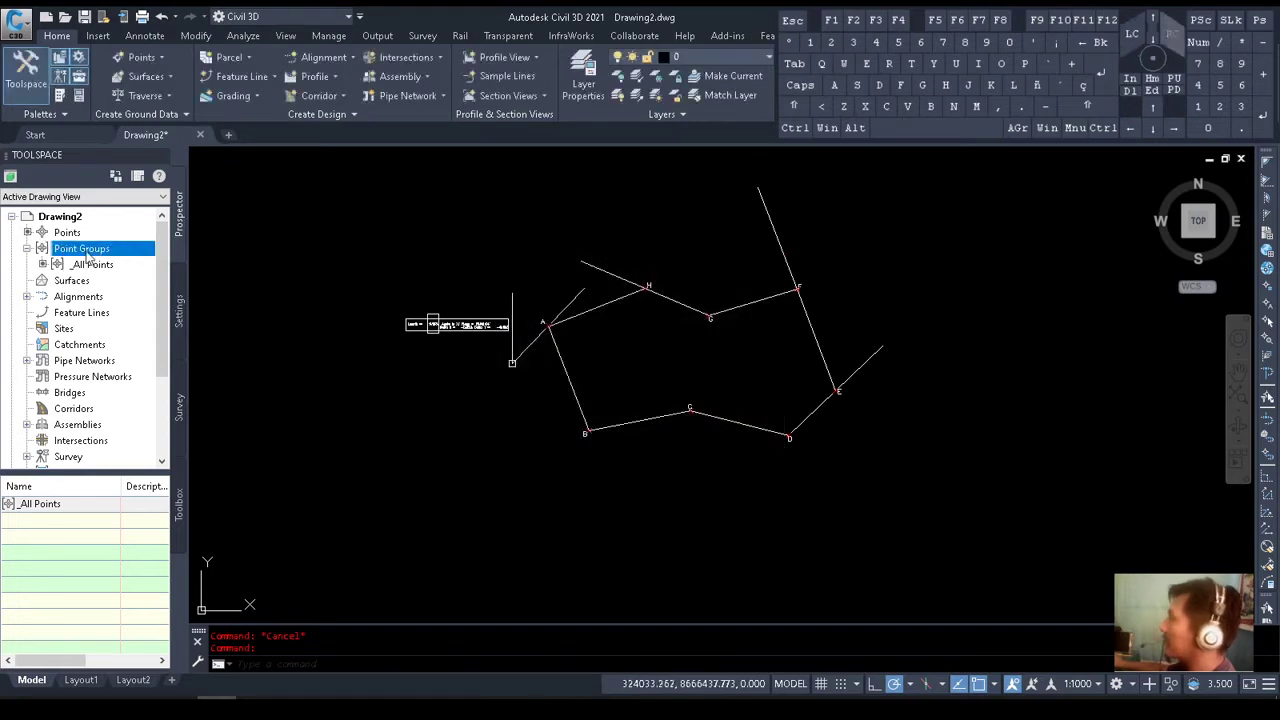
Create a new point group named "-MMG VERTICES INICIALES"
right_click(88, 258)
left_click(140, 281)
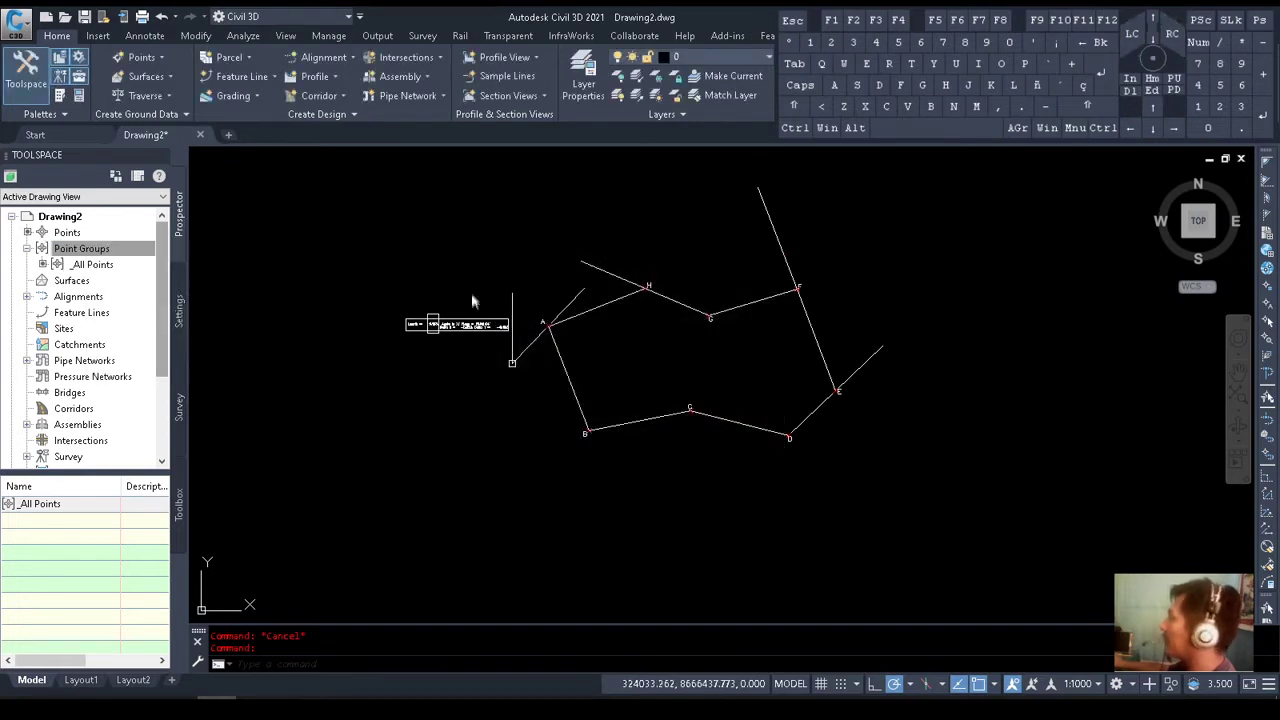
left_click_drag(491, 234, 378, 232)
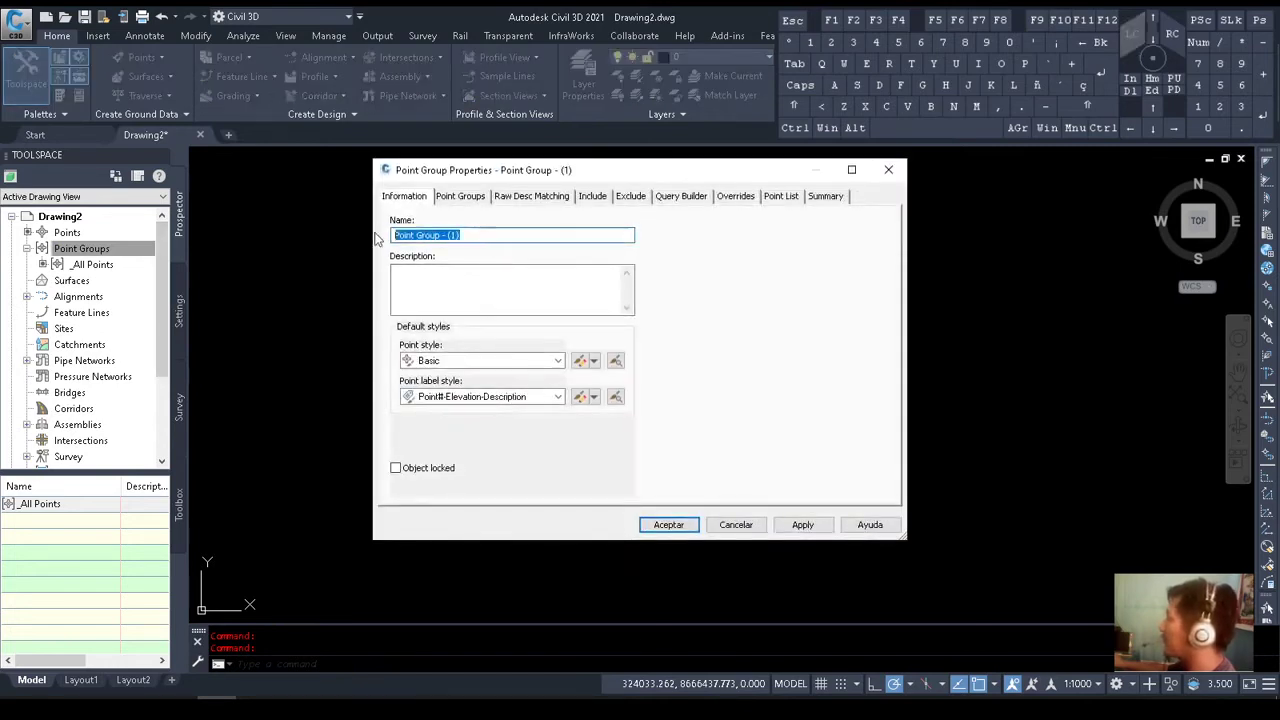
key("BackSpace")
type("-MMG")
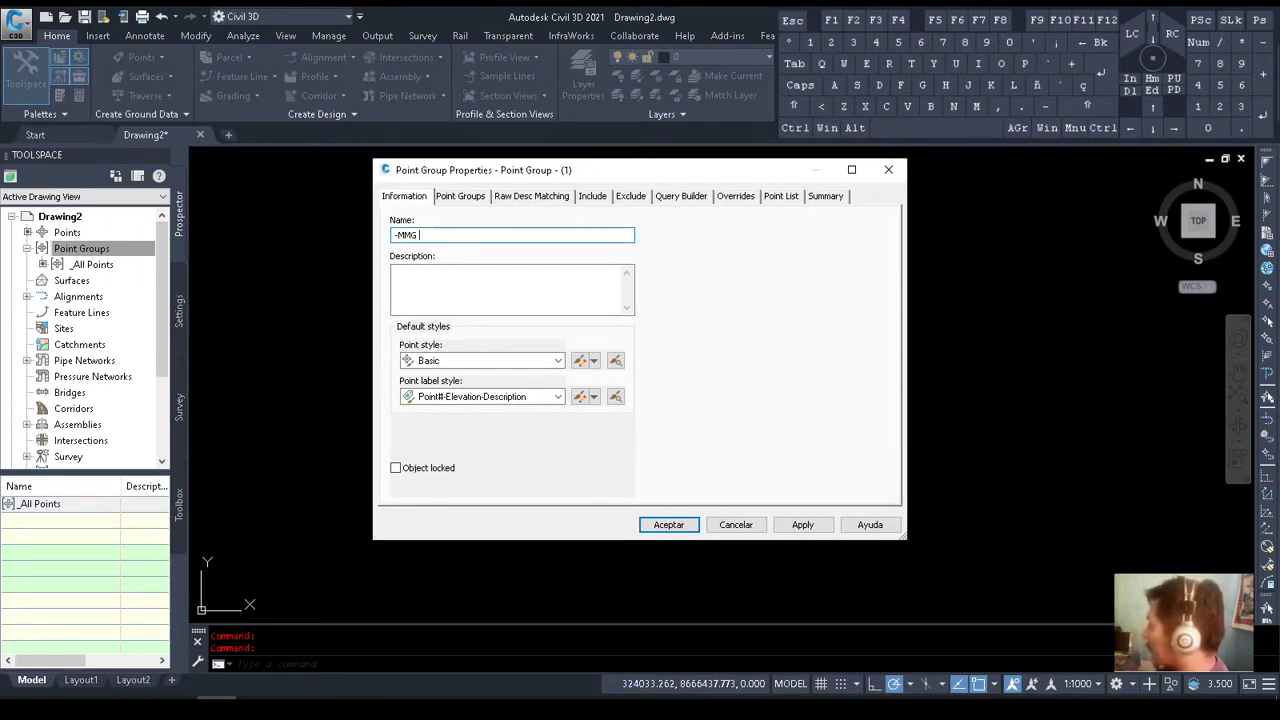
type(" POLIGO")
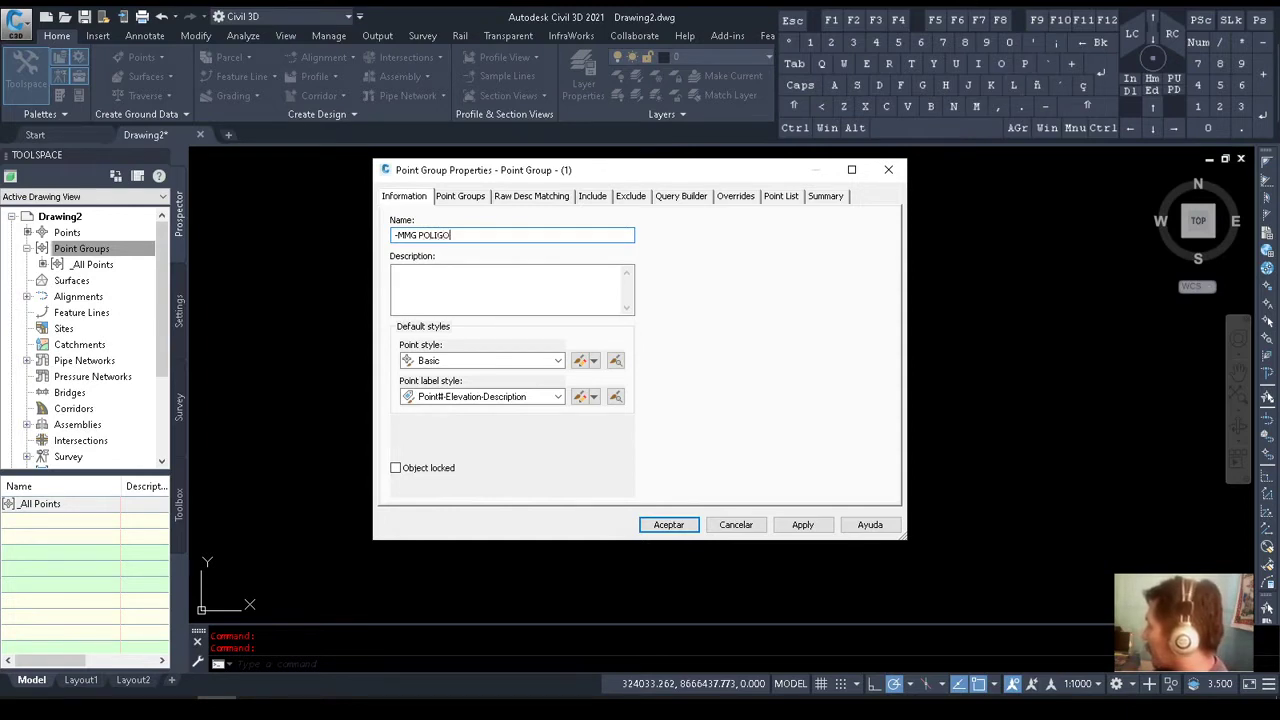
key("BackSpace")
key("BackSpace")
key("BackSpace")
key("BackSpace")
key("BackSpace")
key("BackSpace")
key("BackSpace")
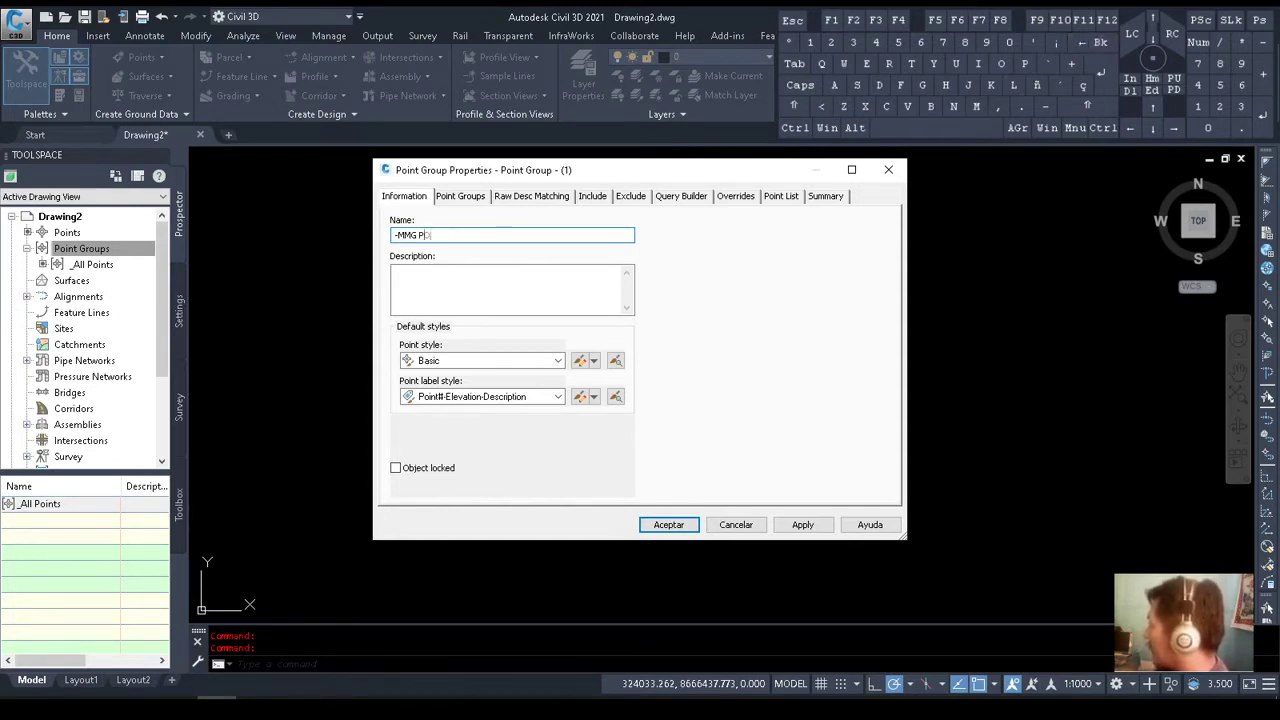
type("VERTIC")
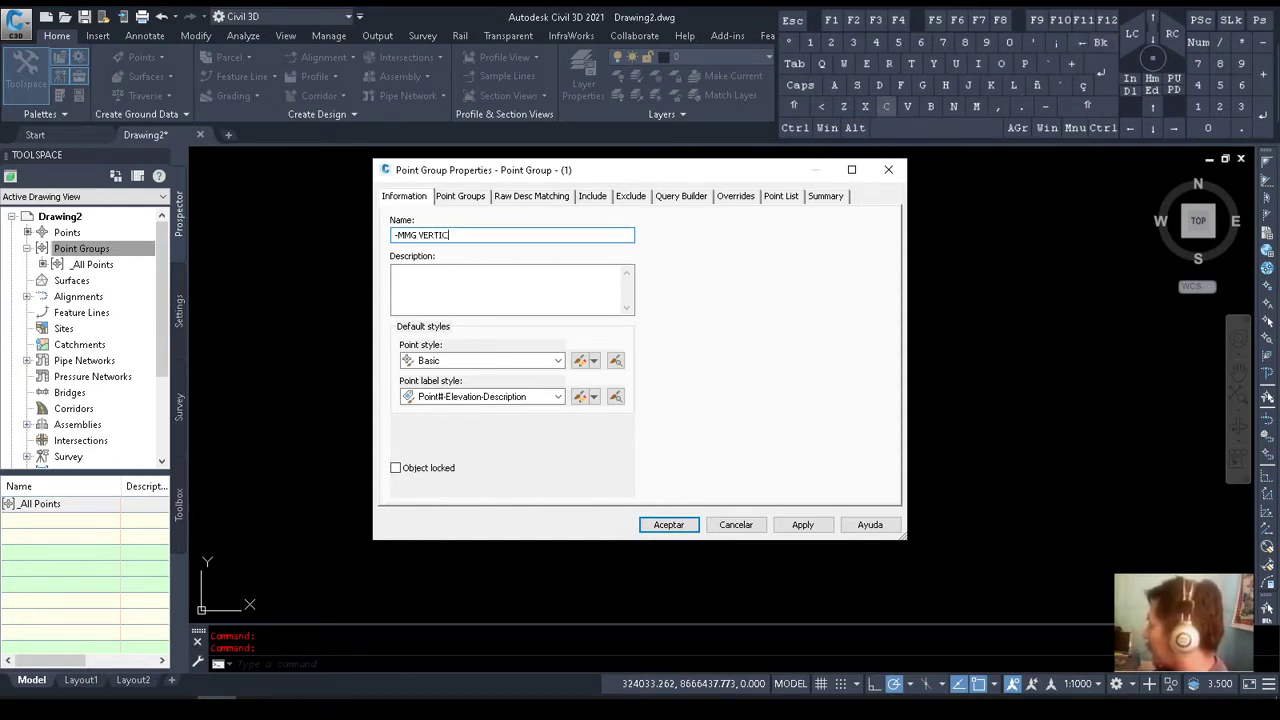
type("CES")
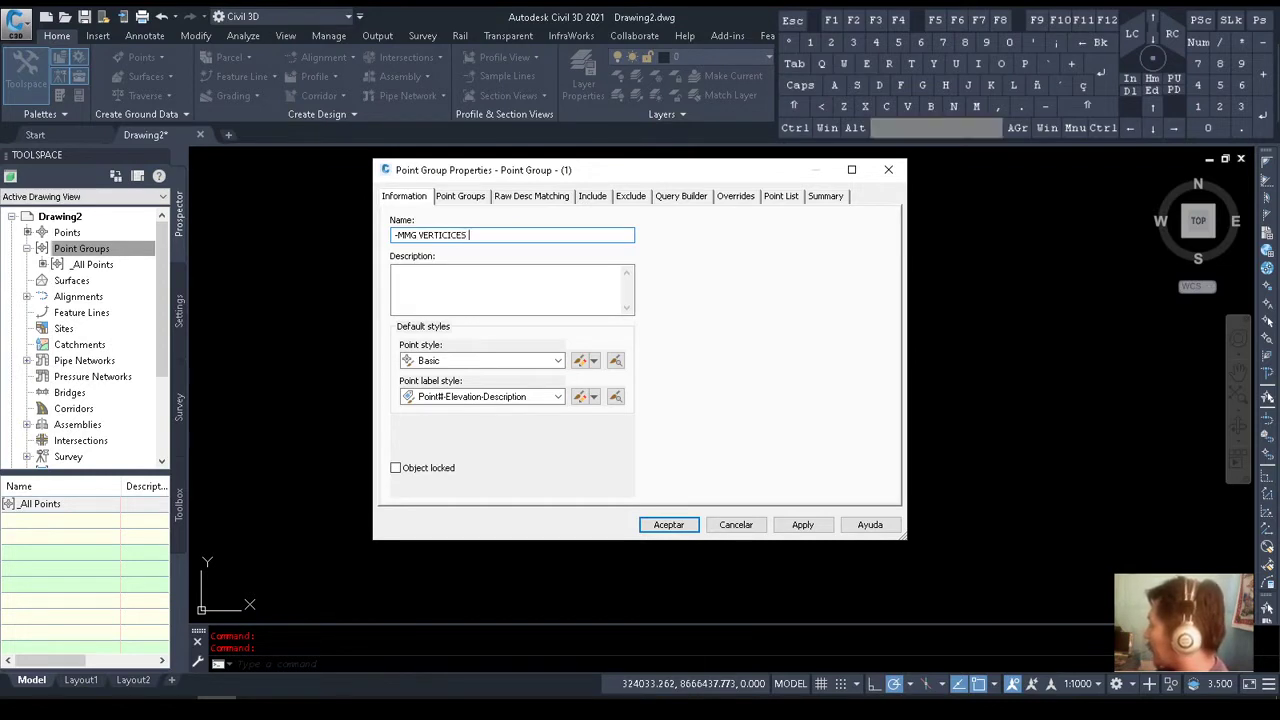
type(" INICIALE")
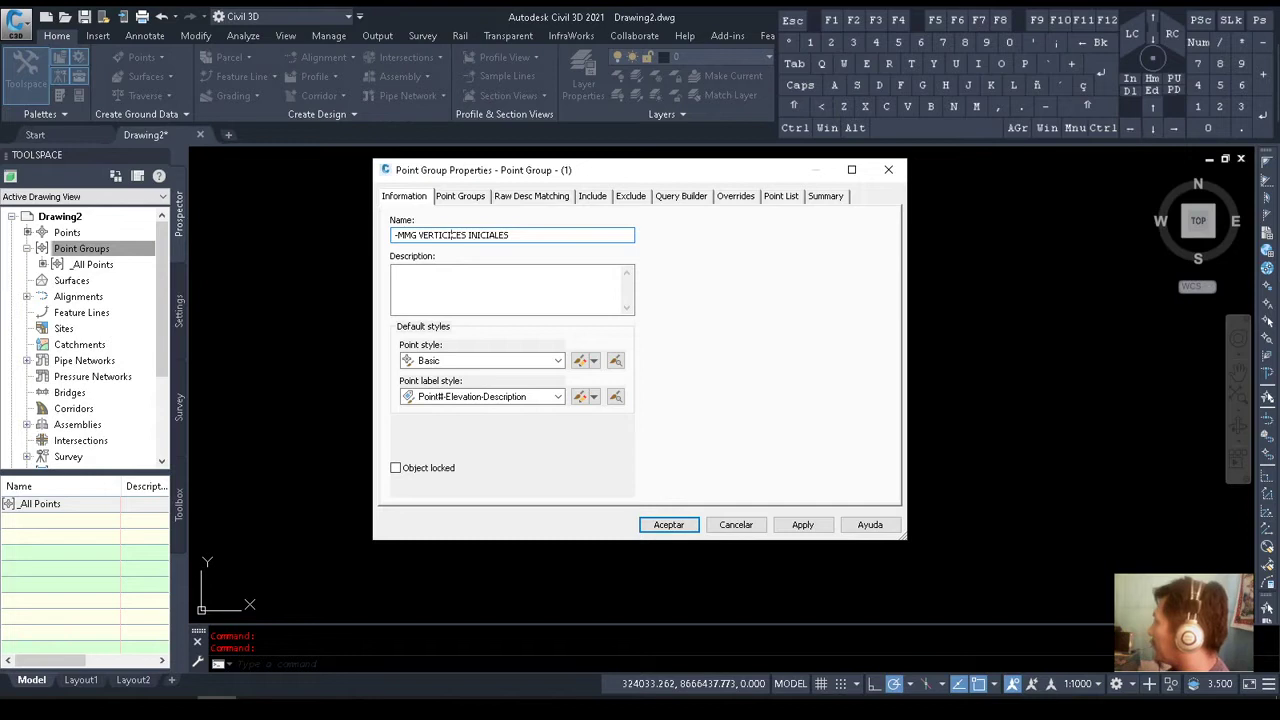
key("Delete")
Set the point group to include points with raw descriptions matching "ai,bi,ci,di,ei,fi,gi,hi"
left_click(594, 196)
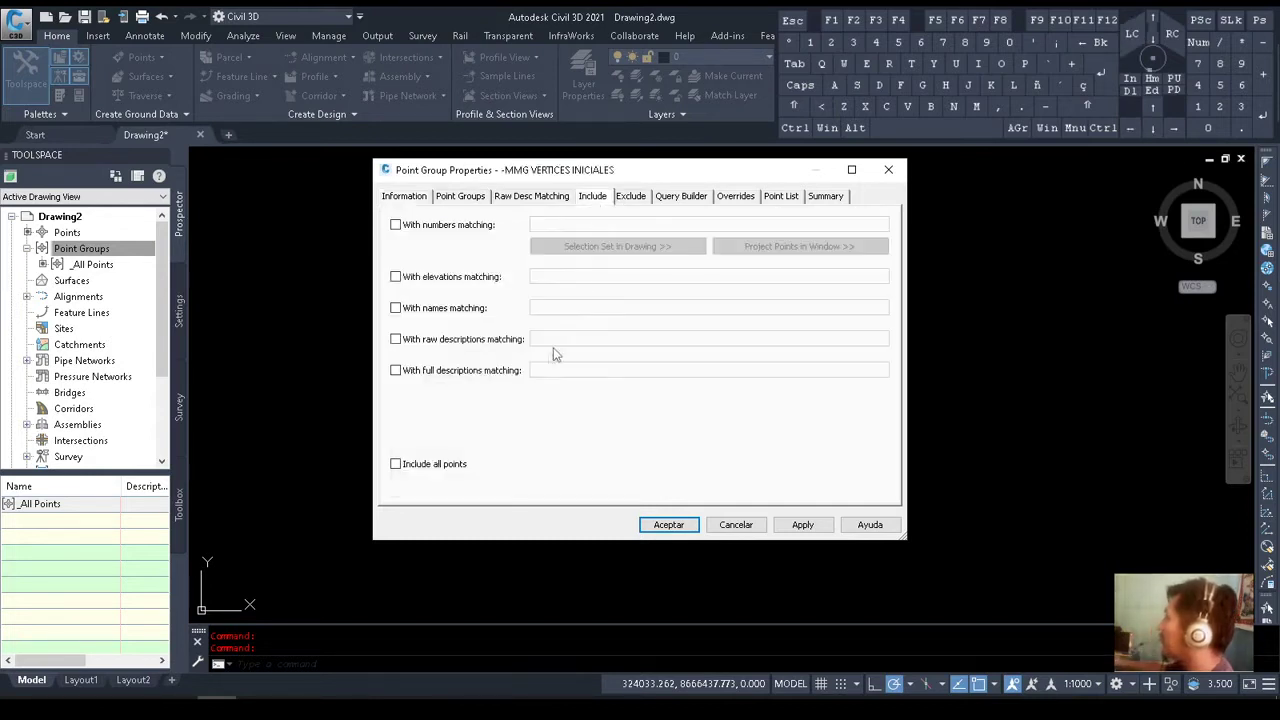
left_click(423, 342)
left_click(585, 338)
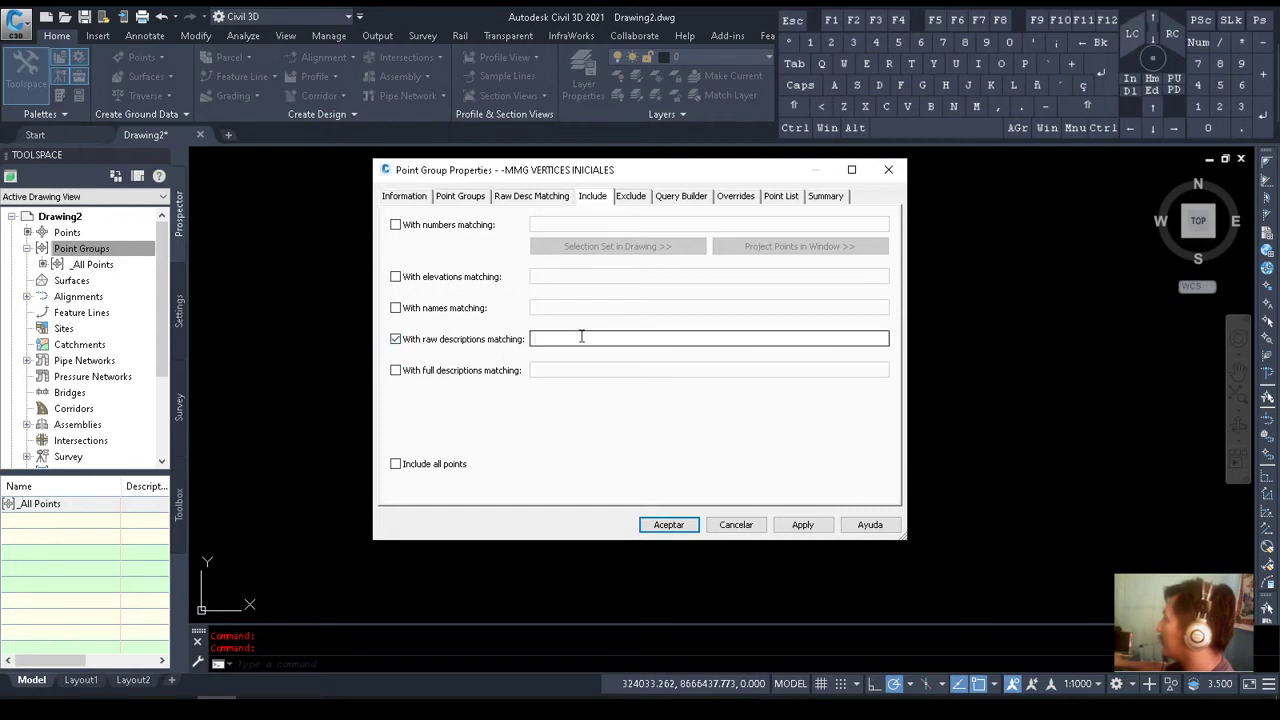
type("ai.bi.ci.")
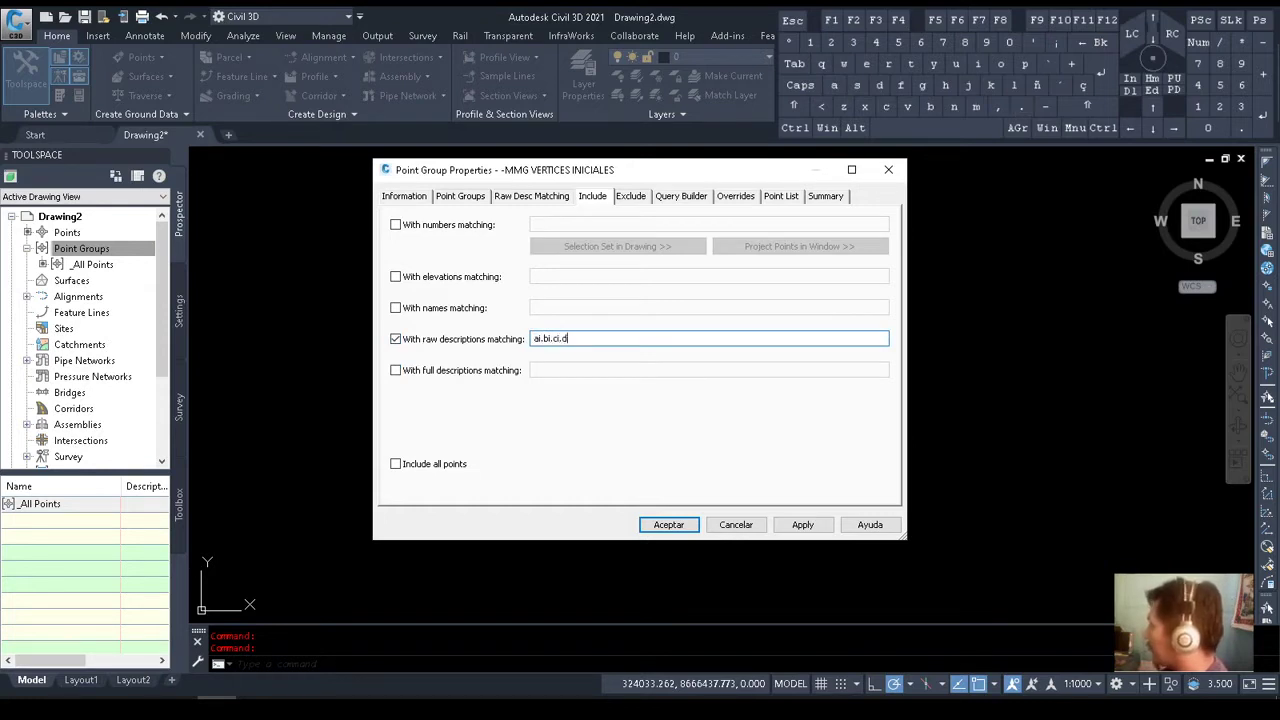
type("di.ei.fi.g")
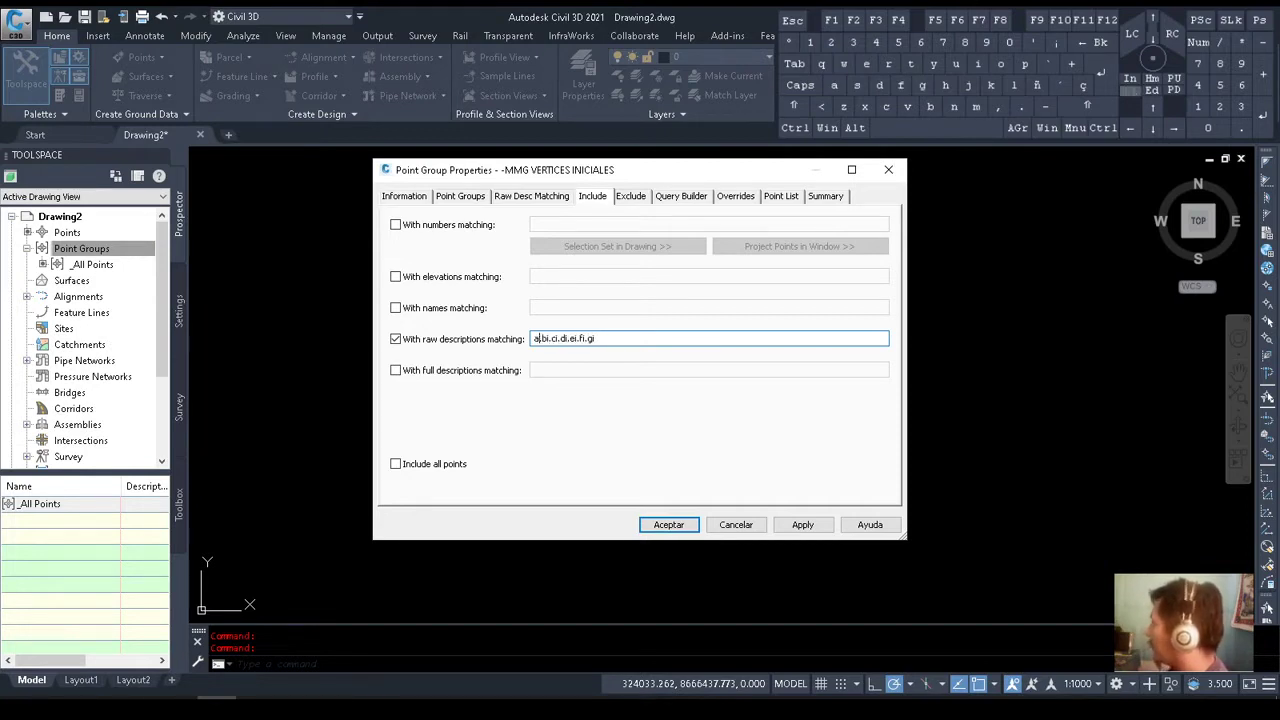
type("i")
key("Right")
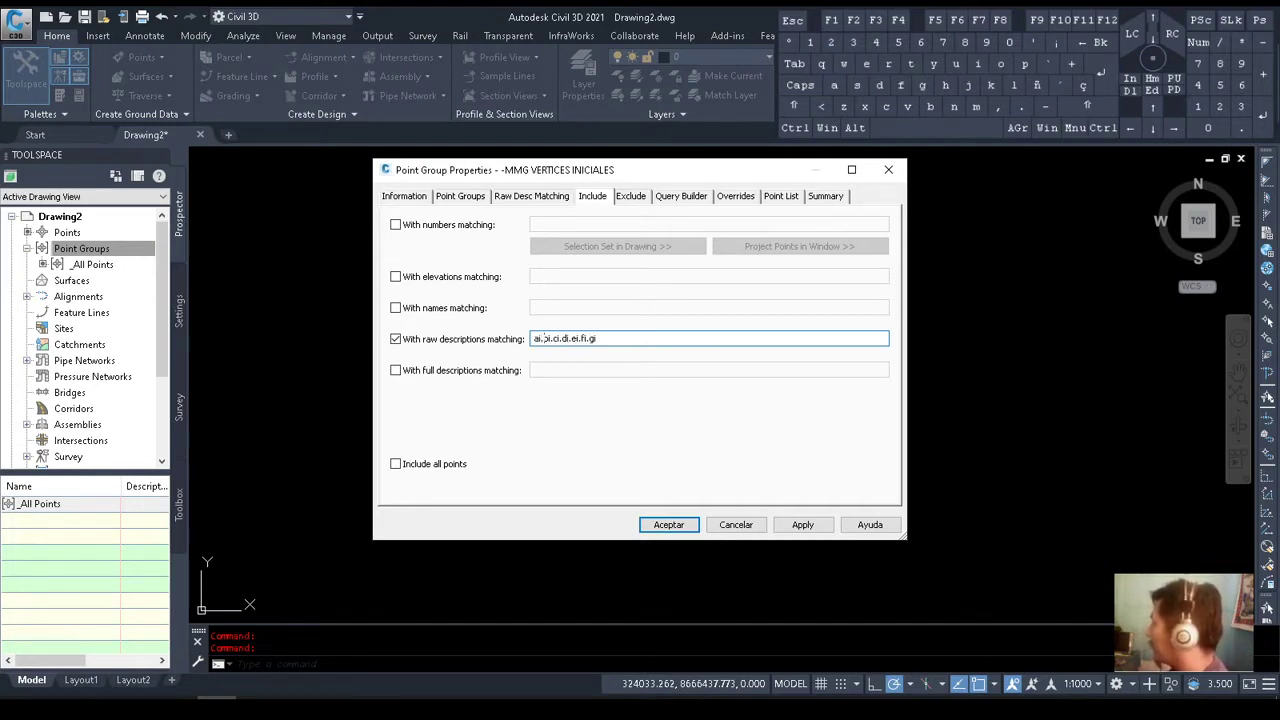
type(",bi,")
key("Delete")
type(",")
key("Right")
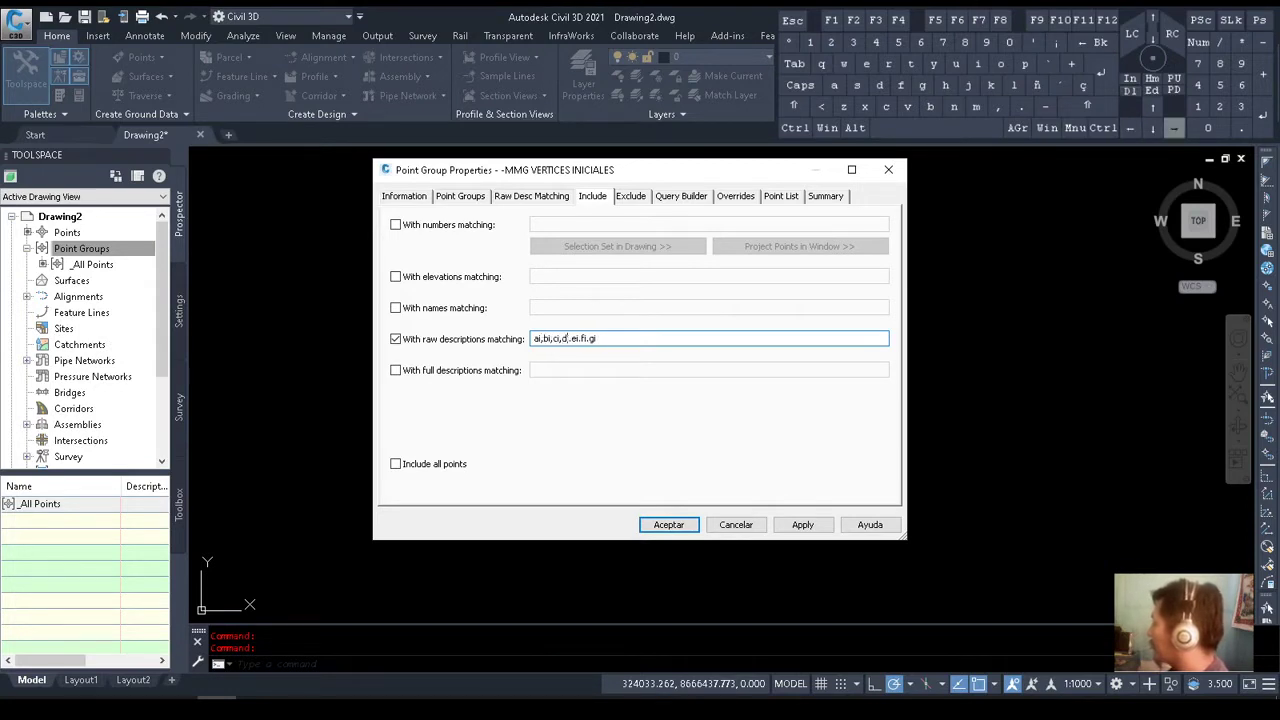
type(",")
key("Right")
key("Delete")
type(",")
key("Right")
type(",")
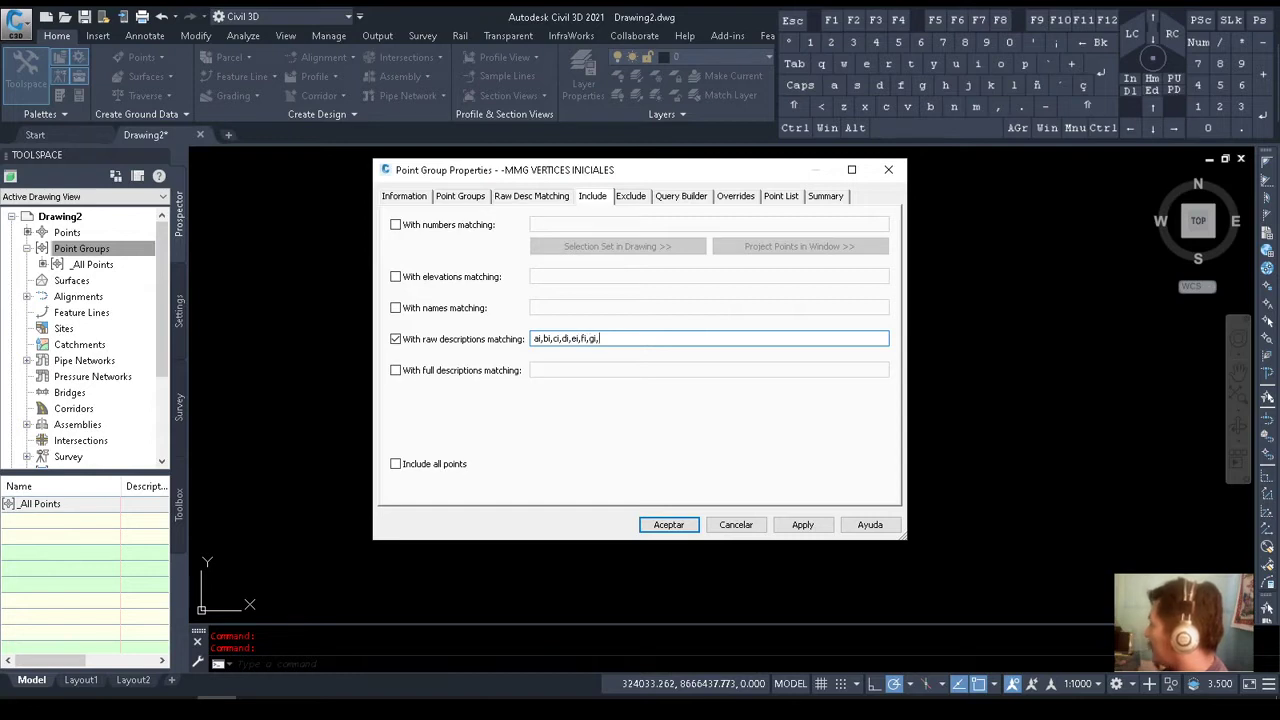
key("BackSpace")
type("hi")
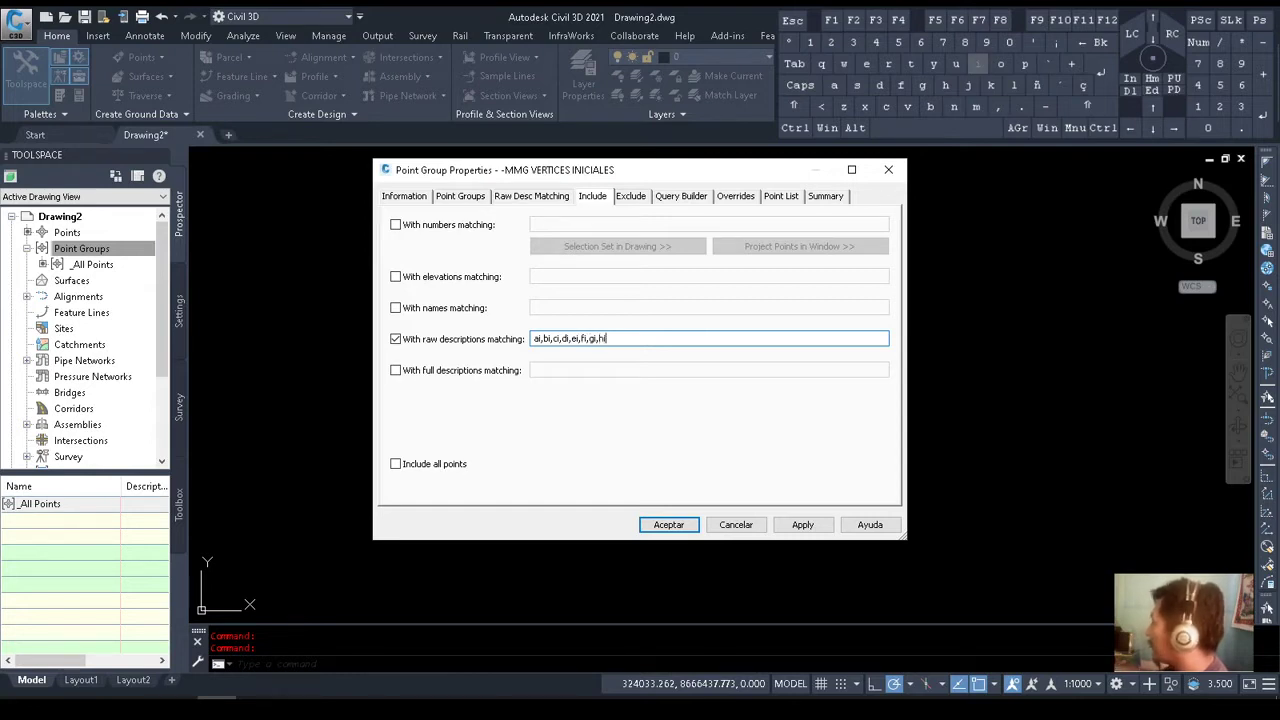
Check the new group's point list and accept the point group properties
left_click(785, 198)
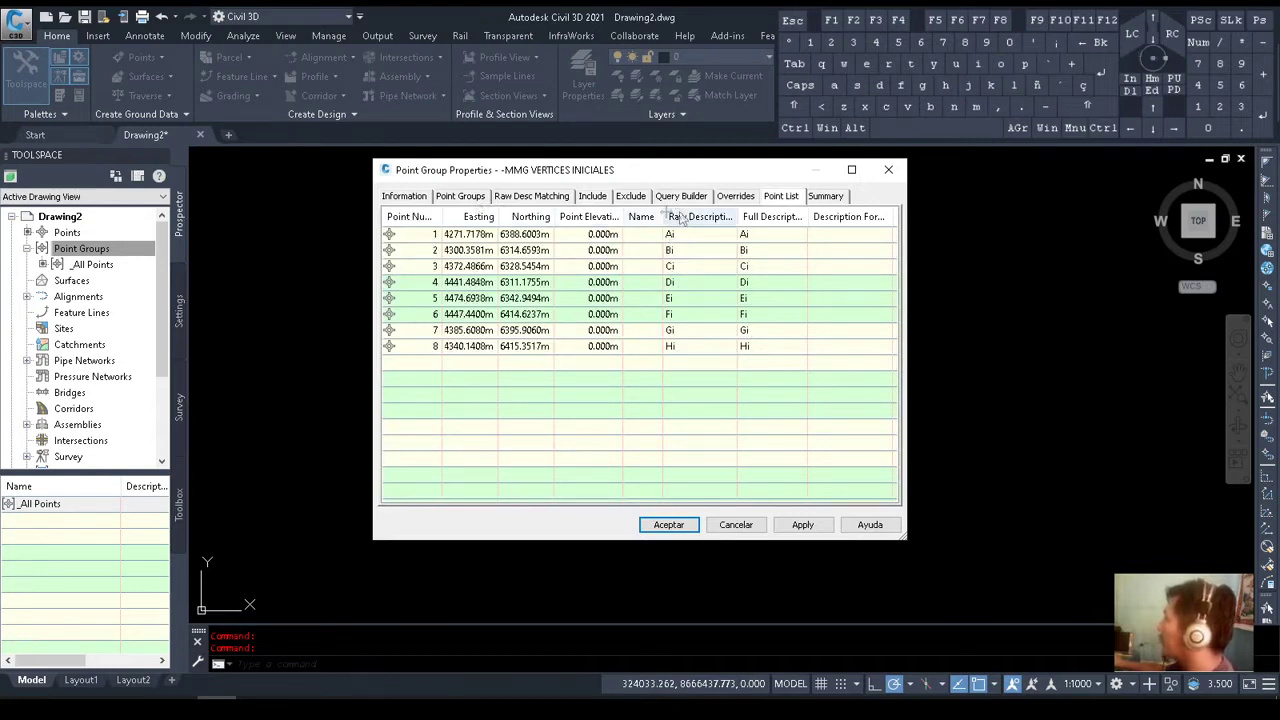
left_click(600, 198)
left_click(803, 524)
left_click(668, 524)
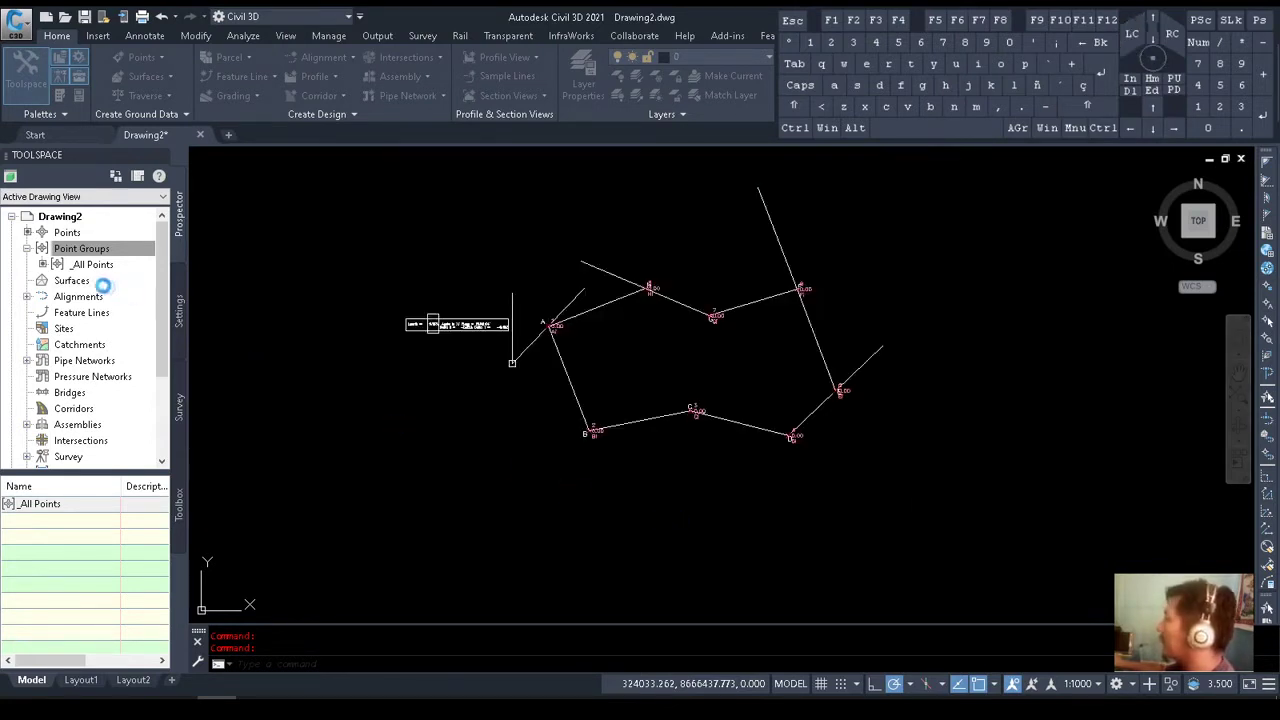
Select the -MMG VERTICES INICIALES point group and widen the Toolspace until its full name and more coordinate columns fit
left_click(90, 265)
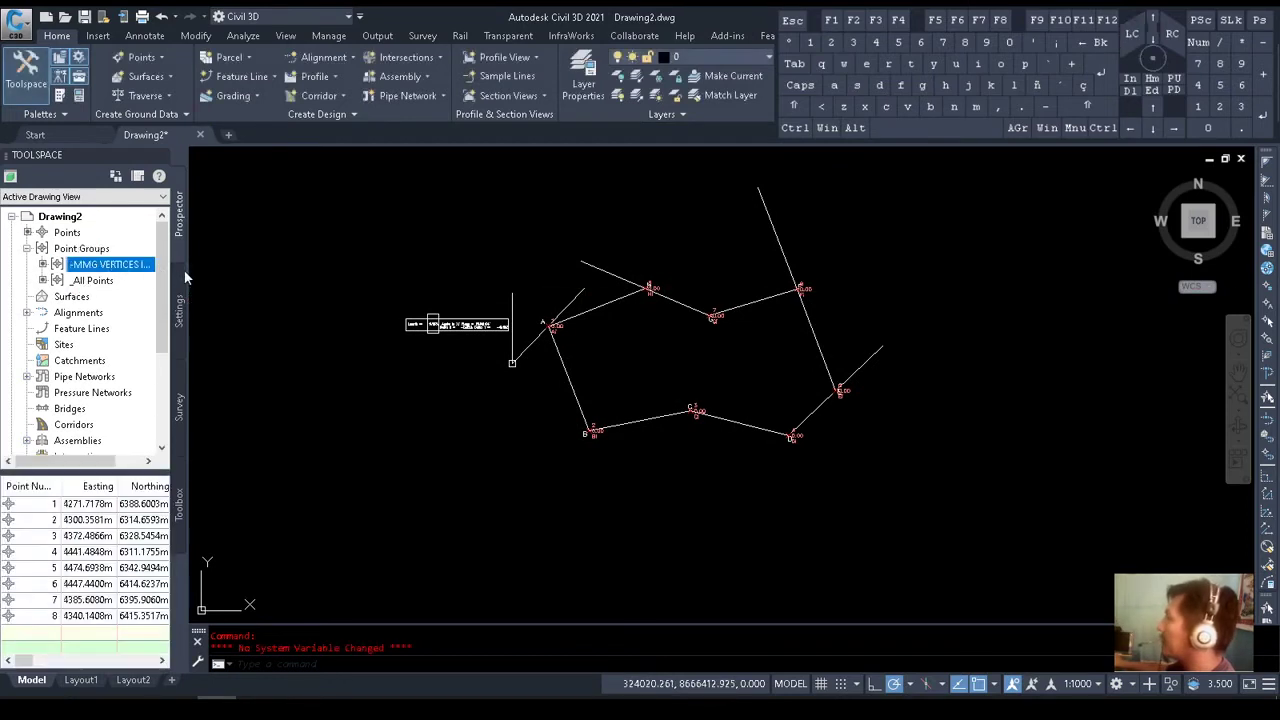
left_click_drag(188, 268, 262, 266)
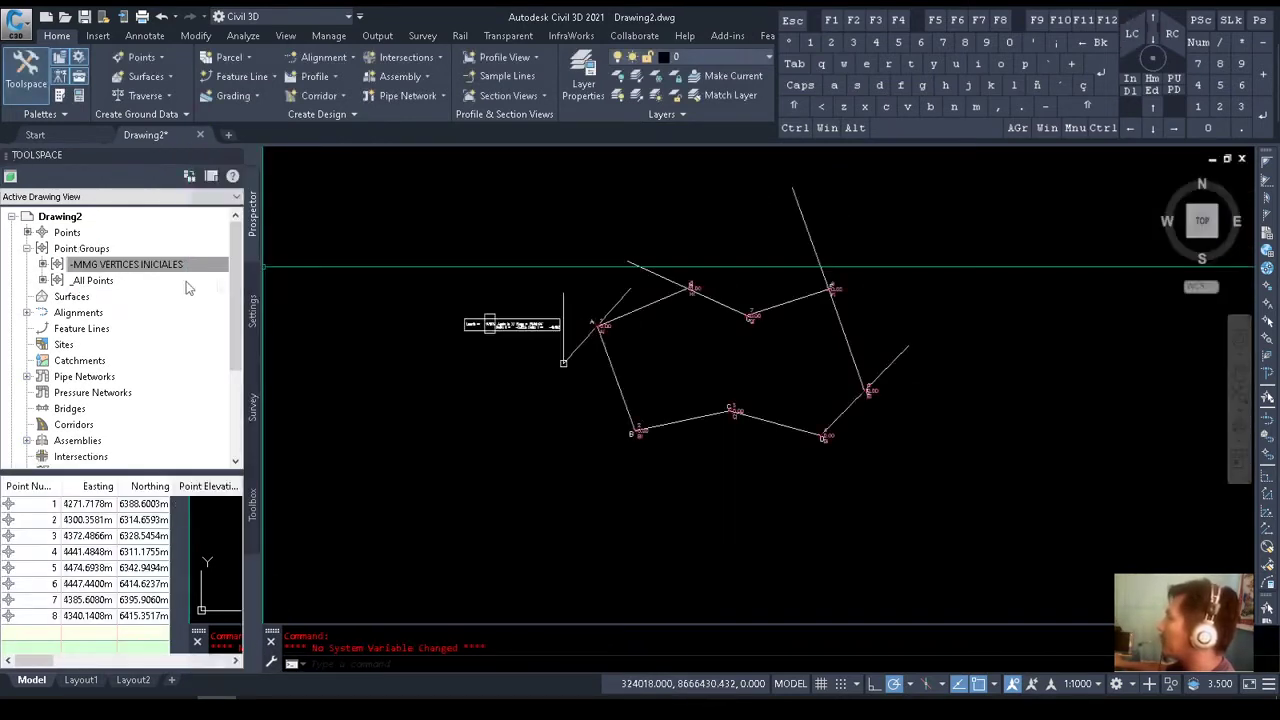
scroll(505, 340, "down", 3)
scroll(497, 352, "up", 3)
key("Escape")
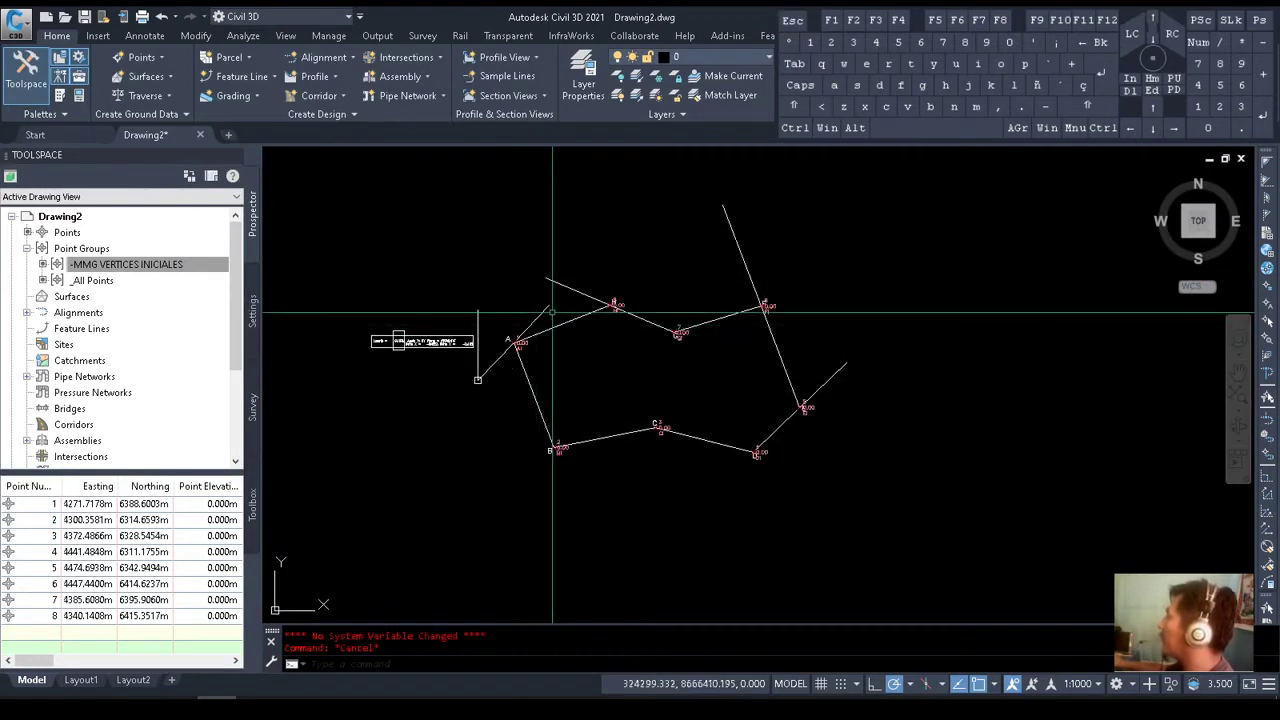
Switch to the practice PDF, read the next requirement for the initial coordinates, and return to Civil 3D
key("alt+Tab")
left_click_drag(463, 357, 622, 352)
key("alt+Tab")
Add a dynamic PNEZD format point table for the -MMG VERTICES INICIALES group and place it beside the traverse, east of vertex E
left_click(145, 36)
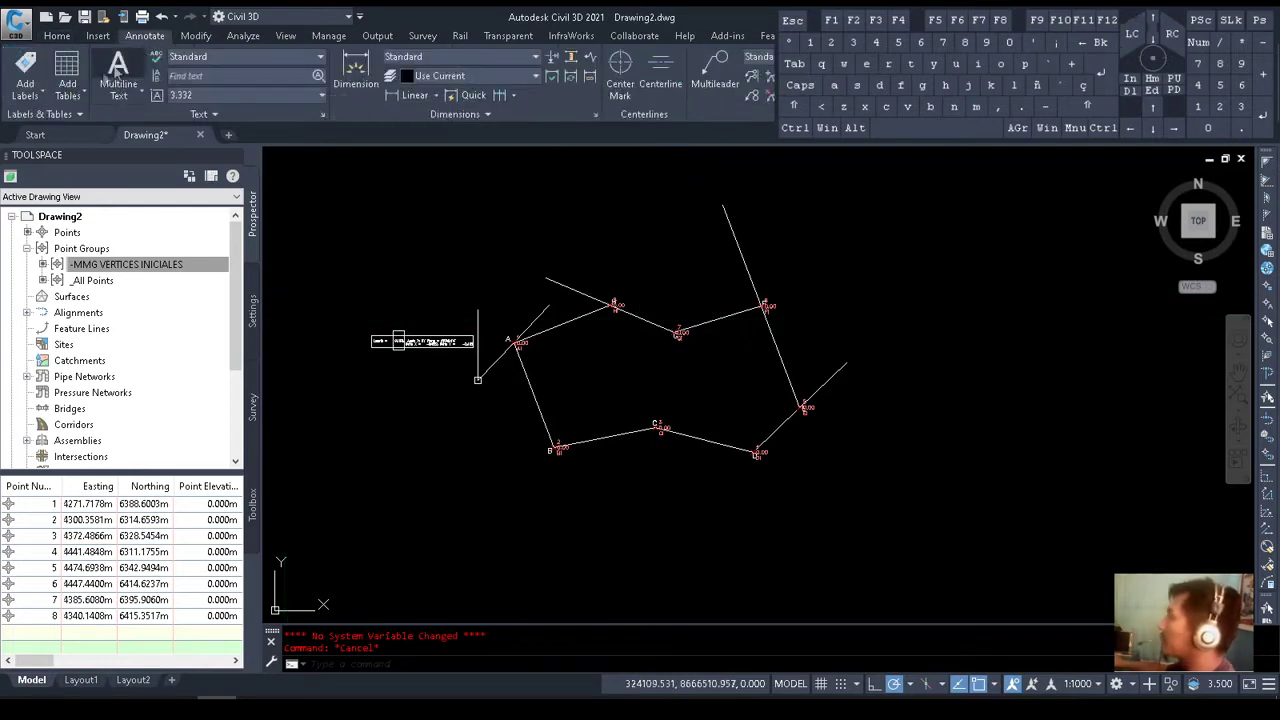
left_click(70, 88)
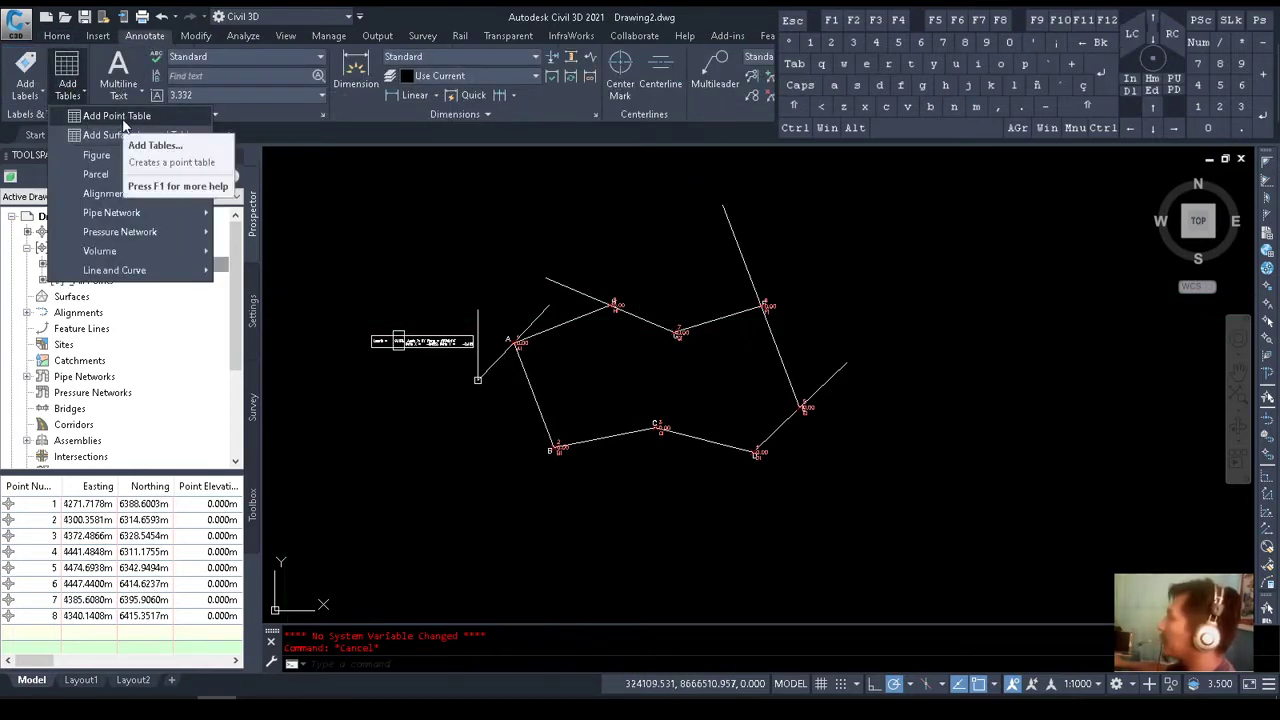
left_click(117, 116)
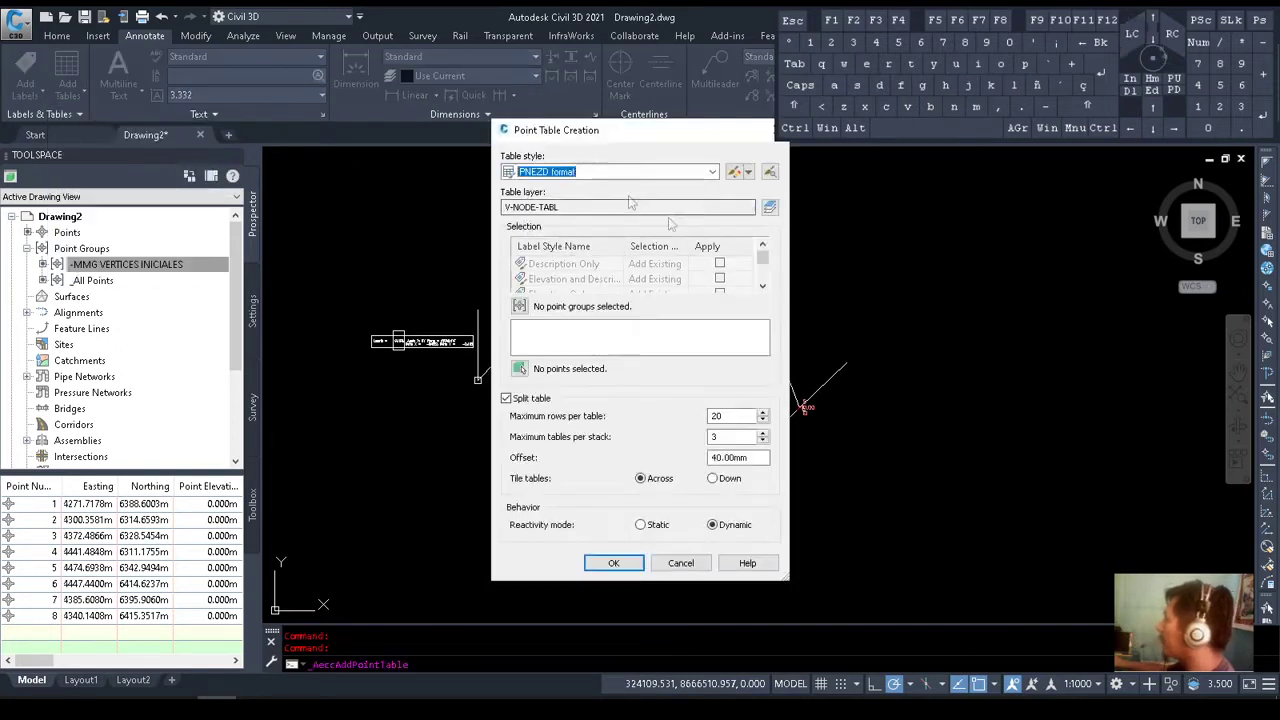
left_click(519, 306)
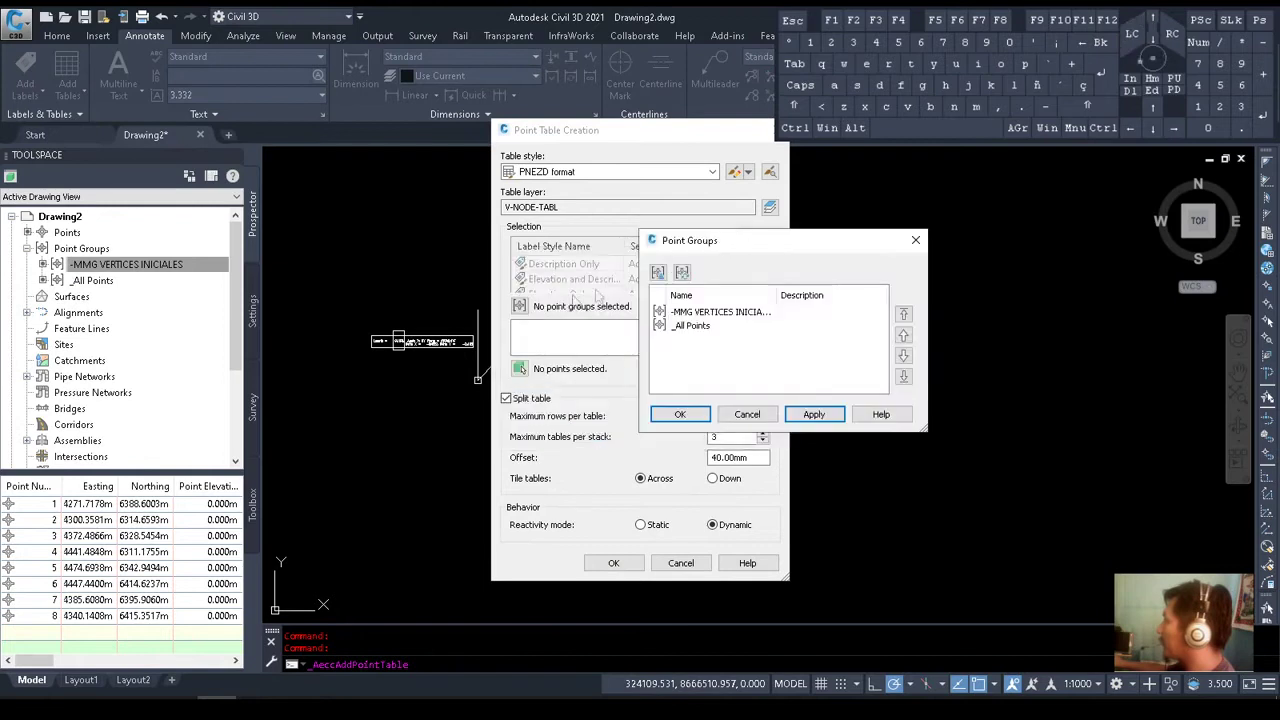
left_click(714, 313)
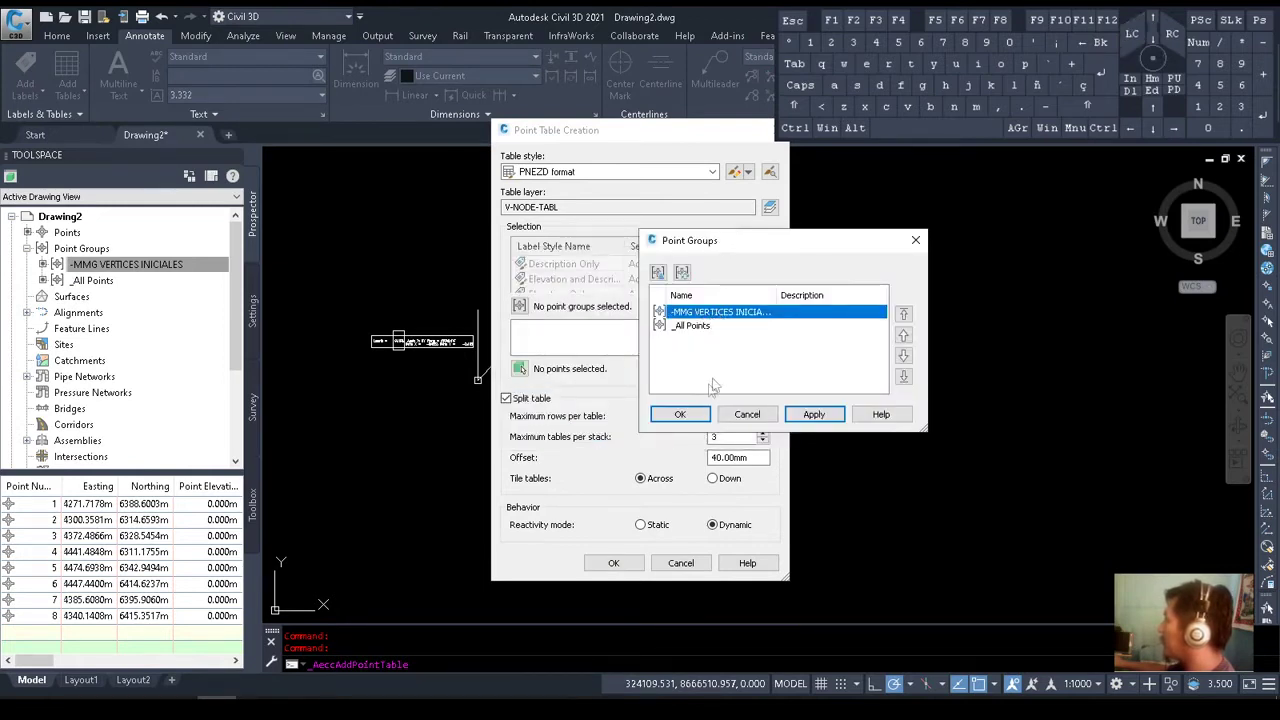
left_click(818, 416)
left_click(686, 418)
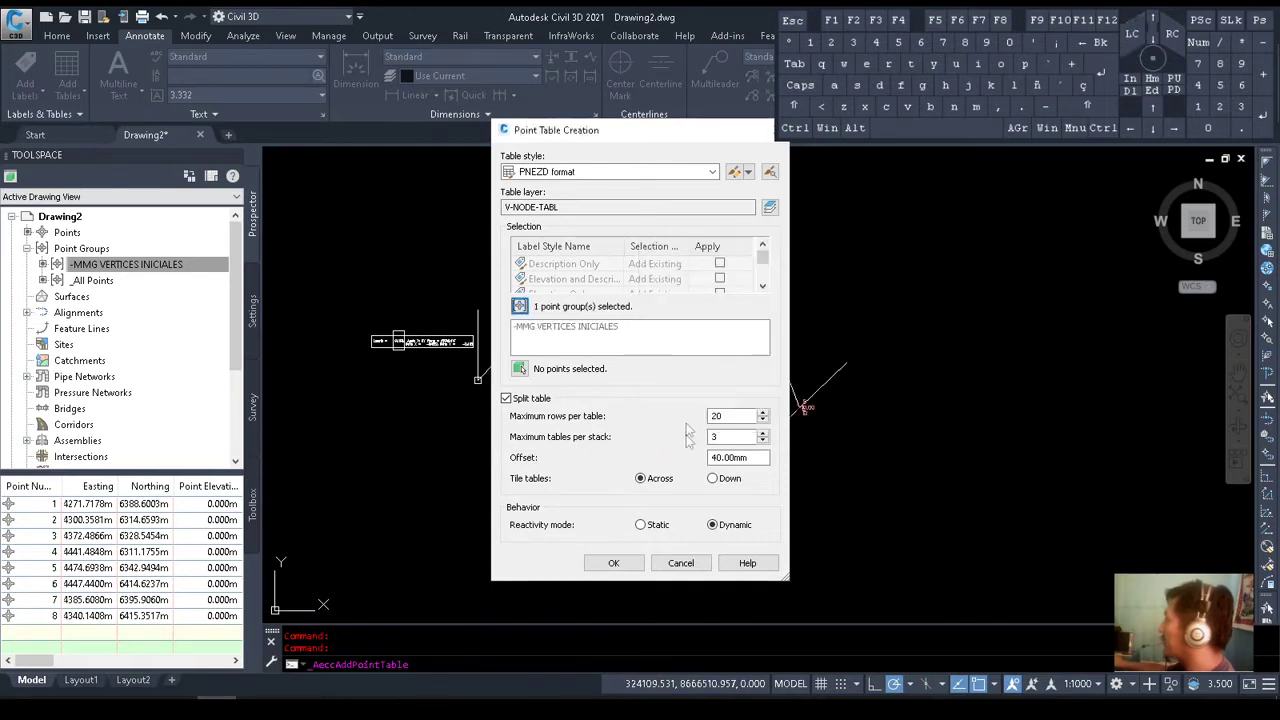
left_click(614, 563)
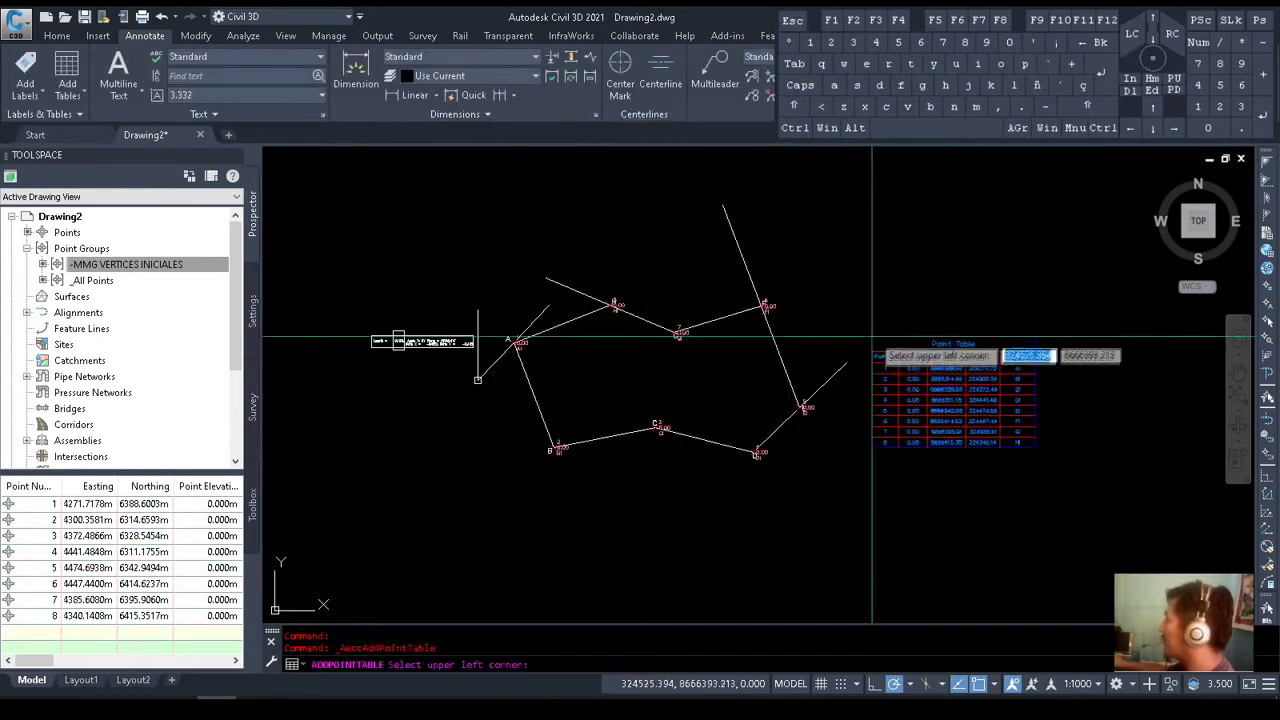
left_click(862, 297)
key("Escape")
key("Escape")
Add single-line text "t. vertices iniciales" above the point table, accepting the default height and rotation
scroll(1093, 318, "up", 4)
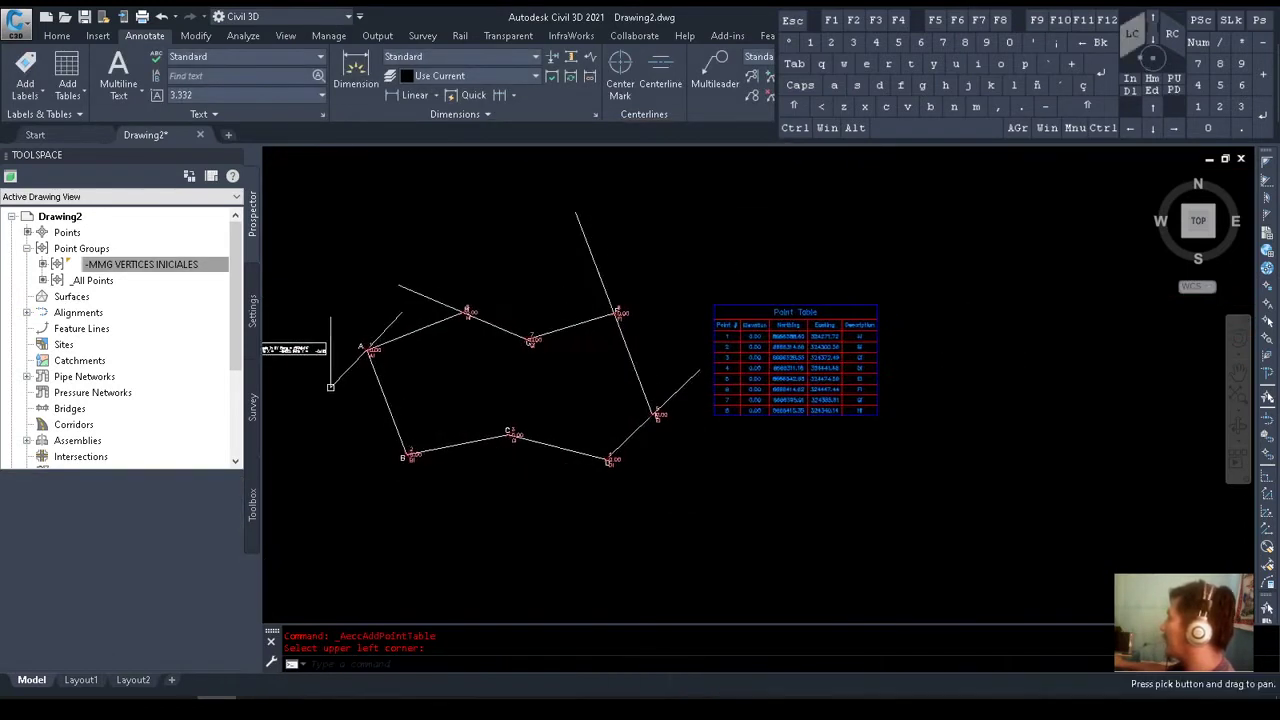
type("text")
key("Return")
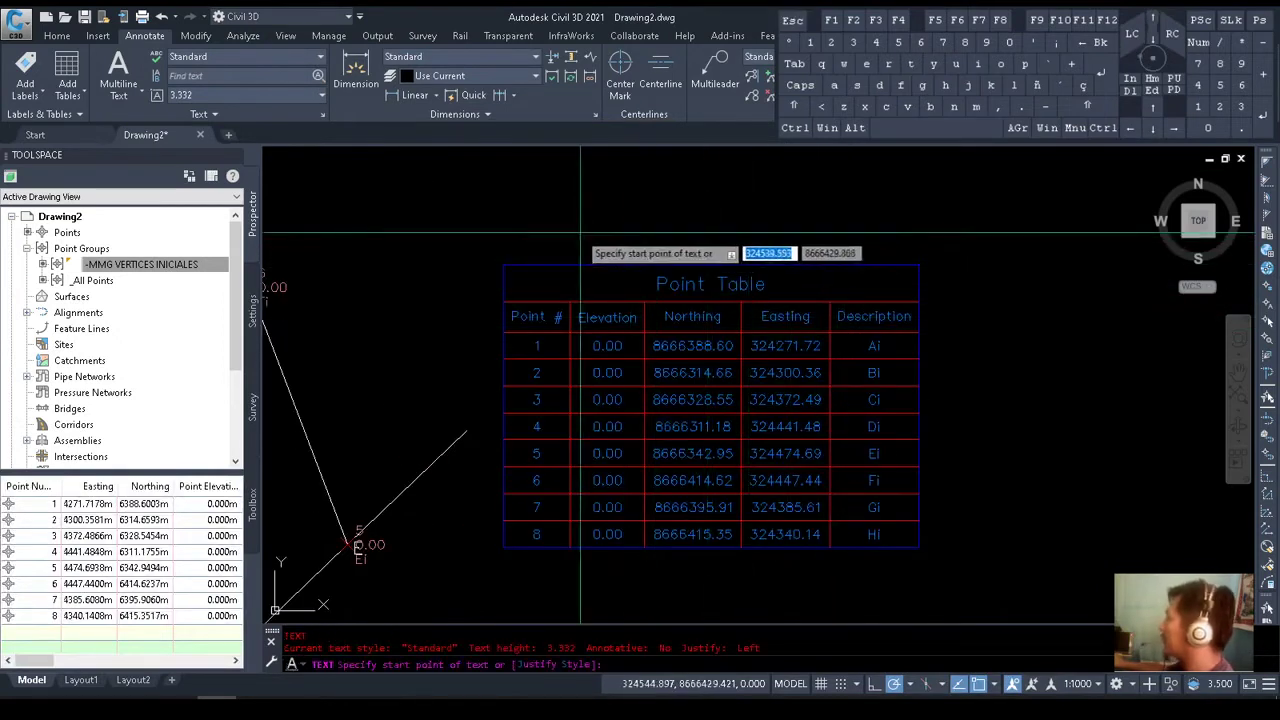
left_click(548, 240)
key("Return")
key("Return")
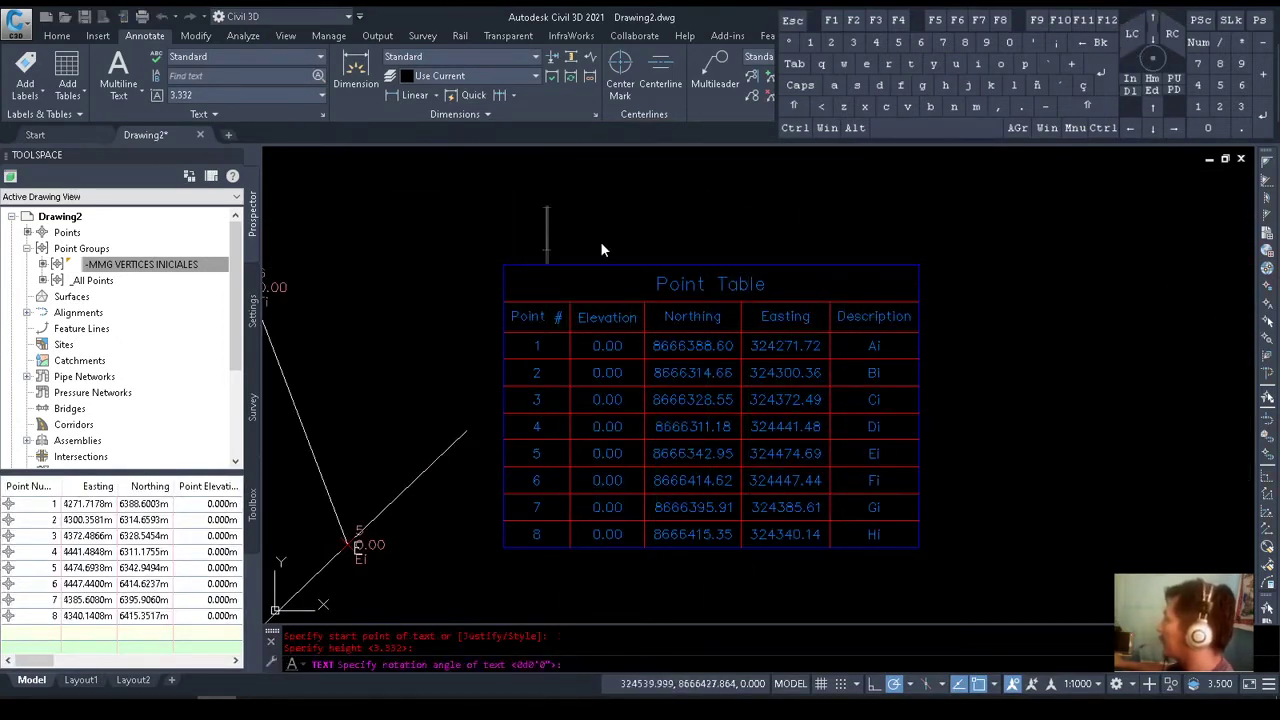
type("t. vert")
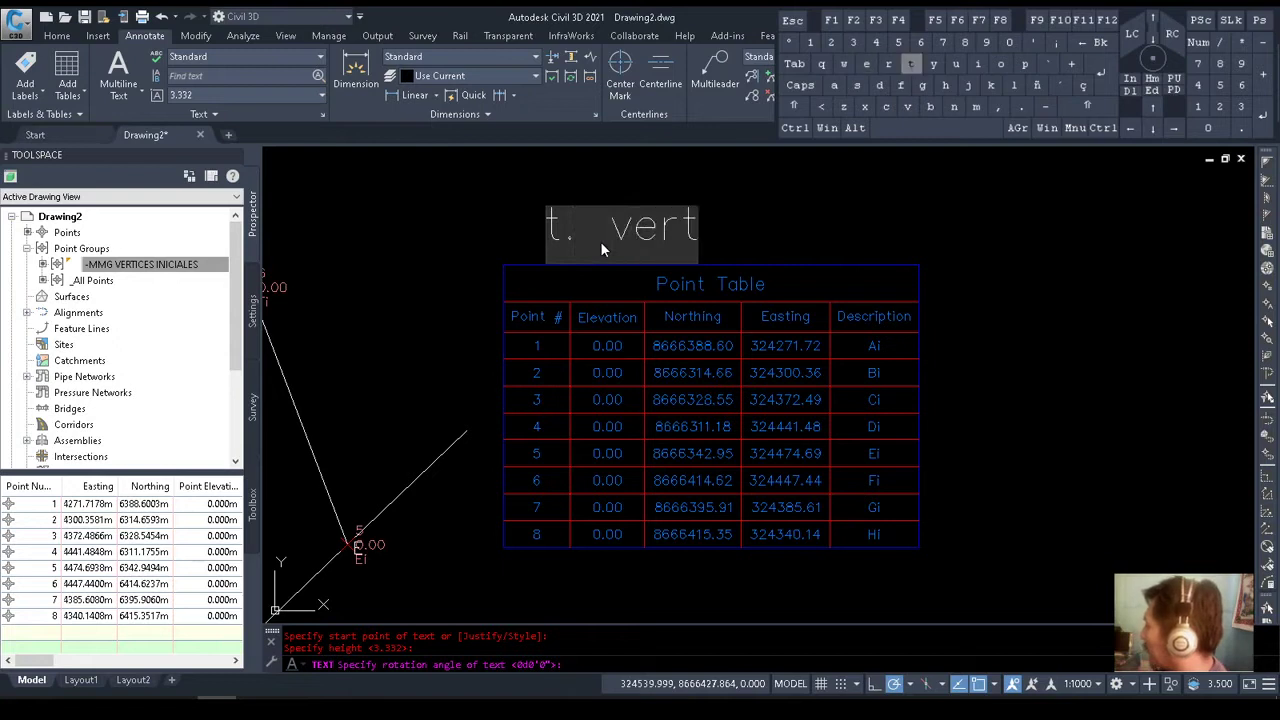
type("ices inicialñe")
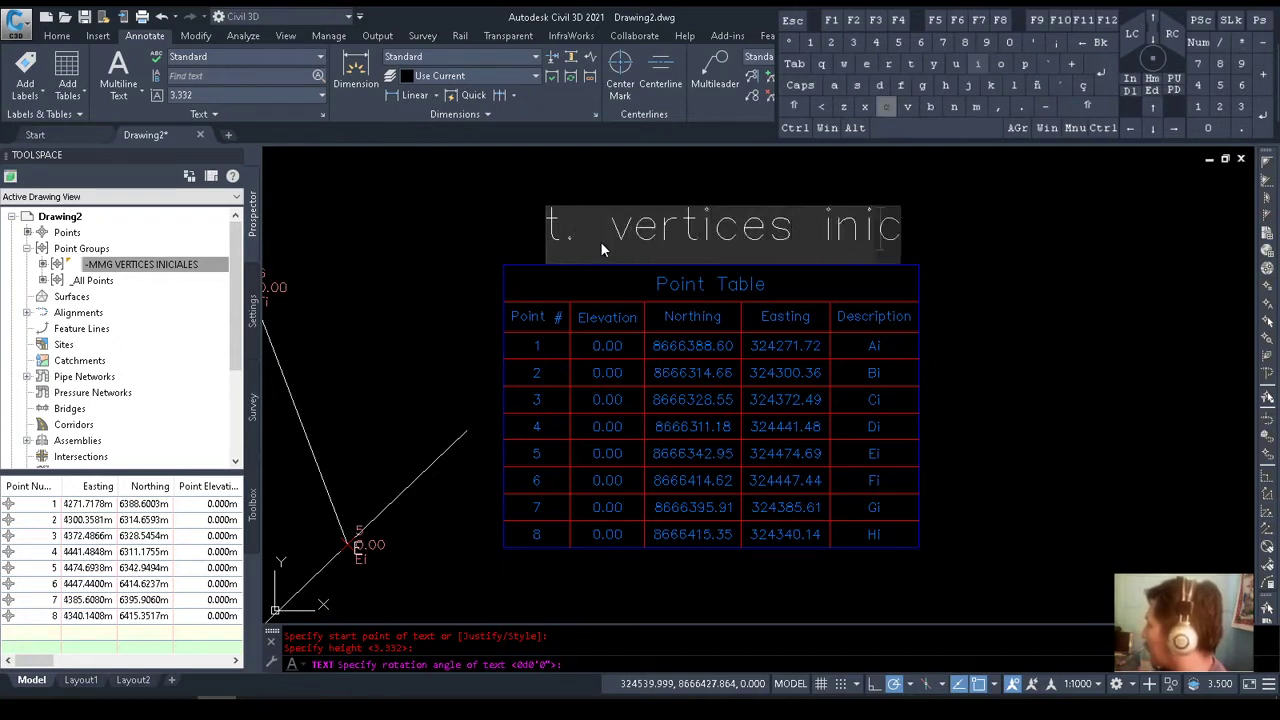
key("BackSpace")
key("BackSpace")
type("es")
Correct the point table's title text to read "T. Vértices Iniciales"
key("Home")
key("Delete")
key("Caps_Lock")
type("T")
key("Right")
key("Right")
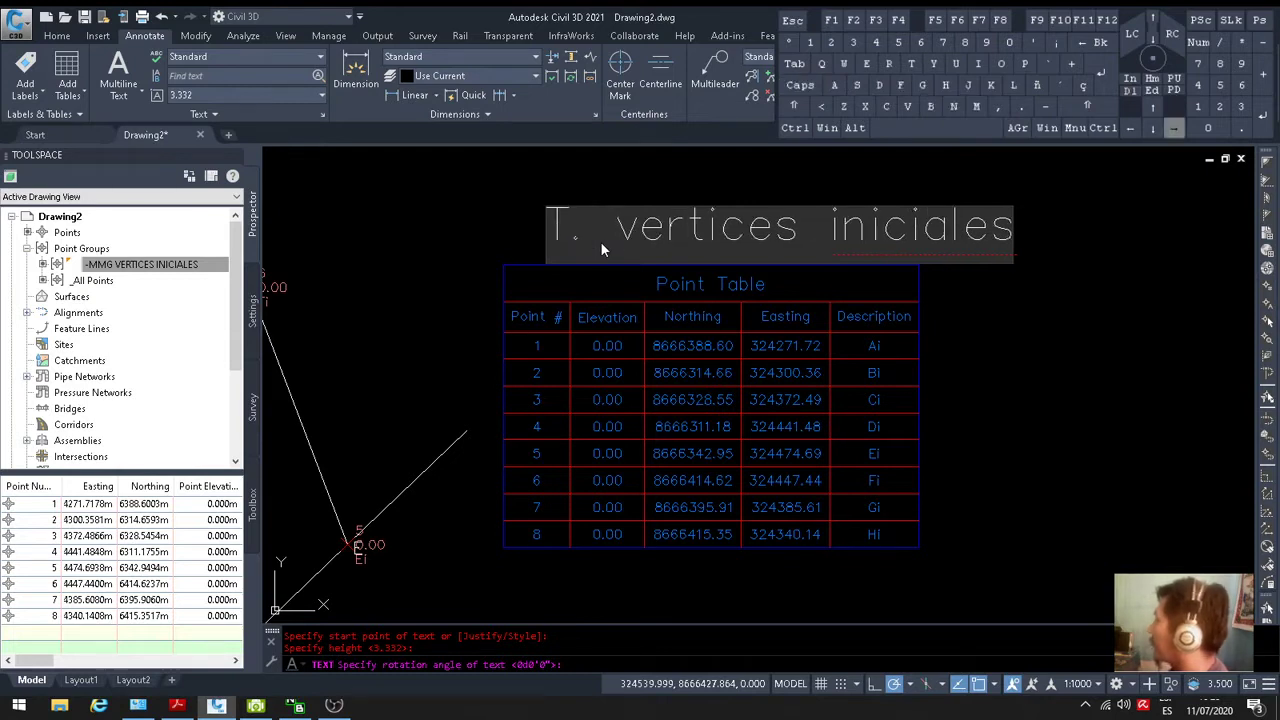
key("Delete")
type("V")
key("Caps_Lock")
key("Delete")
type("é")
key("Right")
key("Right")
key("Right")
key("Right")
key("Right")
key("Right")
key("Right")
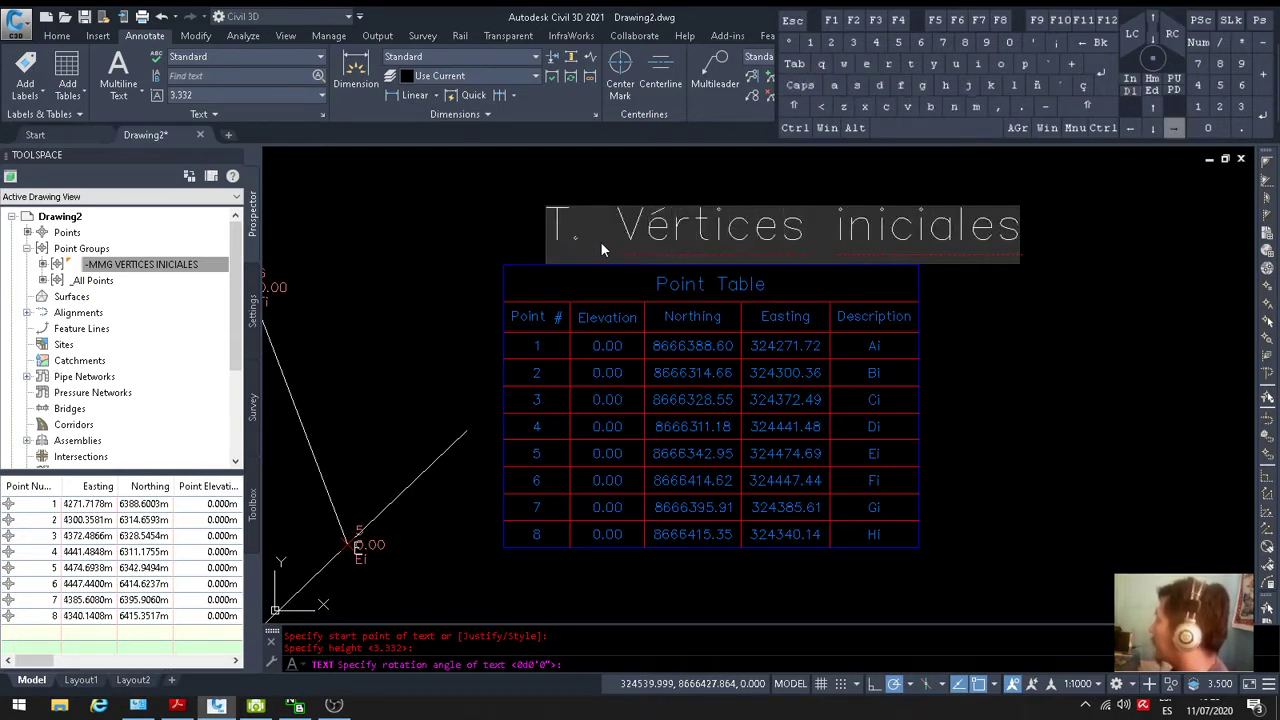
key("Delete")
type("I")
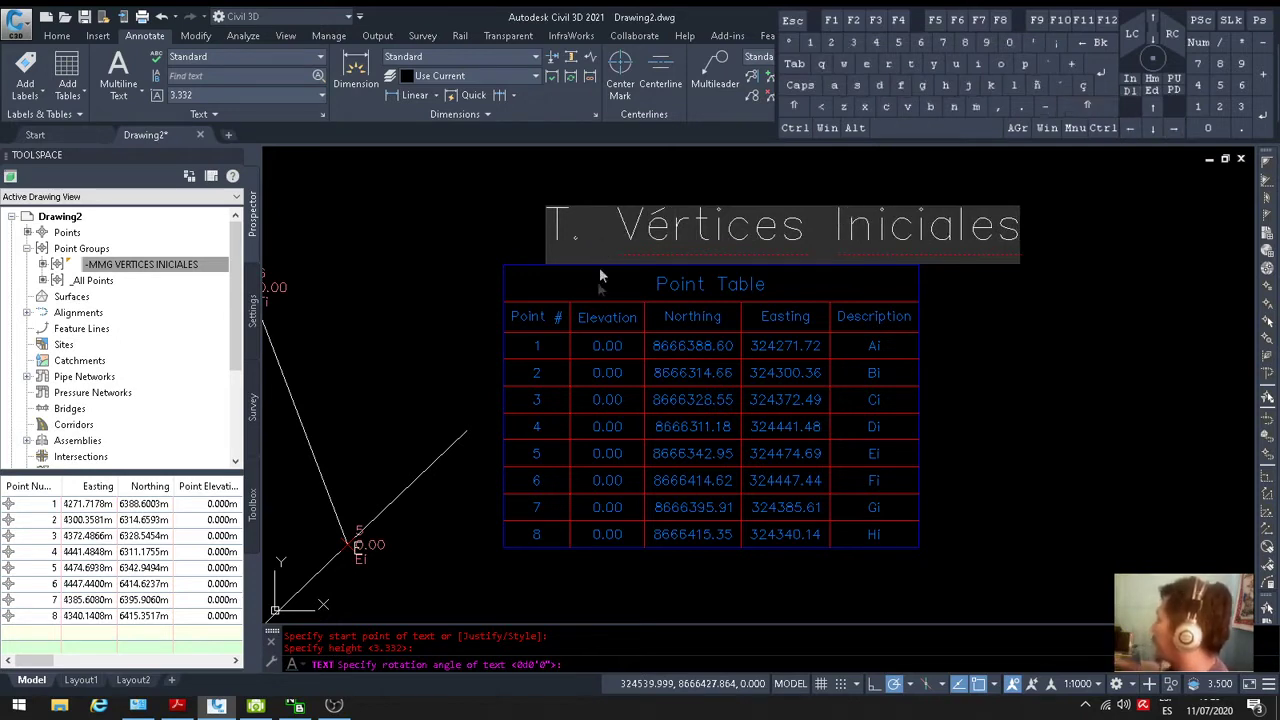
key("Return")
key("Return")
Move the "T. Vértices Iniciales" title so it sits centred above the point table
left_click(903, 250)
type("m")
key("space")
left_click(1072, 398)
left_click(1006, 387)
Copy the "T. Vértices Iniciales" title to above the boxed closure error values, west of vertex A
scroll(983, 398, "down", 8)
left_click(957, 375)
type("co")
key("space")
left_click(957, 376)
scroll(790, 395, "up", 5)
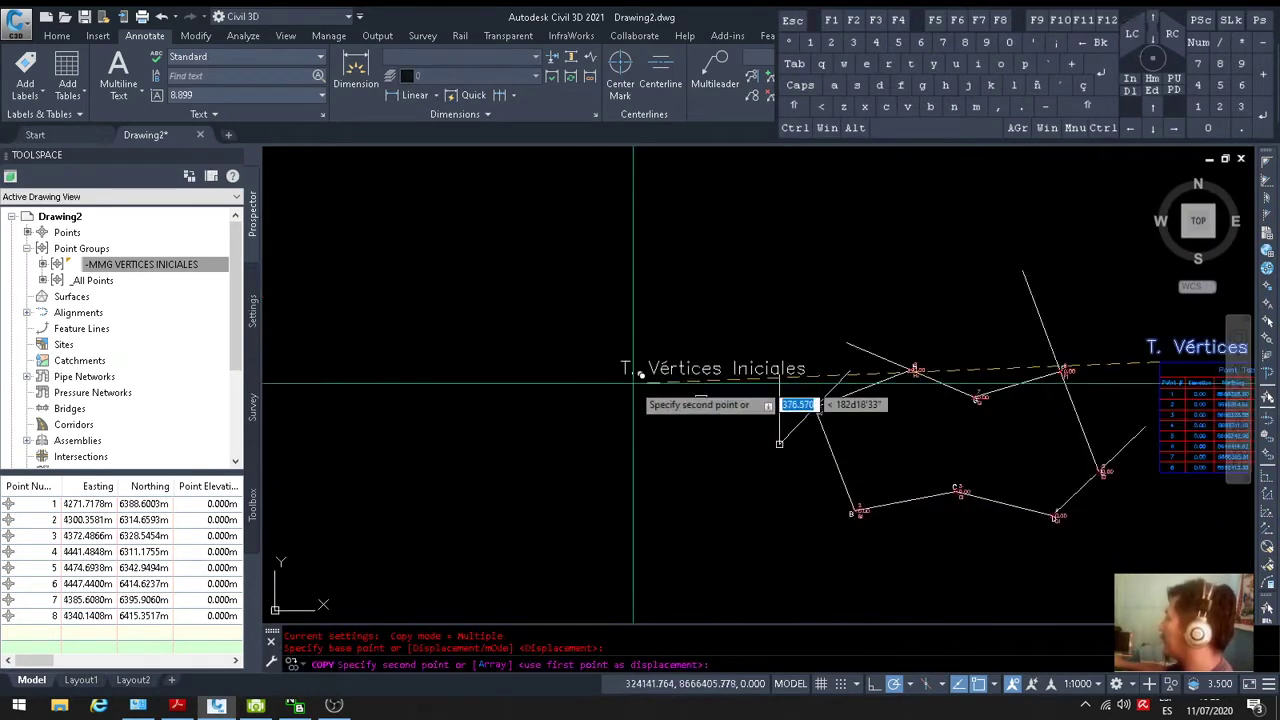
scroll(596, 397, "up", 8)
key("Escape")
Change the copied title above the closure error values to "Error de cierre de Polígono"
left_click(578, 318)
type("td")
key("space")
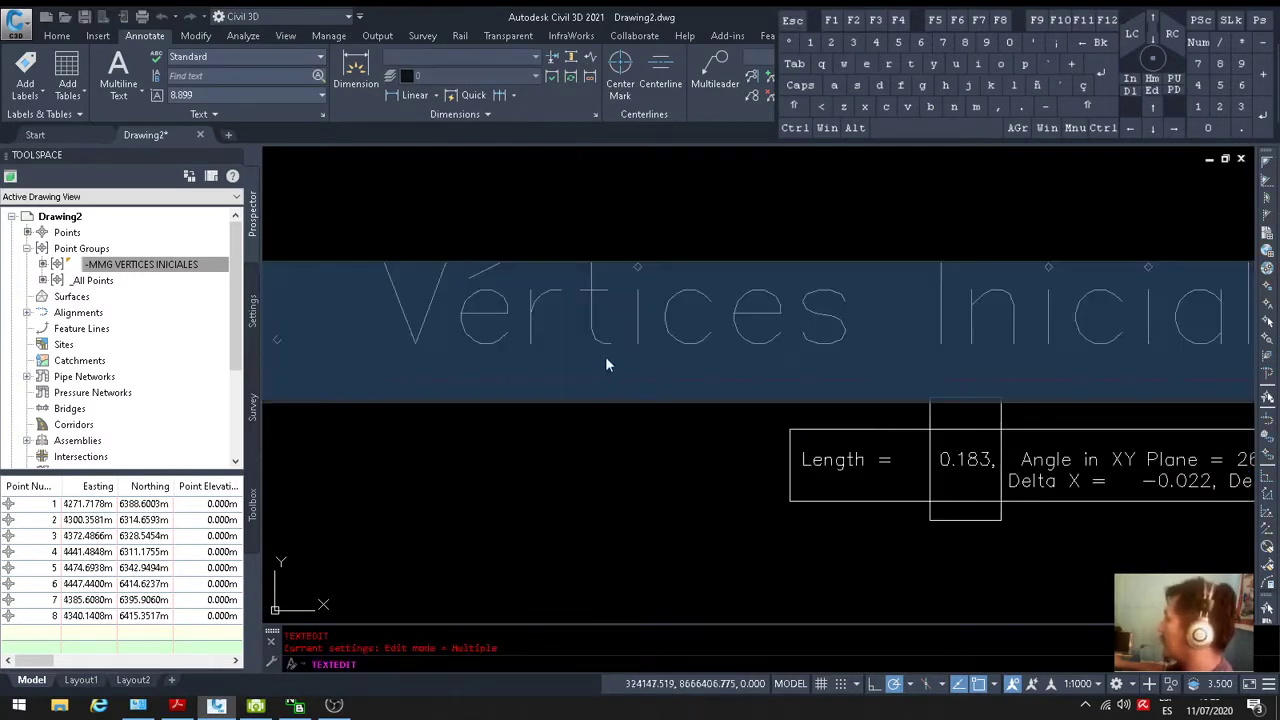
type("E")
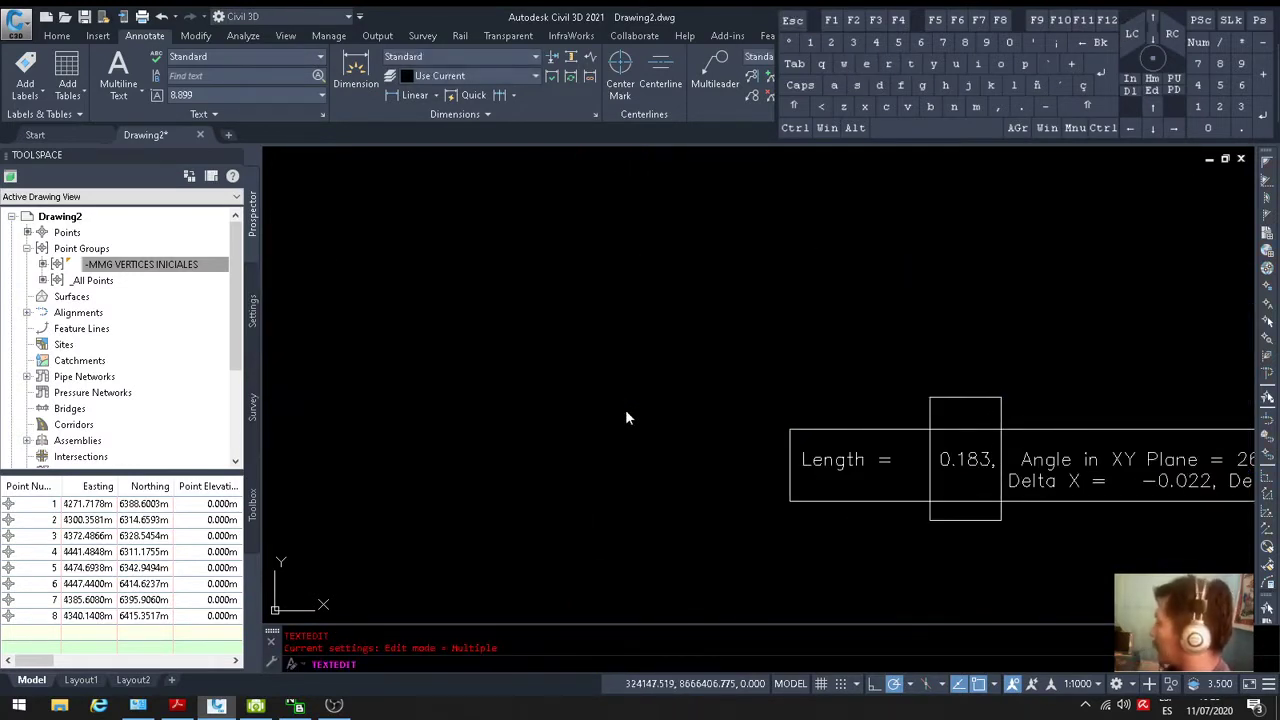
key("BackSpace")
type("Erro")
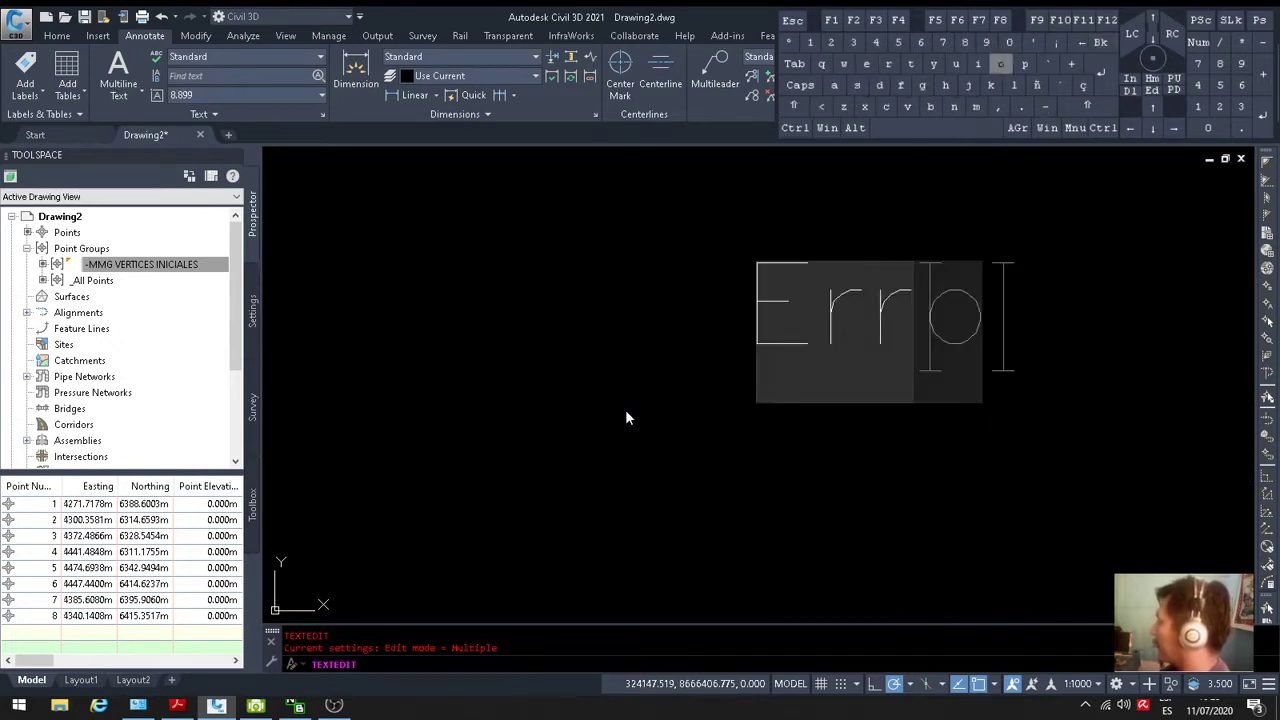
type("r de cier")
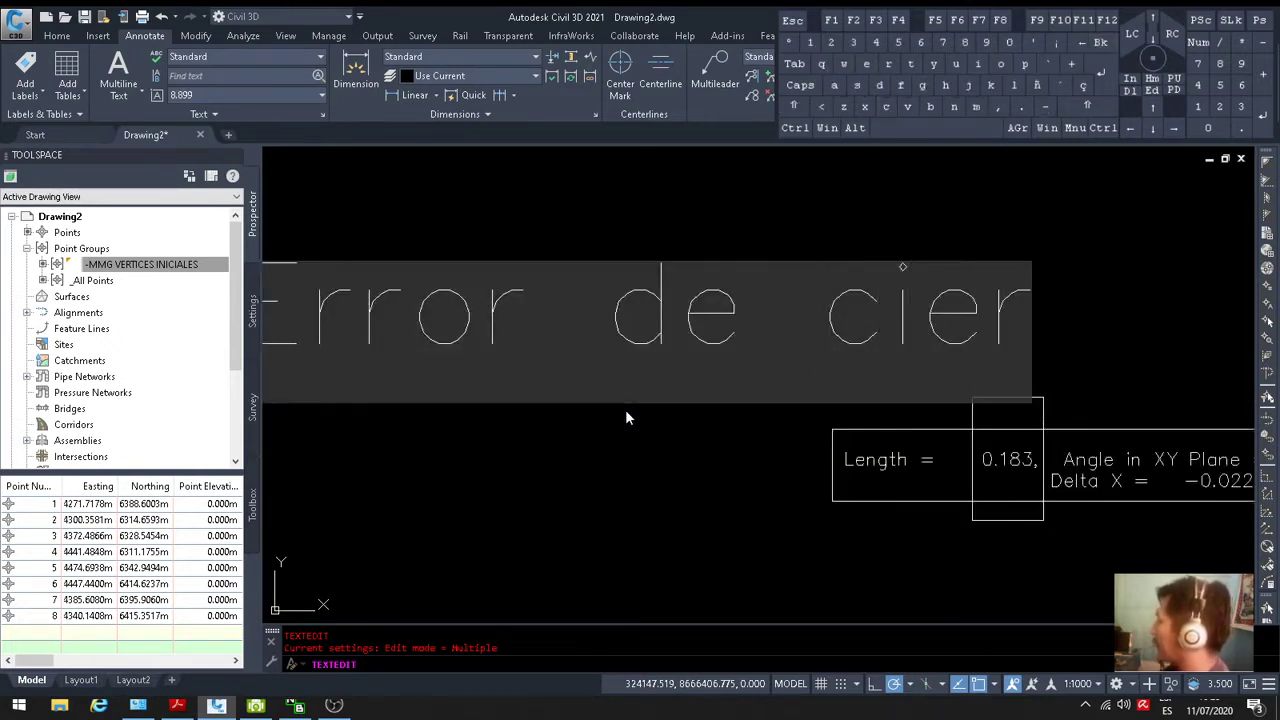
type("re de Pol")
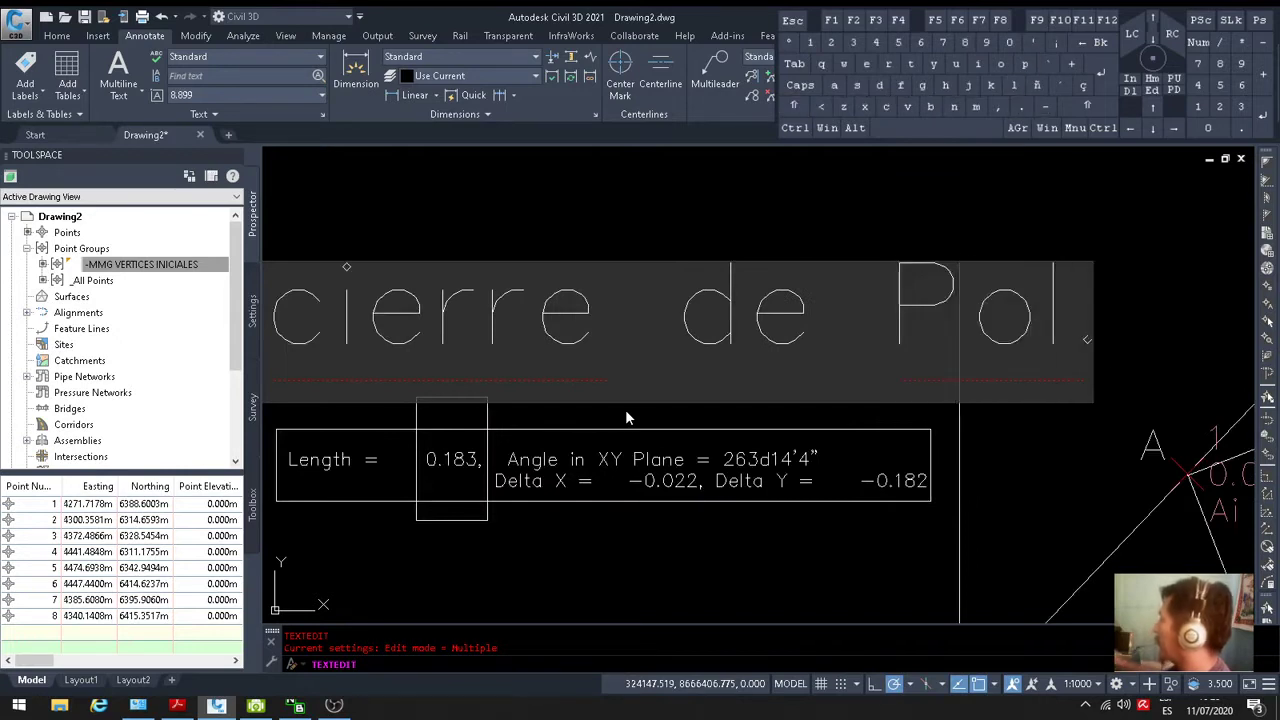
key("BackSpace")
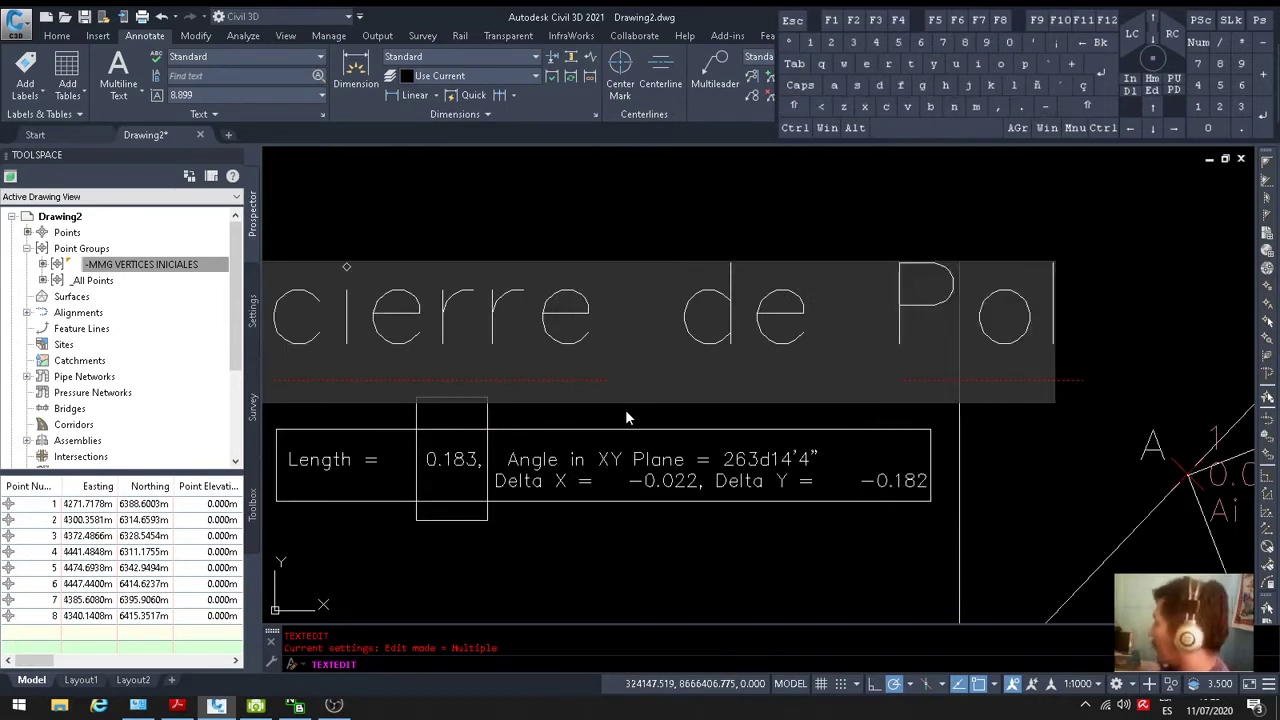
type("í")
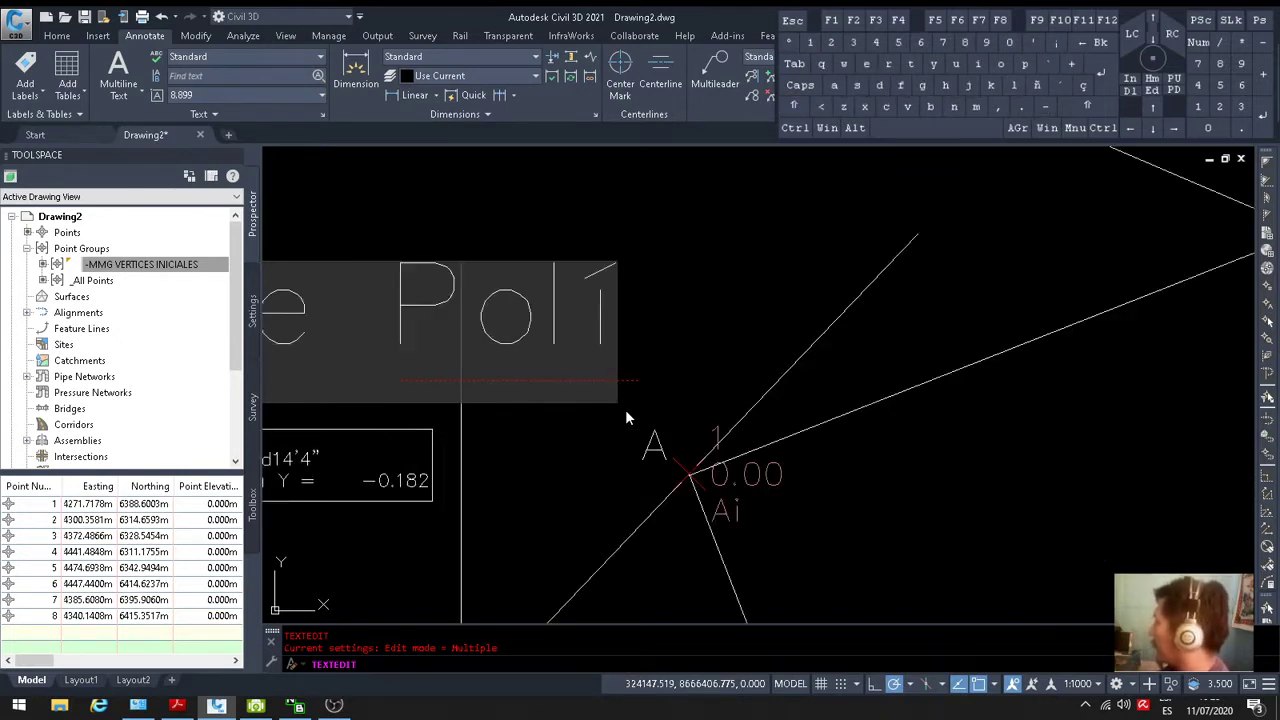
type("gono")
key("Escape")
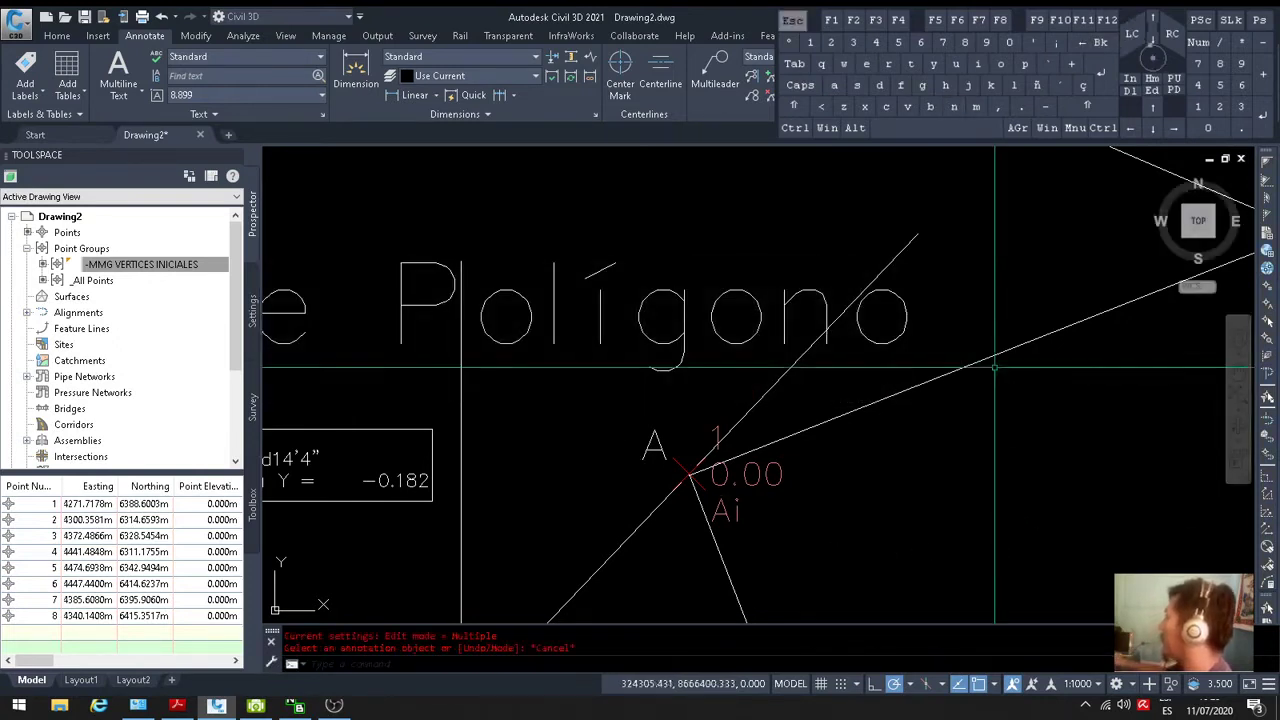
key("Escape")
Move the "Error de cierre de Polígono" title west, clear of vertex A and the traverse lines
scroll(875, 173, "down", 6)
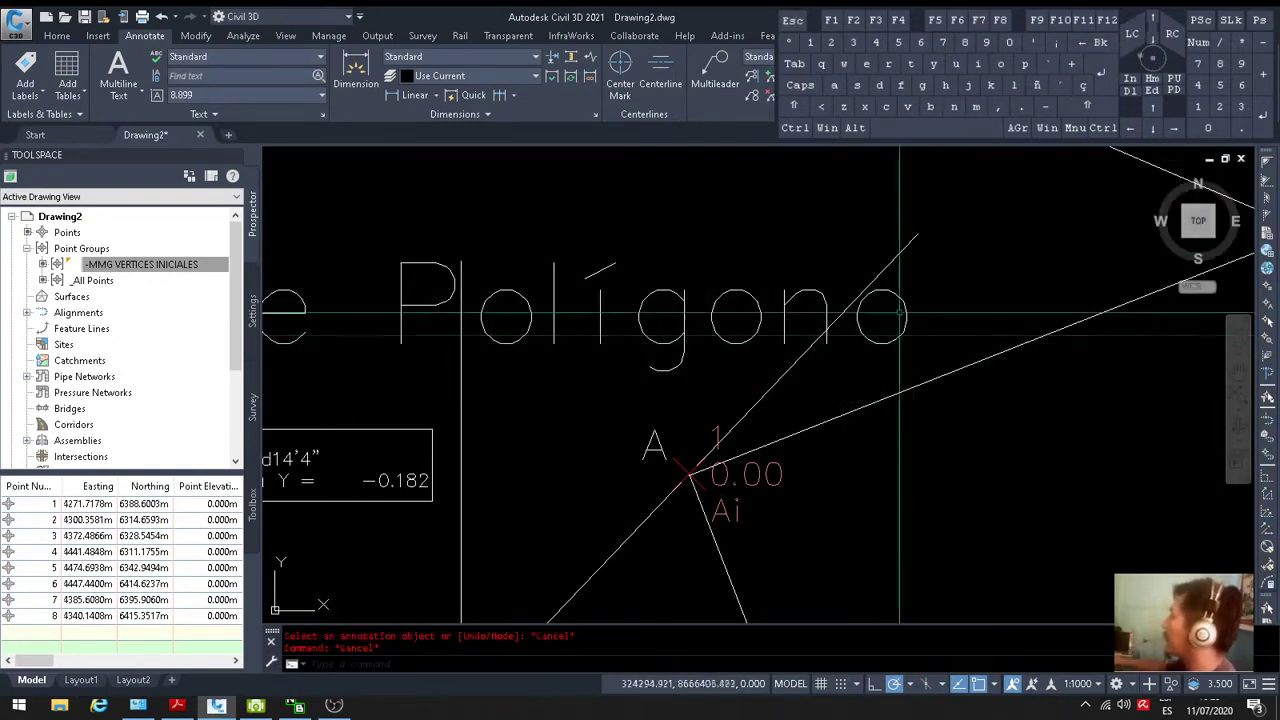
type("m")
key("Return")
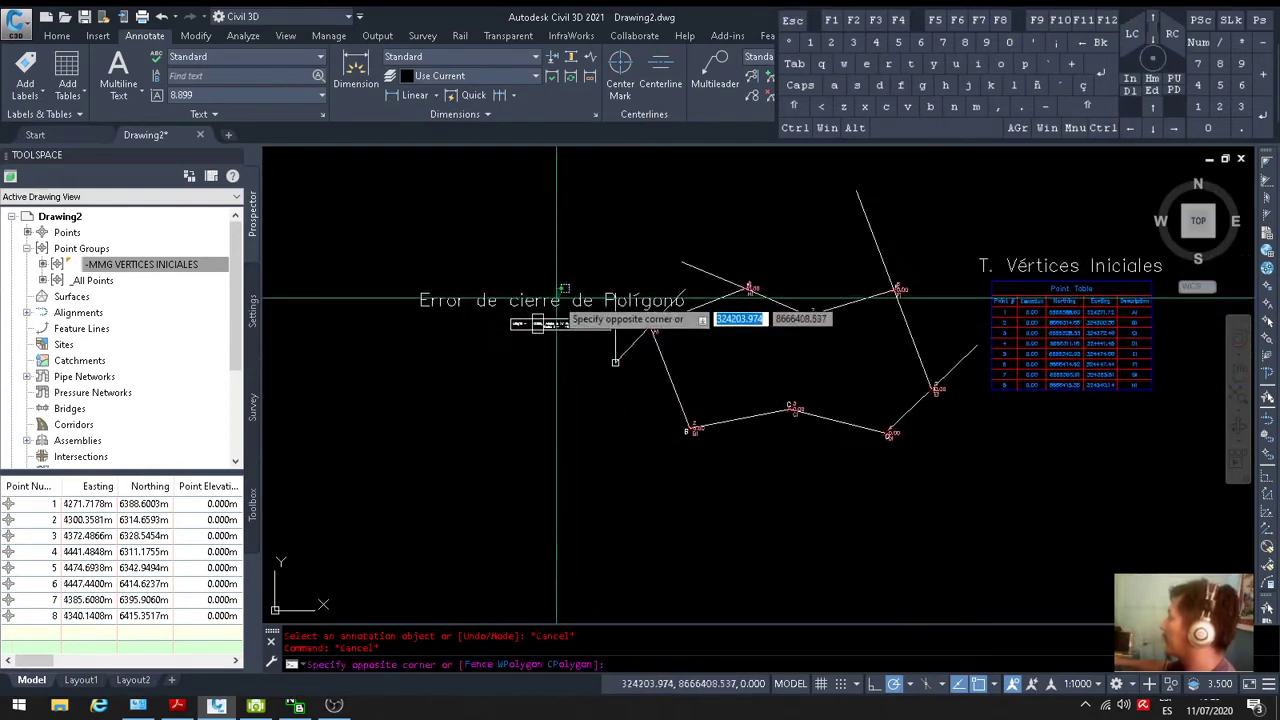
left_click(605, 300)
key("Return")
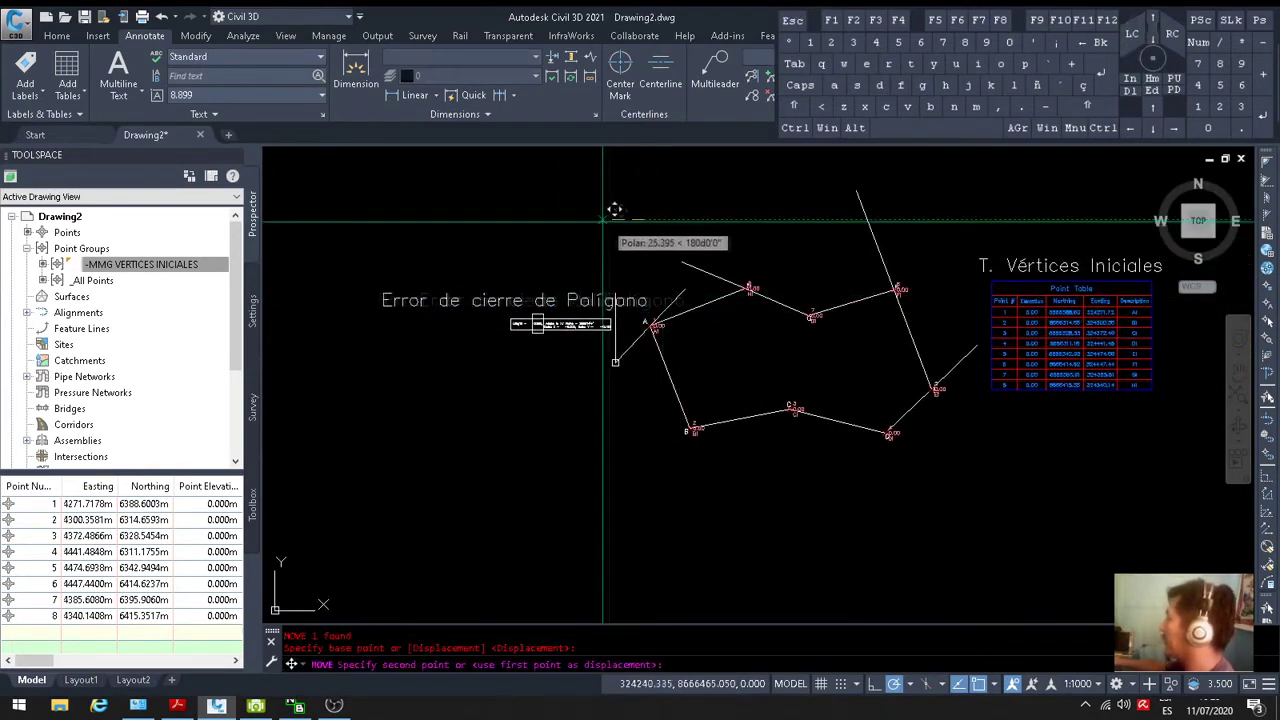
key("Escape")
key("Escape")
Switch to the practice PDF, review the initial coordinates and compass-method report requirements, and return to Civil 3D
middle_click_drag(830, 412, 466, 408)
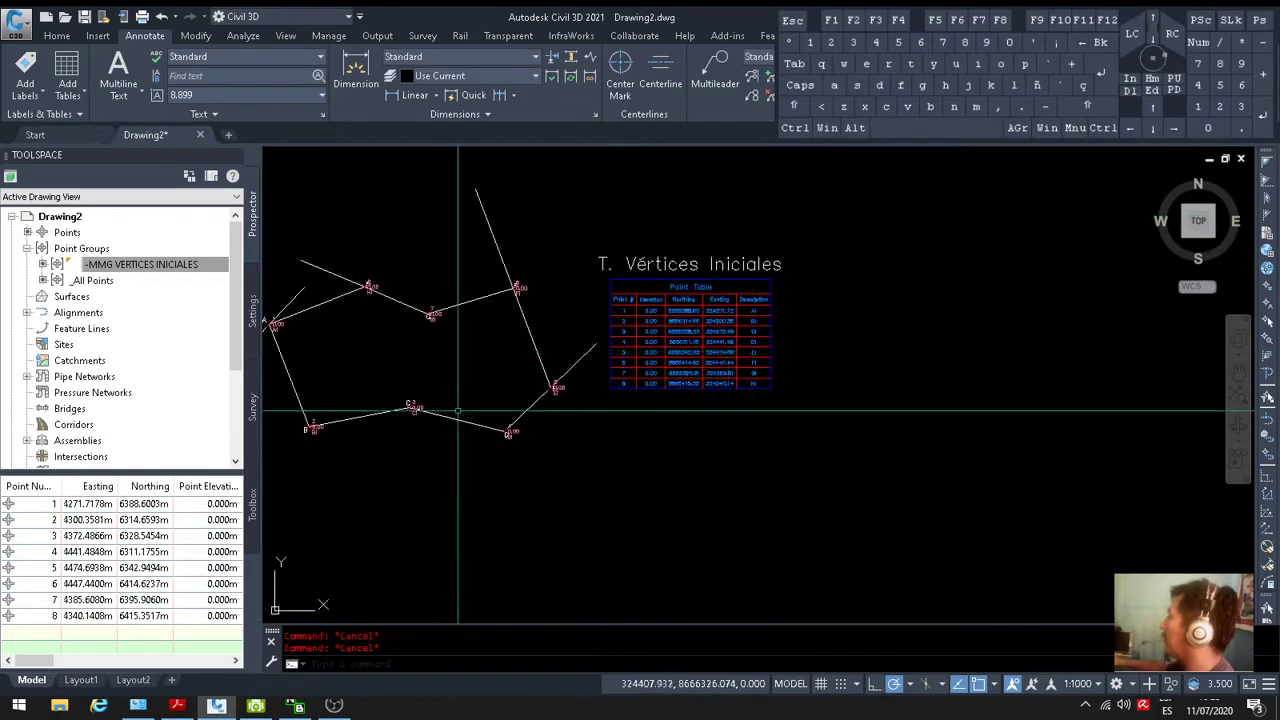
middle_click_drag(595, 349, 658, 372)
key("alt+Tab")
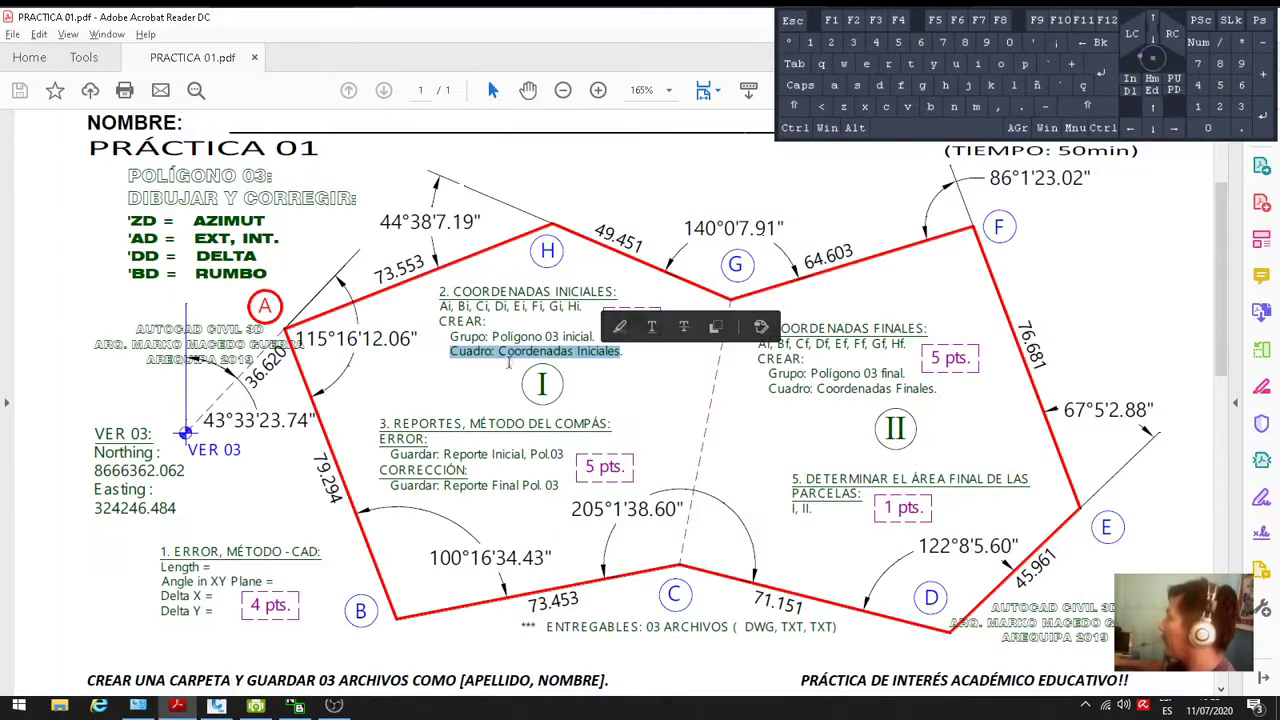
left_click_drag(441, 292, 516, 308)
left_click(509, 351)
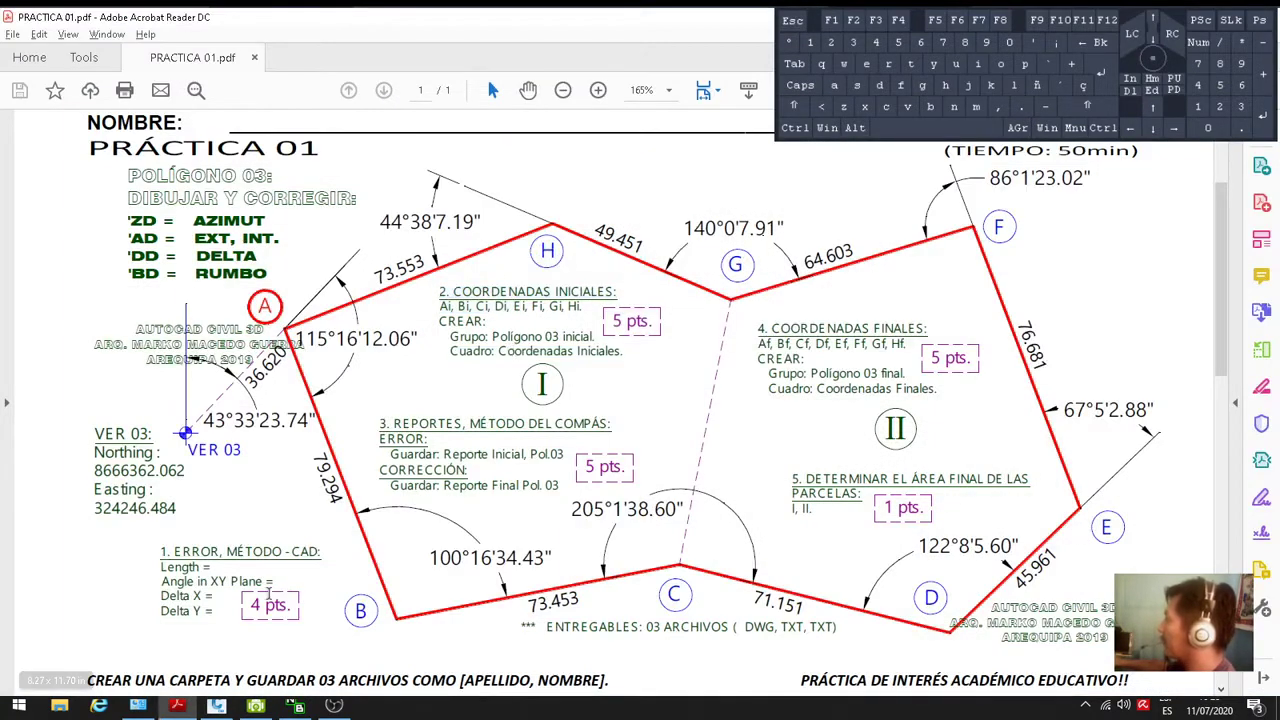
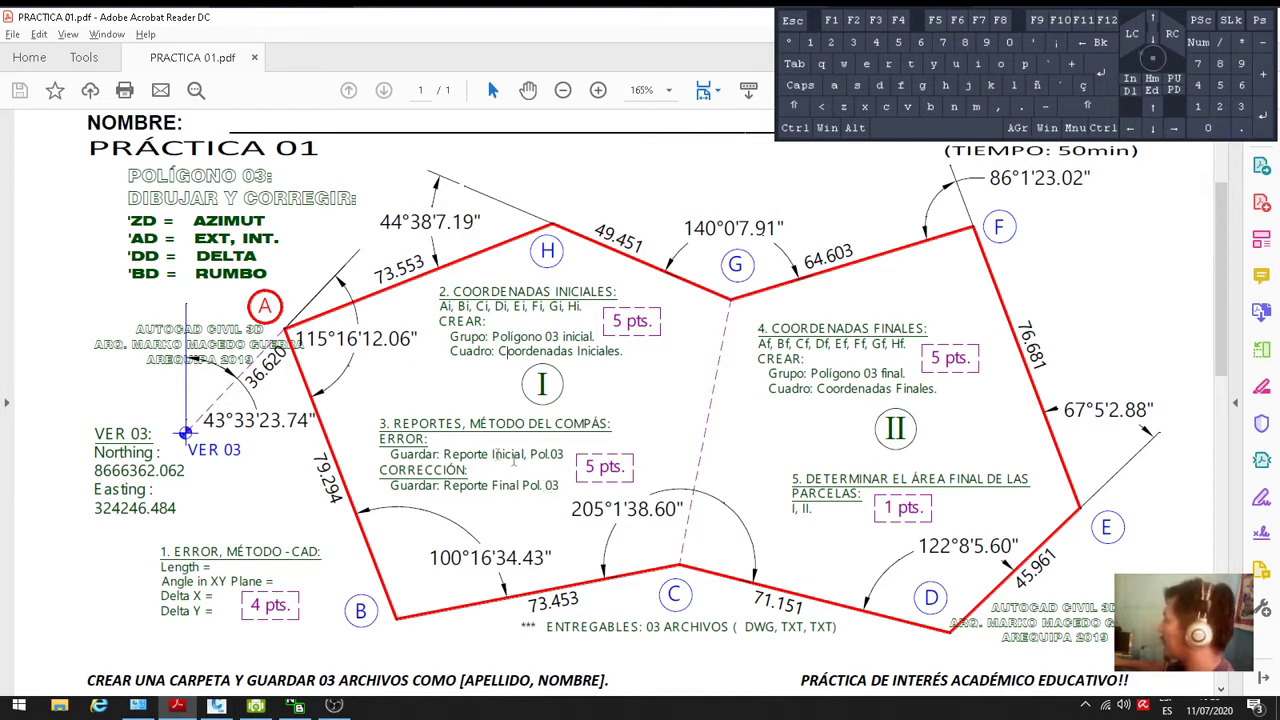
key("alt+Tab")
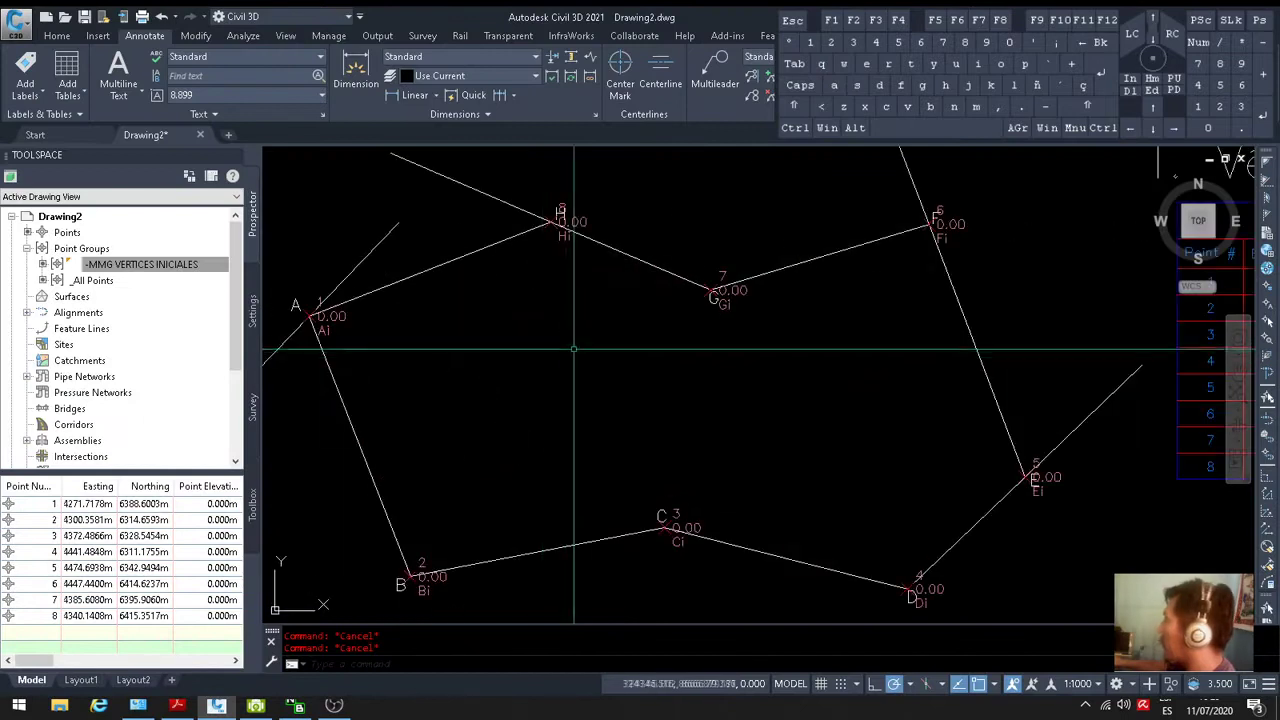
Join the traverse sides from A through B, C, D, E, F, G and H back to A into one polyline
left_click(397, 380)
key("Escape")
type("j")
key("Return")
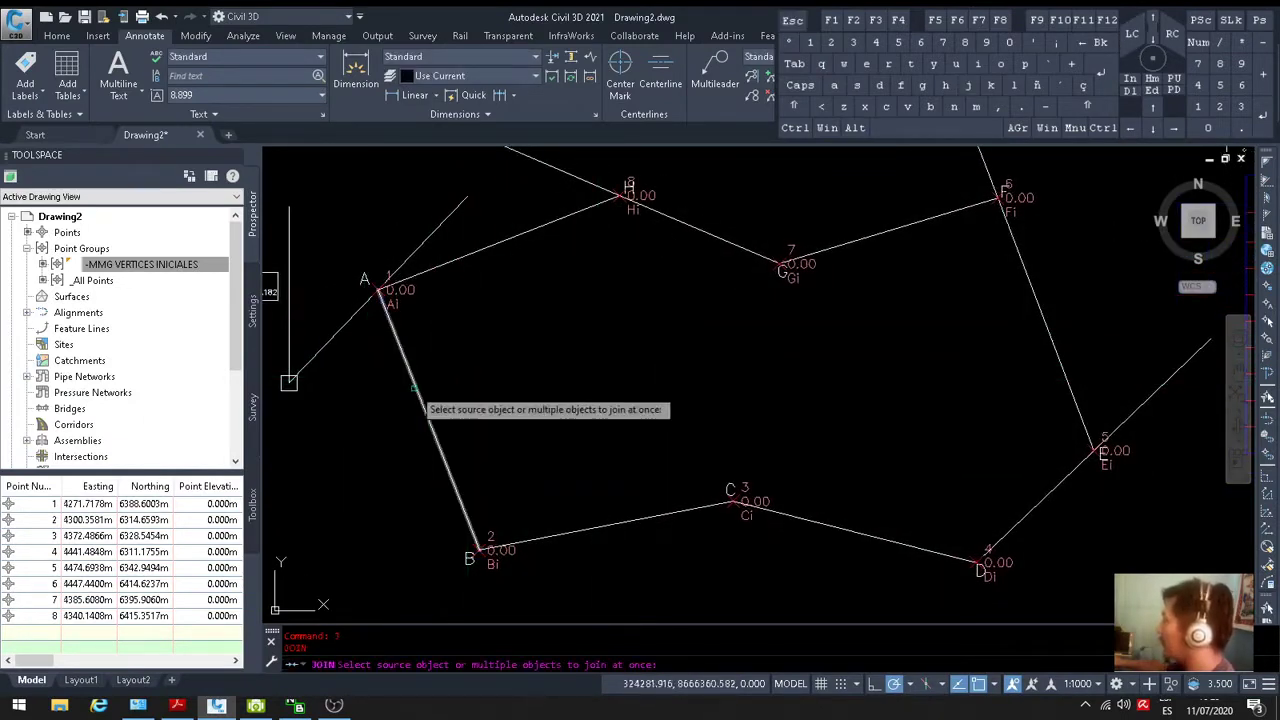
left_click(413, 388)
left_click(697, 518)
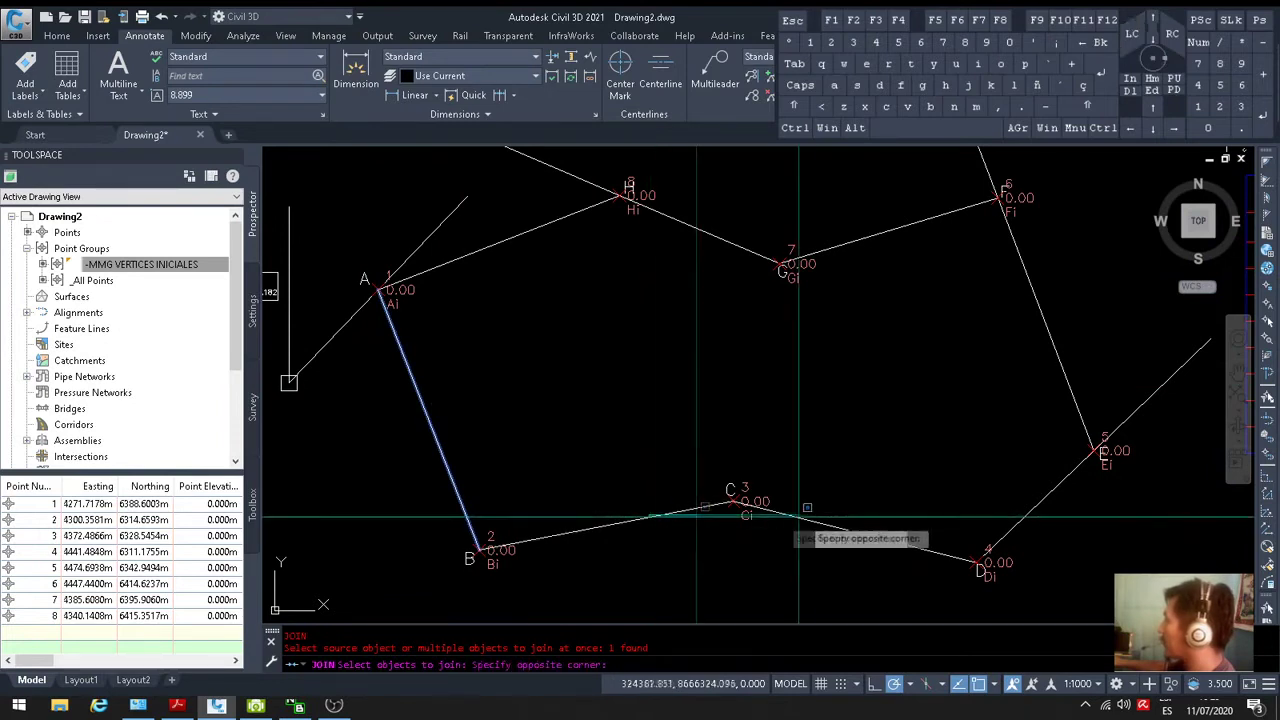
left_click(640, 522)
left_click(823, 527)
left_click(1036, 510)
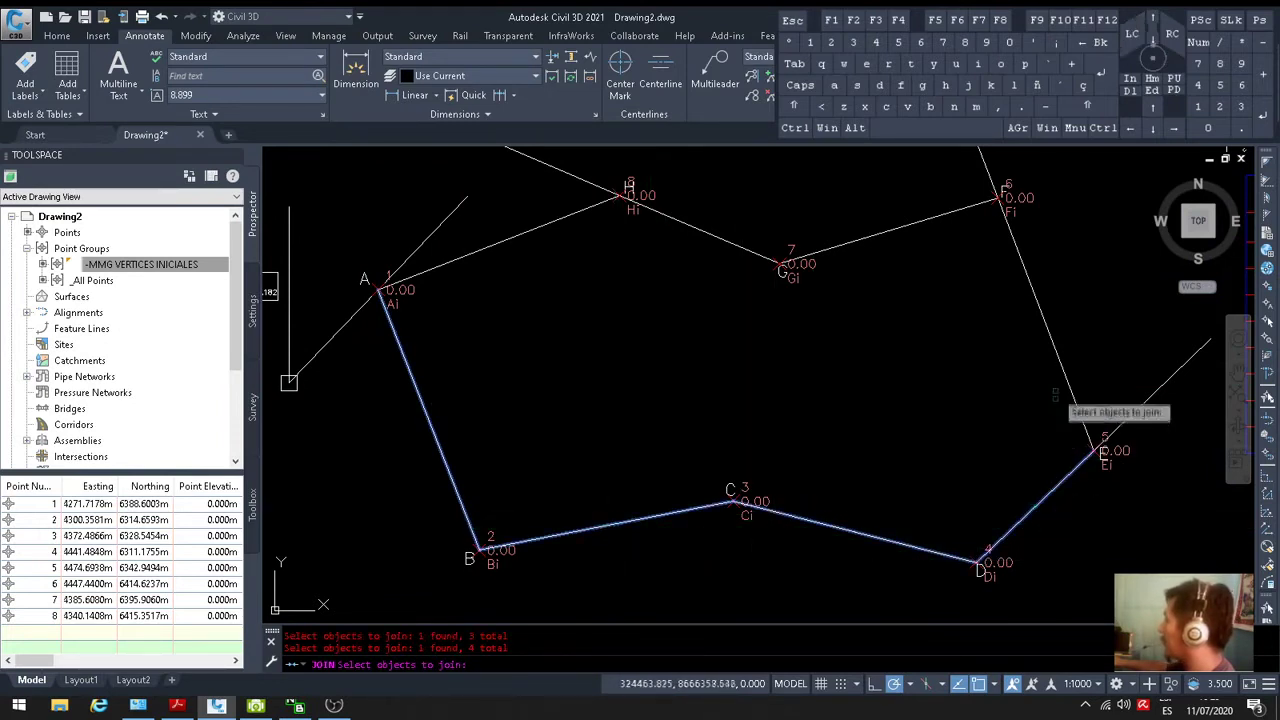
left_click(1050, 335)
left_click(915, 224)
left_click(915, 222)
left_click(720, 239)
left_click(548, 224)
key("Return")
left_click(424, 402)
key("Escape")
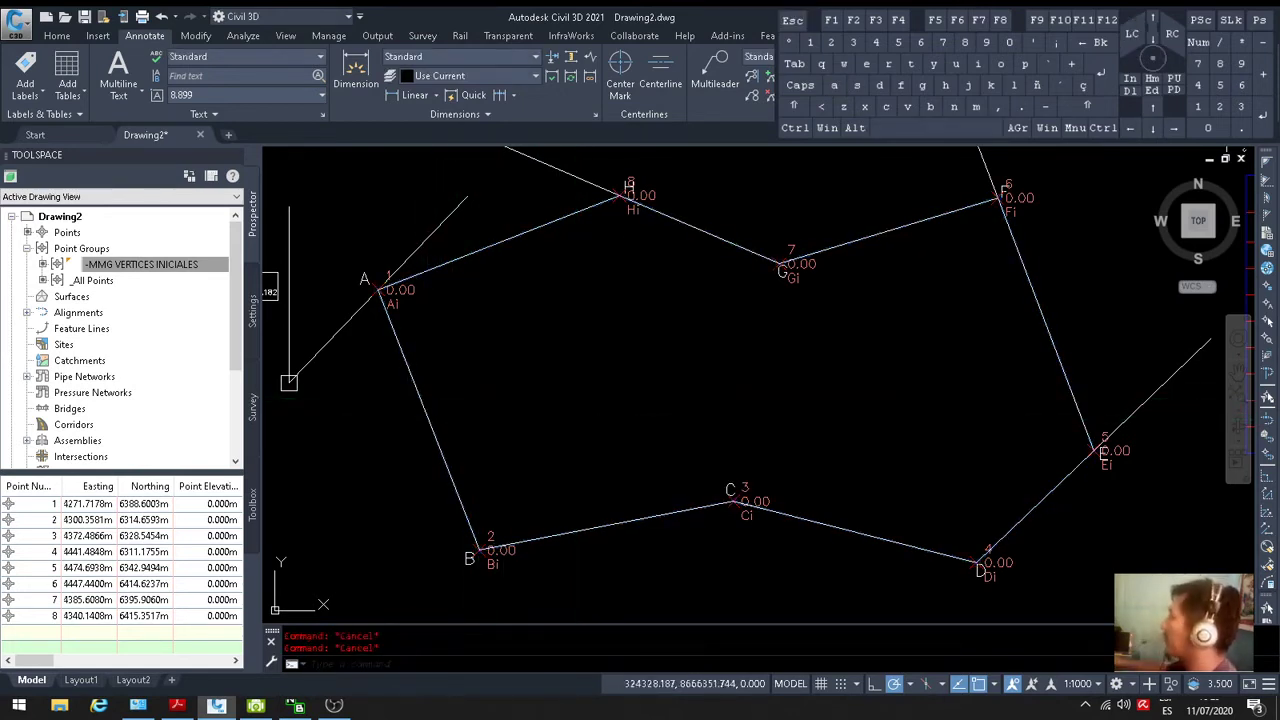
Create a layer named -MMG POLIGONO INICIAL and set its color to 72
type("la")
key("Return")
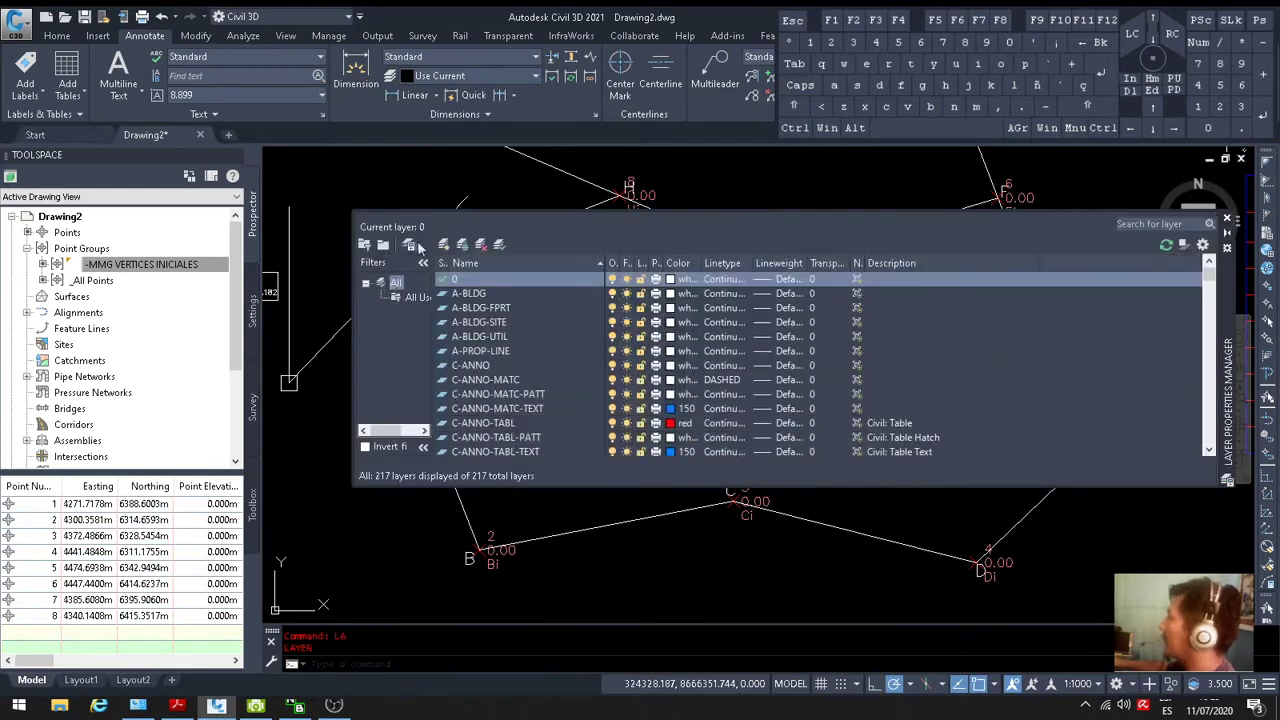
type("-mmg")
key("Caps_Lock")
key("BackSpace")
key("BackSpace")
key("BackSpace")
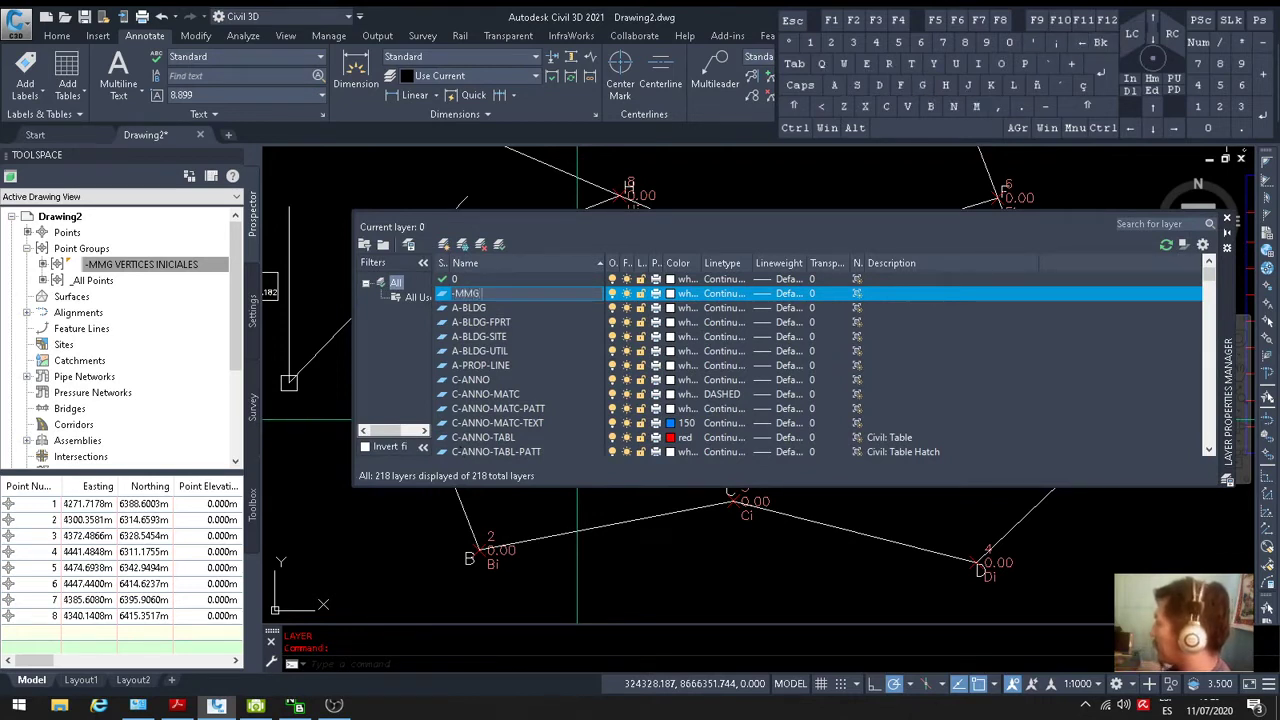
type("MMG LA")
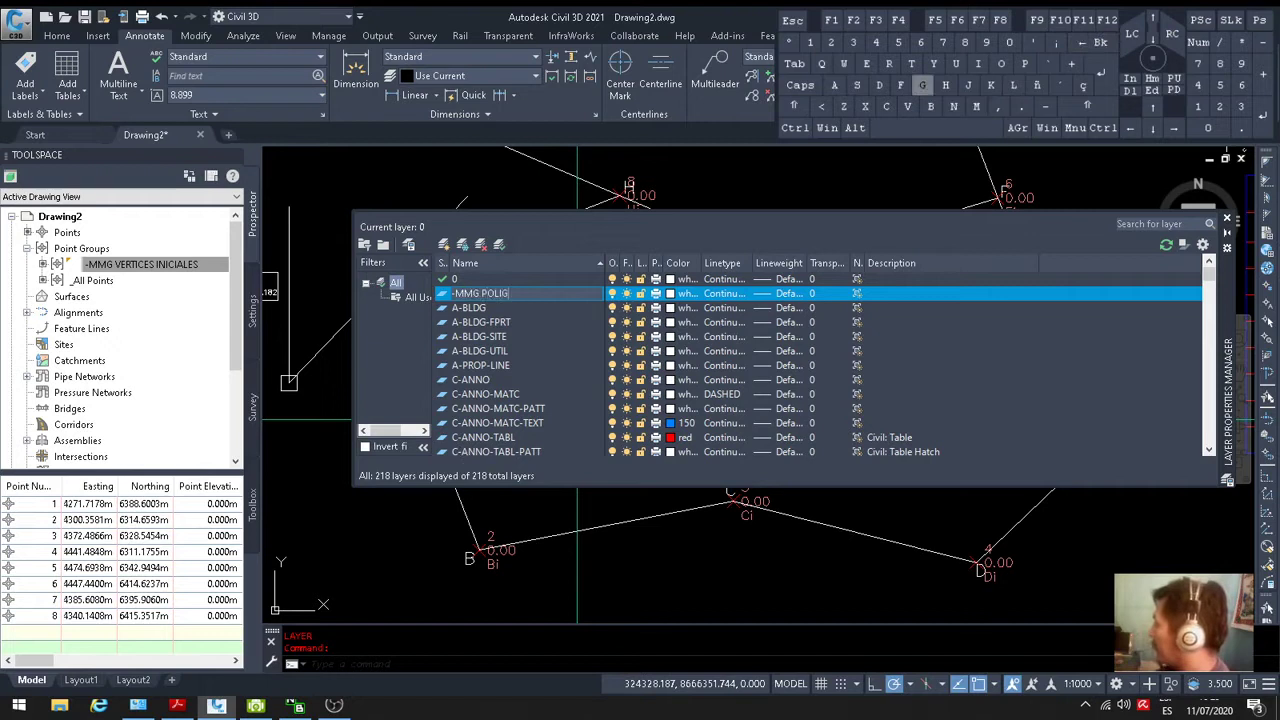
type("LIGONO INICIAL")
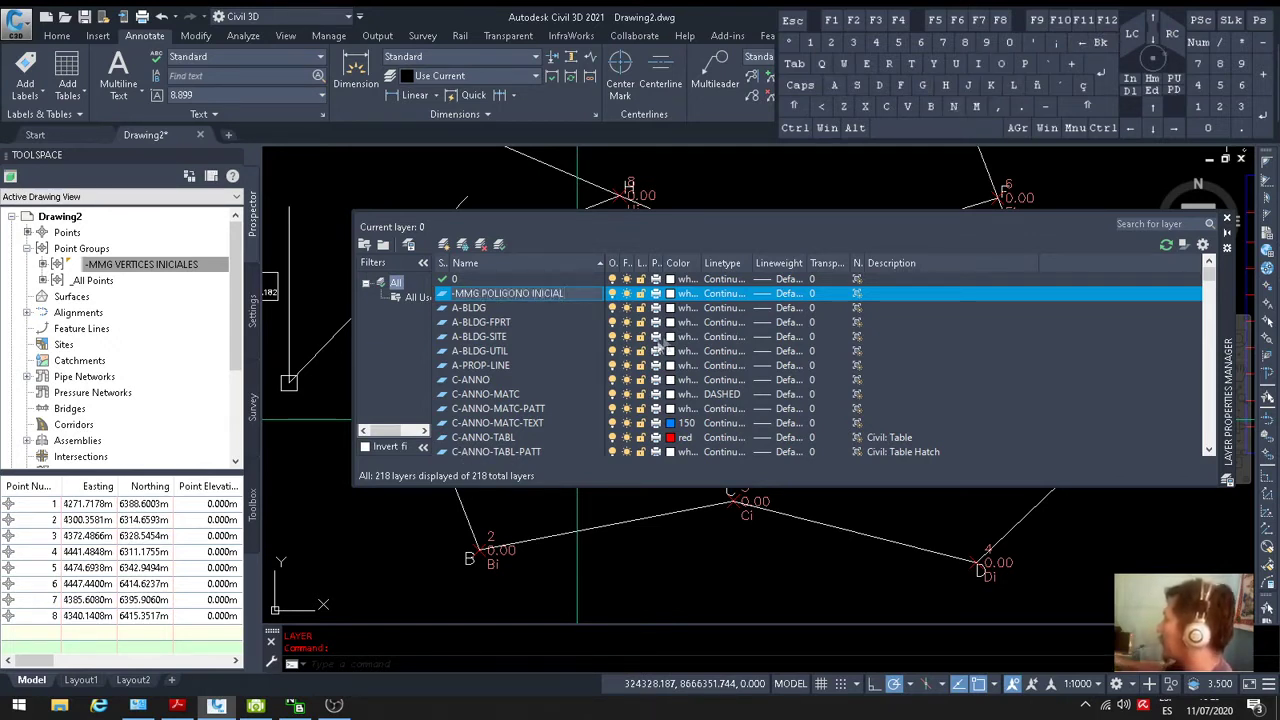
left_click(681, 296)
left_click(681, 296)
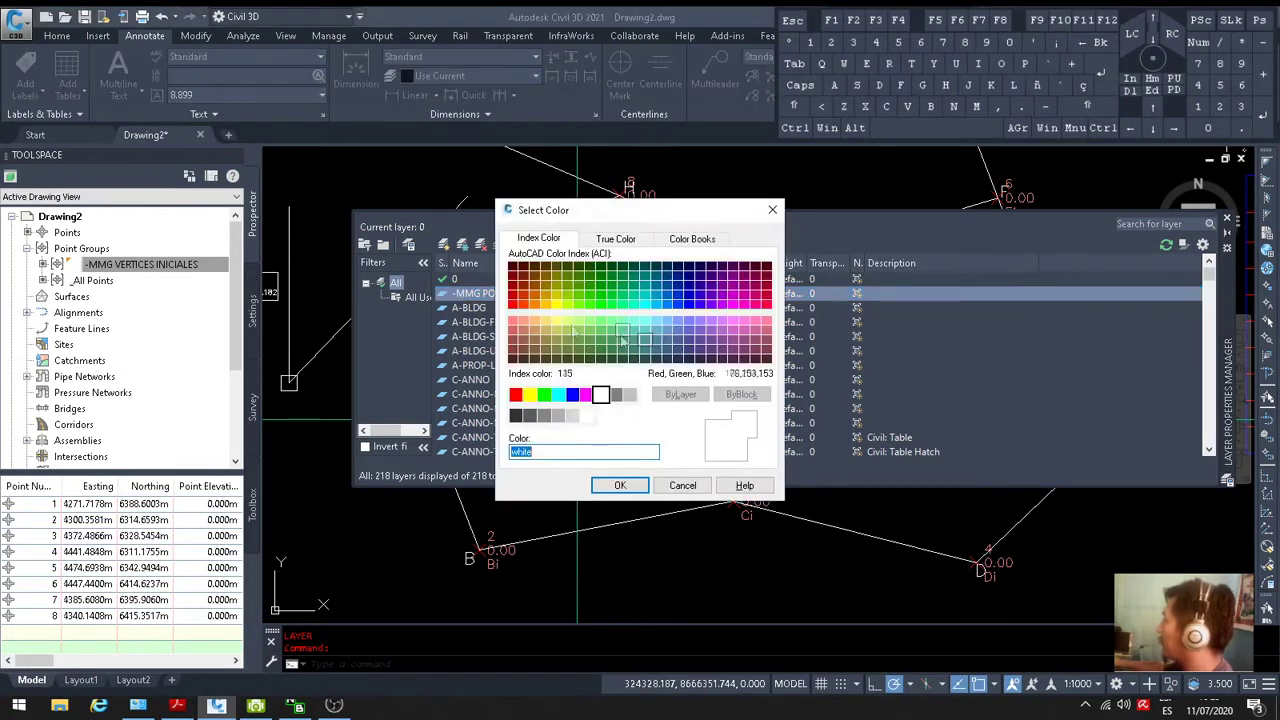
left_click(576, 297)
left_click(620, 485)
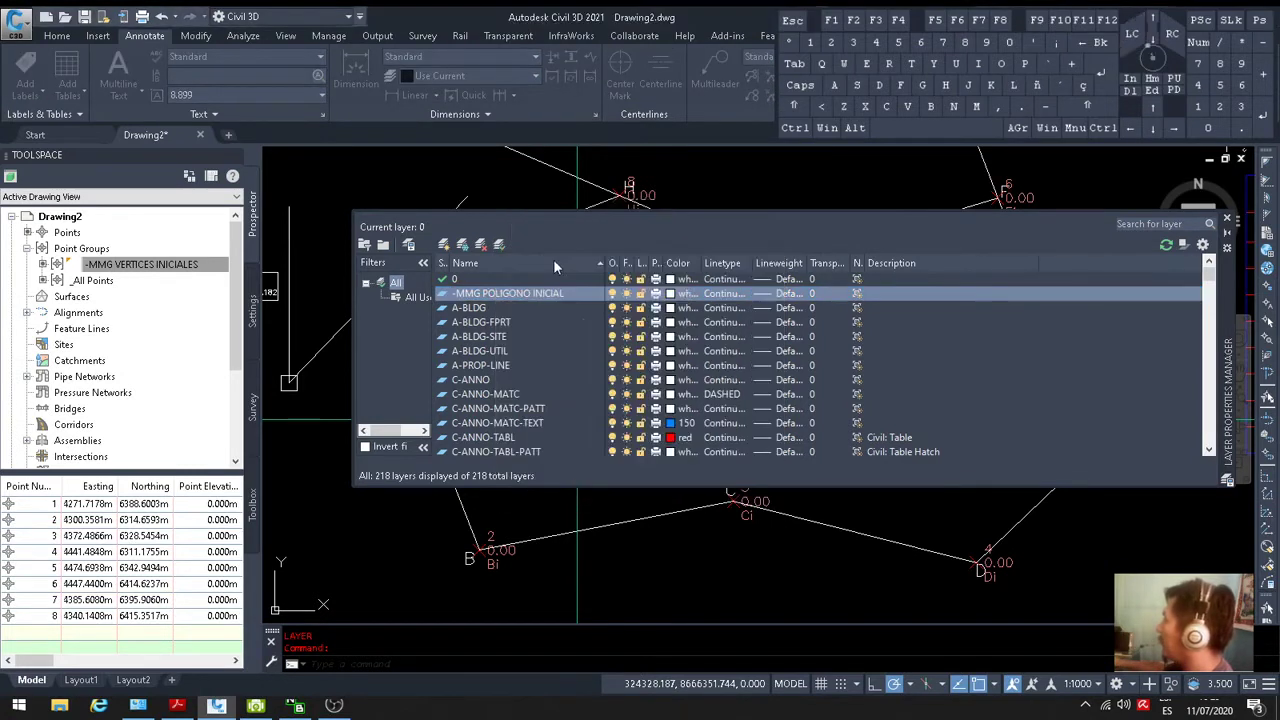
Create a second layer for the final polygon, with its name beginning -MMG POLIGONO FINA
left_click(443, 245)
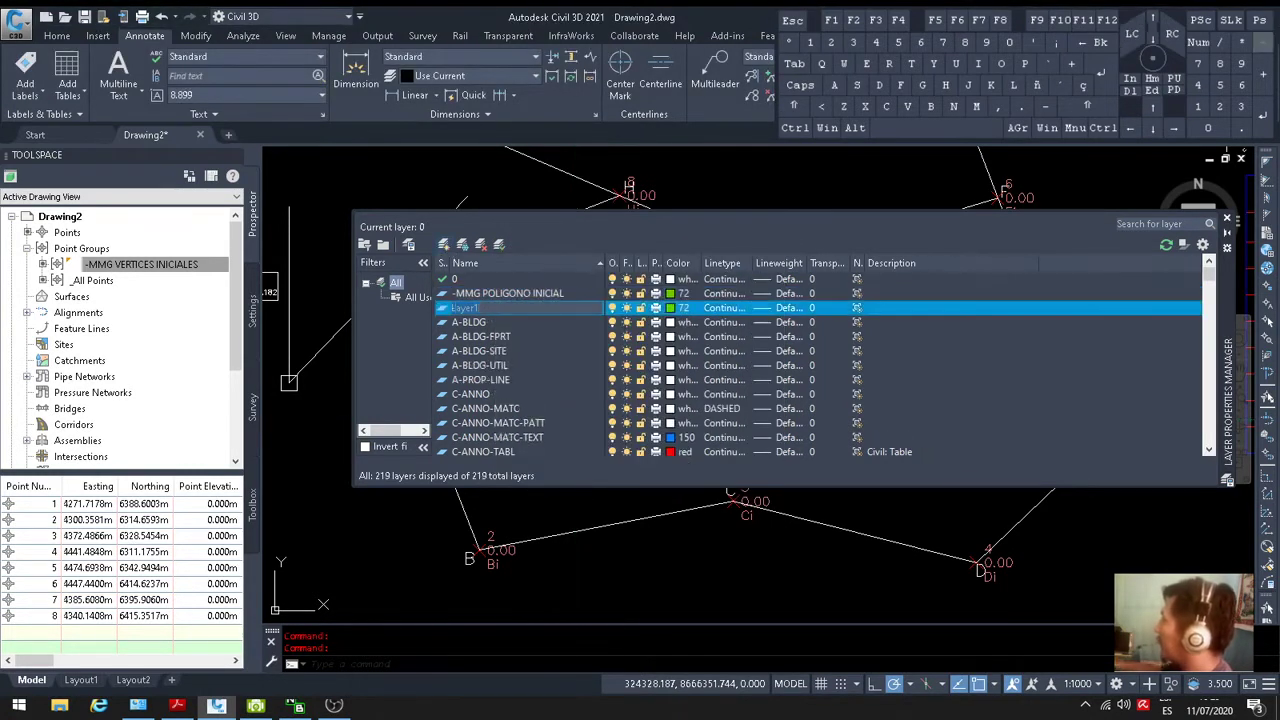
type("-MMG POLIGONO FINA")
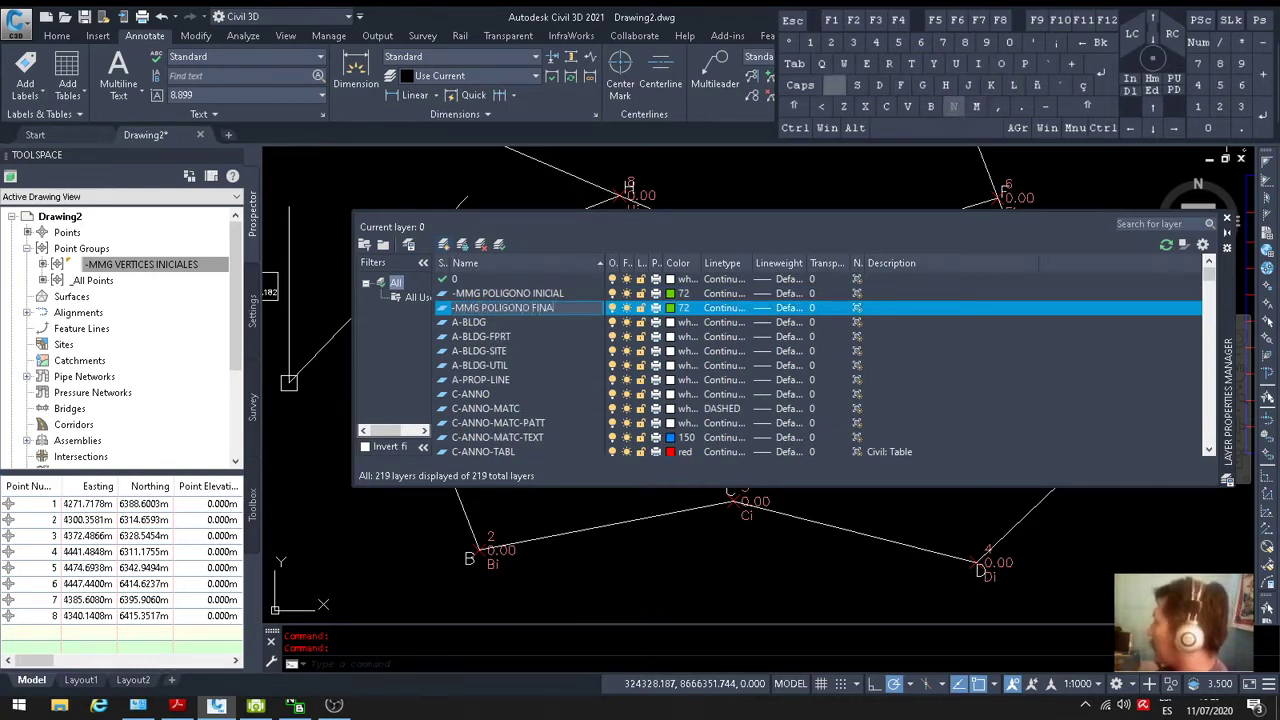
Name the new layer -MMG POLIGONO FINAL and set its color to 150
type("KL")
key("BackSpace")
key("BackSpace")
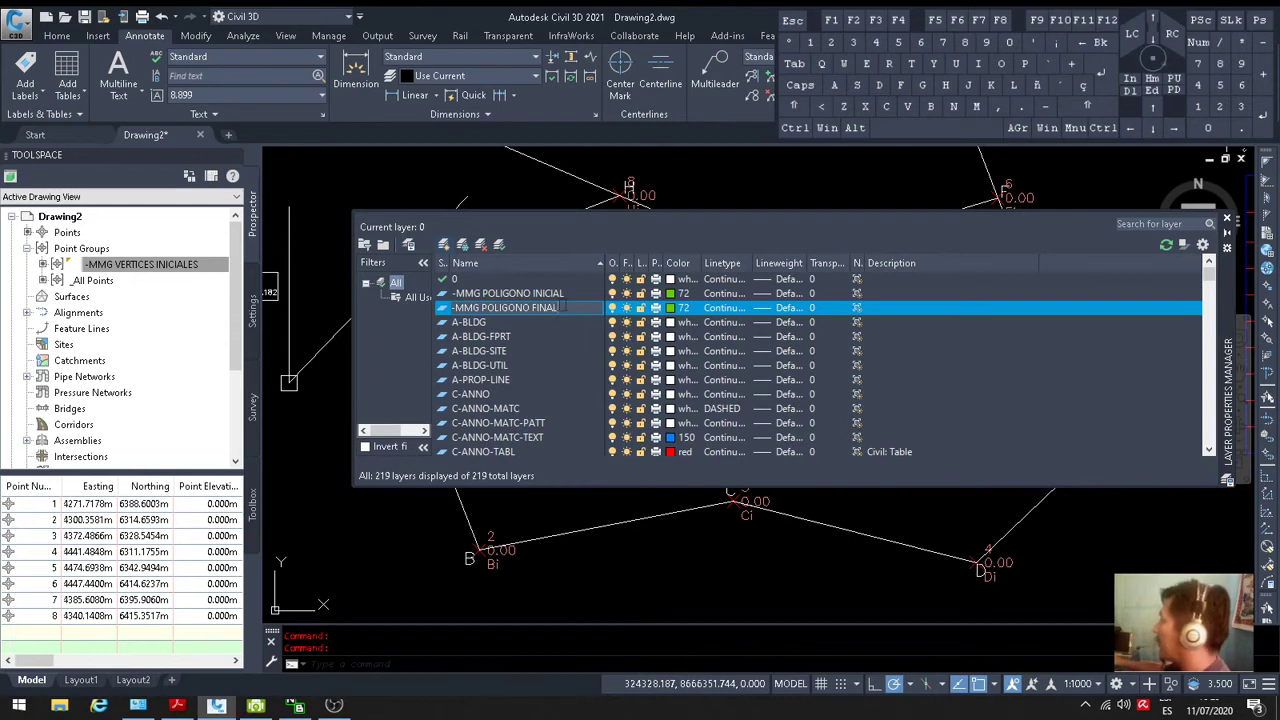
left_click(680, 308)
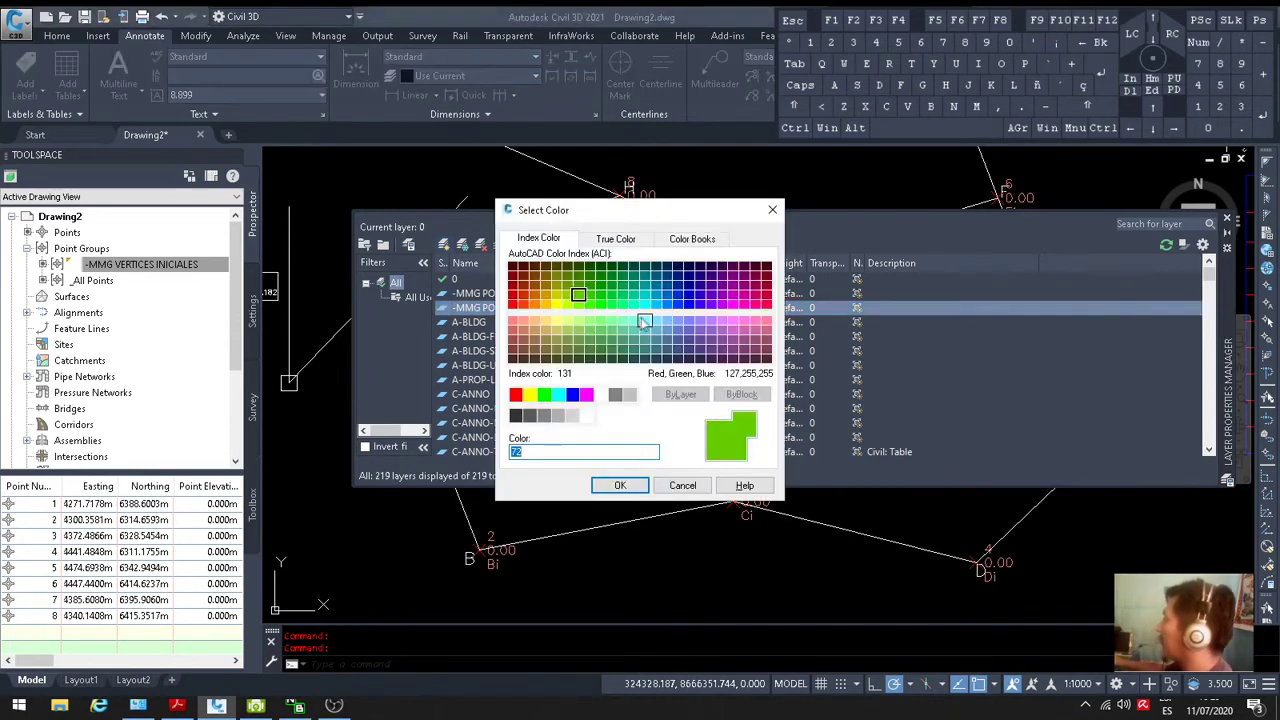
left_click(667, 303)
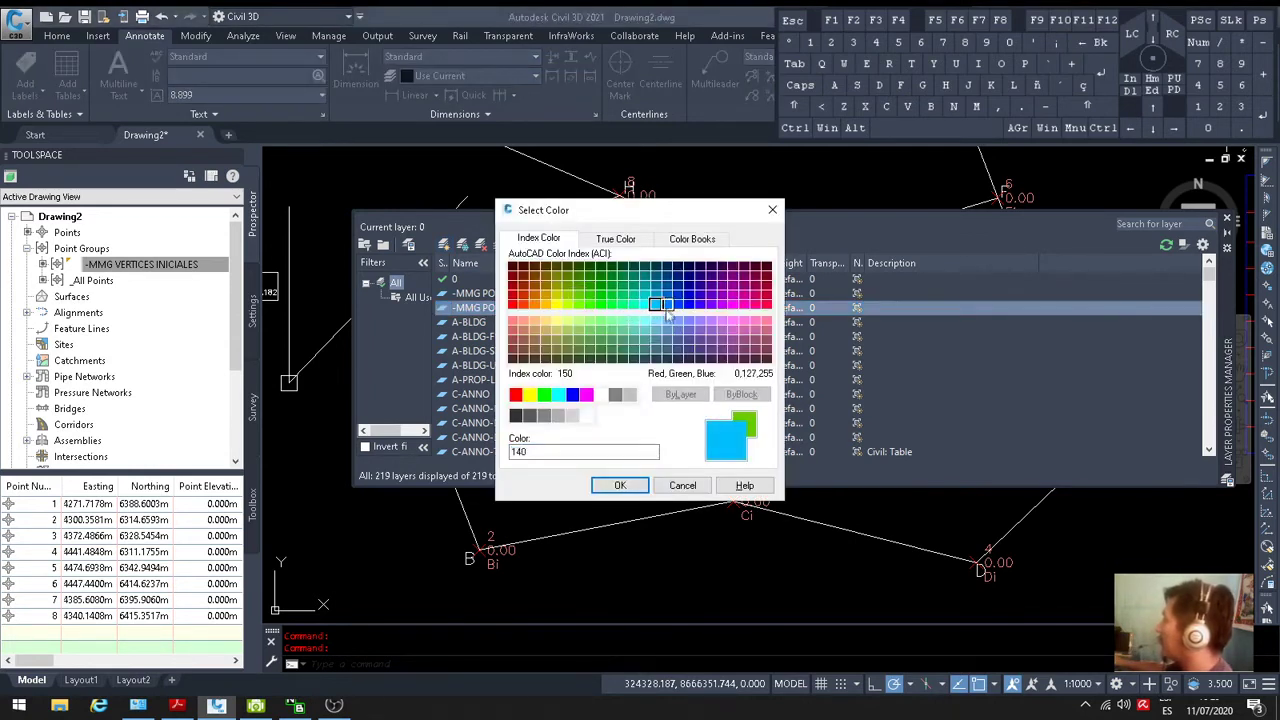
left_click(620, 485)
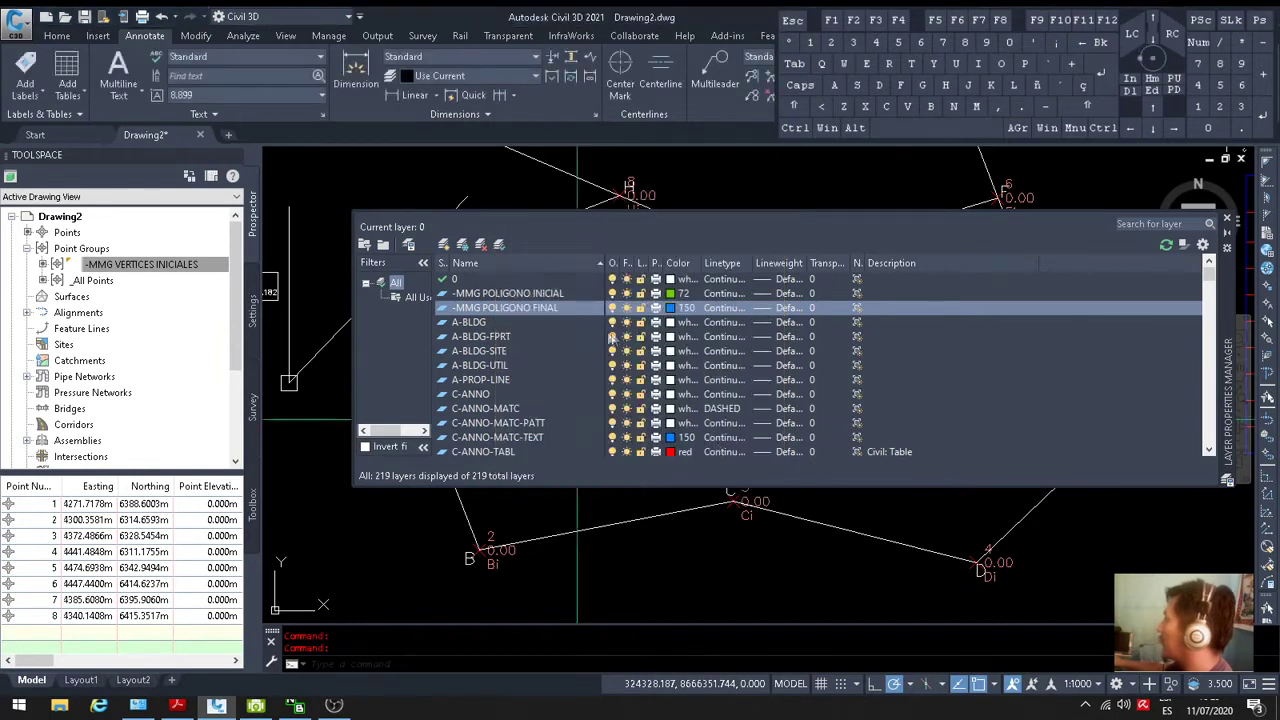
Create a layer named -ROTULOS INICIALES and set its color to 22
left_click(445, 246)
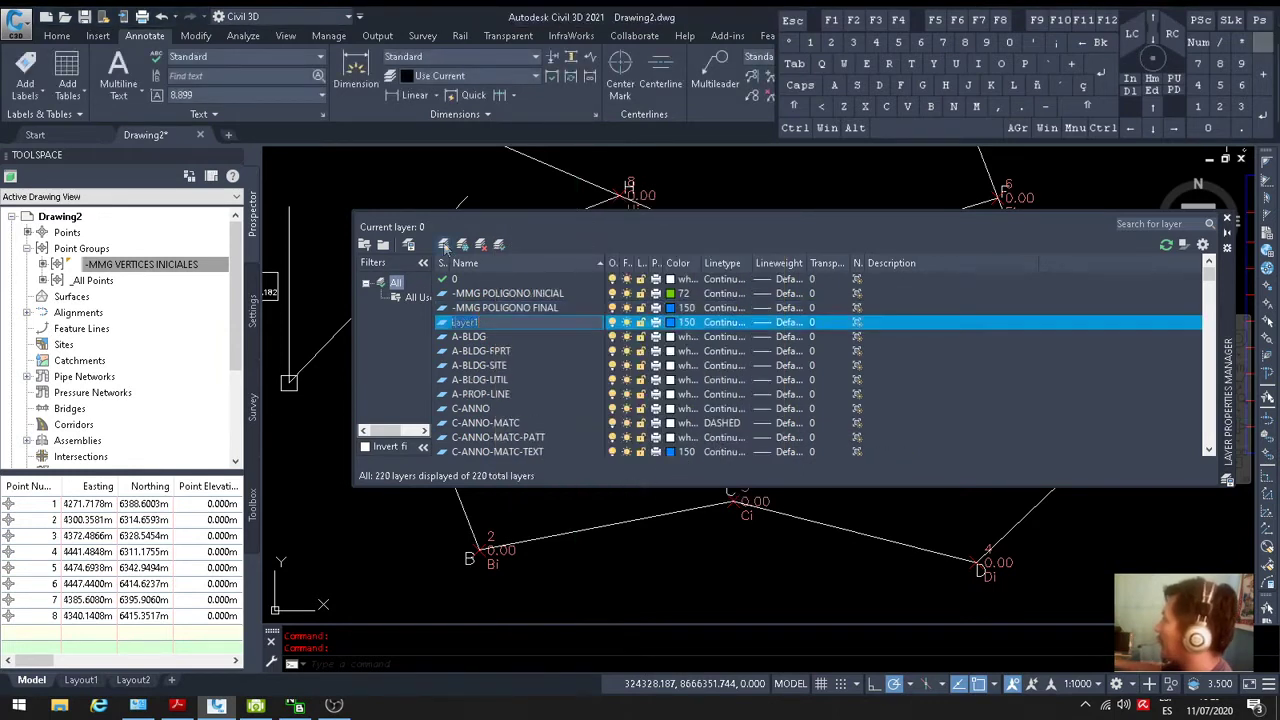
type("-ROTULOS INICIALES")
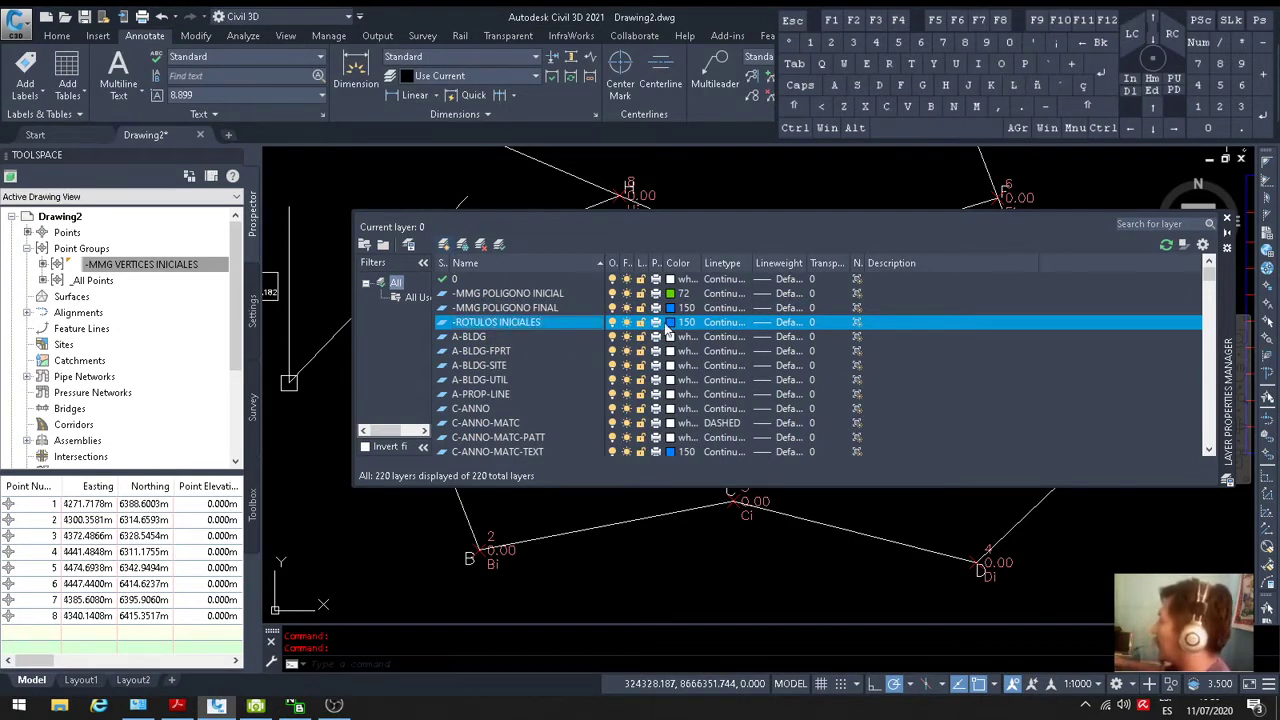
left_click(667, 322)
left_click(522, 298)
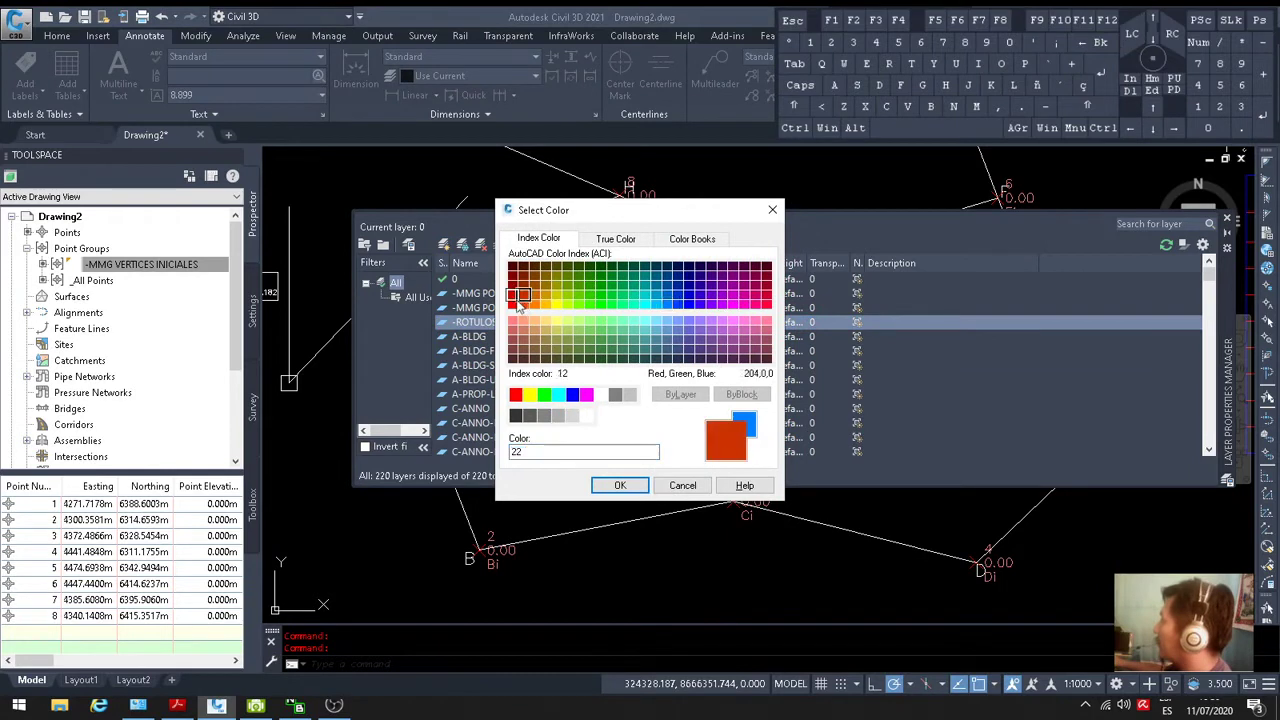
left_click(620, 485)
Create a layer named -ROTULOS FINALES with color 30, and close the layer manager
left_click(445, 245)
type("-RO")
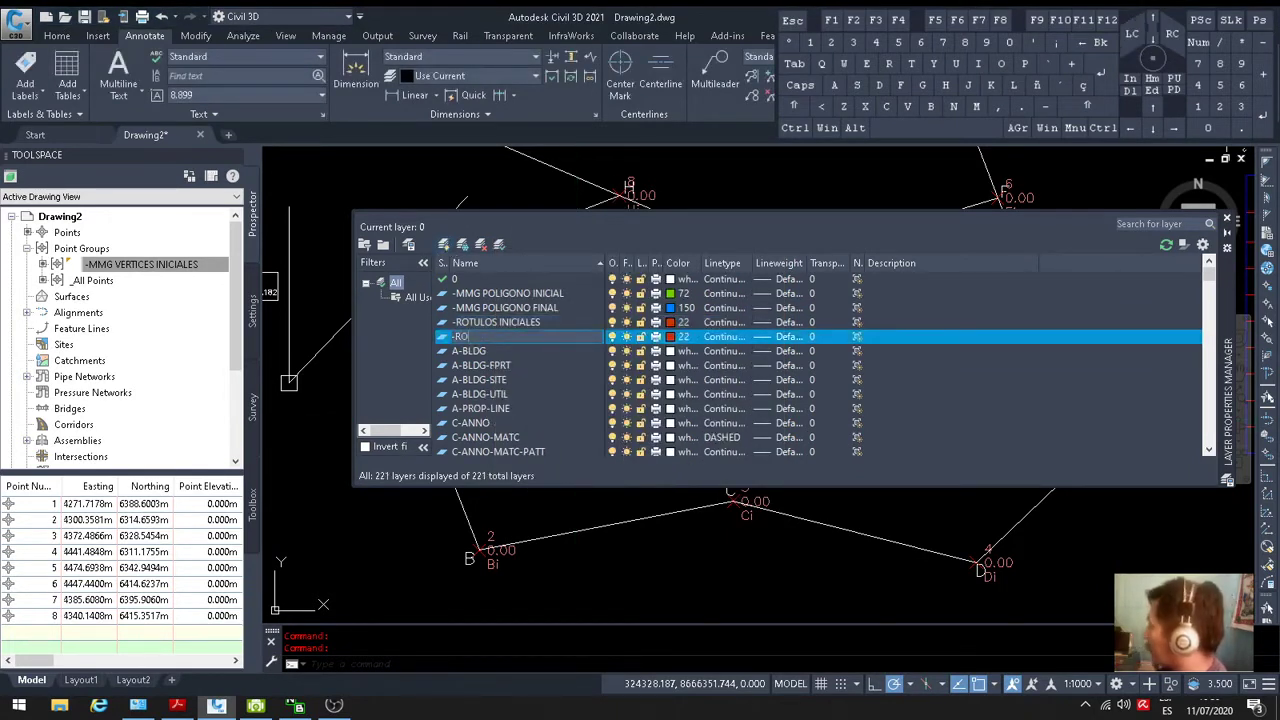
type("TULOS FINALES")
key("Return")
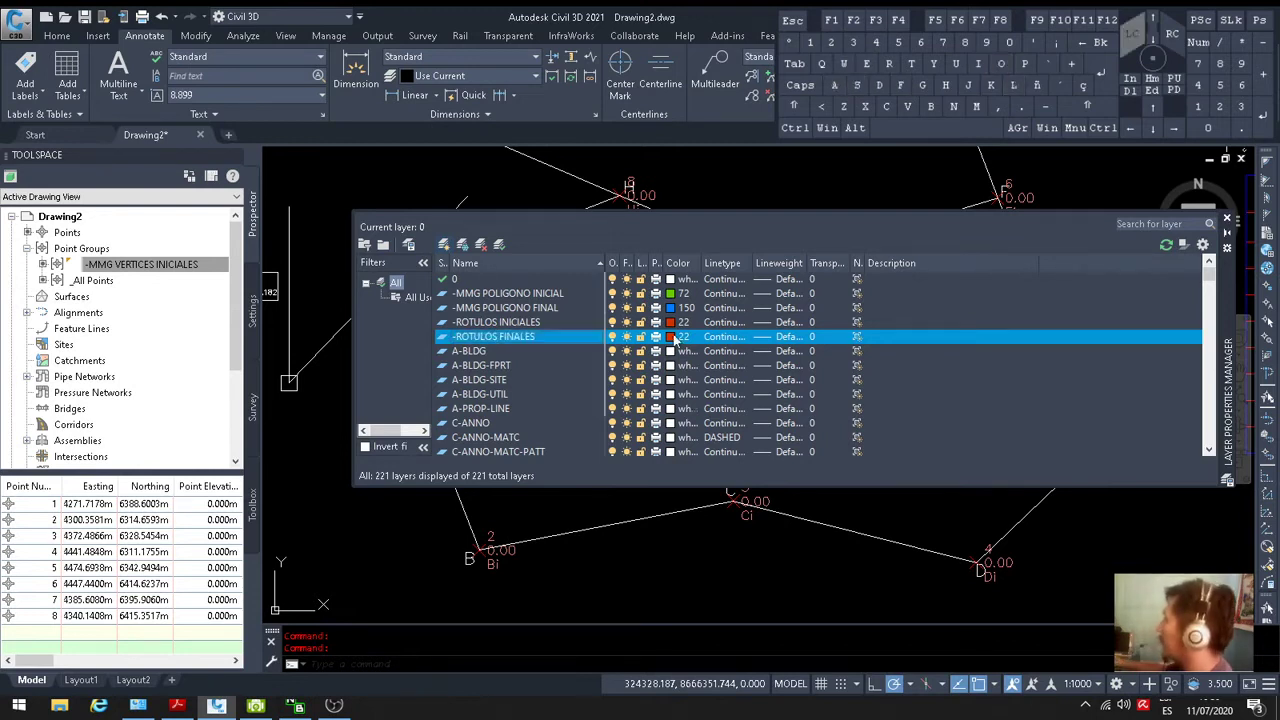
left_click(672, 339)
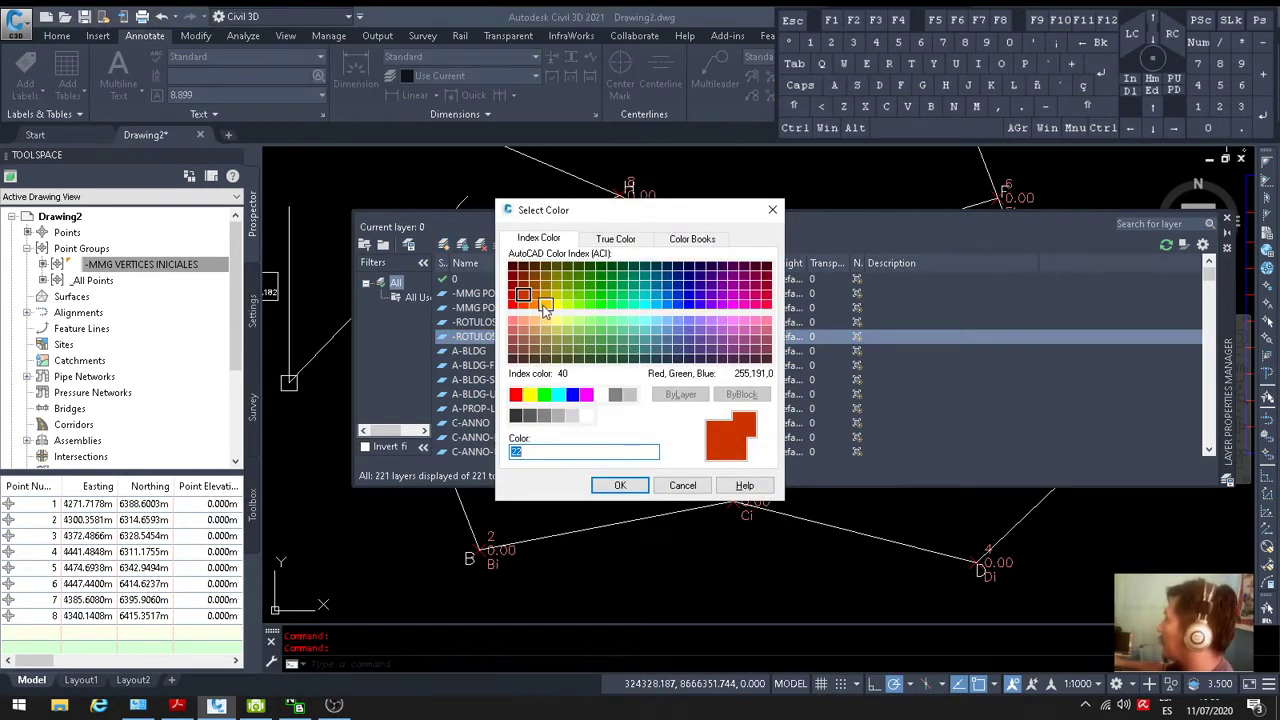
left_click(533, 304)
left_click(620, 485)
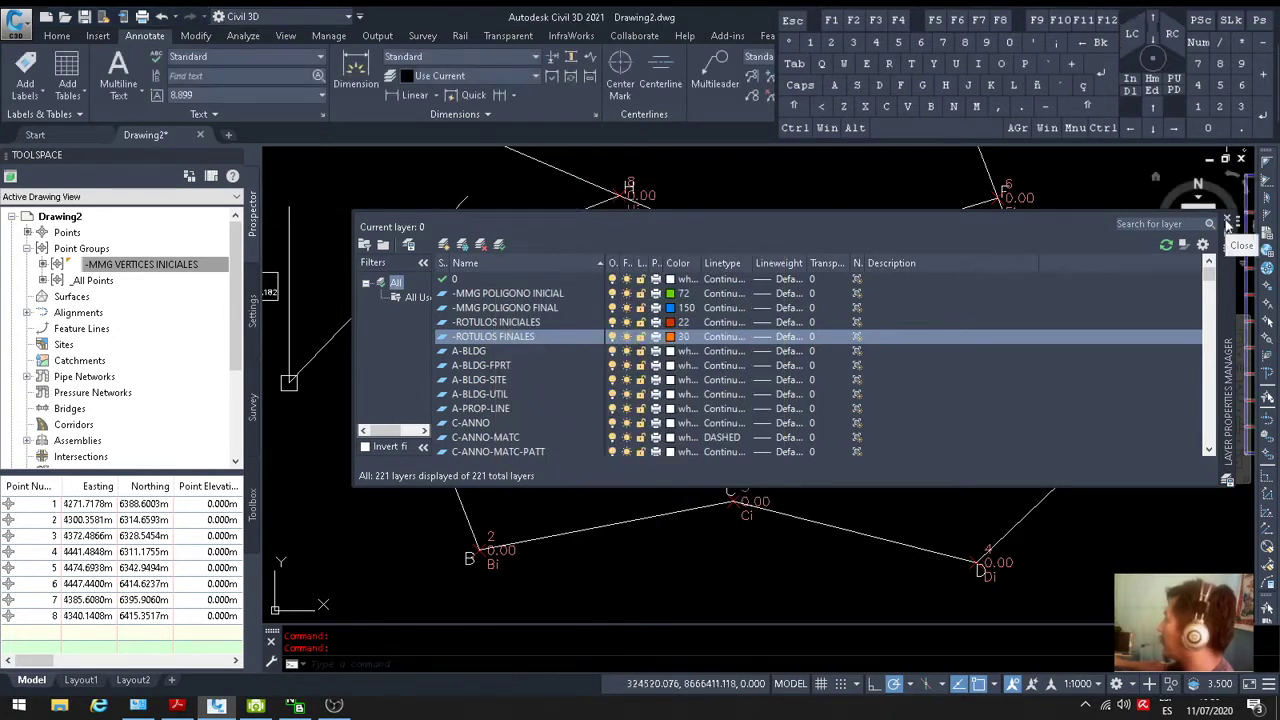
left_click(1227, 217)
key("Escape")
key("Escape")
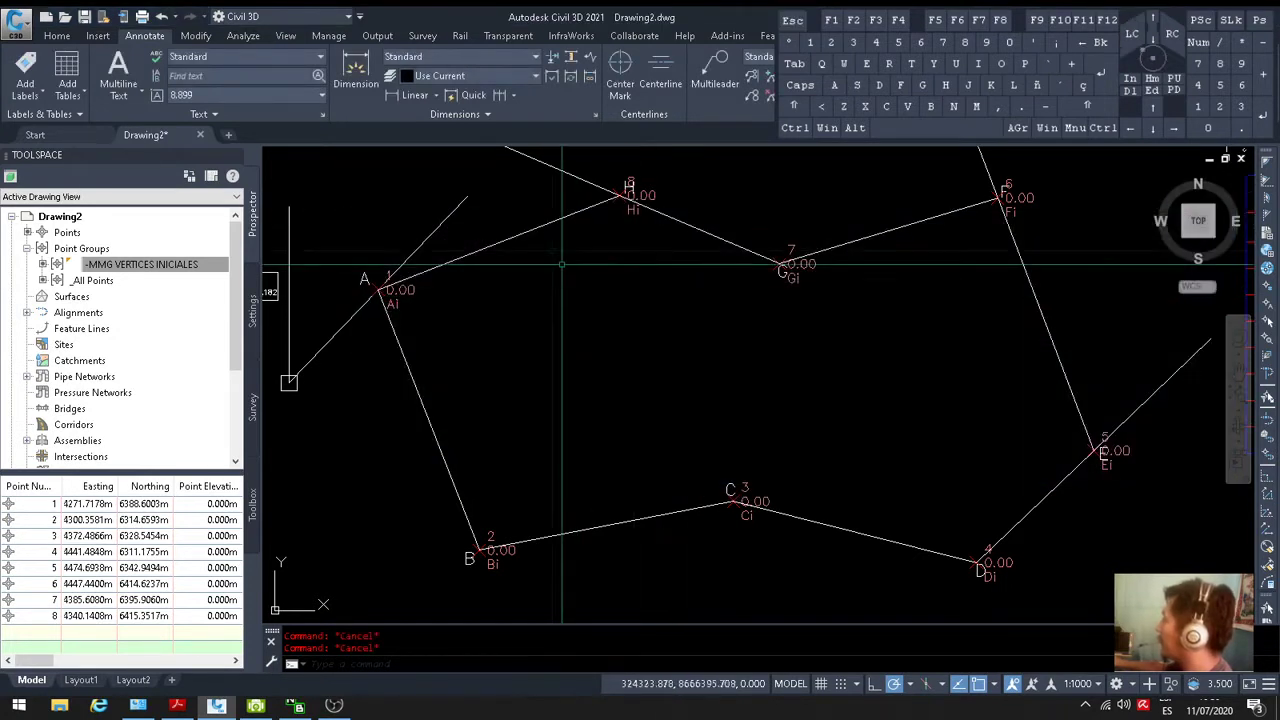
Move the traverse polygon polyline to the -MMG POLIGONO INICIAL layer
left_click(410, 372)
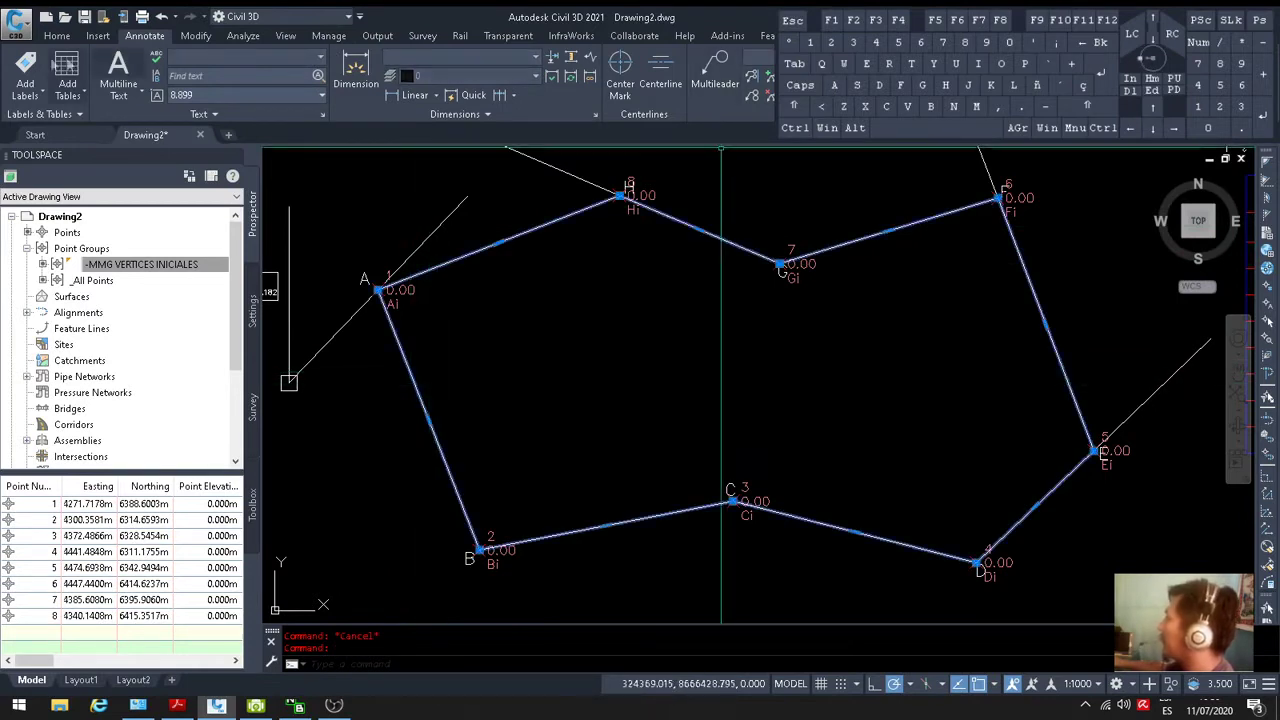
left_click(57, 35)
left_click(750, 58)
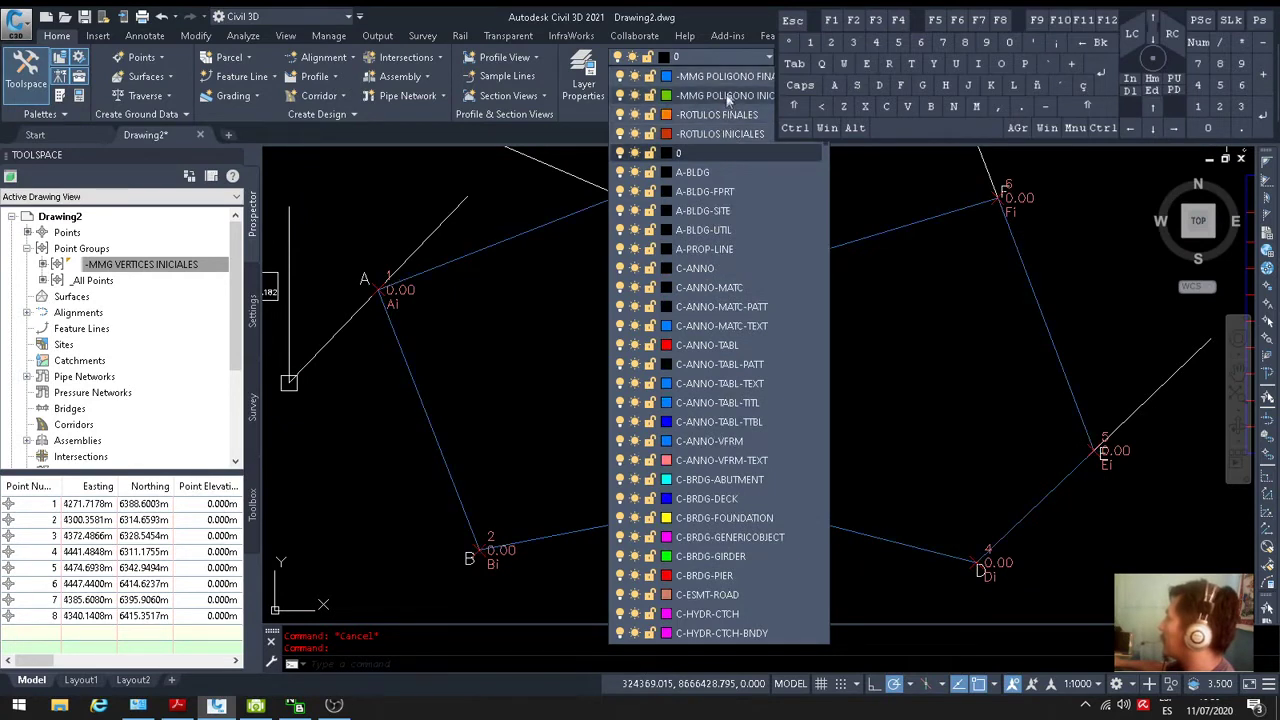
left_click(725, 97)
key("Escape")
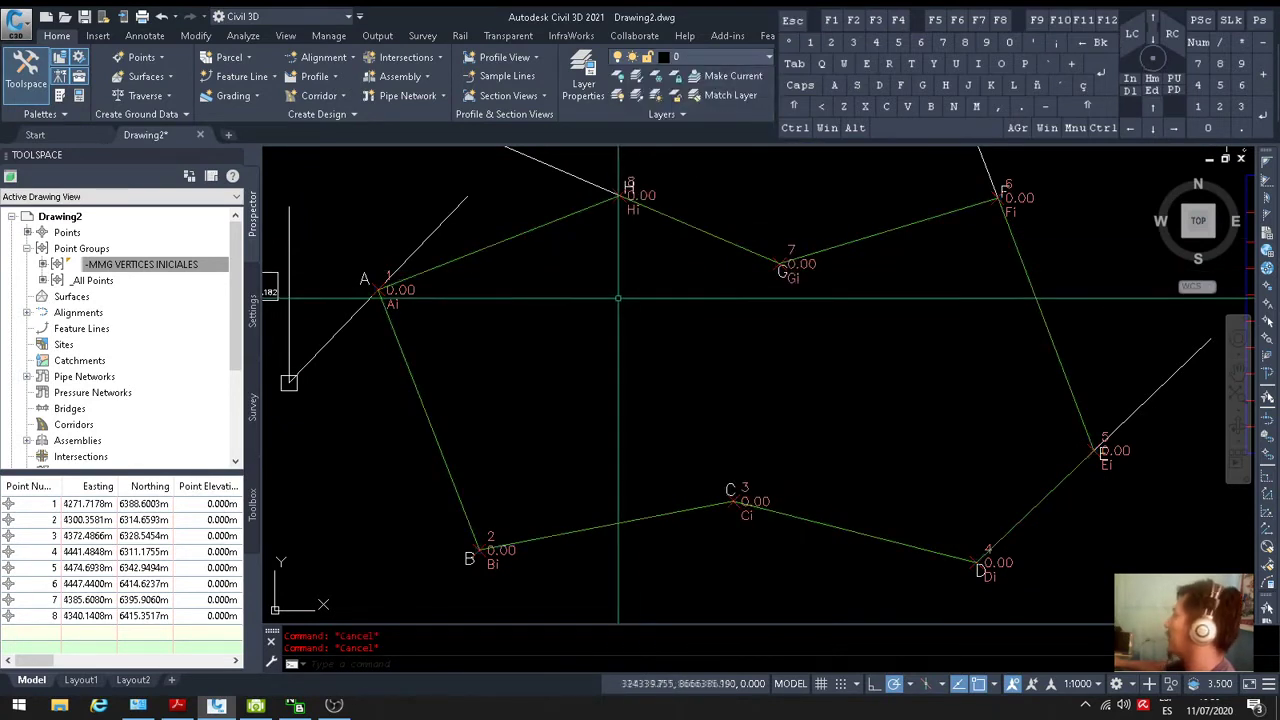
Match the polygon's properties onto the extension lines at vertices F, E, H and A and onto the small detail square beside A
left_click(176, 266)
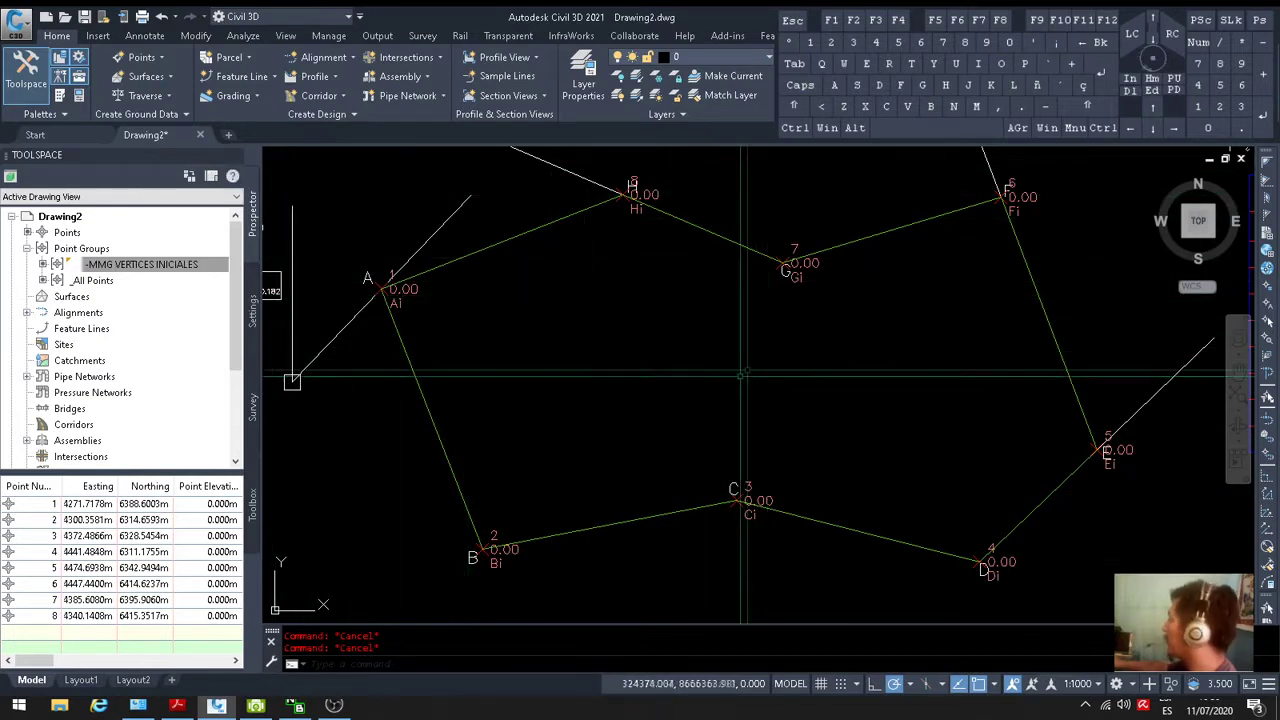
middle_click_drag(636, 370, 648, 380)
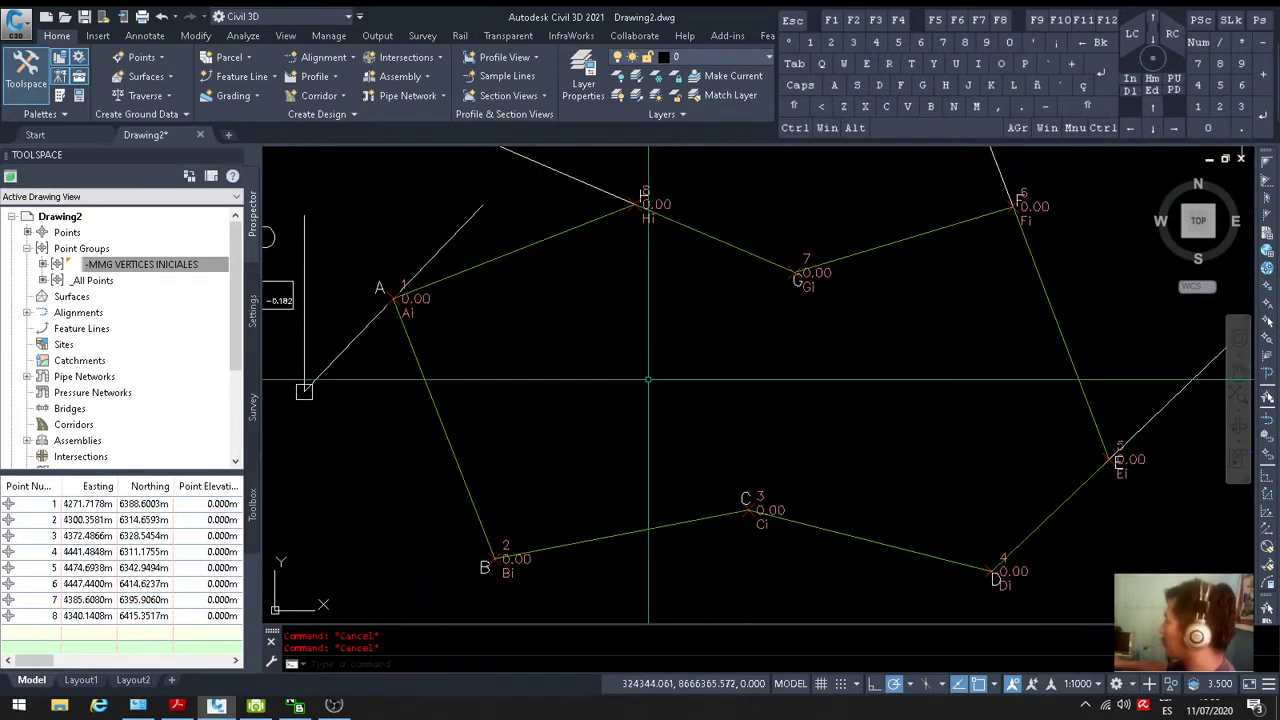
scroll(648, 380, "down", 4)
scroll(646, 378, "up", 3)
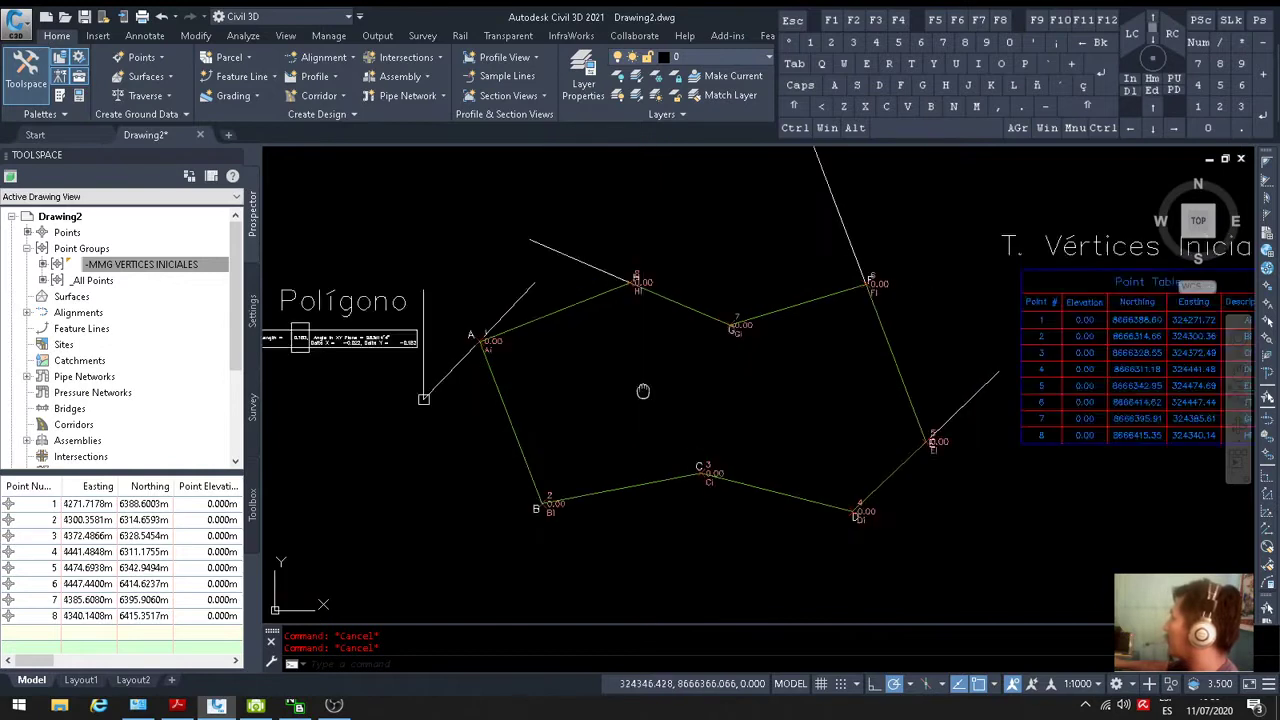
type("ma")
key("space")
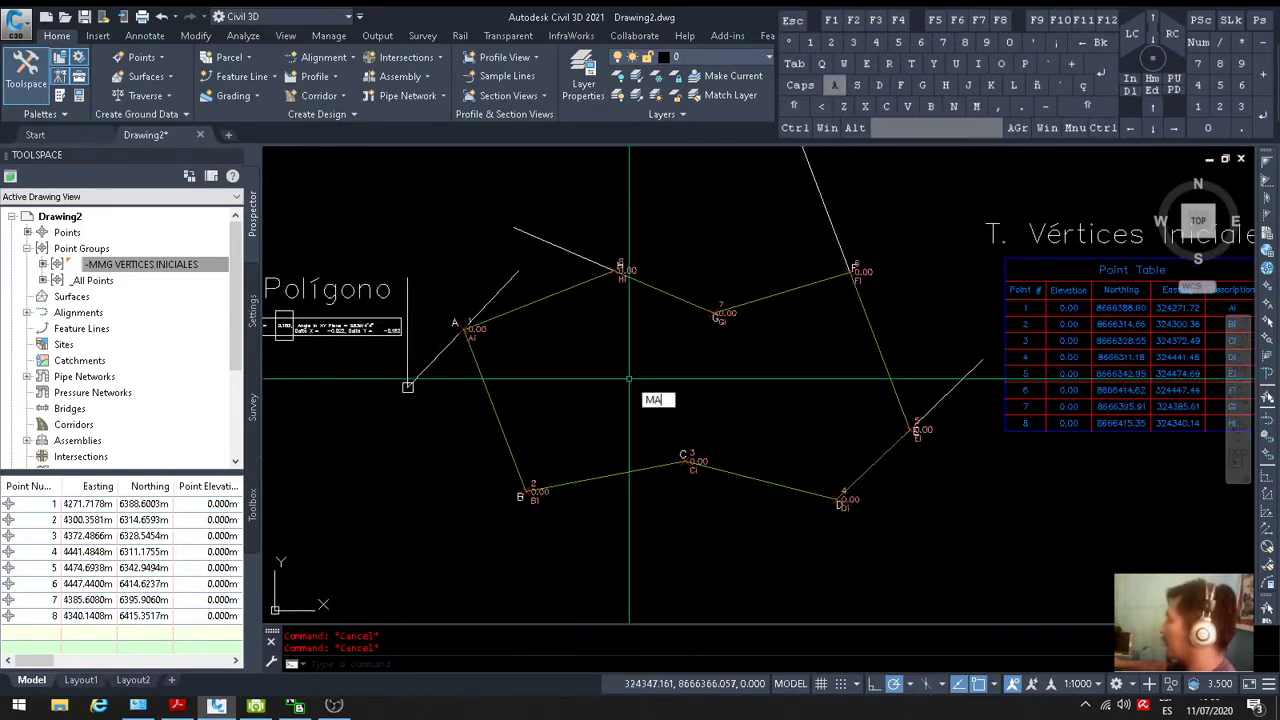
left_click(668, 292)
left_click(669, 292)
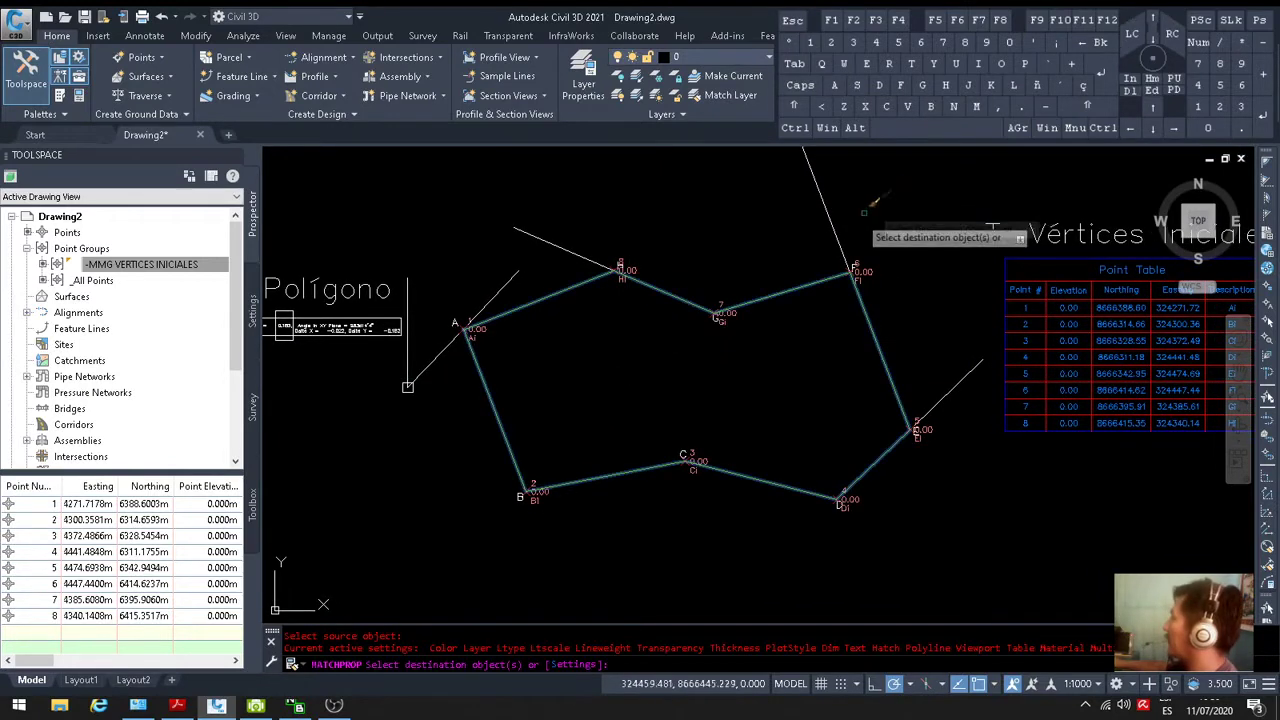
left_click(952, 388)
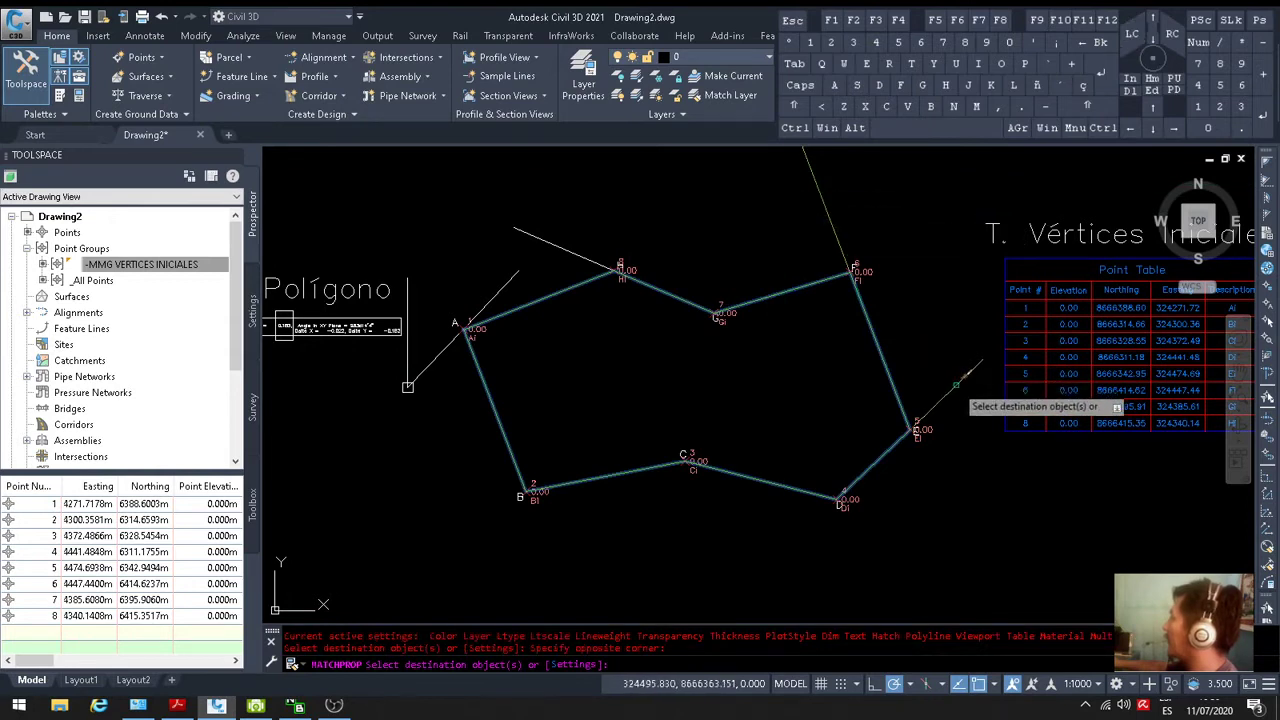
left_click(590, 255)
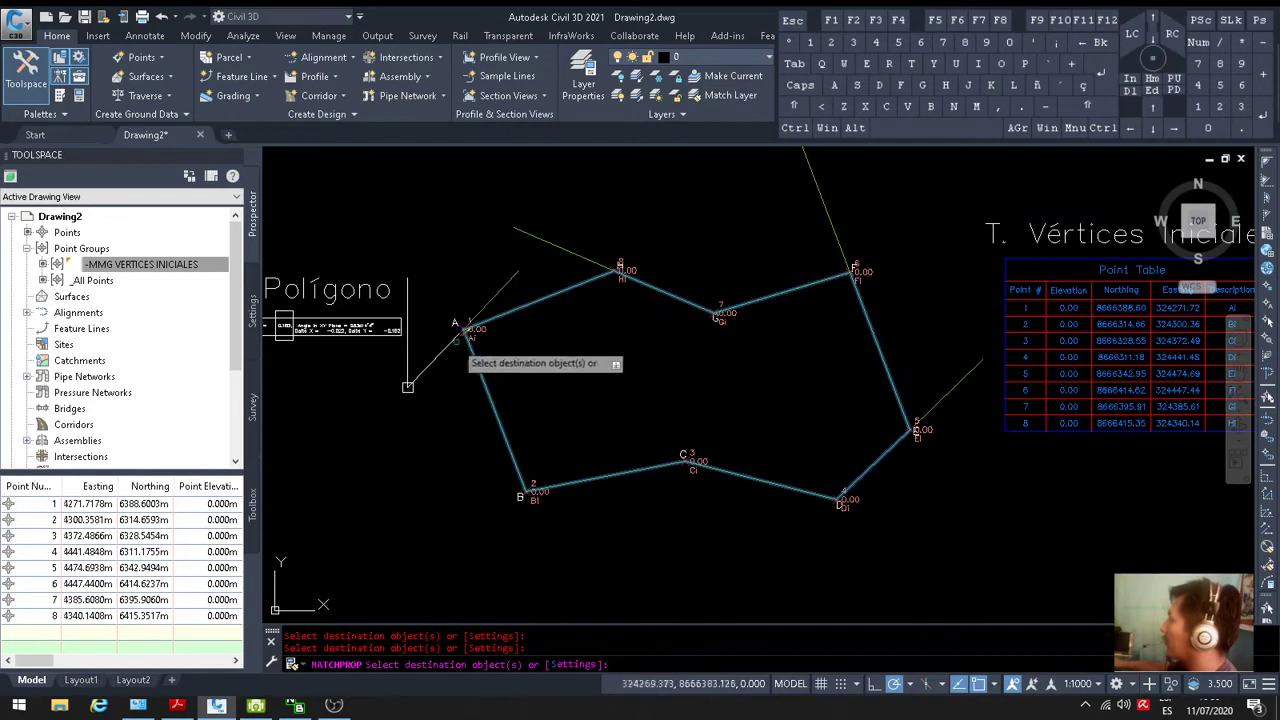
left_click(407, 386)
key("Escape")
key("Escape")
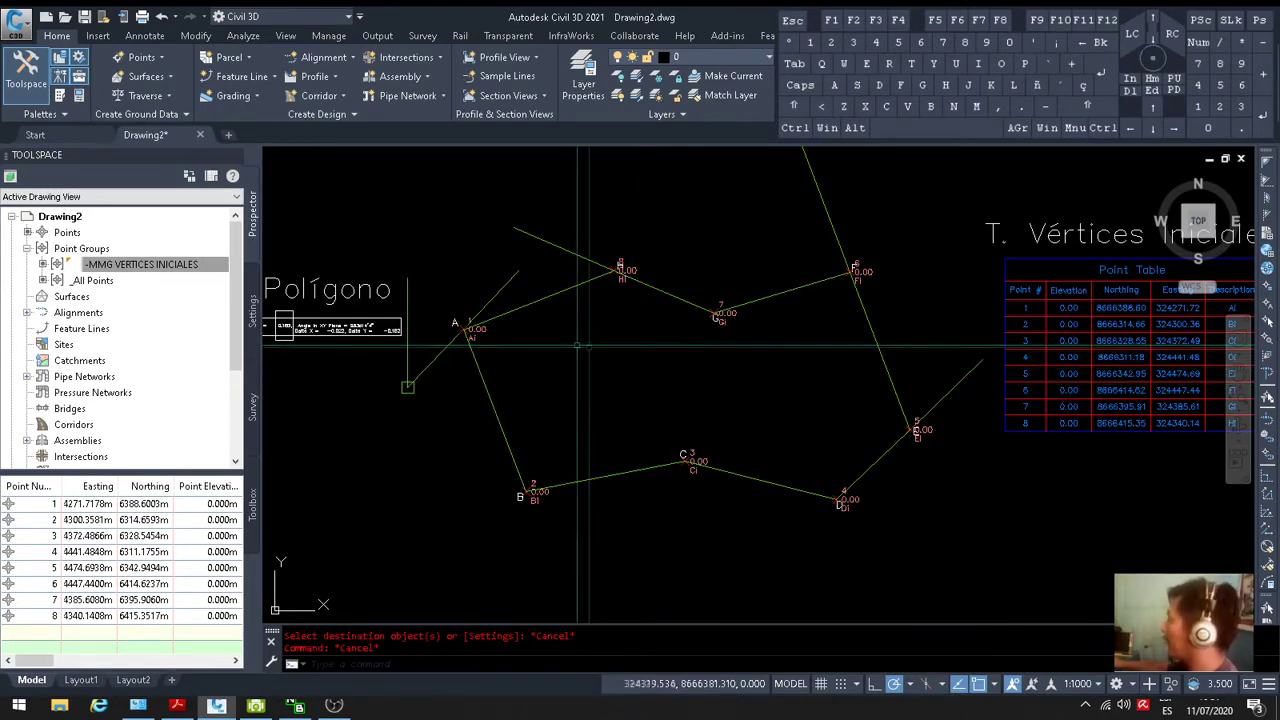
Open the Coordinate Geometry Editor with COGOEDITOR and move its window clear of the polygon
middle_click_drag(603, 349, 660, 352)
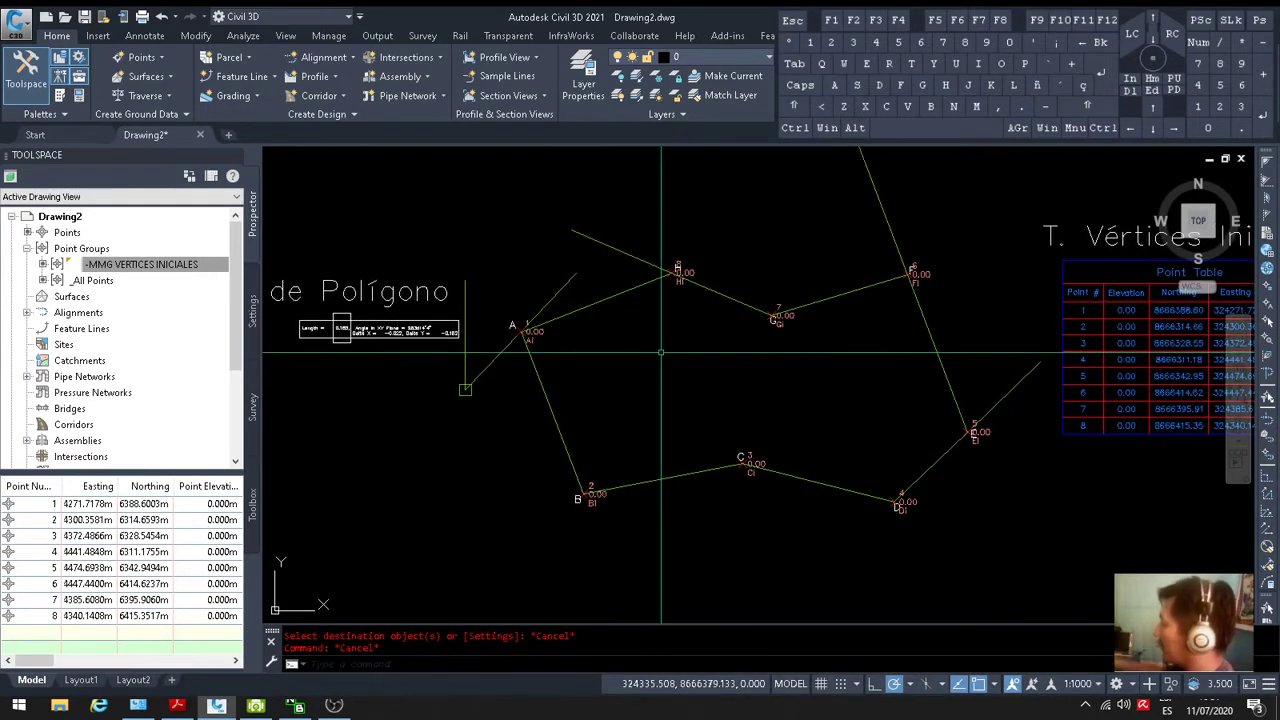
type("OEDITOR")
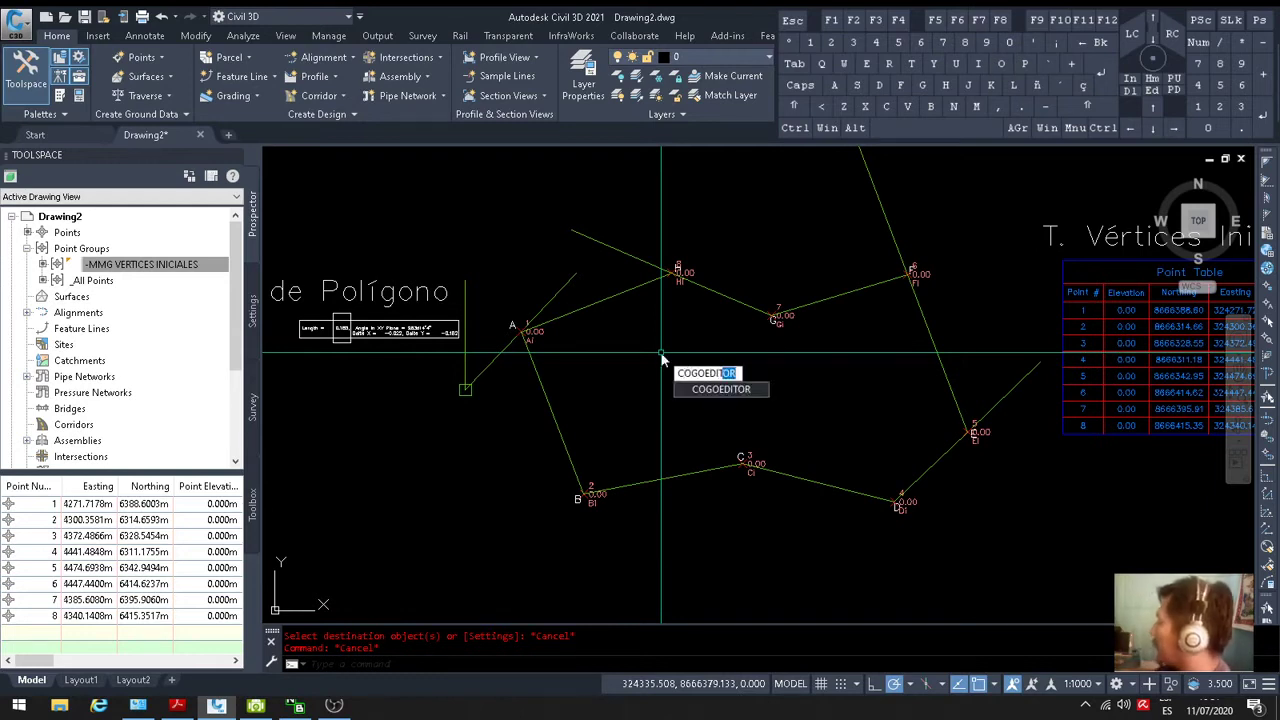
key("Return")
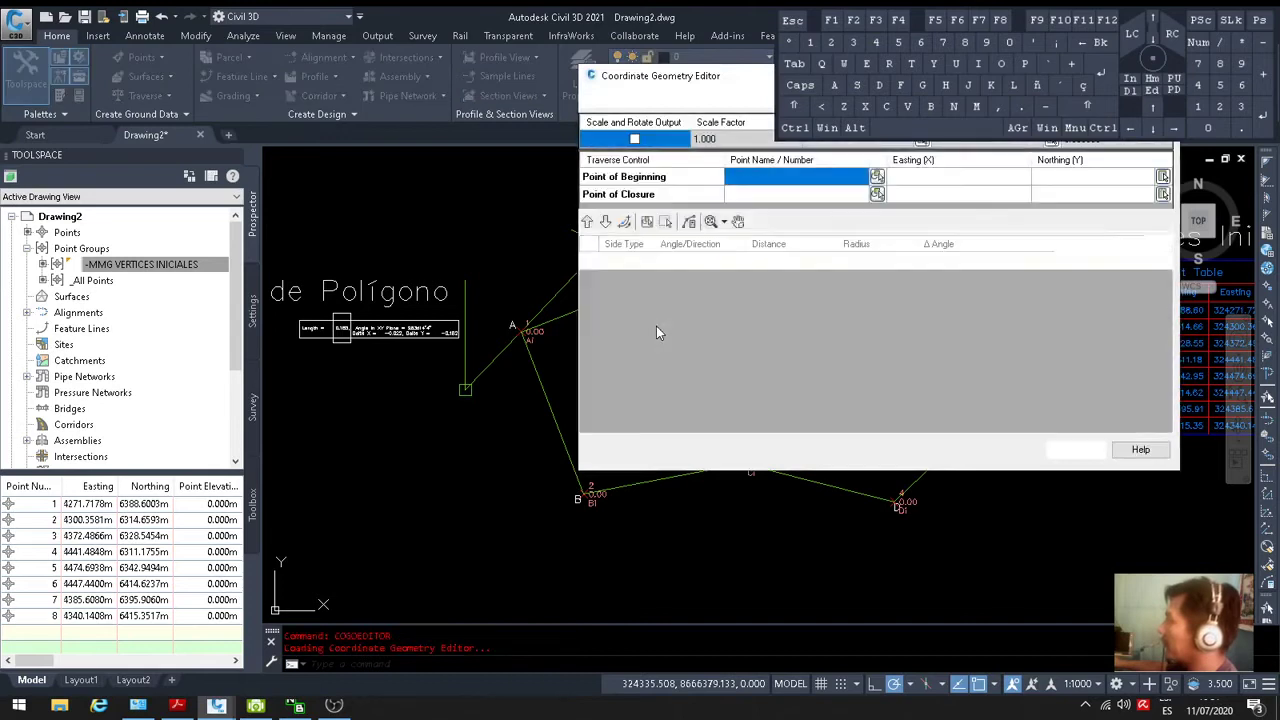
left_click_drag(680, 75, 152, 20)
left_click_drag(287, 30, 257, 28)
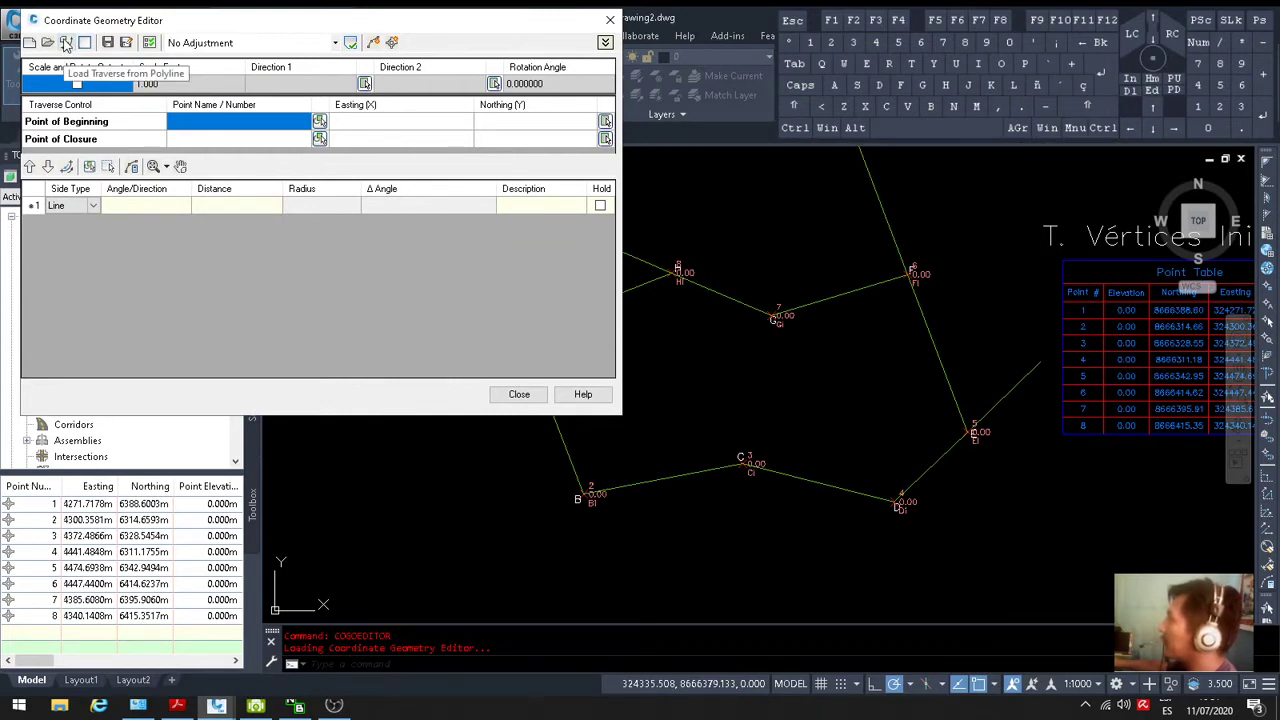
Load the traverse from the polygon polyline and reposition the editor so that vertex A and the traverse data can be seen
left_click(66, 44)
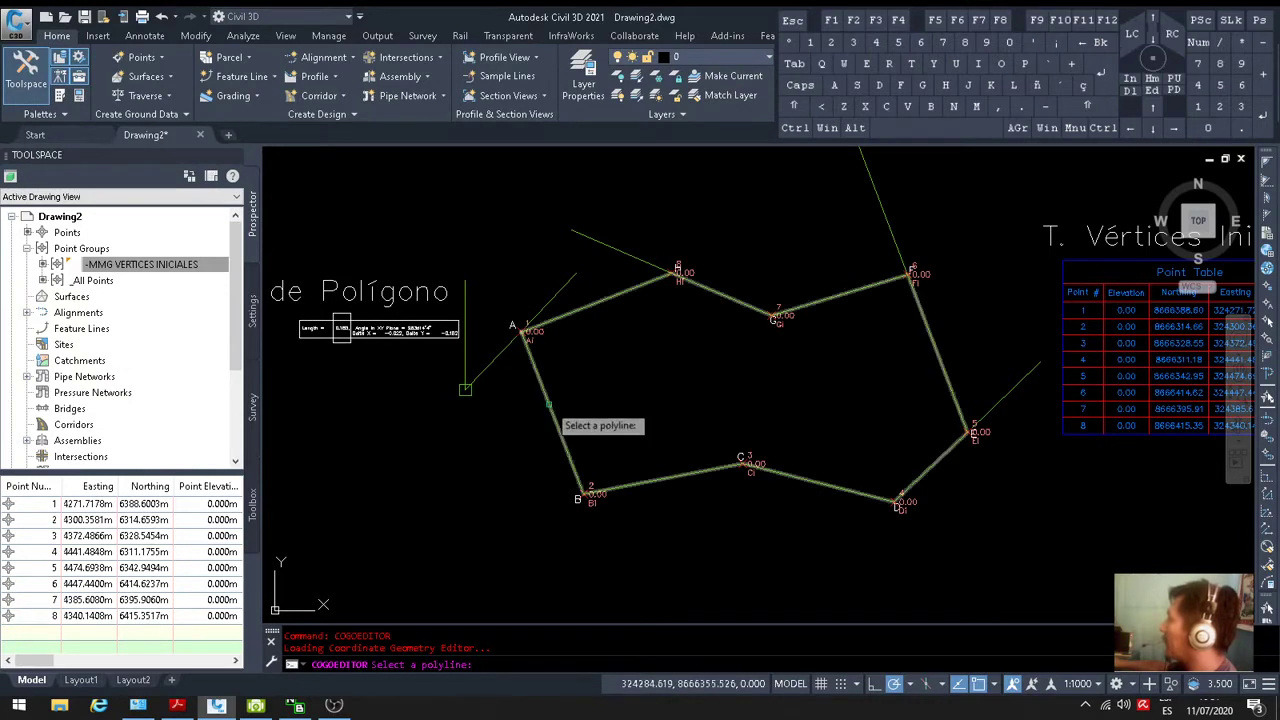
scroll(547, 404, "up", 2)
middle_click_drag(871, 377, 684, 370)
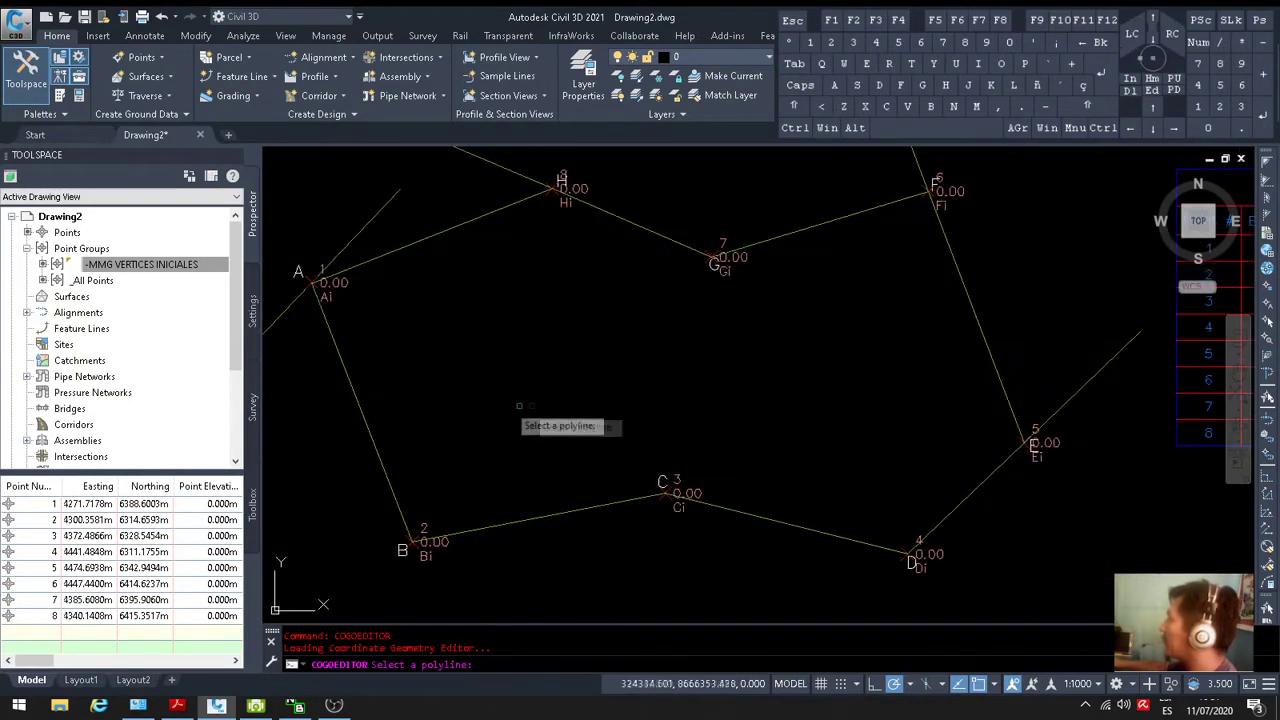
left_click(362, 396)
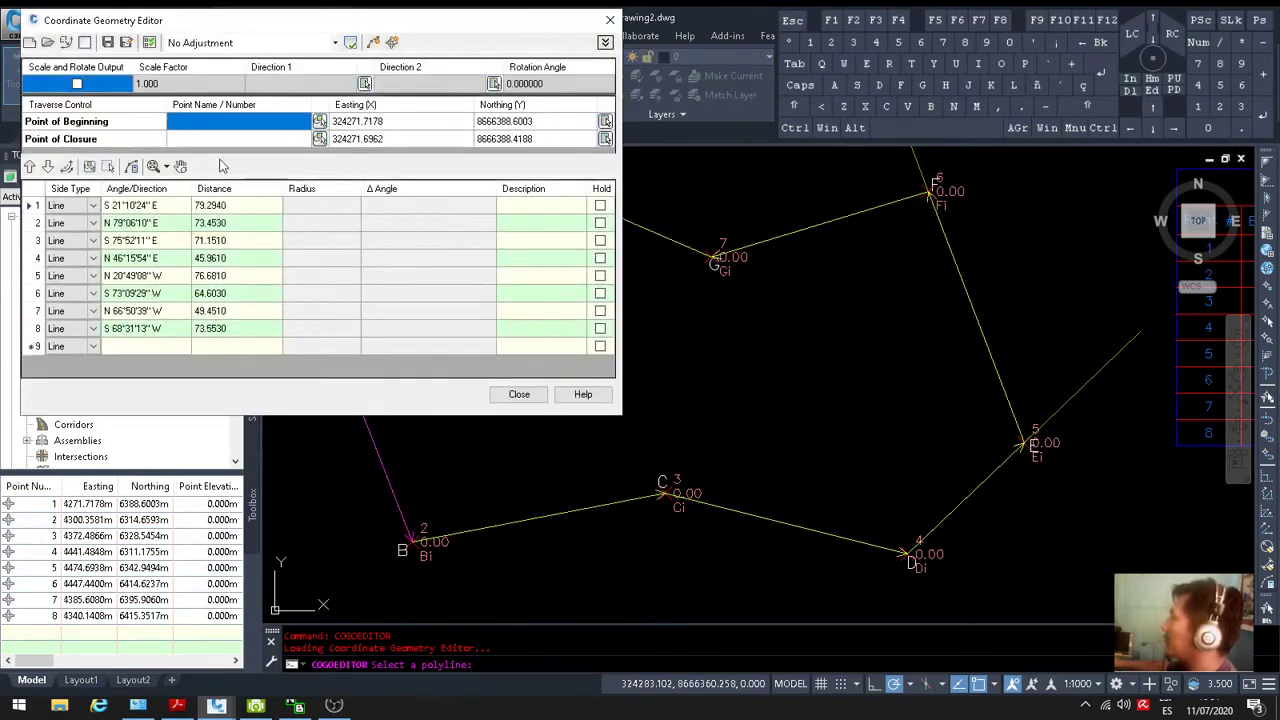
left_click_drag(358, 28, 1054, 262)
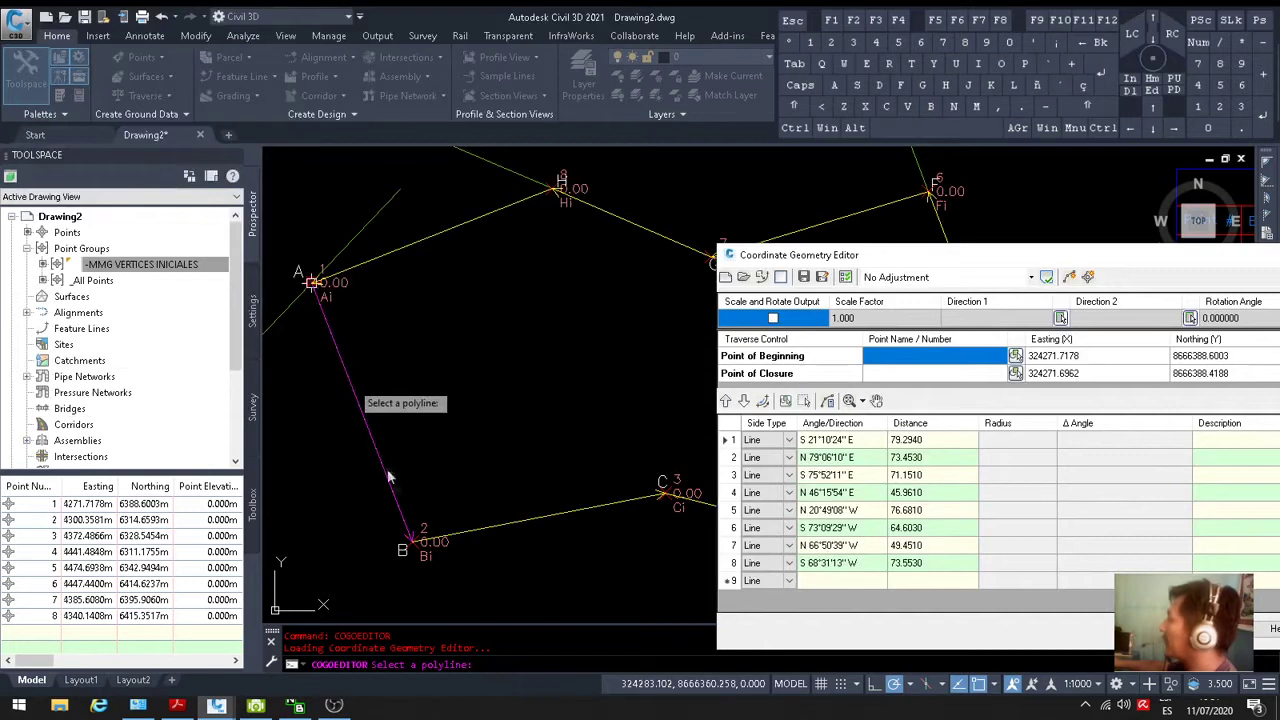
left_click_drag(943, 257, 866, 582)
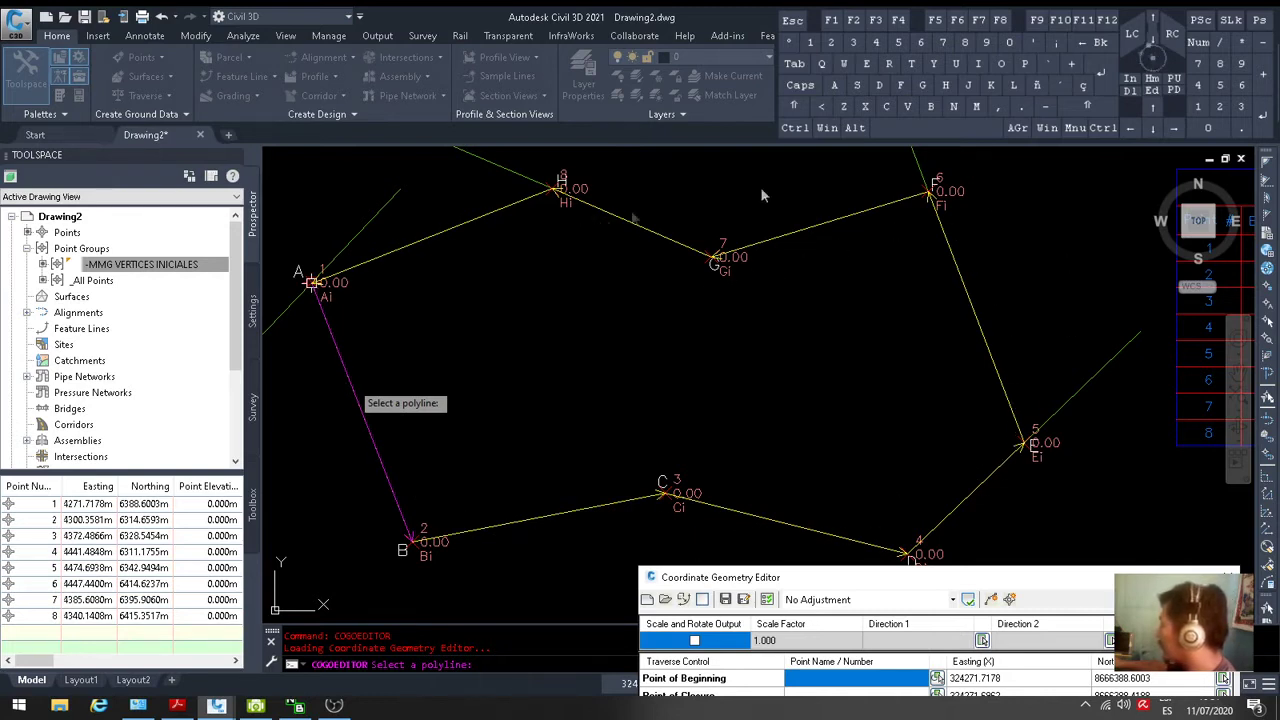
left_click_drag(932, 582, 846, 197)
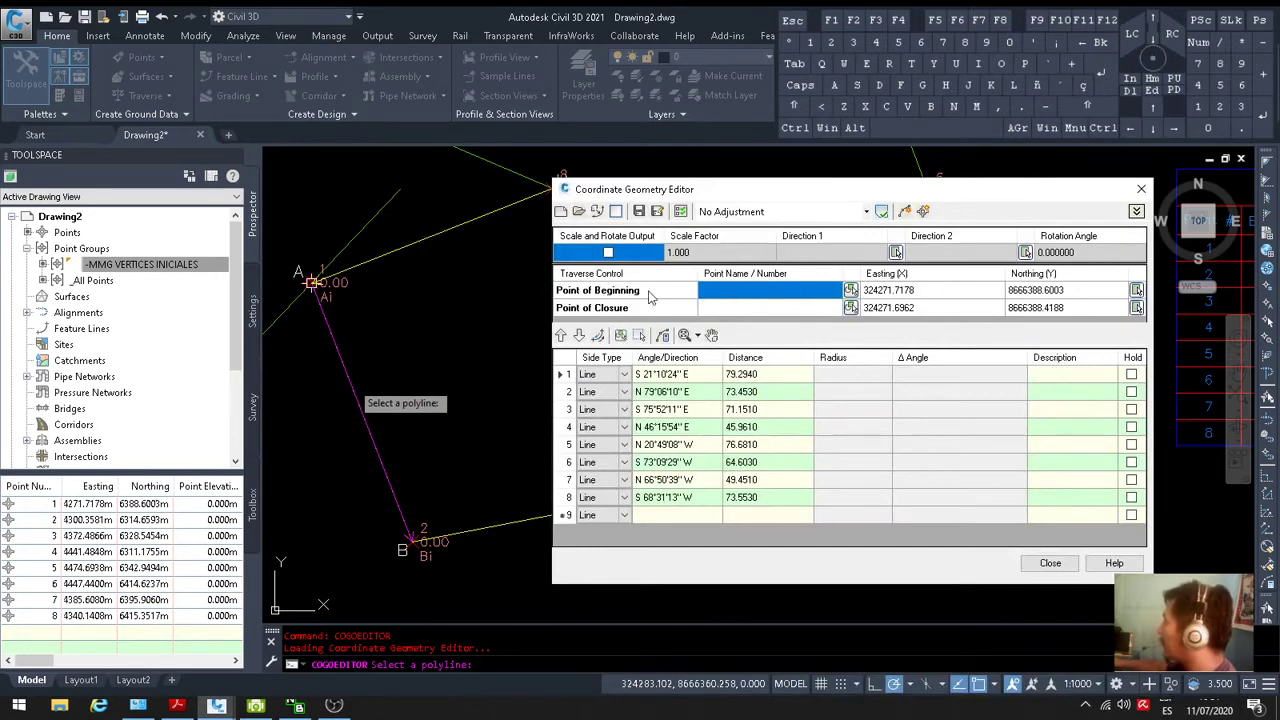
Set COGO point 1 at vertex A as both the traverse's Point of Beginning and its Point of Closure
left_click(850, 290)
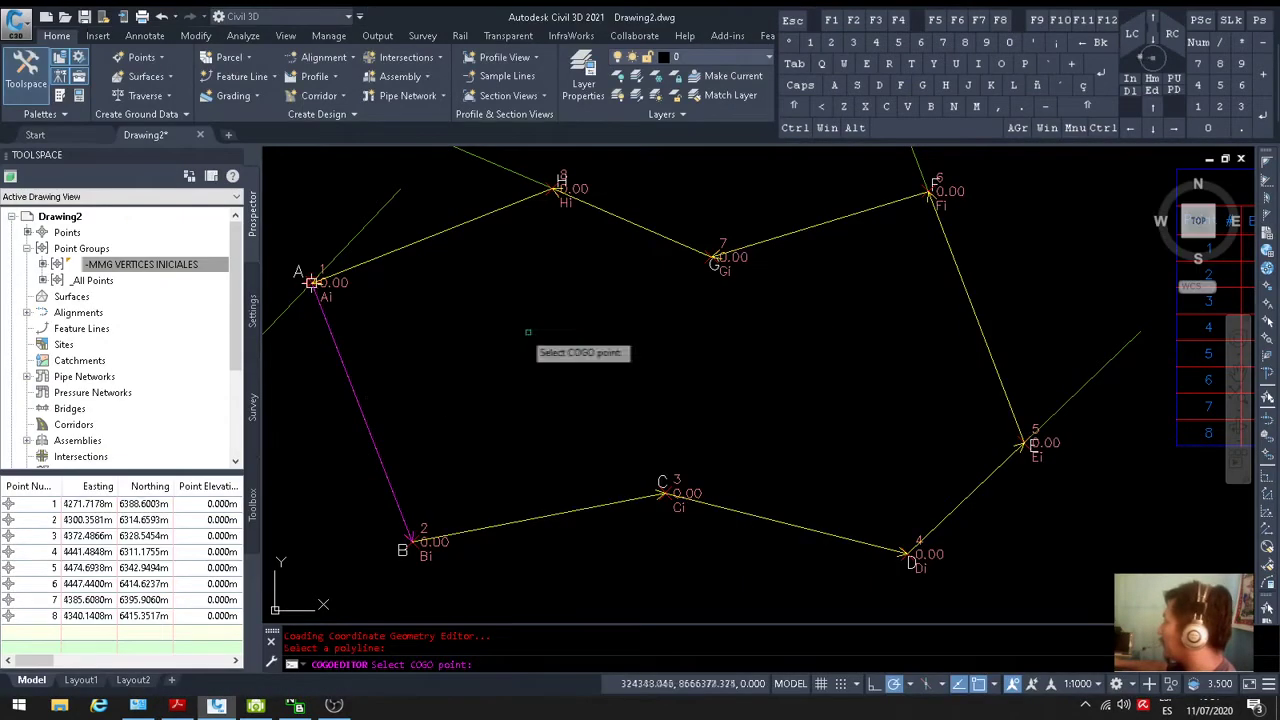
scroll(300, 265, "up", 5)
scroll(296, 263, "up", 6)
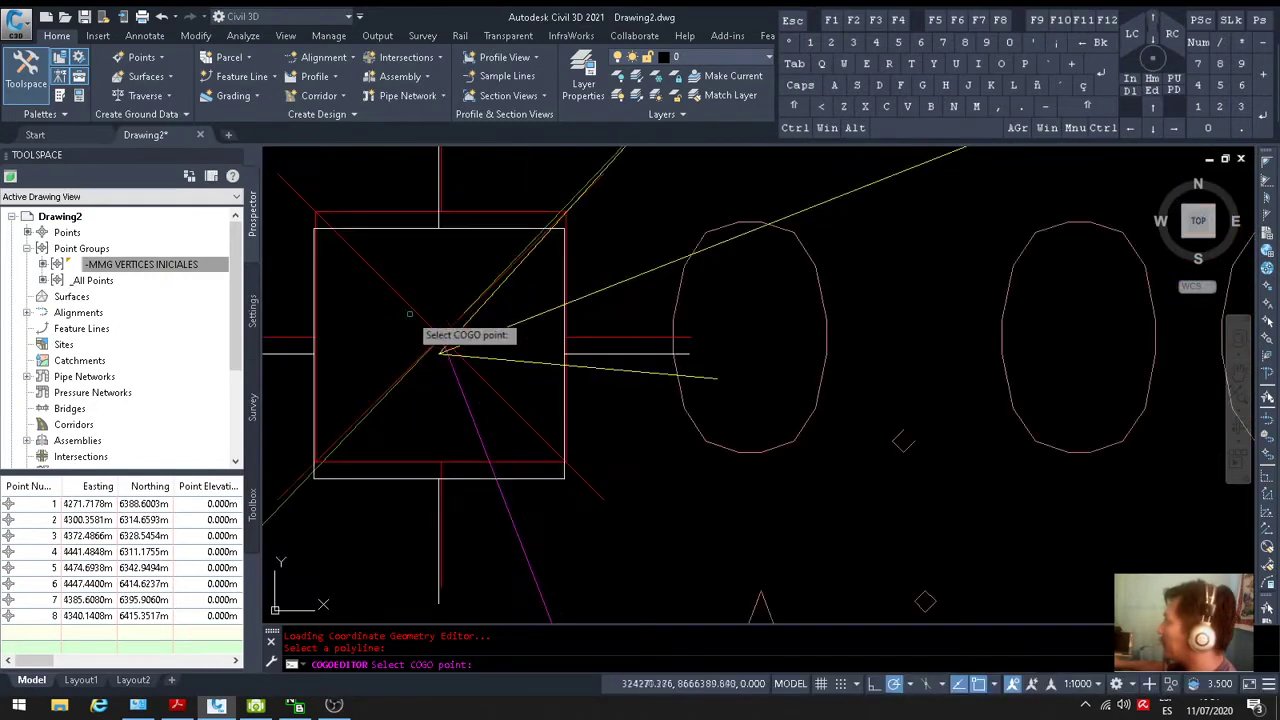
middle_click_drag(409, 304, 621, 320)
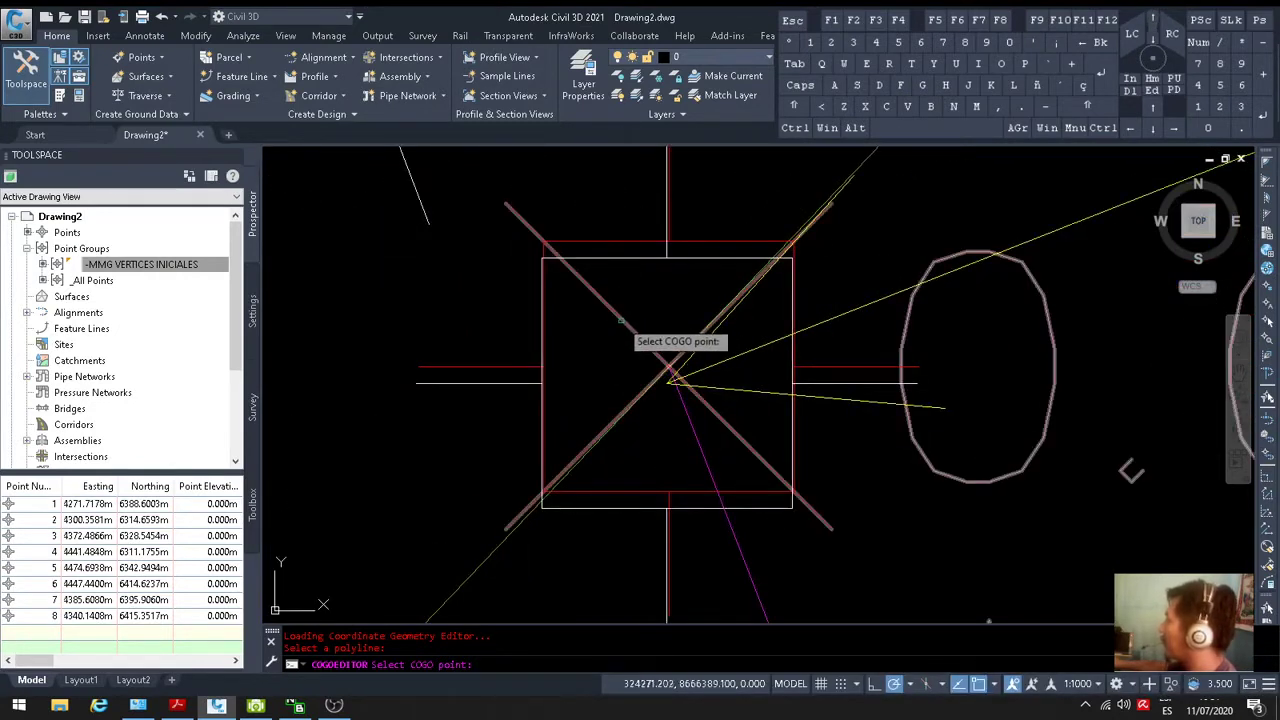
left_click(620, 321)
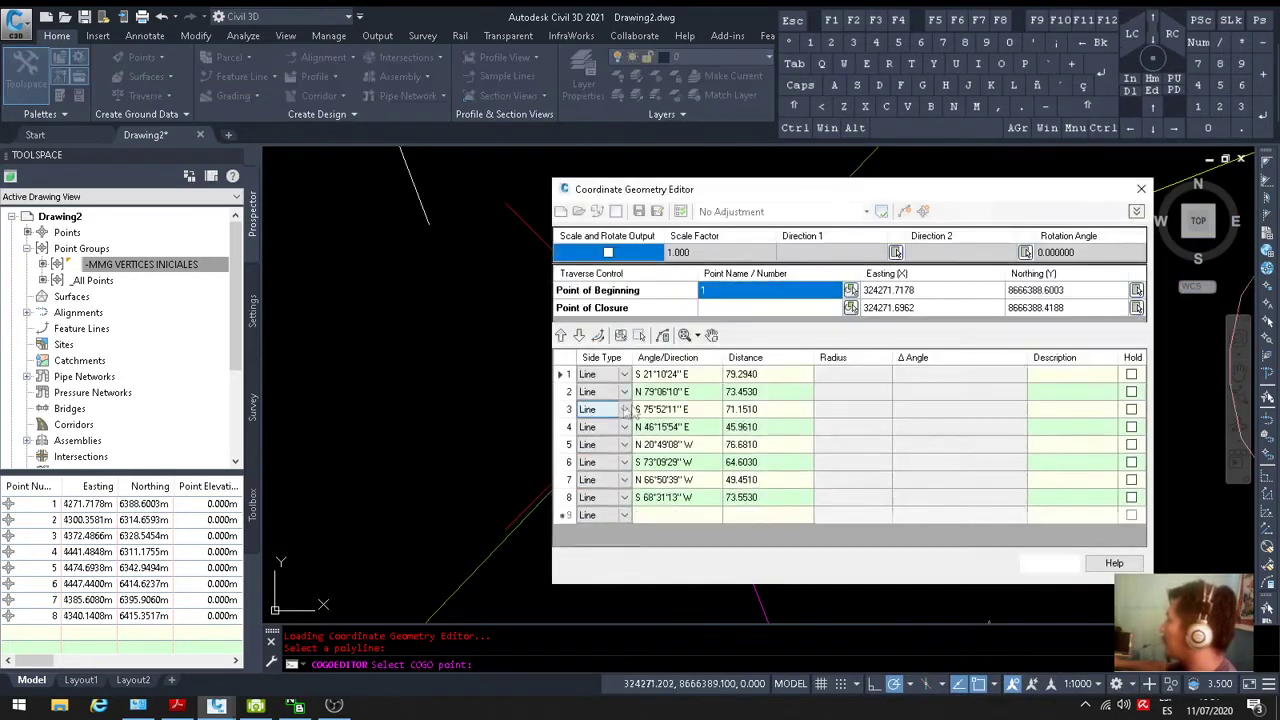
left_click(850, 308)
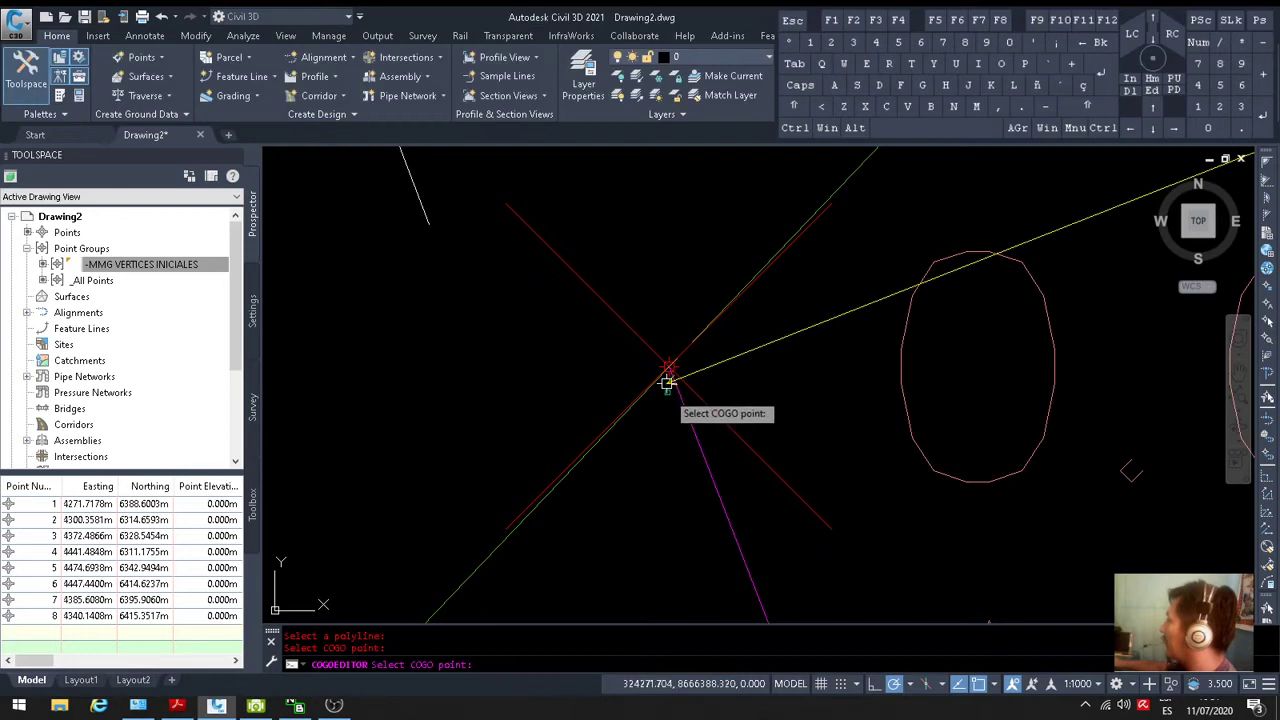
left_click(667, 382)
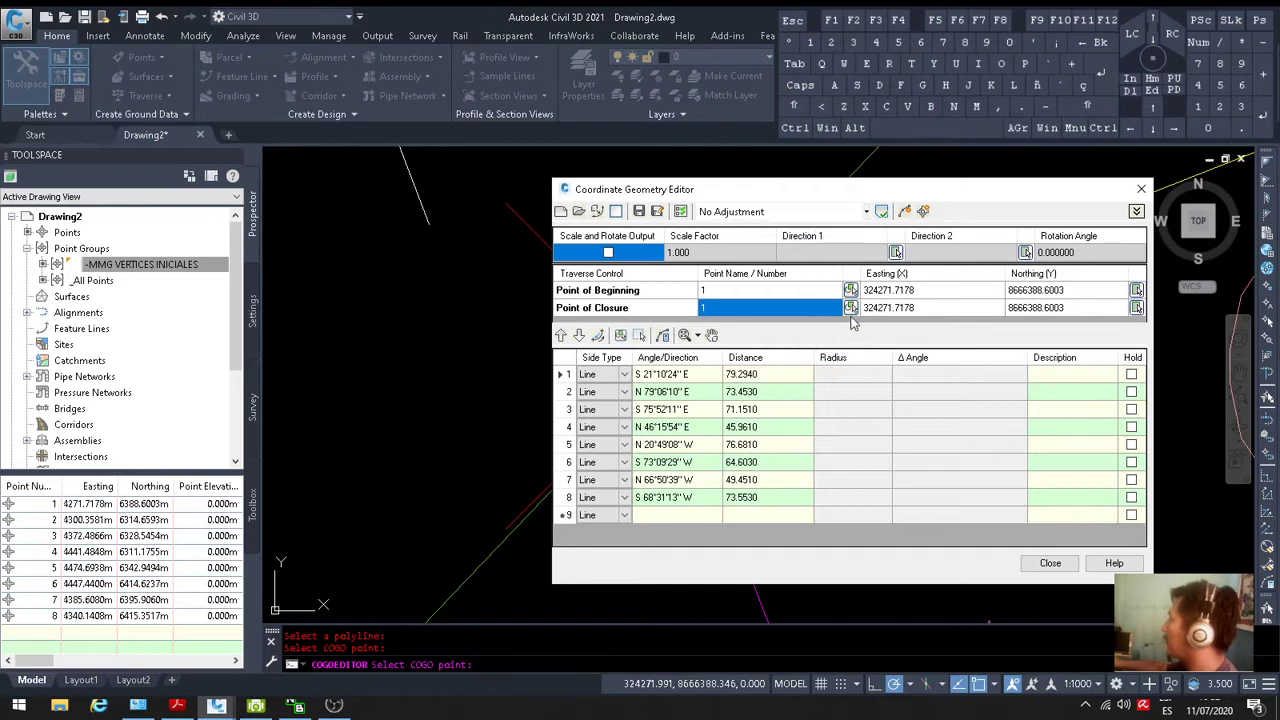
Generate the traverse report with No Adjustment, enlarge it and review its closure, input data and traverse data
left_click_drag(788, 191, 224, 55)
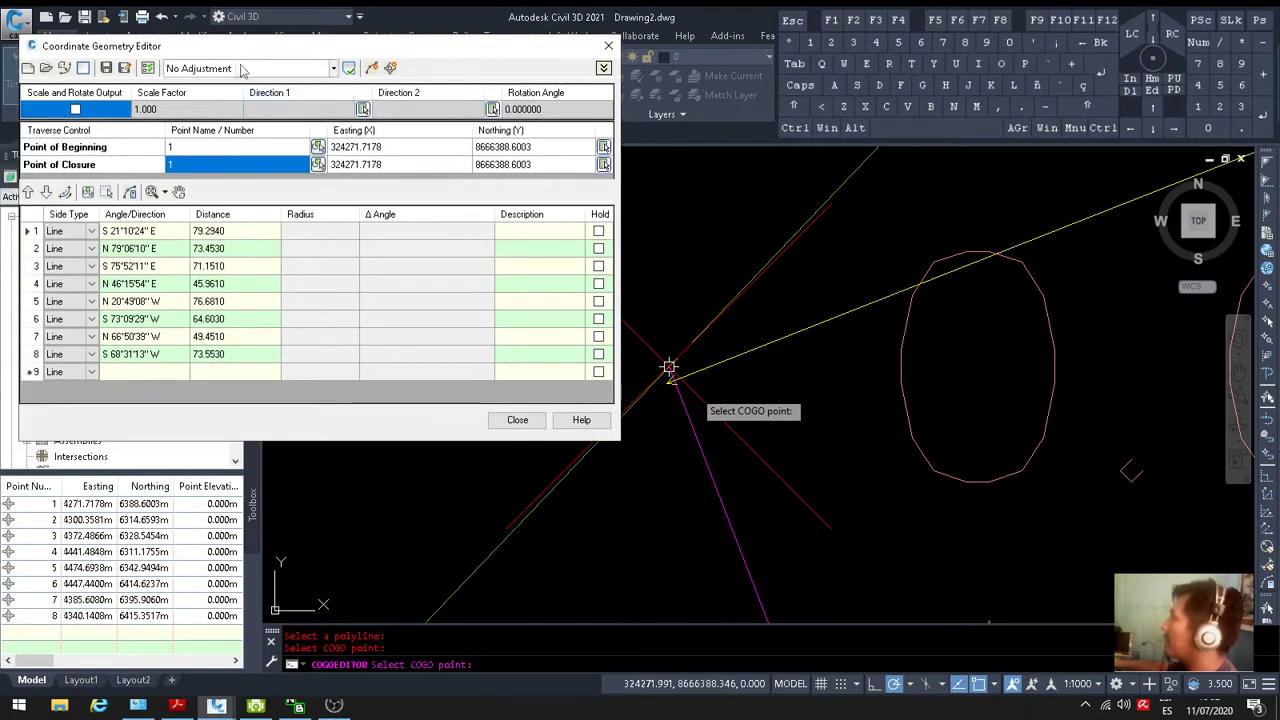
left_click(290, 72)
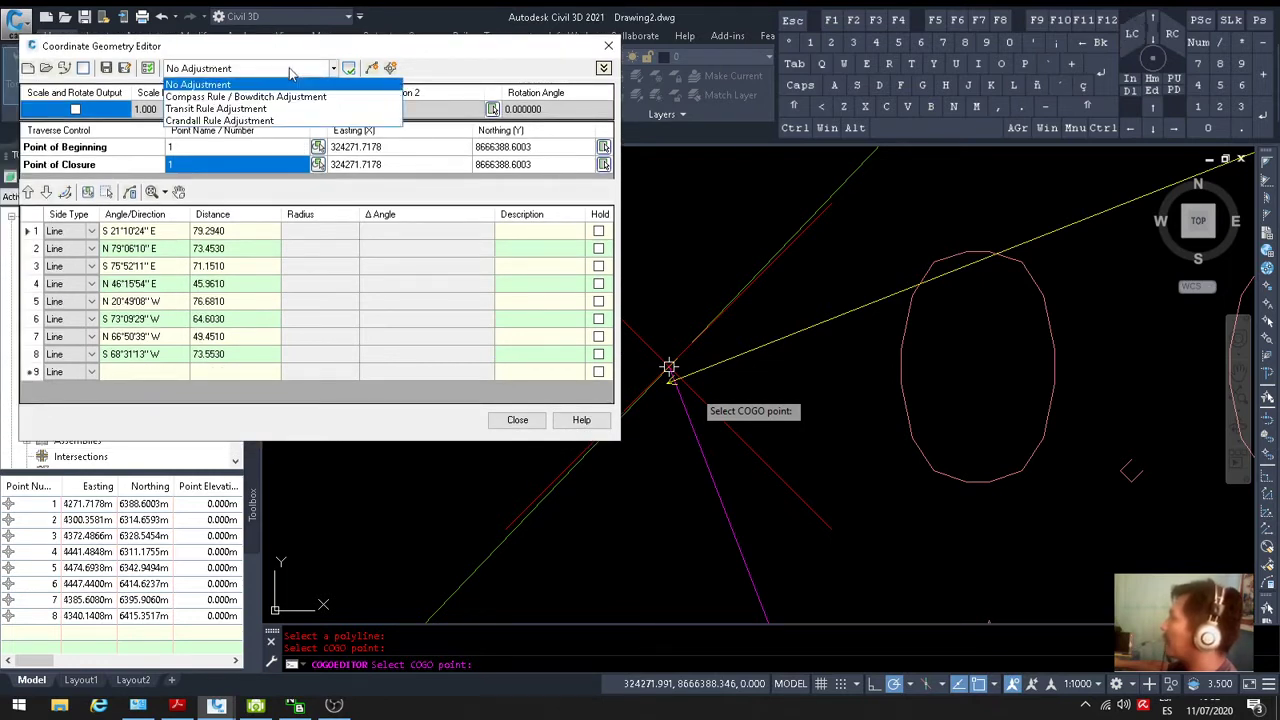
left_click(281, 68)
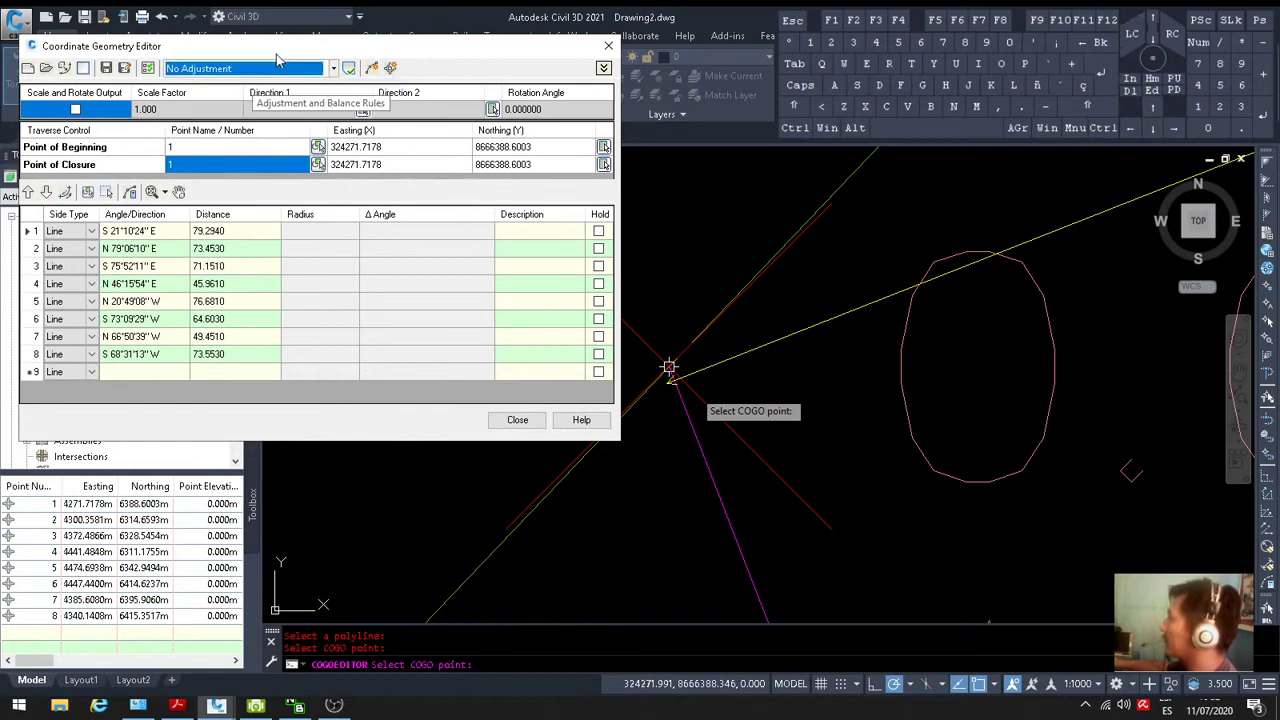
left_click(349, 68)
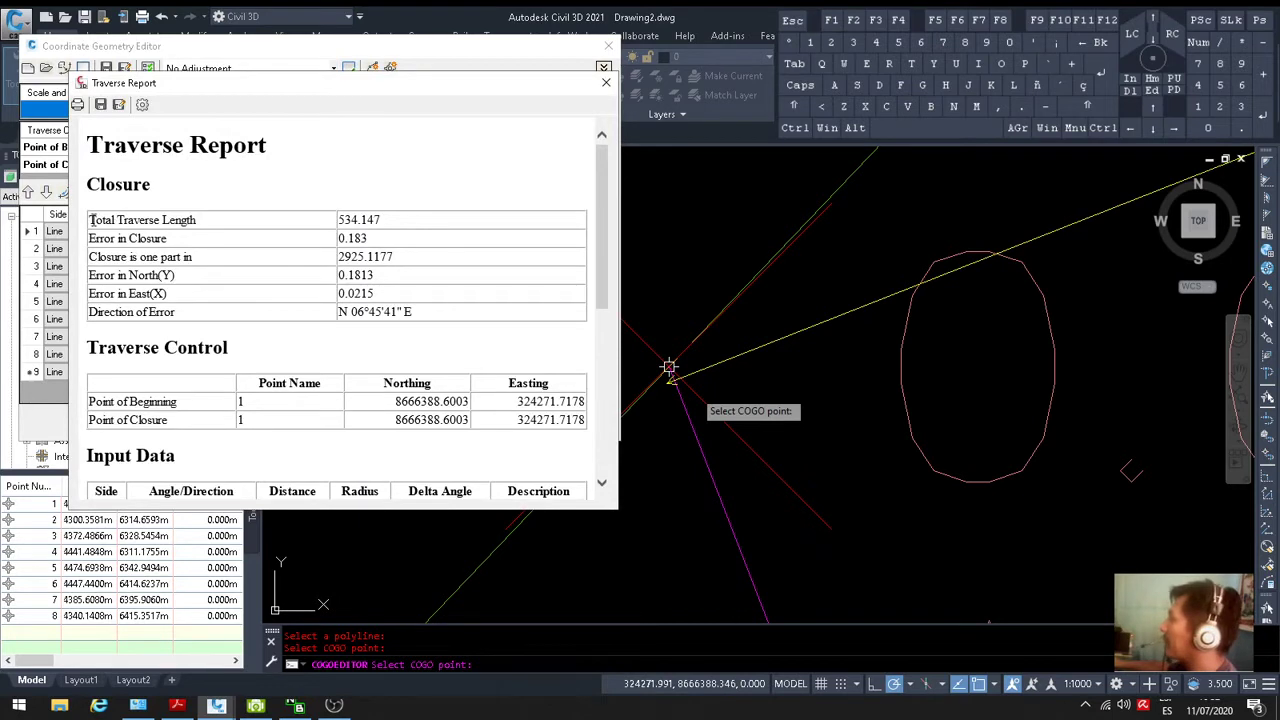
left_click_drag(501, 512, 500, 640)
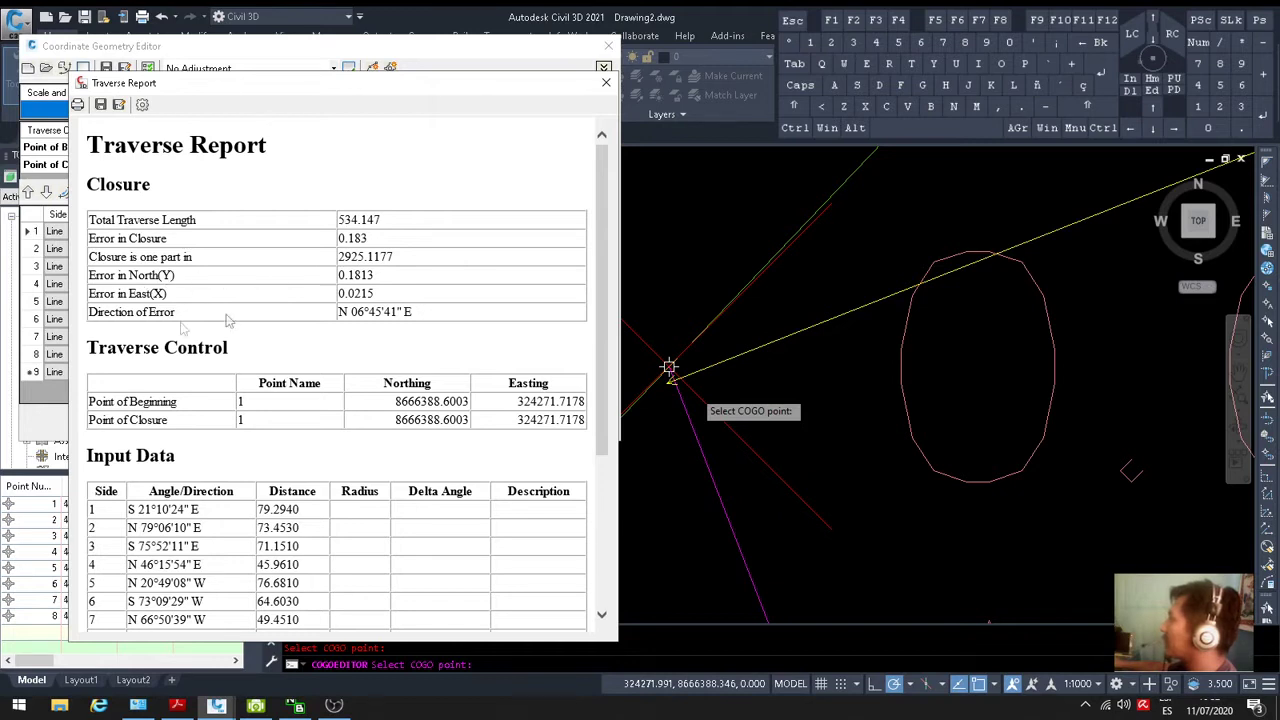
scroll(330, 362, "down", 5)
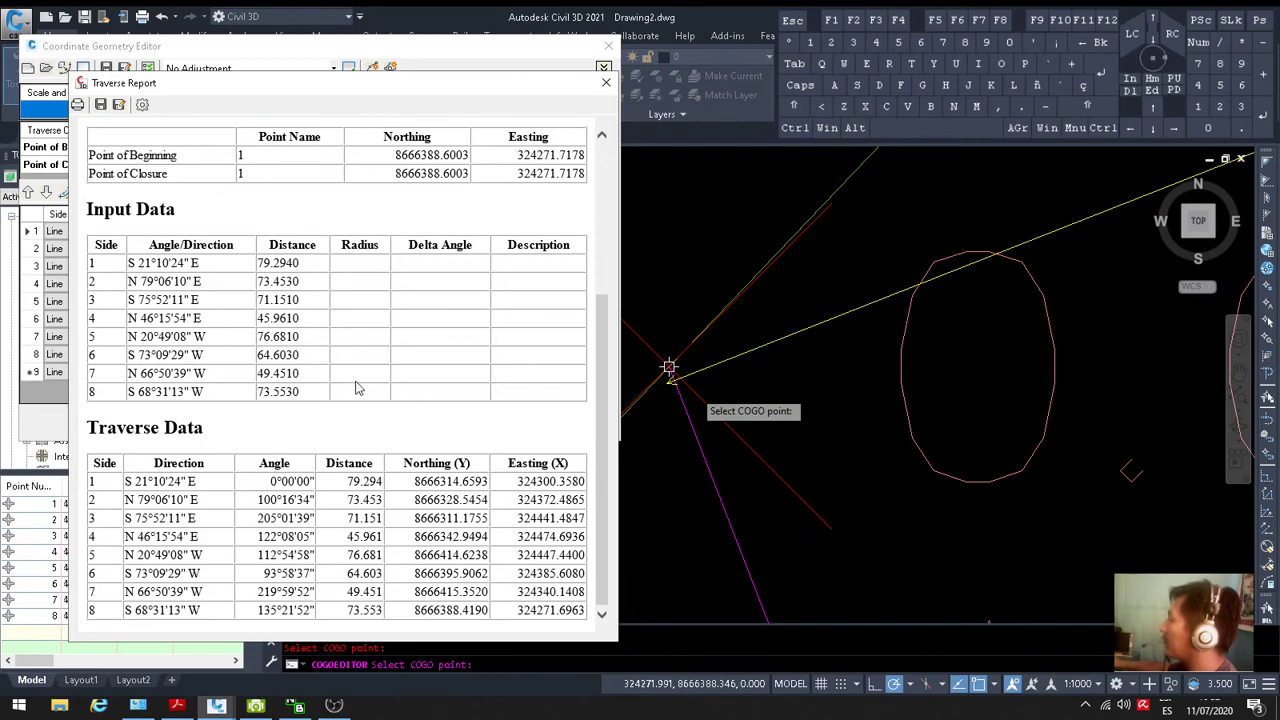
scroll(356, 387, "up", 3)
scroll(357, 382, "up", 2)
scroll(357, 386, "down", 5)
scroll(320, 432, "up", 5)
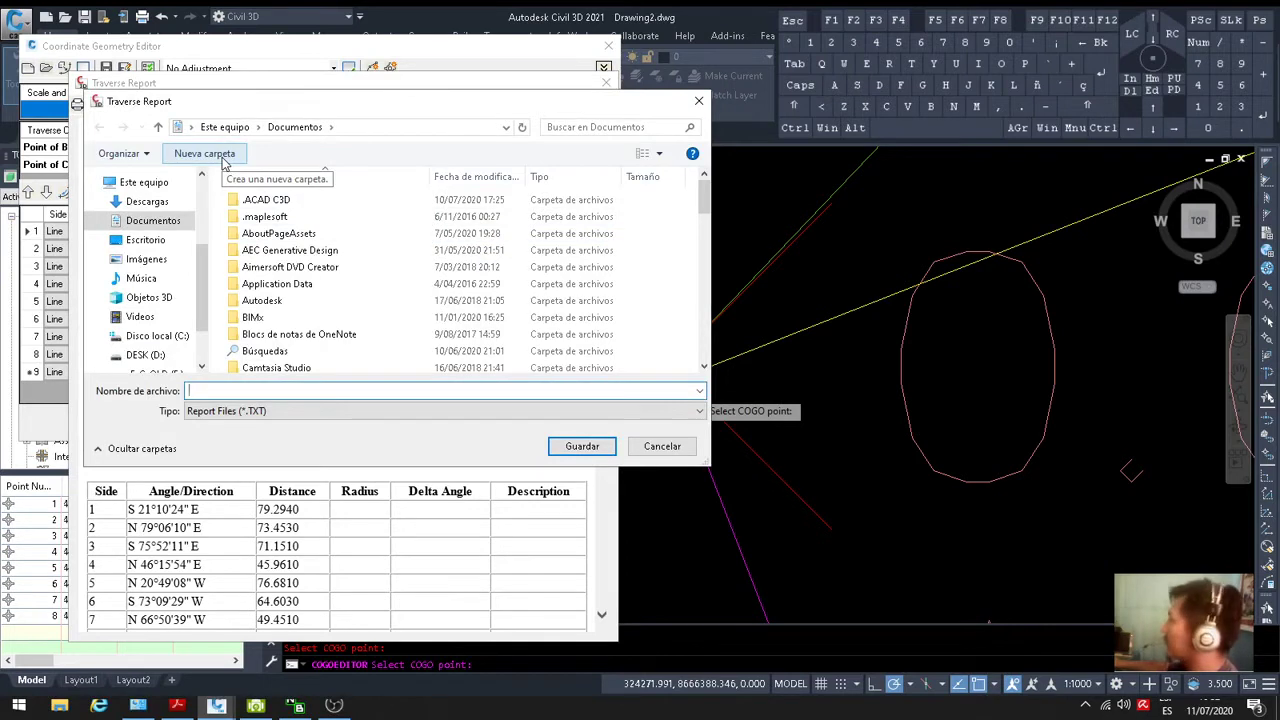
Create a folder named .ACAD.C3D JULIO in Documents for saving the traverse report
left_click(229, 157)
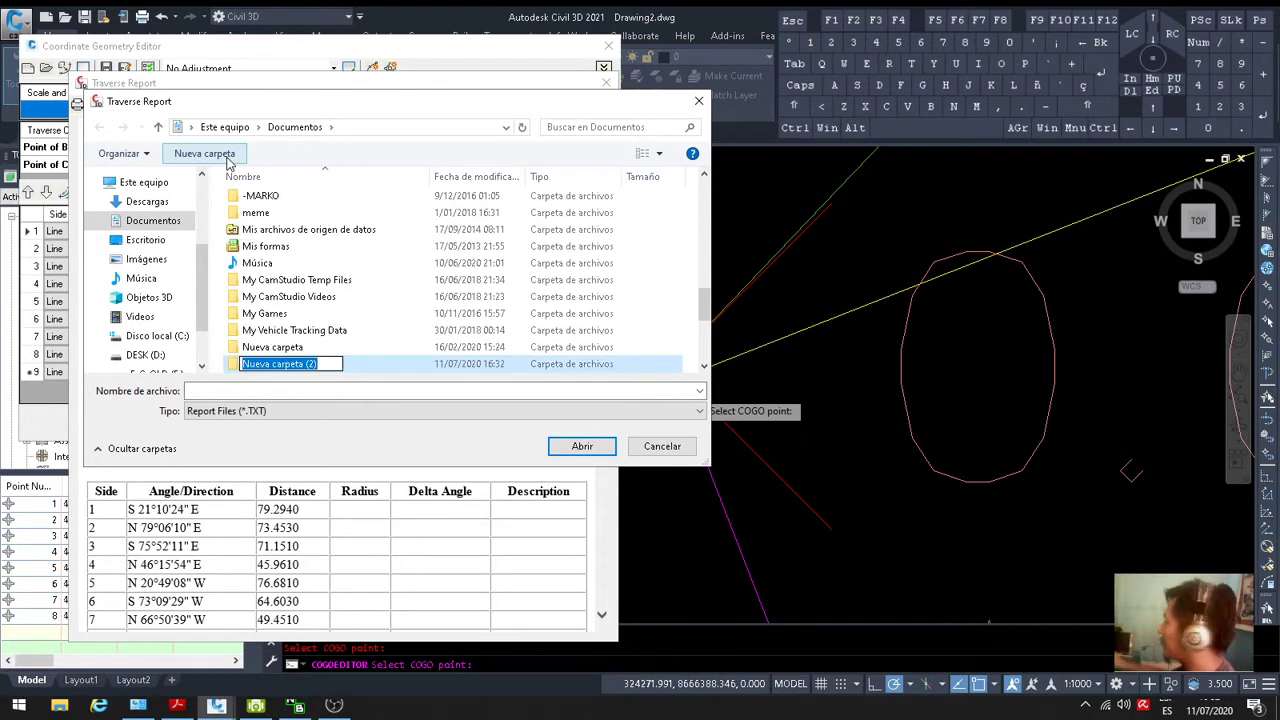
type("p")
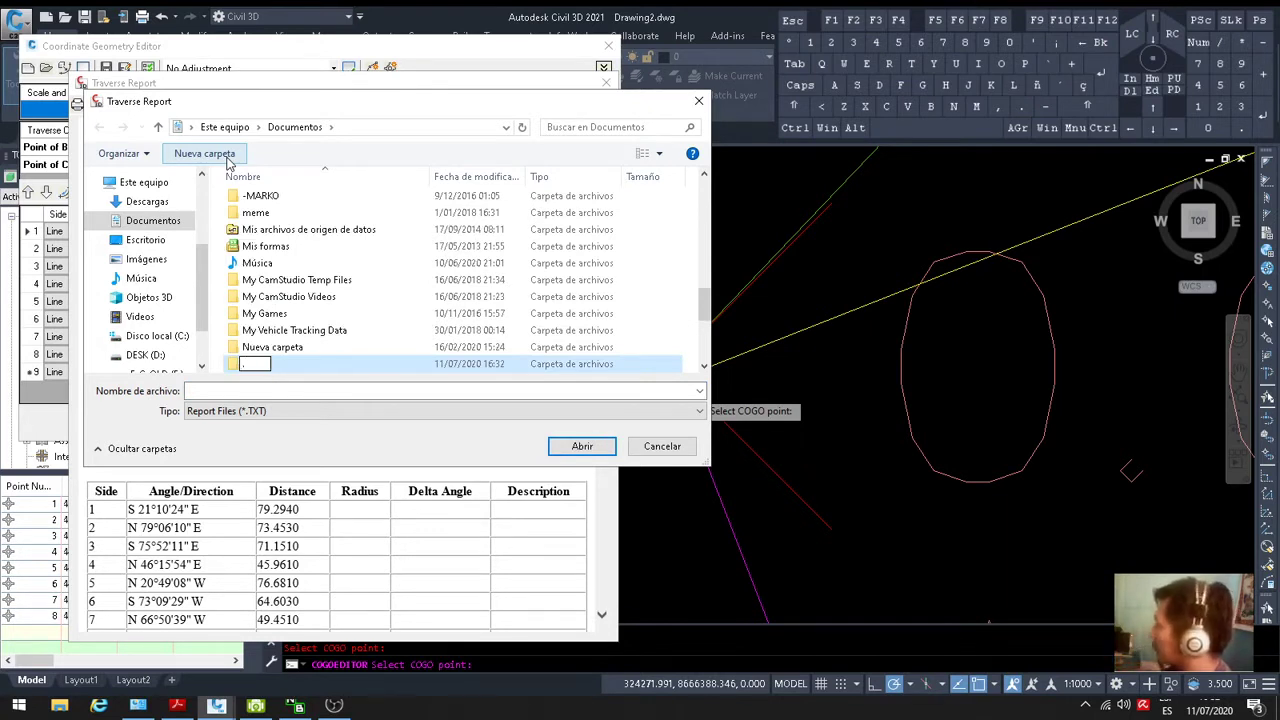
type("ACAD")
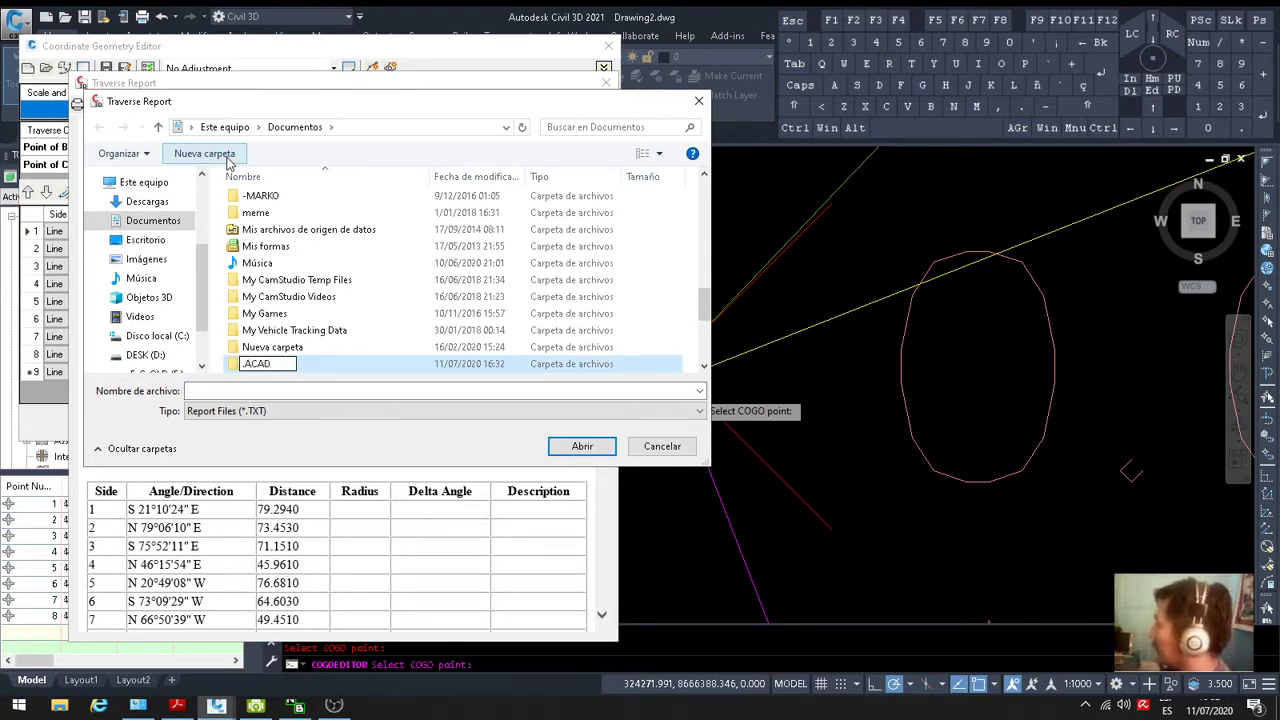
type(".C3D")
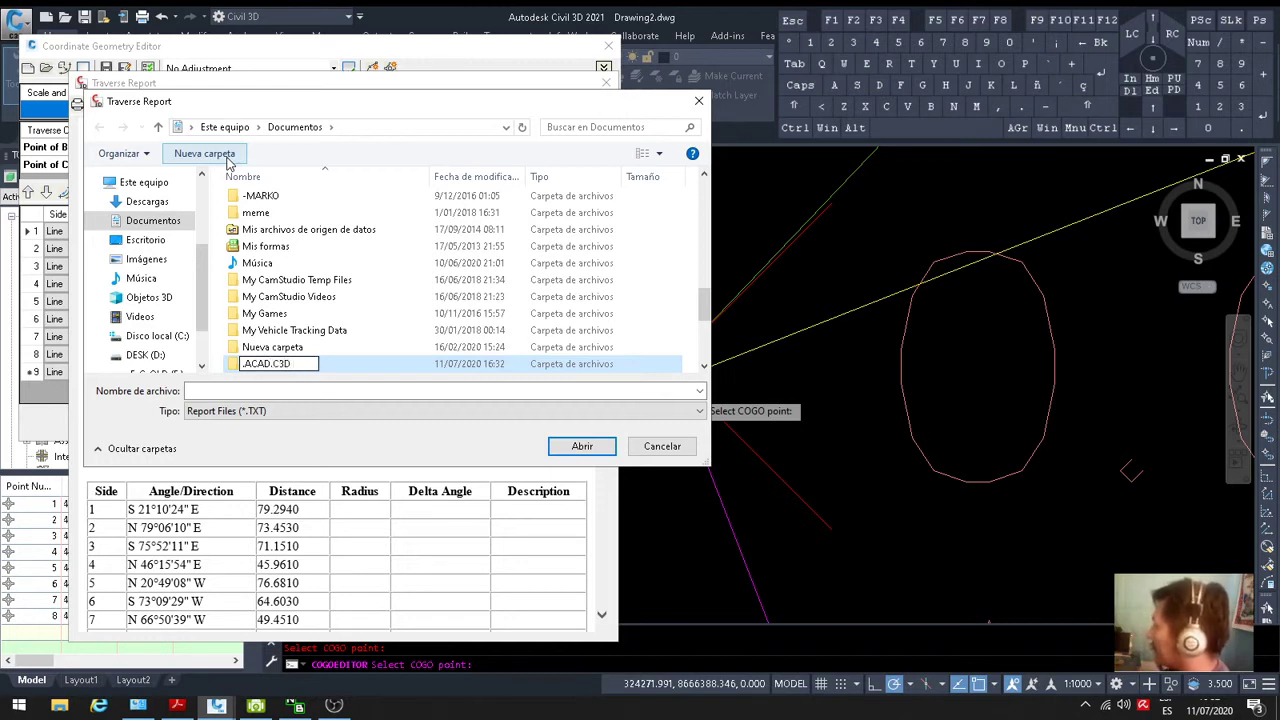
type("JULI")
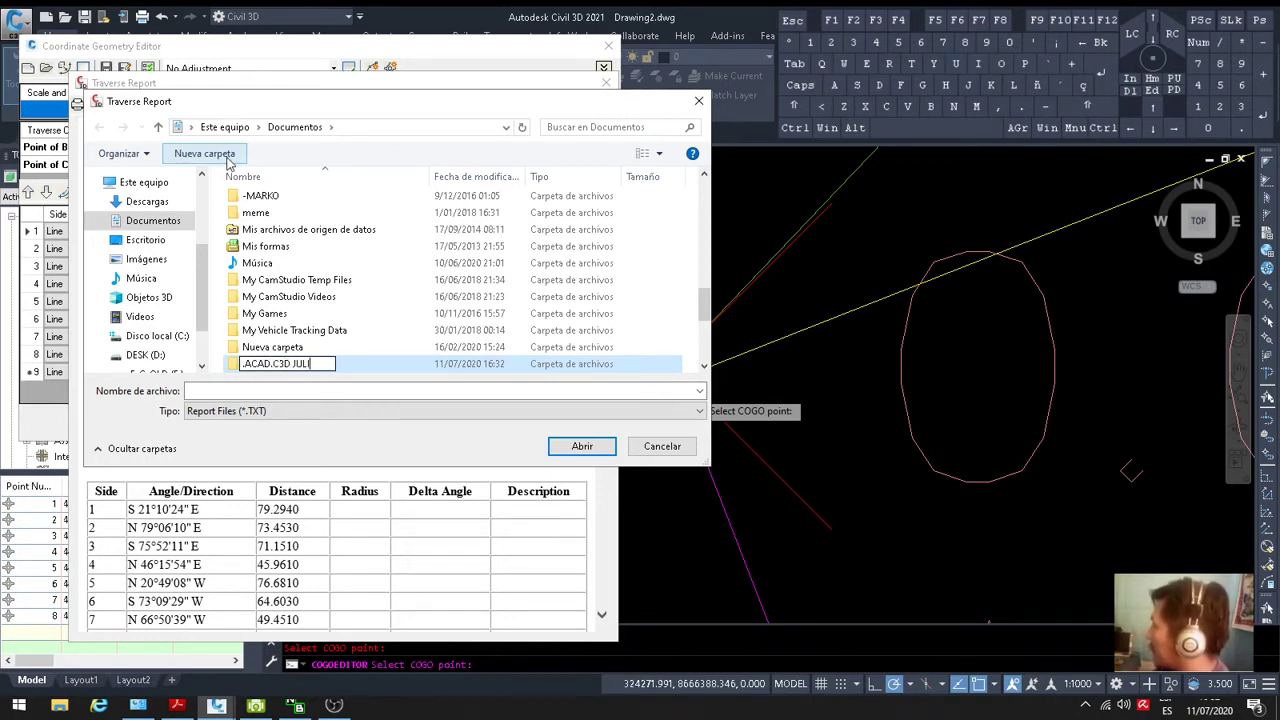
key("BackSpace")
key("BackSpace")
key("BackSpace")
key("BackSpace")
type("JULIO")
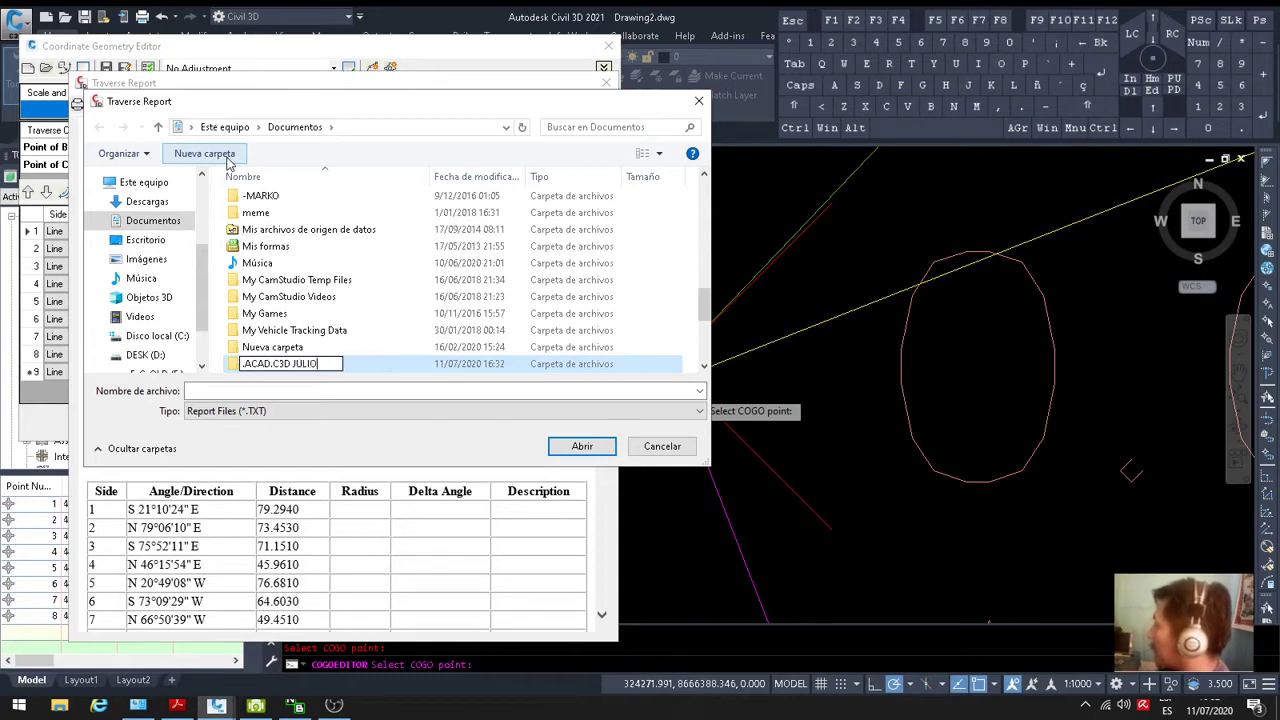
key("Return")
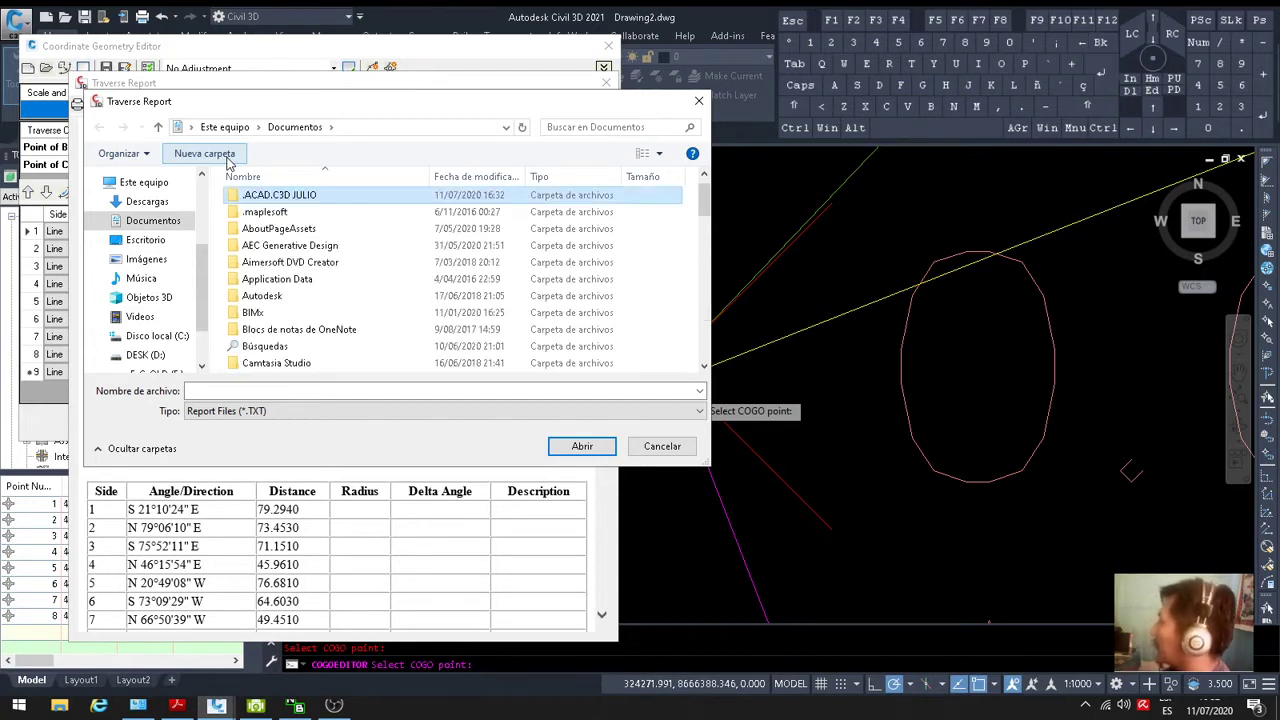
Create a subfolder named P-01 inside .ACAD.C3D JULIO and open it
scroll(295, 218, "up", 1)
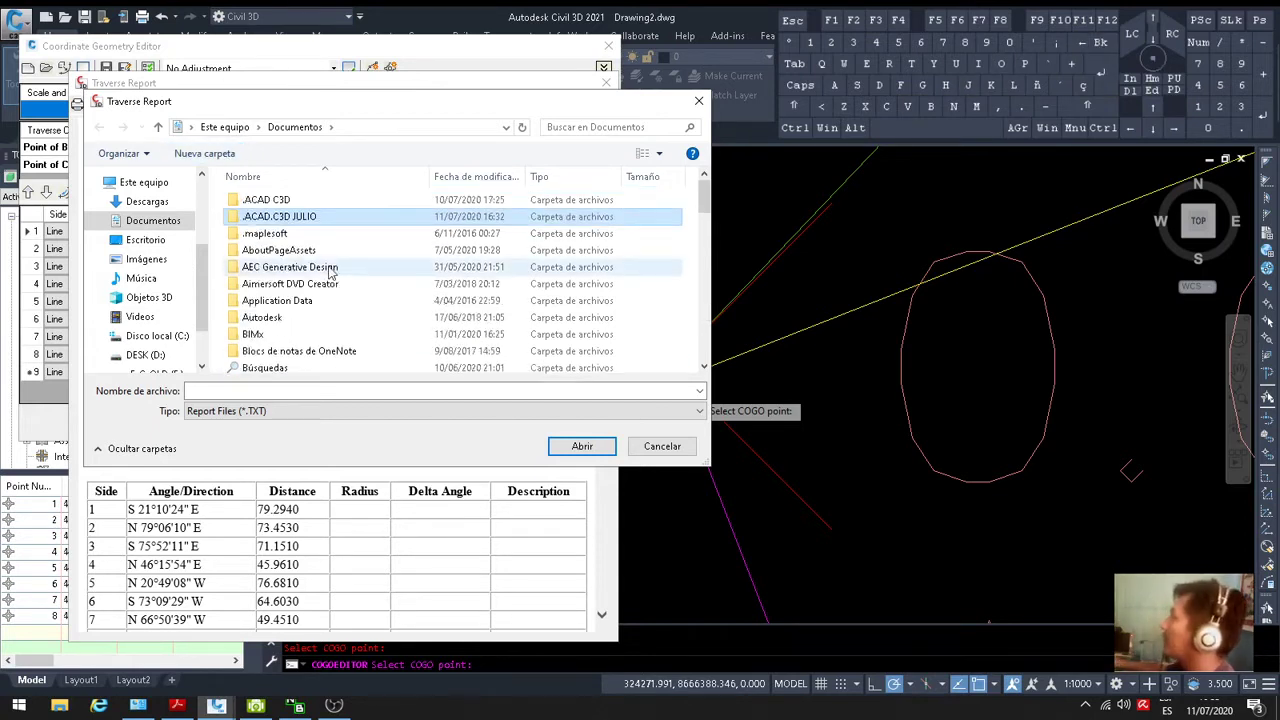
double_click(305, 218)
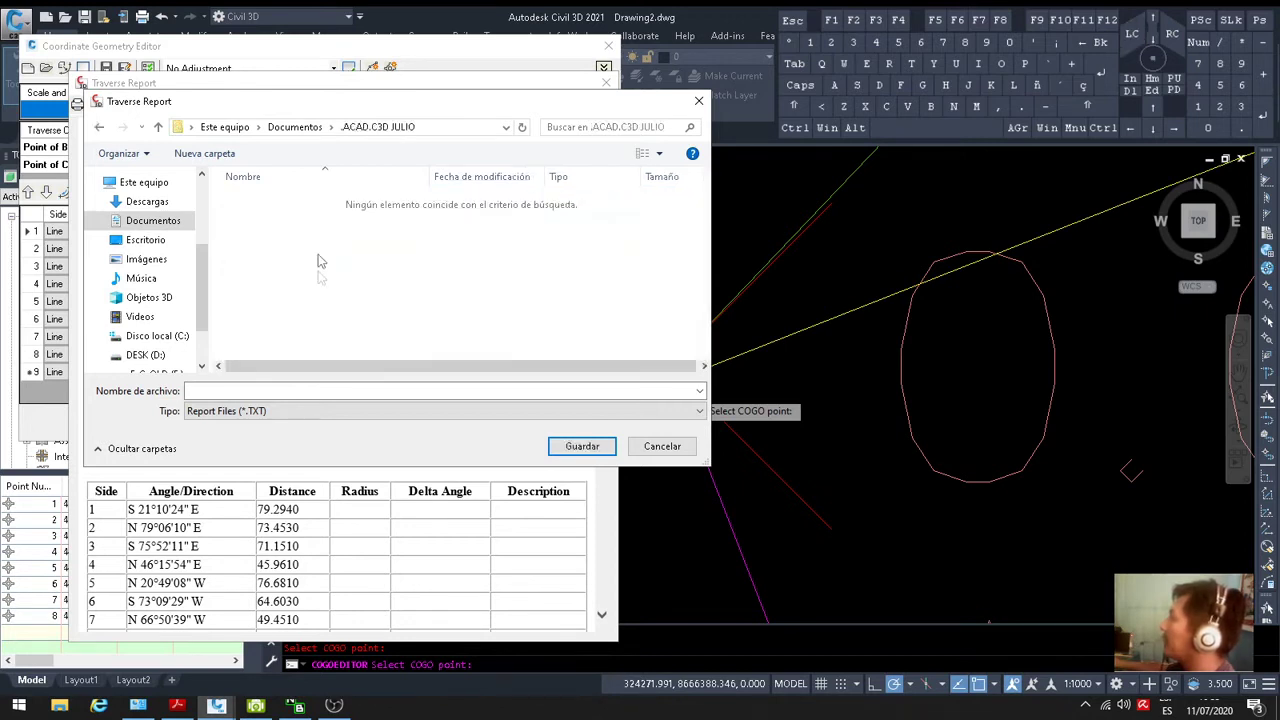
left_click(212, 155)
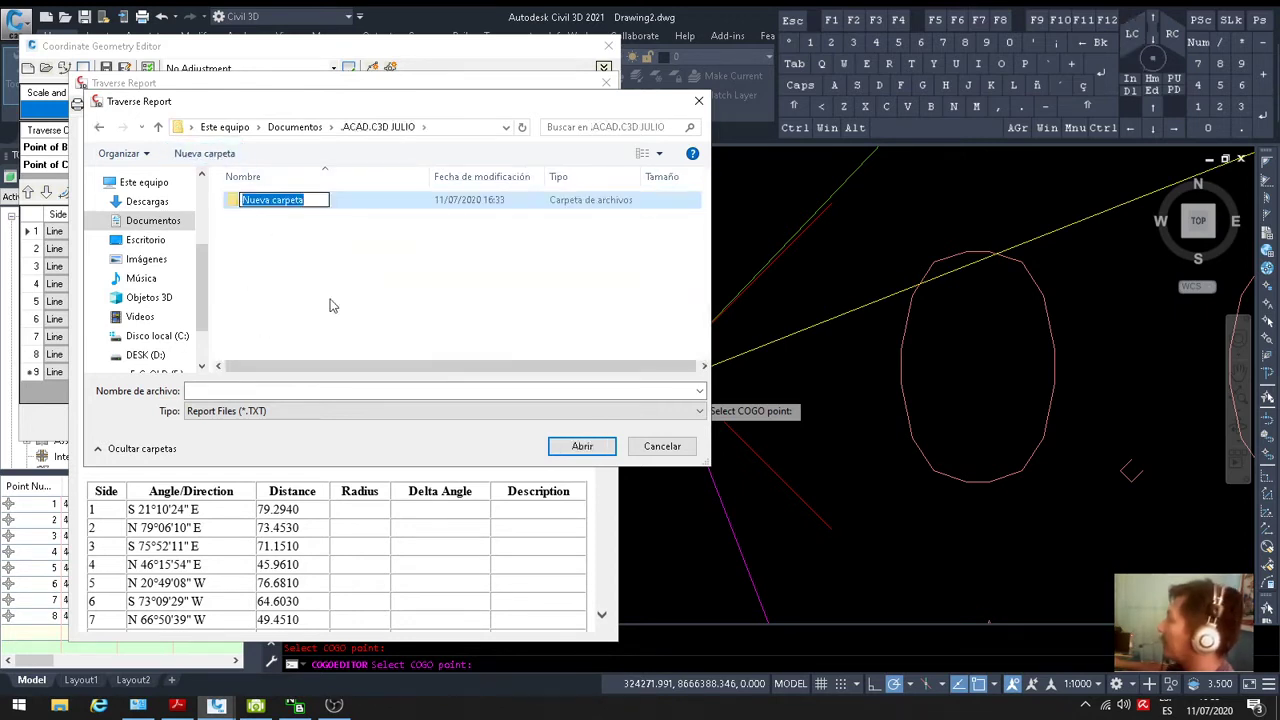
type("P-01")
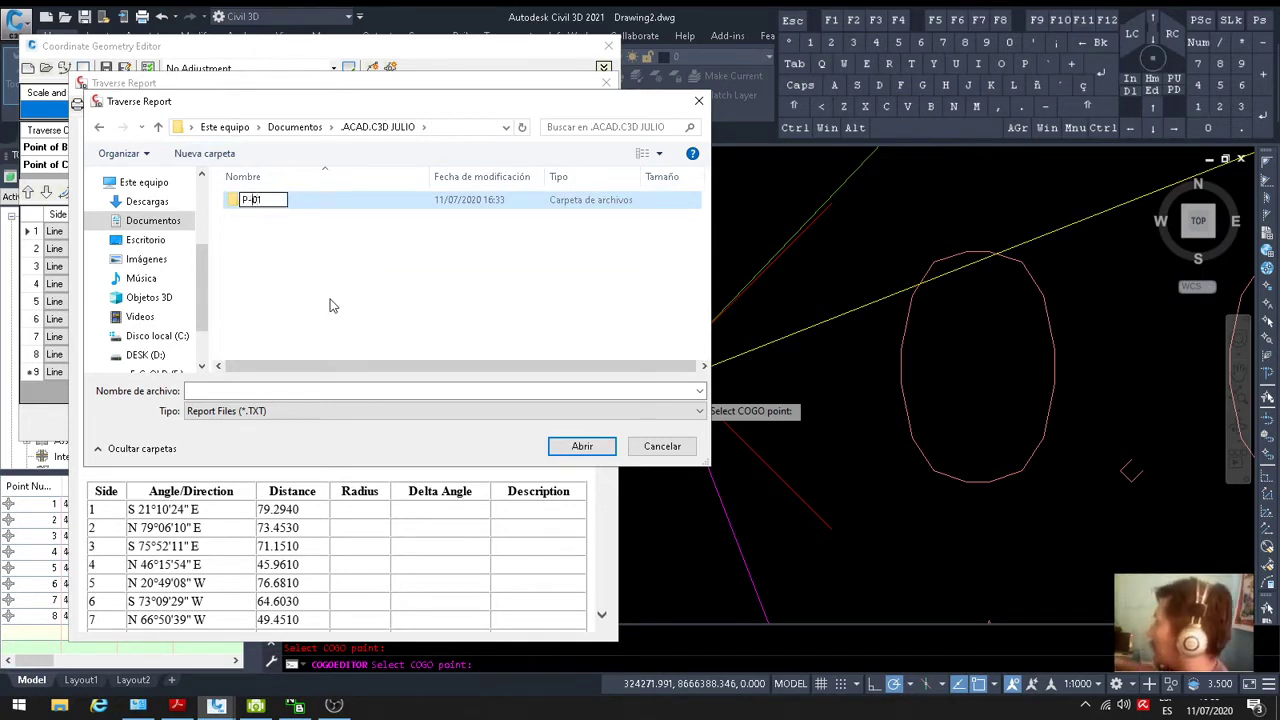
left_click(330, 300)
double_click(252, 200)
Save the traverse report in P-01 as the text file REPORTE INICIAL and close the report
left_click(241, 390)
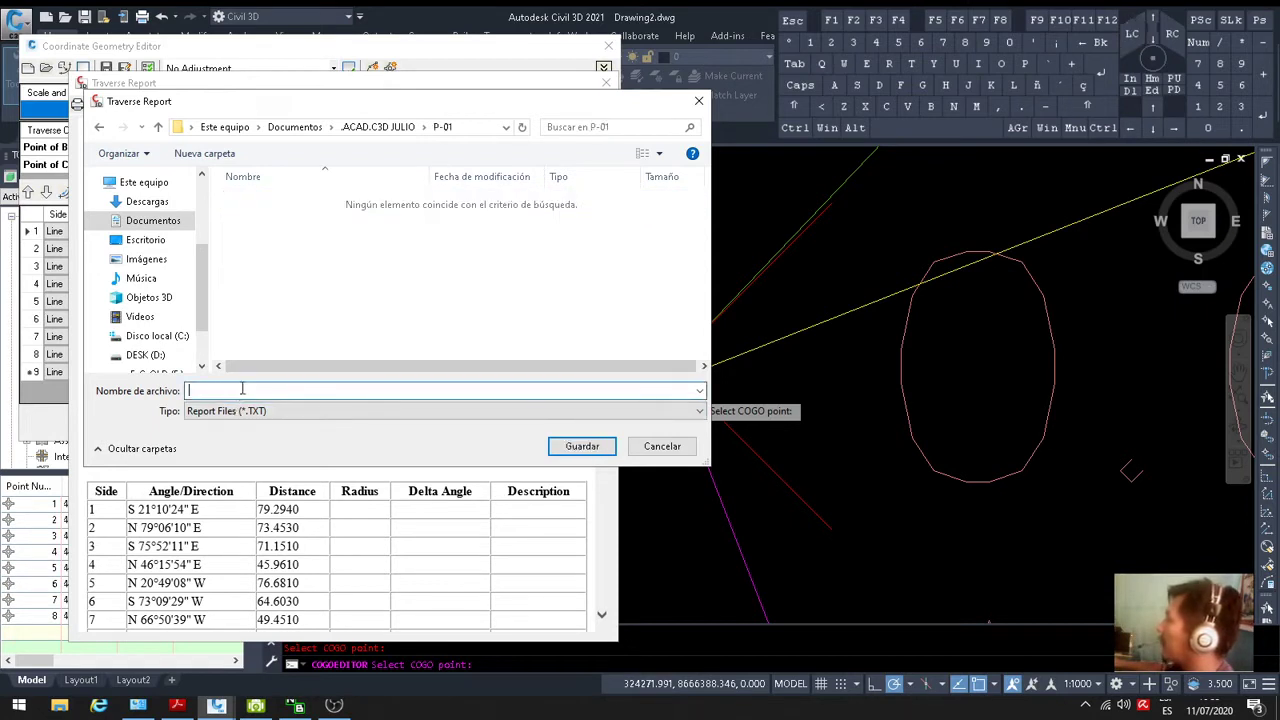
type("REPORTE INICIAL")
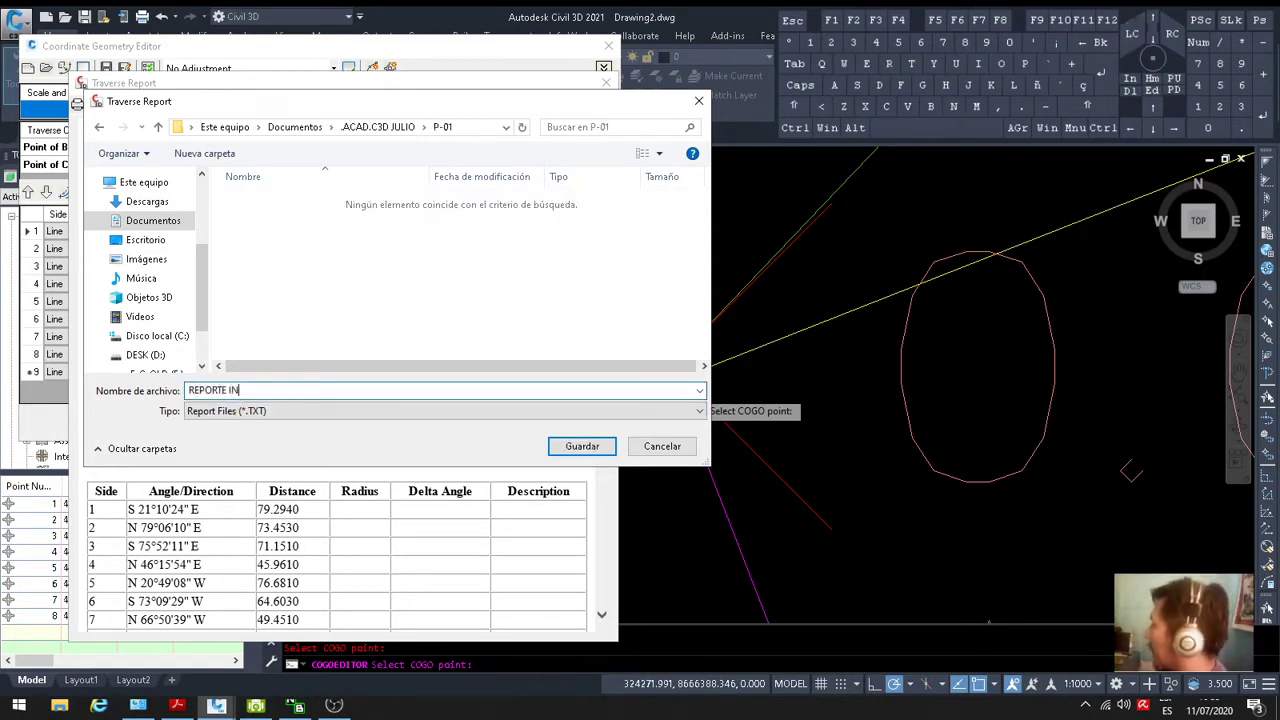
left_click(584, 447)
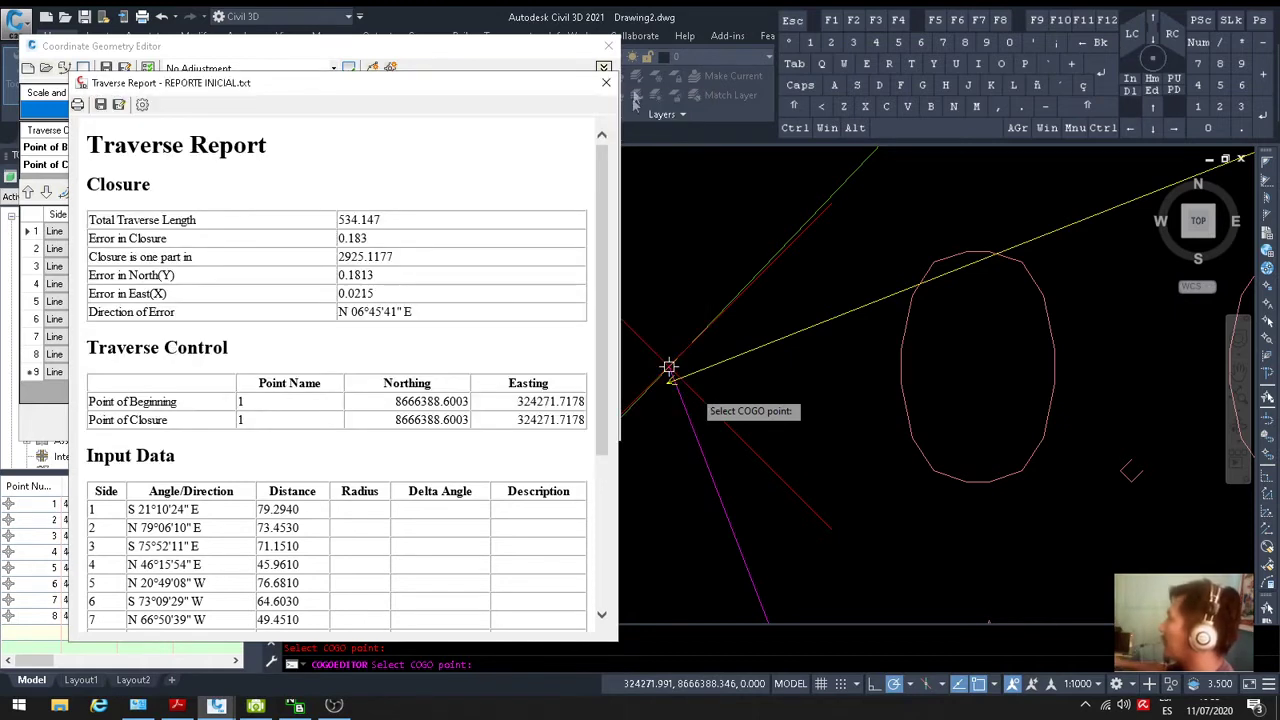
left_click(606, 82)
Apply the Compass Rule / Bowditch Adjustment to the traverse
left_click_drag(242, 50, 268, 56)
left_click(232, 73)
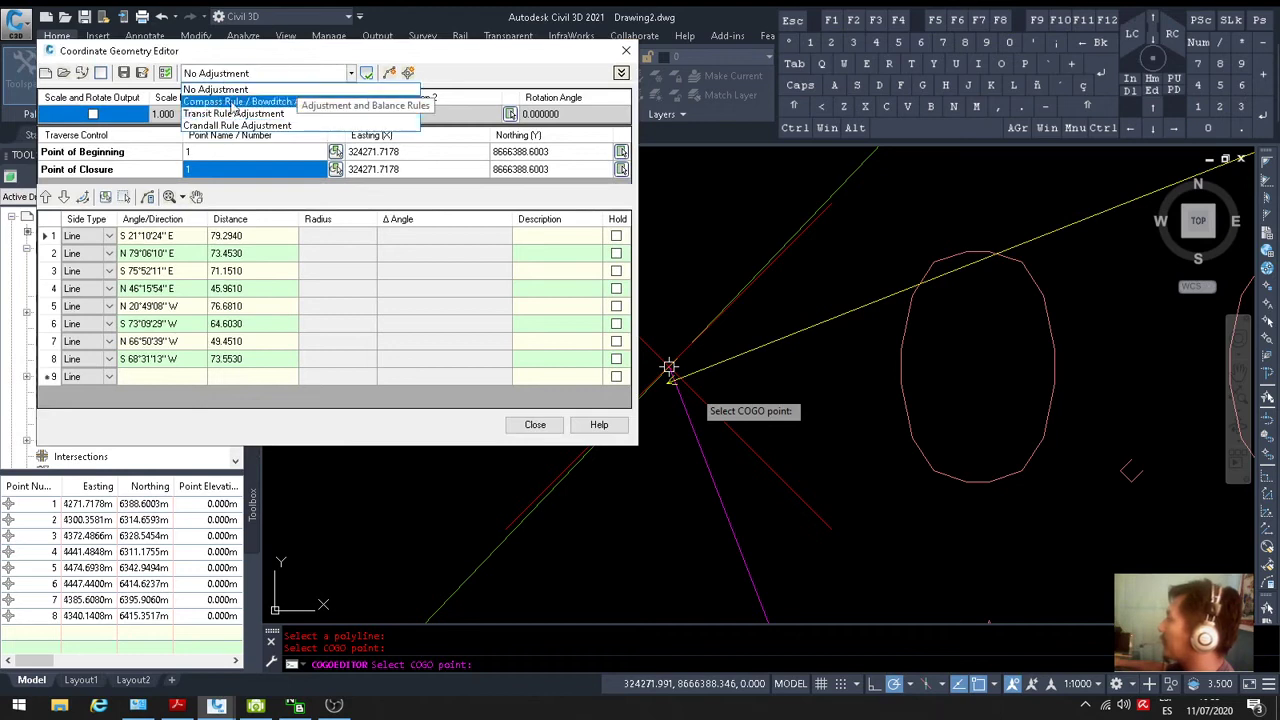
left_click(340, 130)
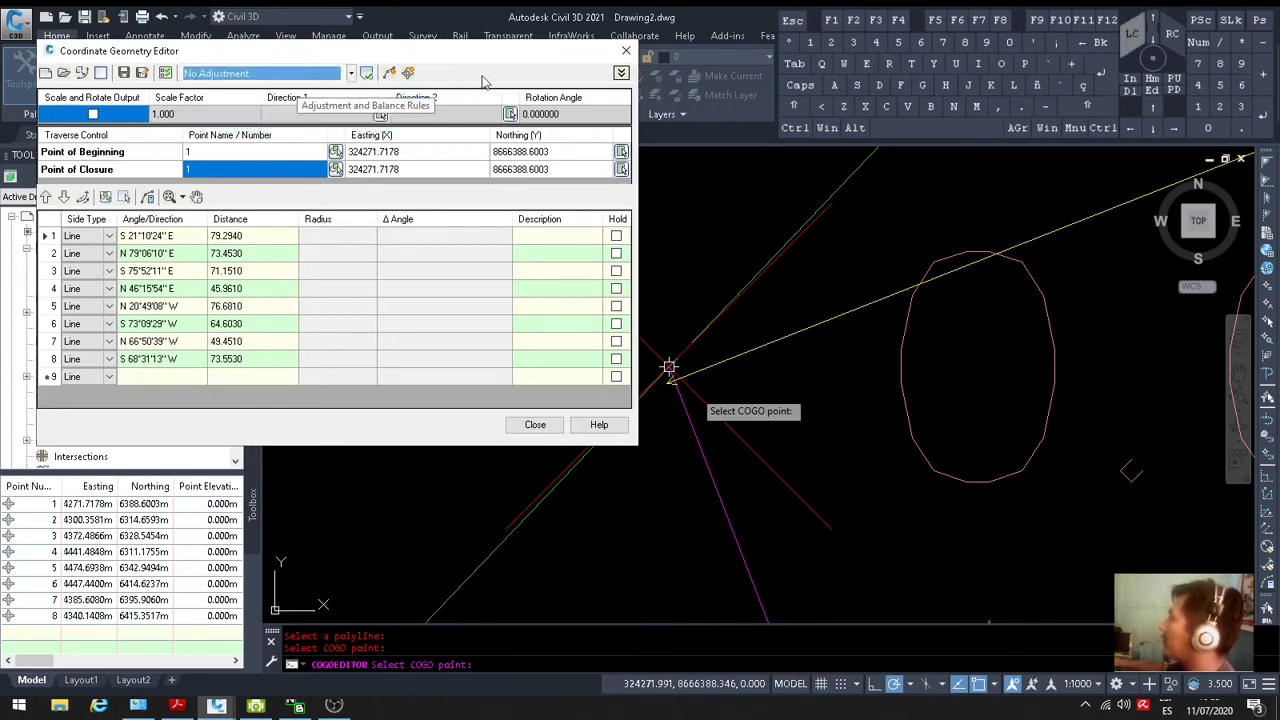
left_click(350, 73)
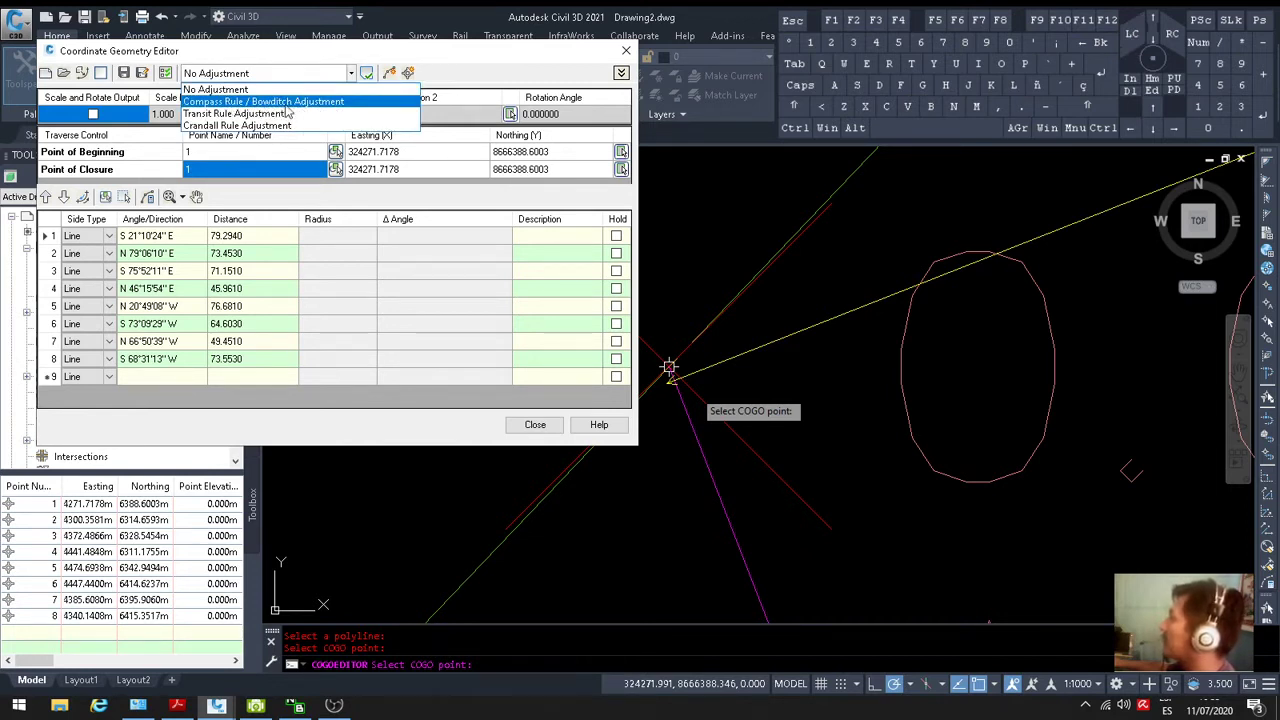
left_click(285, 105)
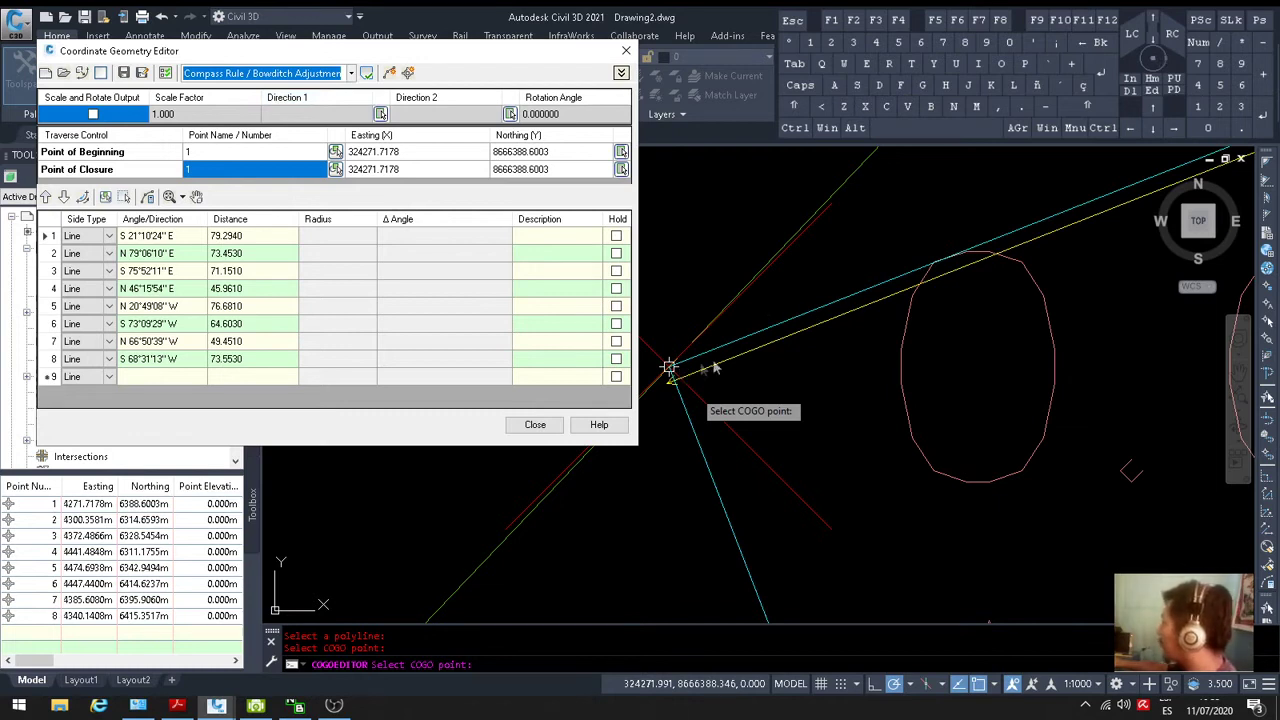
Generate the traverse report for the Compass Rule adjustment, enlarge it and review its closure errors and traverse data
left_click(367, 75)
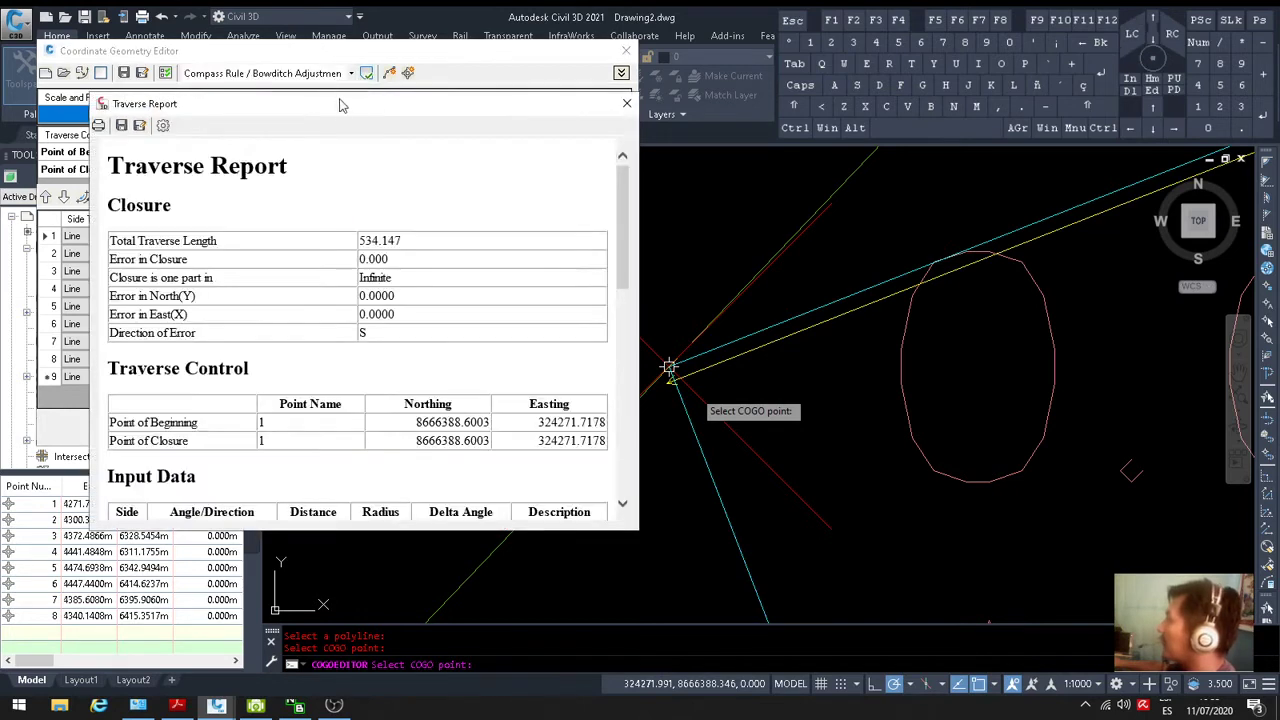
left_click_drag(340, 103, 270, 67)
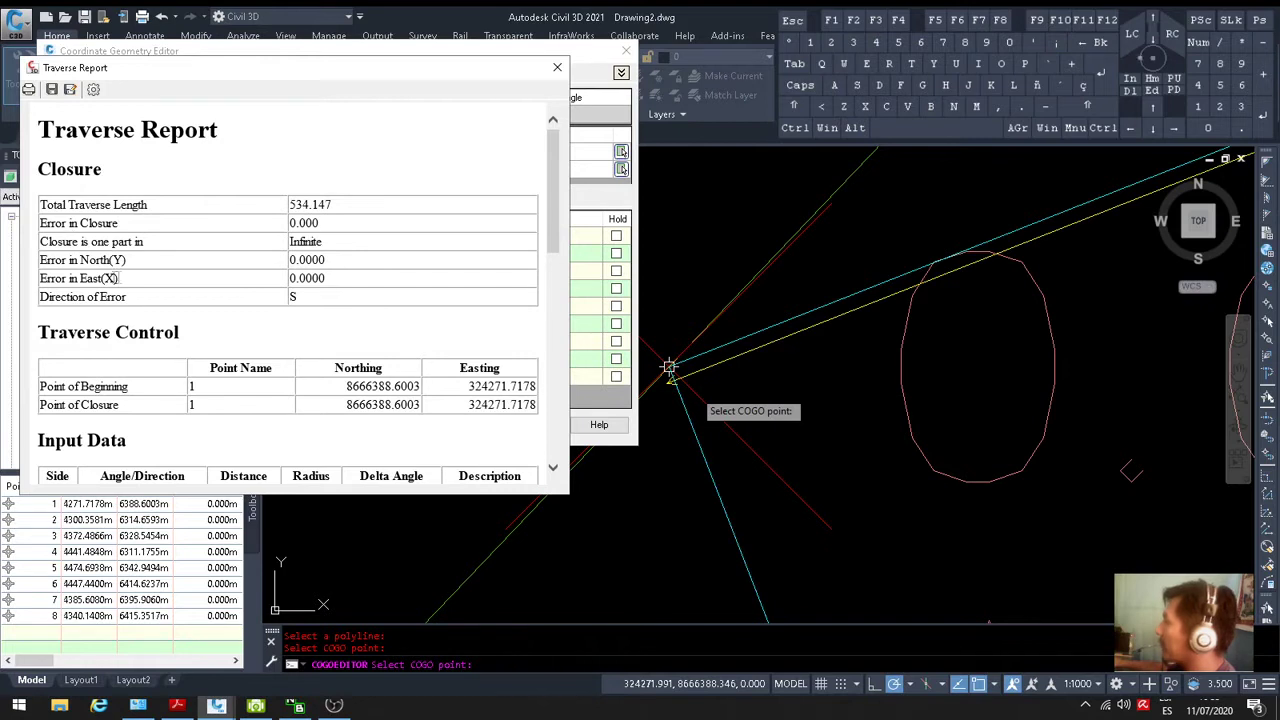
left_click_drag(347, 500, 348, 664)
scroll(264, 297, "down", 5)
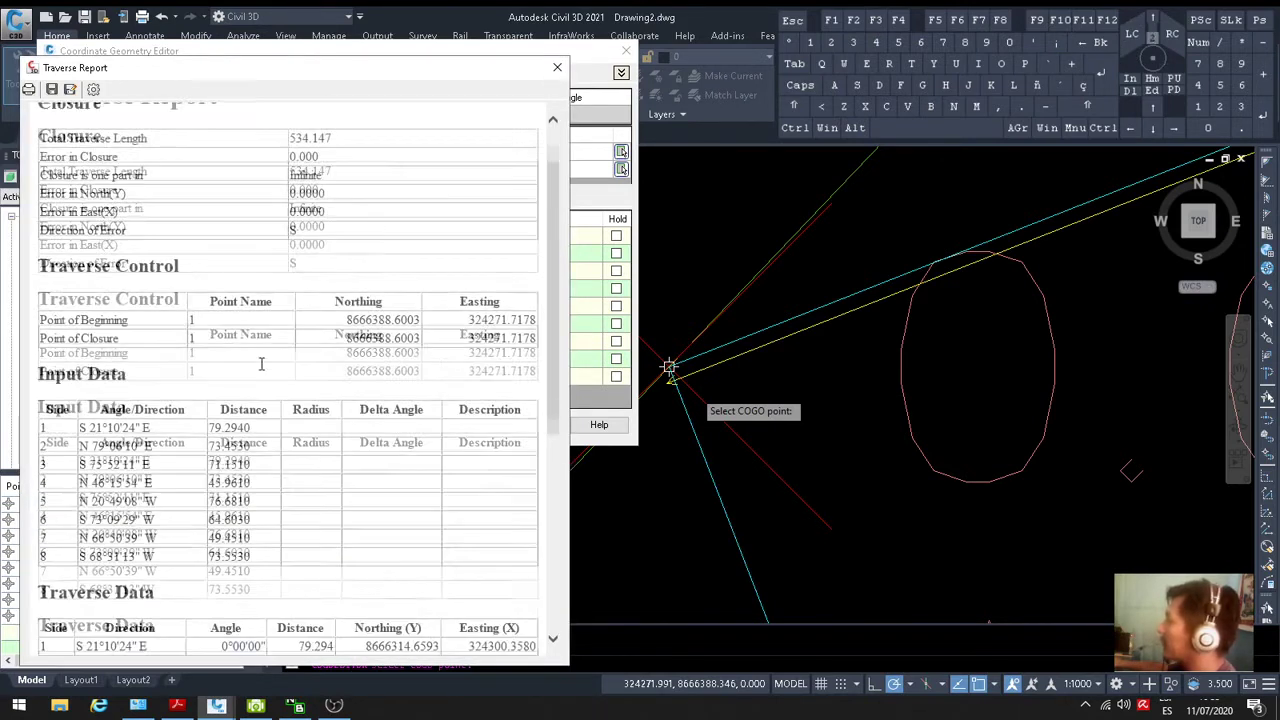
scroll(298, 477, "up", 6)
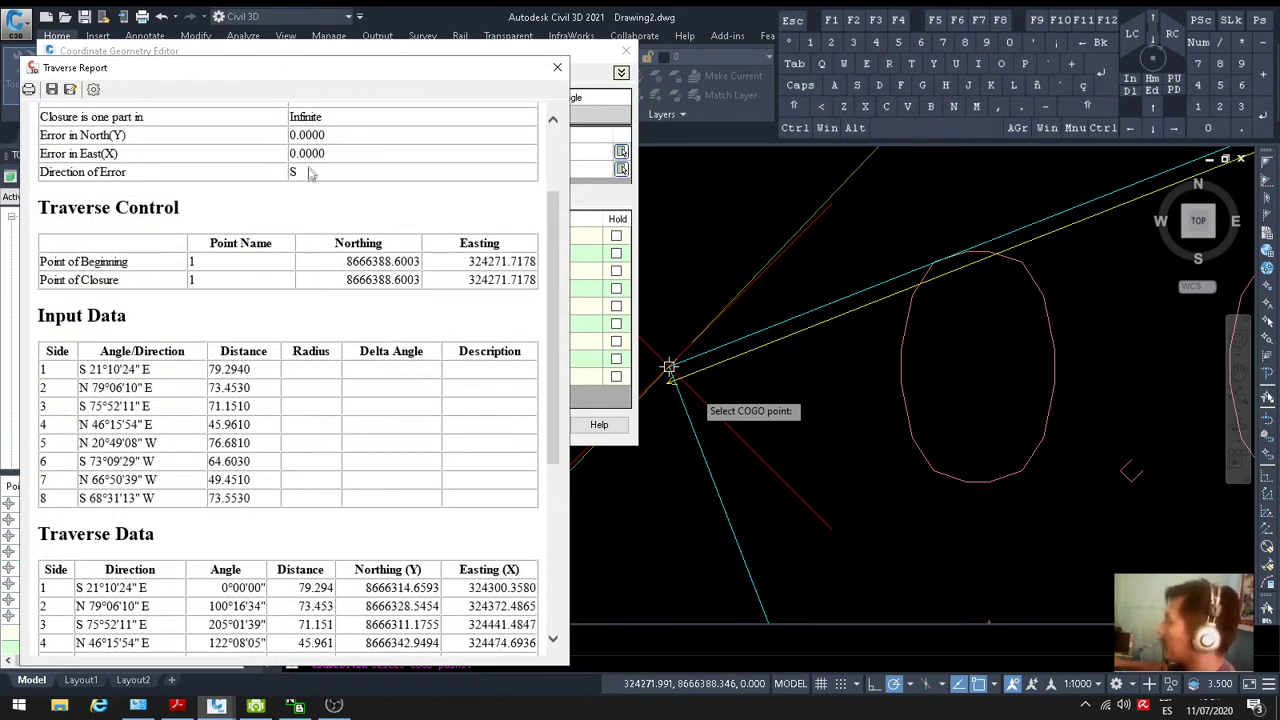
Save the adjusted traverse report in .ACAD.C3D JULIO's P-01 folder as the text file REPORTE FINAL and close the report
left_click(70, 90)
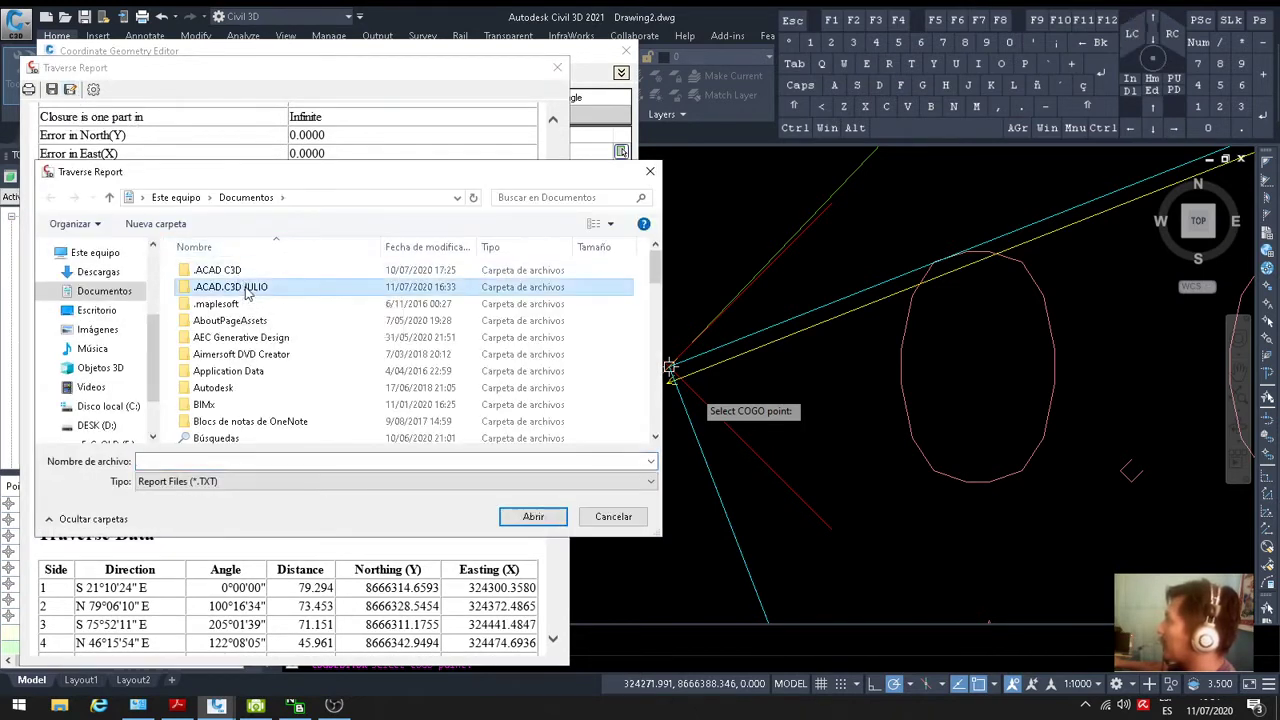
double_click(238, 287)
double_click(215, 271)
left_click(230, 272)
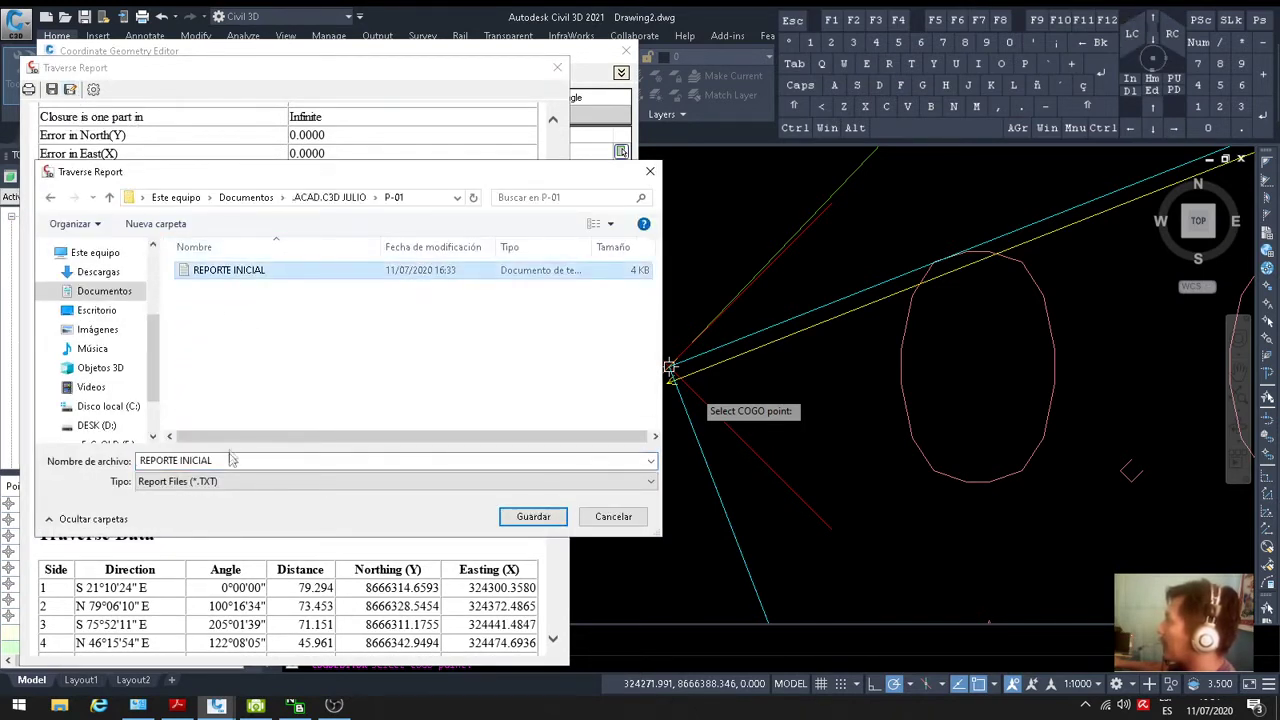
double_click(197, 461)
type("FI")
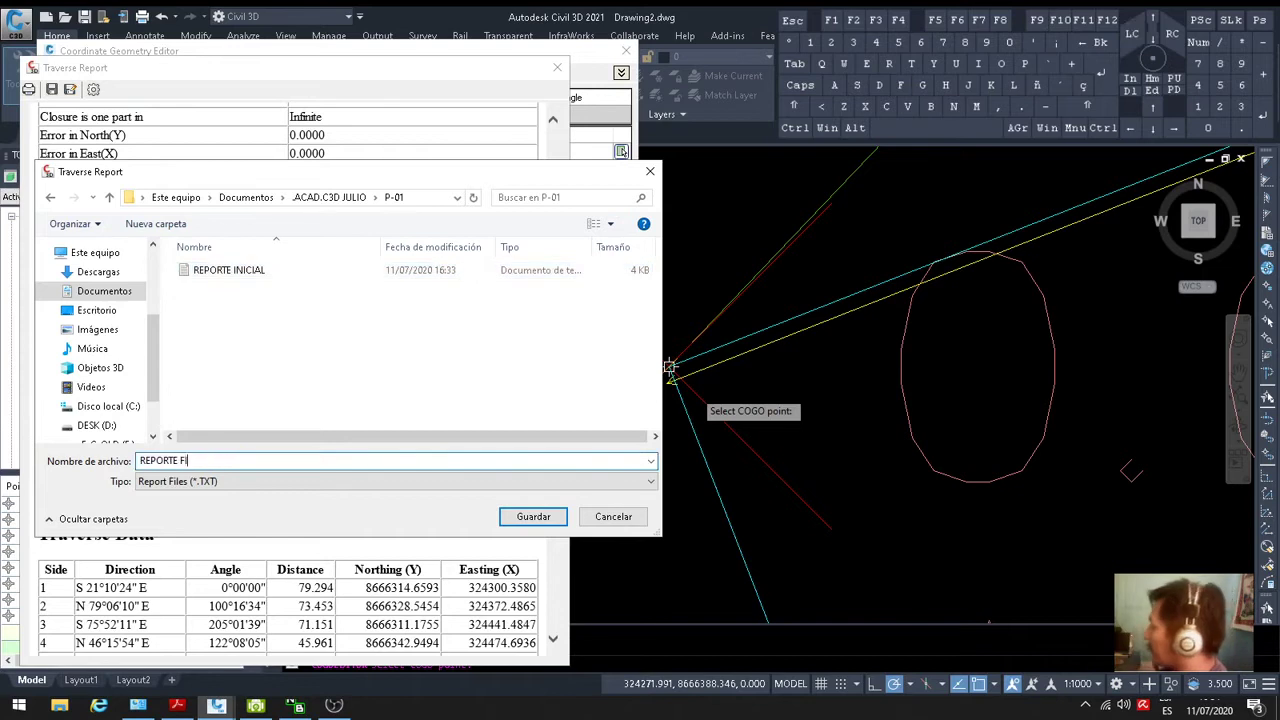
type("NAL")
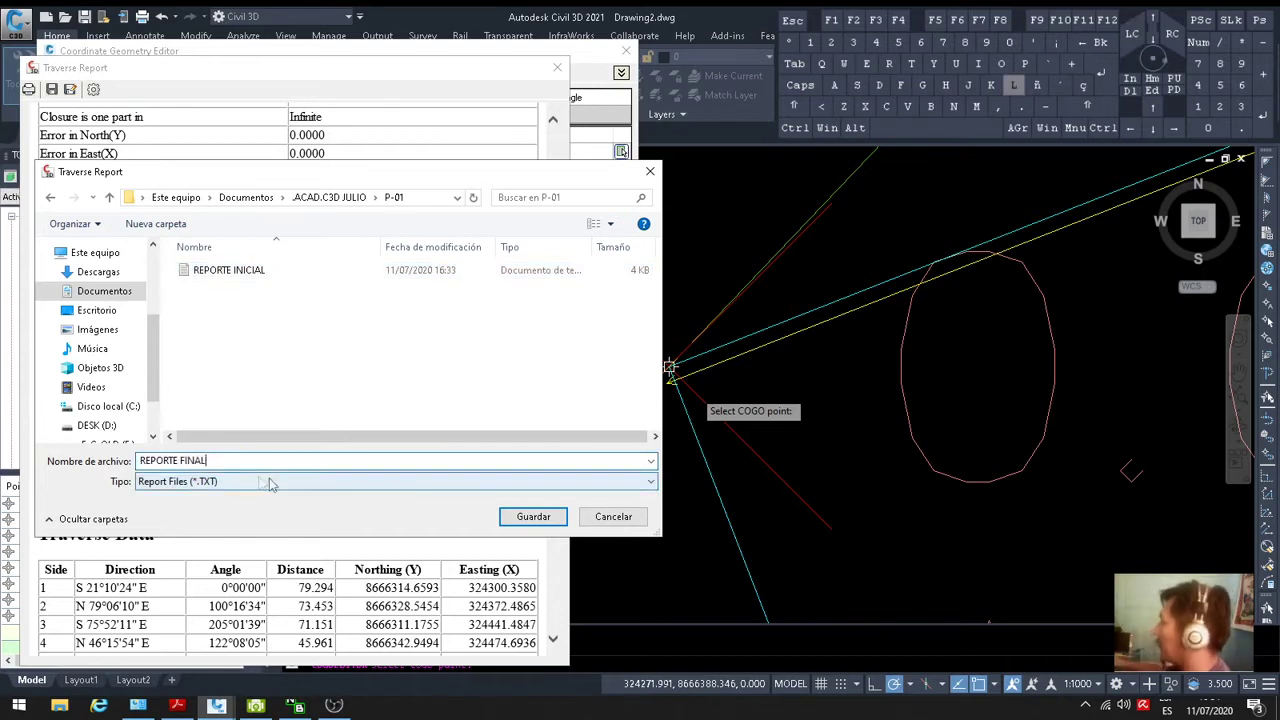
left_click(533, 516)
left_click(557, 67)
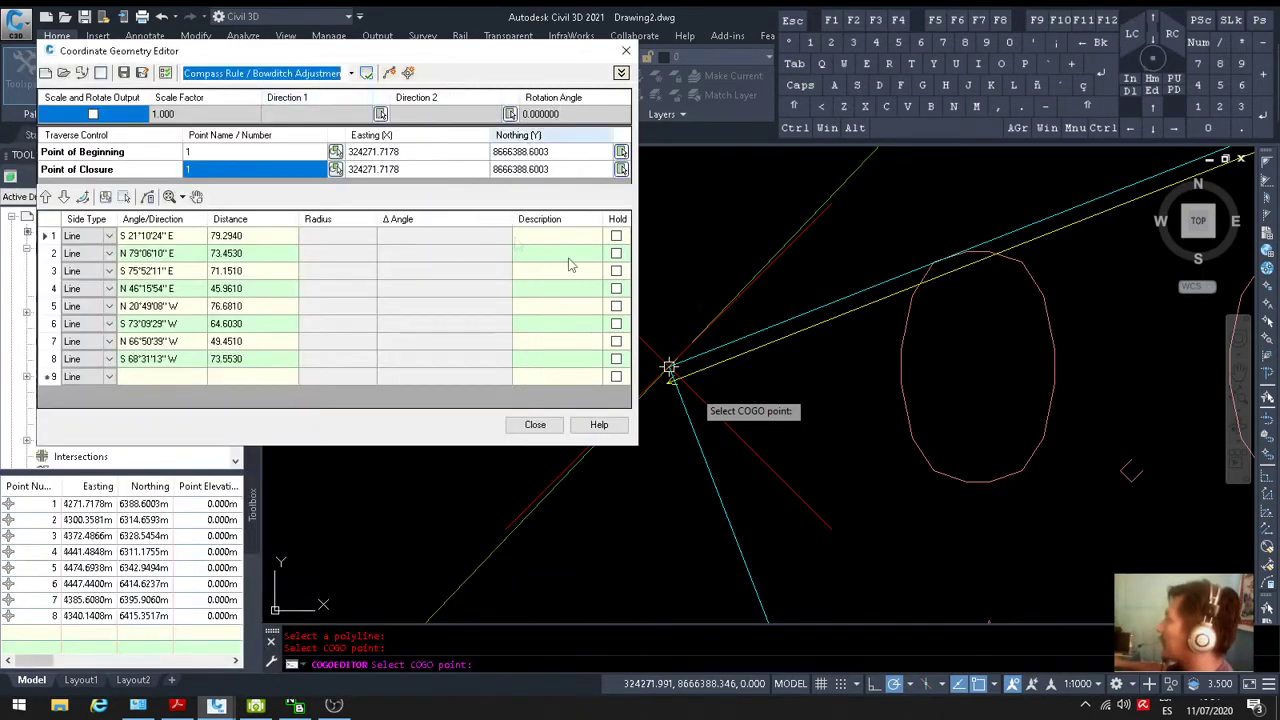
Add the Compass Rule-adjusted polyline to the drawing and close the Coordinate Geometry Editor
left_click(390, 76)
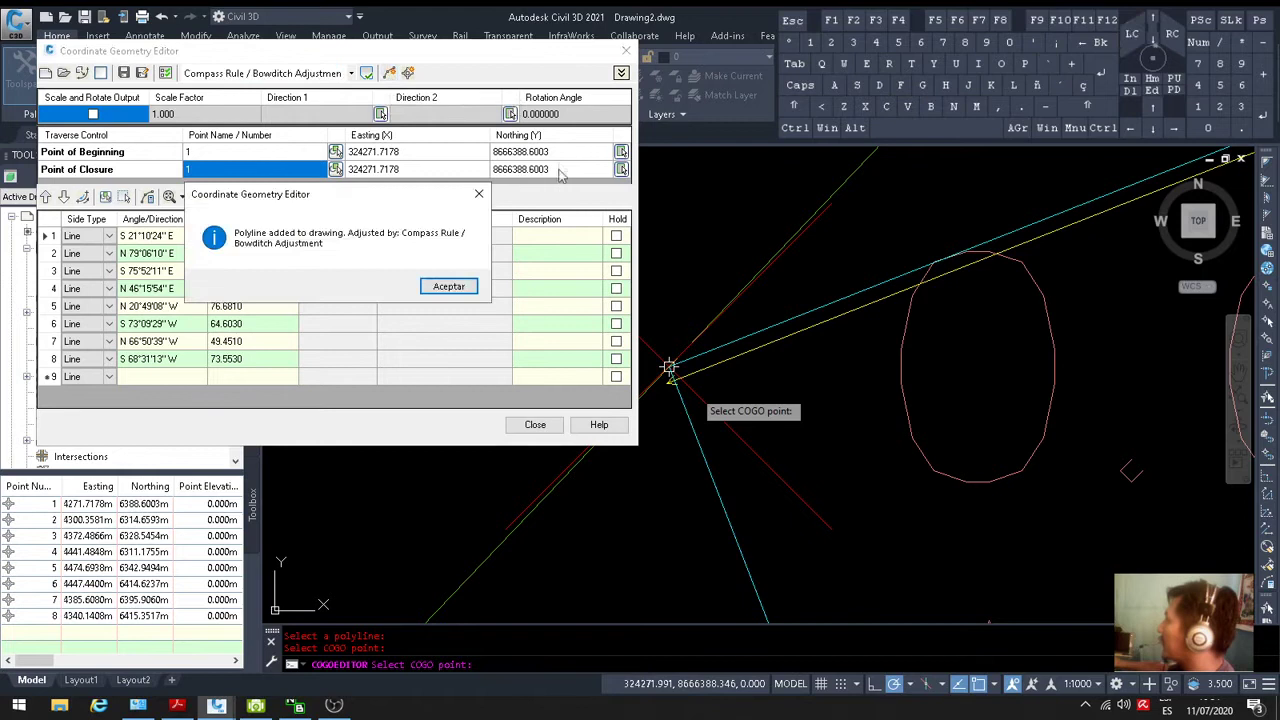
left_click(451, 288)
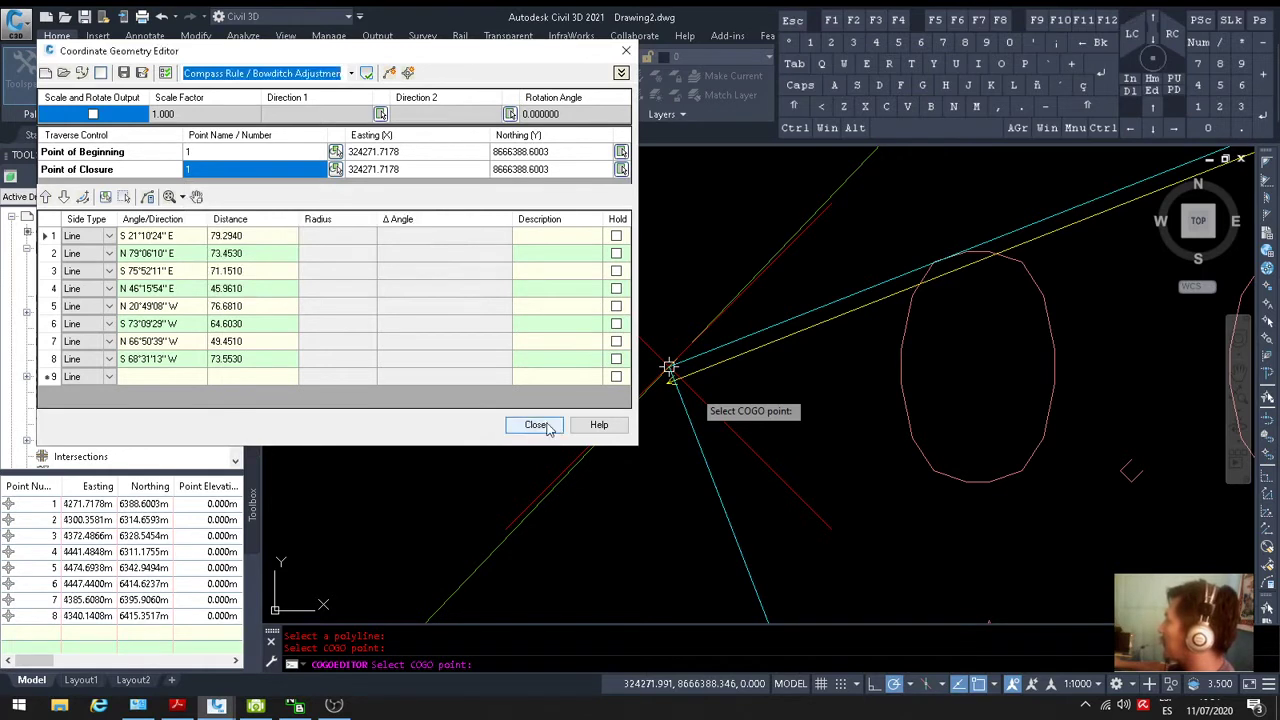
left_click(536, 425)
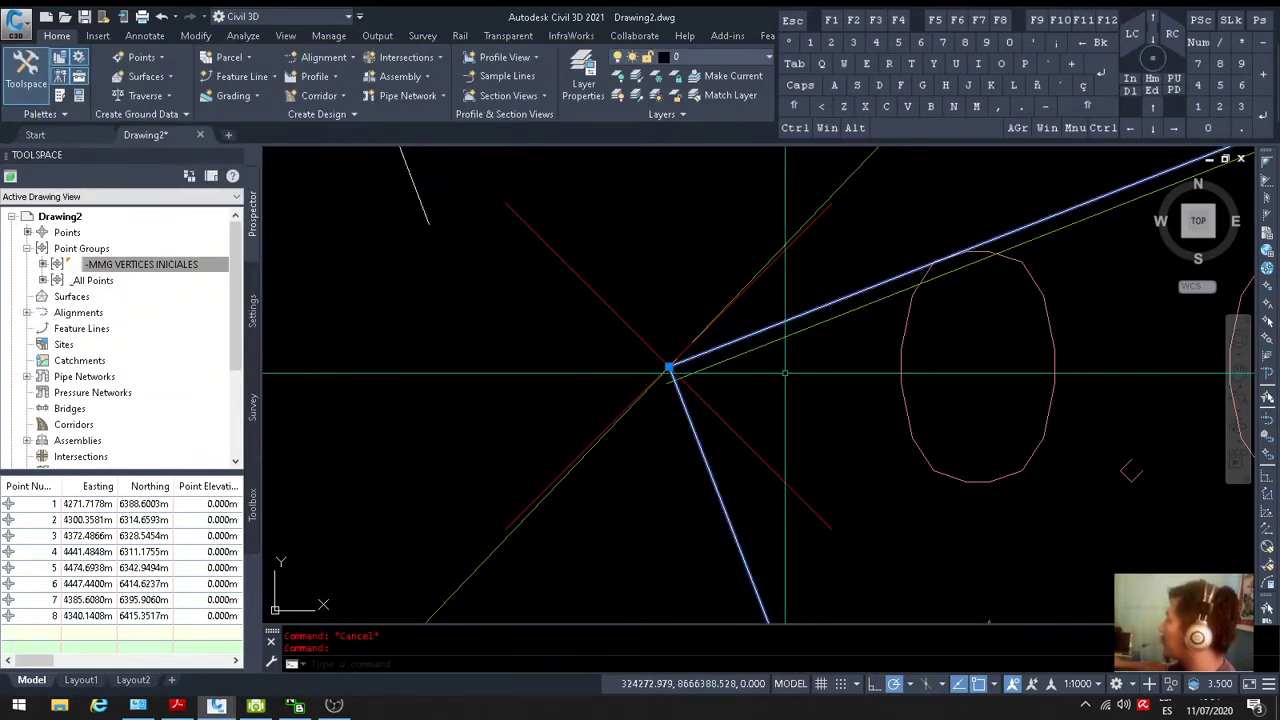
Turn off the initial polygon's layer by selecting the unadjusted line near vertex A
scroll(785, 373, "up", 5)
scroll(495, 368, "down", 8)
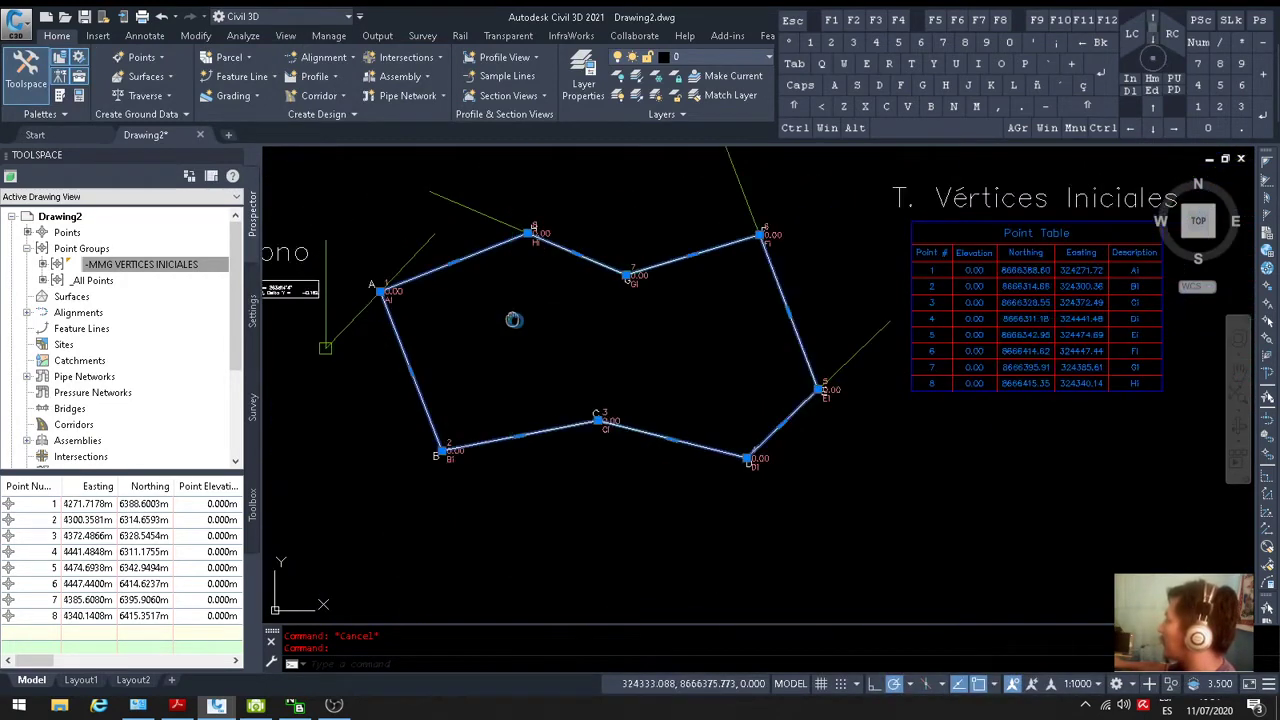
scroll(500, 300, "up", 6)
scroll(620, 330, "up", 3)
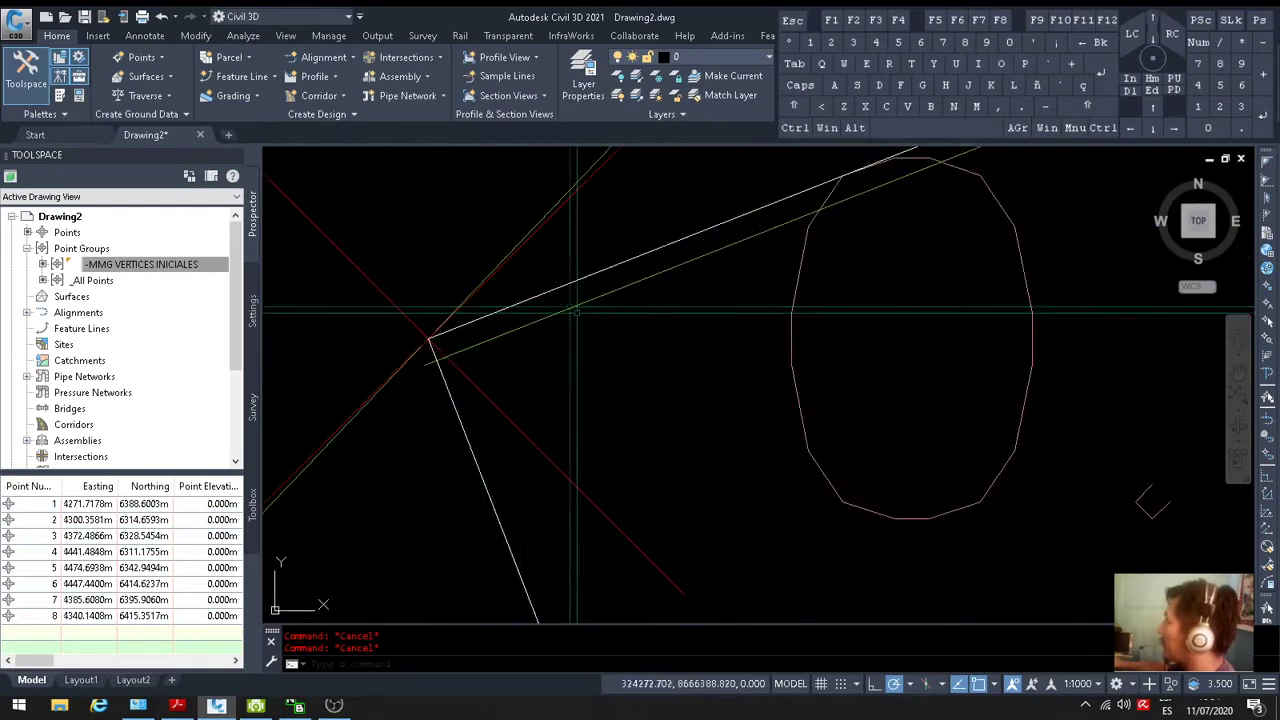
left_click(617, 76)
left_click(578, 306)
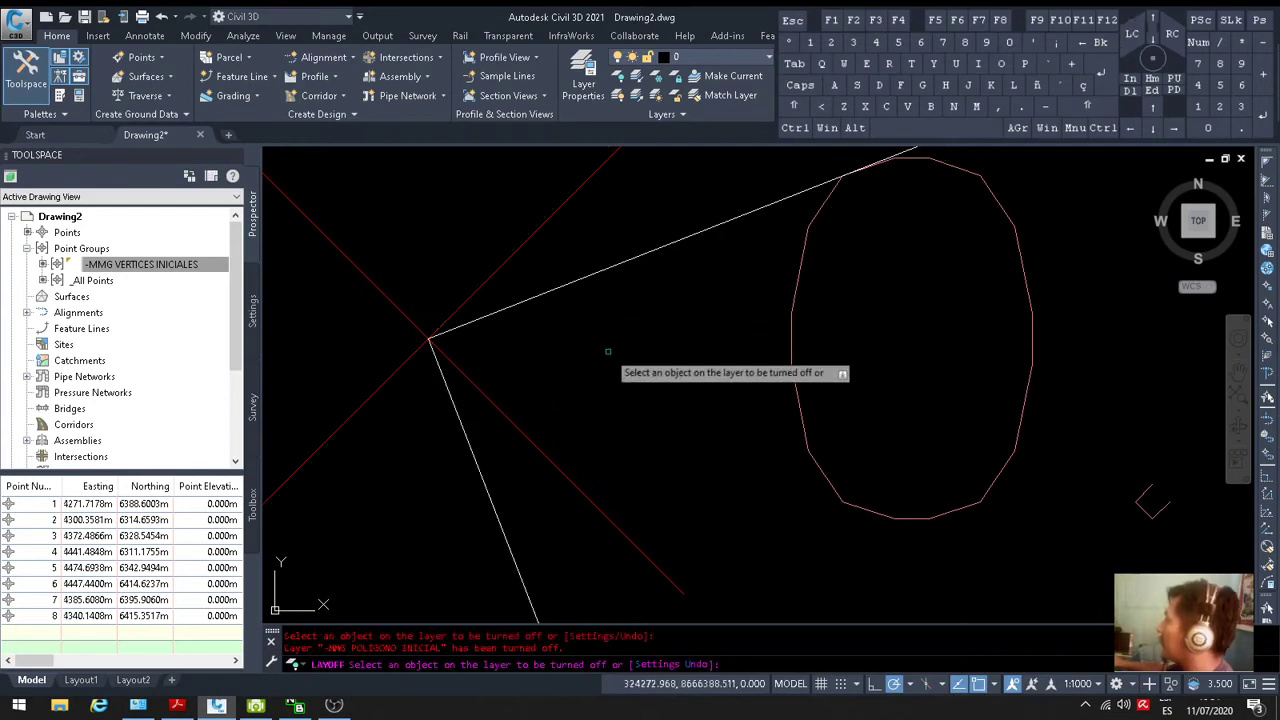
key("Escape")
key("Escape")
scroll(608, 351, "down", 5)
middle_click_drag(965, 410, 789, 408)
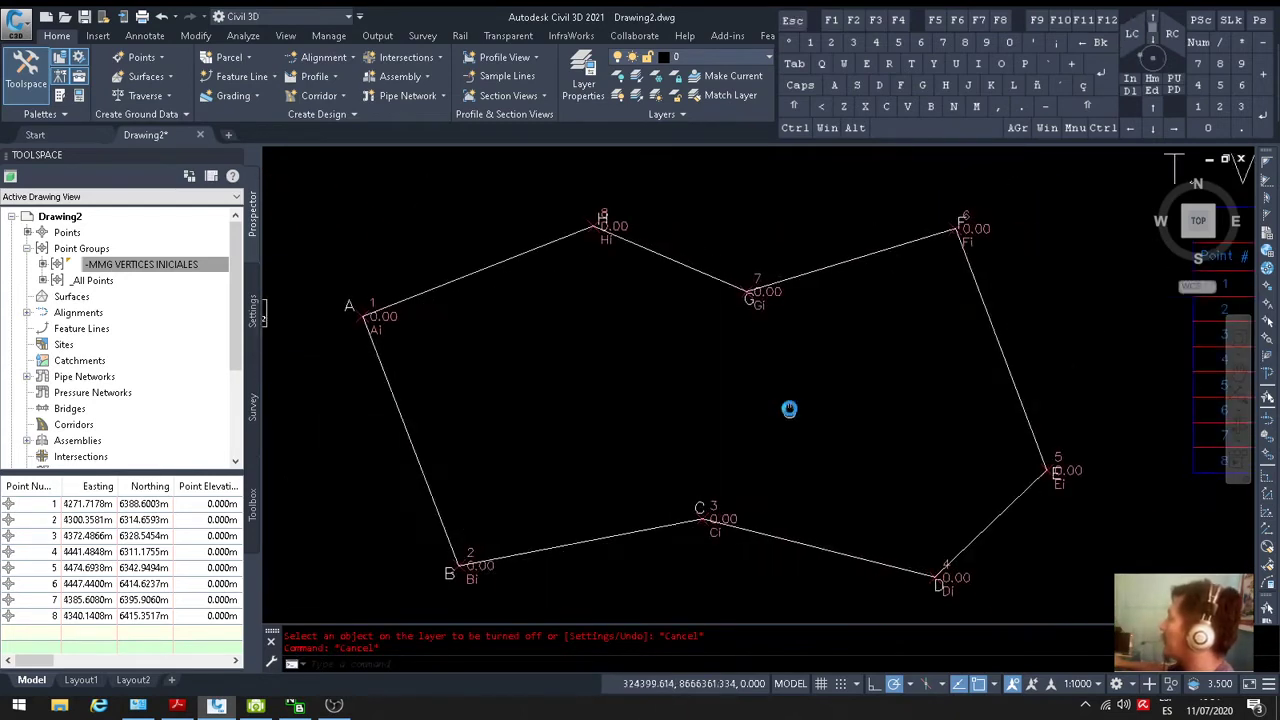
Assign the adjusted polygon to the layer -MMG POLIGONO FINAL and deselect it
left_click(523, 251)
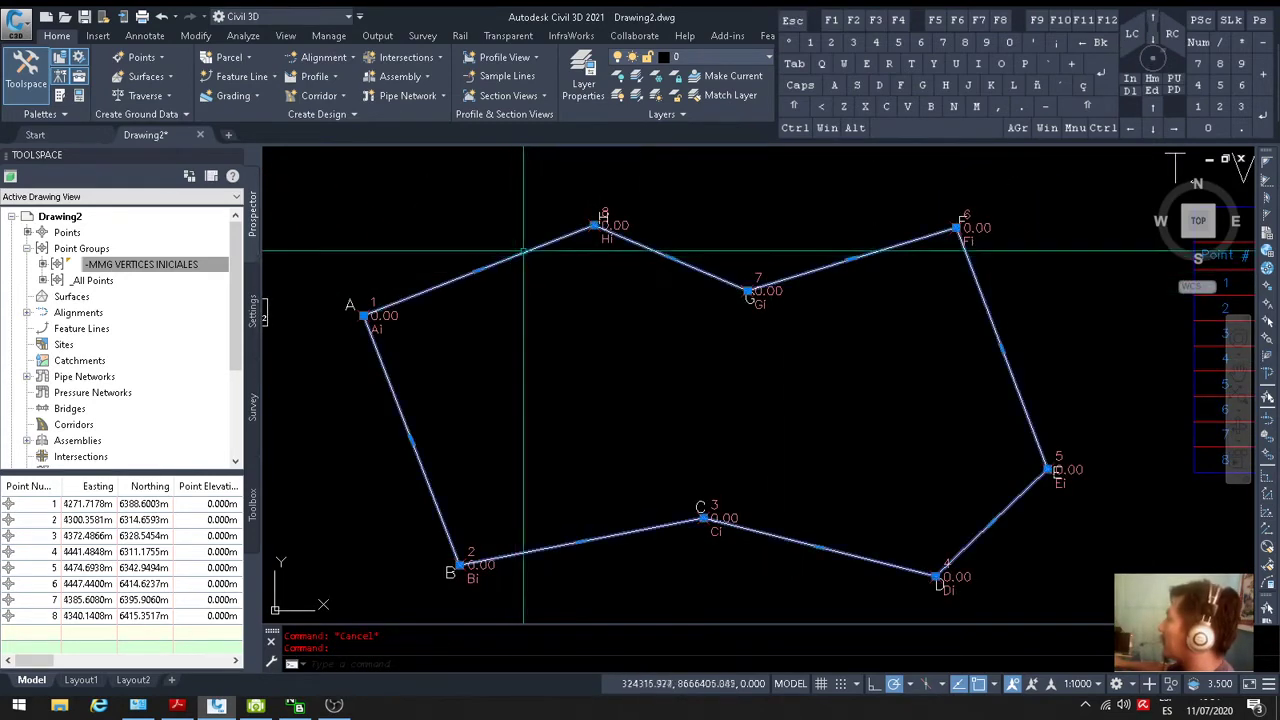
left_click(737, 58)
left_click(734, 113)
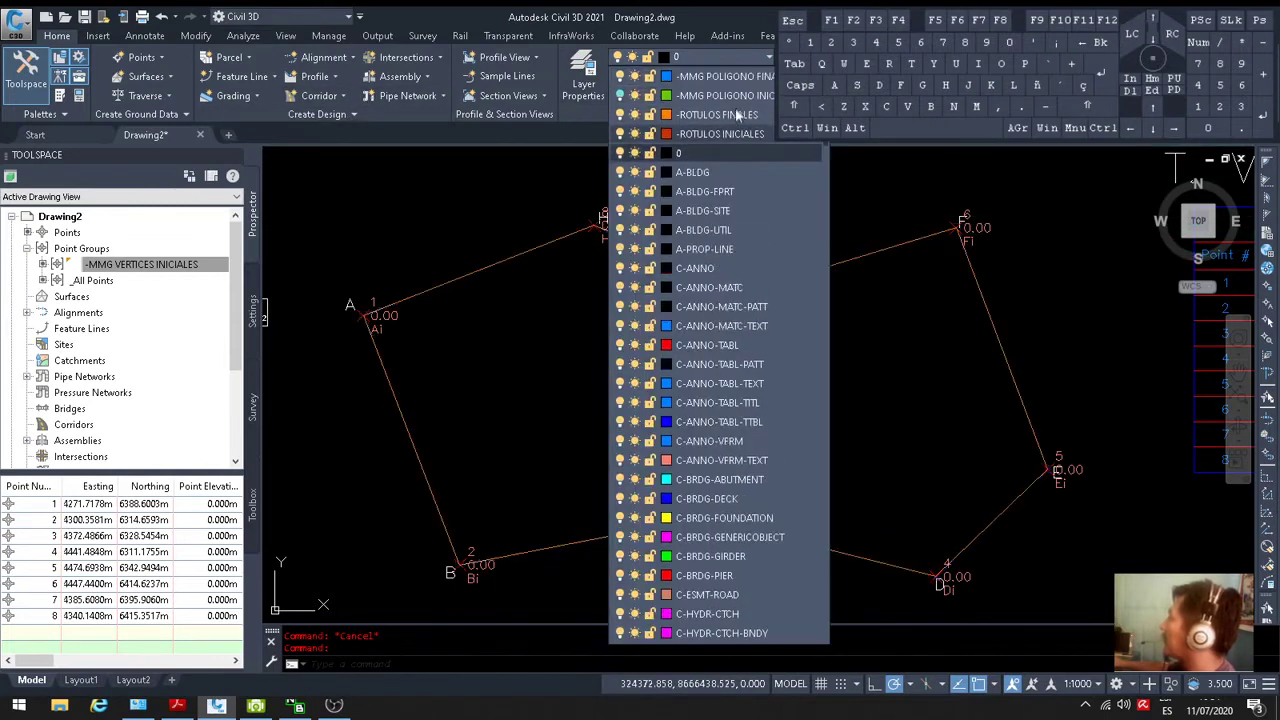
left_click(738, 76)
key("Escape")
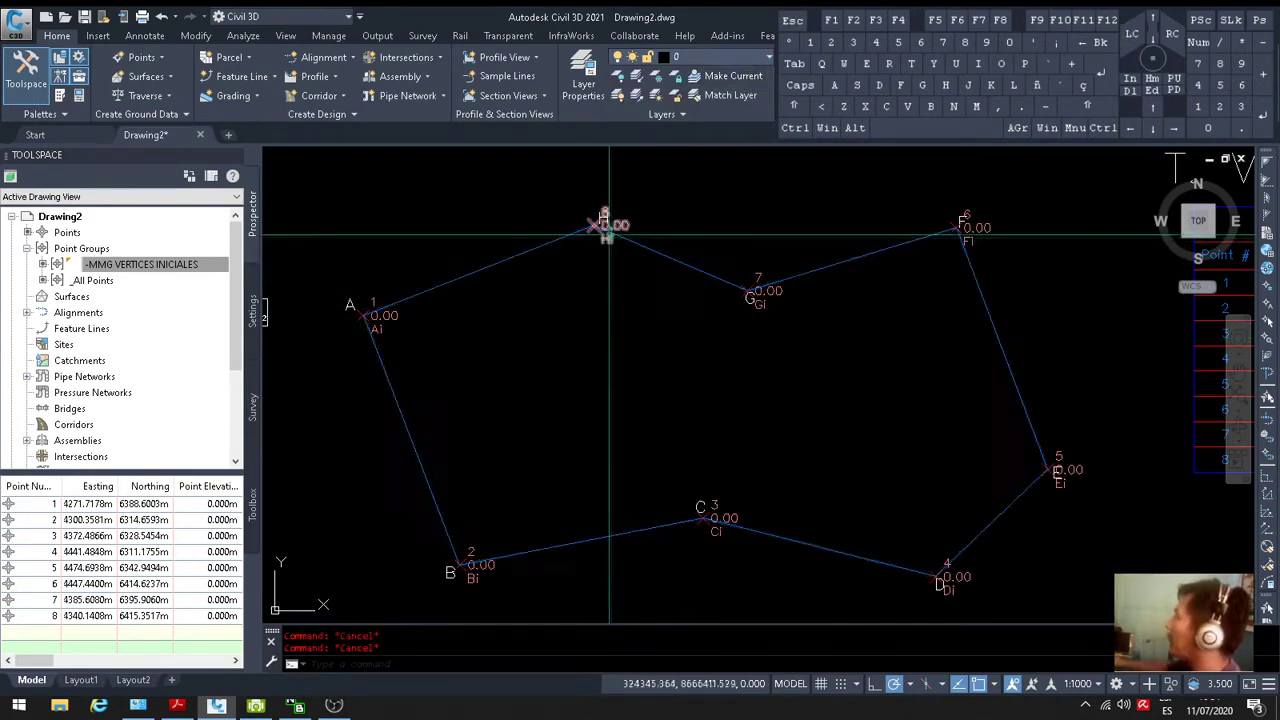
Set both the point style and the point label style of the -MMG VERTICES INICIALES point group to <none>
scroll(603, 218, "up", 6)
middle_click_drag(510, 187, 543, 323)
scroll(590, 337, "up", 3)
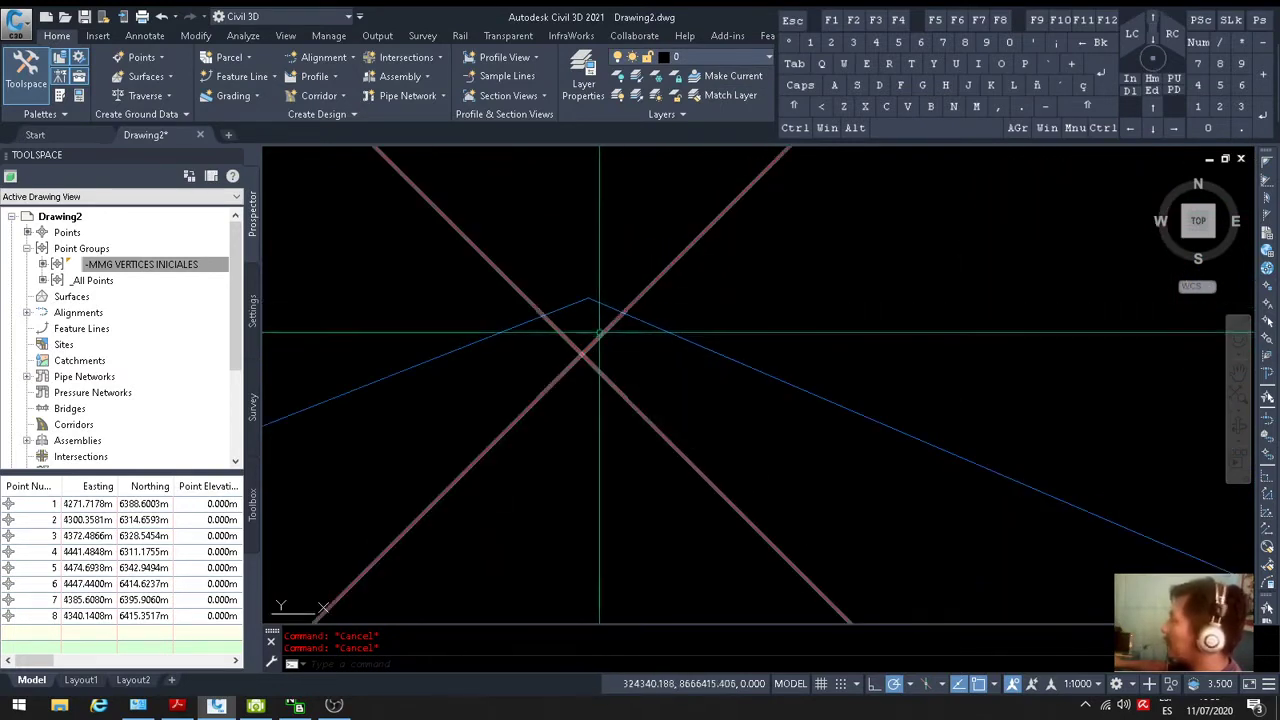
scroll(641, 333, "down", 10)
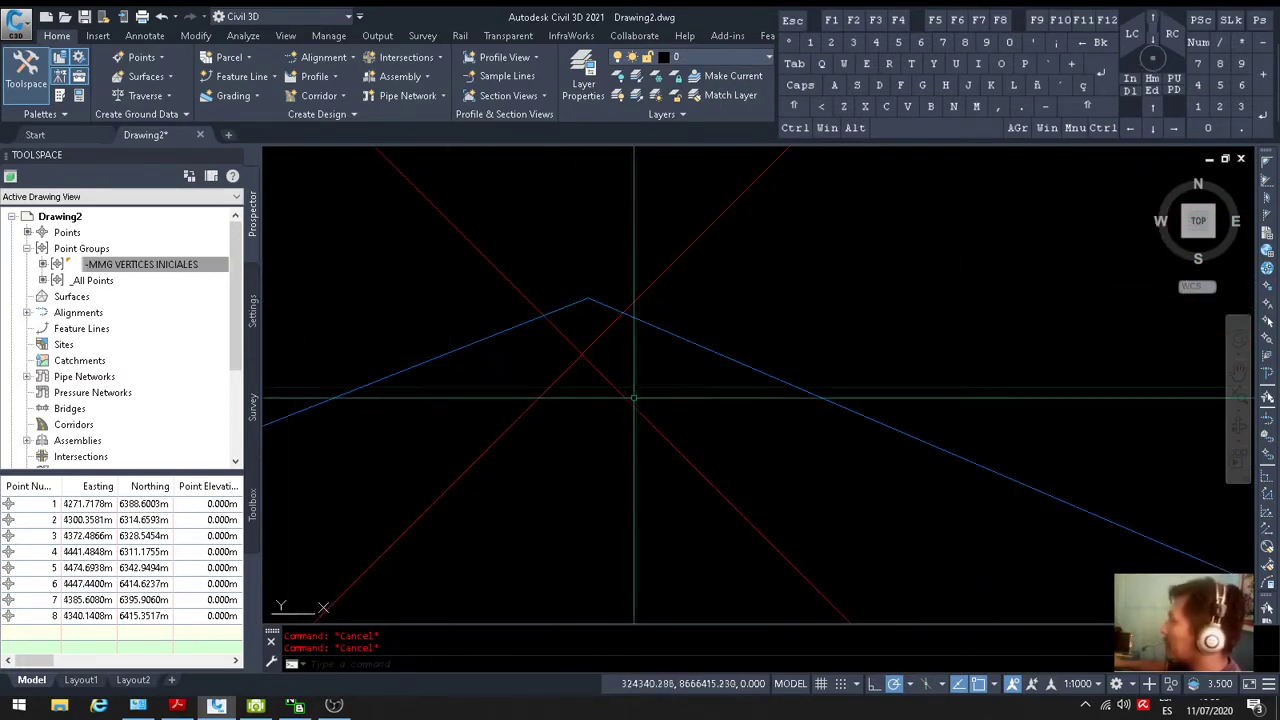
scroll(641, 333, "up", 2)
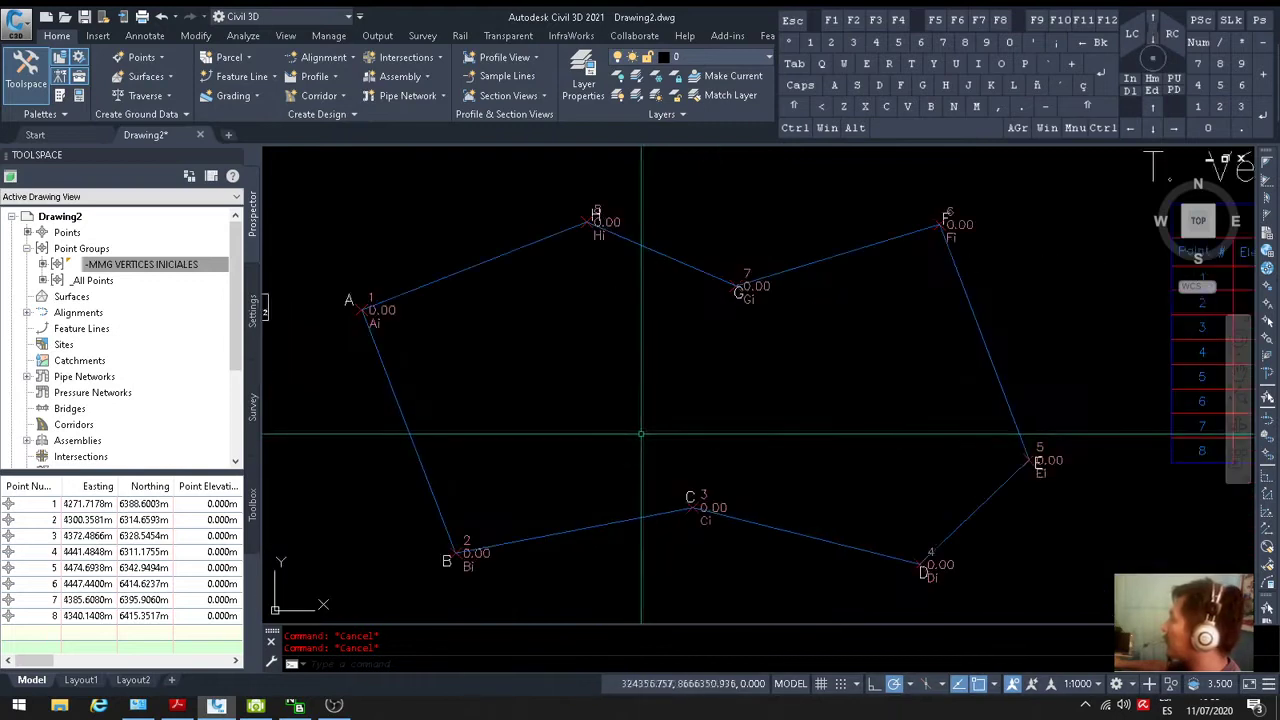
right_click(155, 267)
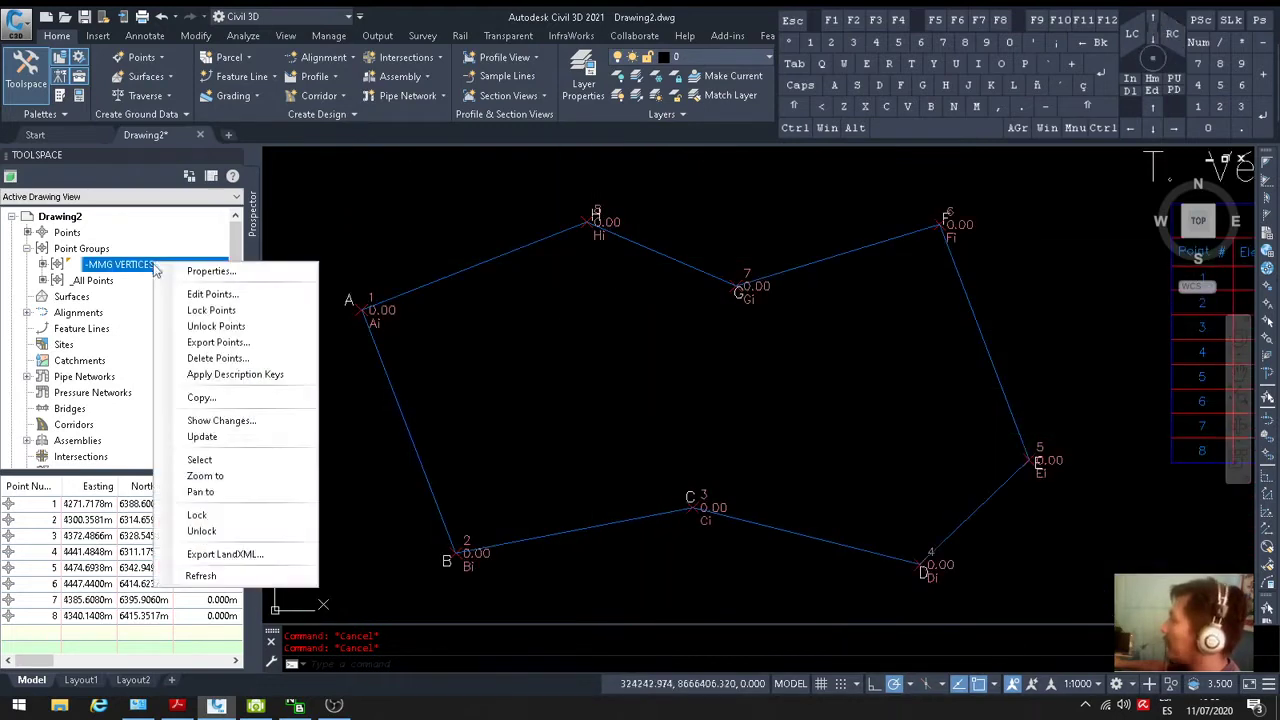
left_click(210, 271)
left_click(488, 361)
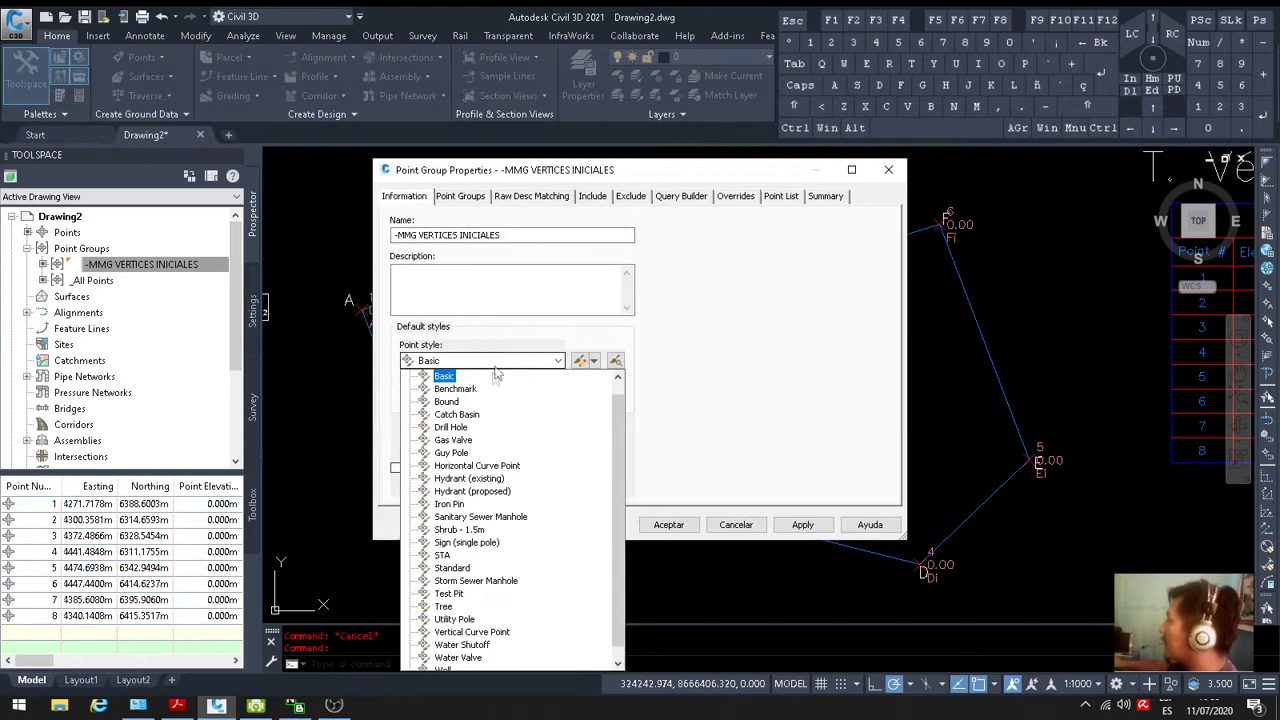
scroll(449, 385, "up", 1)
left_click(449, 377)
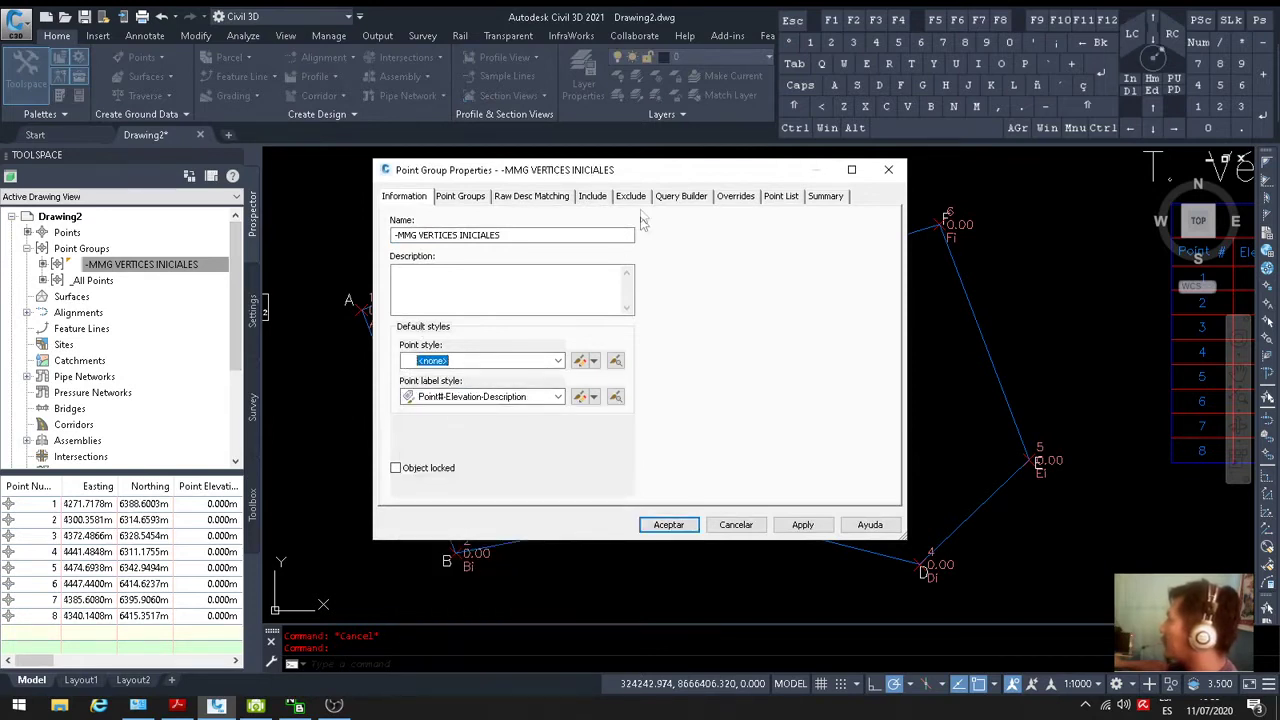
left_click_drag(633, 173, 761, 163)
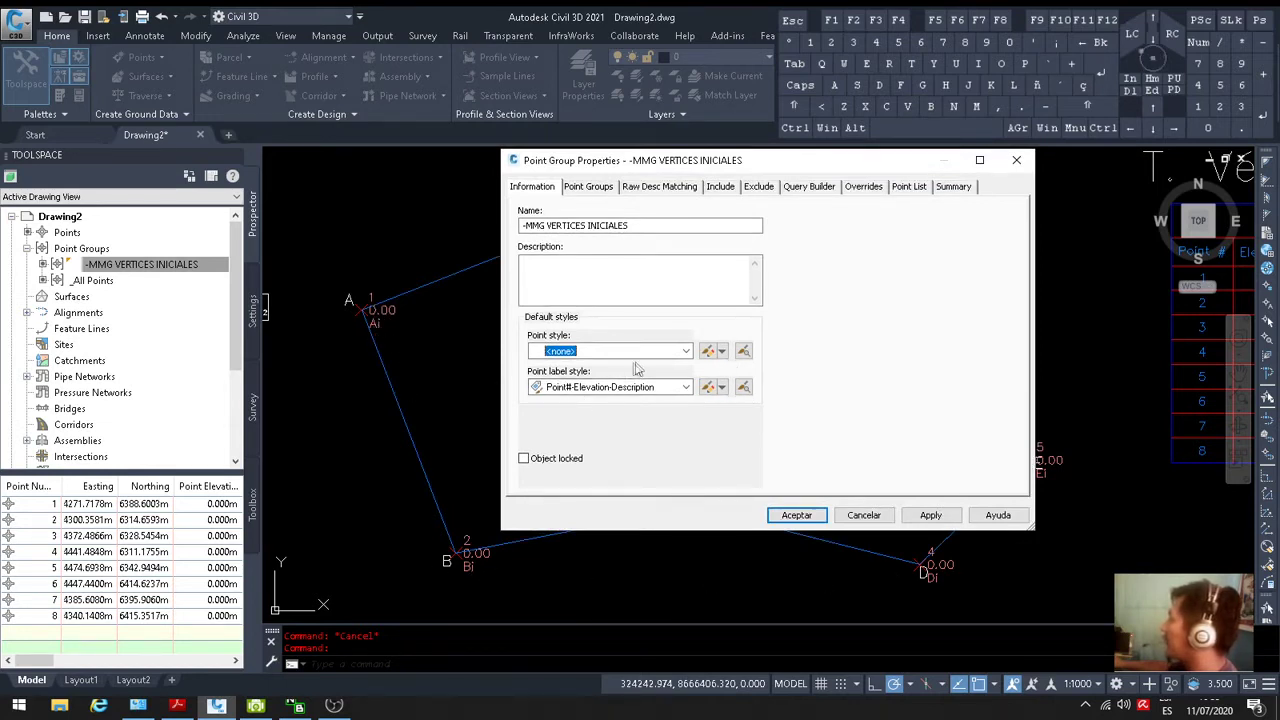
left_click(605, 387)
left_click(578, 402)
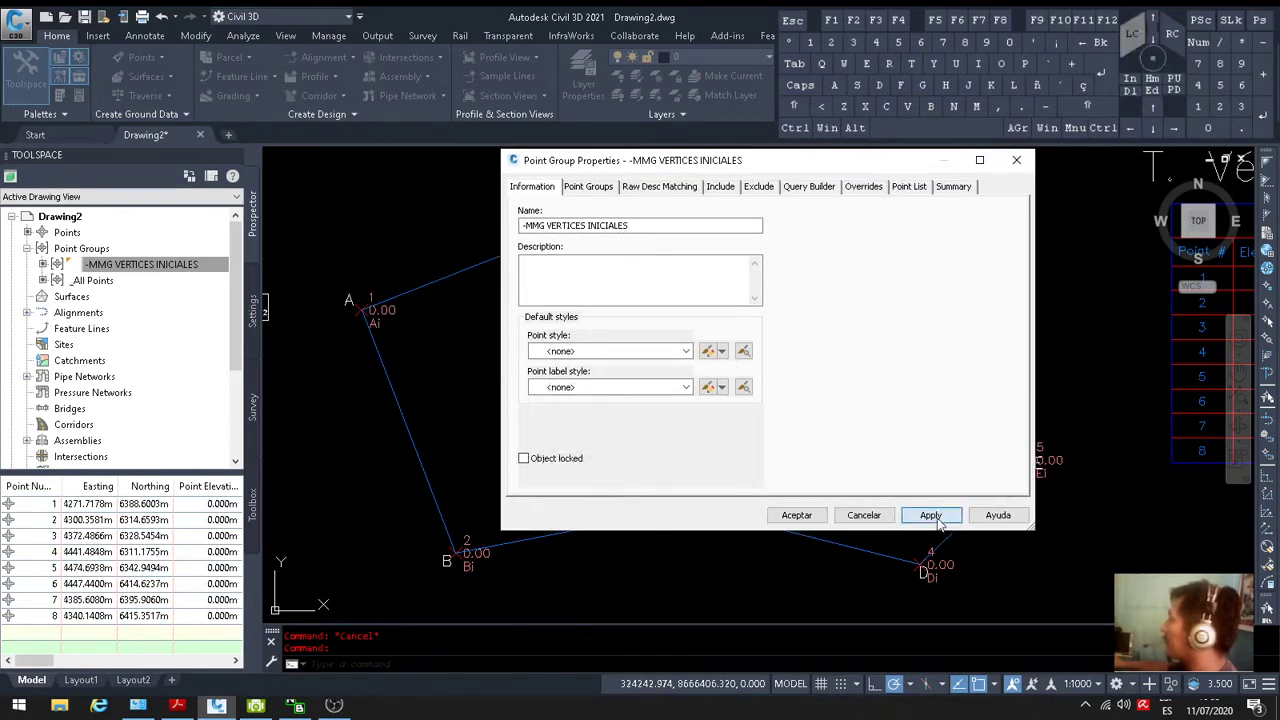
left_click(930, 515)
left_click(797, 515)
Create a manual COGO point at vertex A of the adjusted polygon with description Af and elevation 0.000 m
middle_click_drag(613, 376, 525, 377)
scroll(651, 292, "up", 4)
scroll(651, 340, "down", 6)
scroll(610, 330, "up", 3)
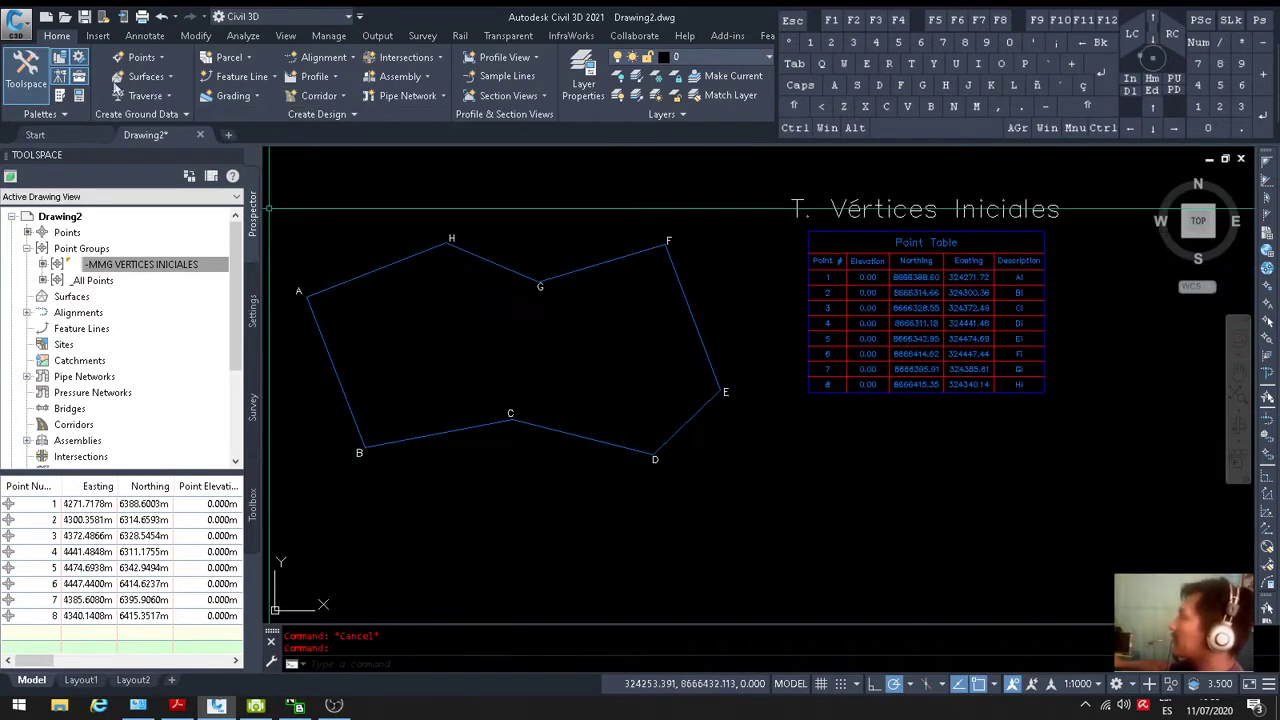
left_click(158, 62)
left_click(172, 74)
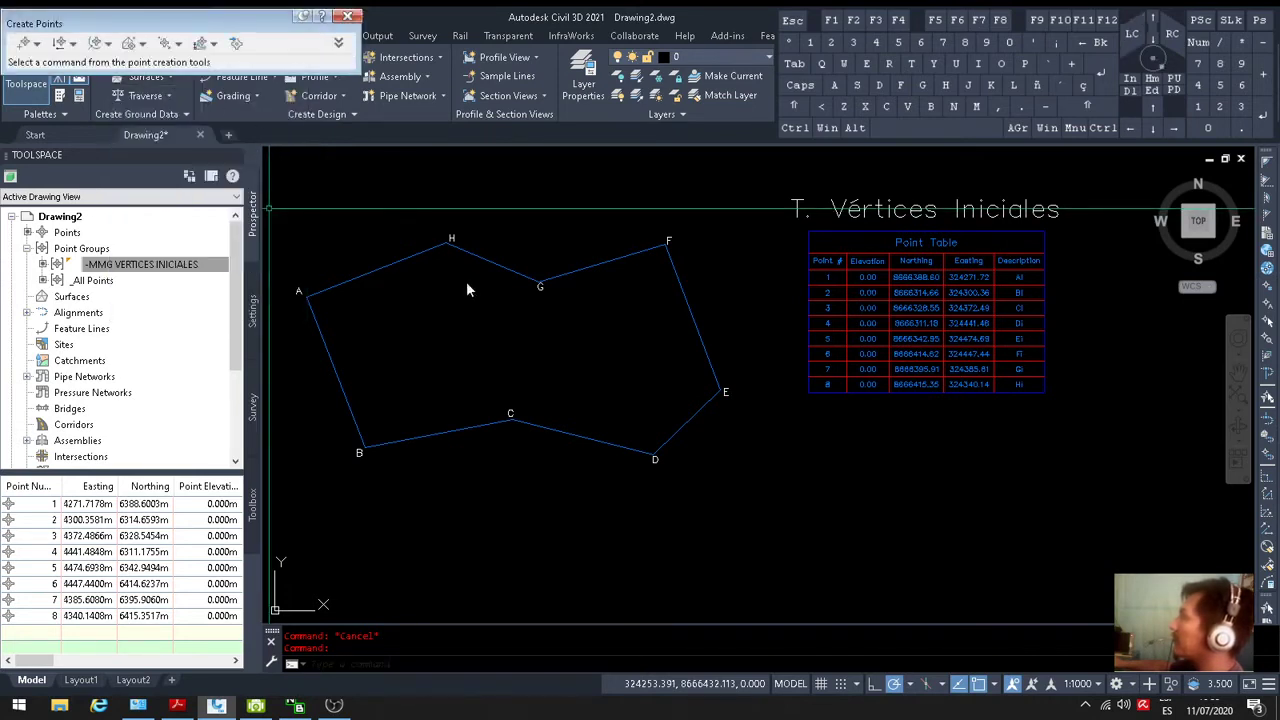
left_click(37, 43)
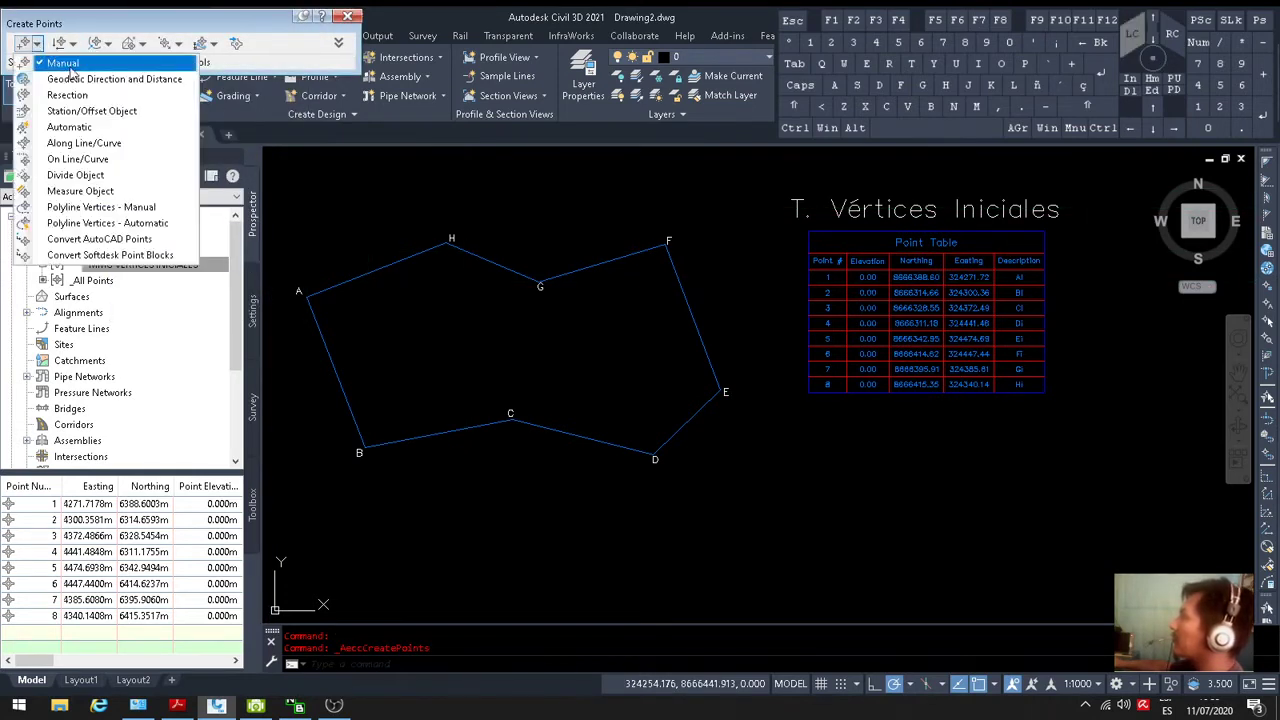
left_click(66, 66)
scroll(292, 292, "up", 10)
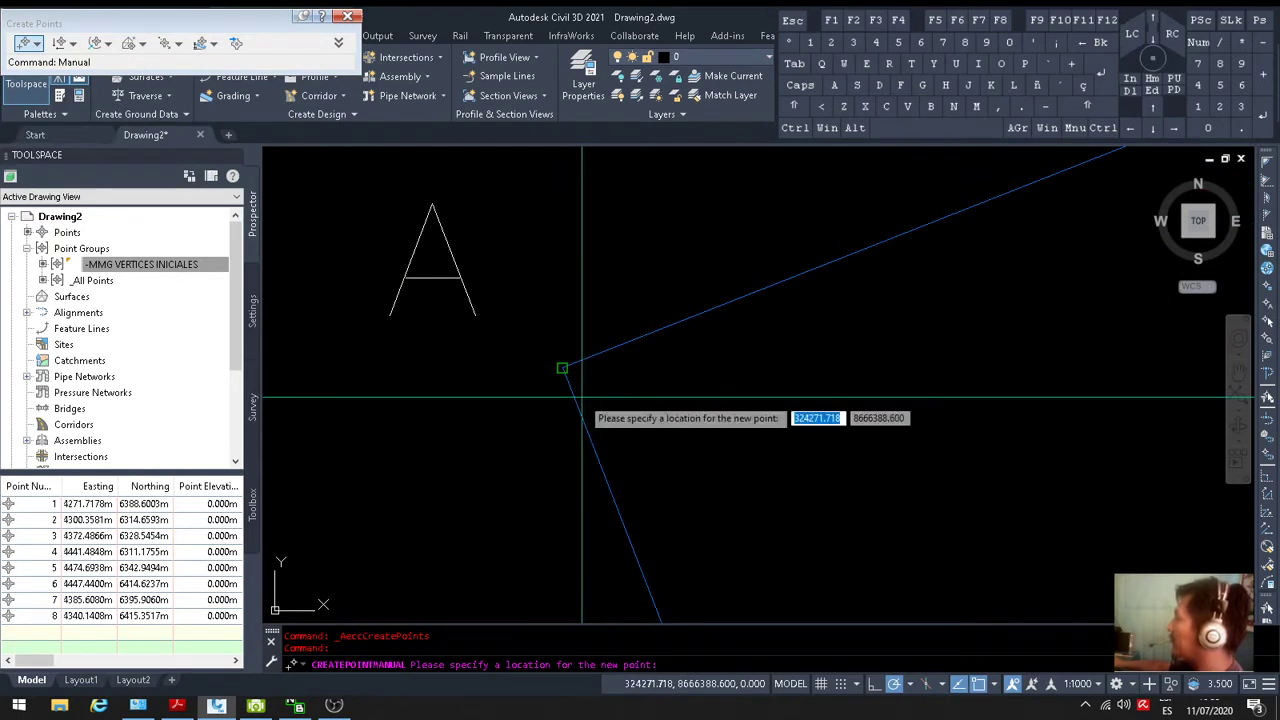
left_click(582, 398)
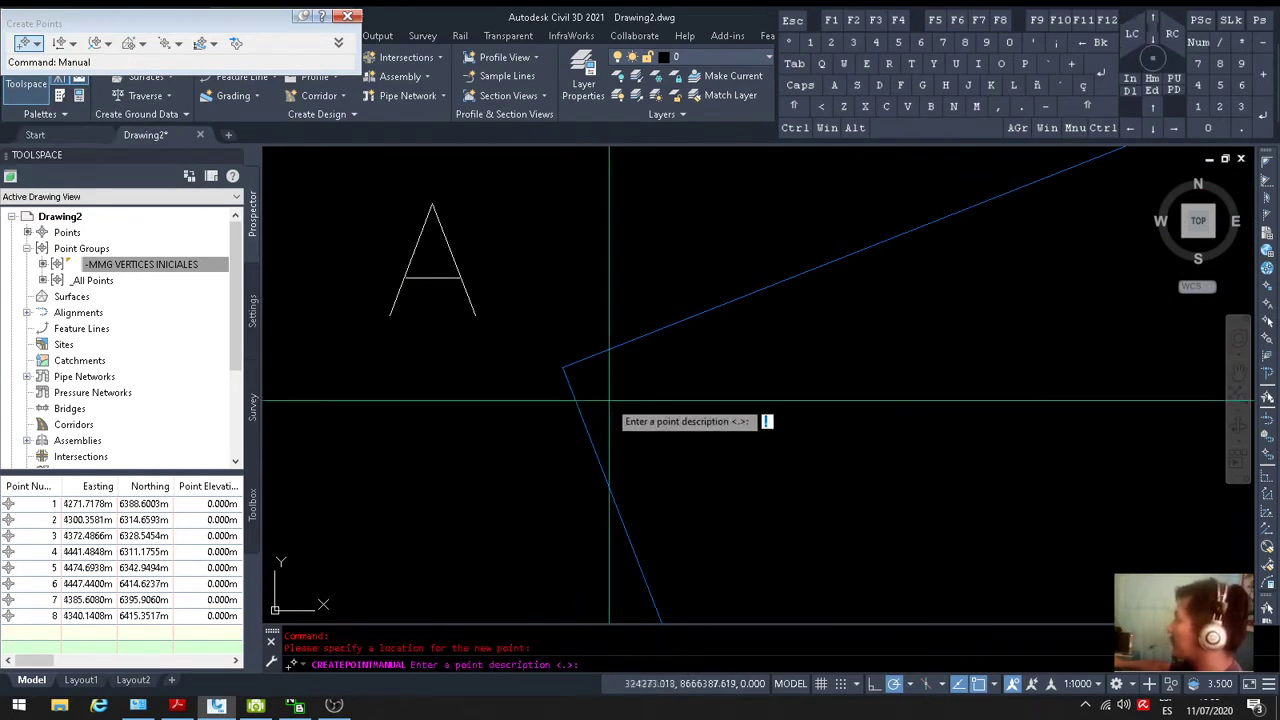
key("Caps_Lock")
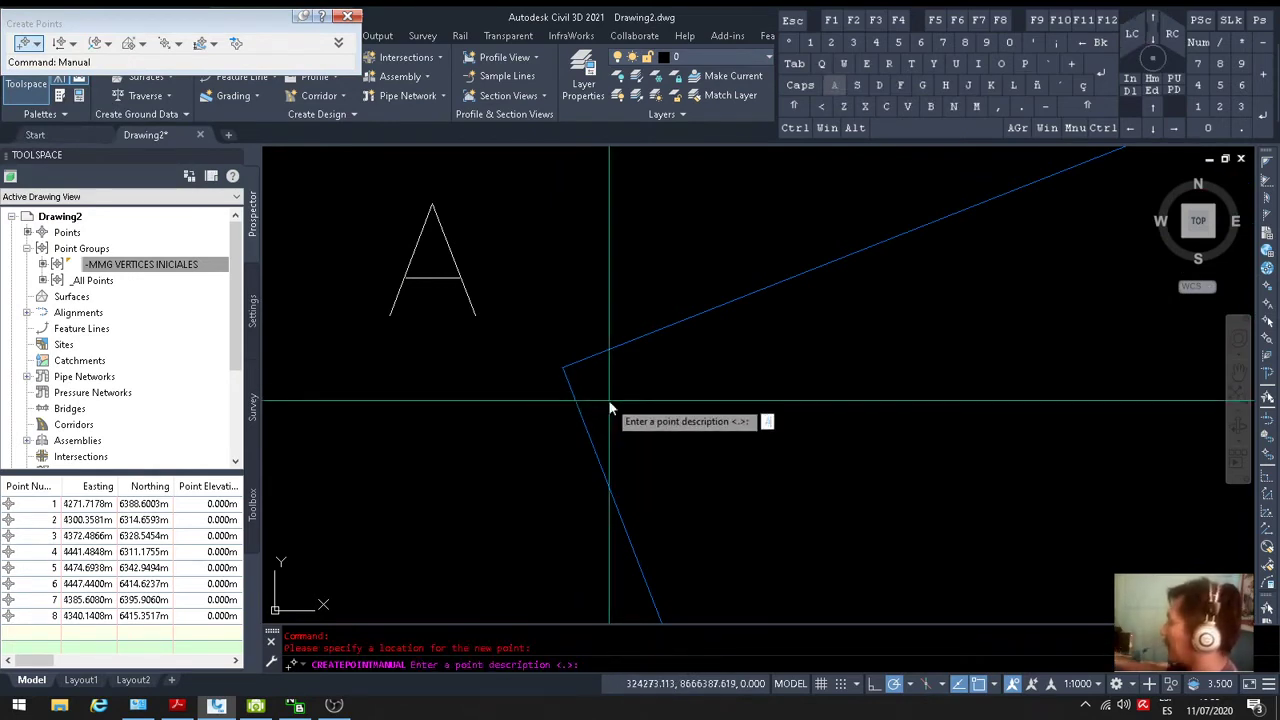
type("Af")
key("Return")
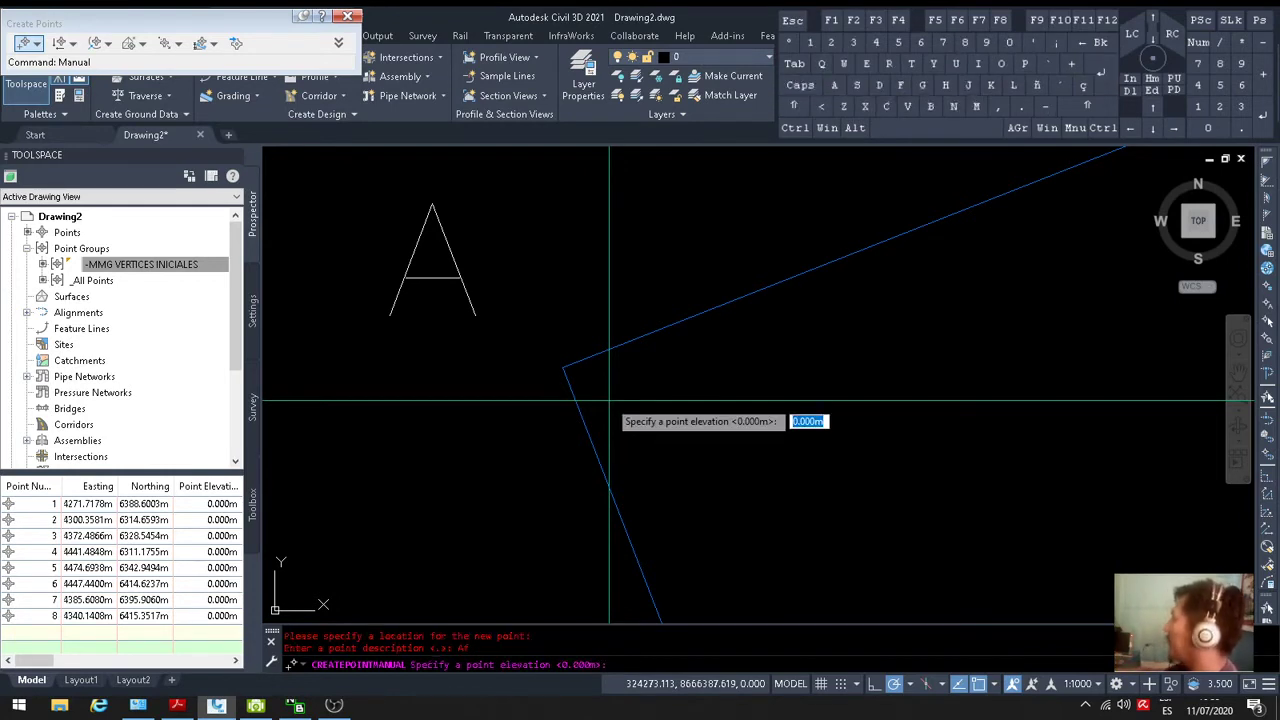
key("Return")
Create a point at vertex B of the adjusted polygon with description Bf, accepting the default elevation
scroll(609, 401, "down", 5)
scroll(655, 299, "up", 3)
scroll(674, 354, "up", 4)
left_click(582, 413)
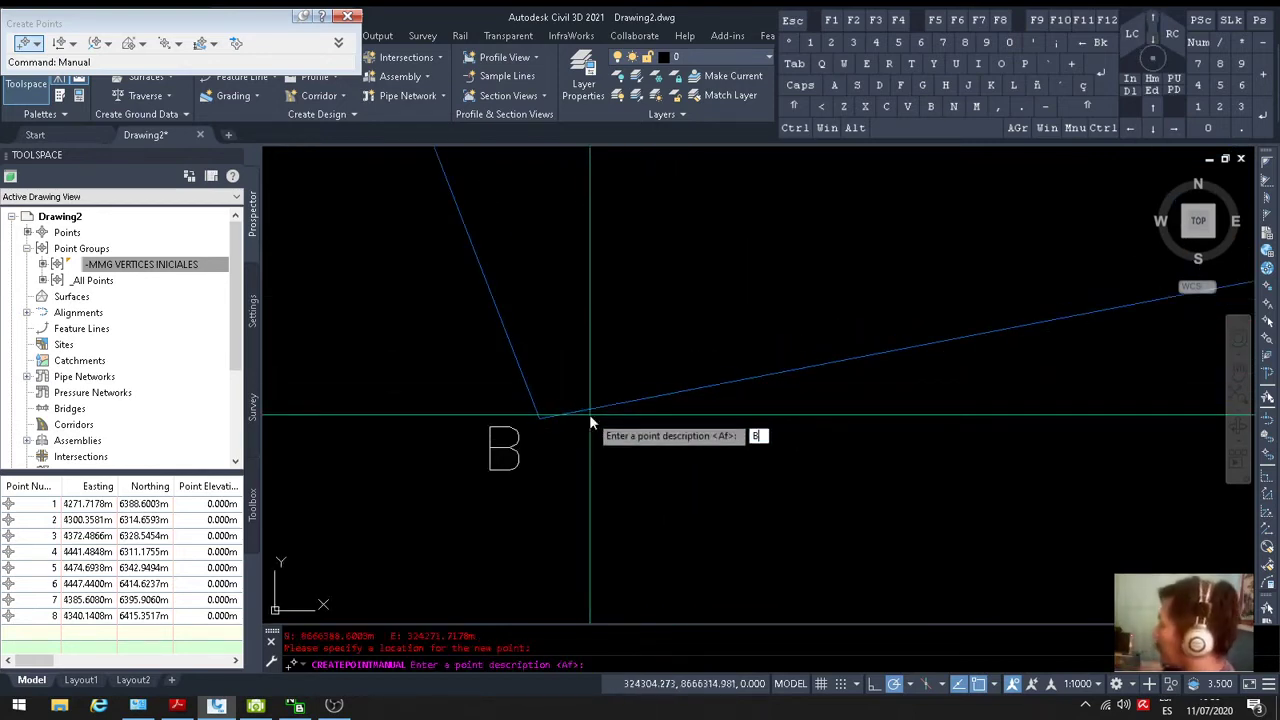
key("Return")
key("Return")
Create a point at vertex C of the adjusted polygon with description Cf, accepting the default elevation
scroll(590, 413, "down", 5)
scroll(843, 364, "up", 5)
left_click(843, 366)
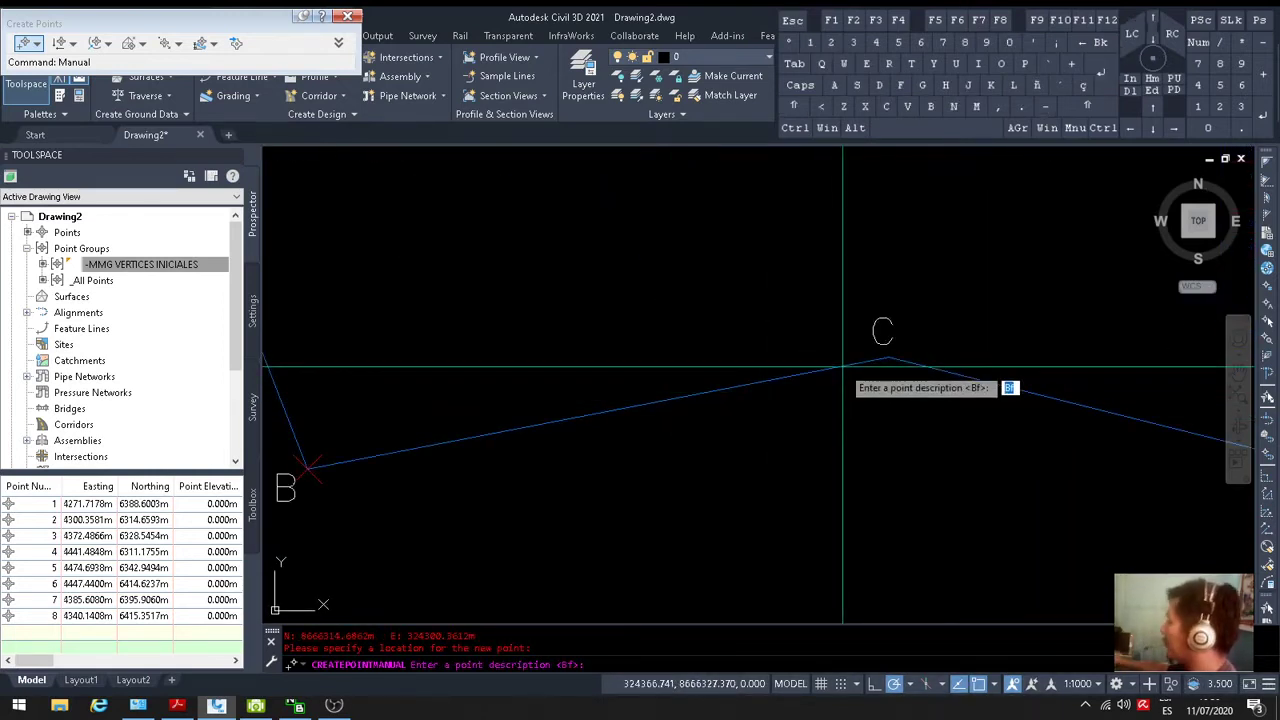
type("Cf")
key("Return")
key("Return")
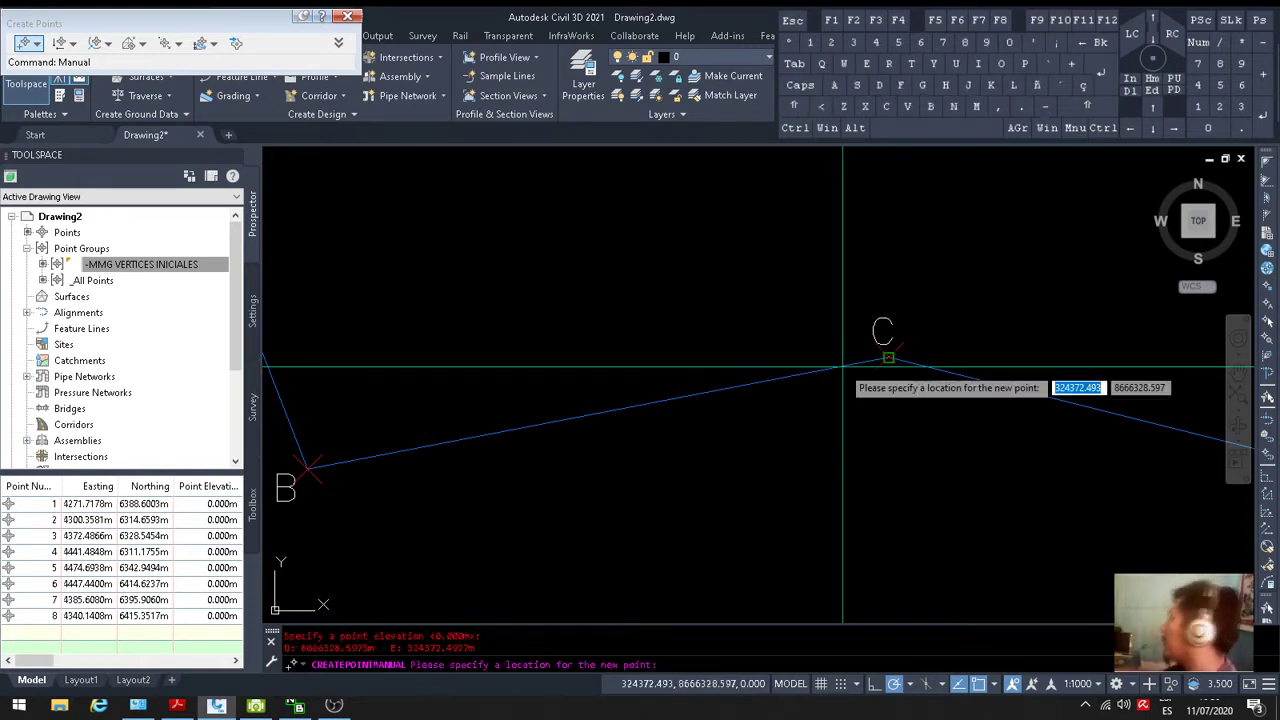
Create a point at vertex D of the adjusted polygon with description Df, accepting the default elevation
scroll(886, 380, "down", 3)
scroll(887, 450, "up", 3)
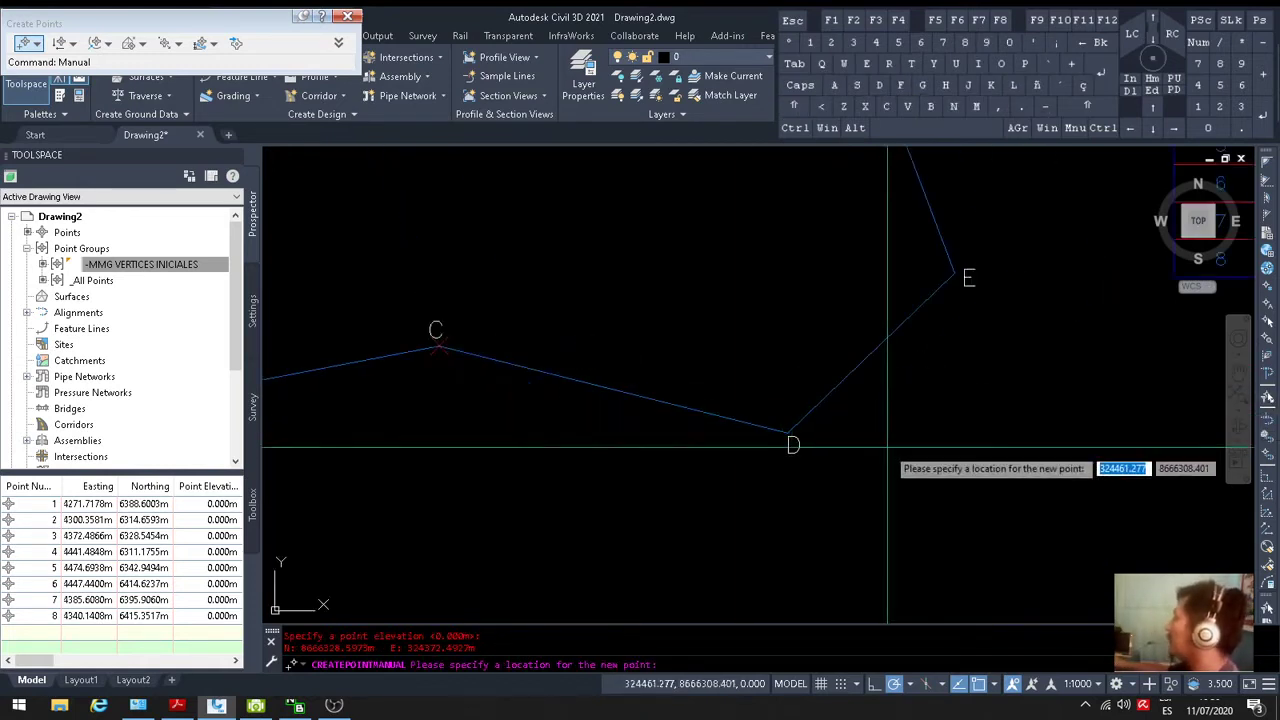
left_click(803, 413)
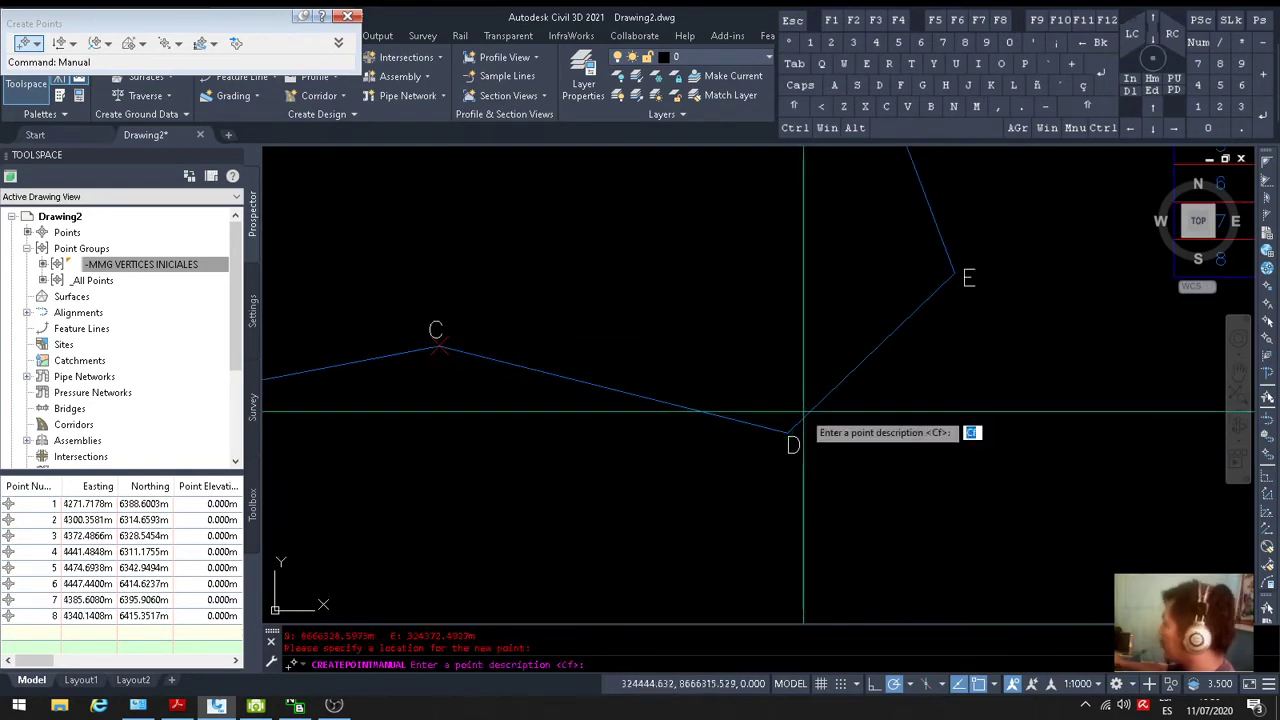
type("D")
key("Return")
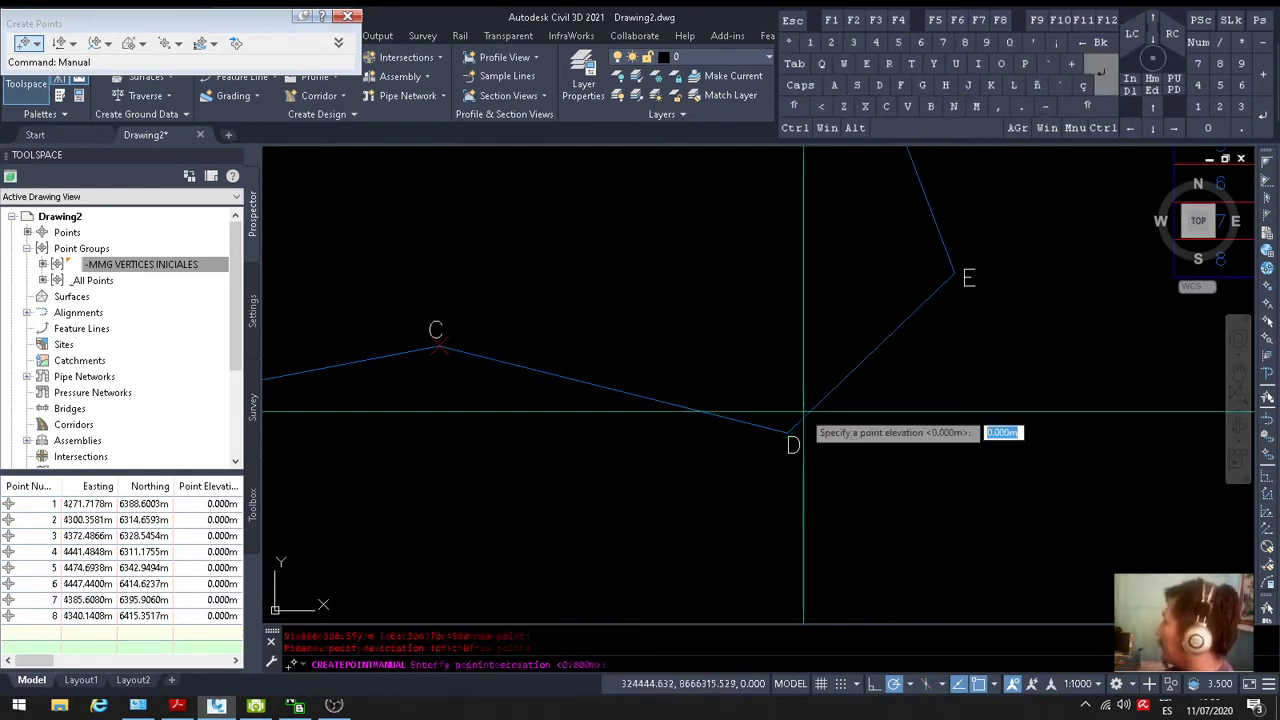
key("Return")
Create a point at vertex E of the adjusted polygon with description Ef, accepting the default elevation
middle_click_drag(805, 413, 786, 451)
scroll(860, 405, "up", 4)
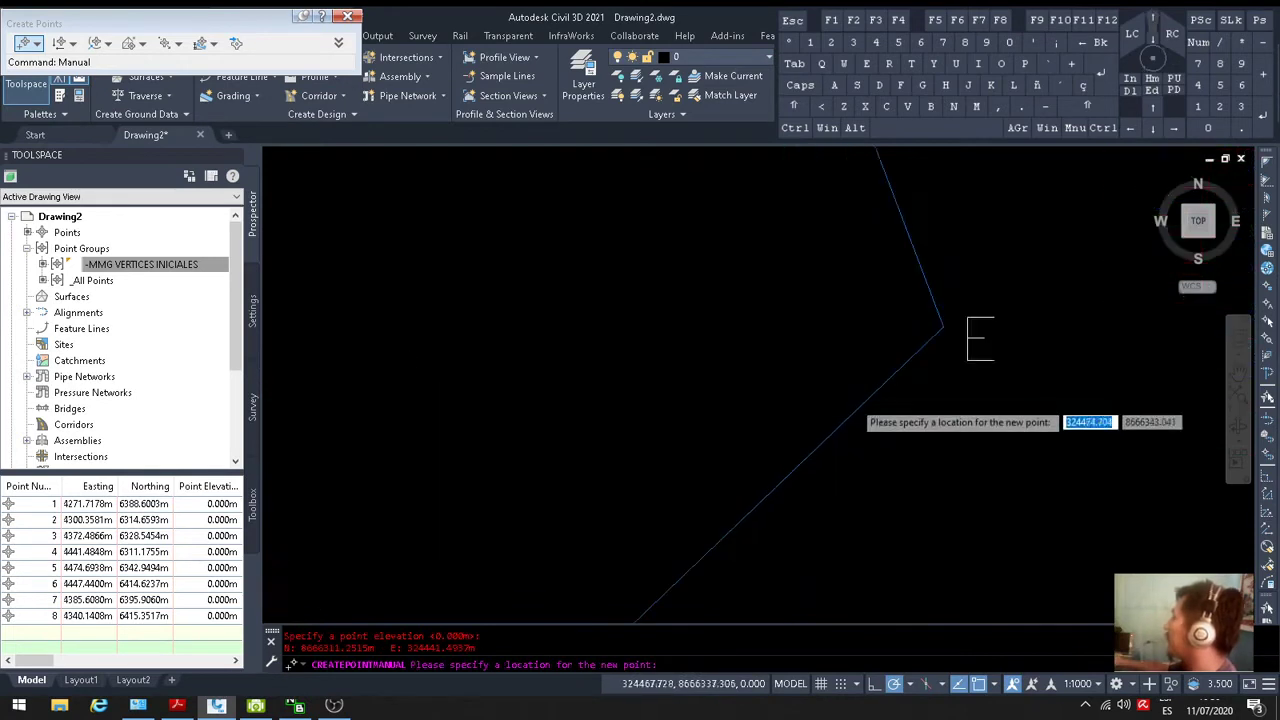
left_click(918, 365)
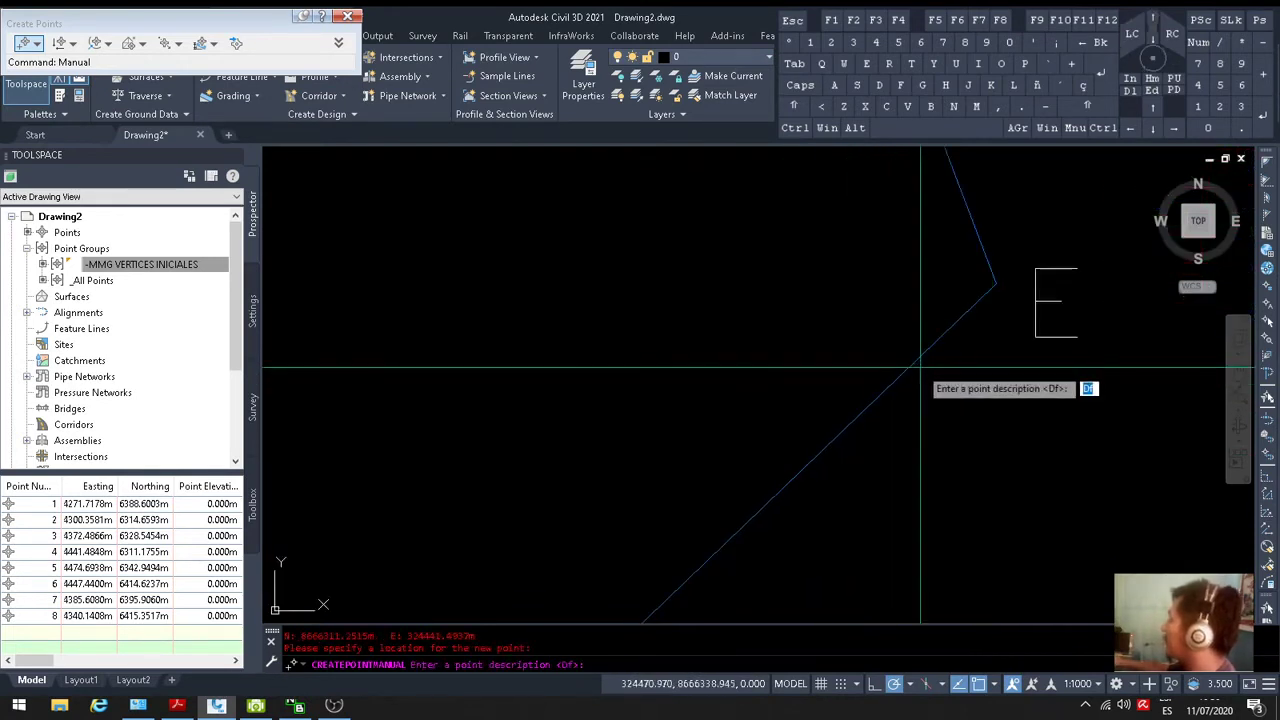
type("E")
key("Return")
key("Return")
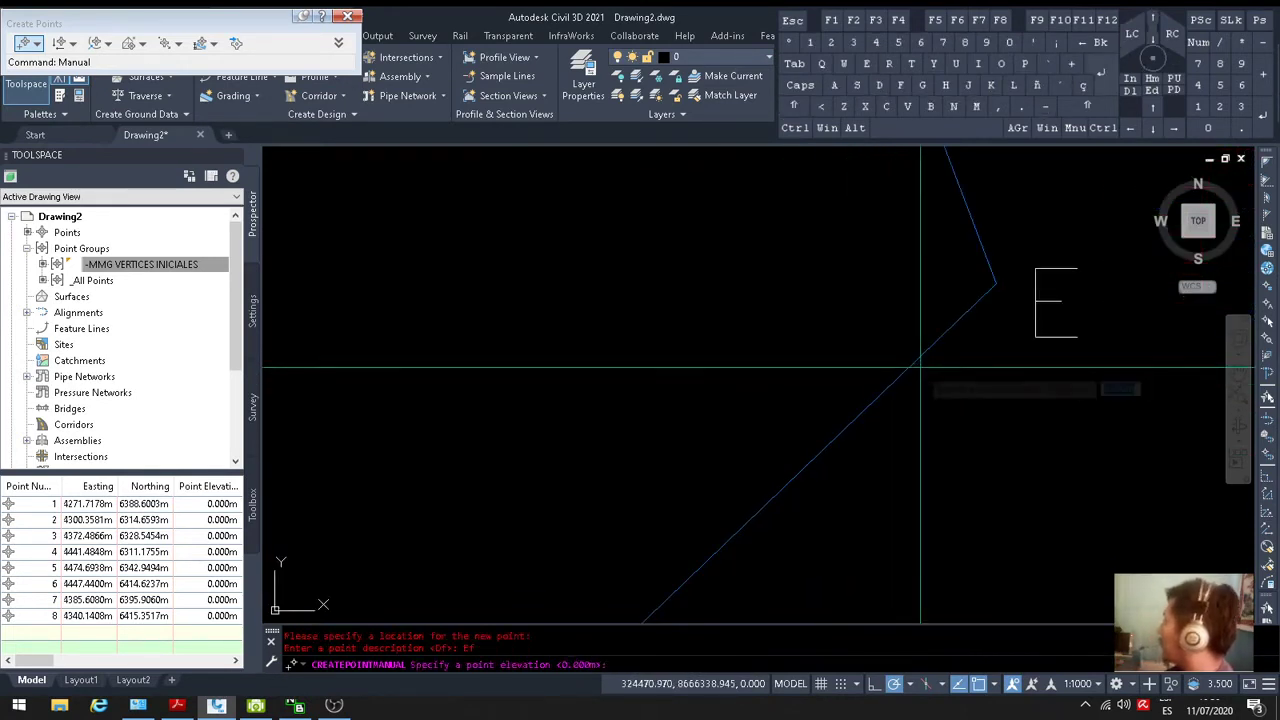
Create a point at vertex F of the adjusted polygon with description Ff, accepting the default elevation
scroll(920, 368, "down", 3)
middle_click_drag(851, 303, 834, 471)
scroll(846, 411, "up", 3)
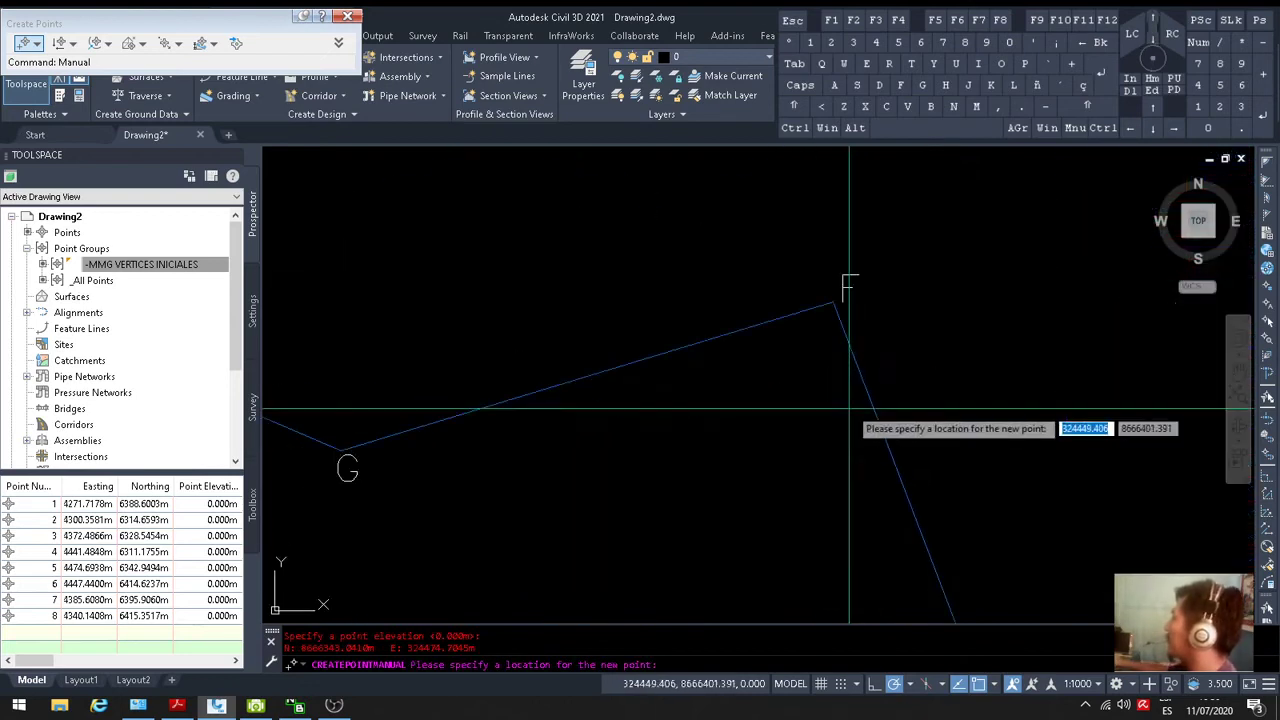
left_click(853, 350)
type("F")
key("Return")
key("Return")
Create a point at vertex G of the adjusted polygon with description Gf, accepting the default elevation
middle_click_drag(590, 382, 880, 334)
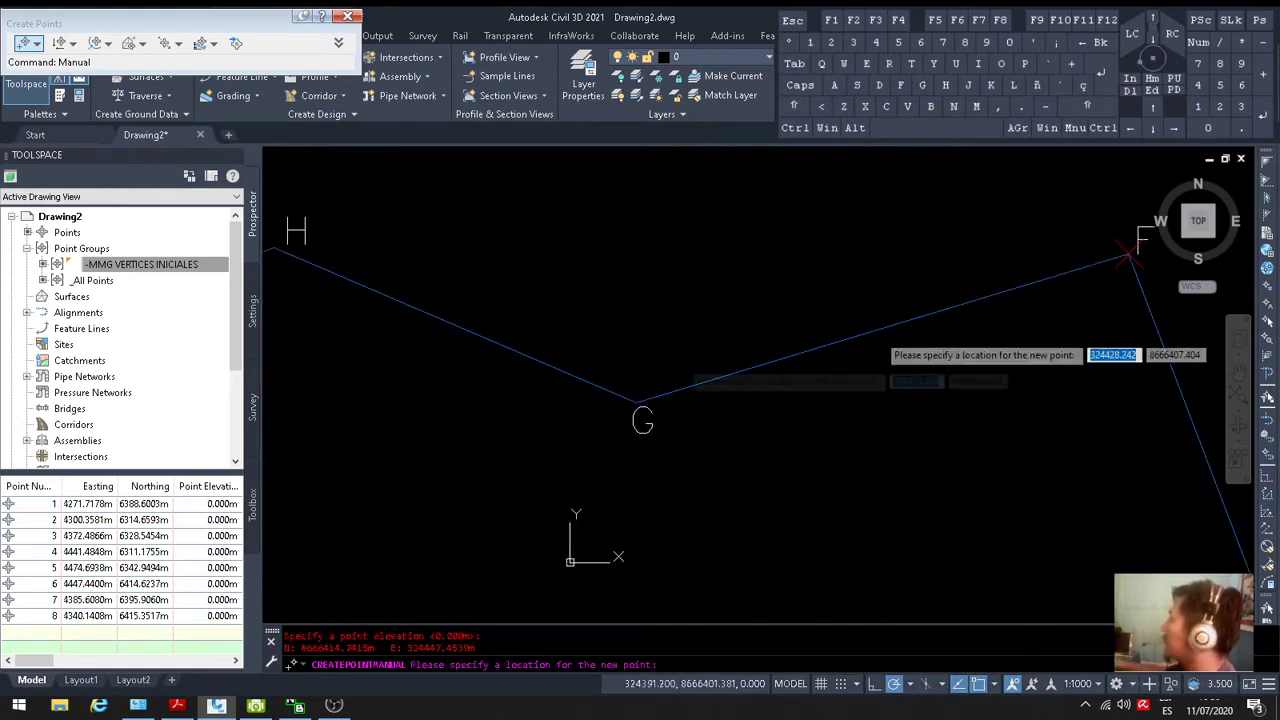
left_click(714, 383)
type("G")
key("Return")
key("Return")
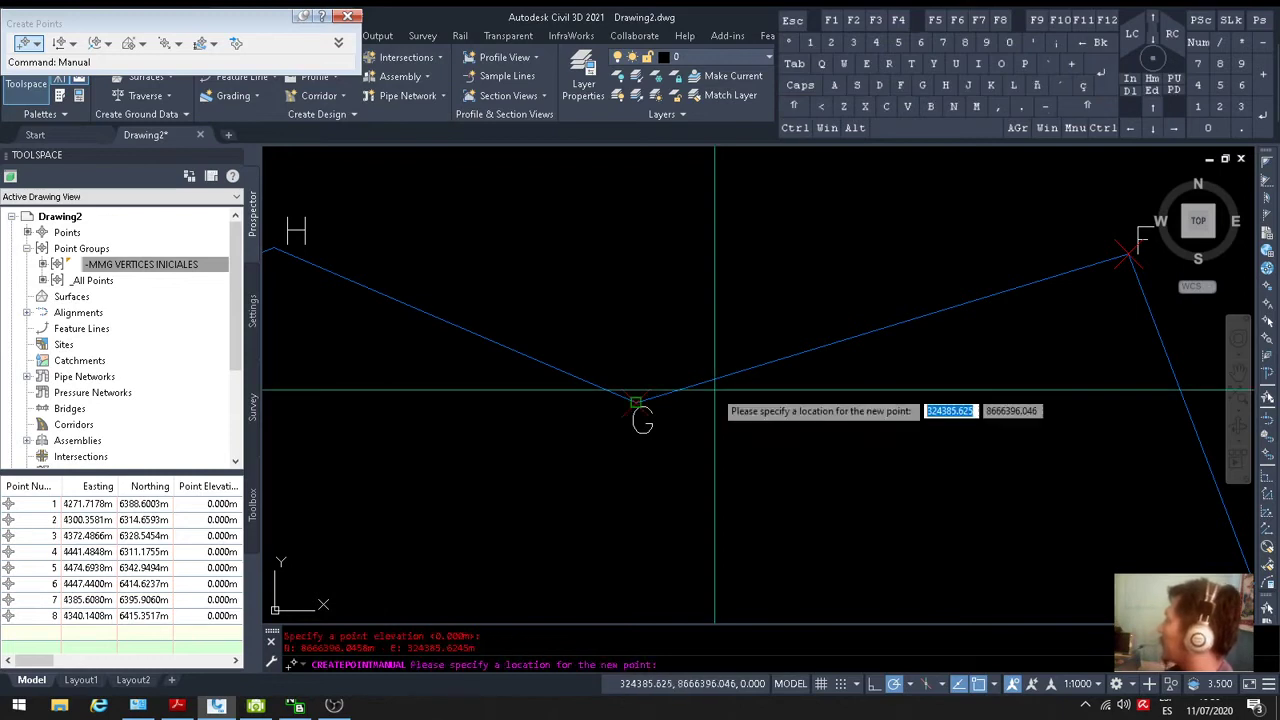
Create a point at vertex H with description Hf at the default elevation, and close the point creation tools
middle_click_drag(651, 371, 1016, 389)
left_click(703, 298)
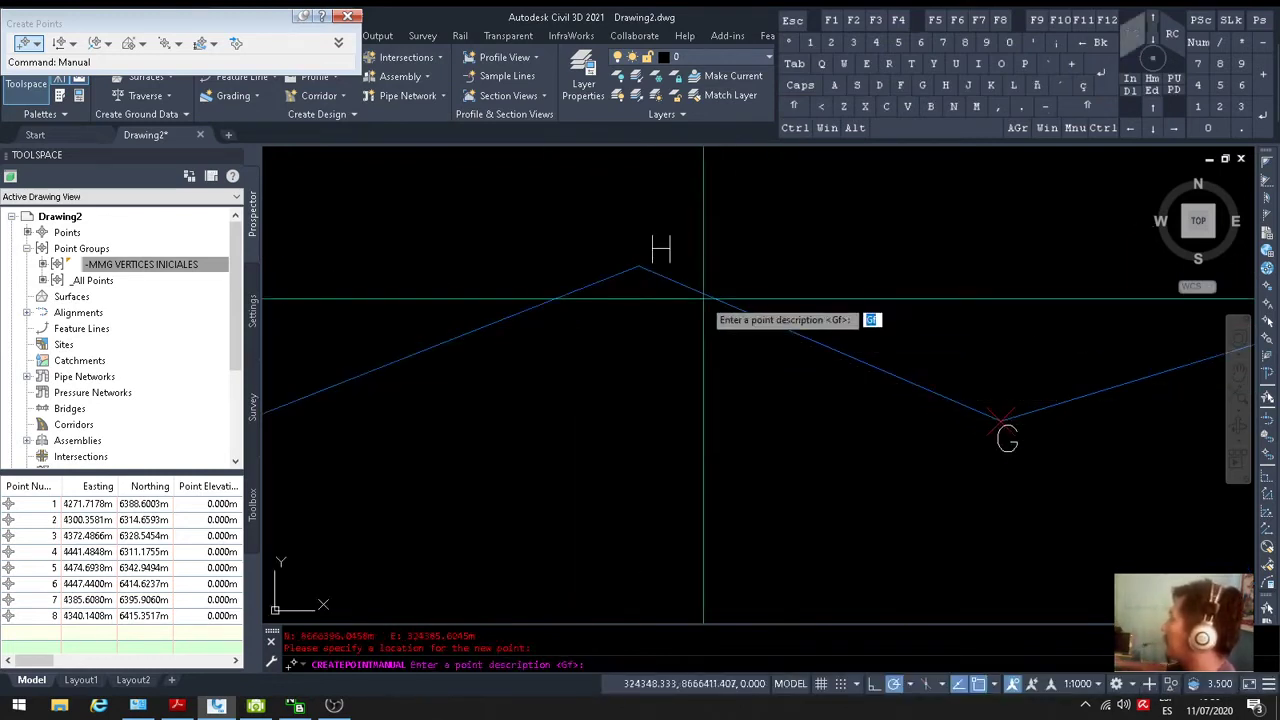
type("Hf")
key("Return")
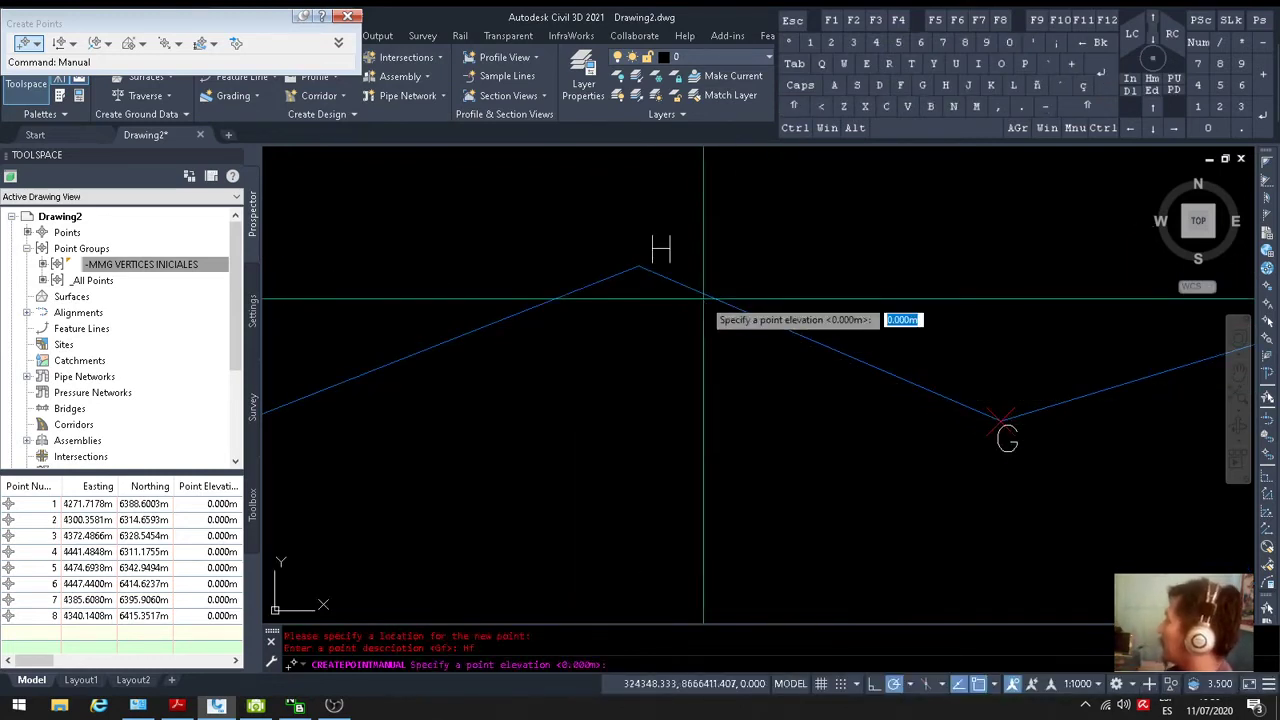
key("Return")
scroll(703, 298, "down", 3)
key("Escape")
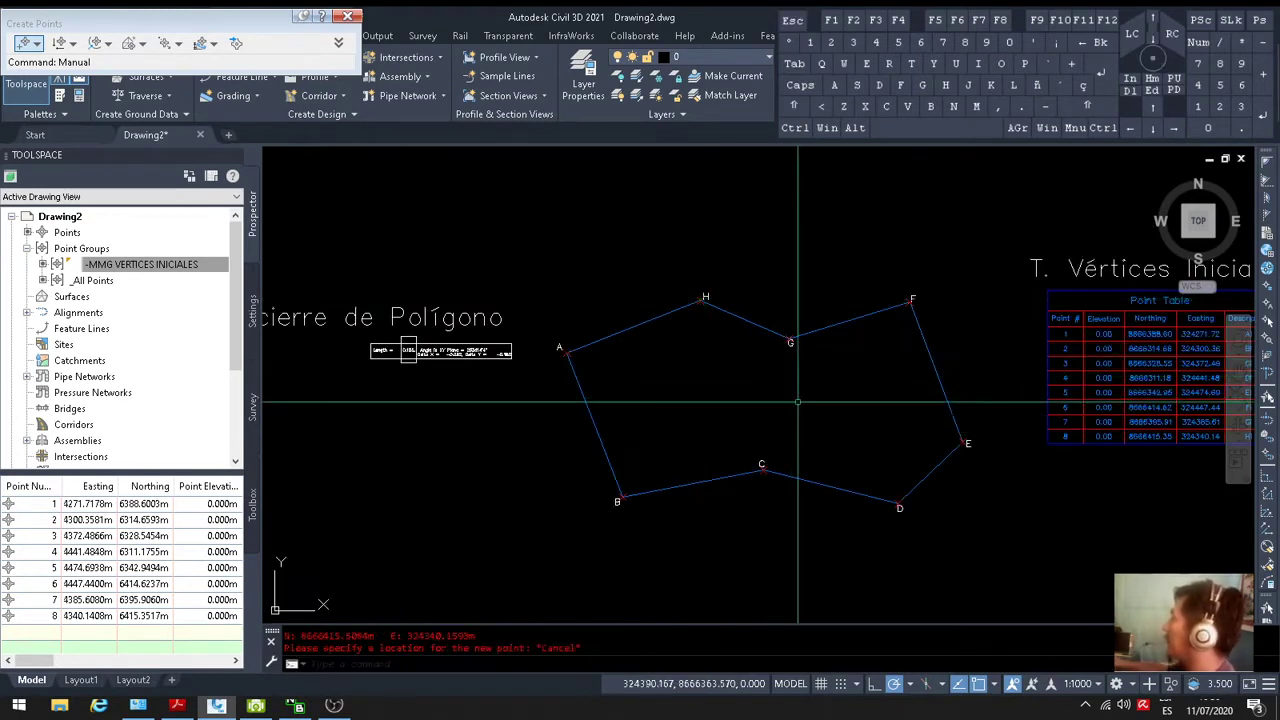
scroll(694, 414, "up", 2)
scroll(666, 385, "up", 2)
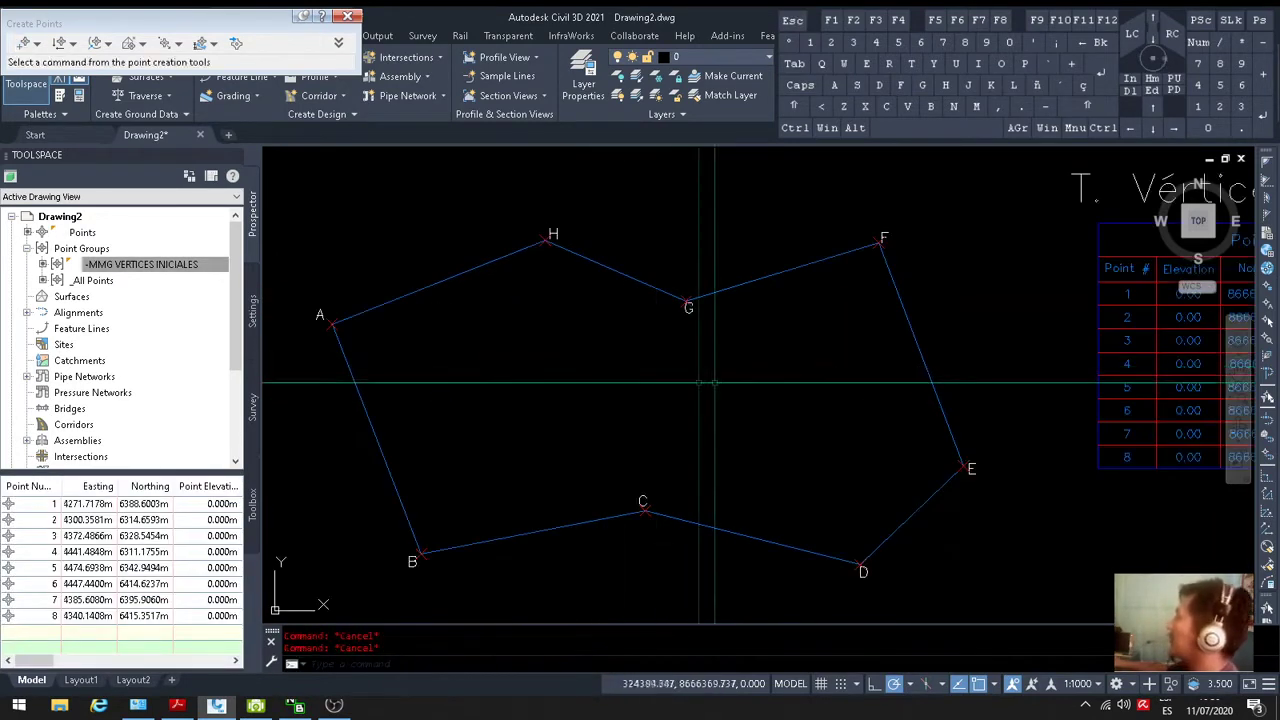
scroll(707, 357, "down", 2)
middle_click_drag(707, 357, 615, 330)
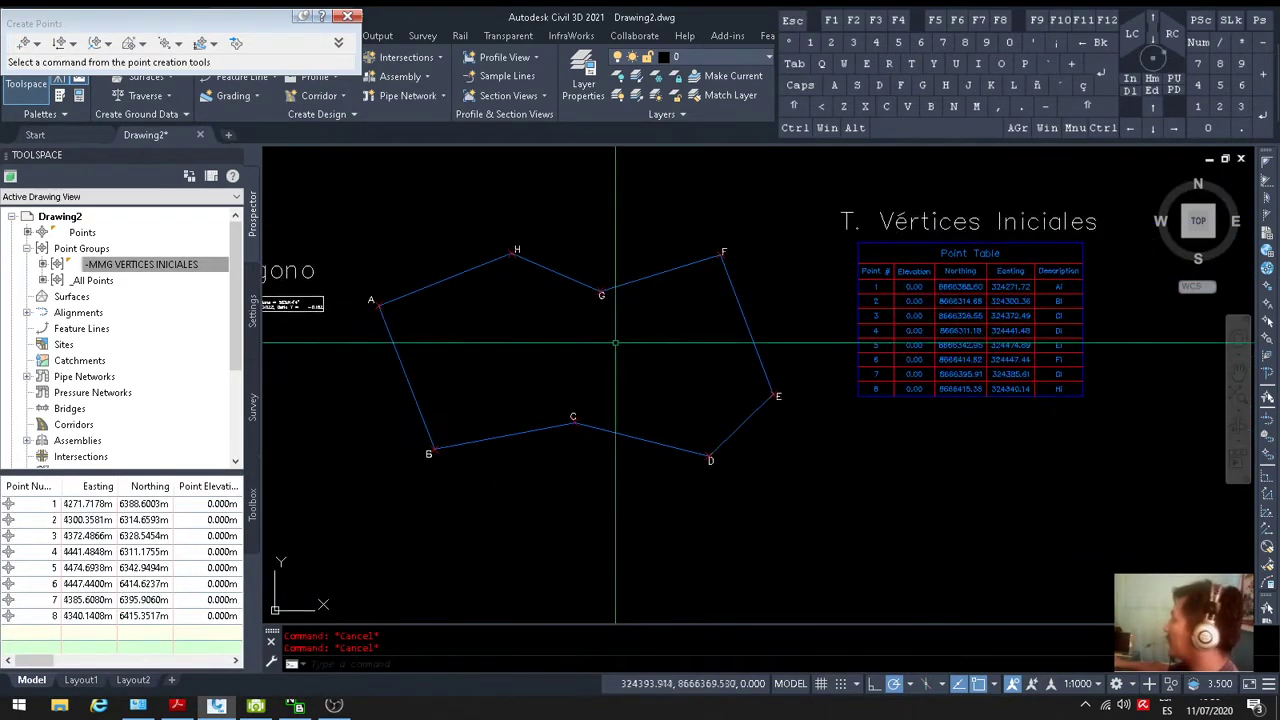
left_click(349, 18)
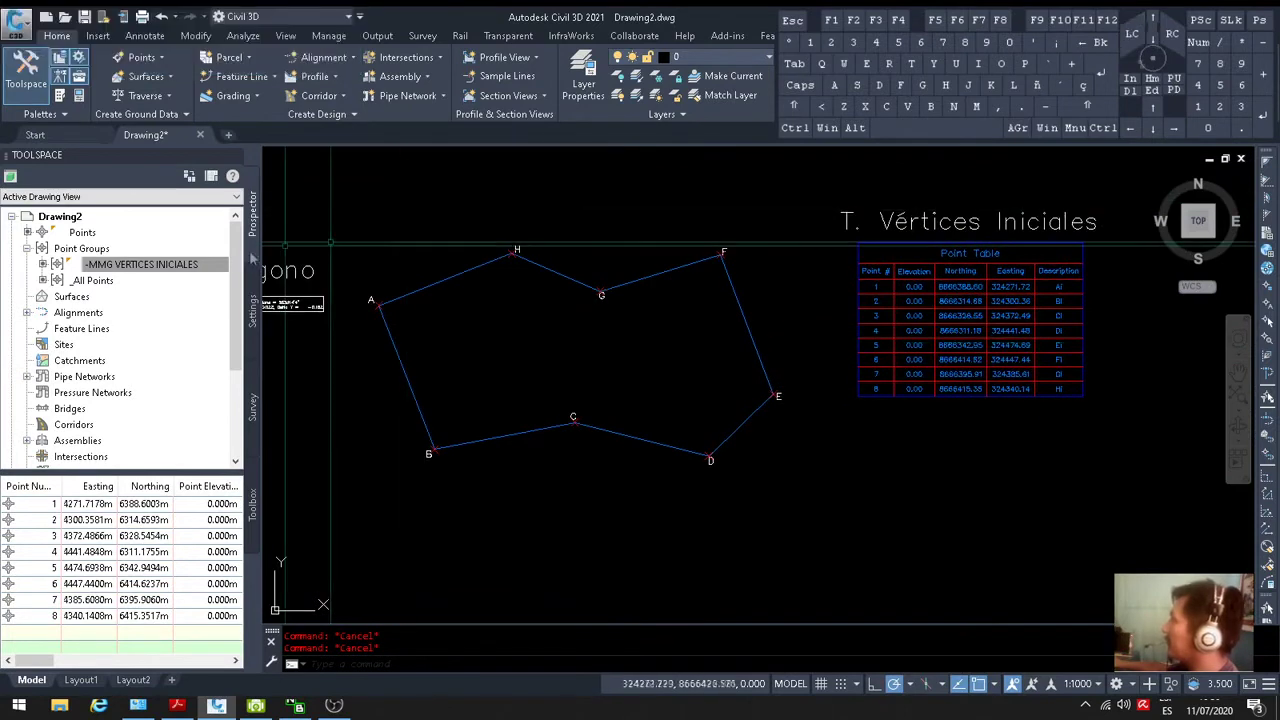
Start a new point group named -MMG VERTICIES FINALES
left_click(100, 250)
right_click(101, 252)
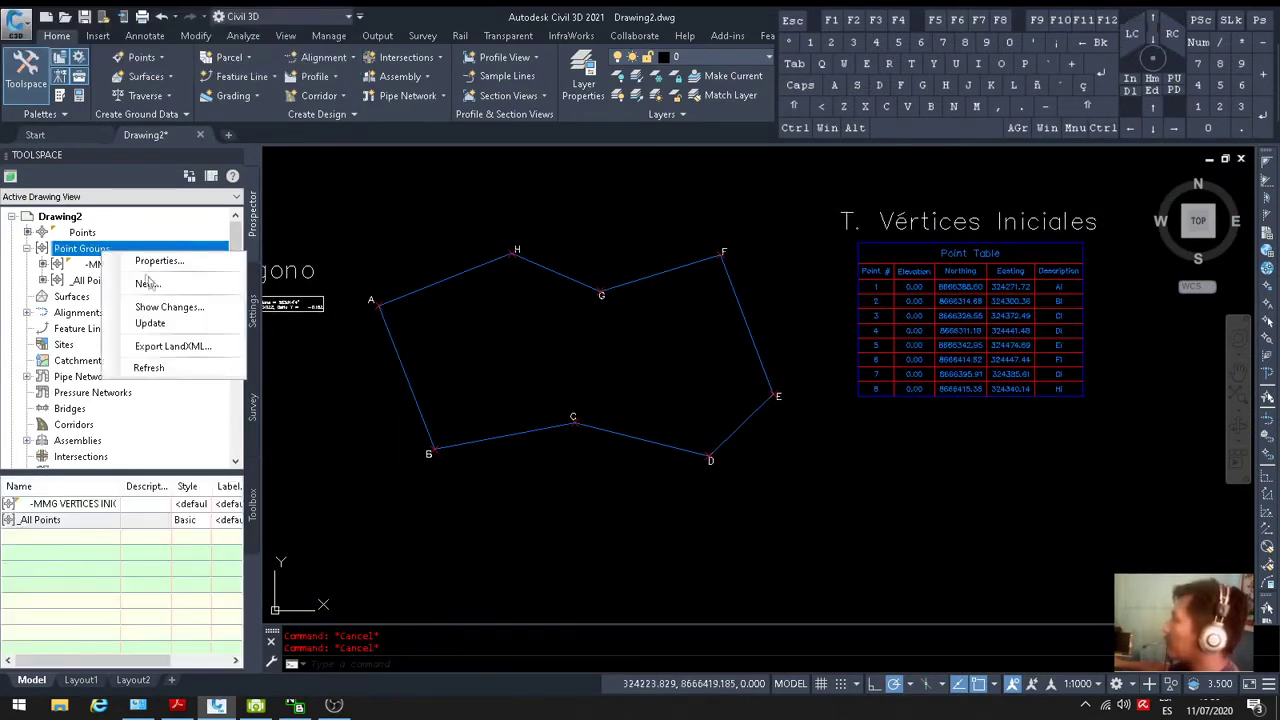
left_click(150, 285)
left_click(579, 293)
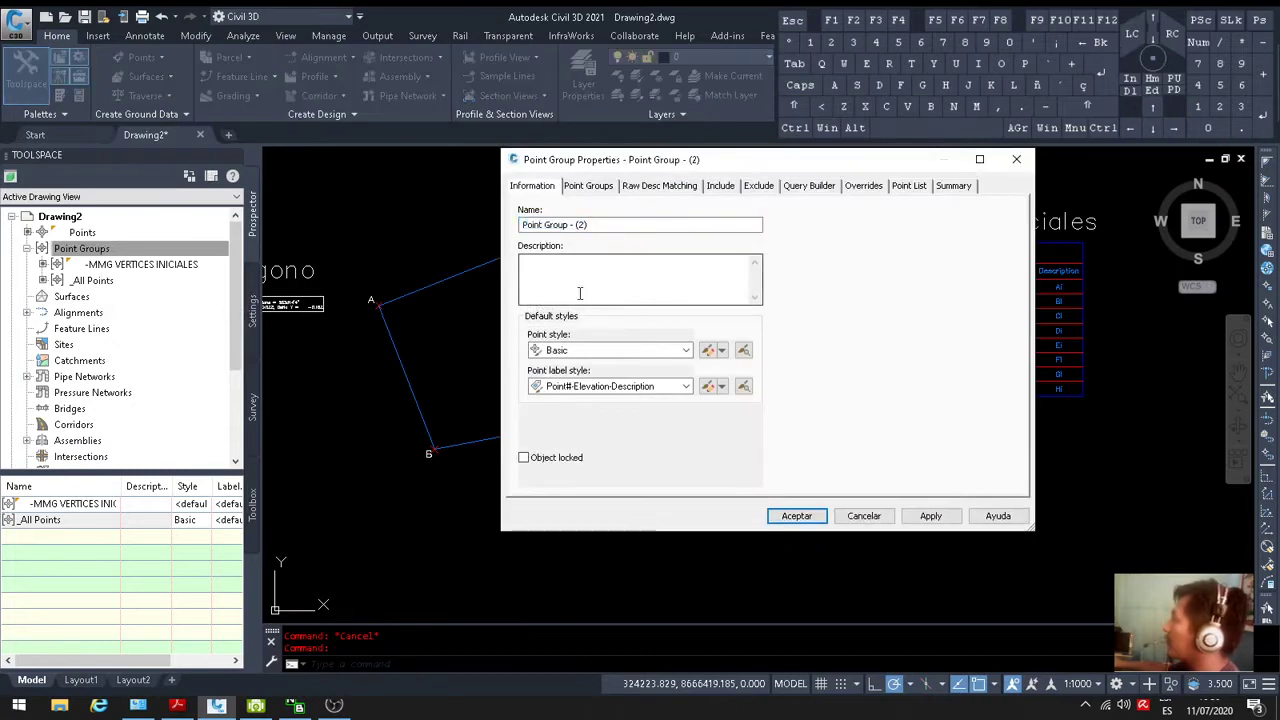
left_click_drag(609, 224, 406, 234)
type("-MMG")
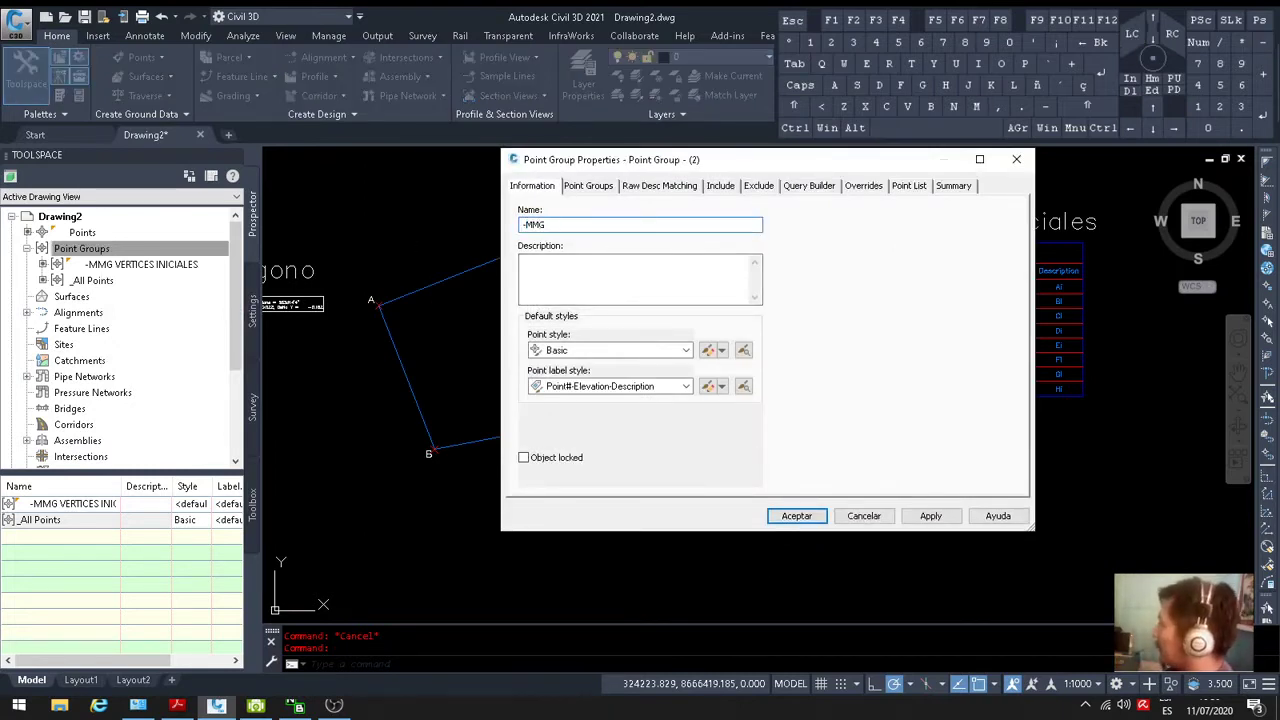
type(" VERTICIES FINALES")
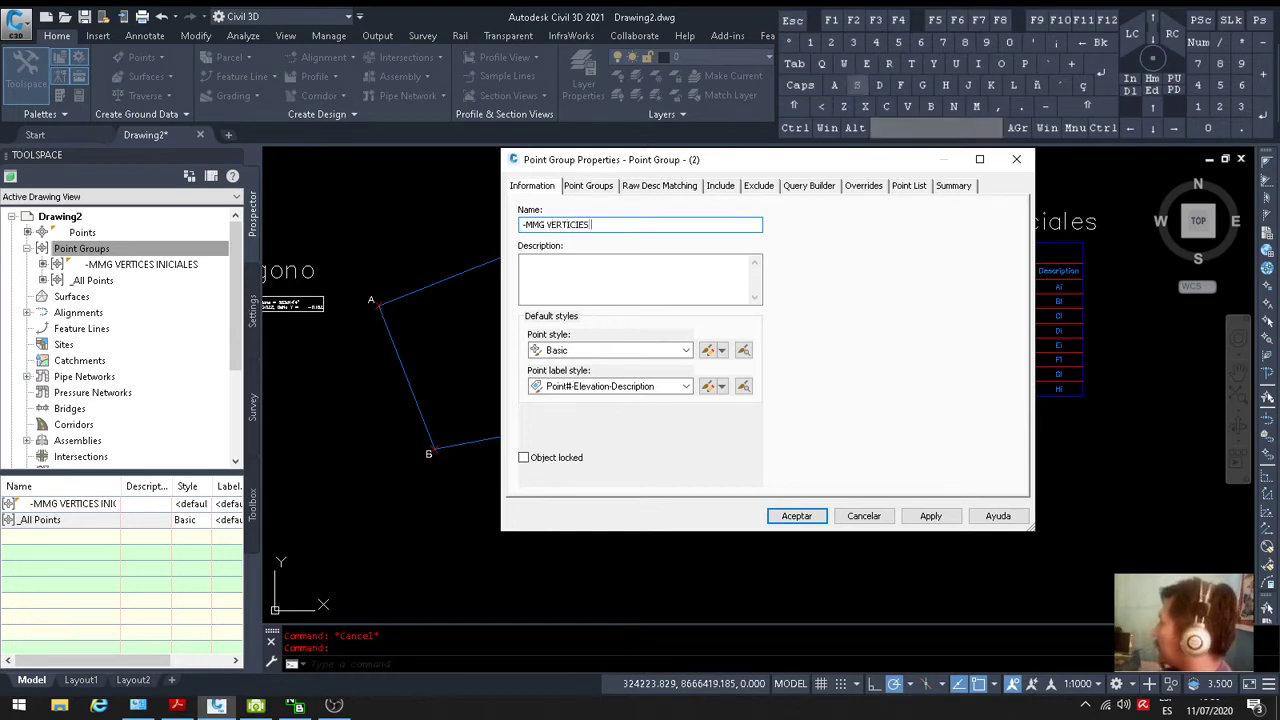
Include points in the group by raw descriptions matching AF,BF,CF,DF,EF,GF,FH,HF
left_click(716, 186)
left_click(553, 334)
left_click(677, 330)
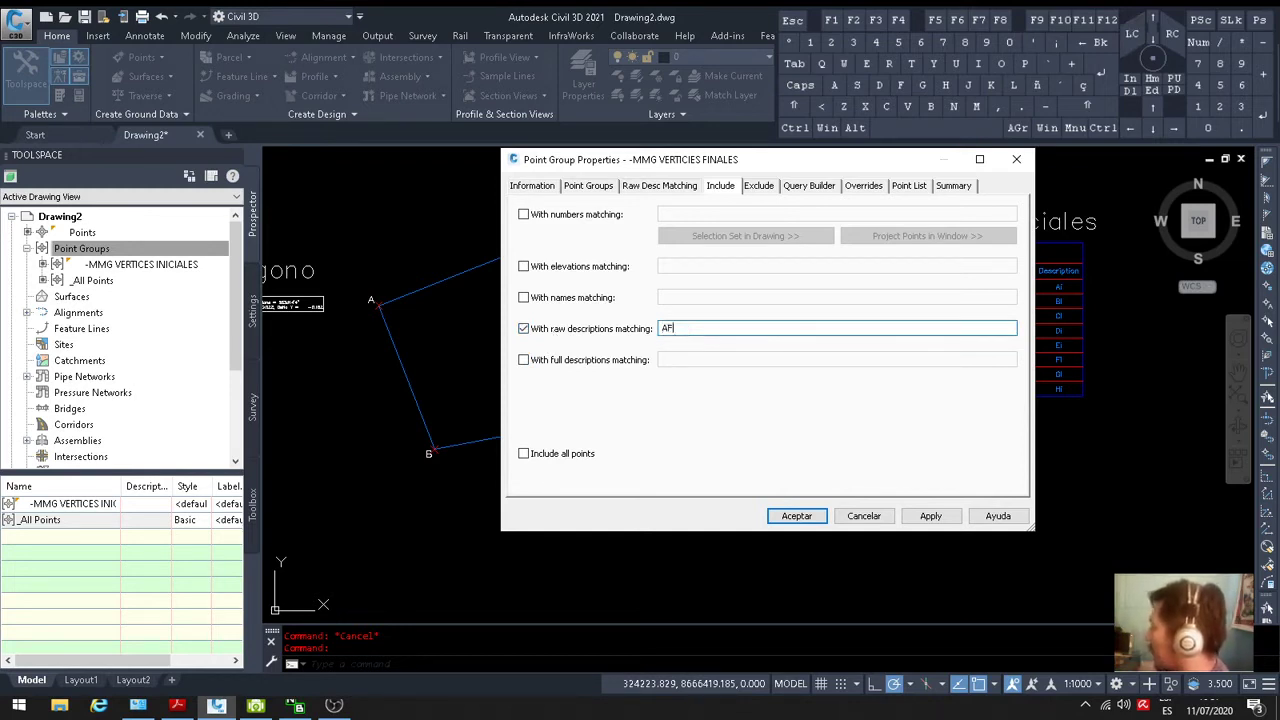
type("AF,BF,")
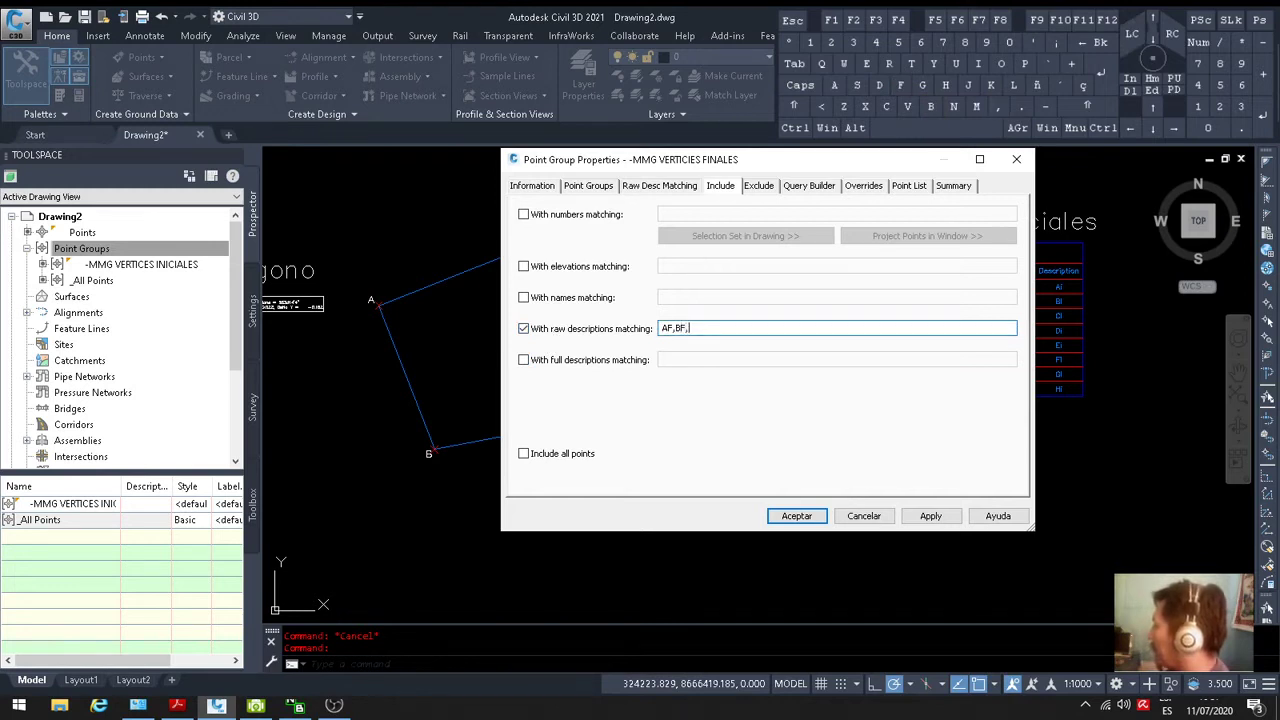
type("CF,DF,G,FH,HF")
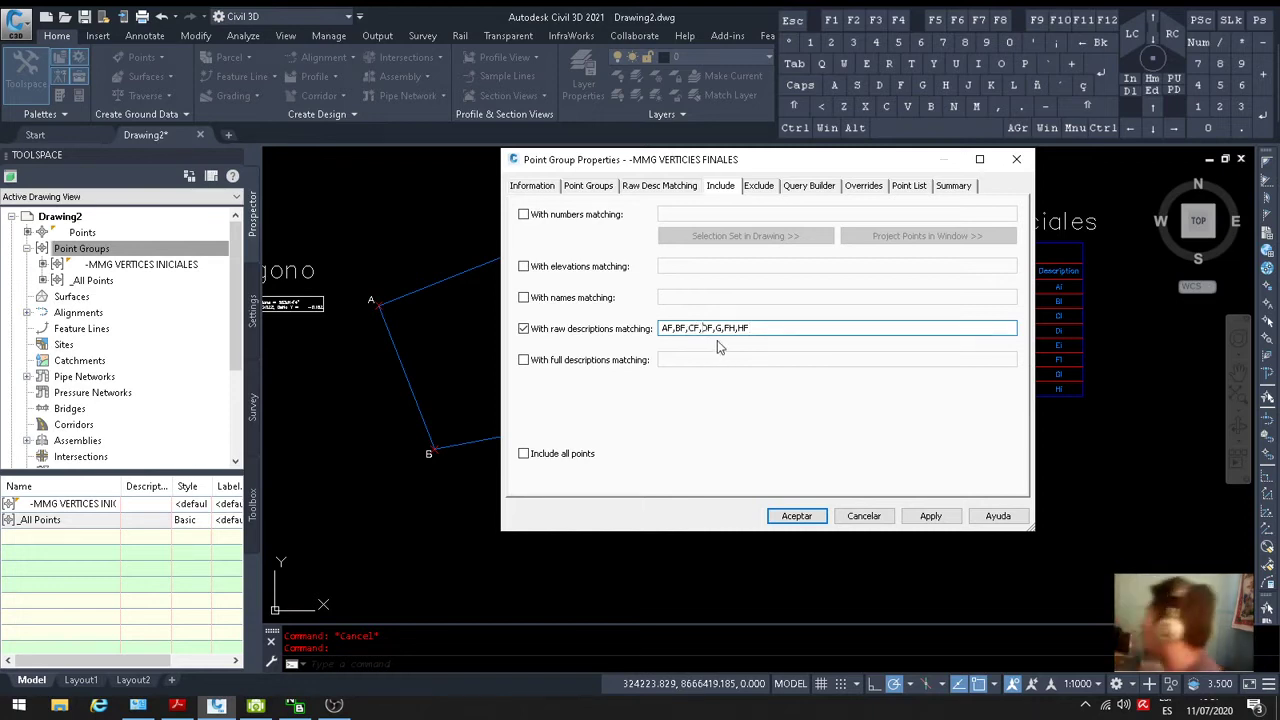
type(",GF")
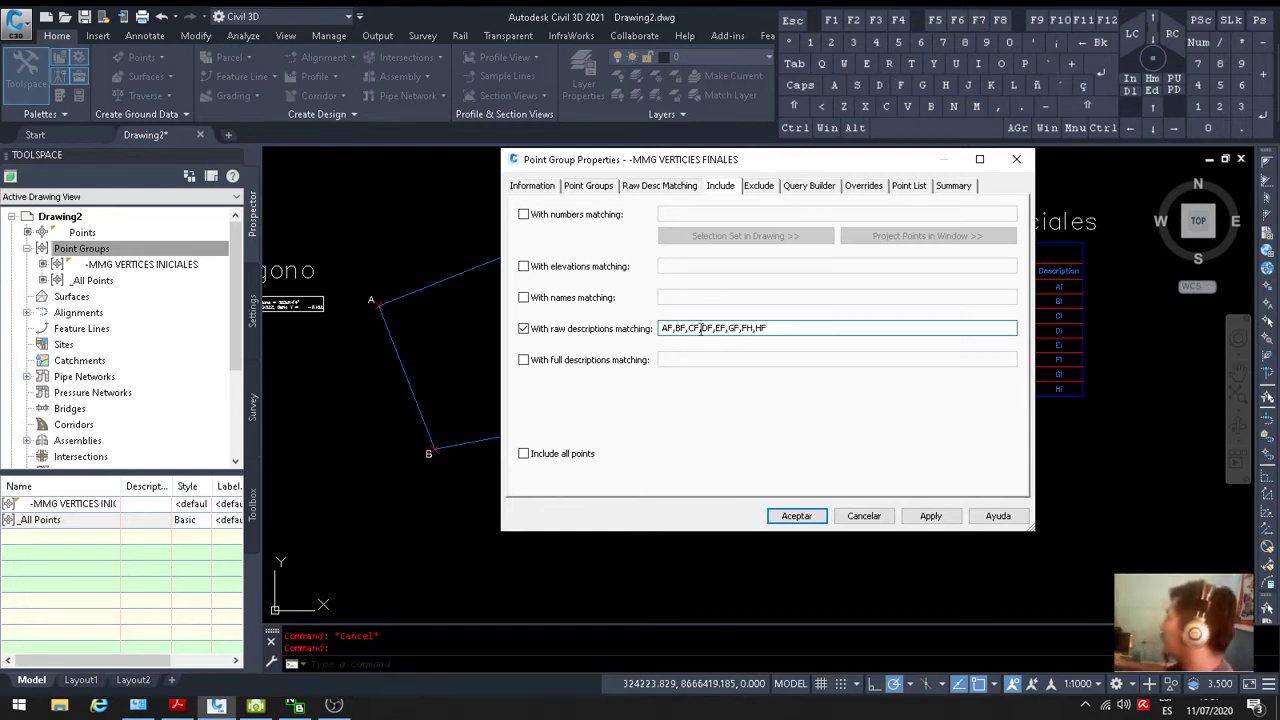
Check the group's point list, correct the raw description entry FH to FF, and apply and accept the point group
left_click(907, 187)
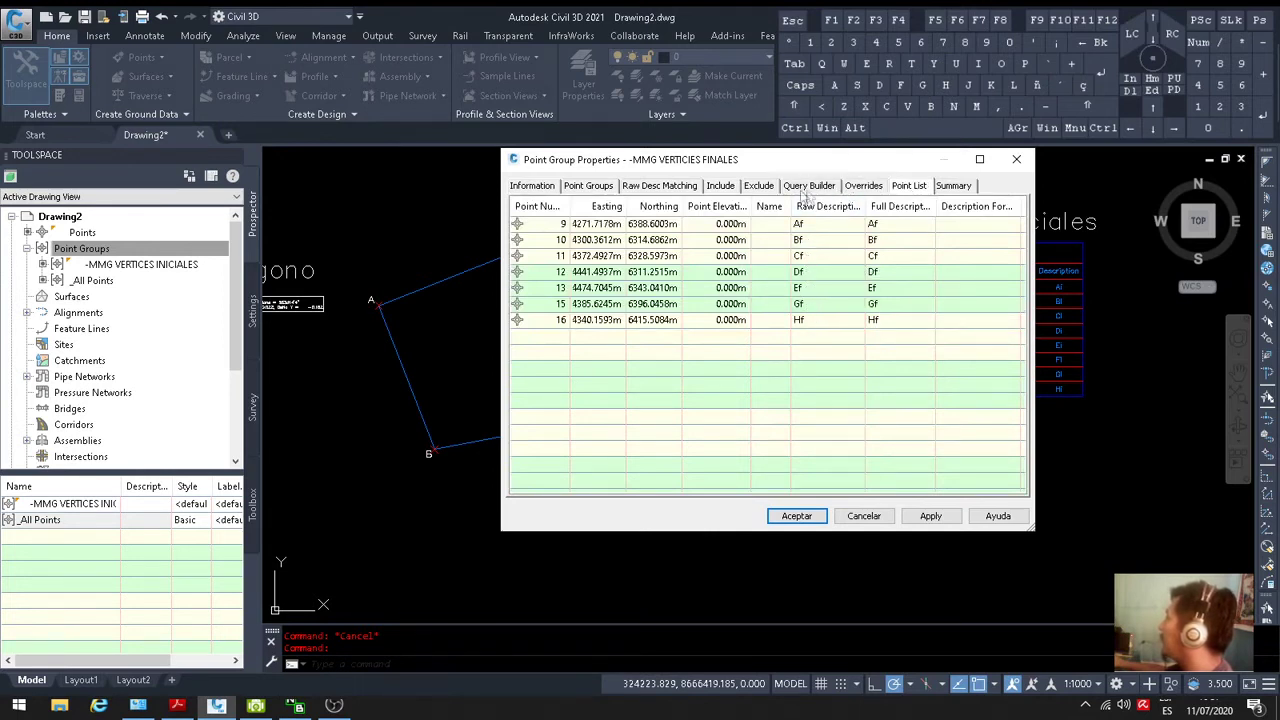
left_click(721, 187)
left_click(769, 328)
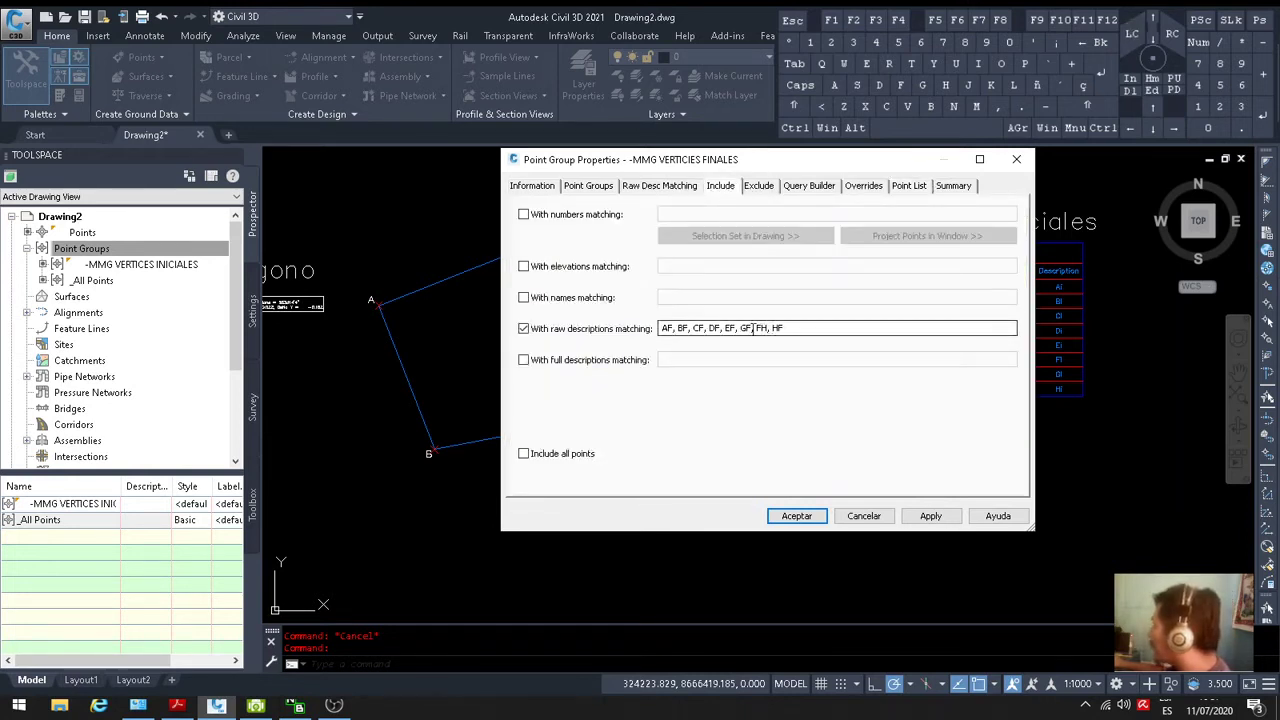
left_click(763, 328)
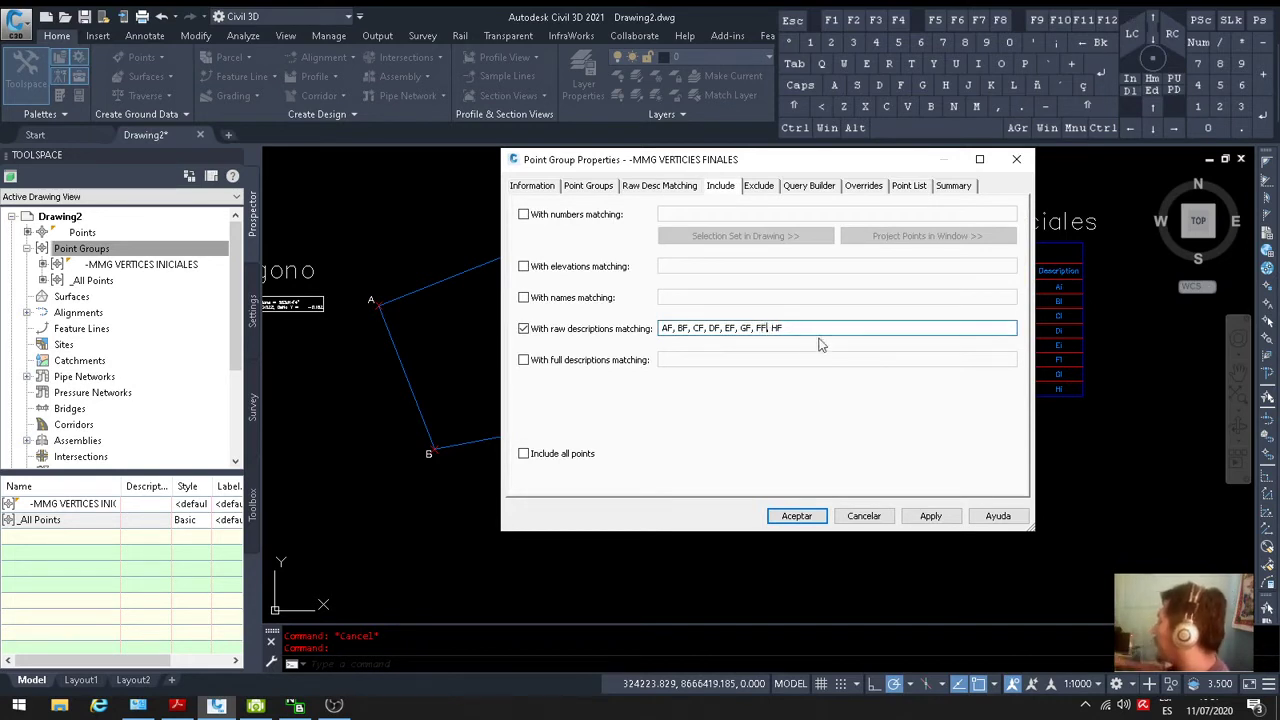
left_click(909, 186)
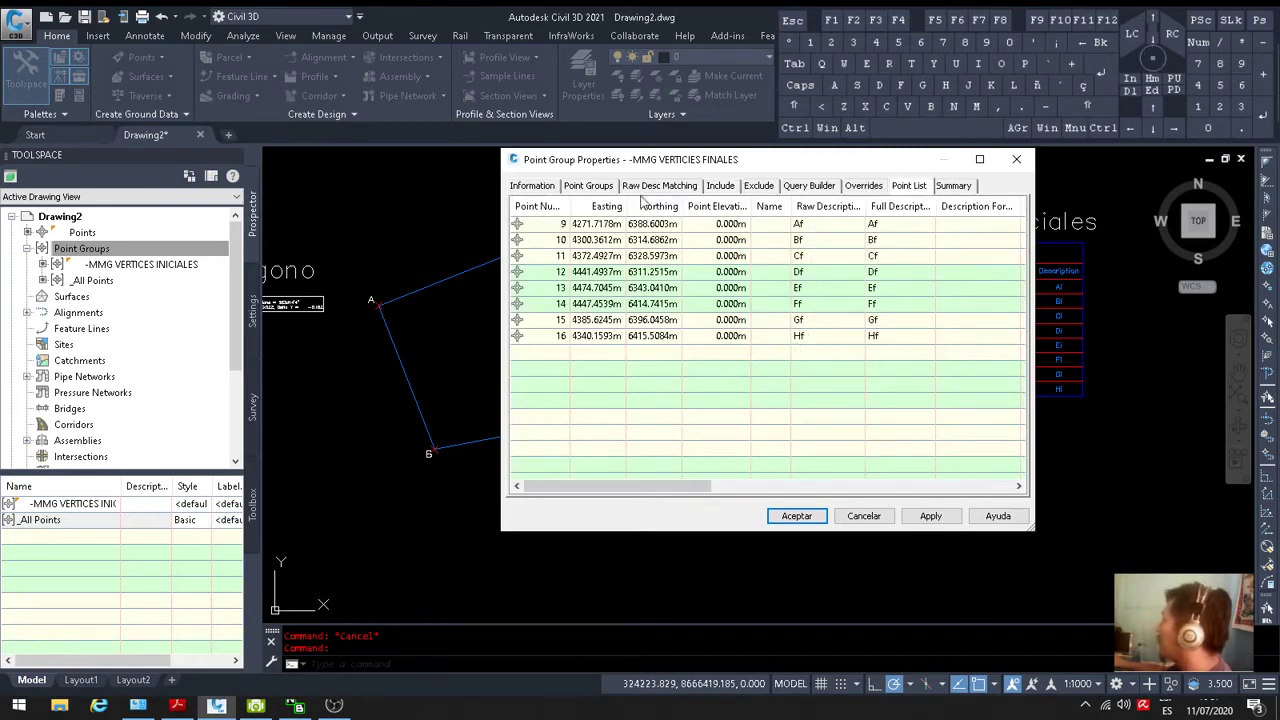
left_click(720, 186)
left_click(930, 516)
left_click(796, 516)
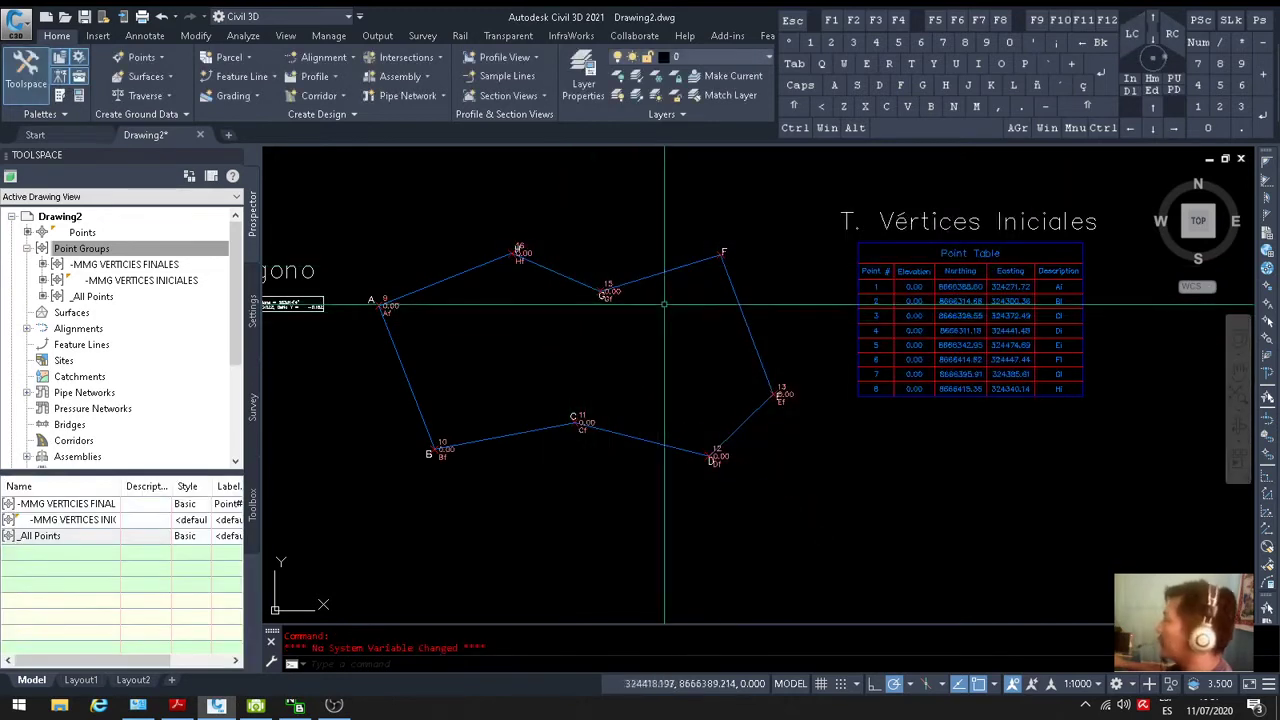
Inspect the COGO point at vertex F and regenerate the whole drawing with REGENALL (REA)
scroll(560, 310, "down", 3)
scroll(658, 272, "up", 6)
scroll(670, 265, "up", 4)
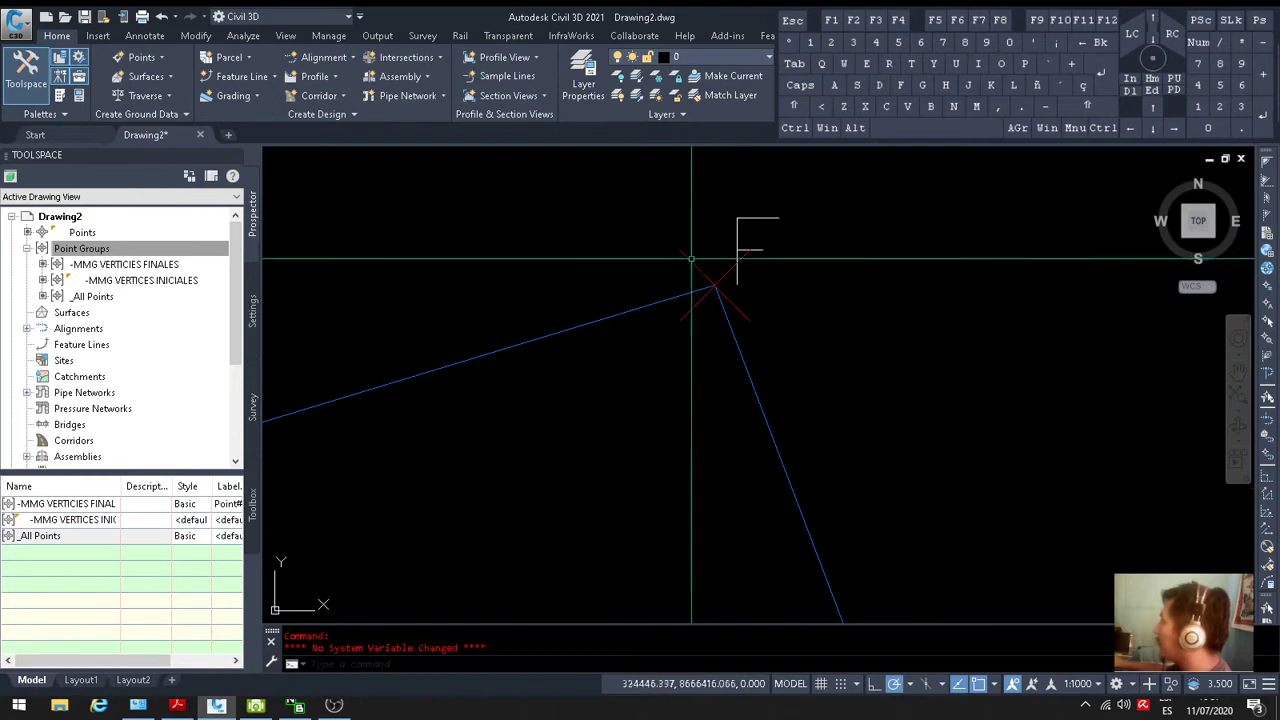
mouse_move(689, 261)
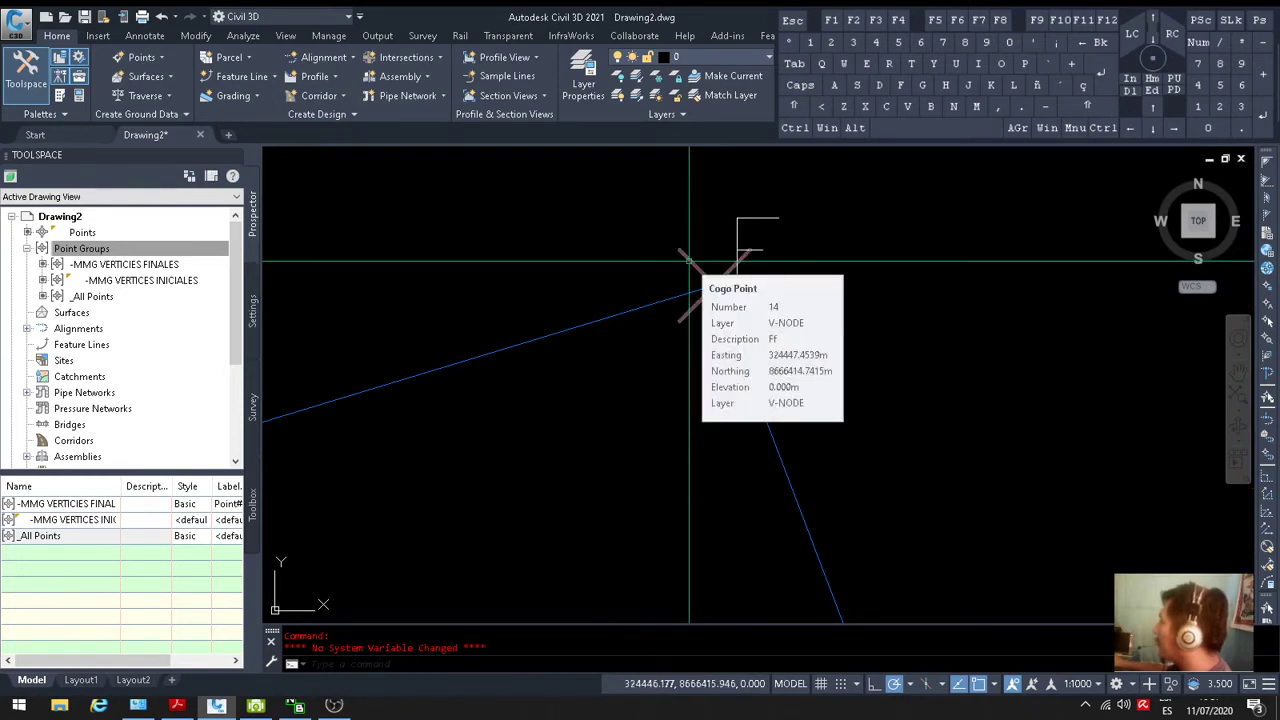
scroll(689, 261, "down", 5)
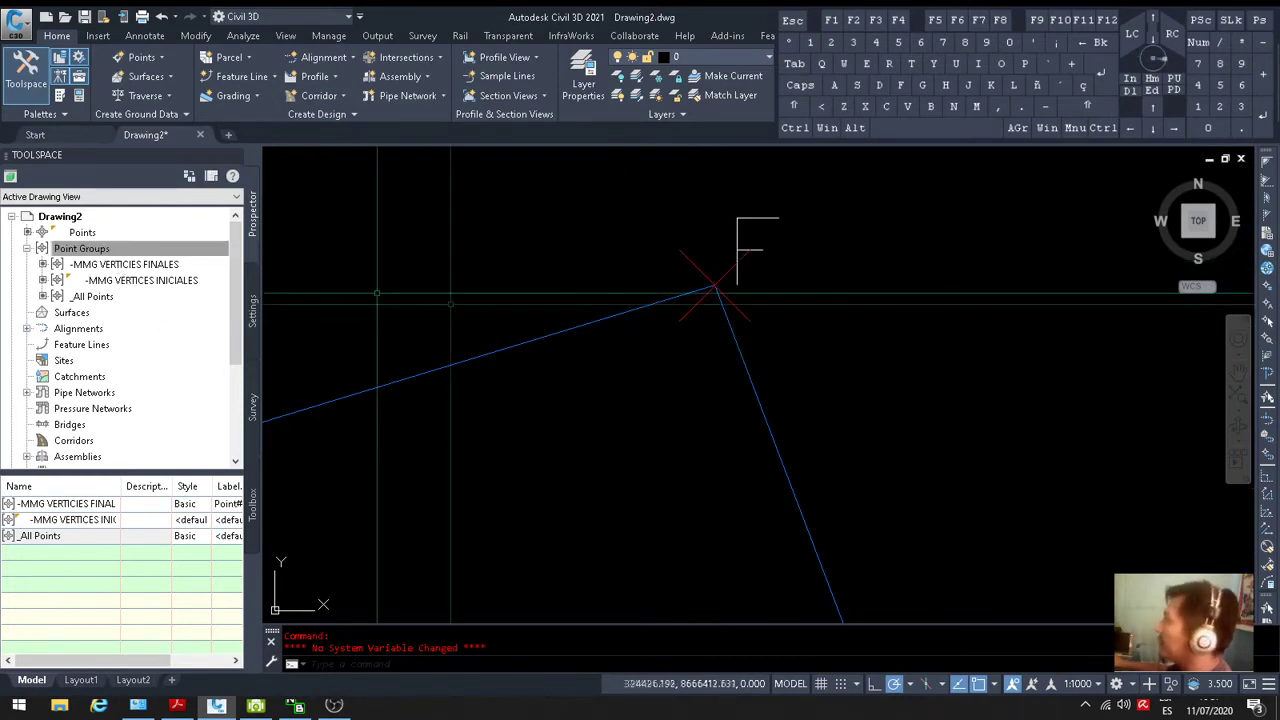
scroll(730, 363, "up", 2)
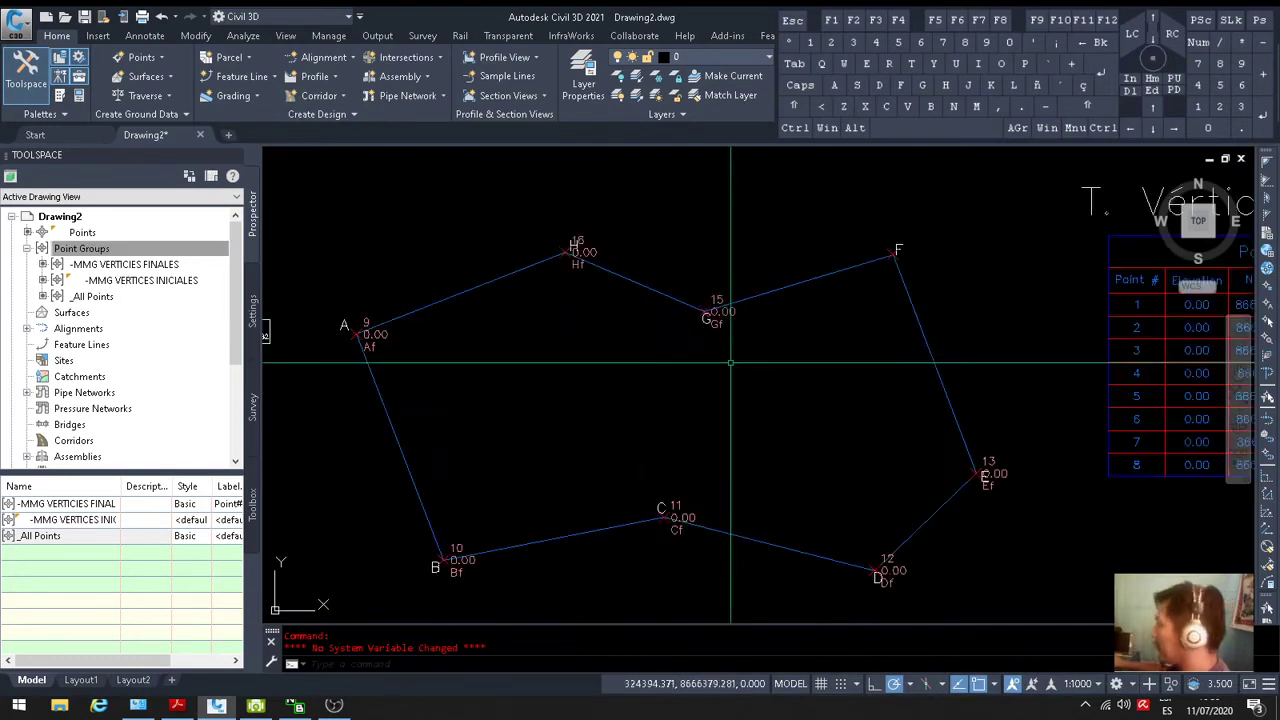
type("A")
key("space")
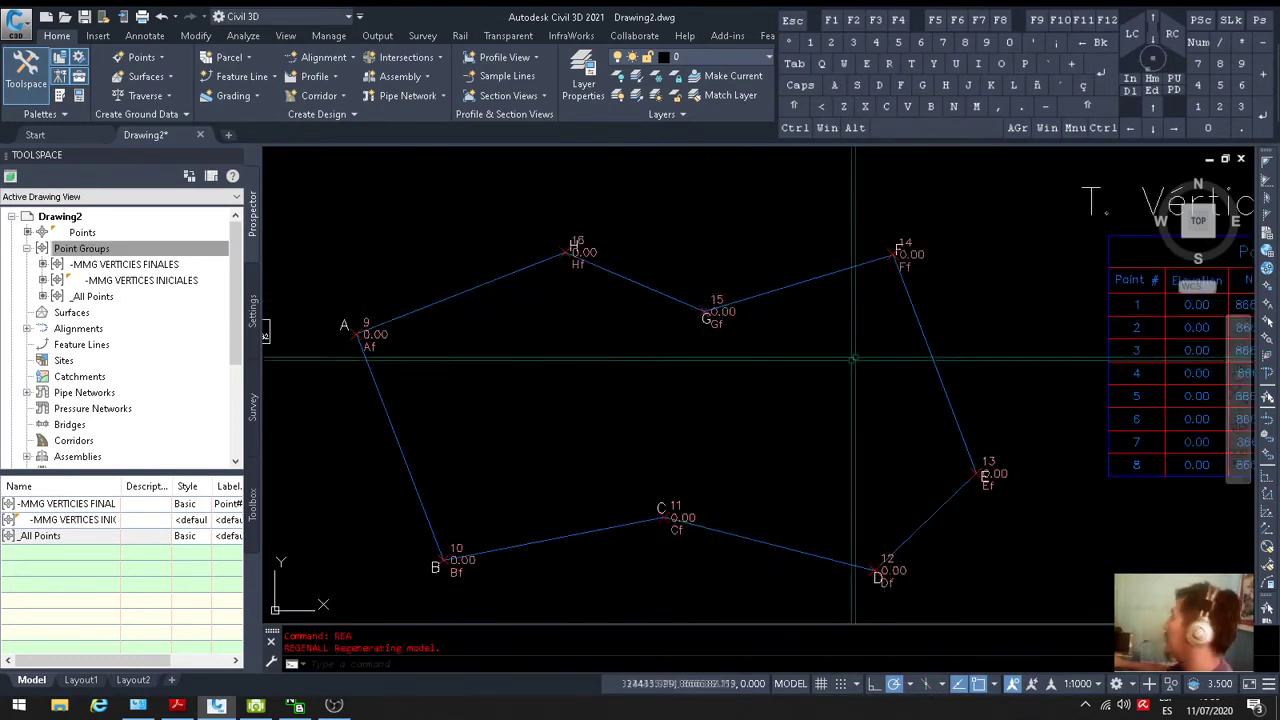
type("RE")
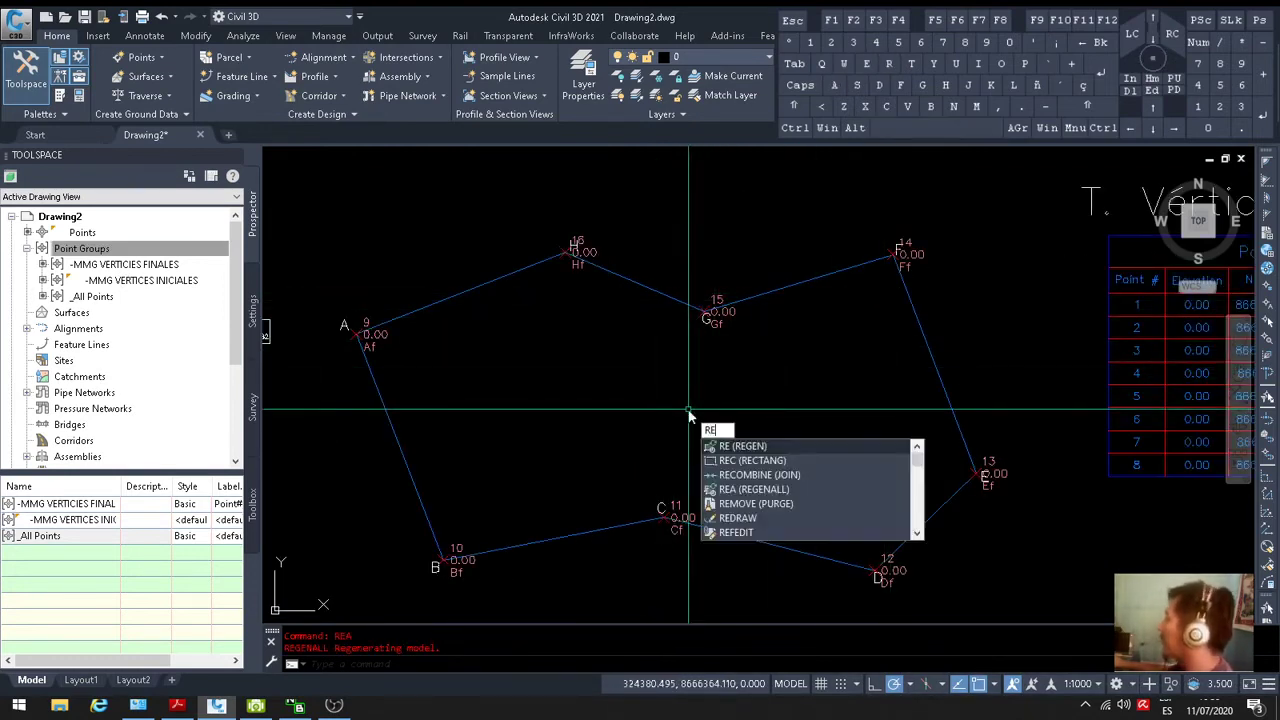
key("Escape")
key("Escape")
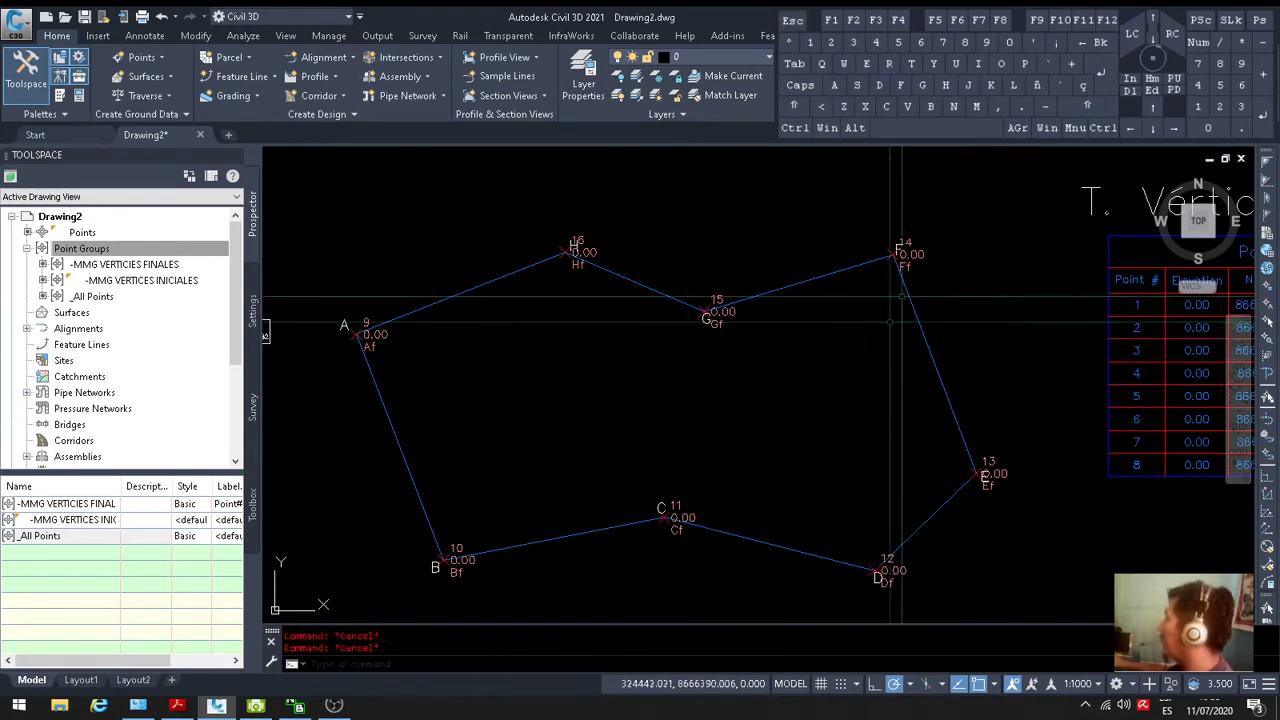
scroll(880, 262, "up", 3)
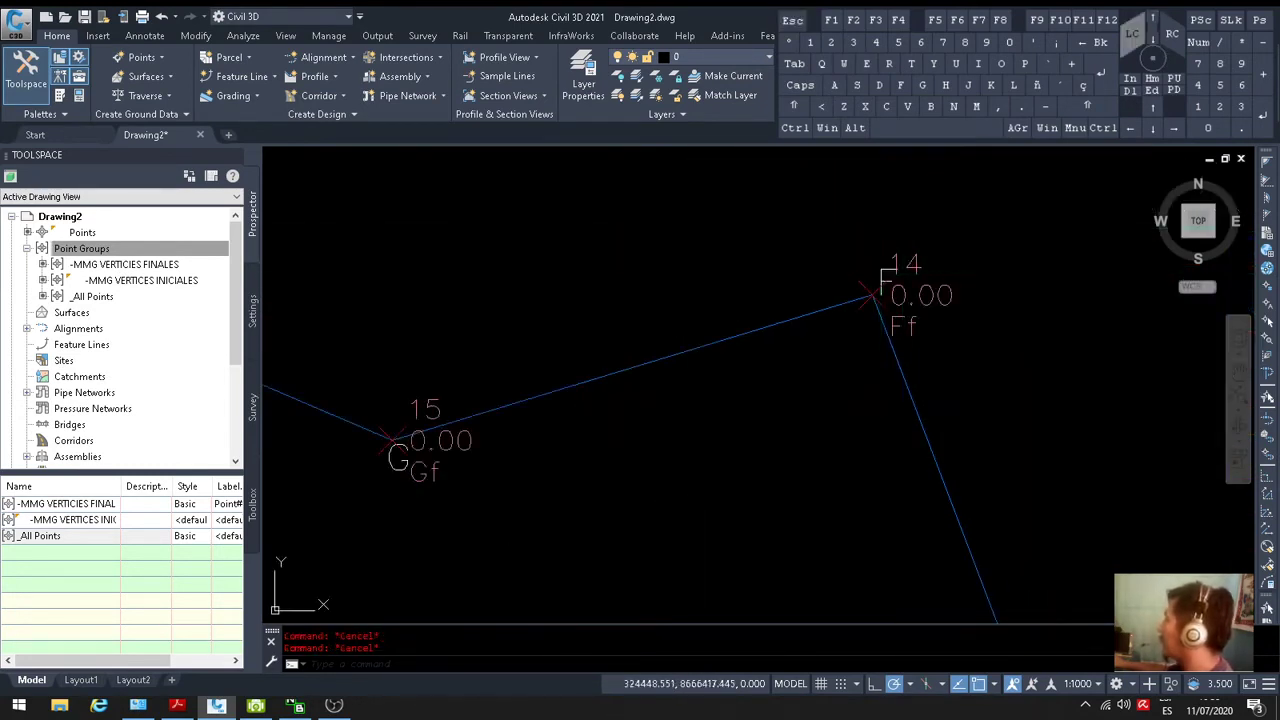
left_click(880, 294)
left_click(880, 294)
scroll(860, 280, "down", 5)
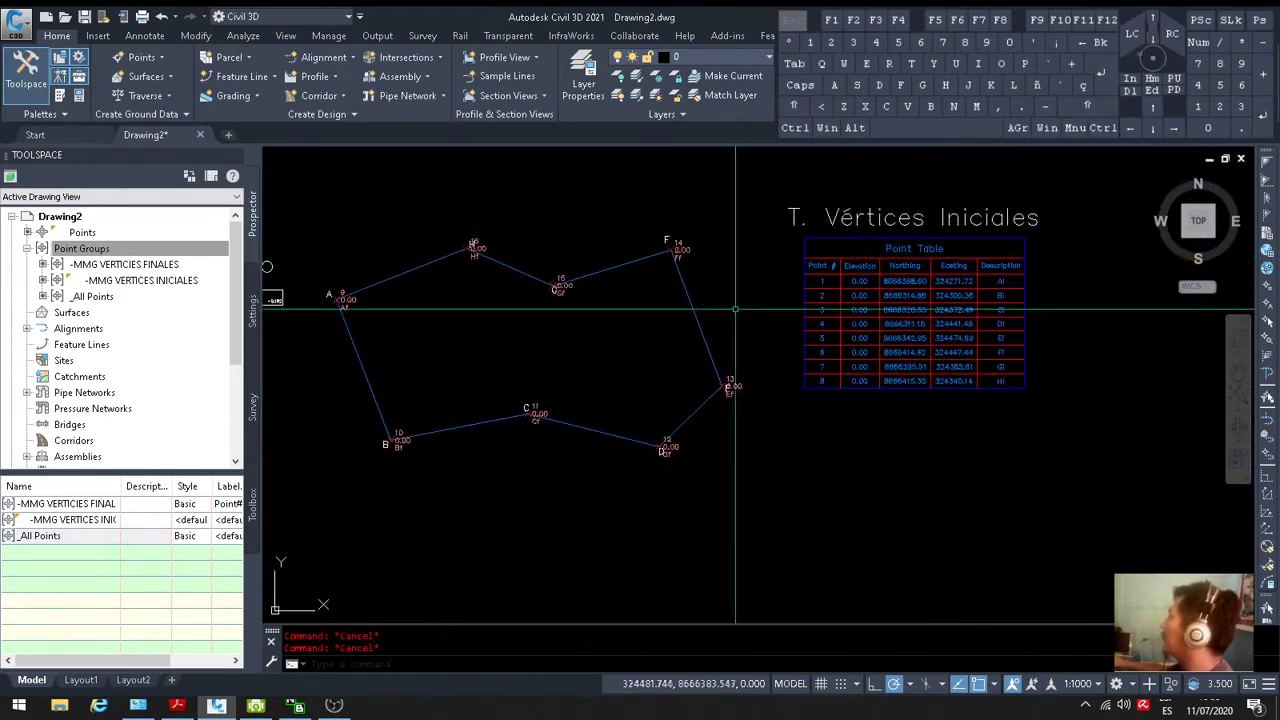
Create a point table in PNEZD format for the point group -MMG VERTICIES FINALES
left_click(145, 36)
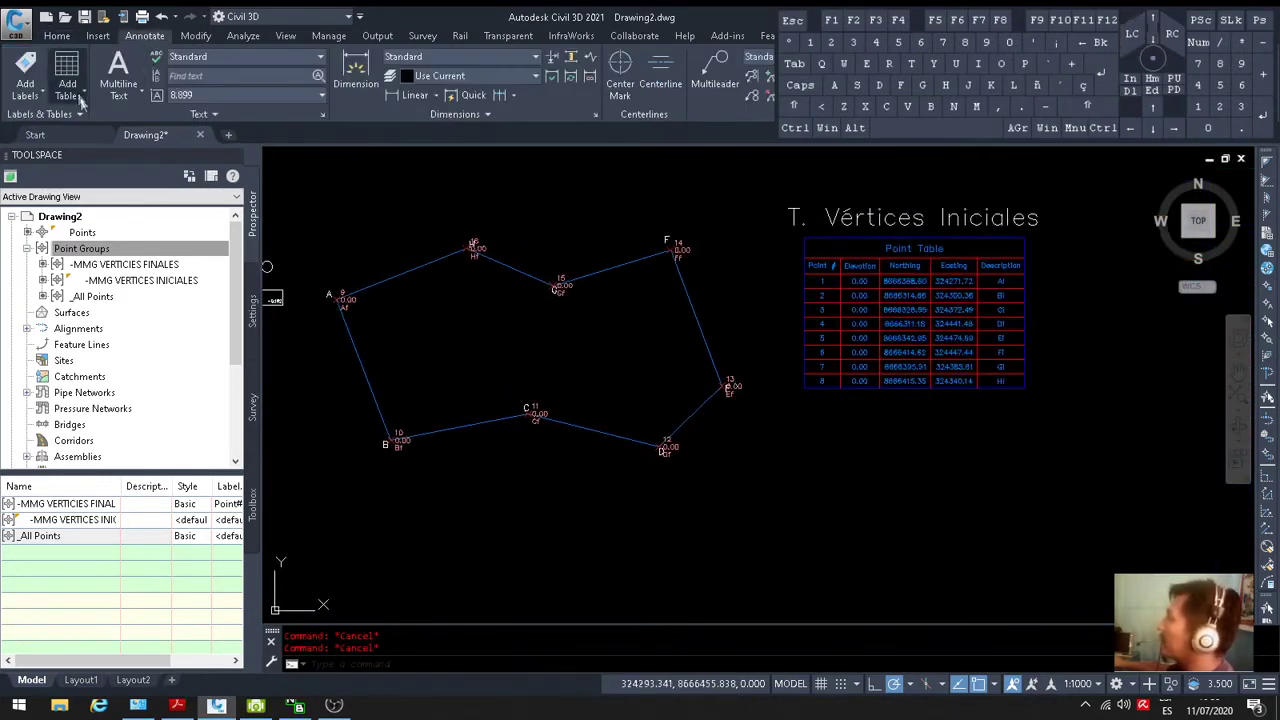
left_click(85, 95)
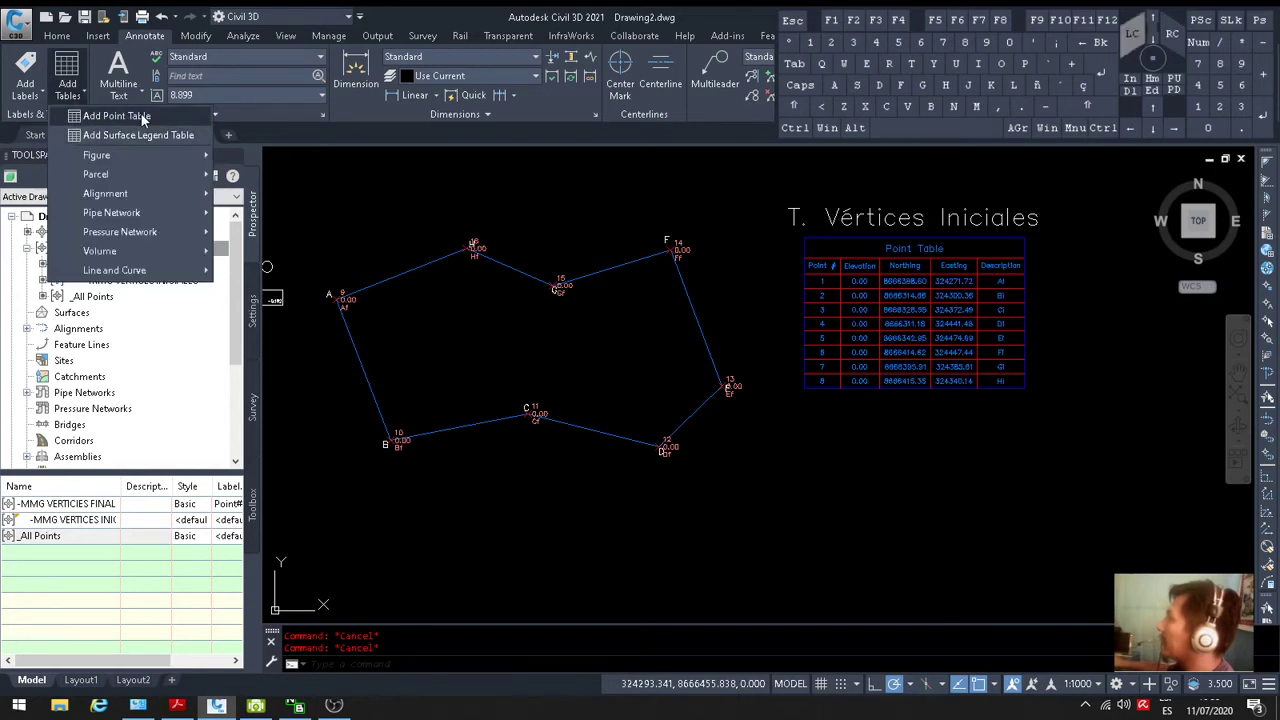
left_click(115, 116)
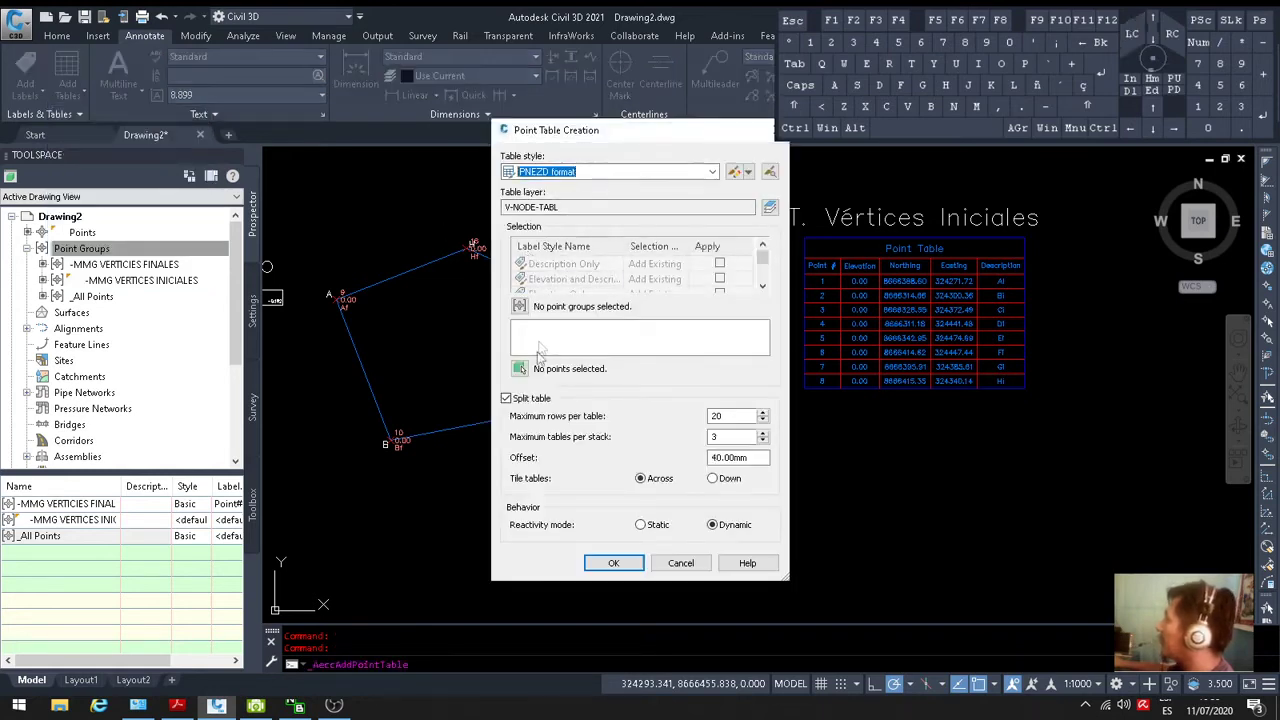
left_click(519, 306)
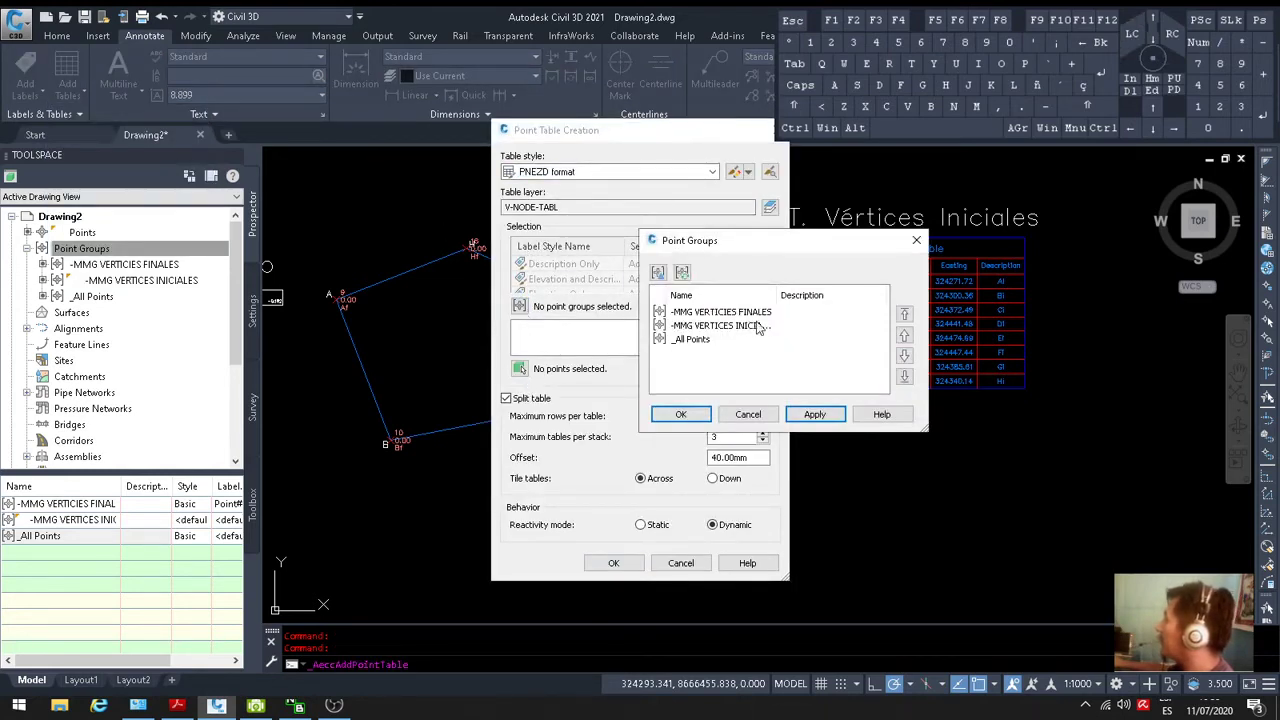
left_click(735, 326)
left_click(745, 312)
left_click(688, 417)
left_click(613, 563)
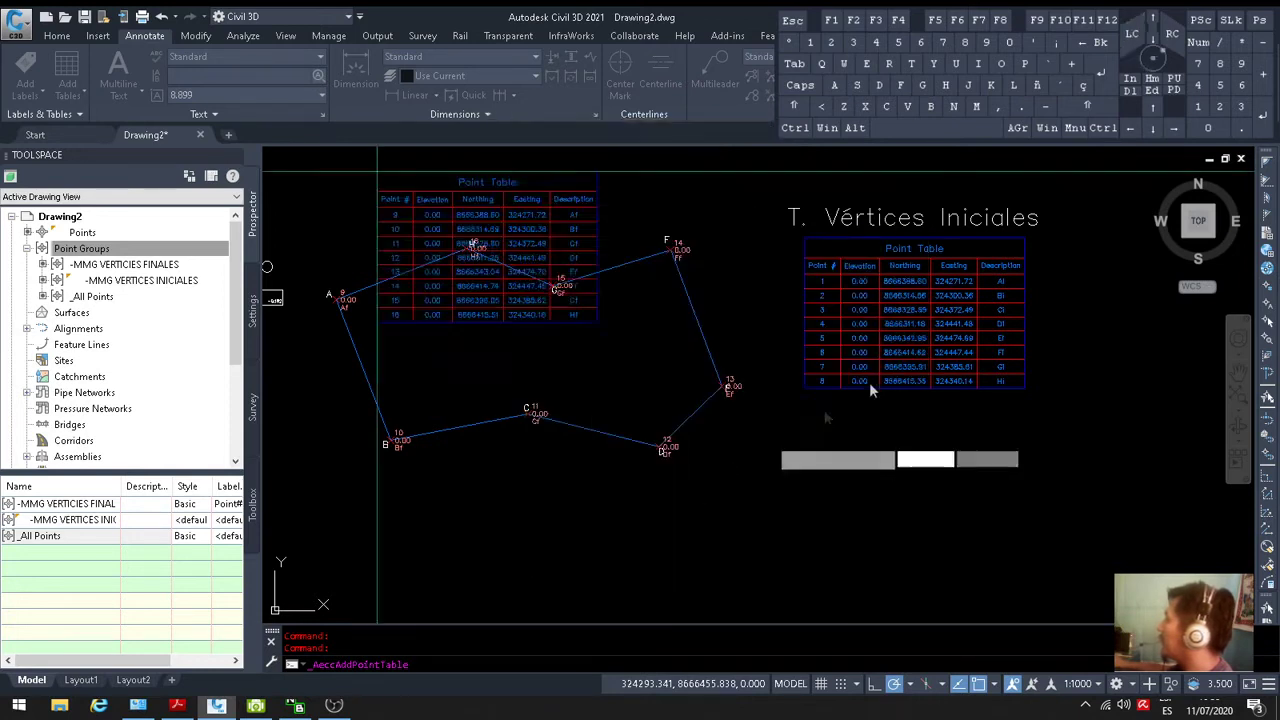
Place the new point table just to the right of the initial vertices table and compare the coordinates of both tables
middle_click_drag(785, 363, 556, 352)
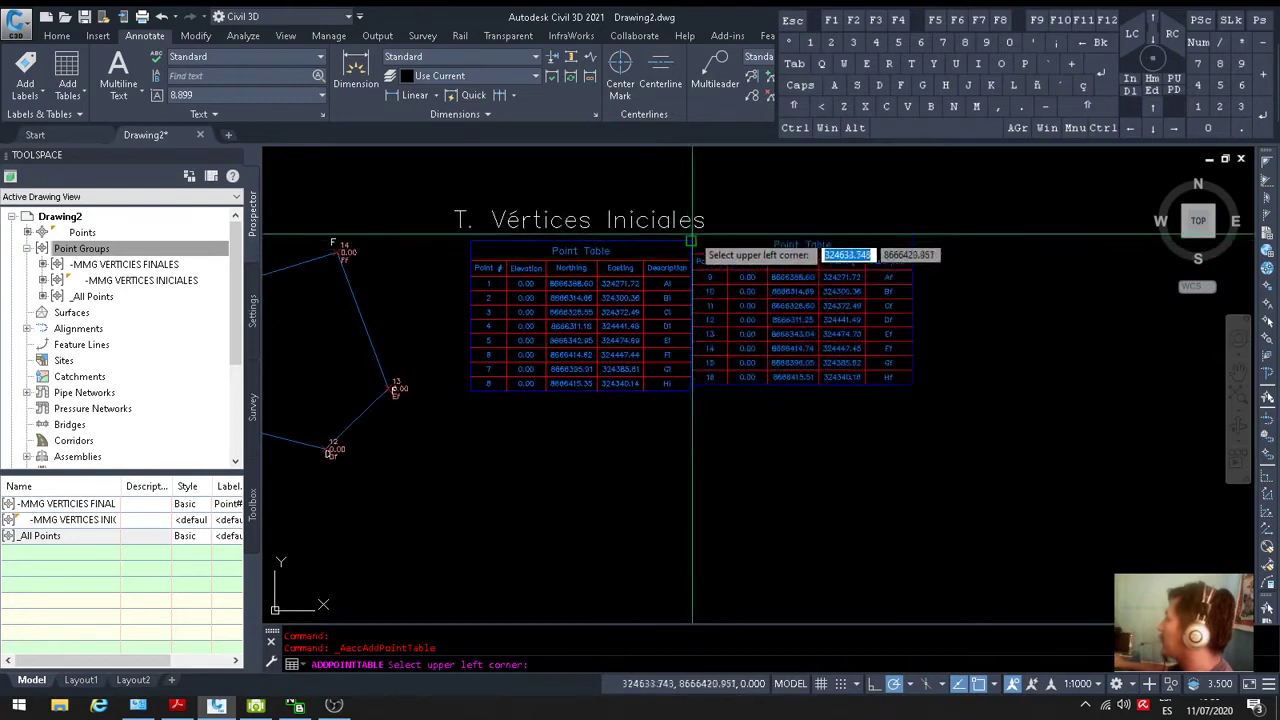
left_click(730, 242)
key("Escape")
key("Escape")
scroll(752, 320, "up", 4)
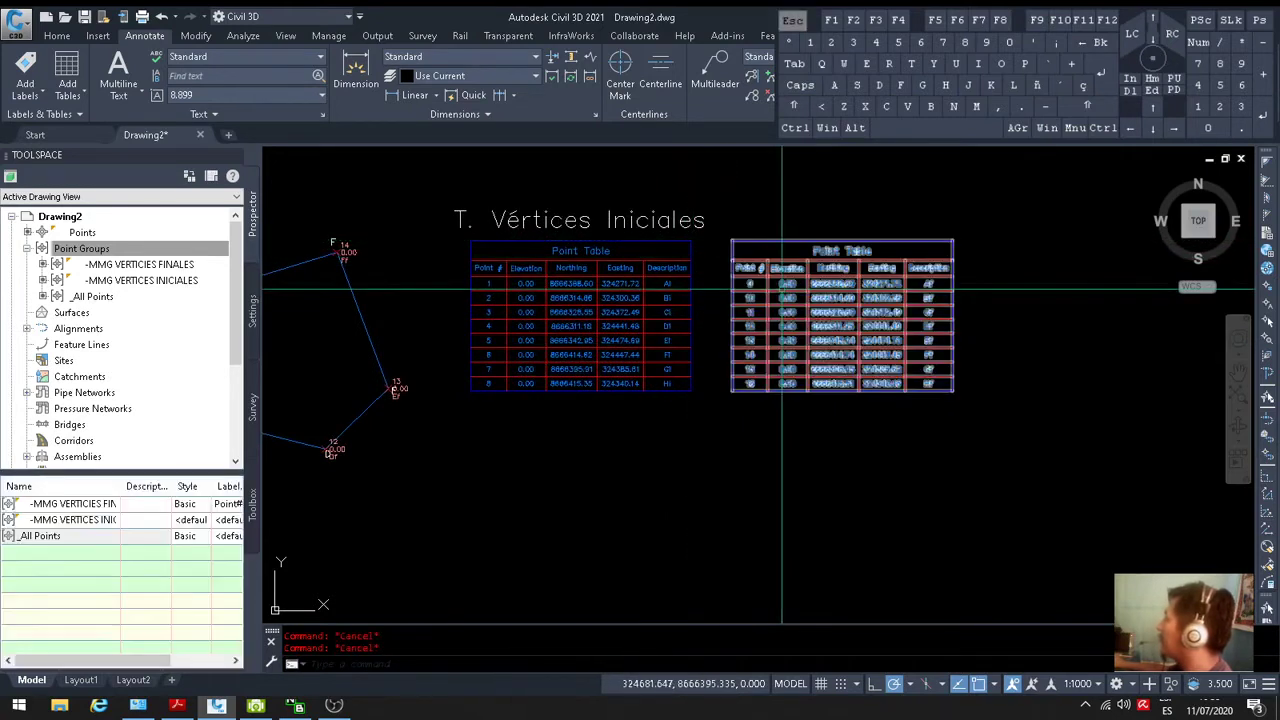
scroll(758, 338, "down", 3)
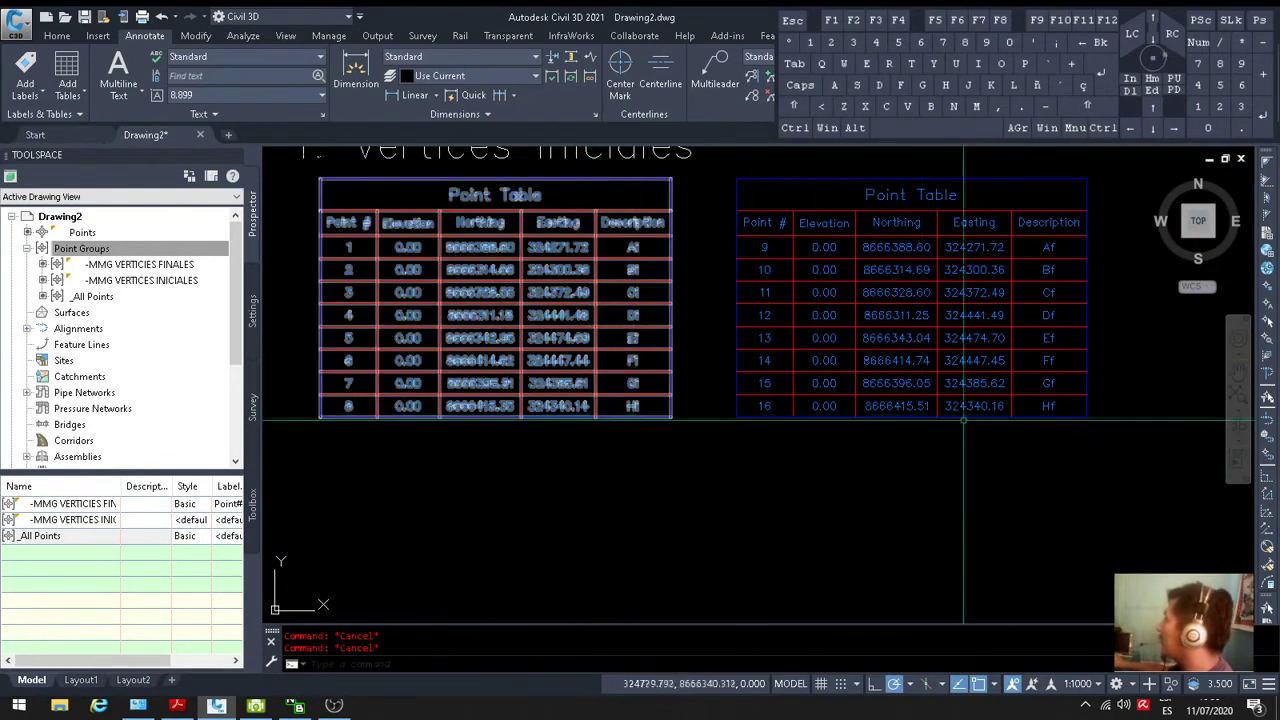
scroll(745, 470, "down", 2)
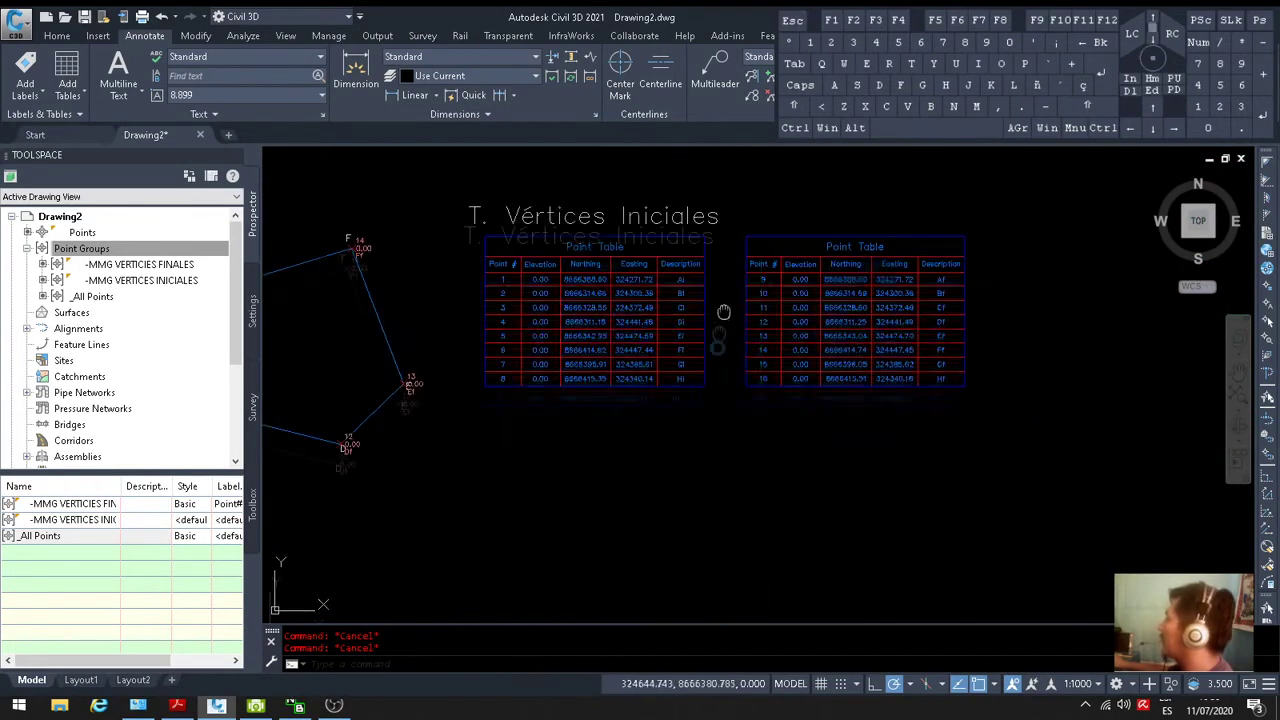
Copy the title T. Vértices Iniciales horizontally to a spot above the final vertices table
left_click(610, 266)
type("co")
key("Return")
left_click(625, 237)
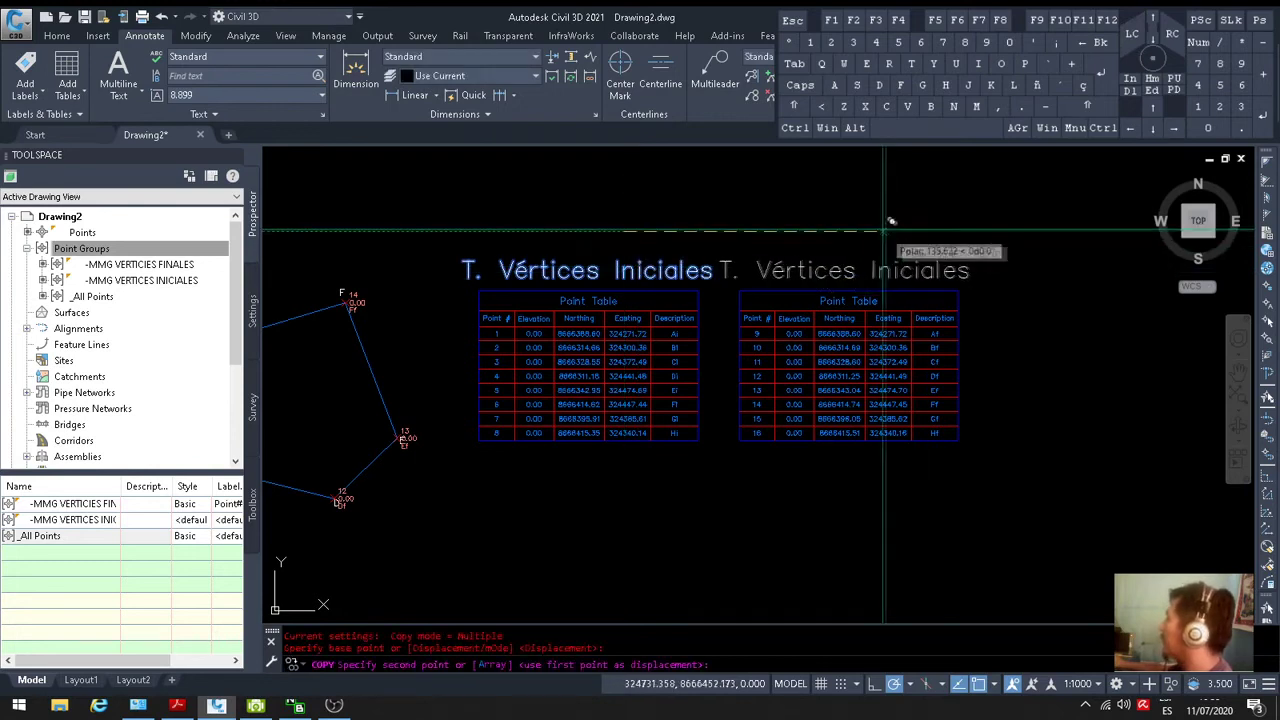
left_click(892, 237)
key("Escape")
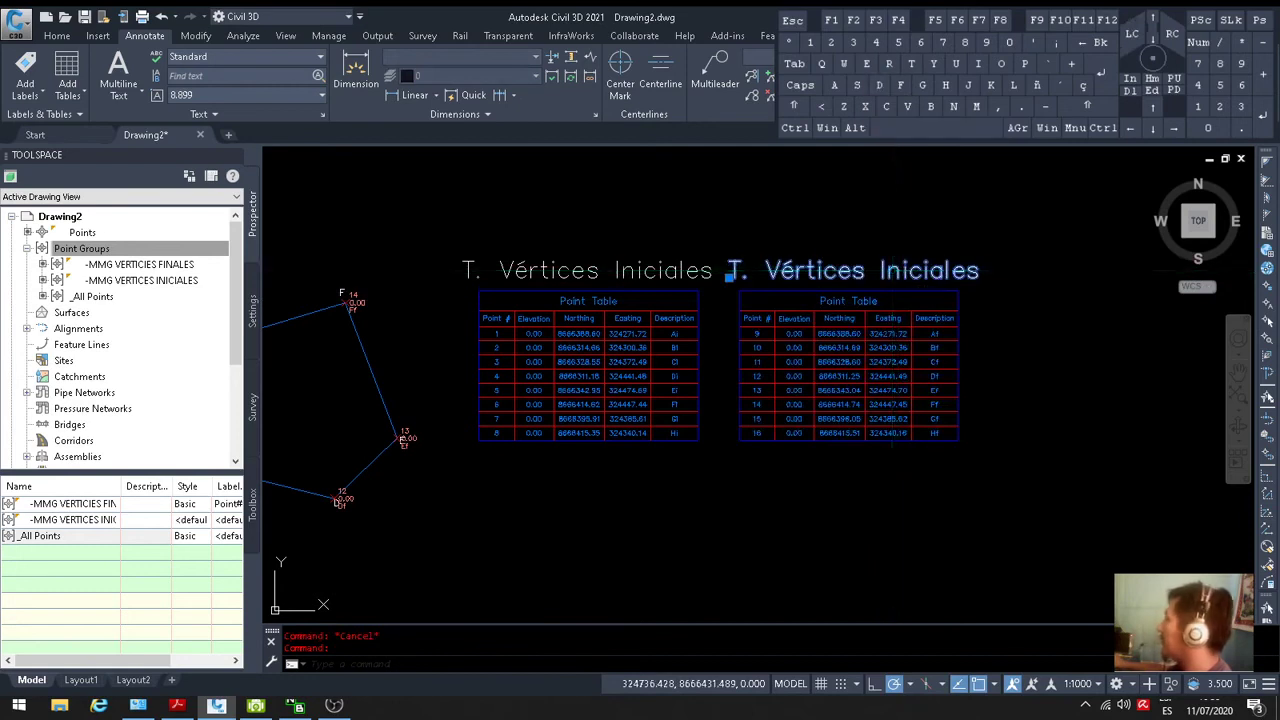
Change the copied title above the second table to T. Vértices Finales
double_click(893, 276)
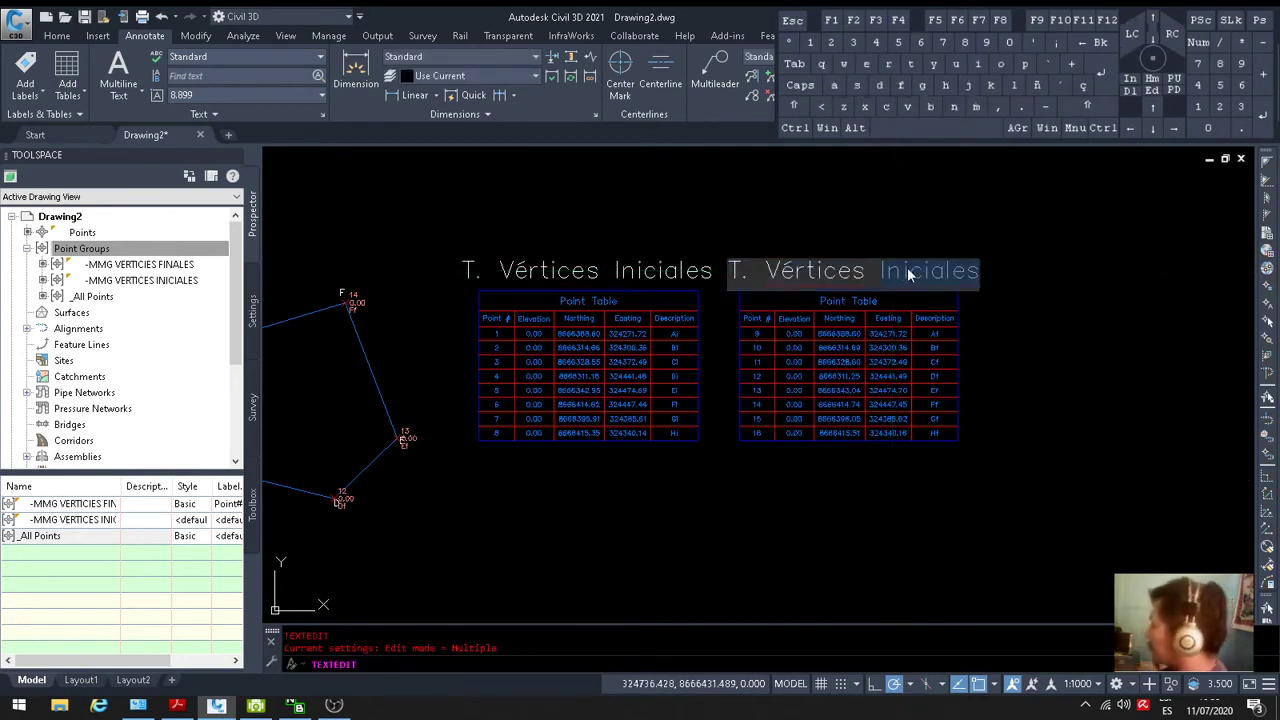
type("FINALES")
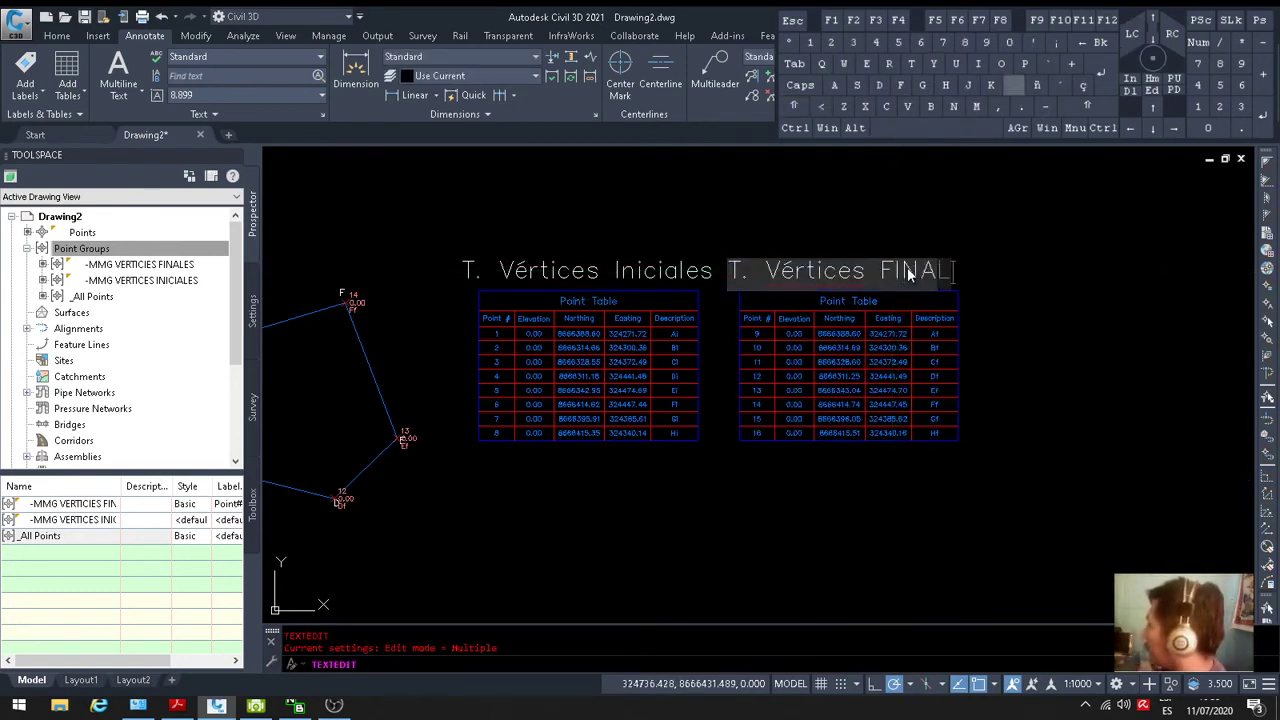
key("BackSpace")
key("BackSpace")
key("BackSpace")
key("BackSpace")
key("BackSpace")
key("BackSpace")
type("inale")
left_click(1080, 388)
key("Escape")
key("Escape")
Review the final coordinates table and parcel division requirements in PRACTICA 01.pdf in Adobe Acrobat Reader, and return to Civil 3D
scroll(935, 370, "down", 6)
key("alt+Tab")
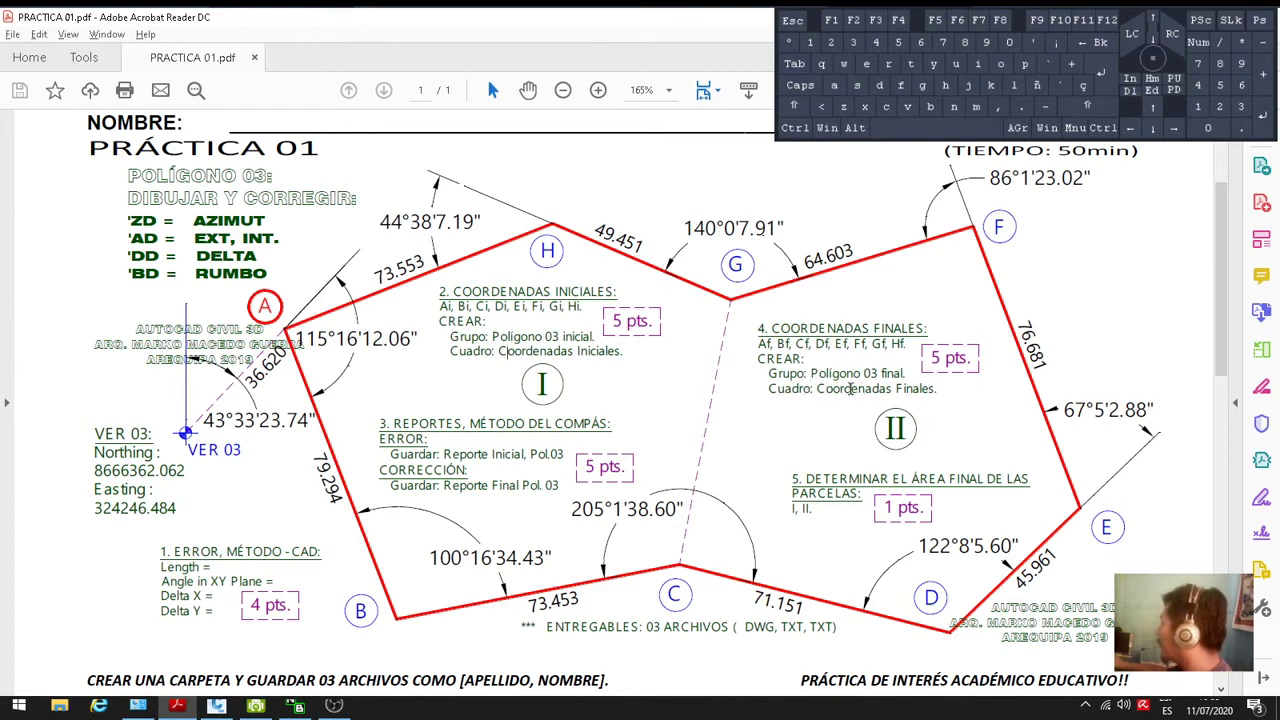
left_click_drag(817, 389, 918, 397)
left_click(845, 493)
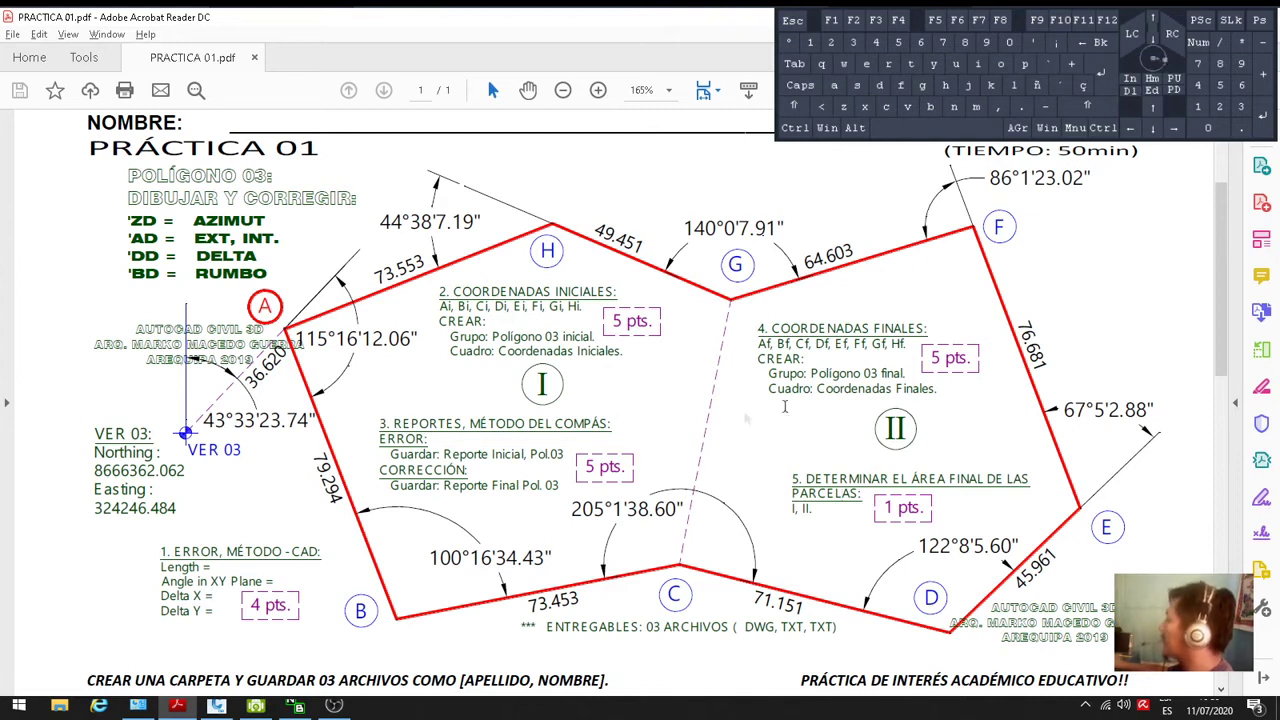
key("alt+Tab")
key("alt+Tab")
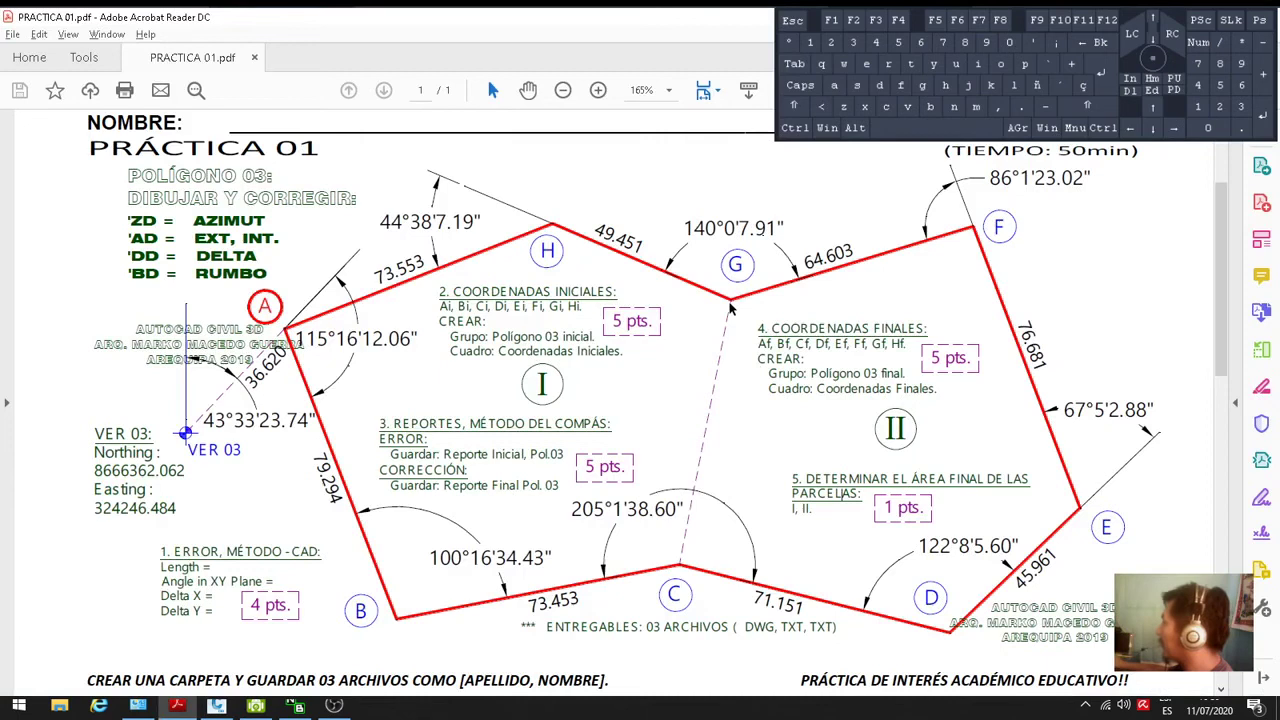
key("alt+Tab")
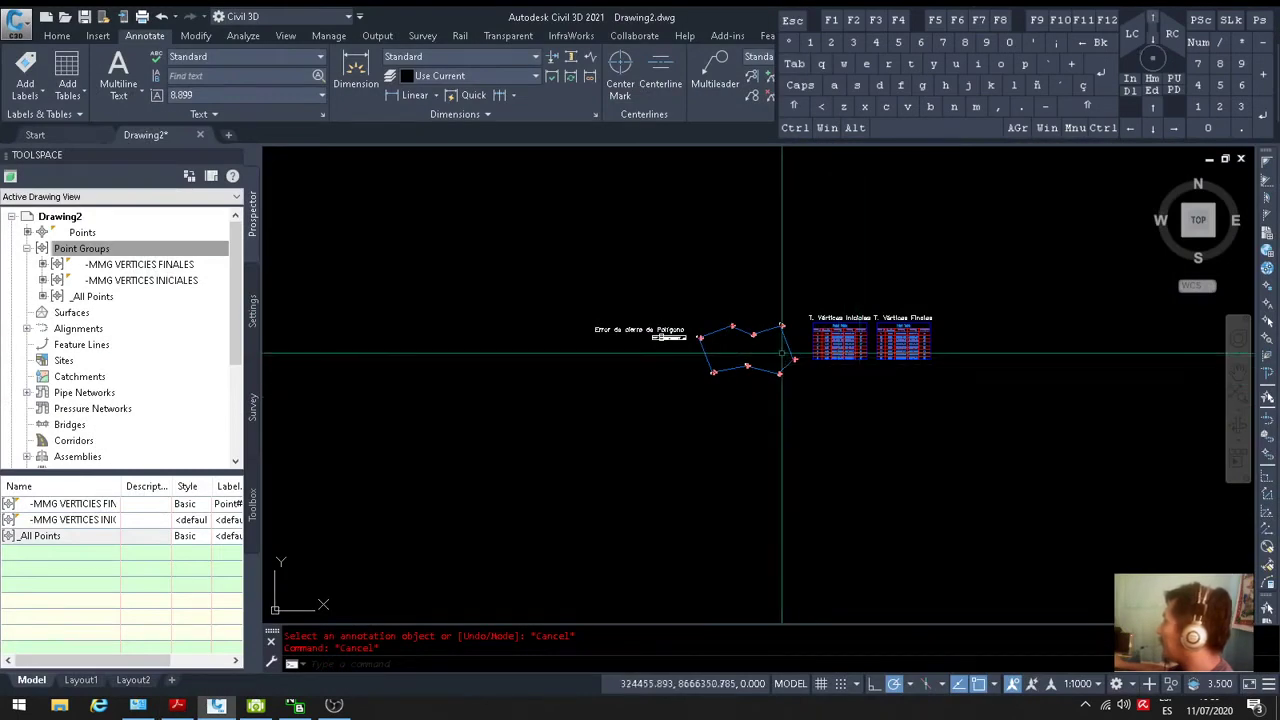
Draw a dividing line from vertex C to vertex G of the final polygon
scroll(741, 330, "up", 4)
scroll(741, 330, "up", 5)
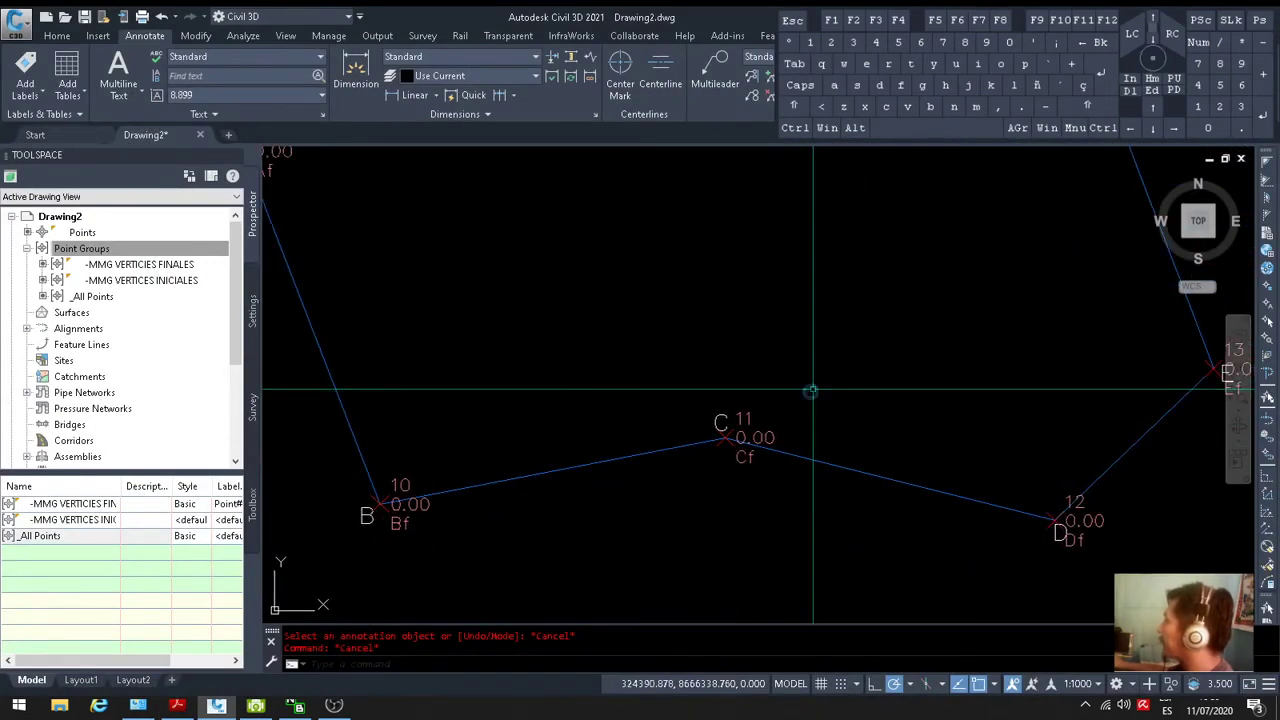
left_click(707, 441)
left_click(710, 441)
key("Escape")
mouse_move(771, 346)
middle_mouse_down()
mouse_move(735, 444)
mouse_move(765, 367)
middle_mouse_up()
type("l")
key("space")
left_click(712, 478)
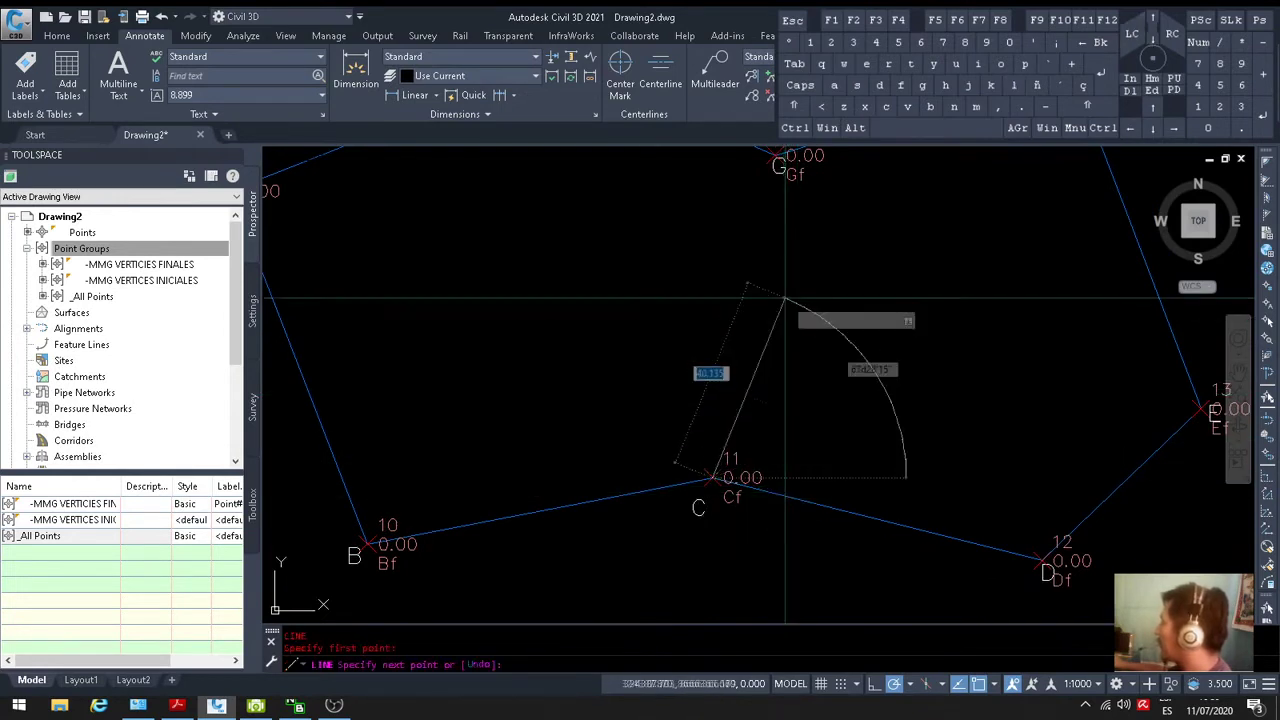
middle_click_drag(785, 300, 742, 446)
left_click(736, 301)
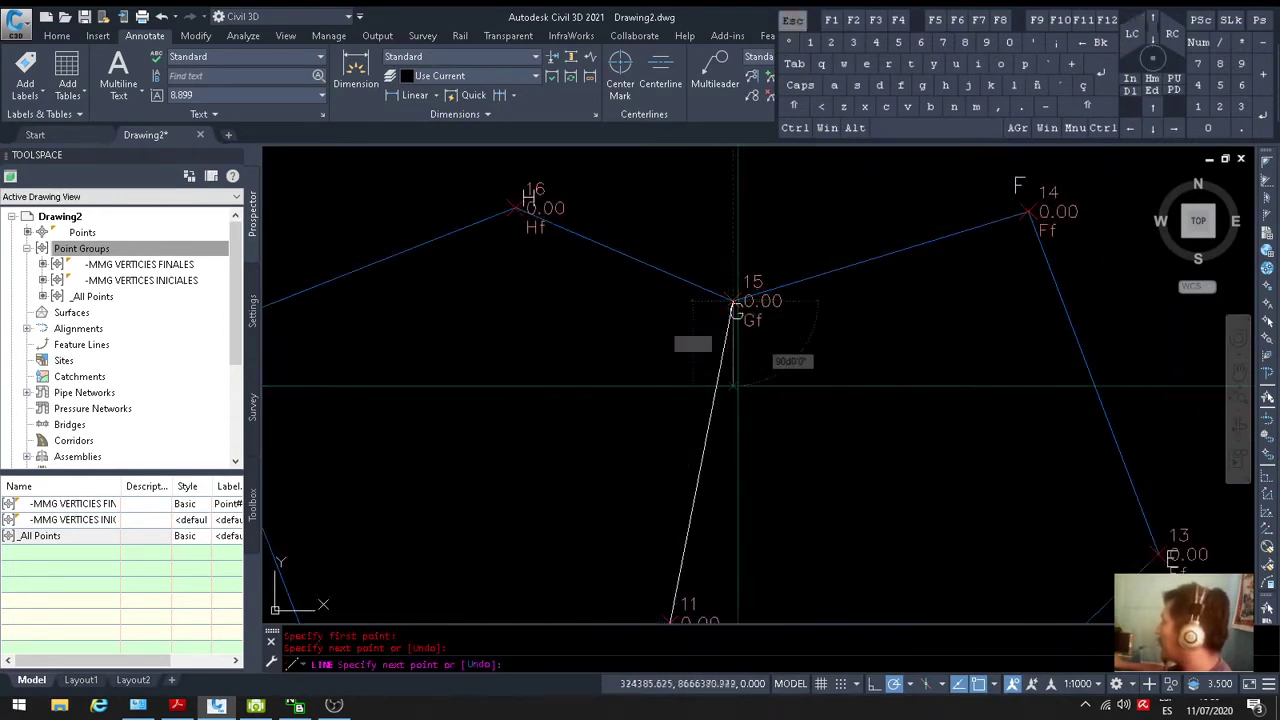
key("Escape")
key("Escape")
Match the properties of the final polygon's edge F-E onto the dividing line C-G
scroll(736, 312, "down", 3)
type("ma")
key("space")
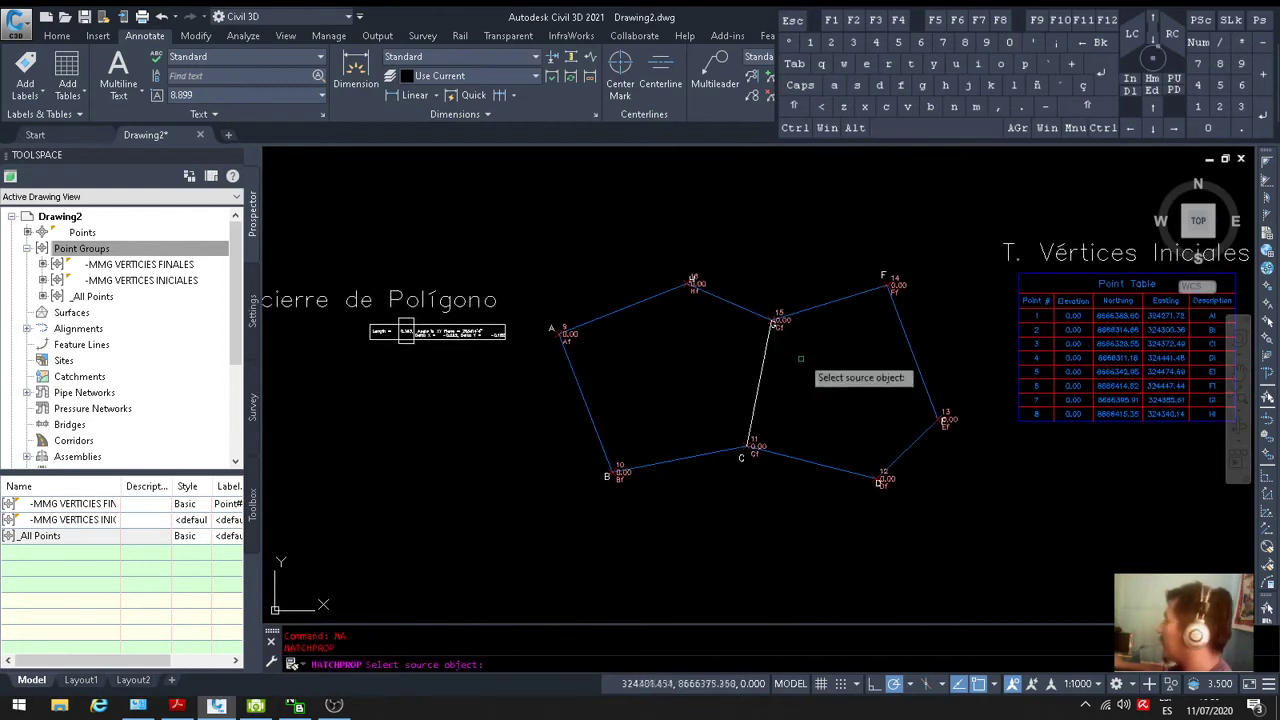
left_click(922, 365)
left_click(788, 362)
left_click(702, 380)
key("Escape")
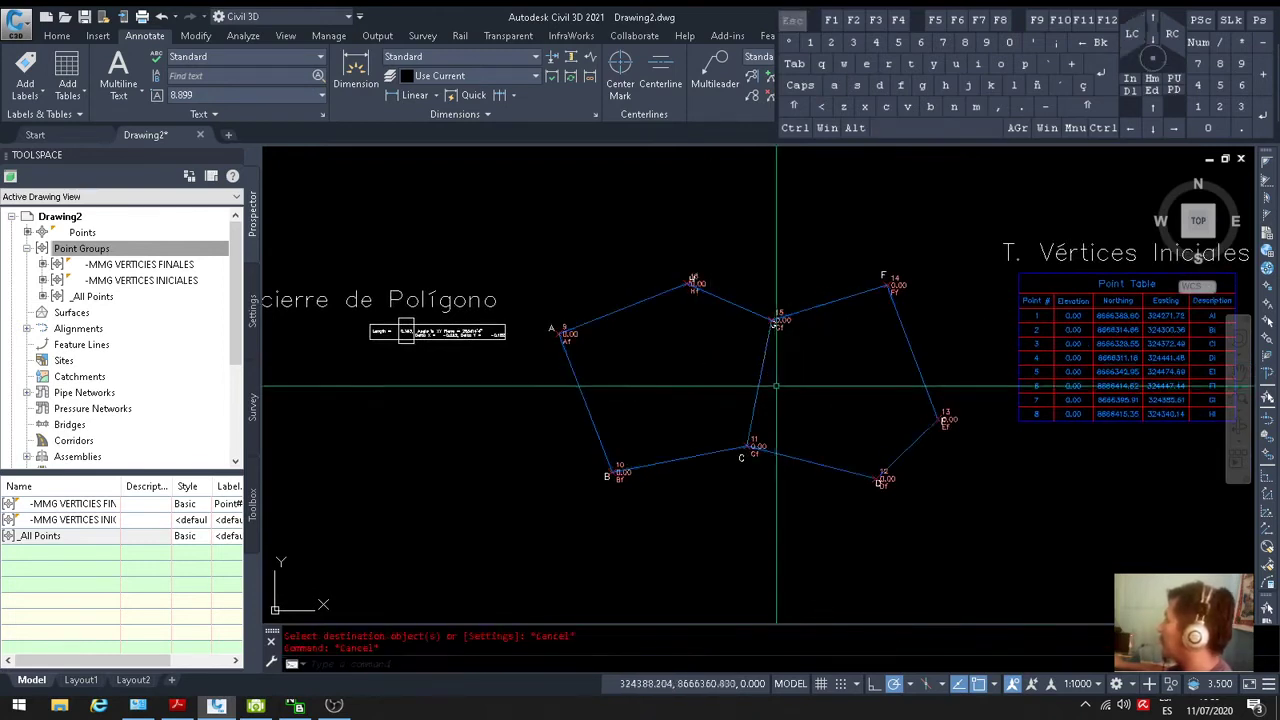
Set the linetype of the dividing line C-G to DASHED2 in its properties
left_click(770, 385)
scroll(776, 380, "up", 4)
type("mo")
key("Return")
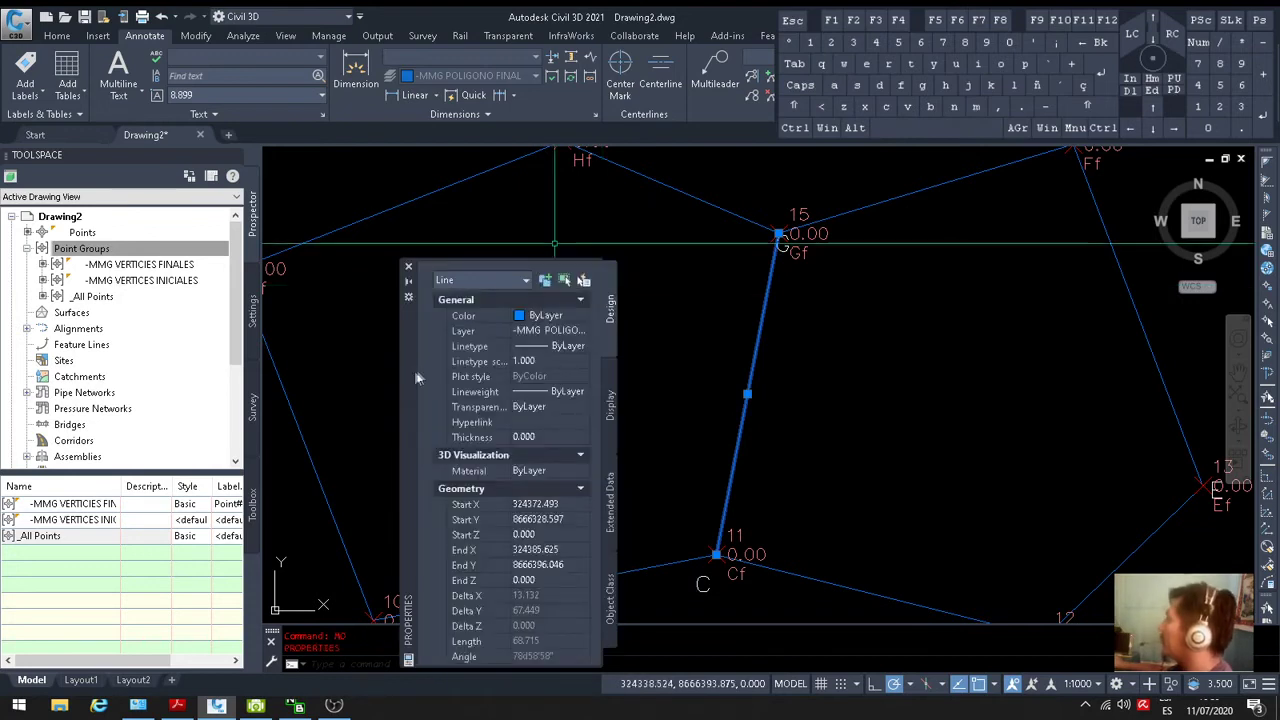
left_click_drag(375, 287, 296, 238)
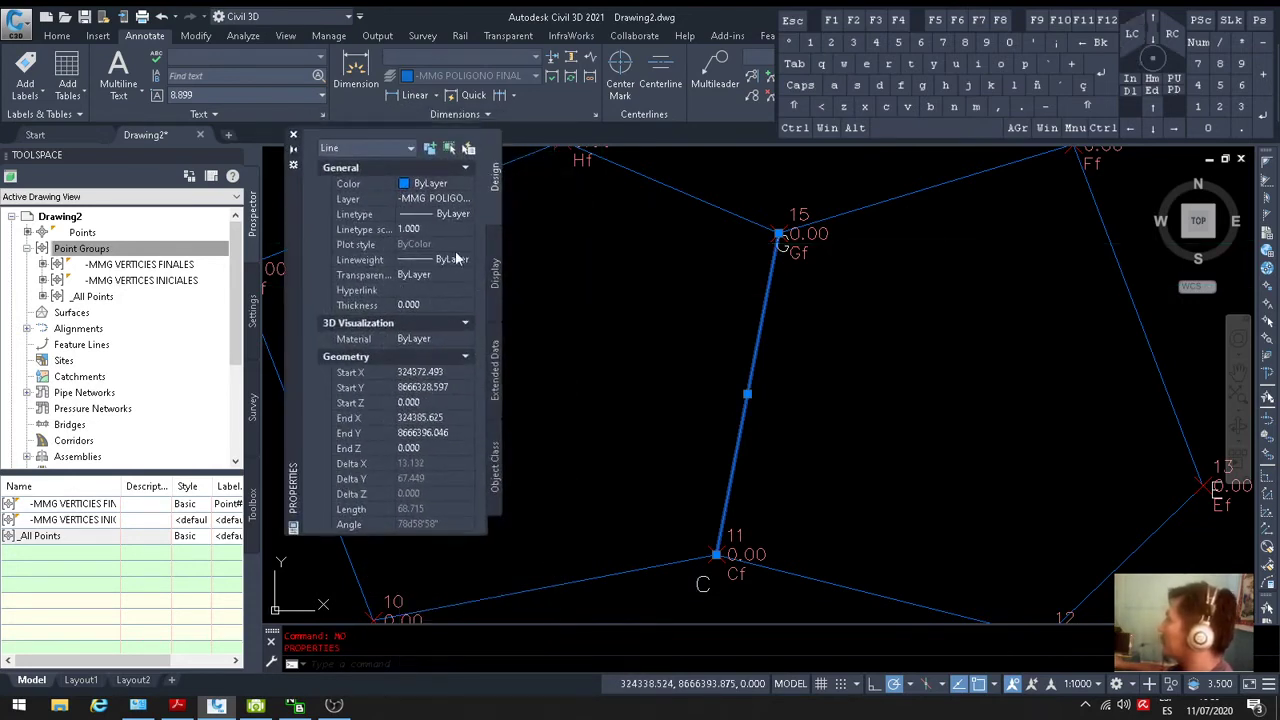
left_click(455, 216)
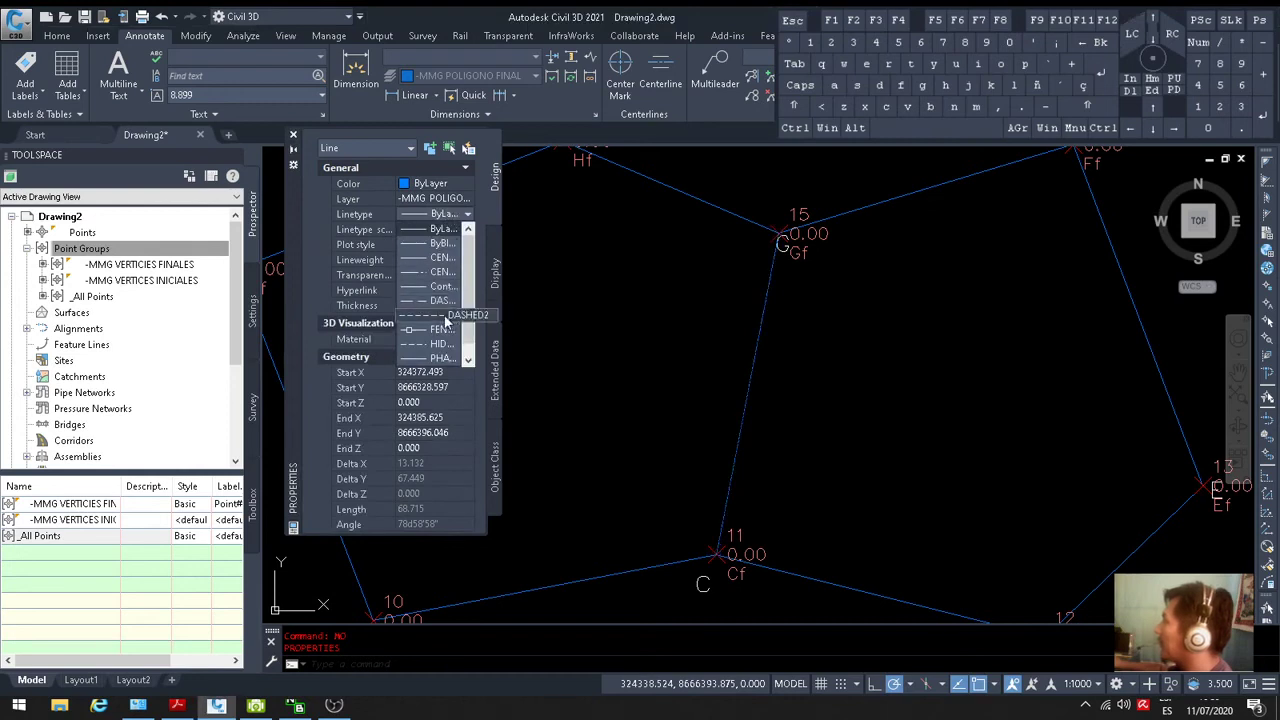
left_click(425, 315)
left_click(619, 340)
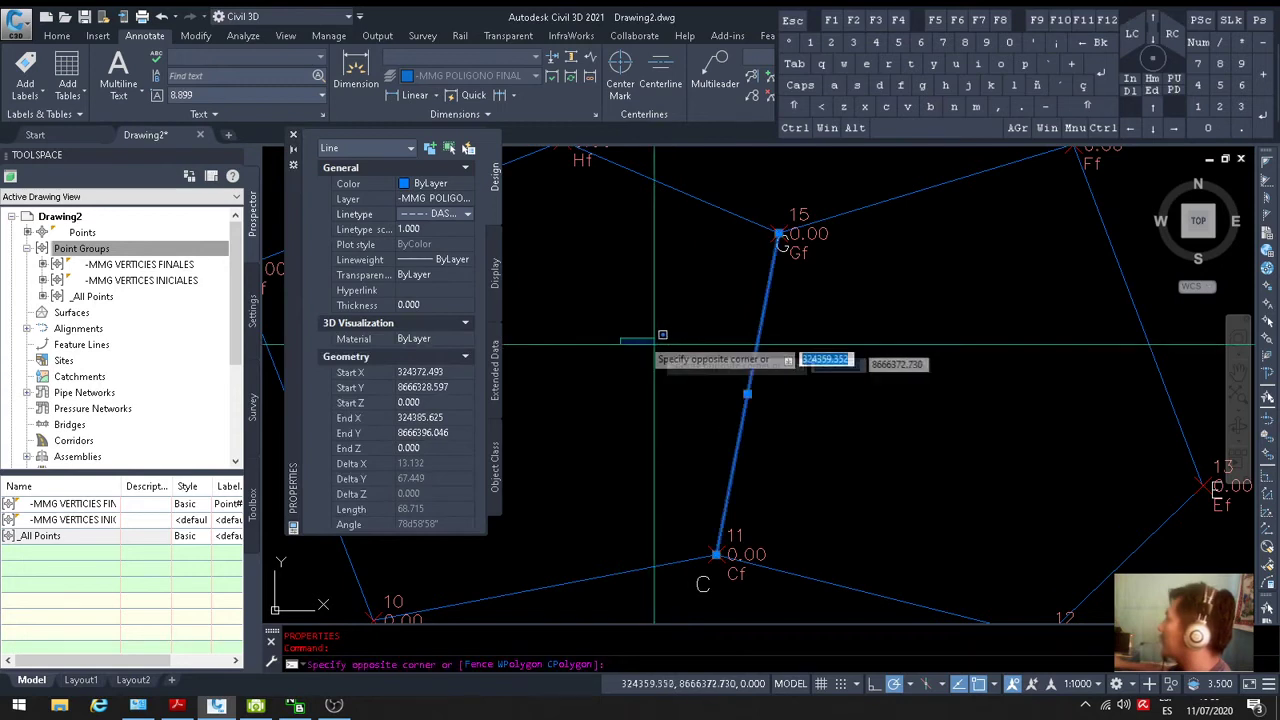
Set the dividing line's linetype scale to 10, deselect it and close the Properties palette
left_click(411, 230)
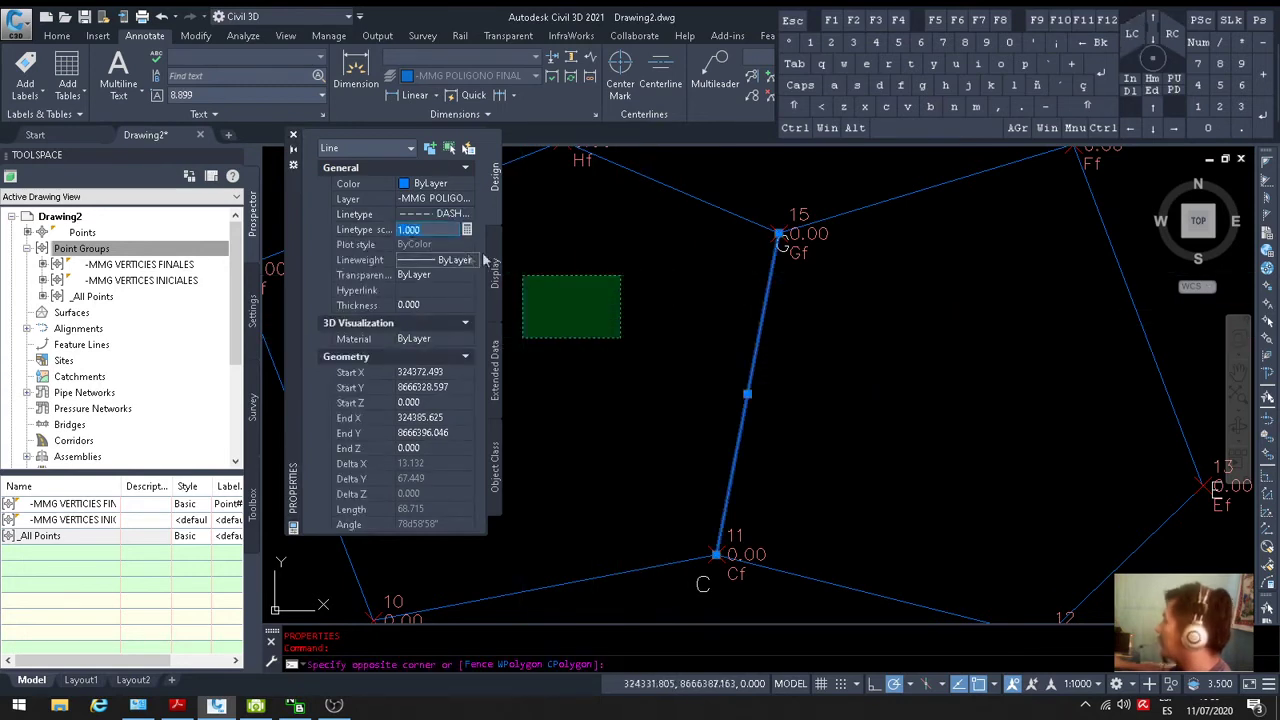
type("10")
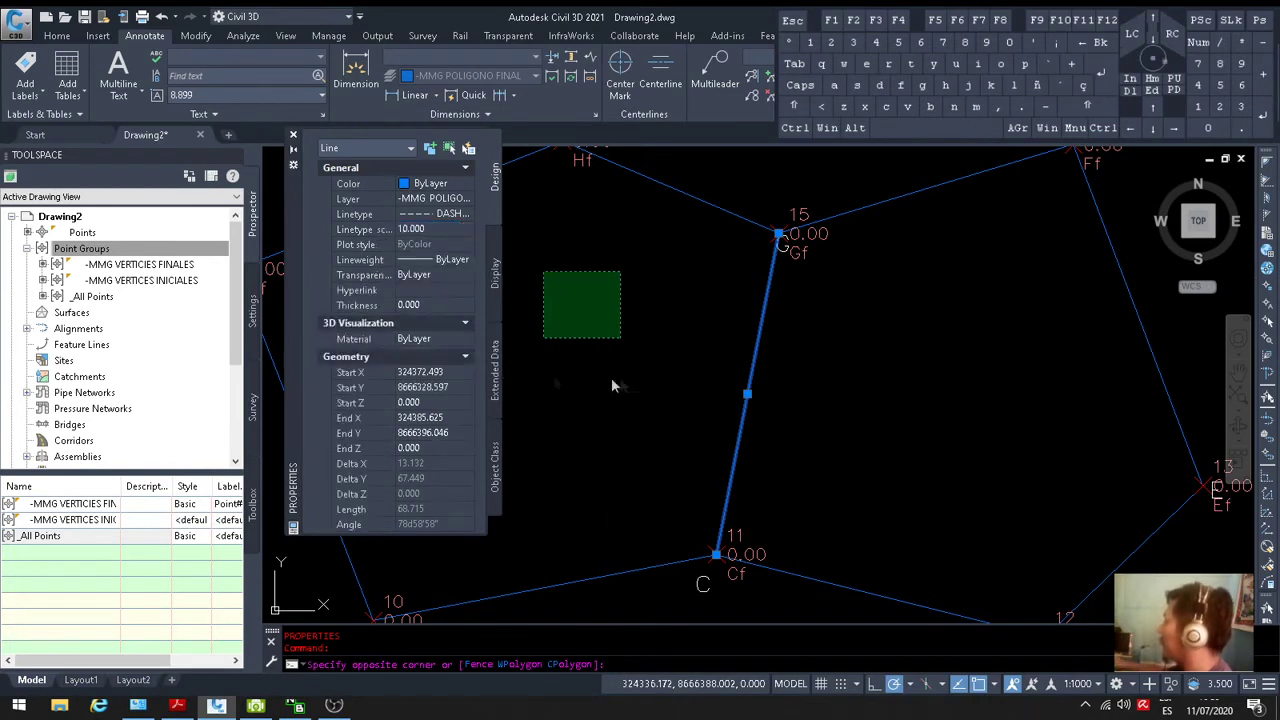
key("Escape")
key("Escape")
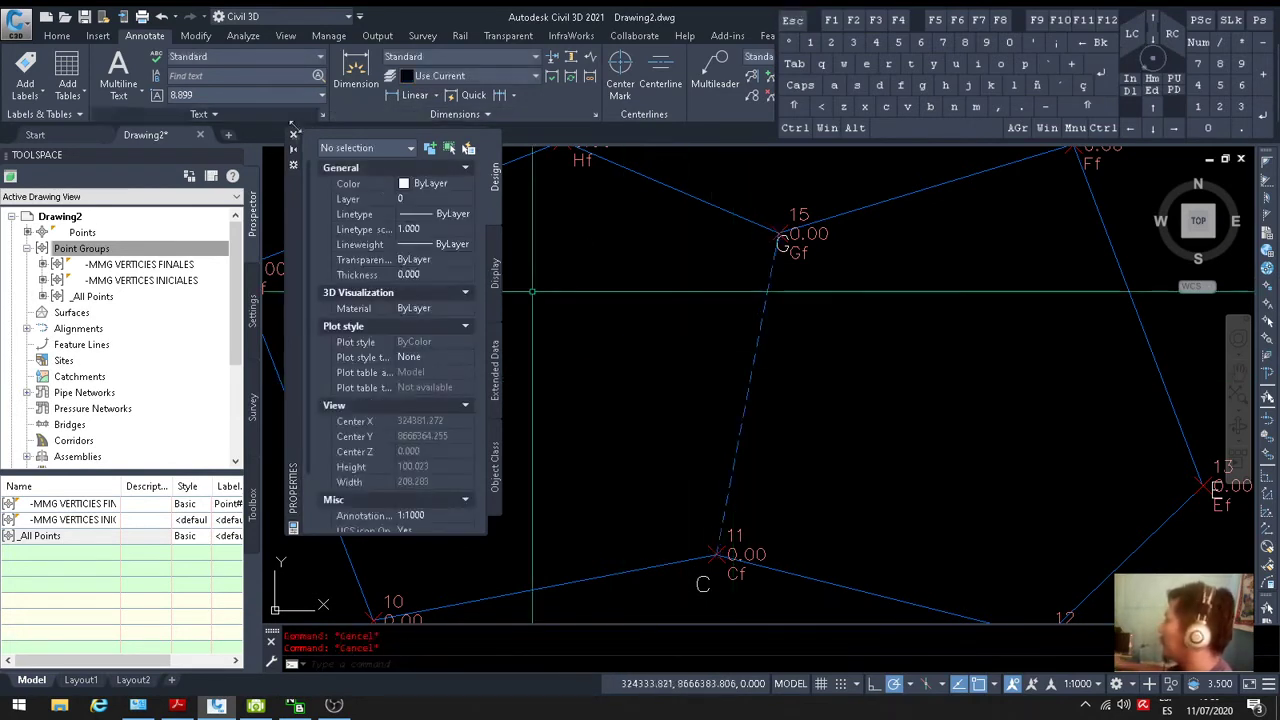
scroll(866, 349, "down", 4)
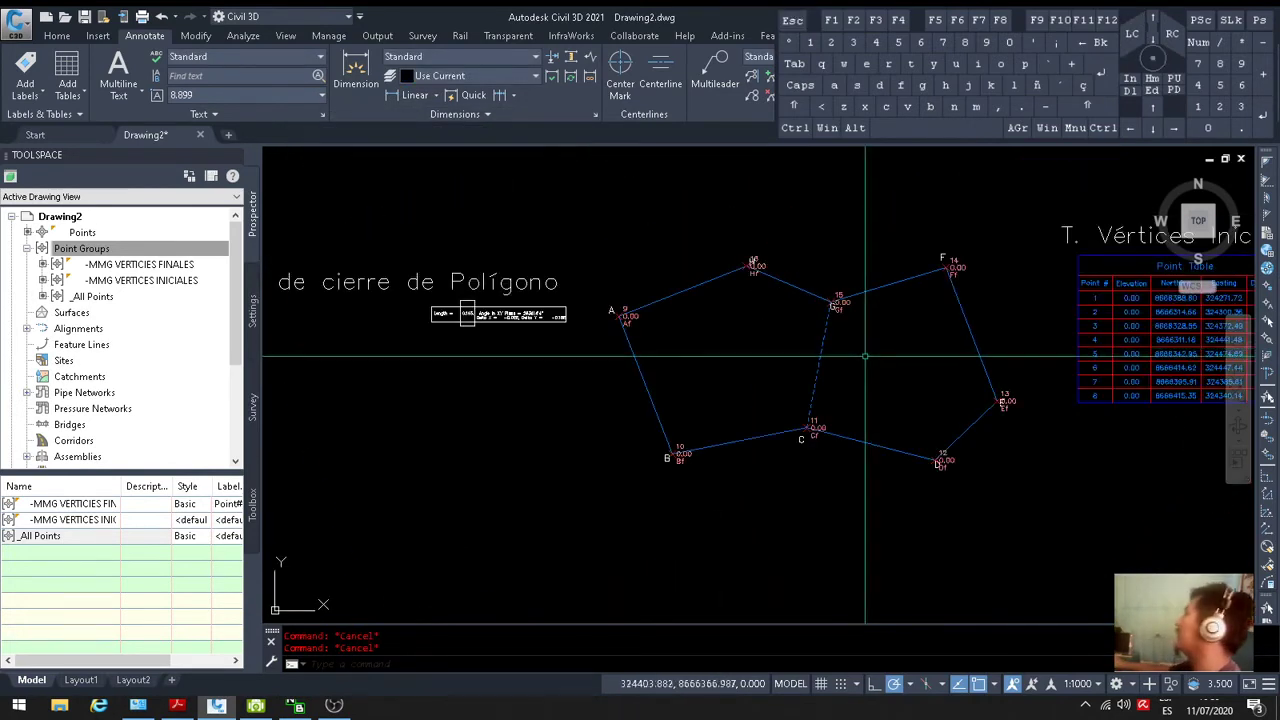
Check the final parcel area requirement in the practice sheet in Adobe Acrobat Reader, and return to Civil 3D
scroll(866, 349, "up", 3)
key("alt+Tab")
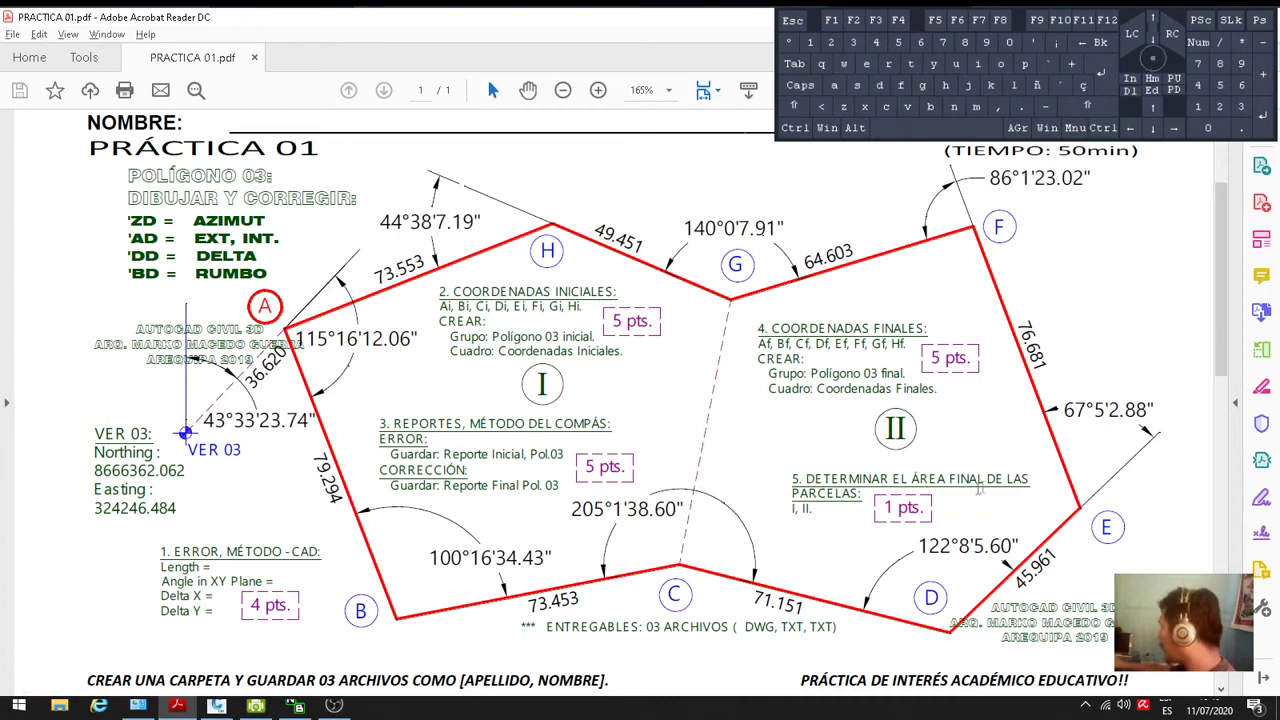
key("alt+Tab")
Start creating parcels from objects, using the final polygon and its dividing line C-G as the source geometry
scroll(618, 410, "down", 3)
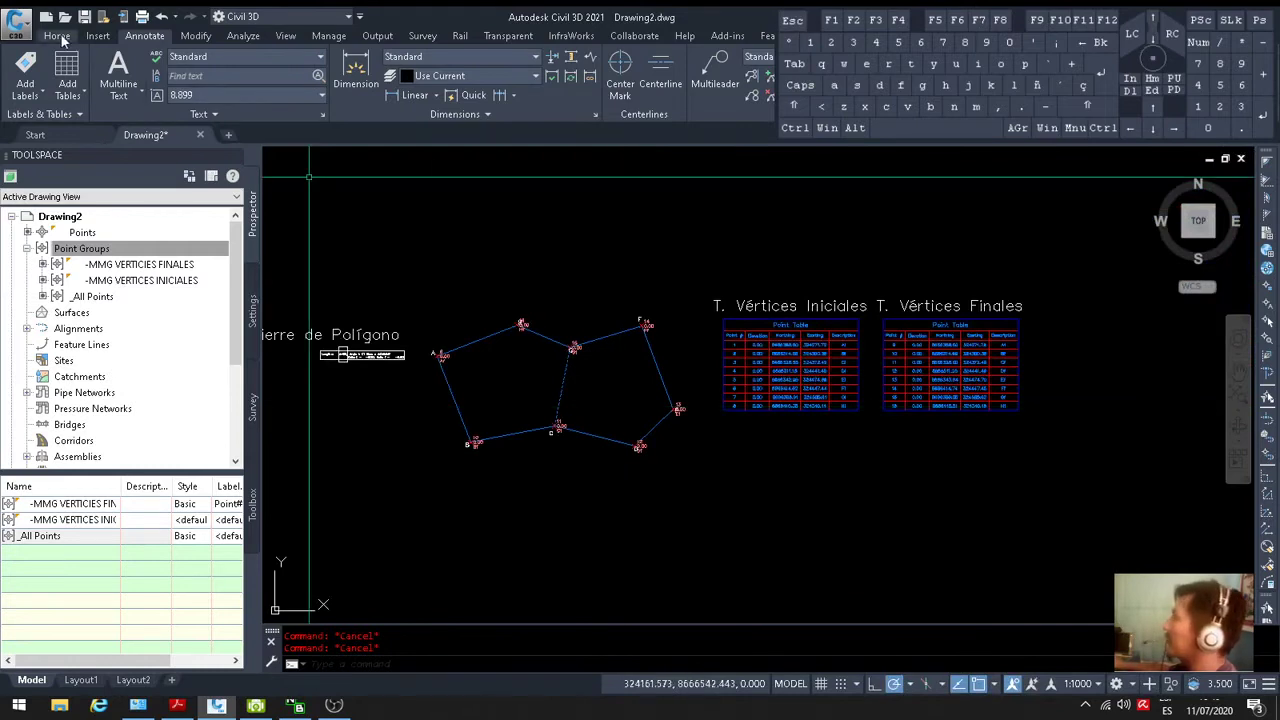
left_click(58, 36)
left_click(249, 57)
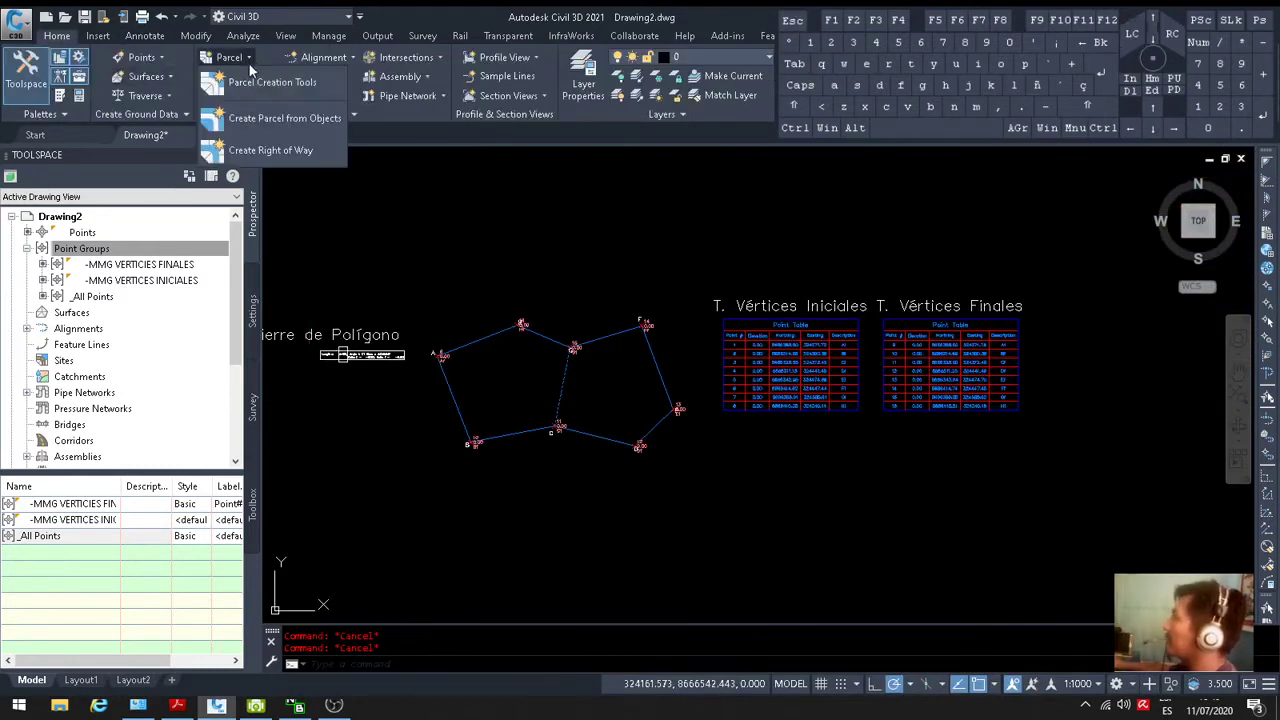
left_click(283, 120)
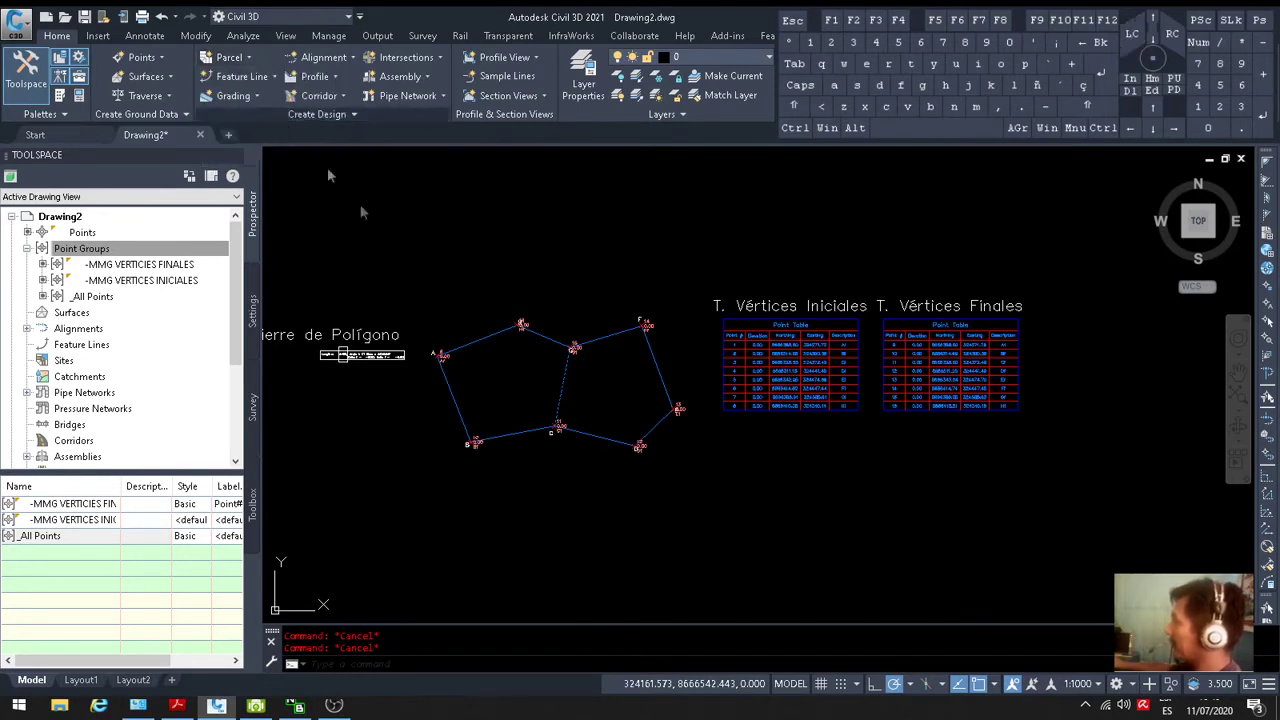
left_click(474, 342)
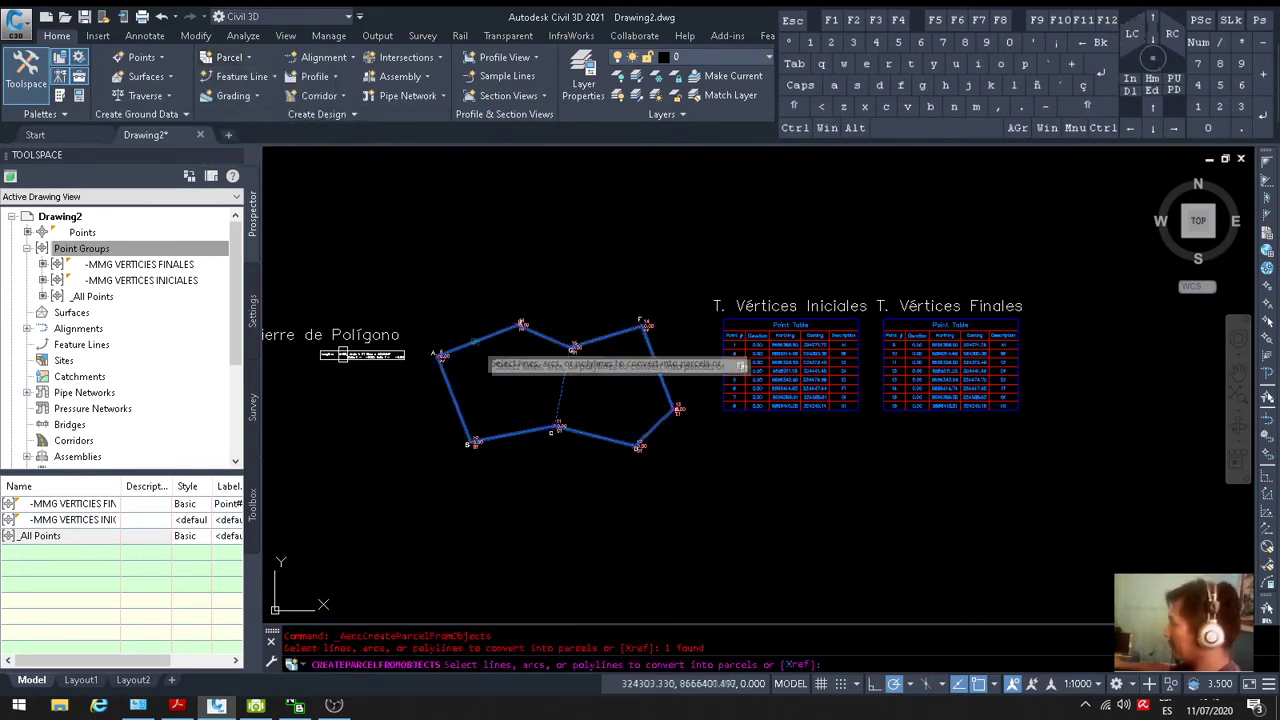
left_click(555, 395)
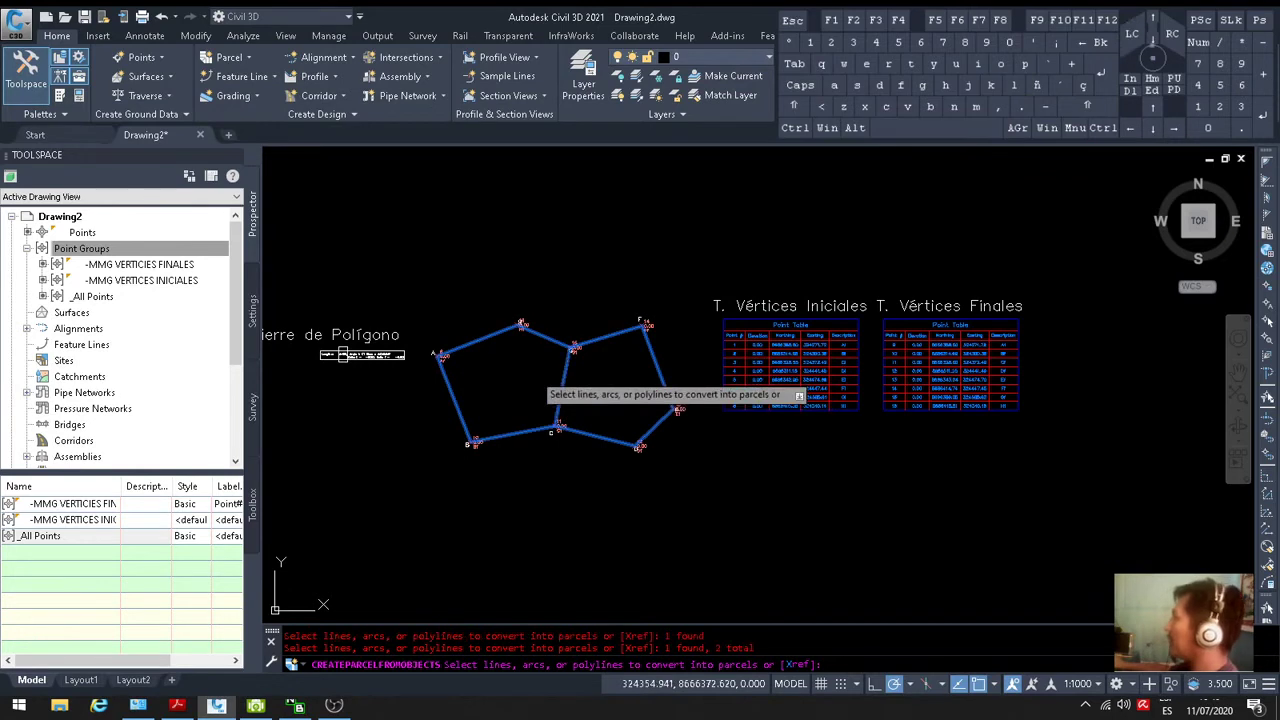
key("Return")
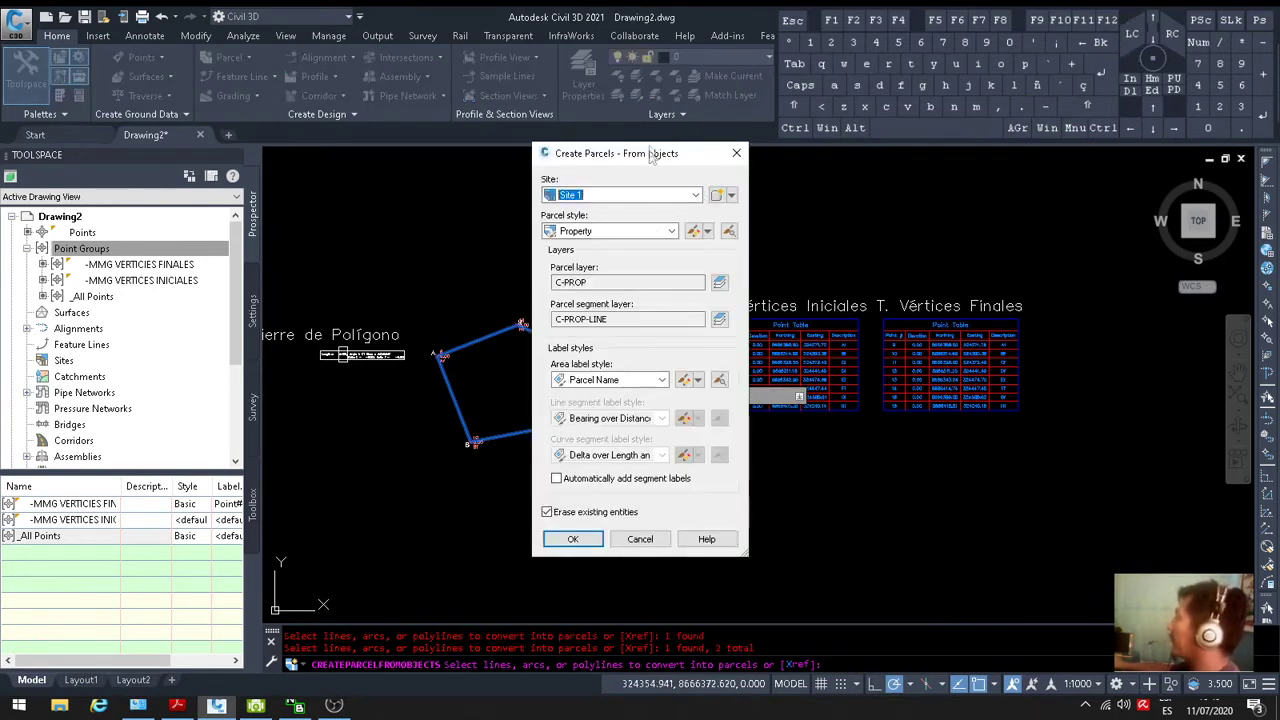
Create the parcels with Single-Family style, Name Square meter & Acres area labels and automatic segment labels, without erasing the existing entities
left_click_drag(654, 153, 405, 78)
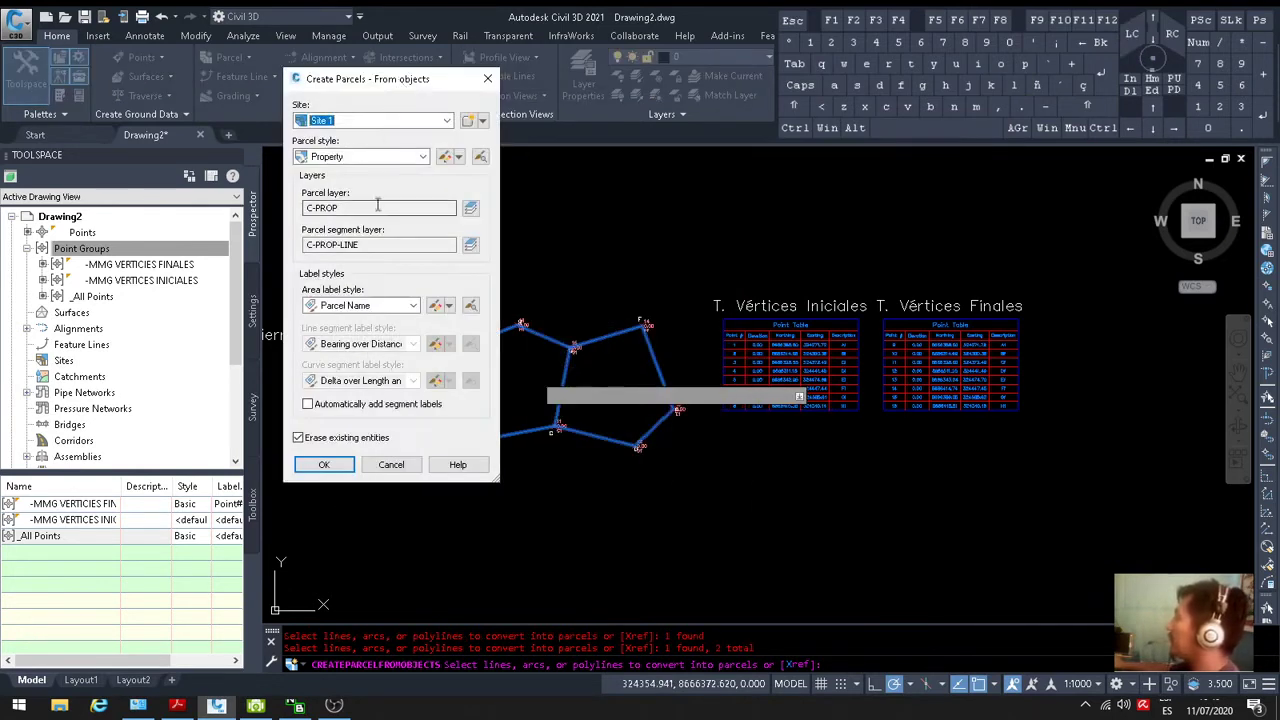
left_click(421, 154)
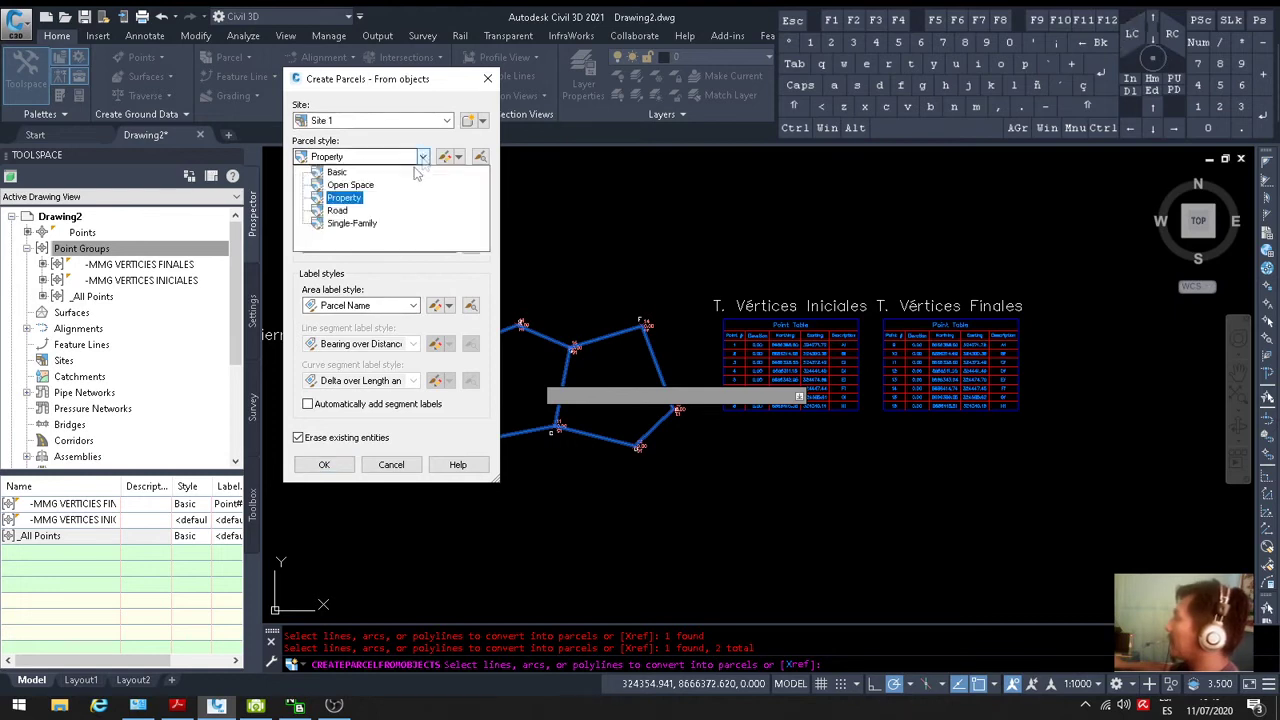
left_click(340, 226)
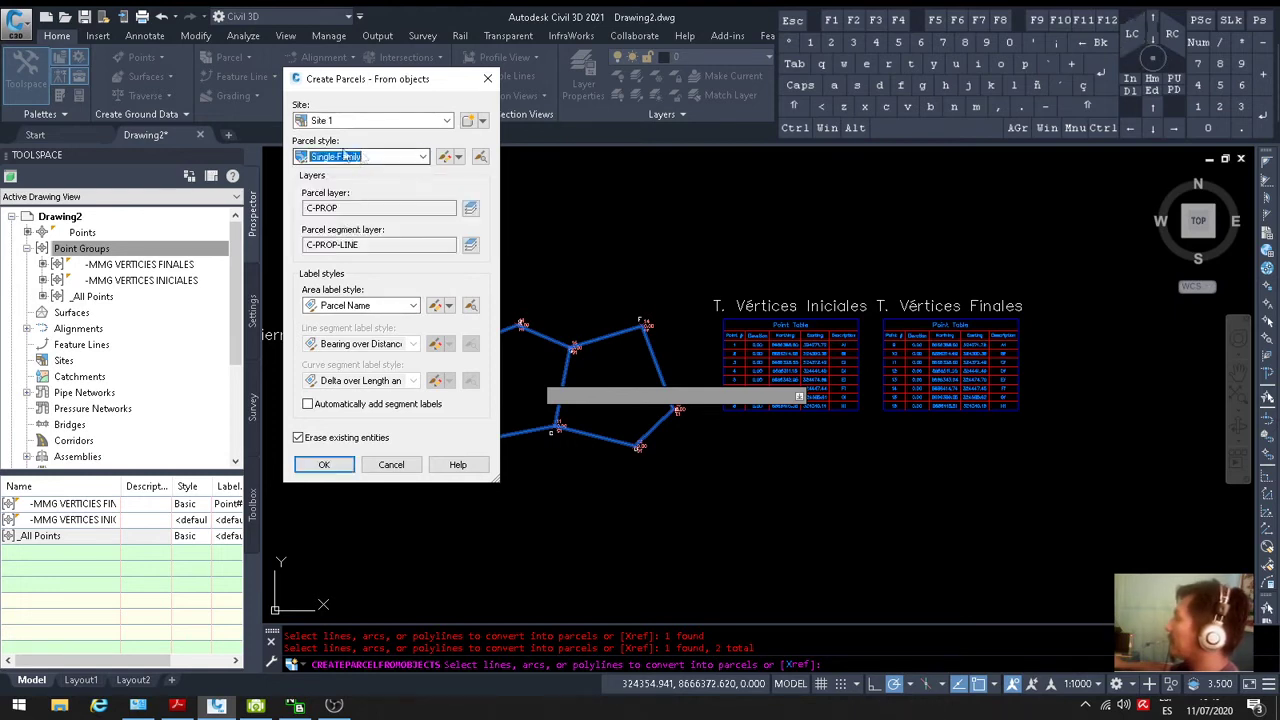
left_click(368, 308)
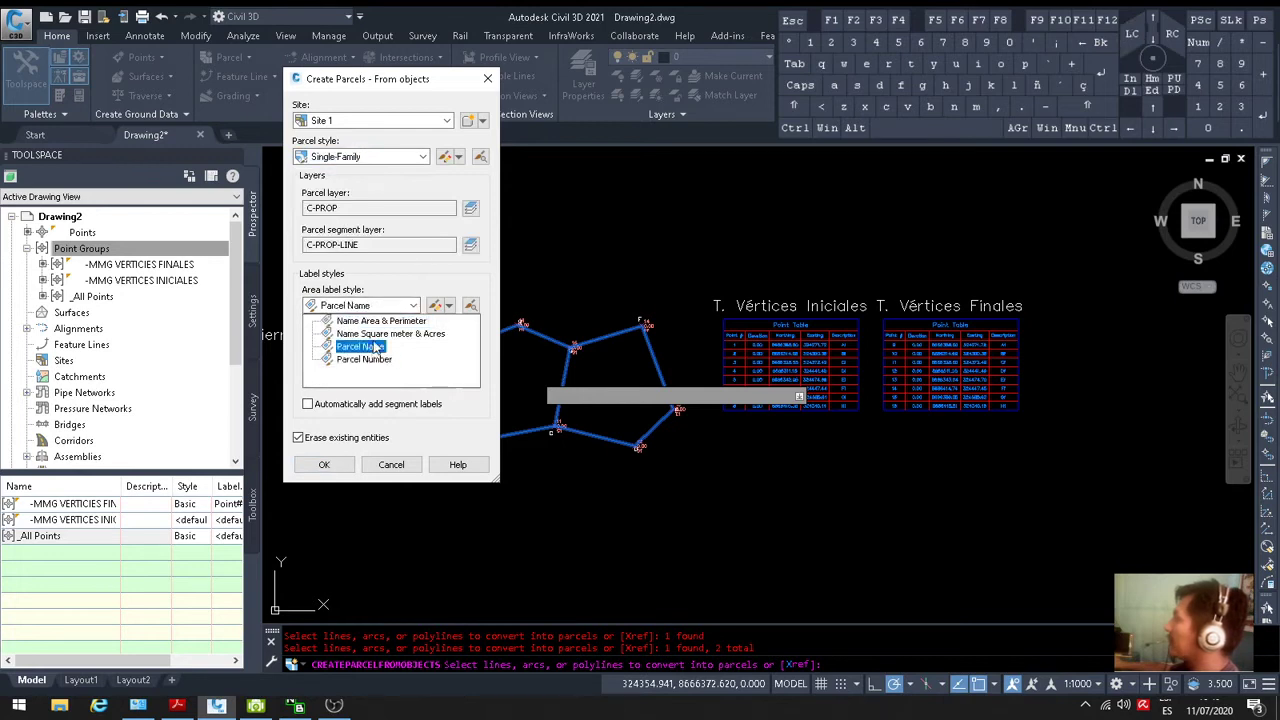
key("Up")
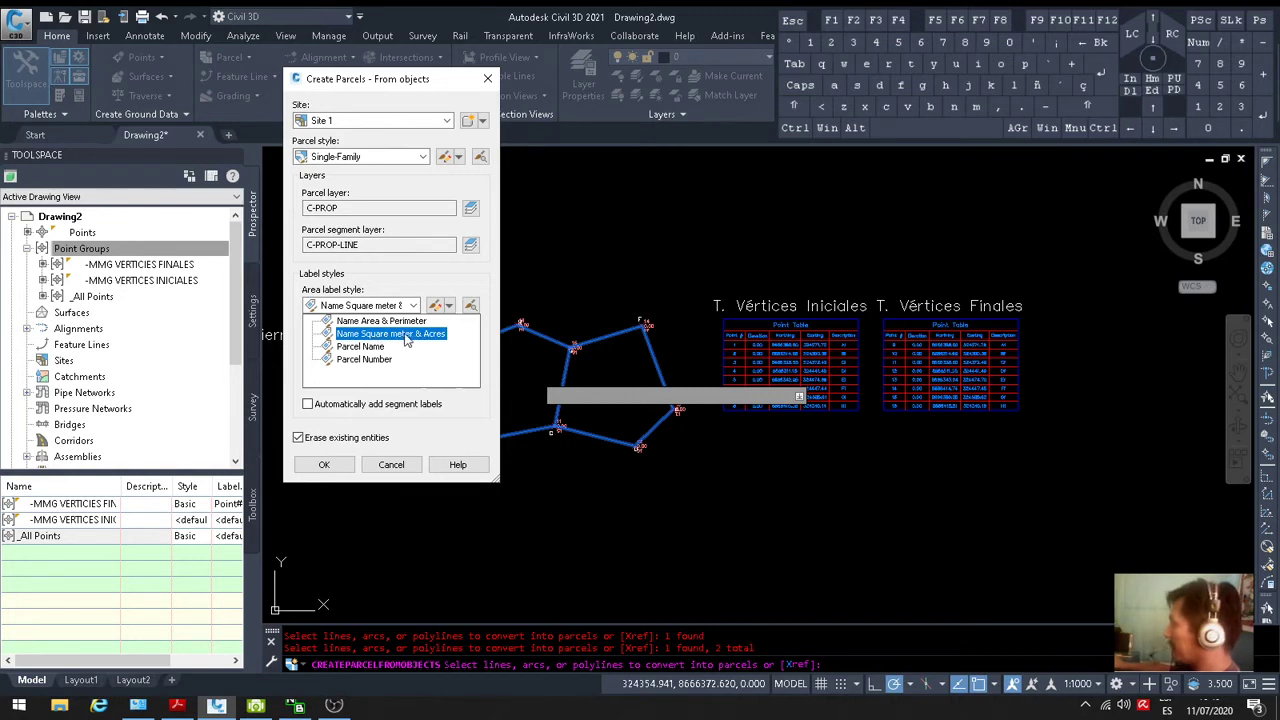
left_click(400, 334)
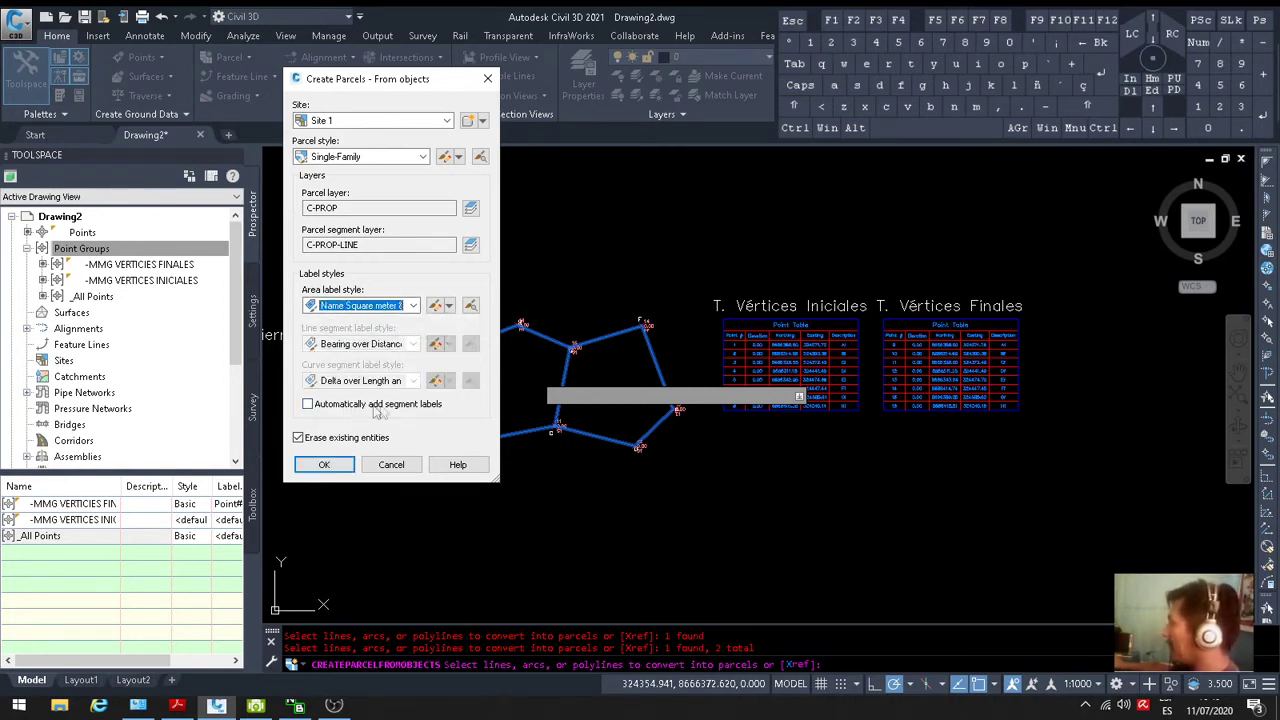
left_click(324, 406)
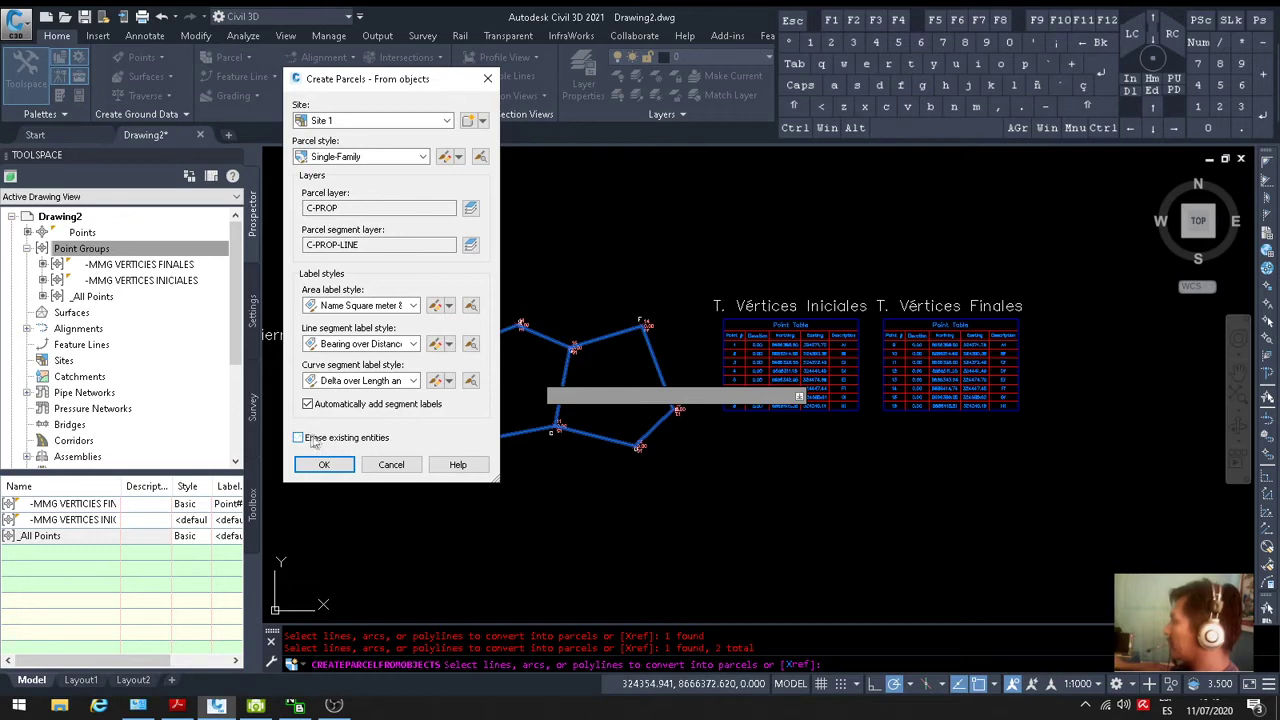
left_click(328, 466)
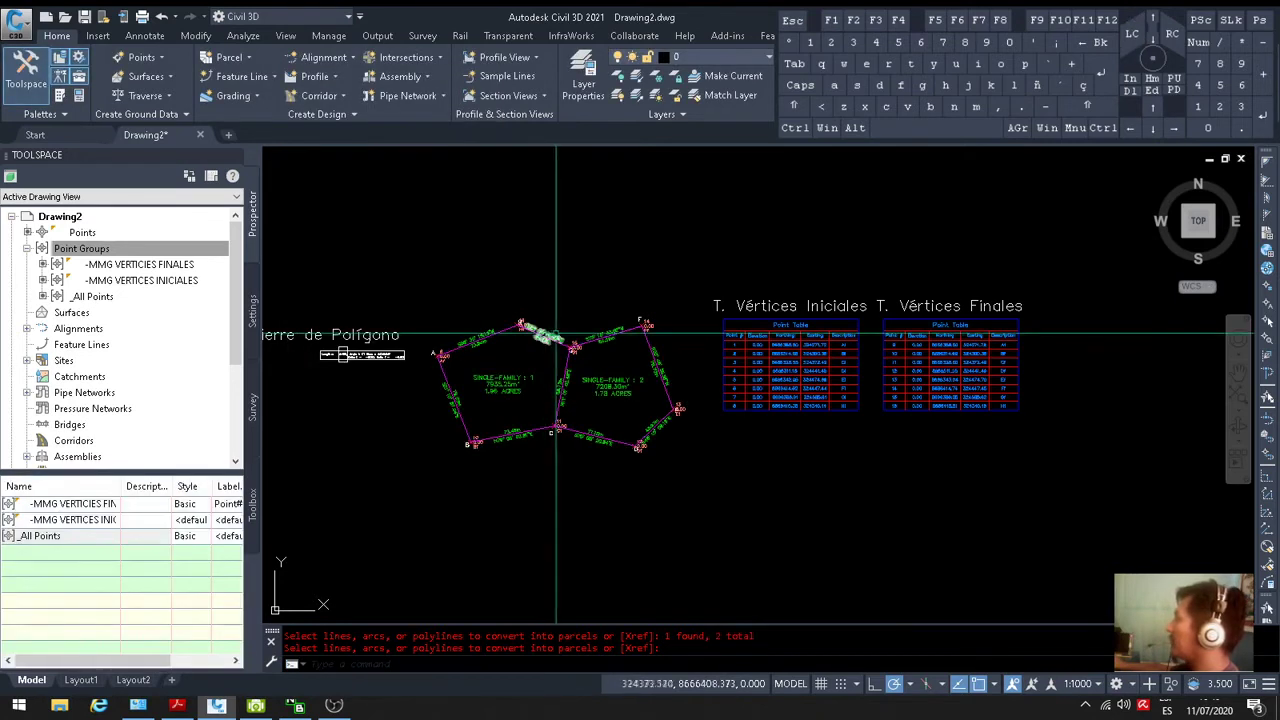
Examine the area labels and the boundary segment labels of the two new parcels
scroll(562, 418, "up", 2)
scroll(562, 418, "up", 3)
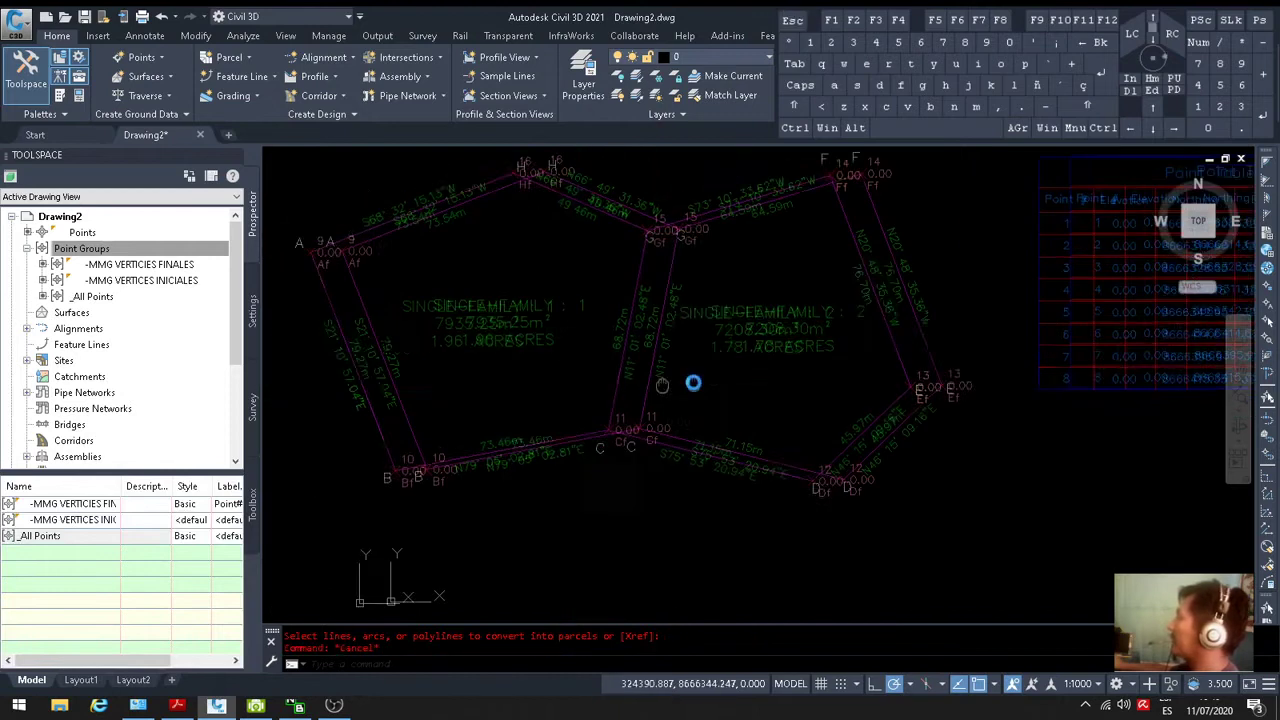
key("Escape")
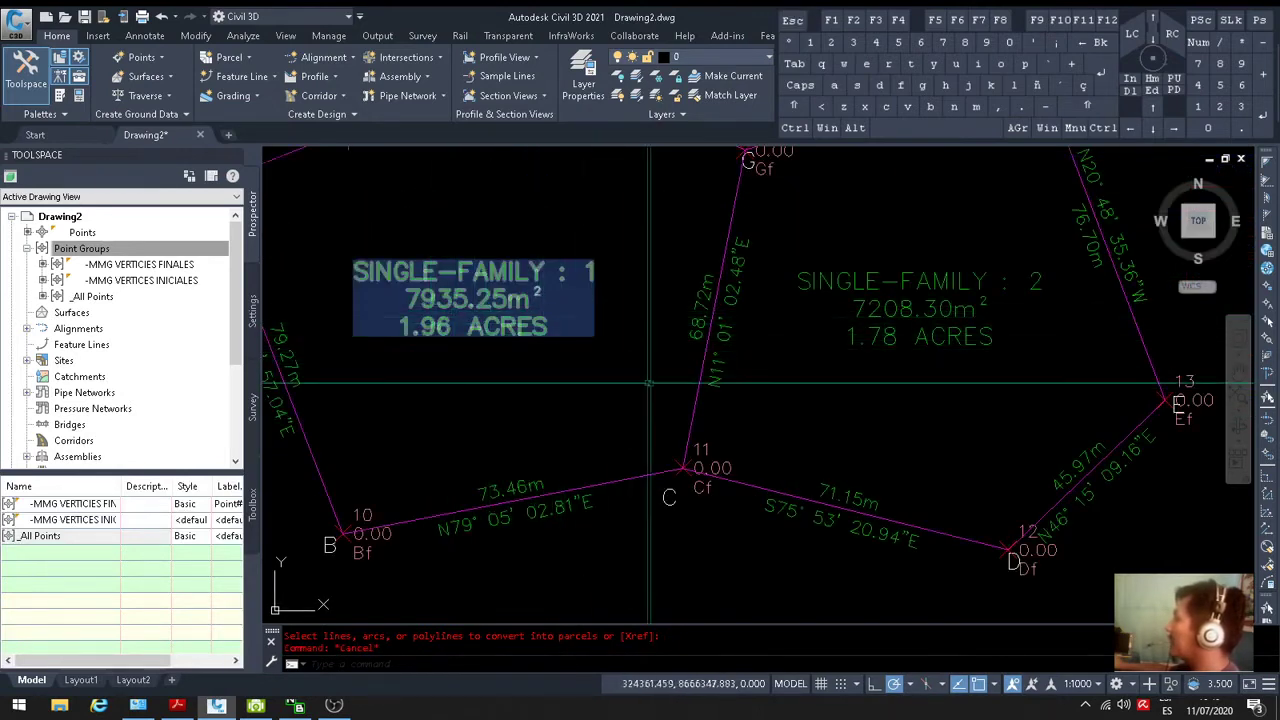
scroll(770, 384, "up", 2)
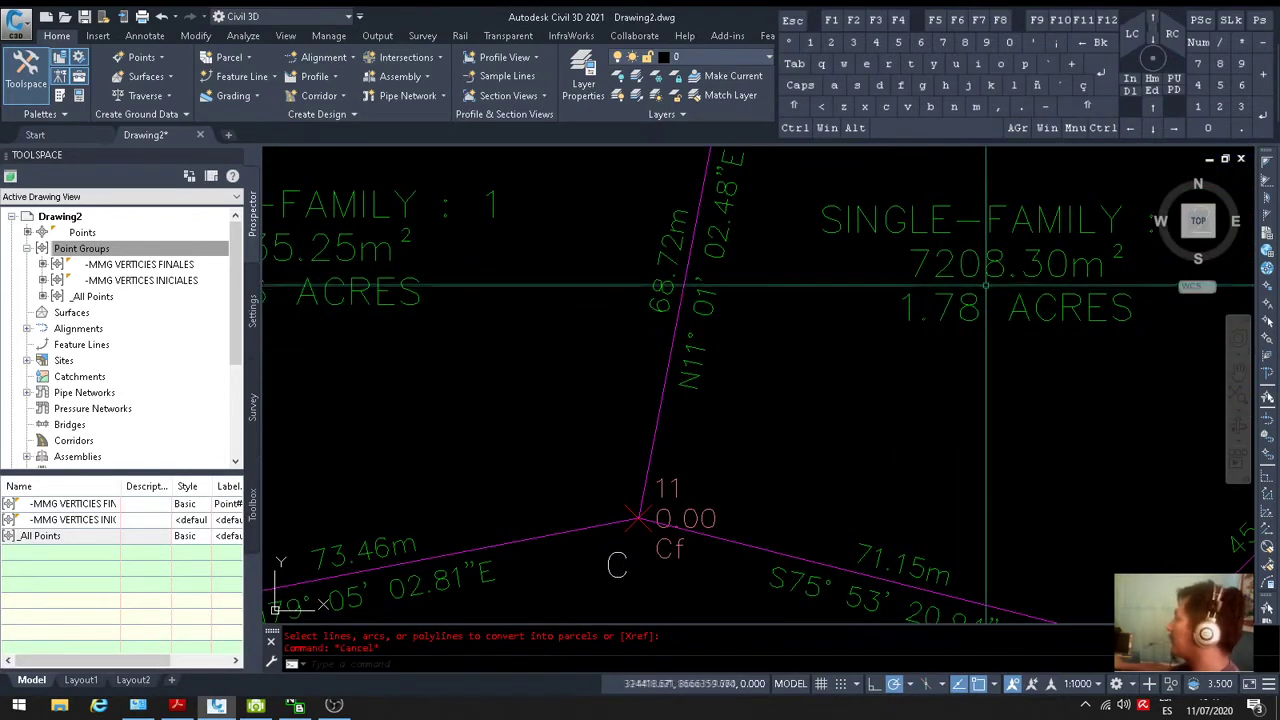
scroll(1015, 300, "down", 2)
scroll(1017, 300, "down", 3)
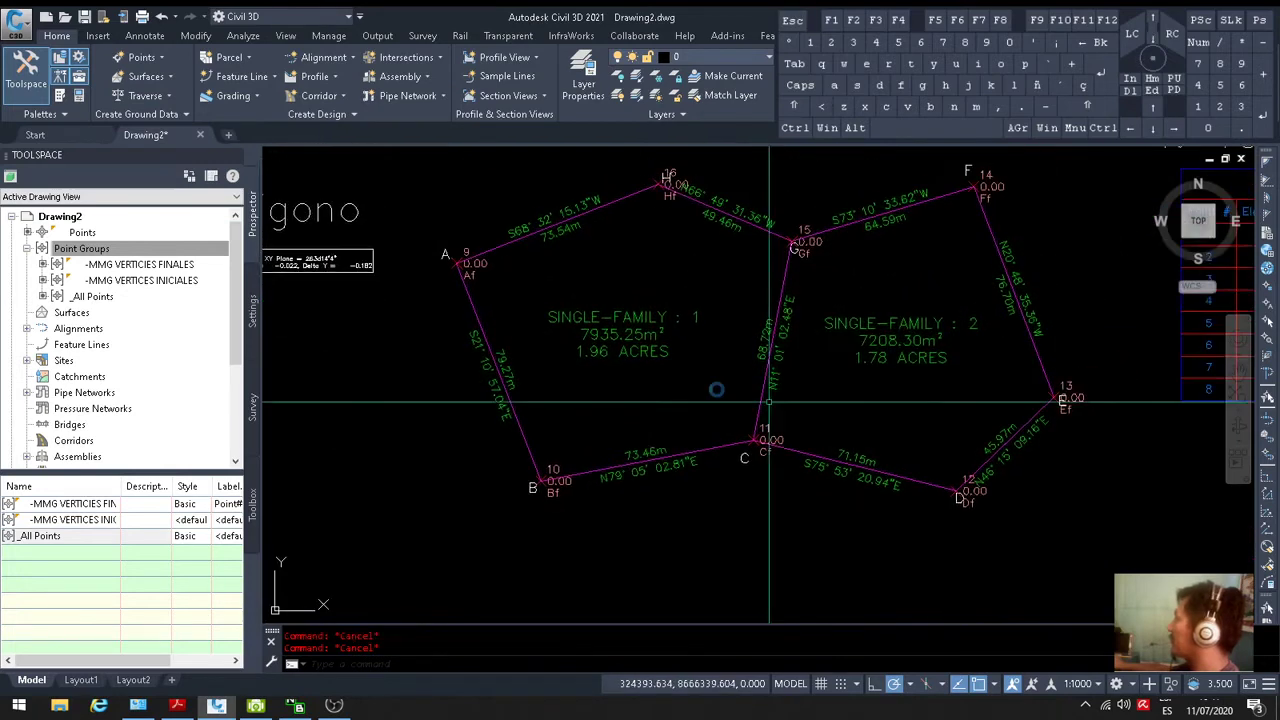
key("Escape")
scroll(883, 360, "down", 5)
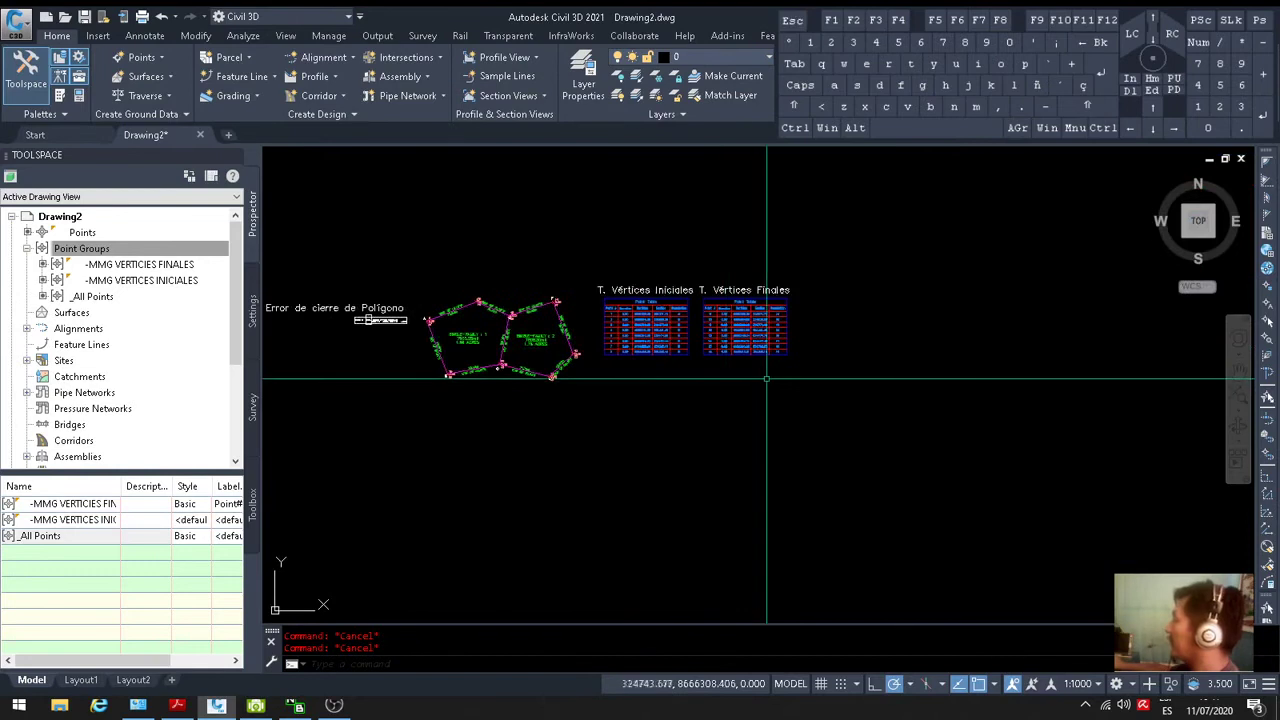
scroll(540, 332, "up", 2)
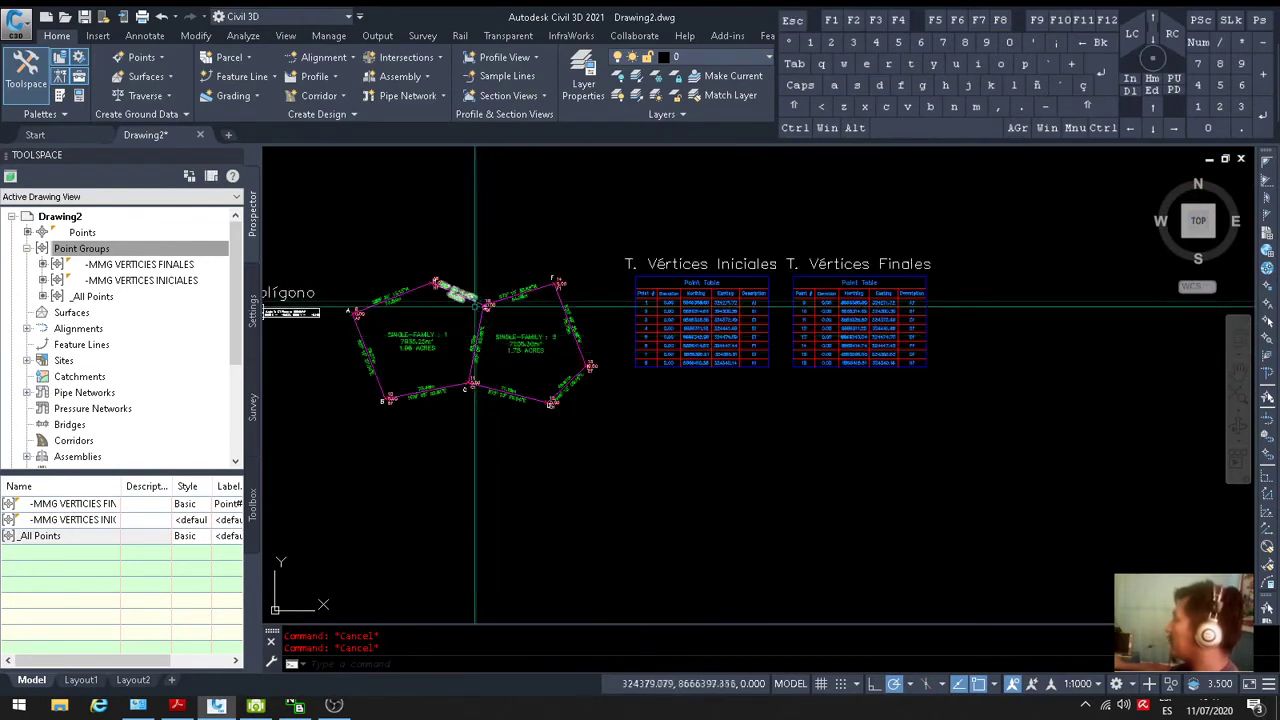
scroll(462, 322, "up", 2)
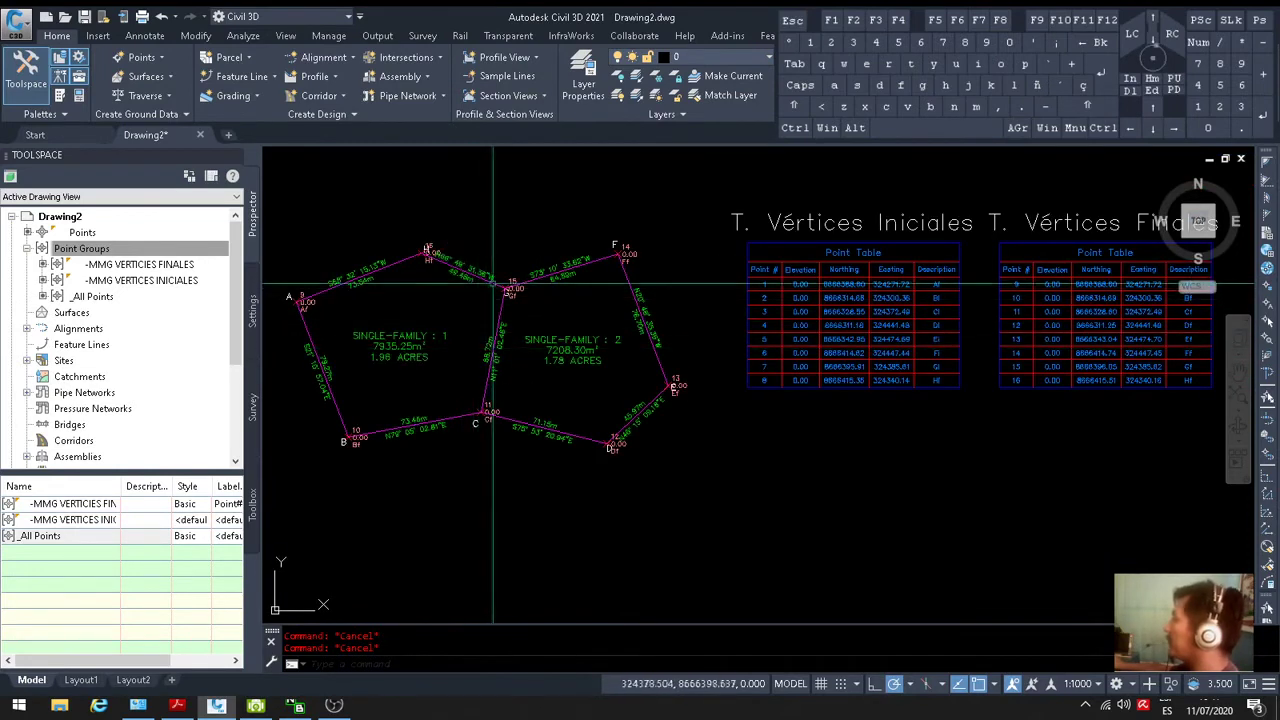
scroll(600, 330, "down", 2)
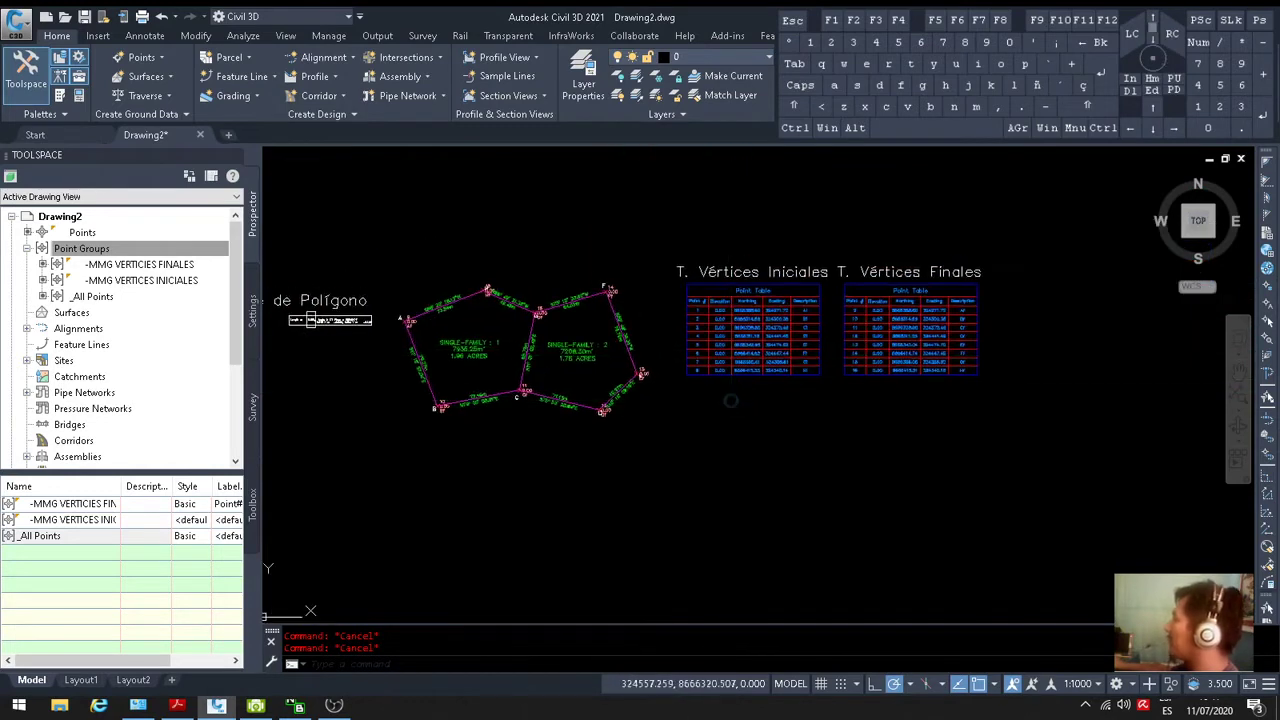
scroll(533, 352, "up", 2)
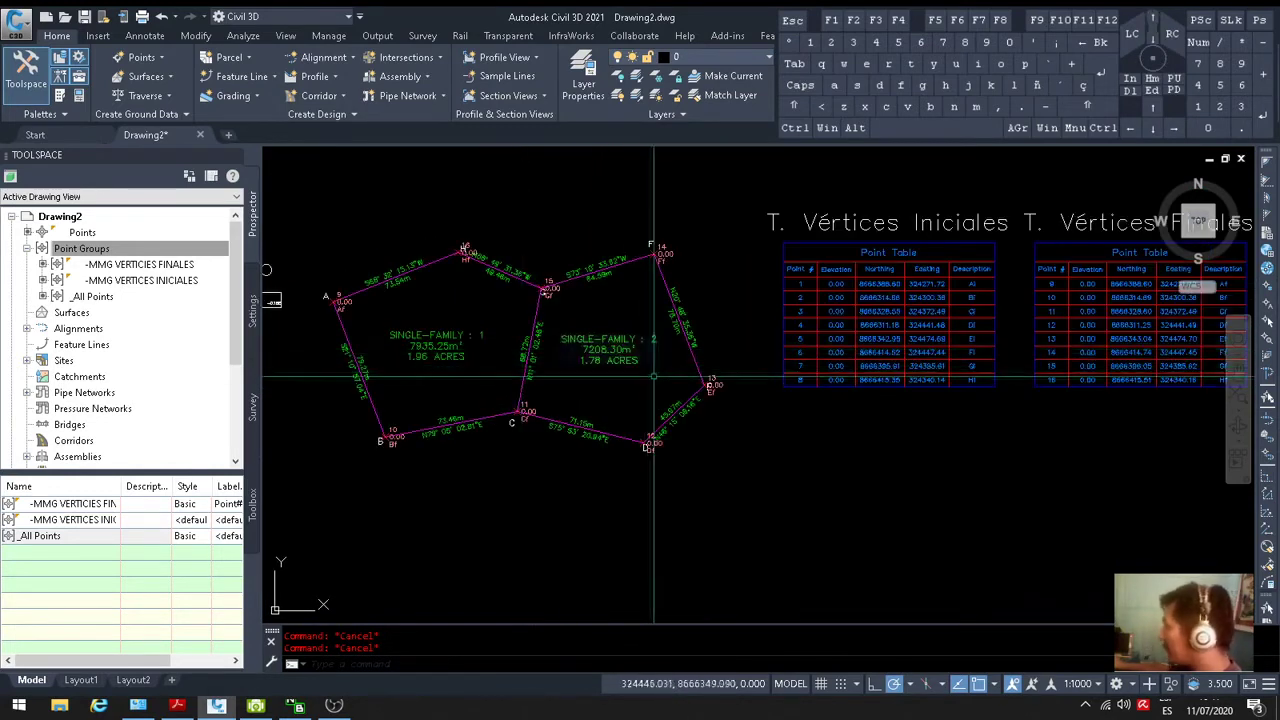
scroll(365, 370, "down", 2)
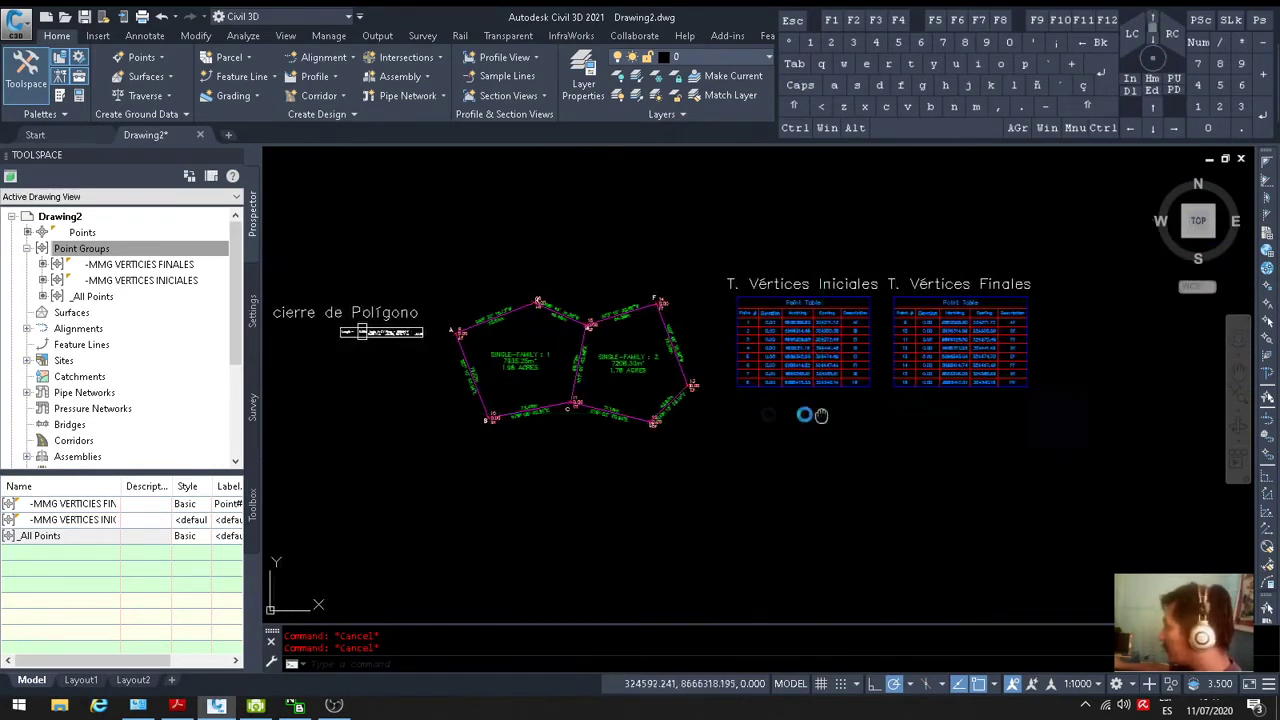
Add a dynamic parcel area table for both parcels in Area Perimeter Length and Bearing style, placed east of the final vertices table
left_click(144, 35)
left_click(86, 96)
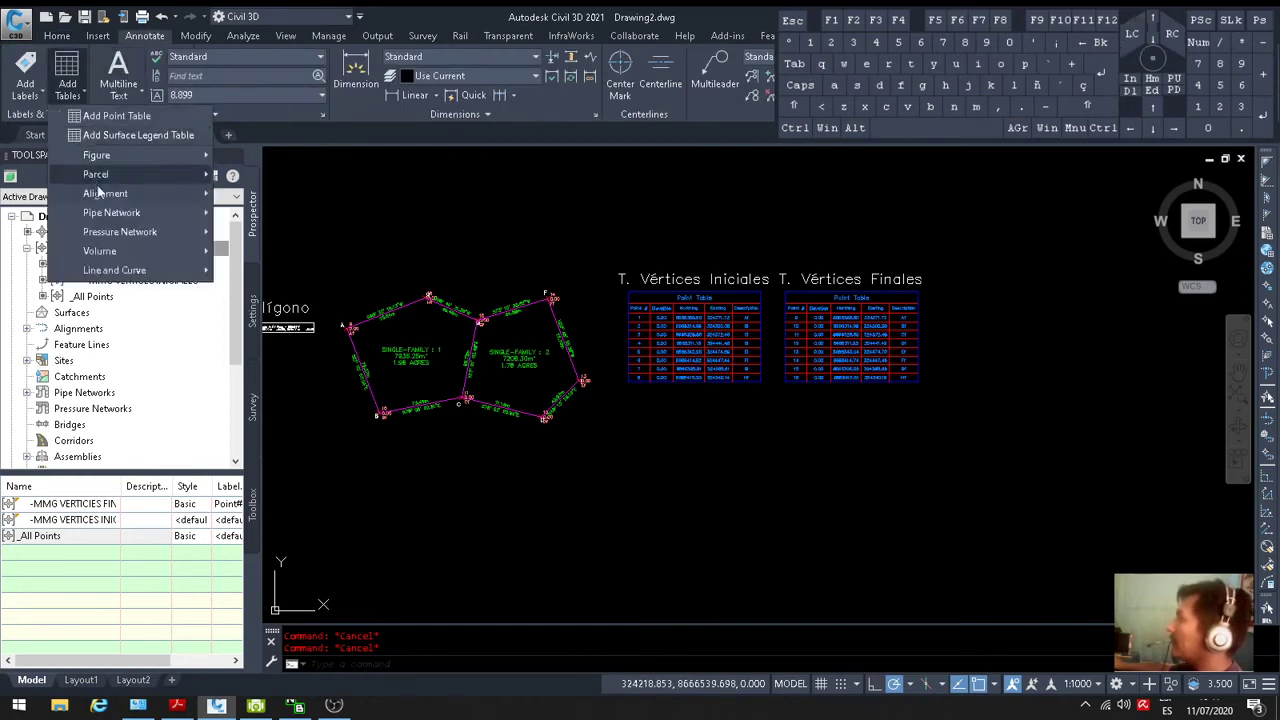
mouse_move(139, 175)
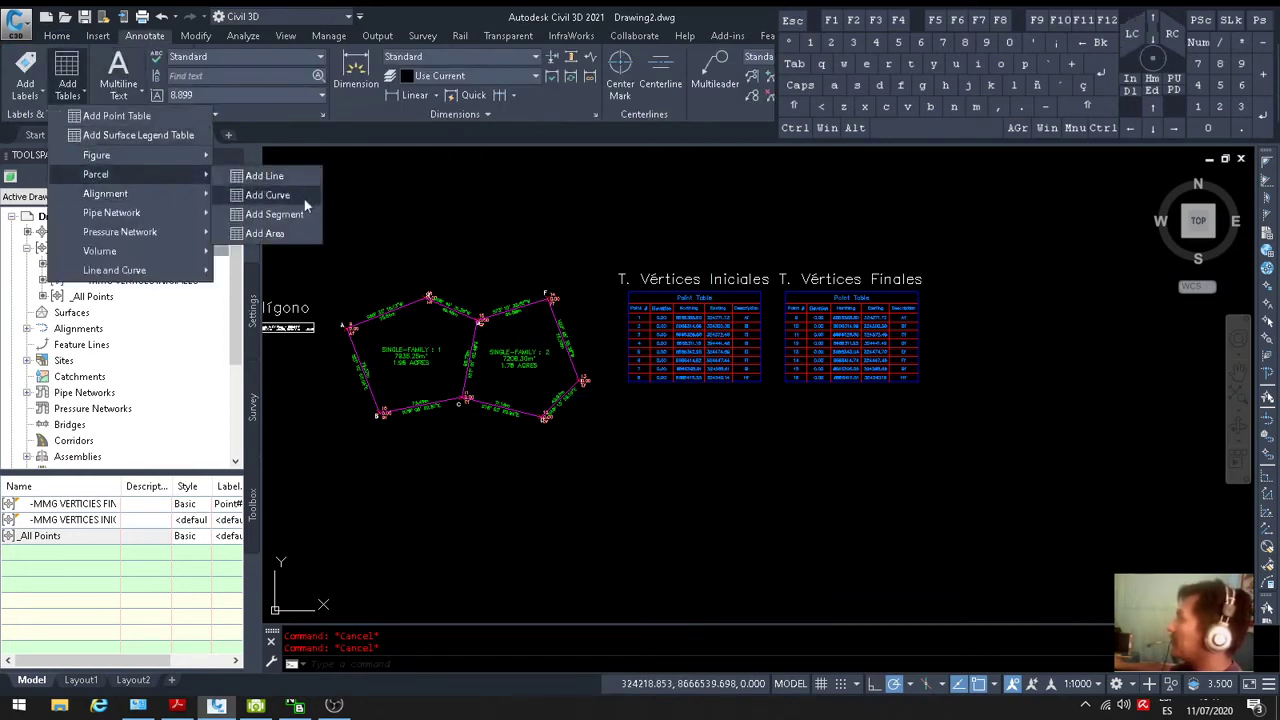
left_click(264, 233)
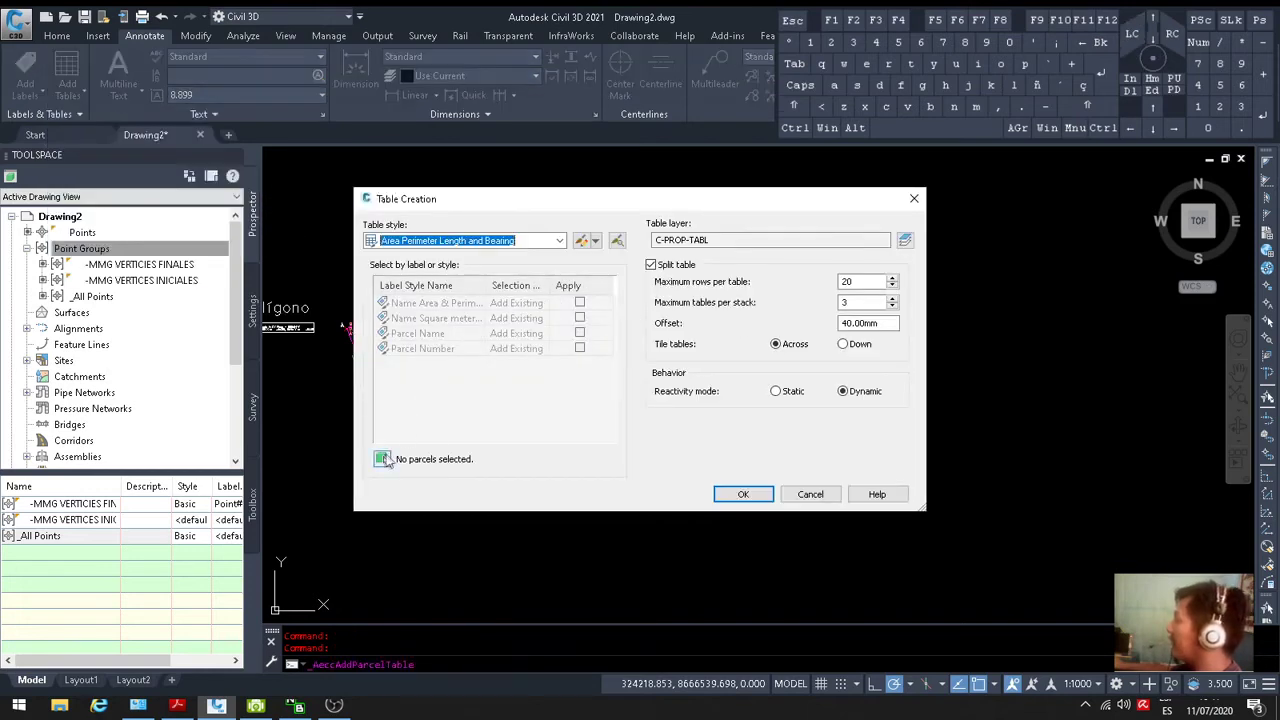
left_click(381, 459)
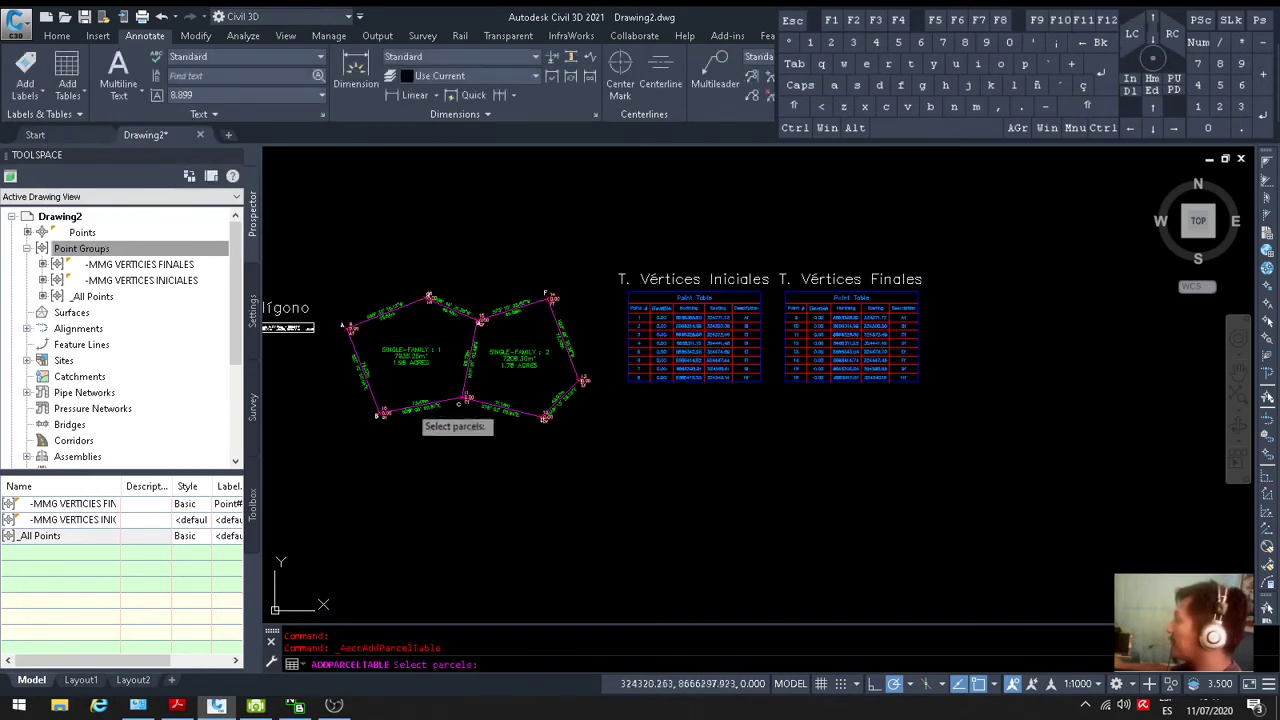
left_click(422, 362)
left_click(518, 360)
key("space")
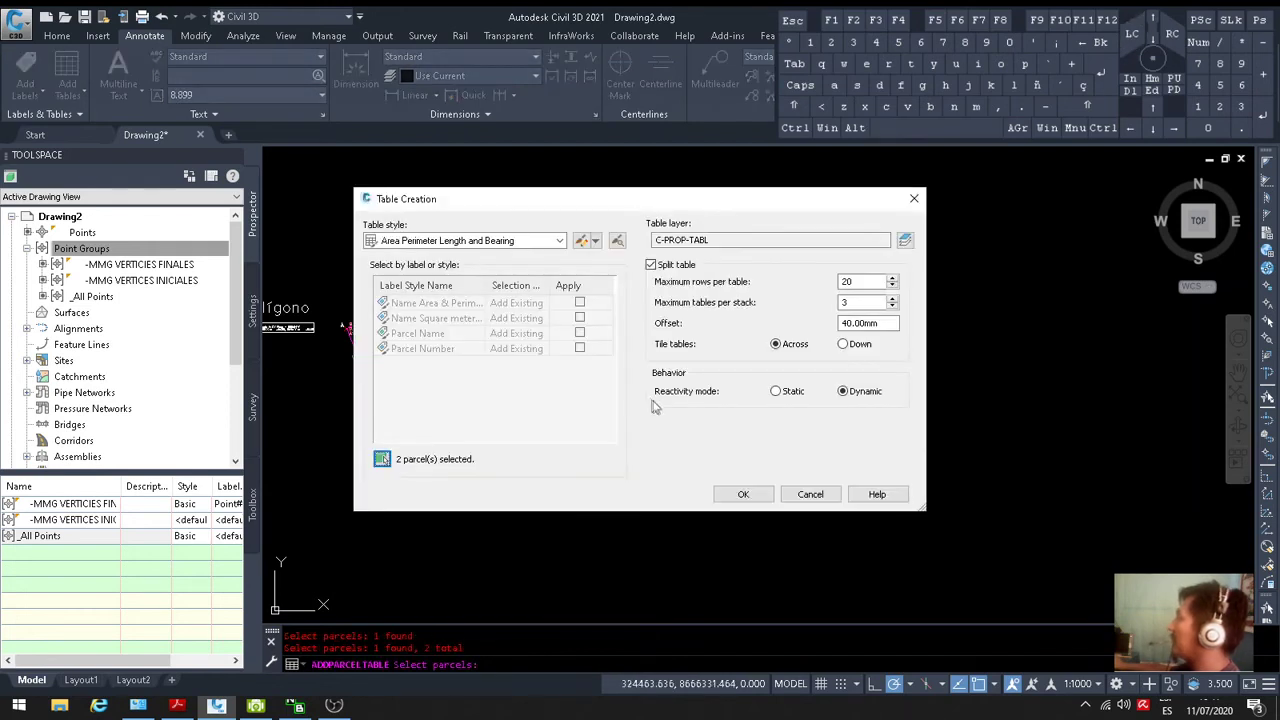
left_click(742, 494)
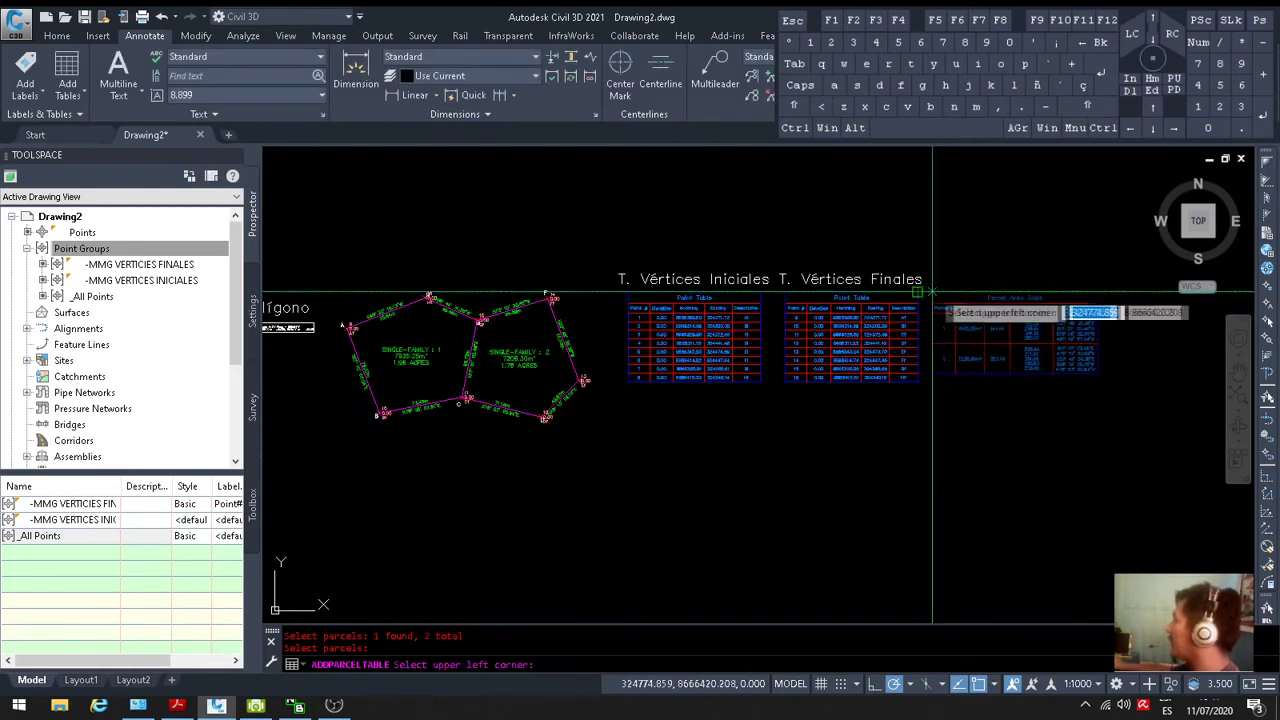
left_click(985, 290)
middle_click_drag(910, 390, 770, 394)
key("Escape")
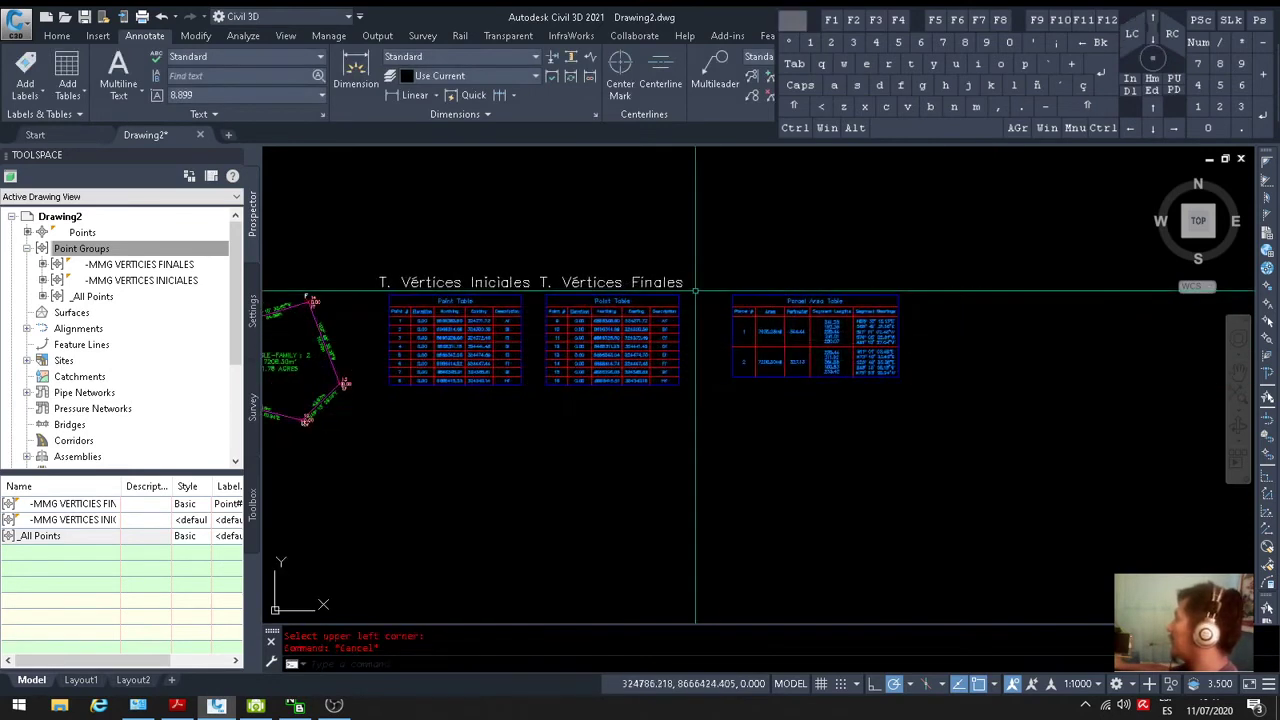
Copy the title "T. Vértices Finales" horizontally to above the parcel area table
type("co")
key("Return")
left_click(664, 285)
left_click(862, 274)
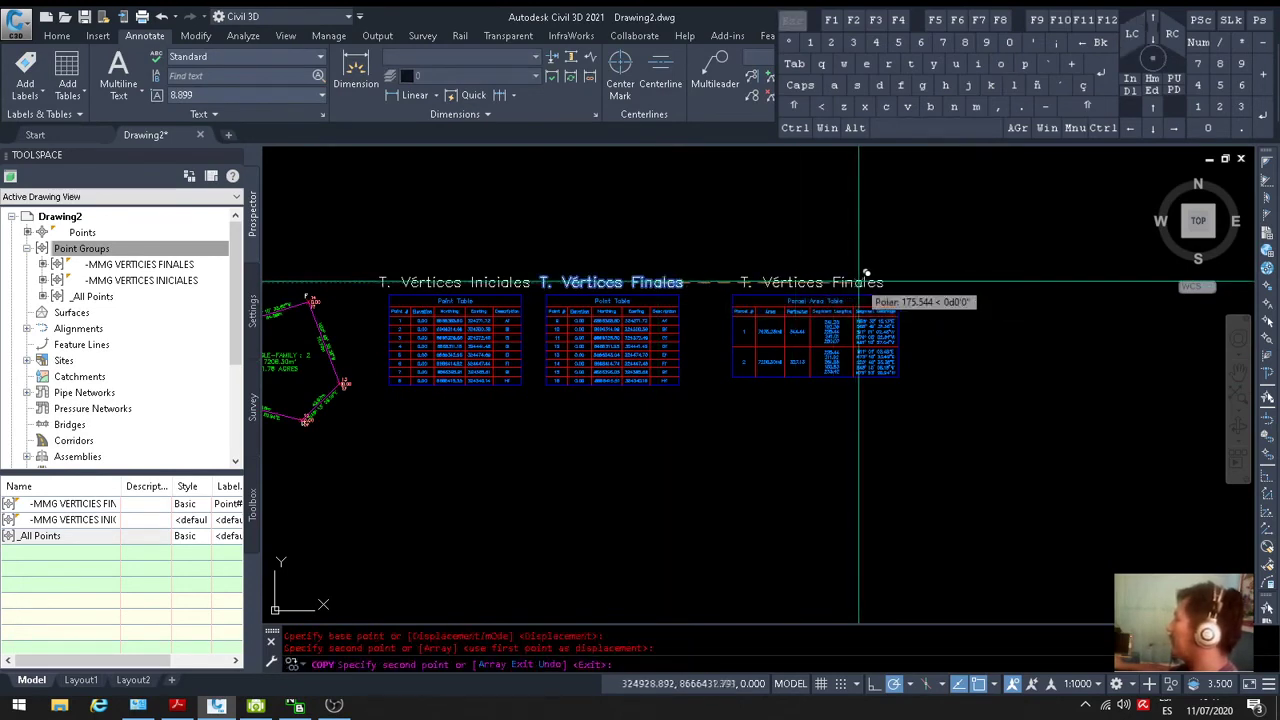
key("Escape")
Change the copied title above the parcel area table to "T. Áreas de Parcela"
scroll(831, 284, "up", 4)
left_click(781, 283)
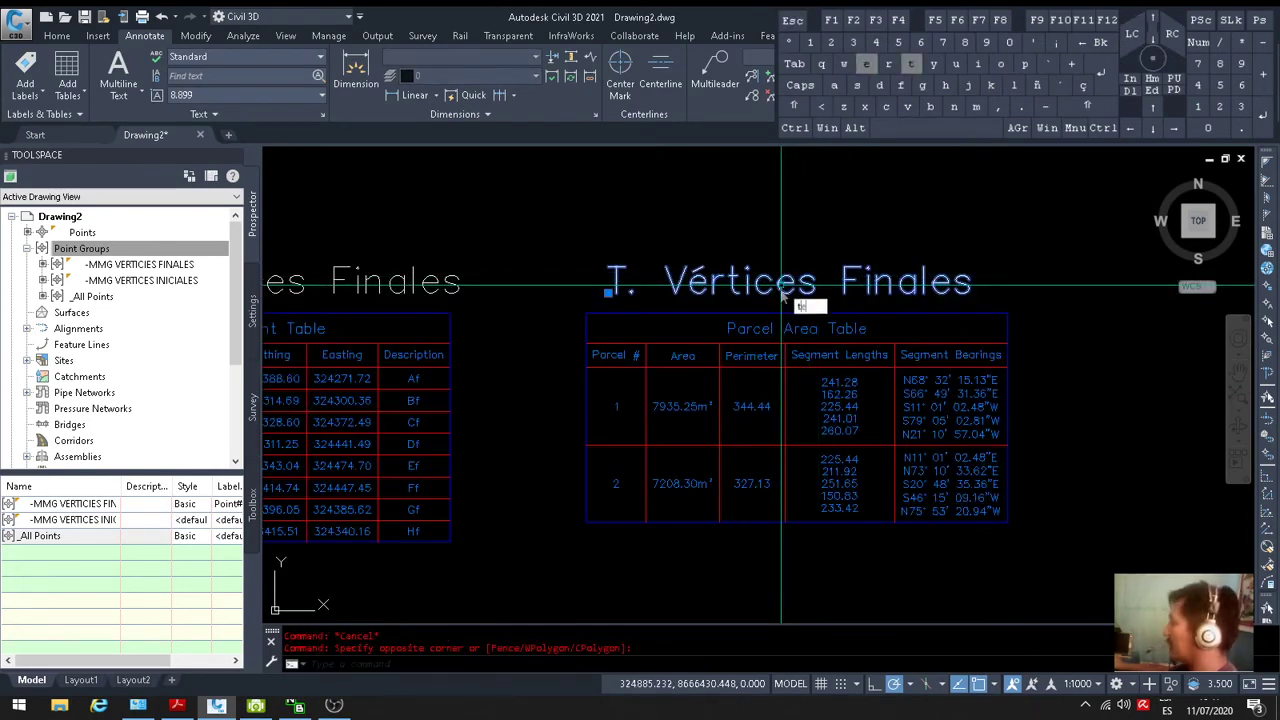
double_click(660, 283)
left_click_drag(664, 285, 972, 285)
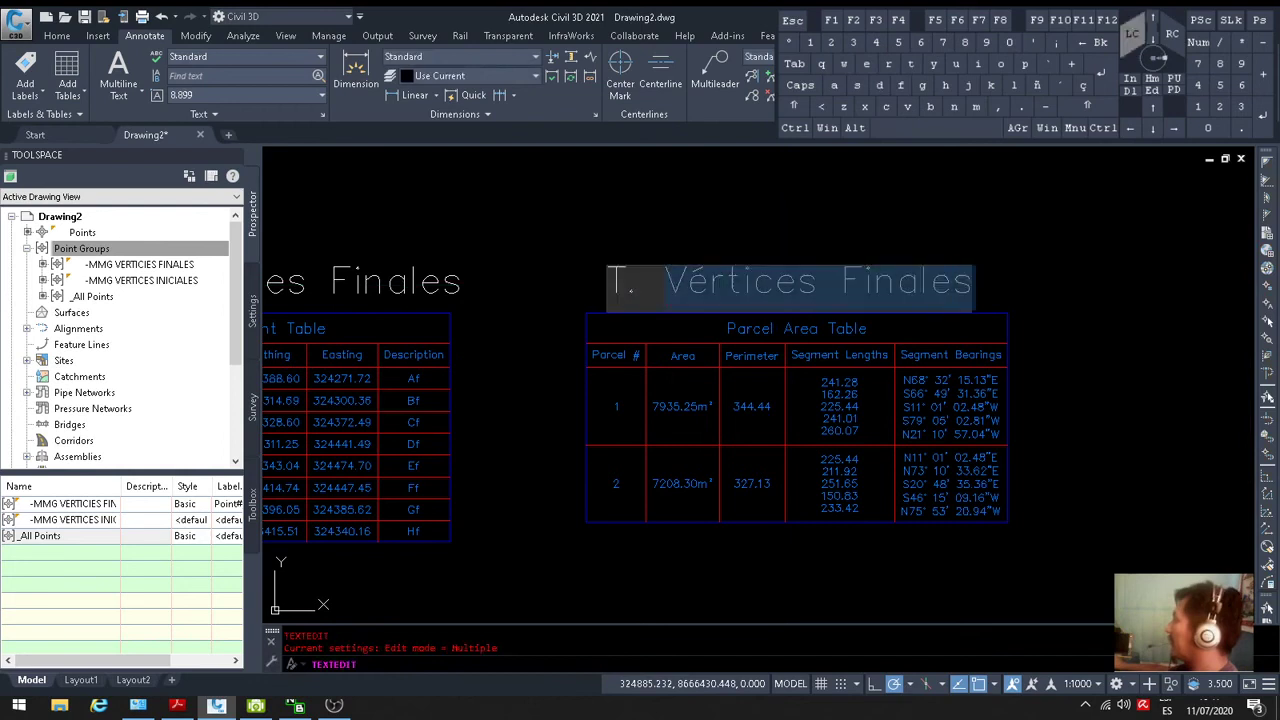
key("Caps_Lock")
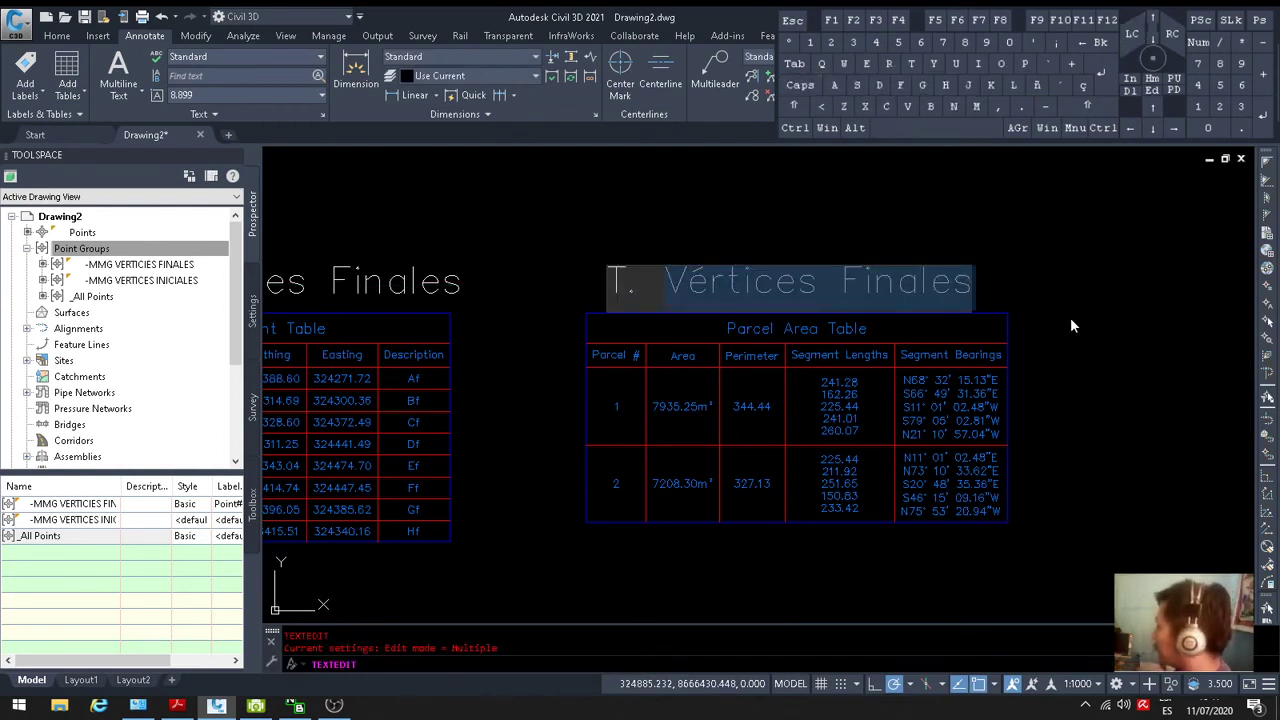
type("Á")
key("Caps_Lock")
type("reas ")
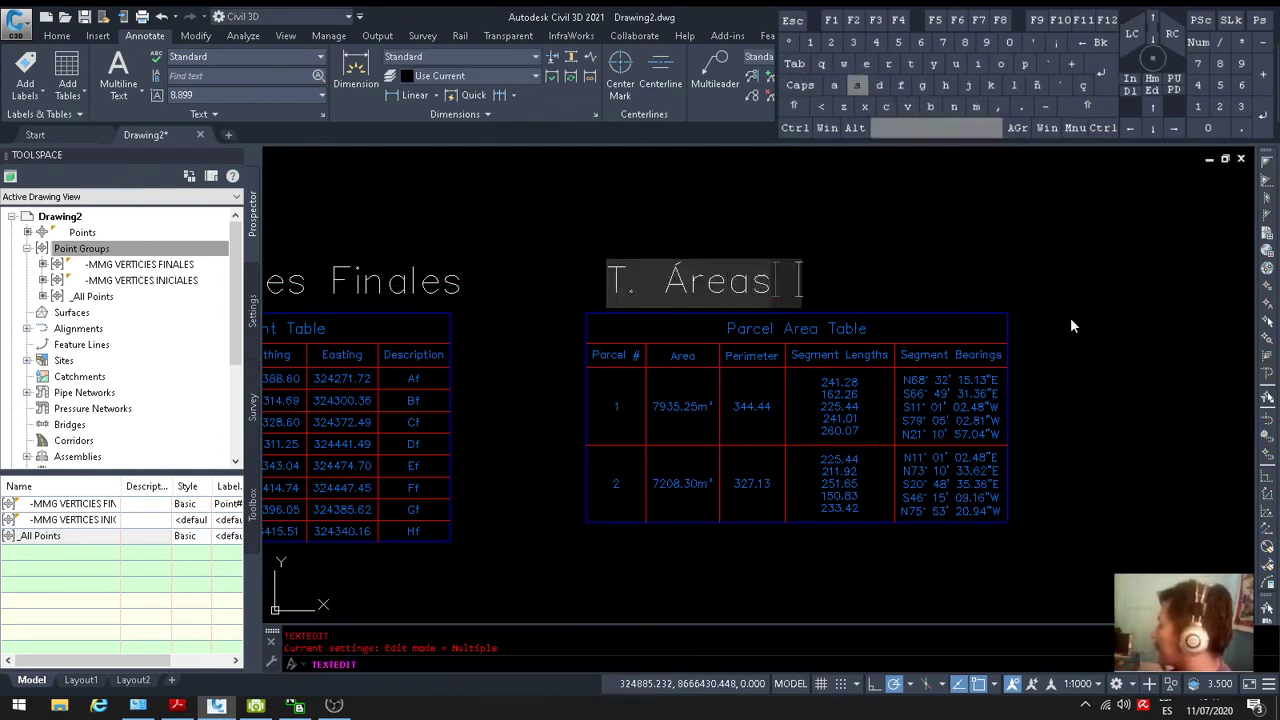
type("de Pârcela")
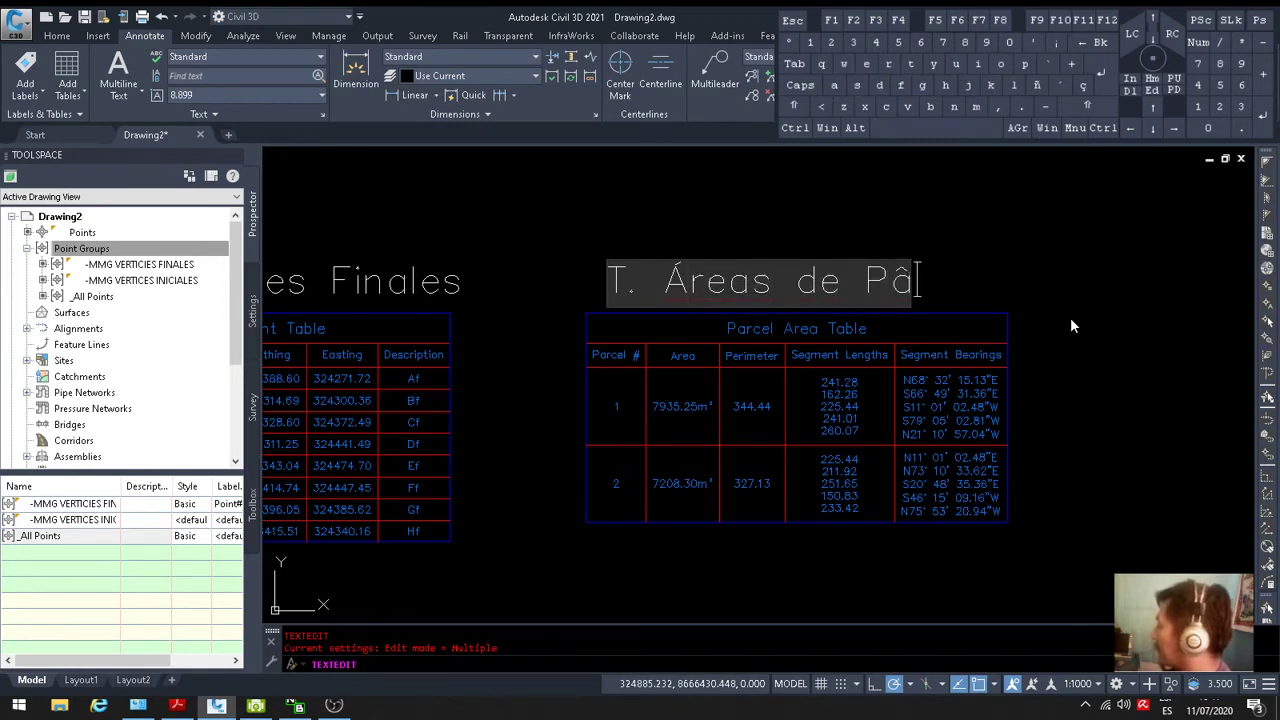
key("Left")
key("Left")
key("Left")
key("Left")
key("Left")
key("Left")
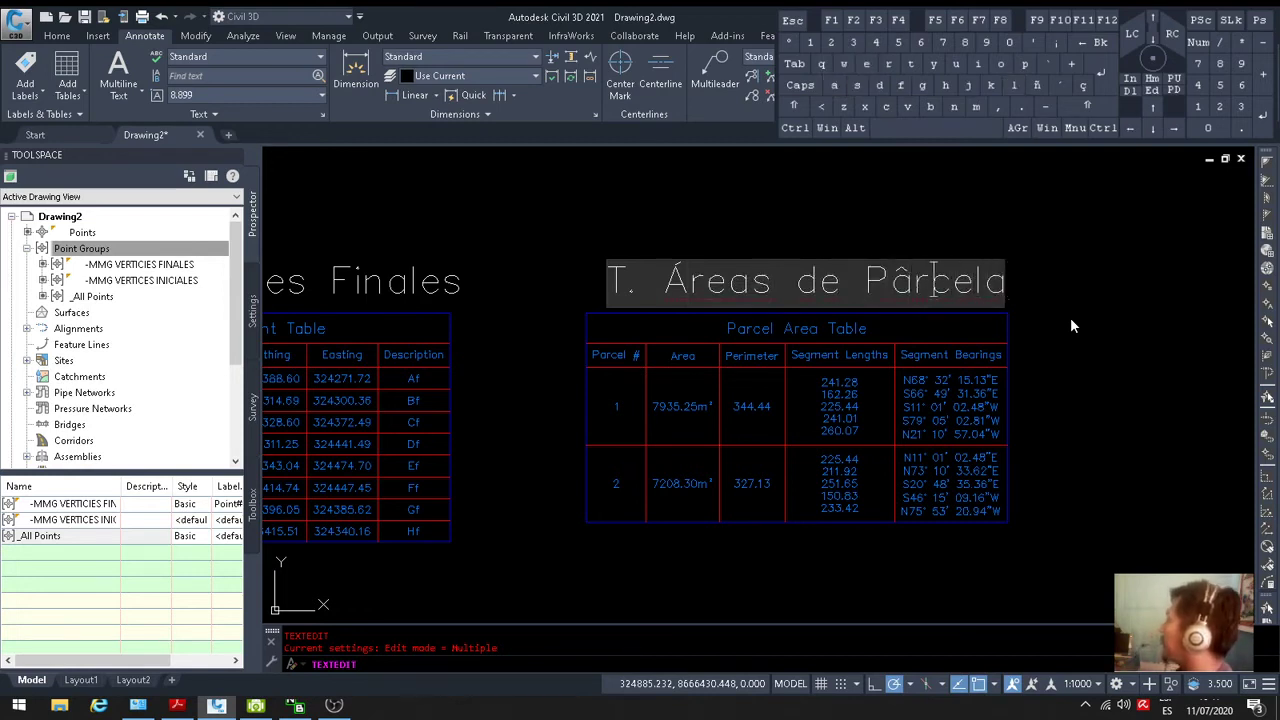
key("Delete")
type("a")
left_click(1070, 318)
key("Escape")
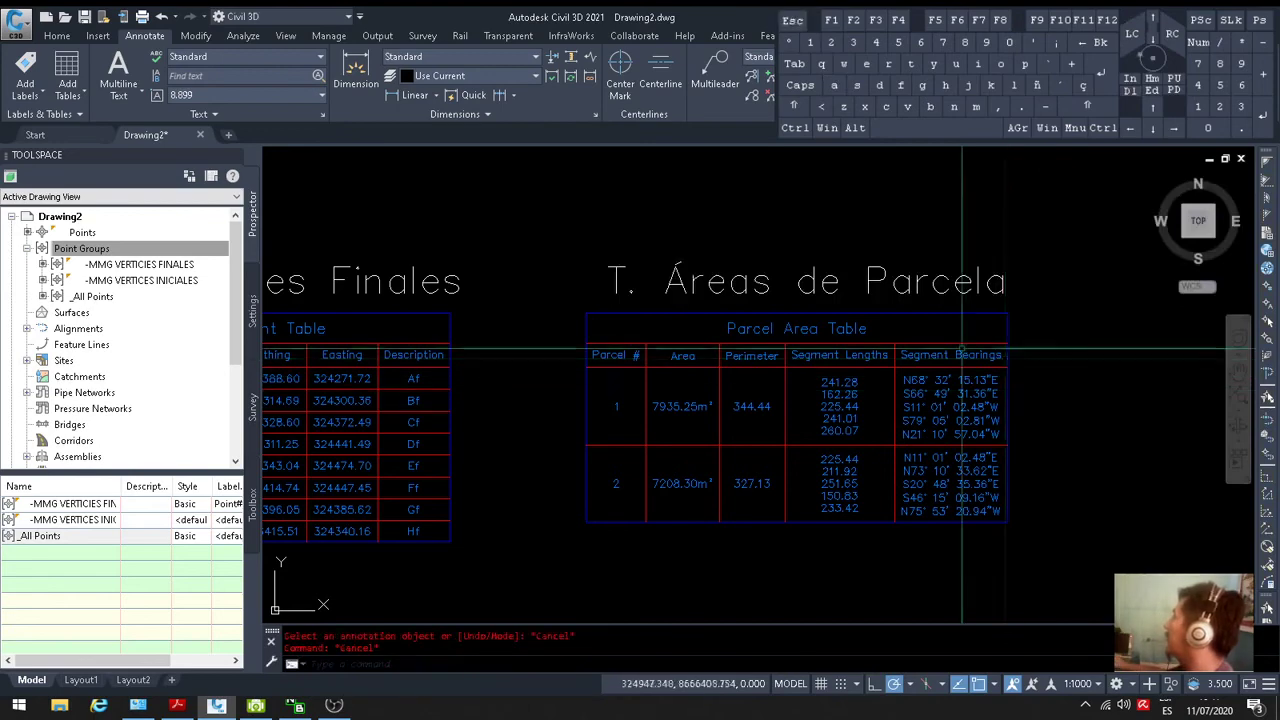
Check the practice sheet's task for the final areas of parcels I and II against the parcel labels in the drawing
scroll(1070, 300, "down", 2)
scroll(822, 360, "down", 2)
scroll(822, 360, "up", 1)
key("alt+Tab")
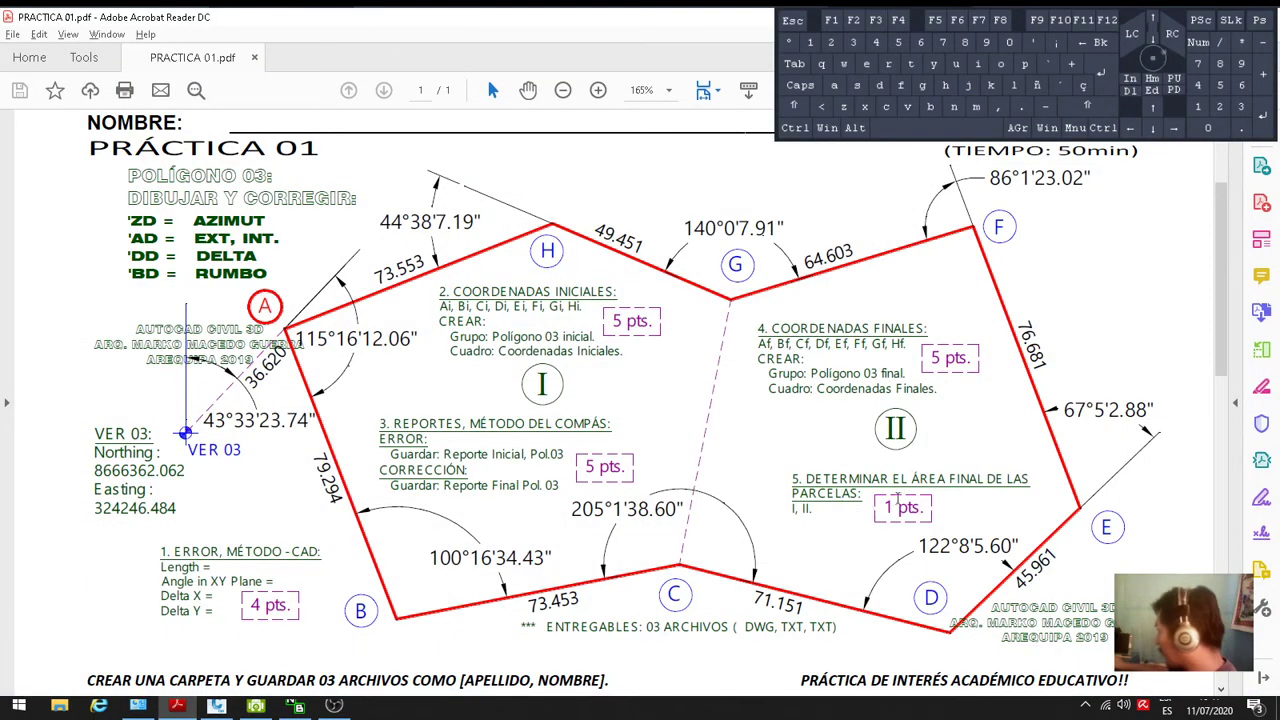
key("alt+Tab")
scroll(375, 340, "up", 2)
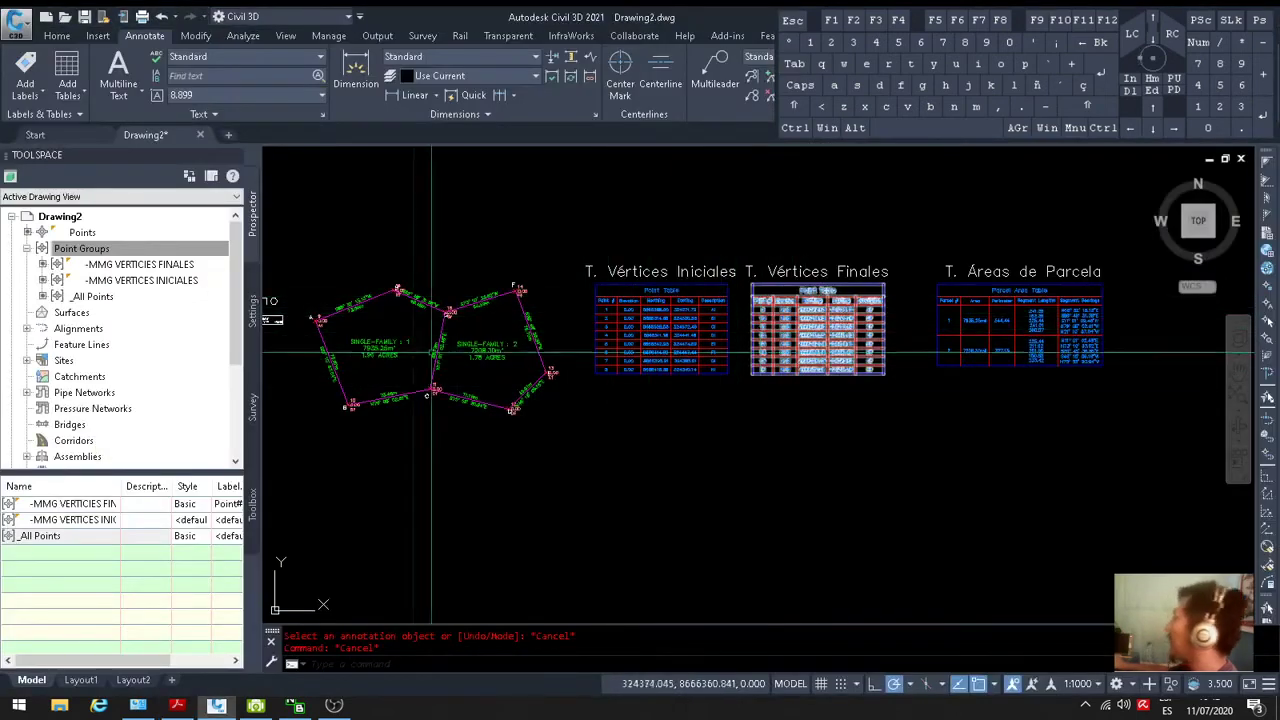
scroll(375, 340, "up", 2)
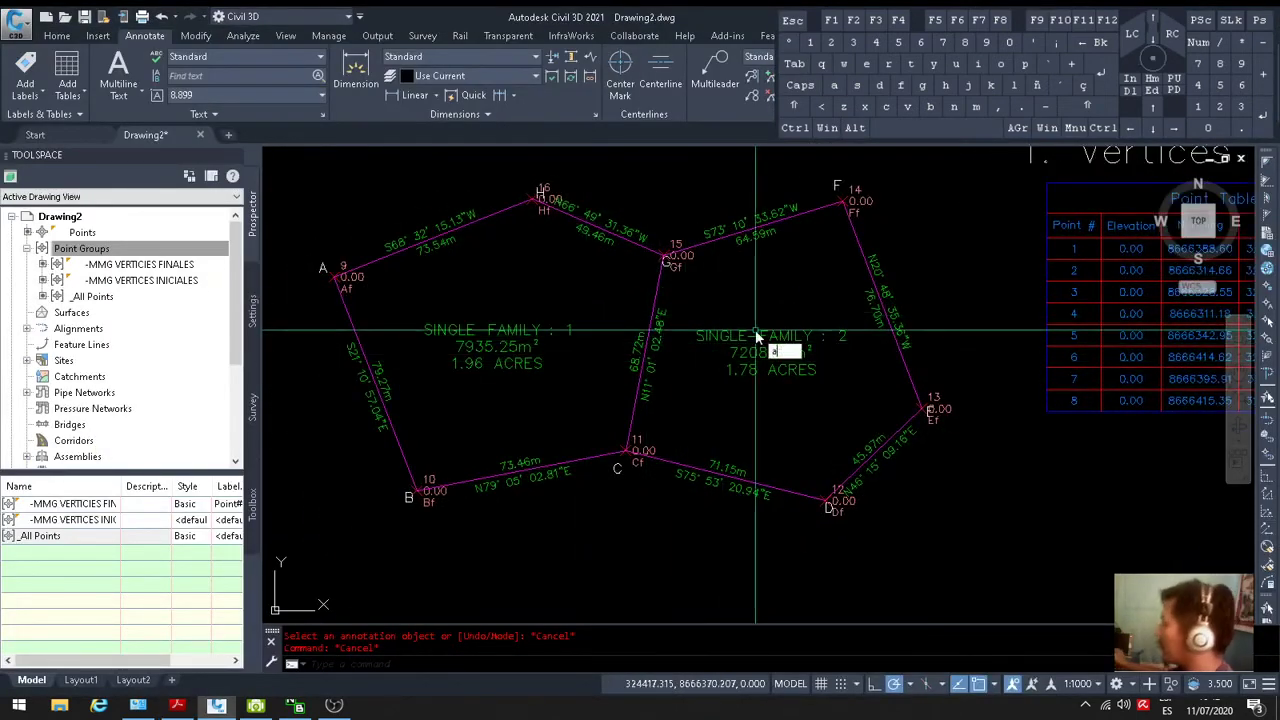
key("Escape")
Look over the divided polygon, the closure error text, both vertices tables and the parcel area table
scroll(656, 368, "down", 4)
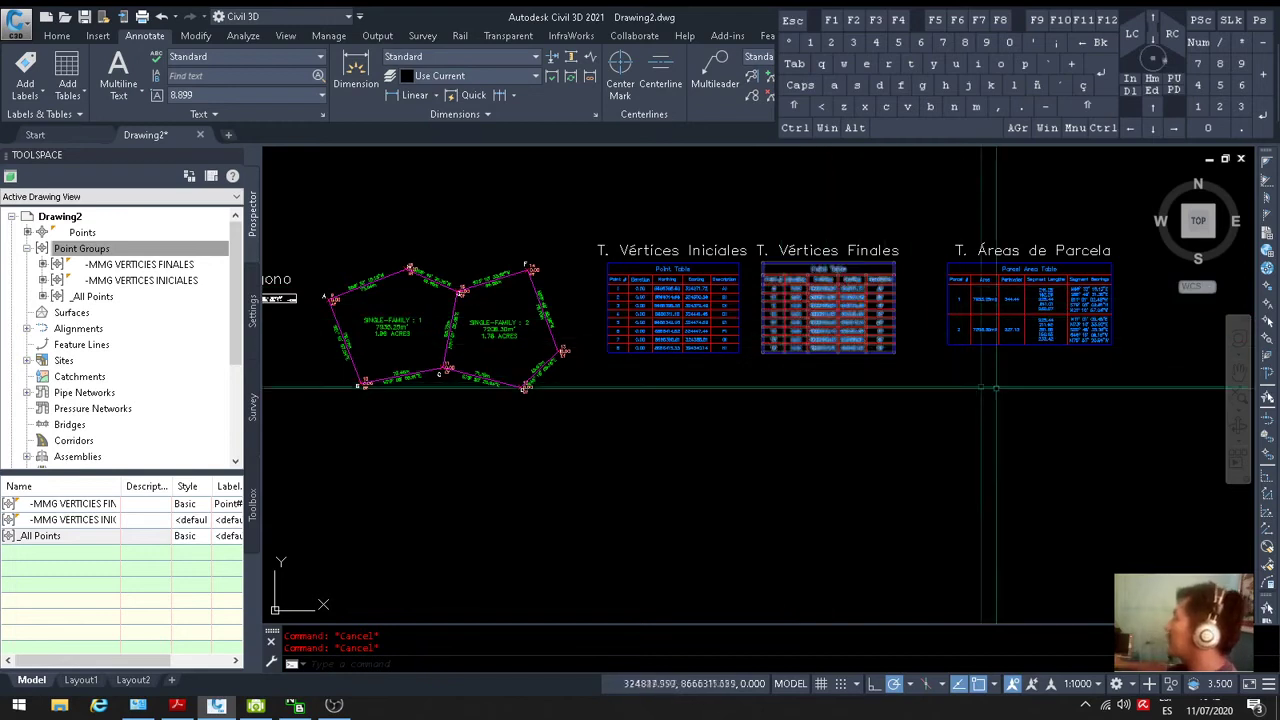
scroll(390, 360, "up", 5)
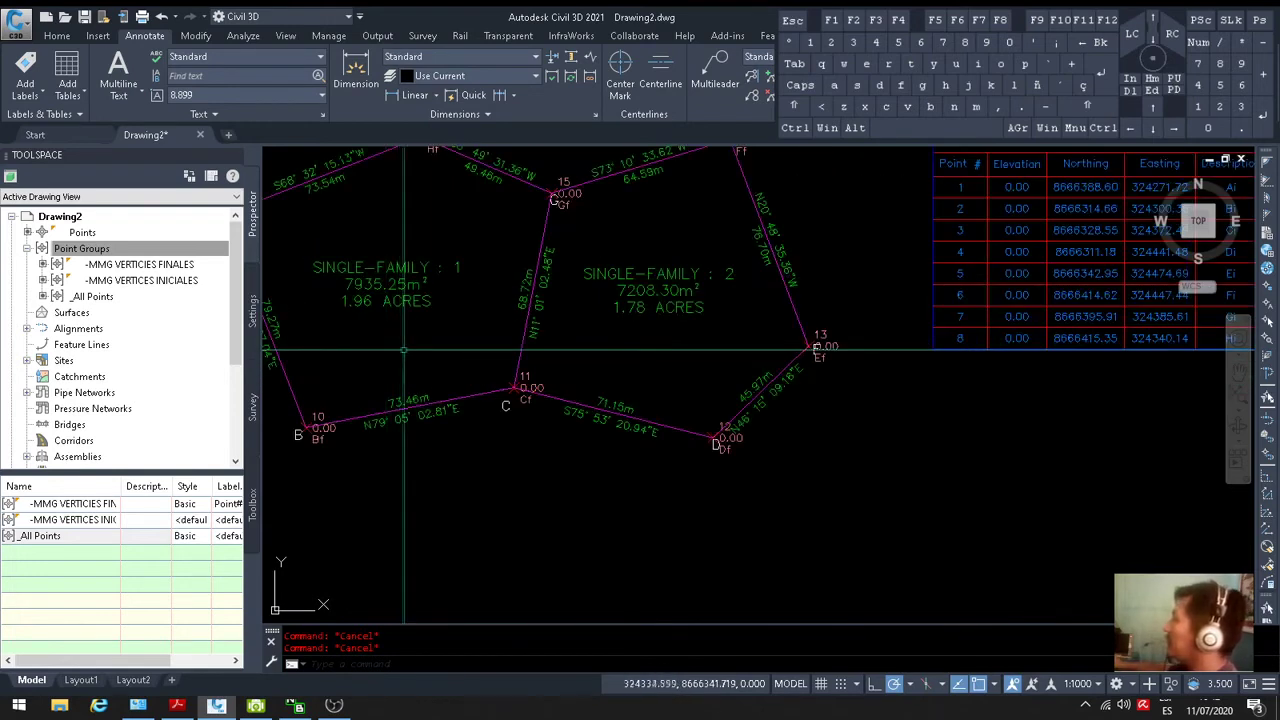
scroll(420, 350, "down", 5)
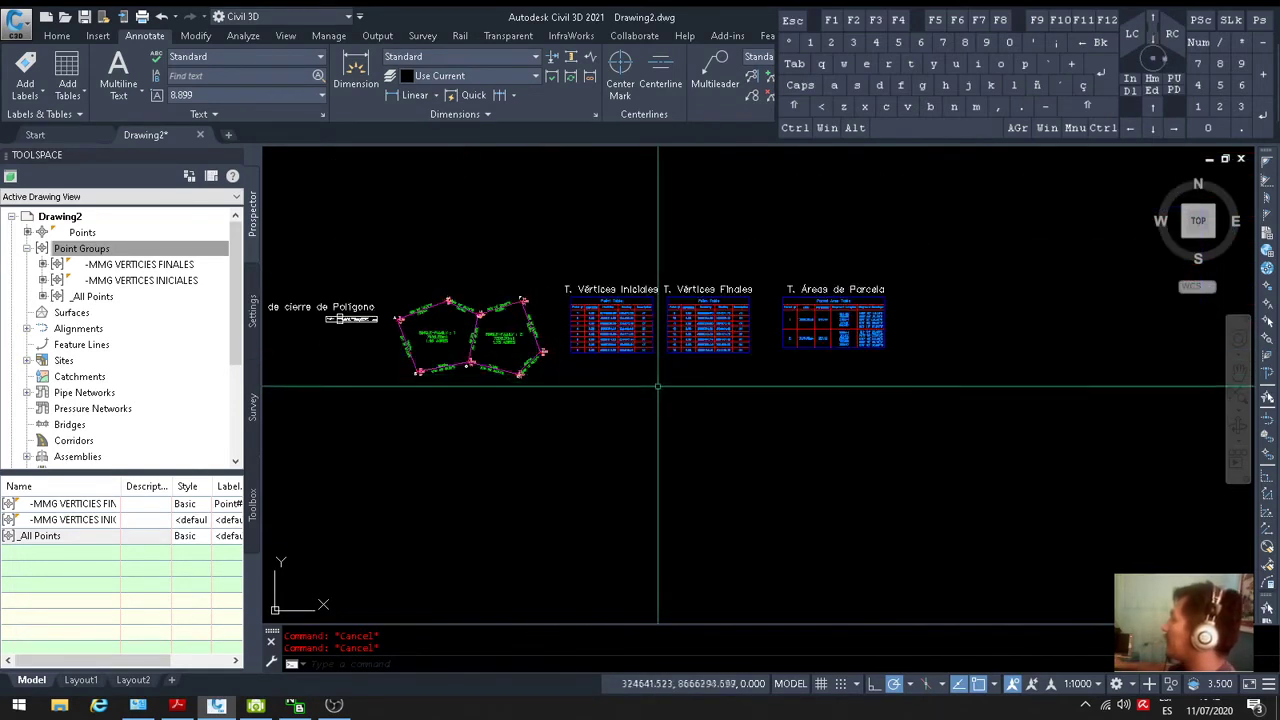
scroll(657, 385, "up", 4)
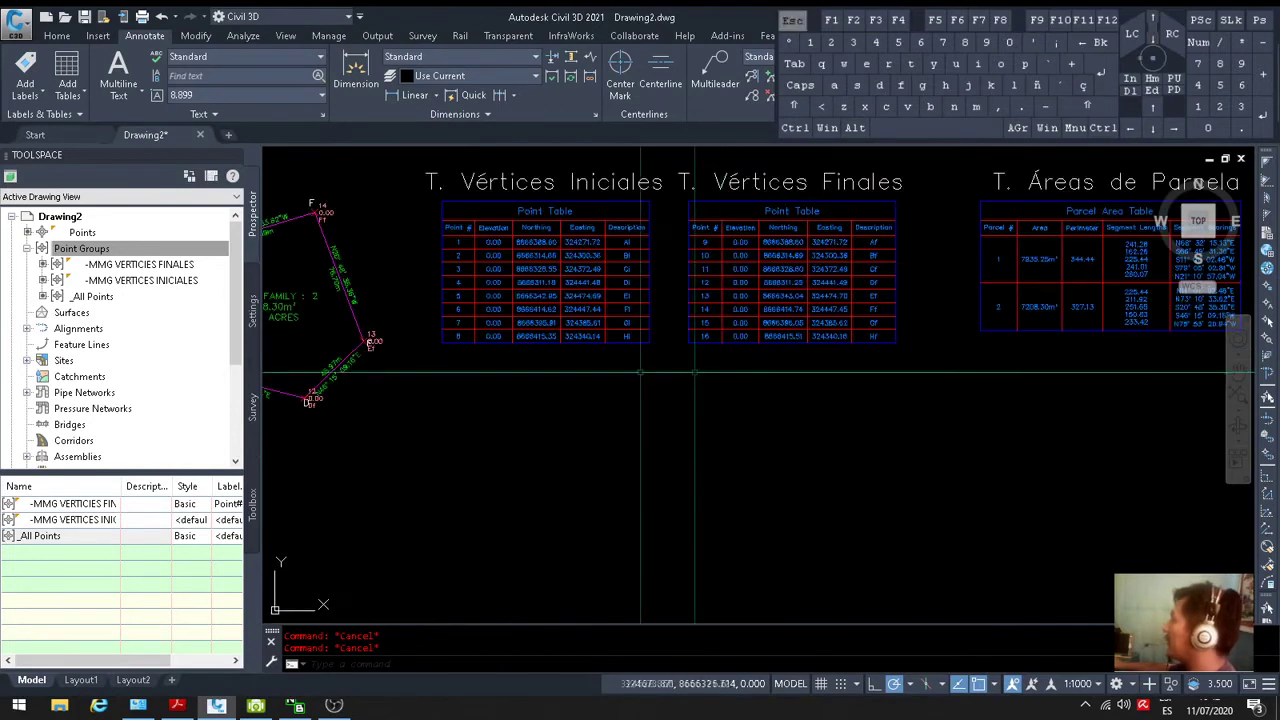
scroll(606, 360, "down", 5)
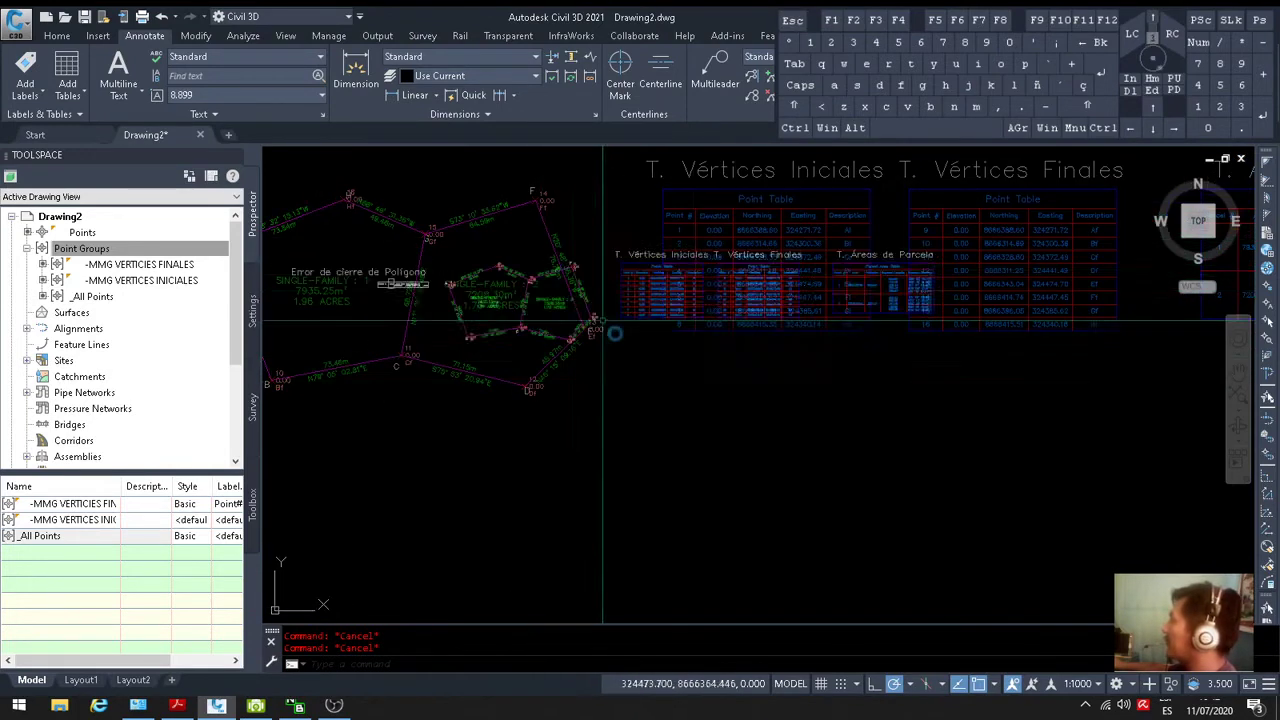
scroll(686, 397, "down", 3)
scroll(440, 300, "up", 8)
mouse_move(440, 290)
middle_mouse_down()
mouse_move(372, 247)
mouse_move(505, 315)
middle_mouse_up()
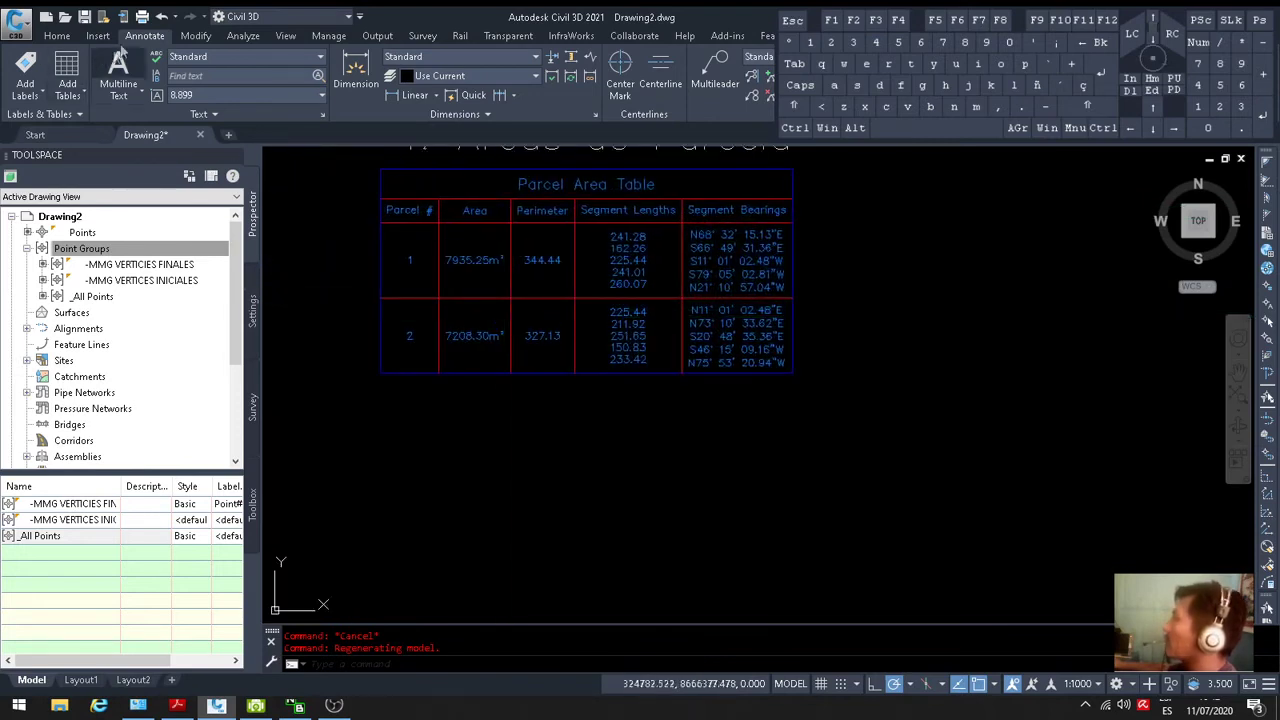
left_click(77, 97)
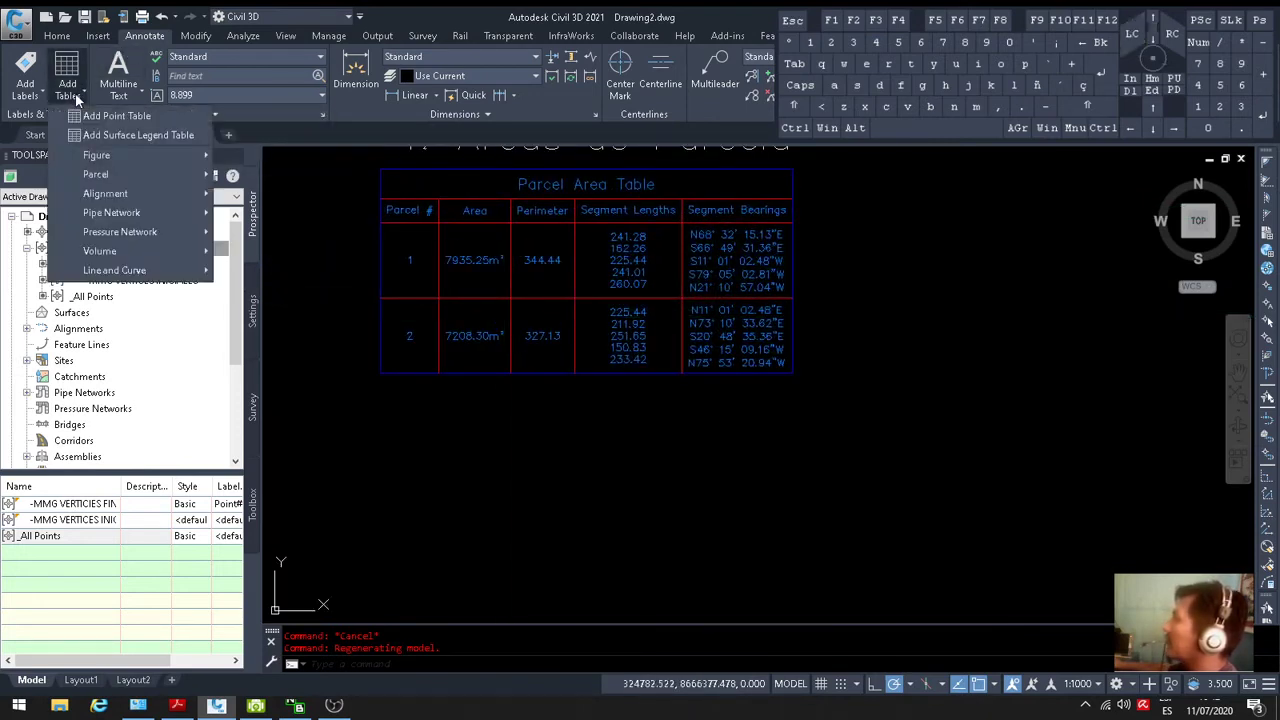
mouse_move(130, 175)
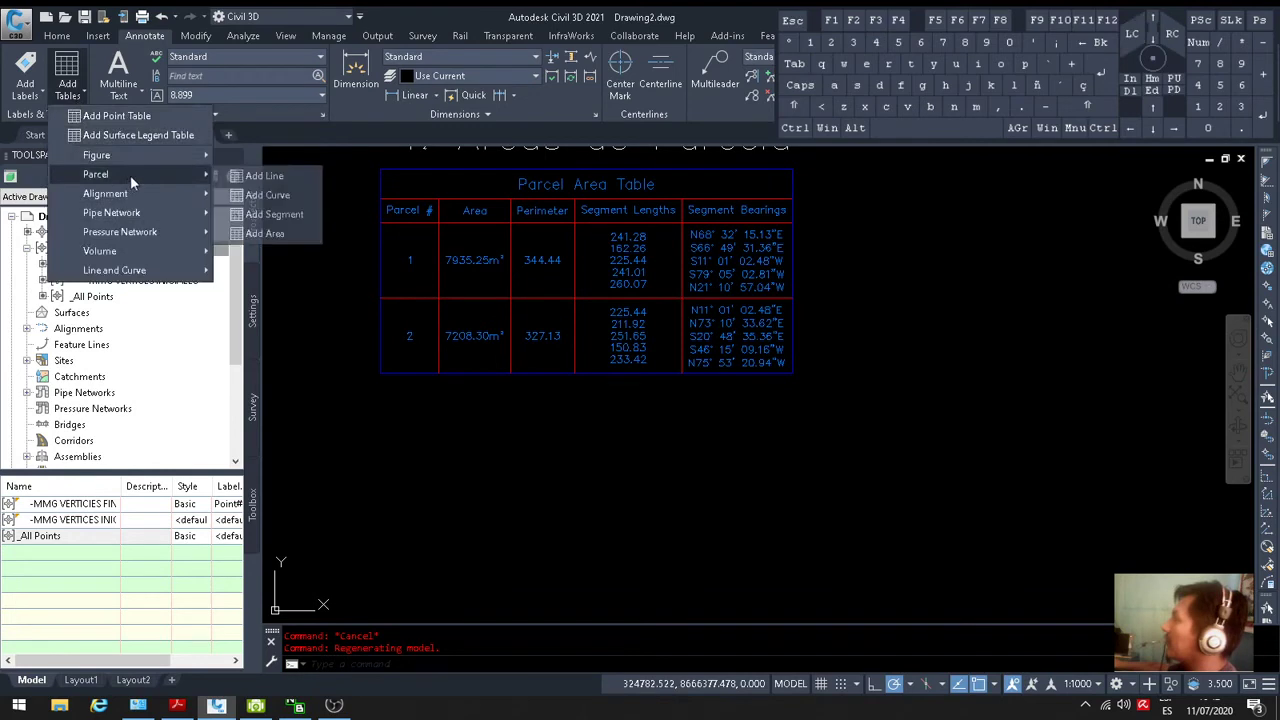
left_click(278, 177)
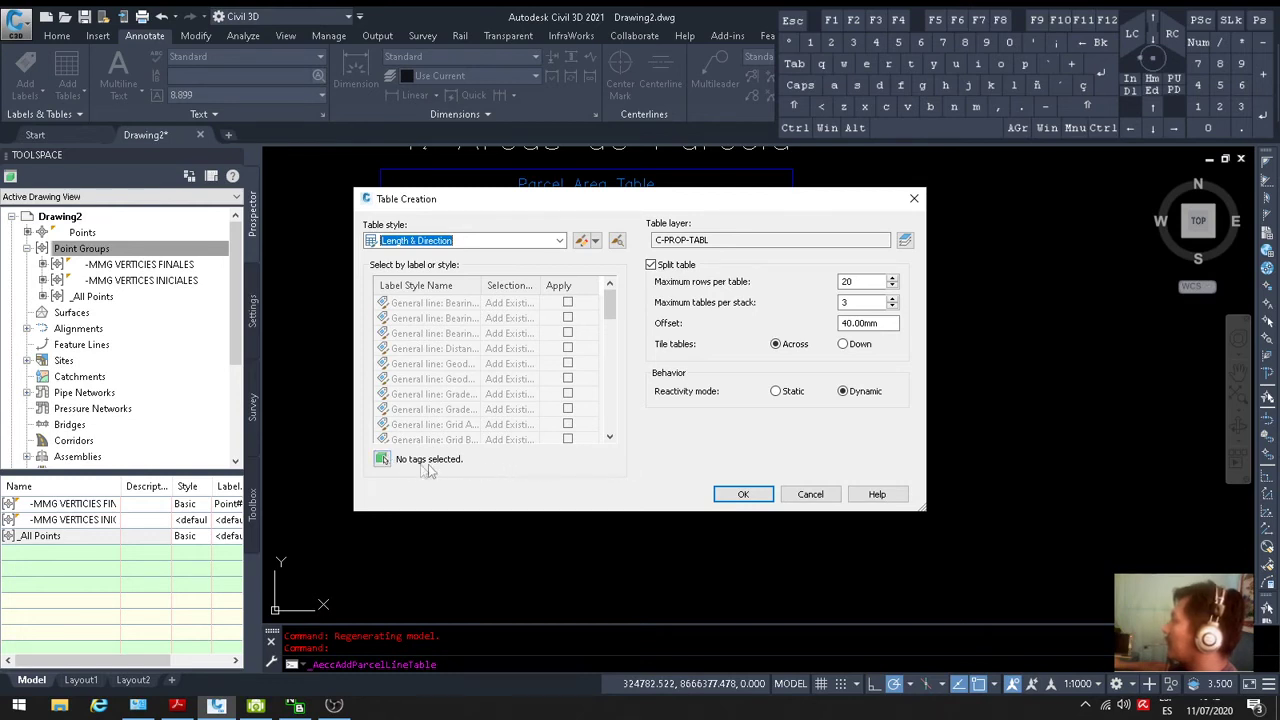
left_click(383, 459)
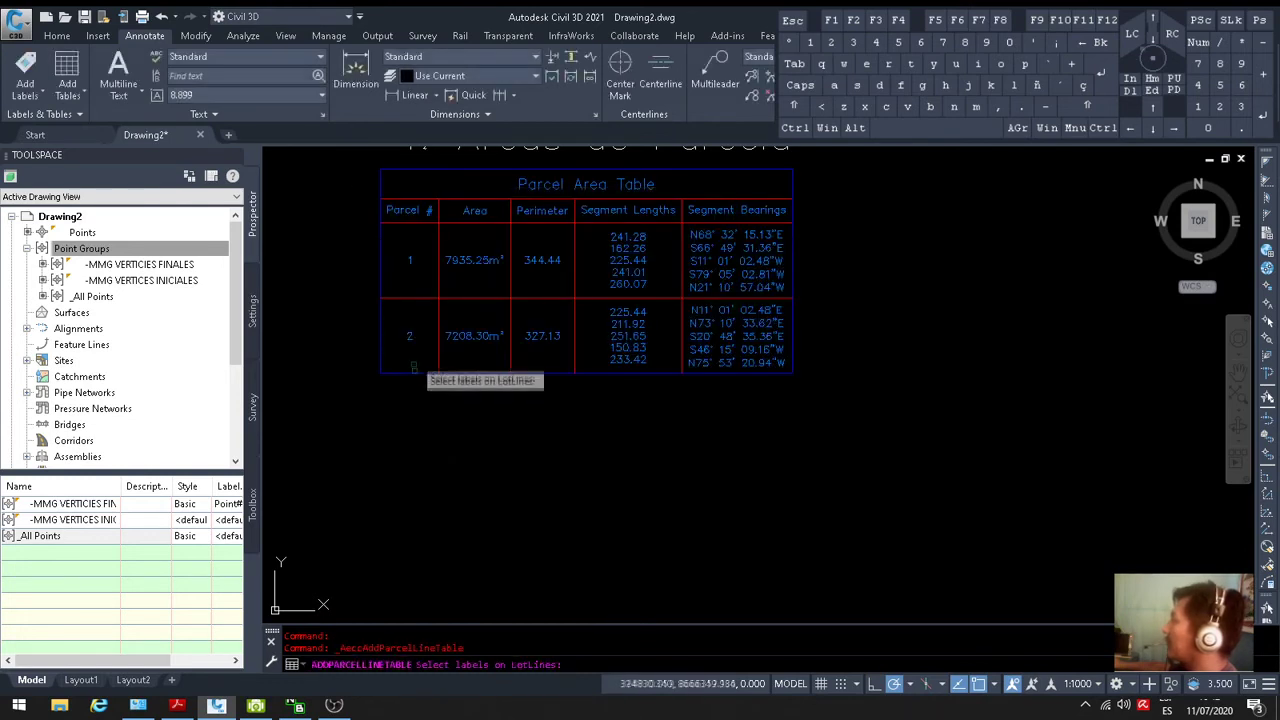
scroll(470, 395, "down", 5)
scroll(355, 358, "up", 3)
middle_click_drag(355, 358, 608, 350)
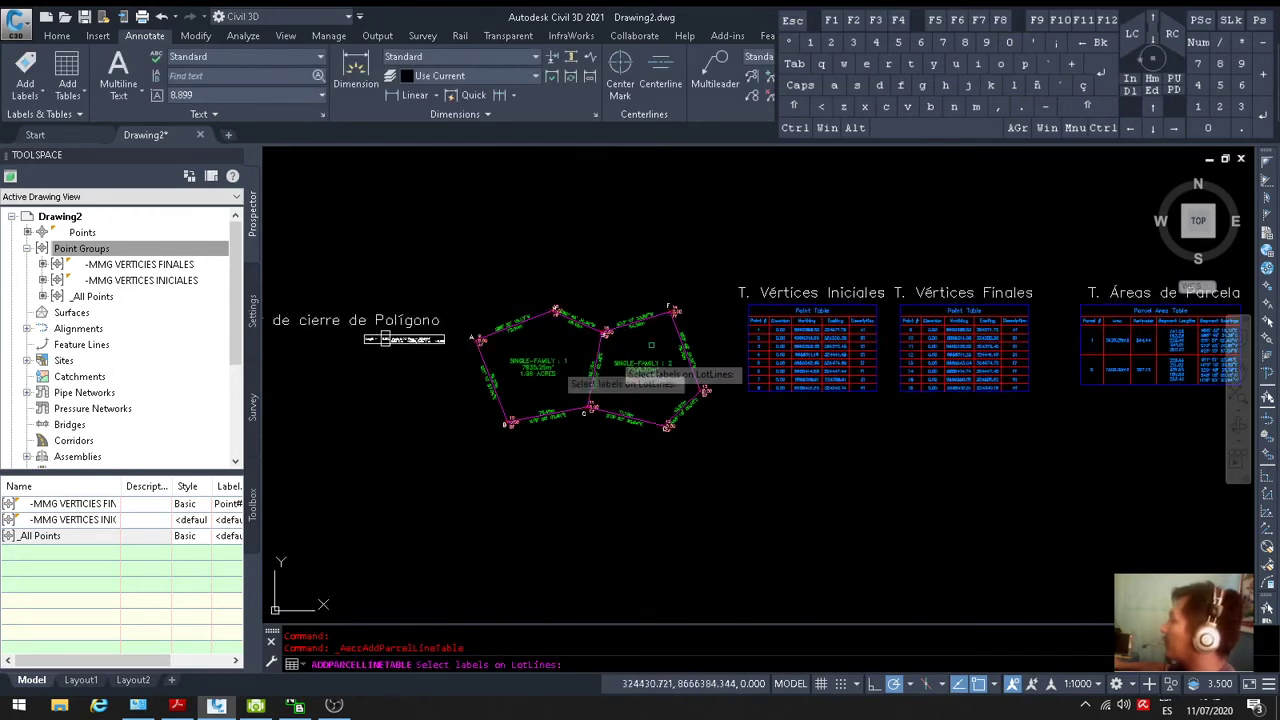
scroll(580, 350, "up", 4)
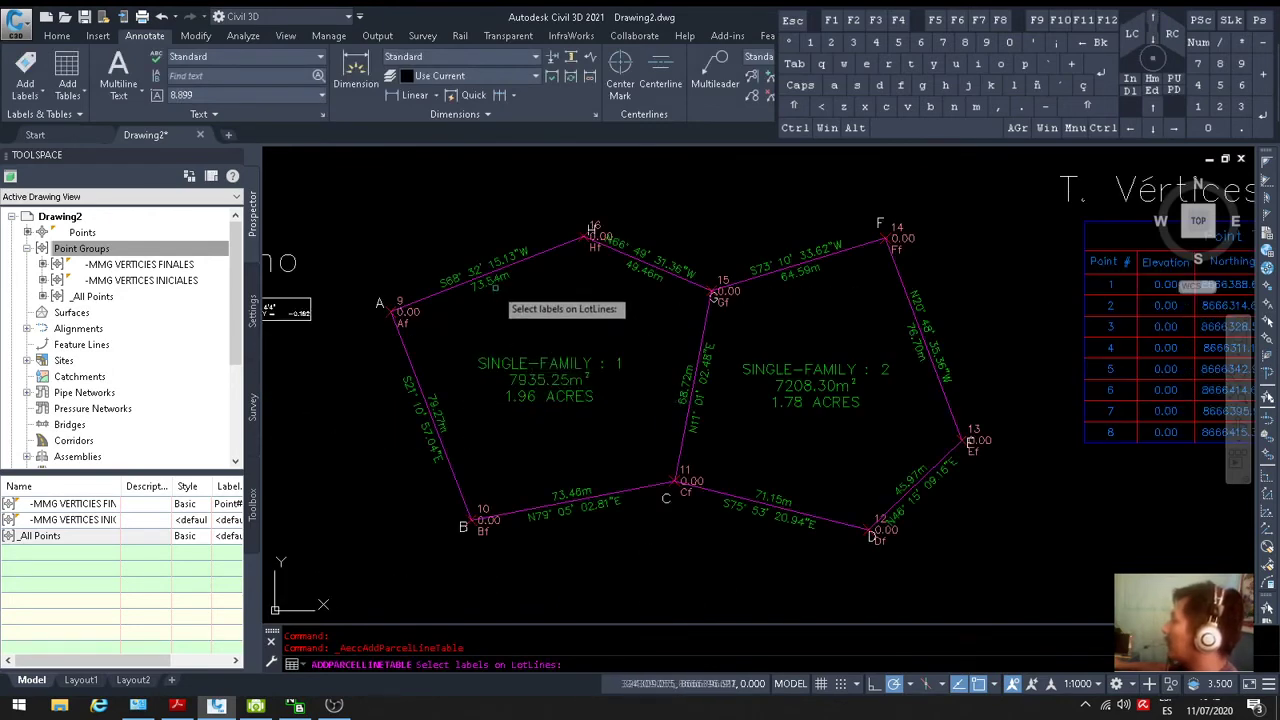
key("Escape")
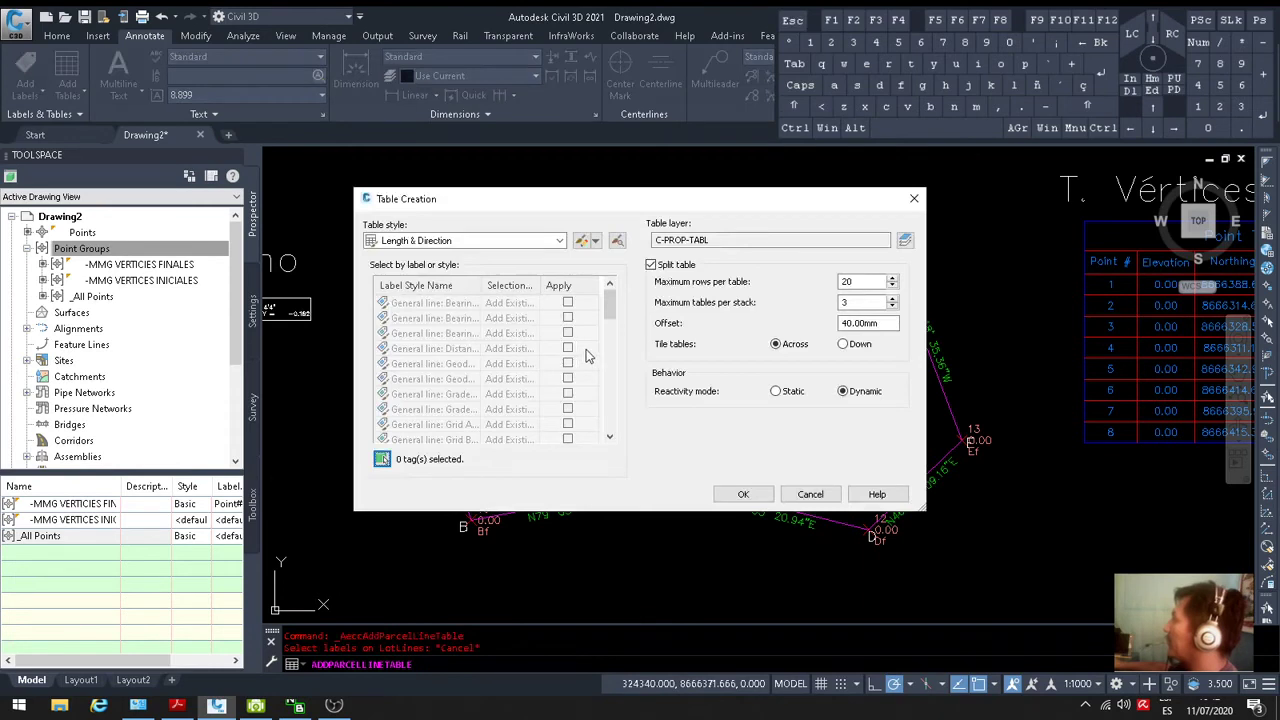
left_click(810, 494)
Start a parcel segment table and select the segment labels along sides A-H, A-B and B-C
left_click(78, 97)
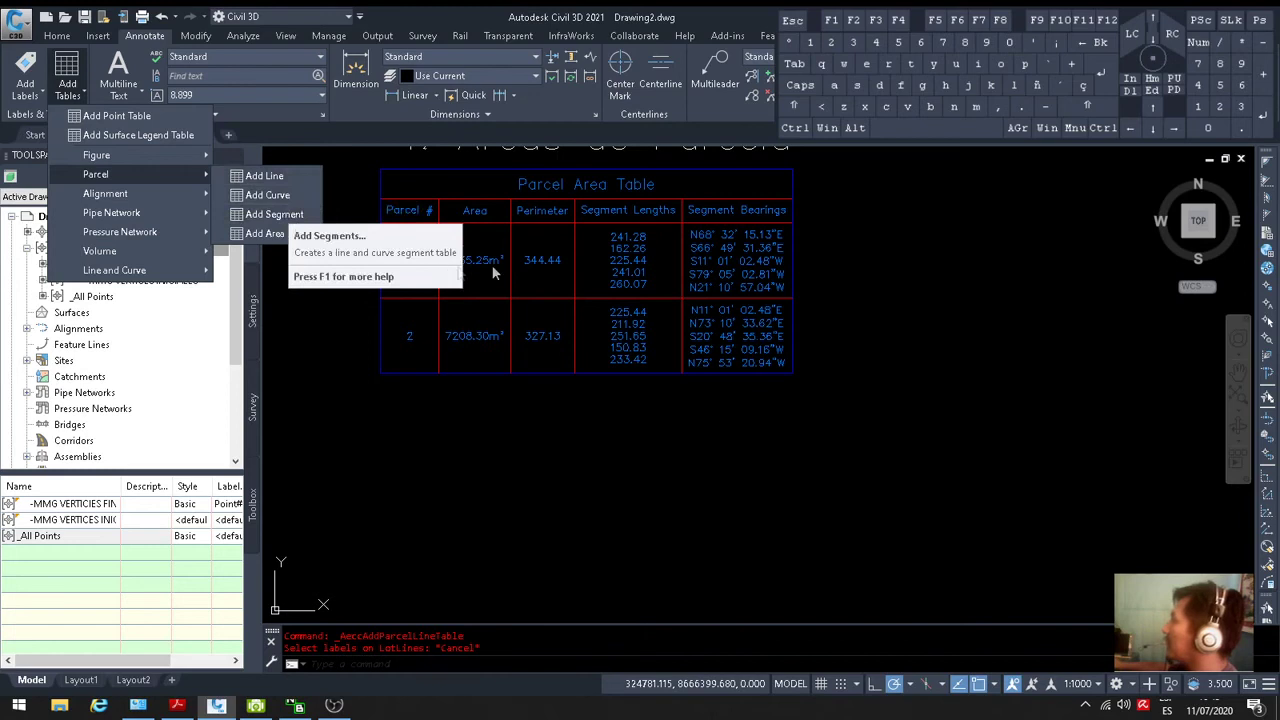
left_click(273, 214)
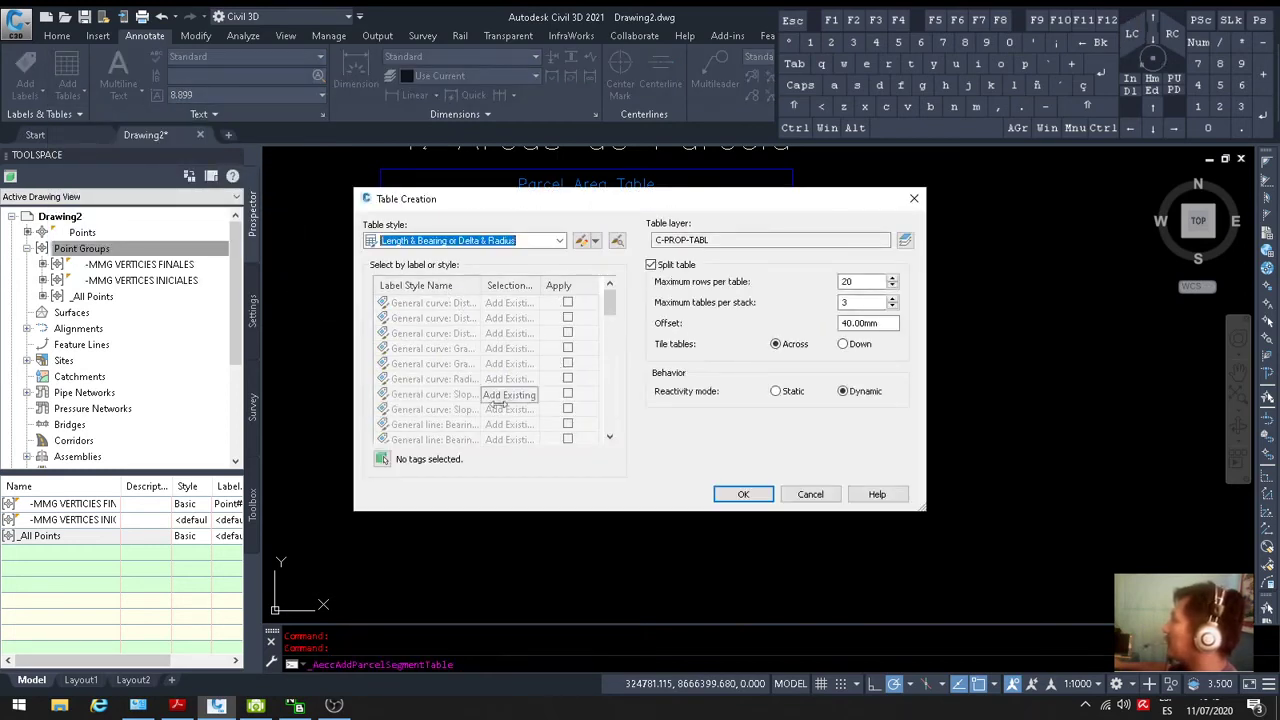
left_click(382, 460)
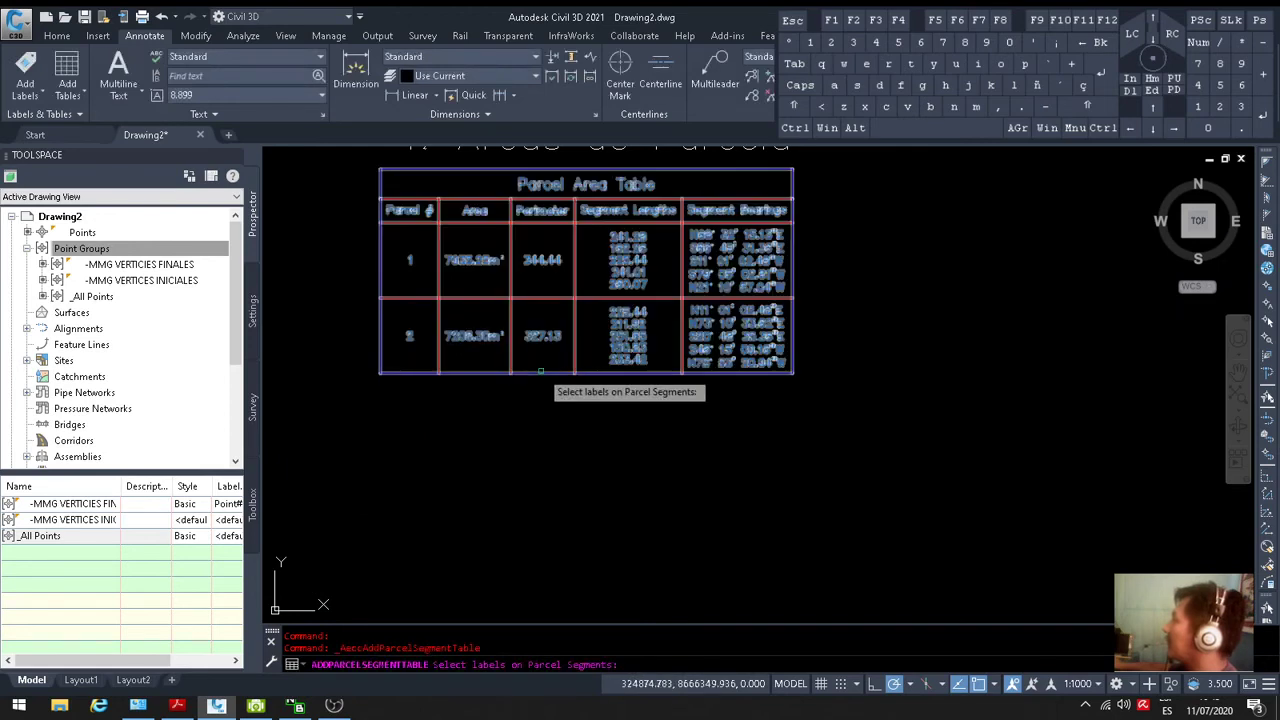
scroll(565, 389, "down", 2)
middle_click_drag(300, 398, 762, 426)
left_click(595, 468)
left_click(438, 320)
left_click(431, 462)
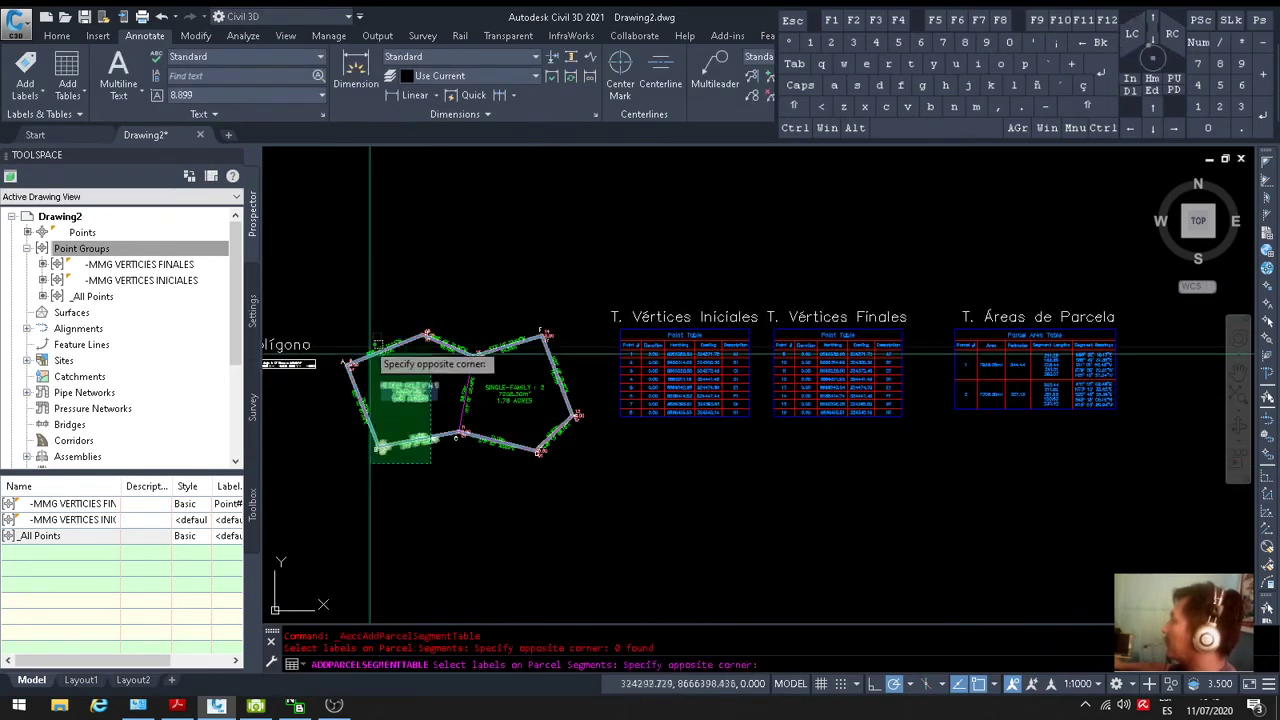
left_click(361, 300)
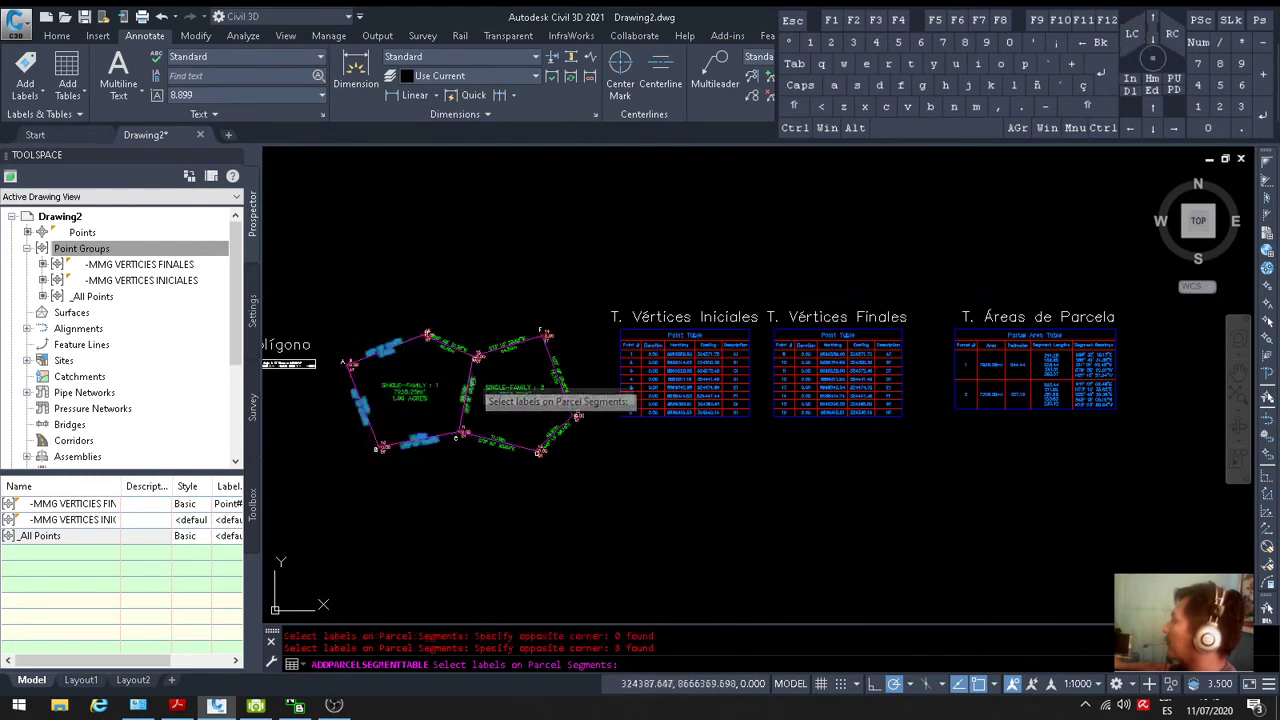
Add the labels of sides H-G, G-F, F-E, E-D and D-C to the table selection and convert all selected label styles to tag mode
left_click(452, 355)
left_click(440, 340)
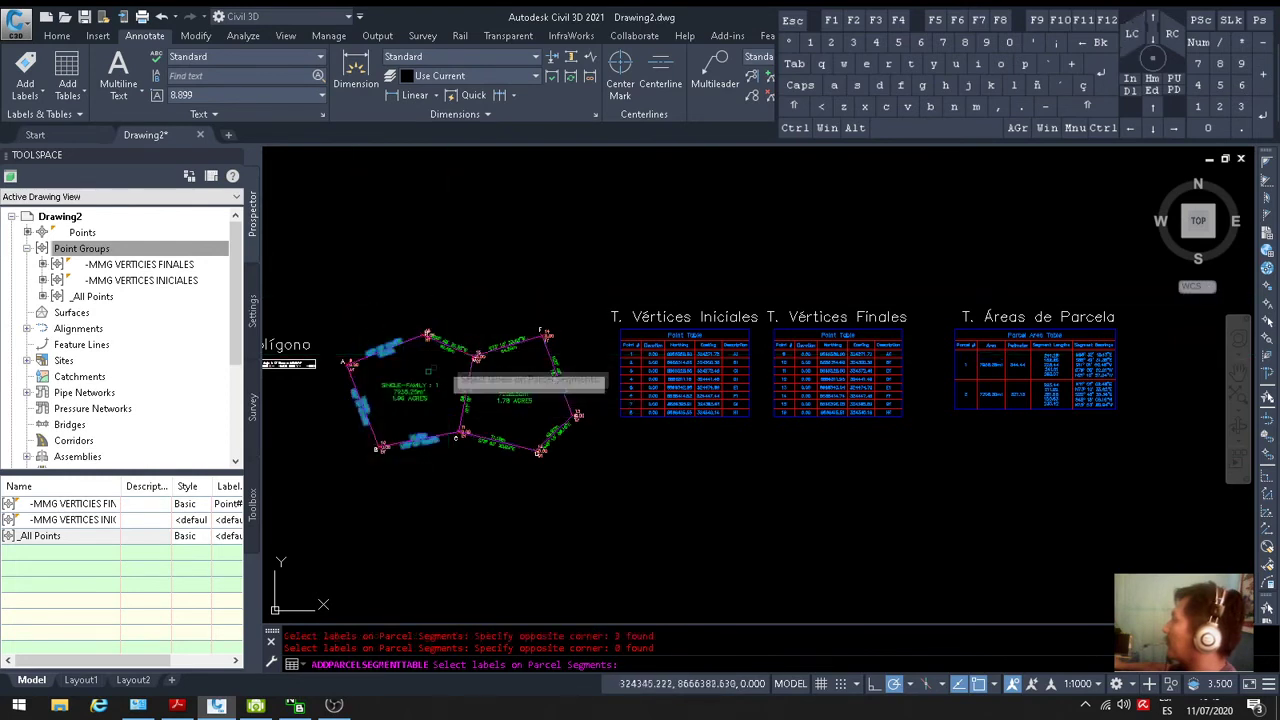
left_click(511, 347)
left_click(560, 378)
left_click(501, 445)
left_click(500, 381)
left_click(597, 433)
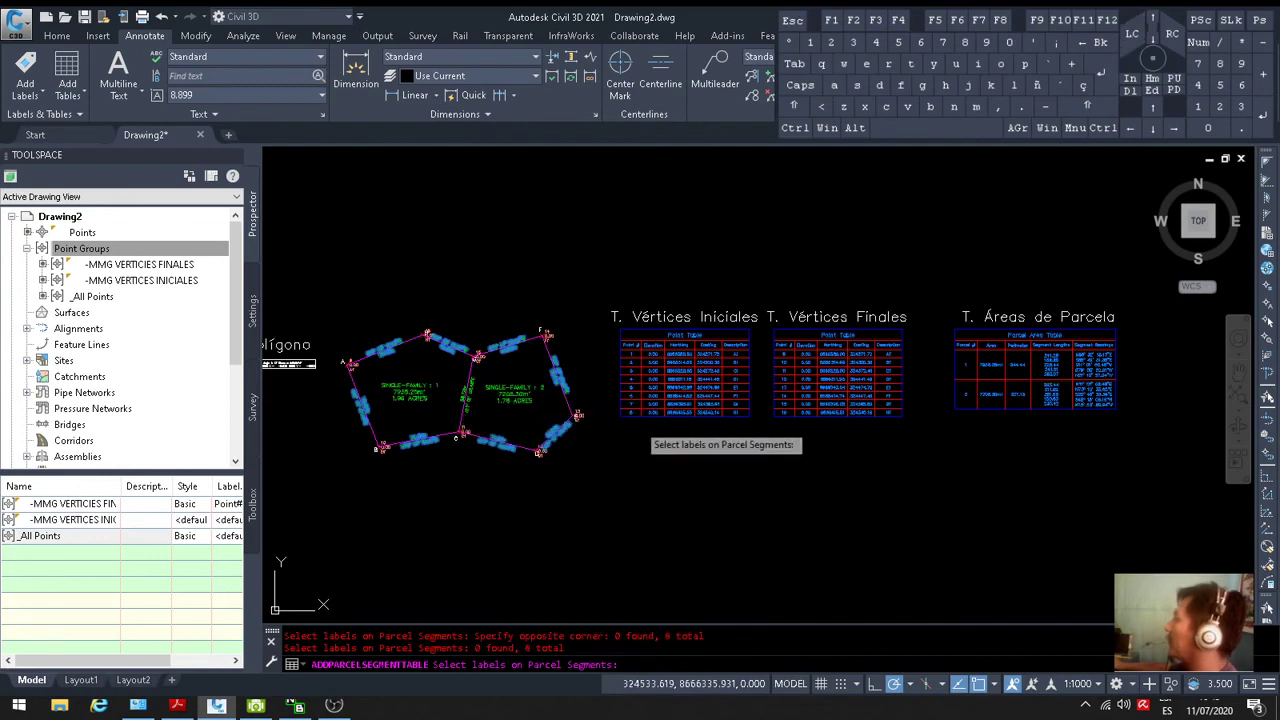
key("Return")
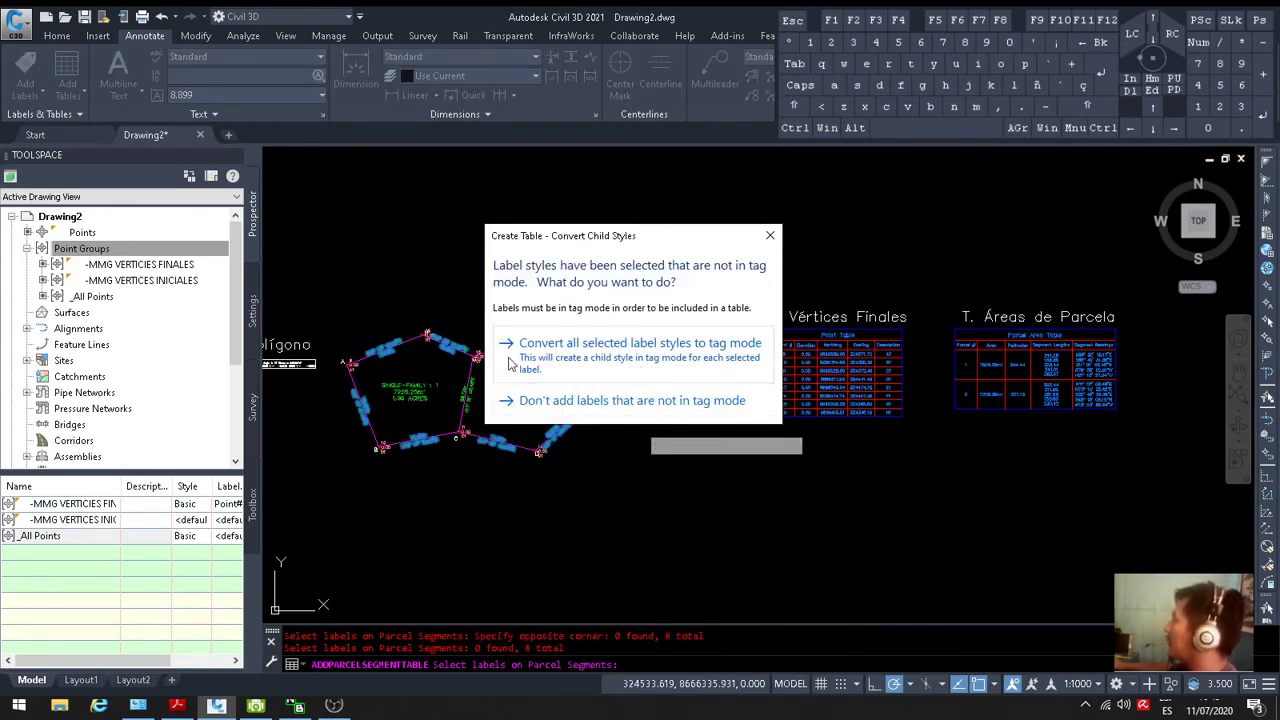
left_click(640, 366)
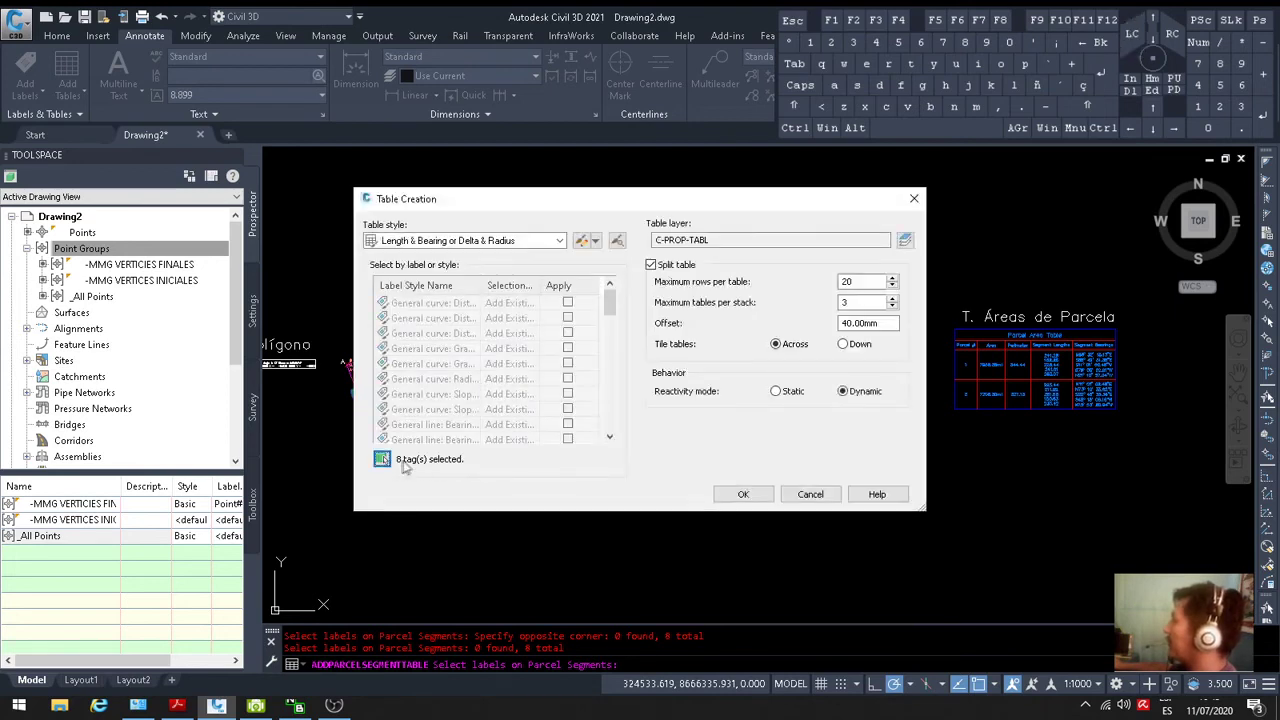
Create the dynamic segment table in Length & Bearing or Delta & Radius style and place it east of the parcel area table
left_click(743, 494)
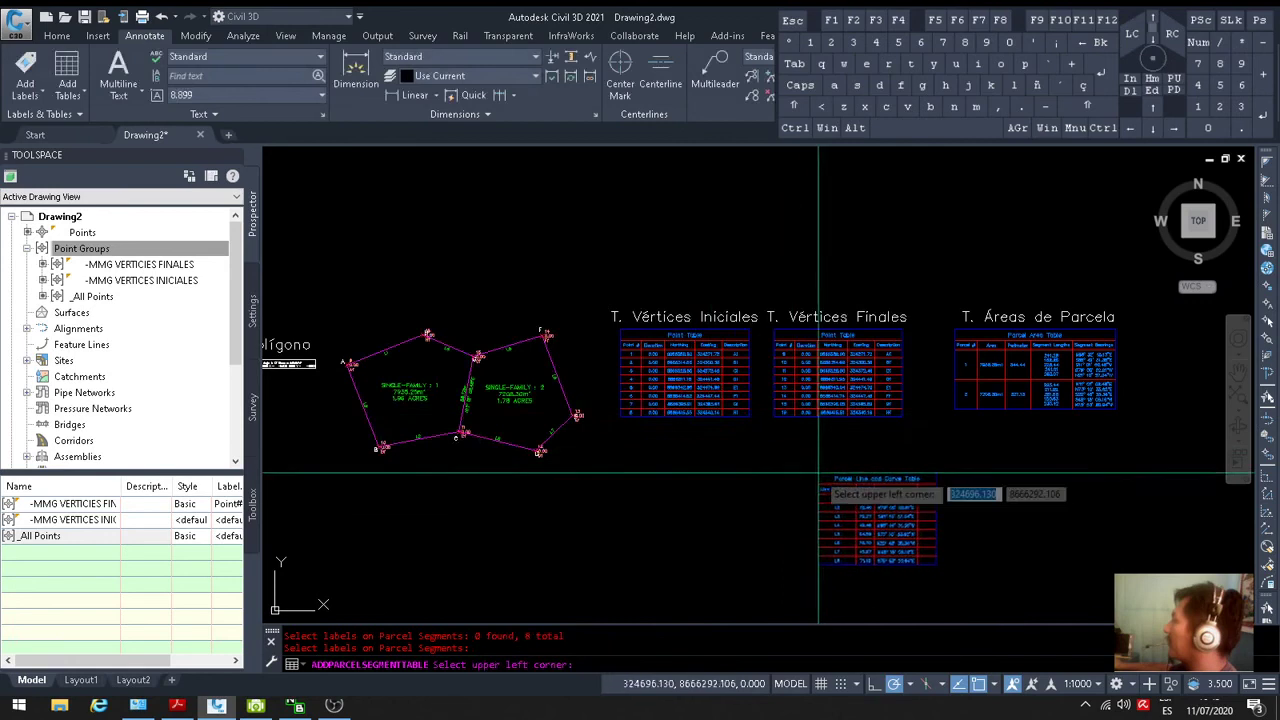
middle_click_drag(811, 470, 491, 466)
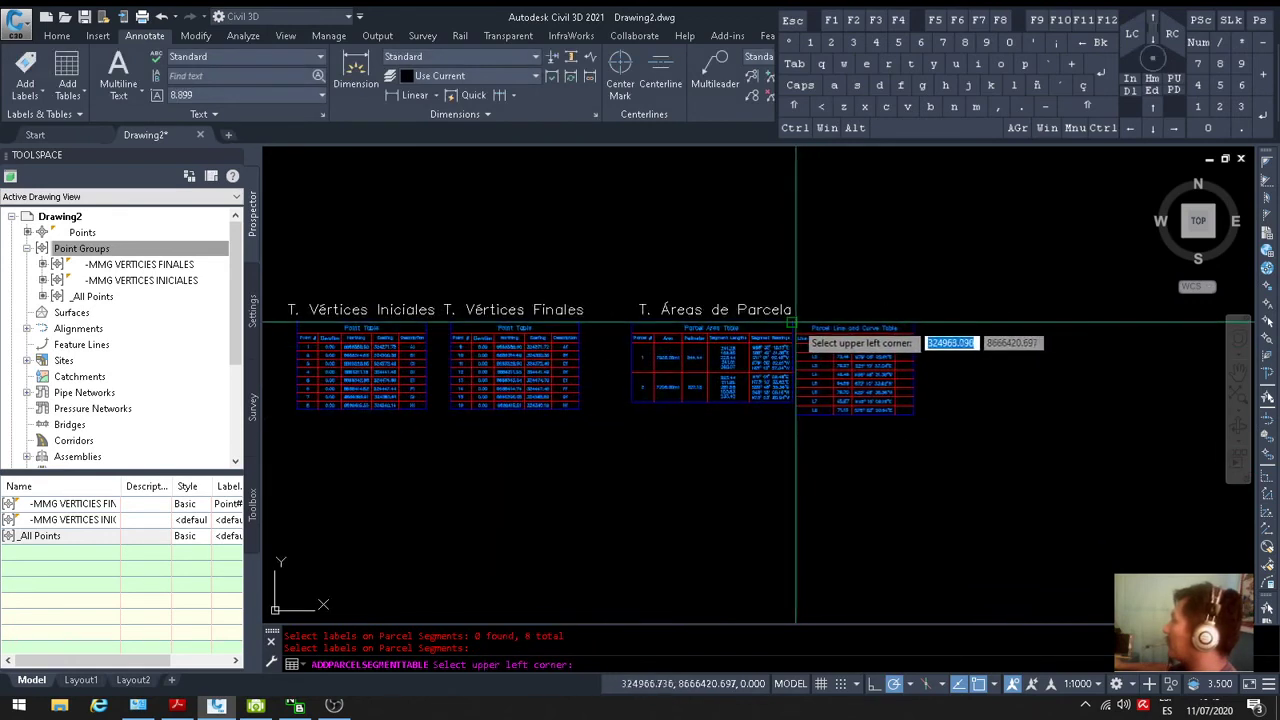
left_click(852, 322)
scroll(920, 368, "up", 6)
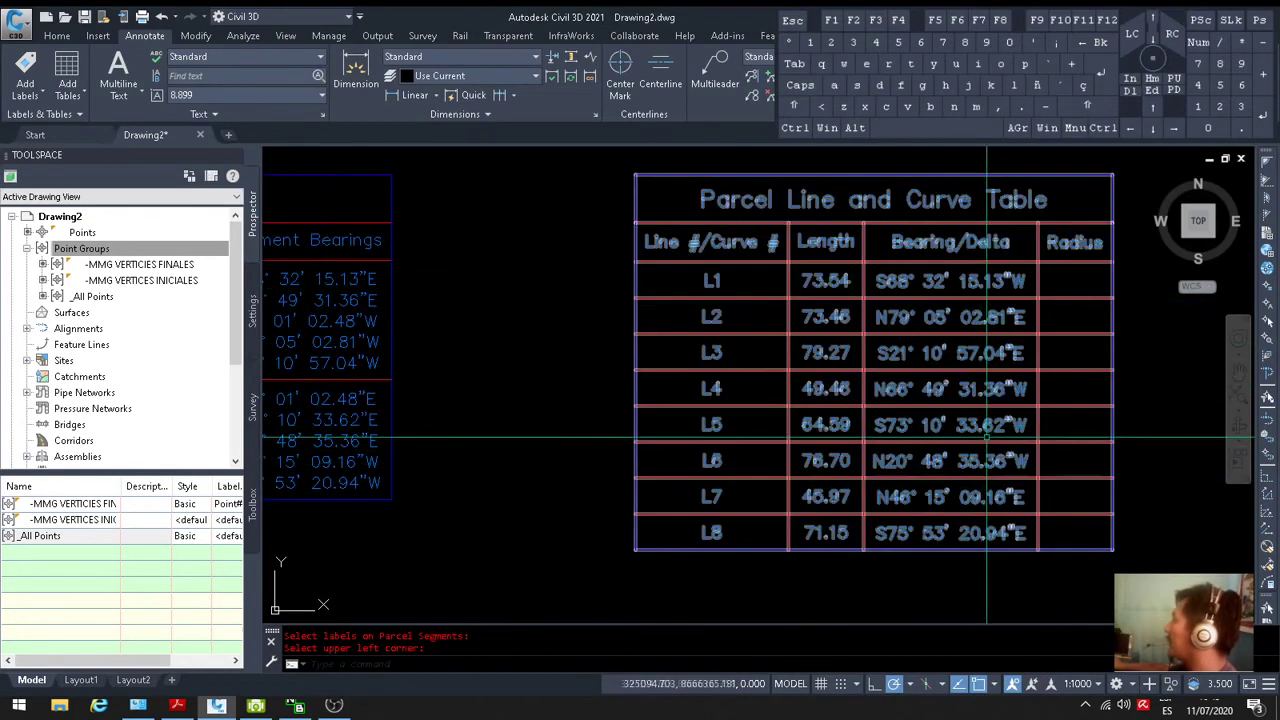
Start a parcel line table, select the label of dividing side C-G and convert its style to tag mode
scroll(809, 350, "down", 6)
middle_click_drag(520, 355, 927, 355)
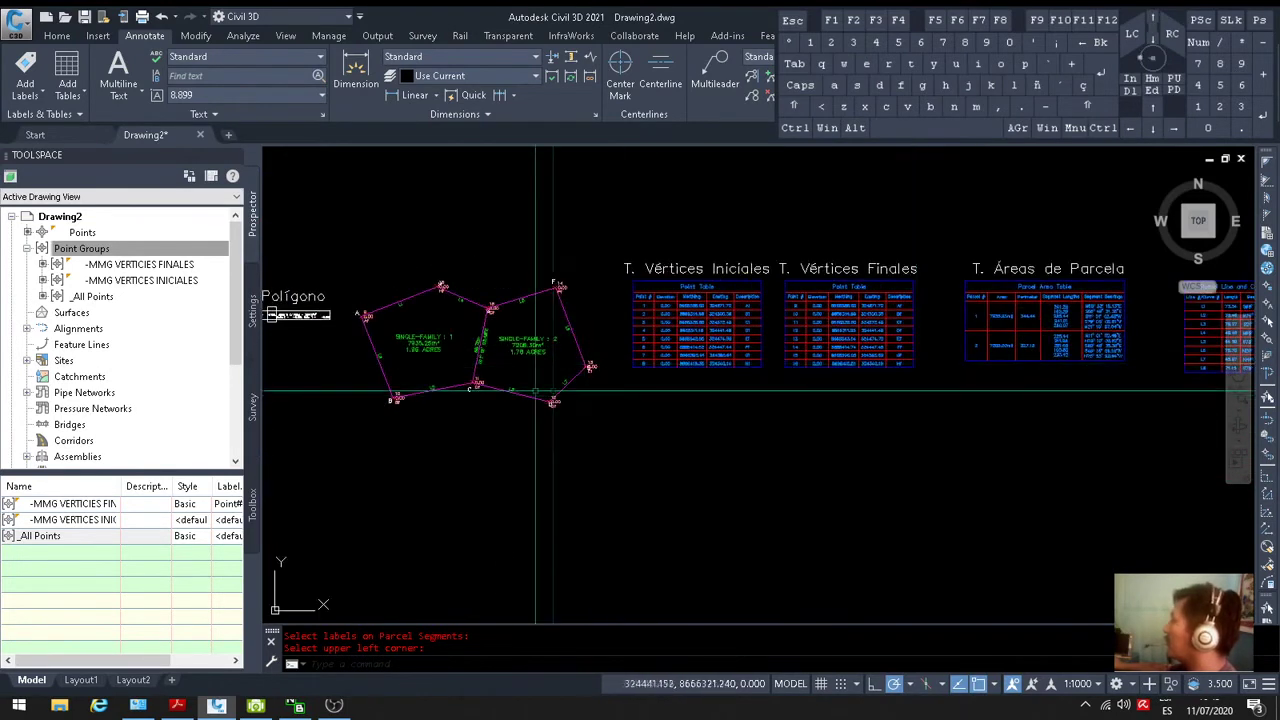
scroll(573, 290, "up", 6)
scroll(573, 290, "down", 2)
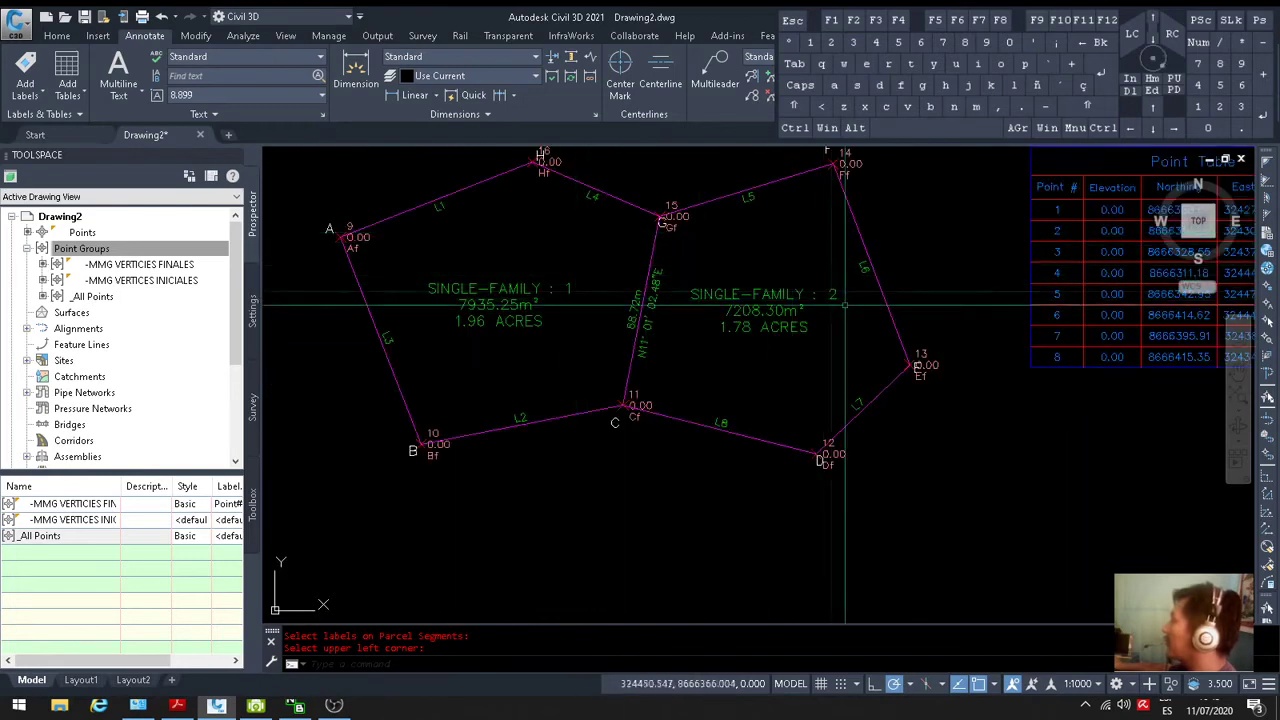
middle_click_drag(758, 300, 736, 332)
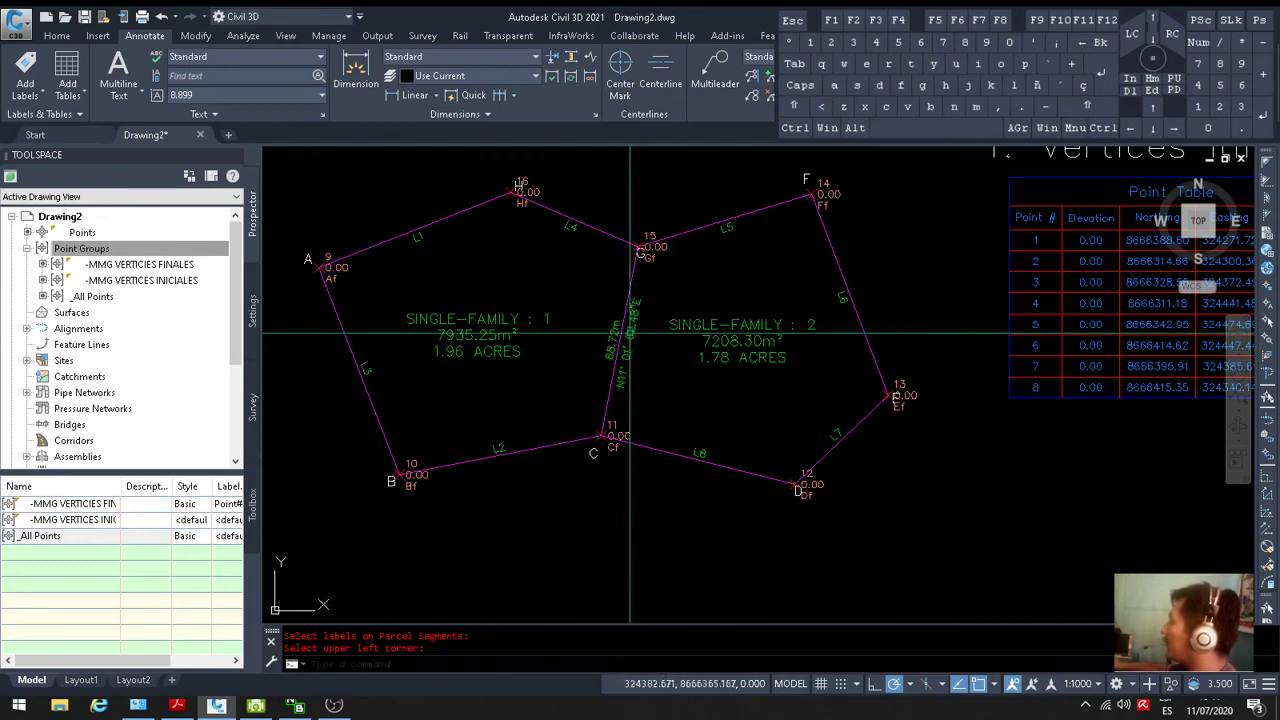
left_click(83, 94)
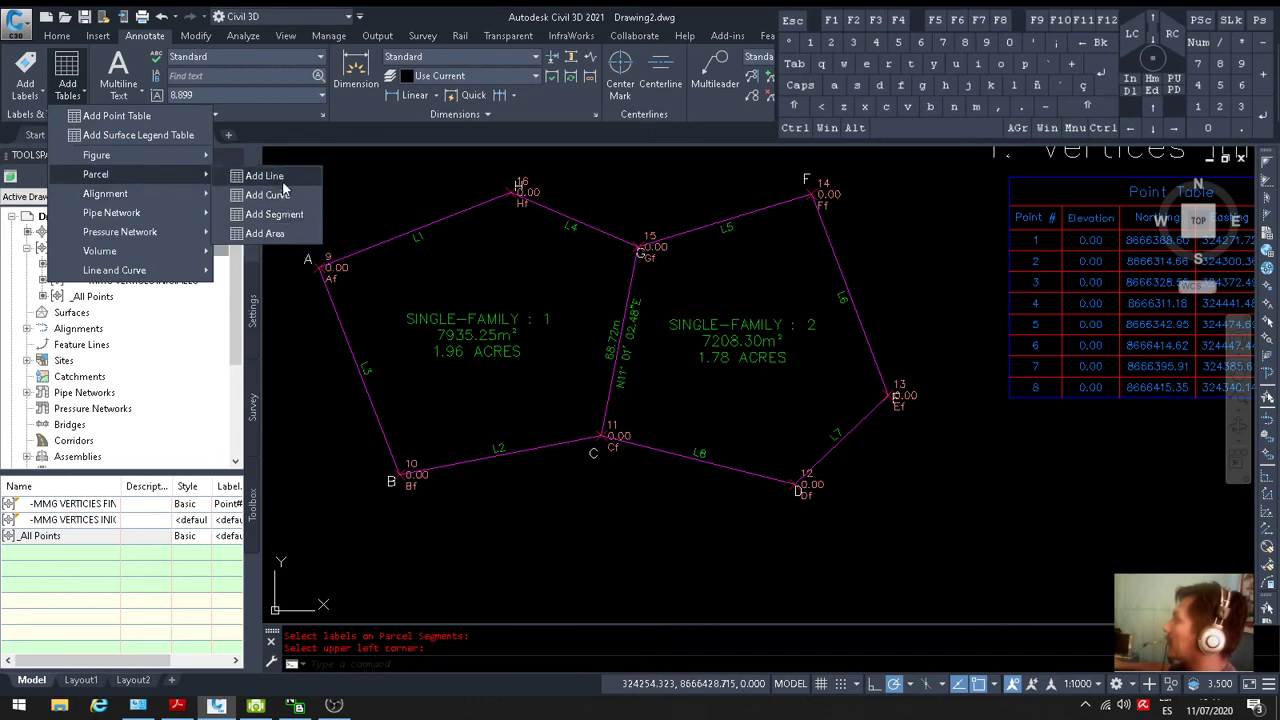
left_click(268, 177)
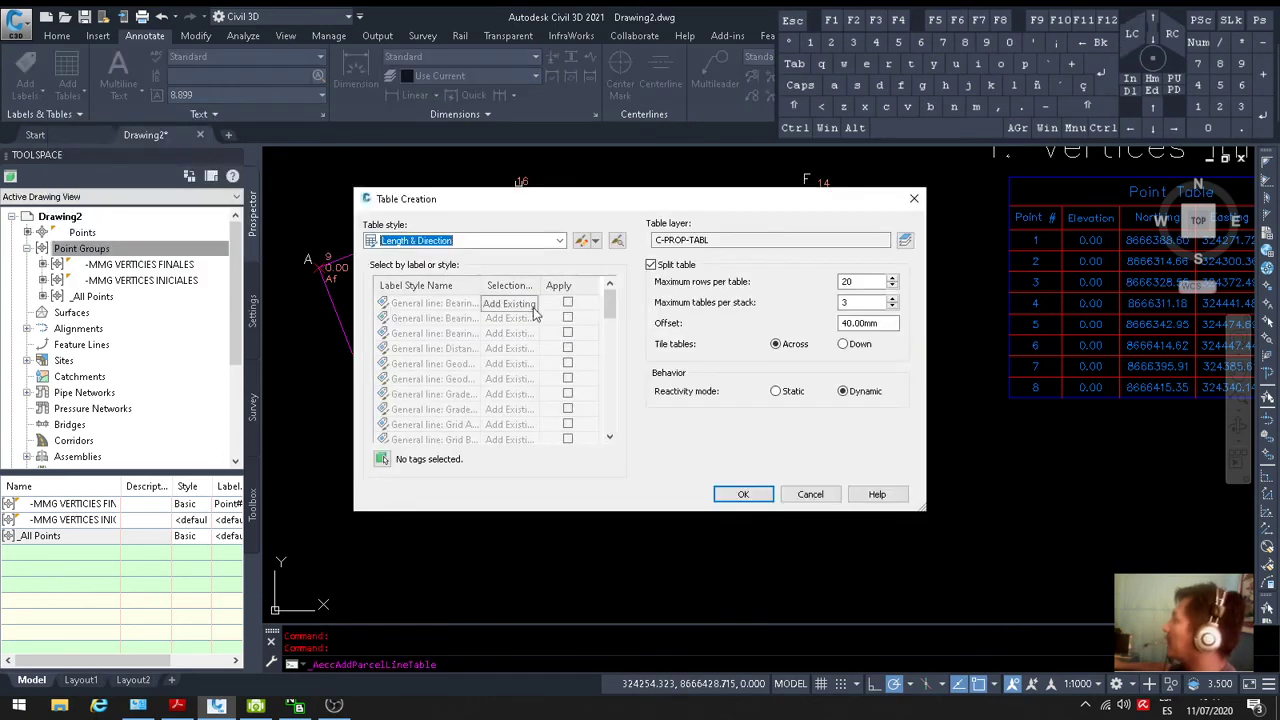
left_click(381, 459)
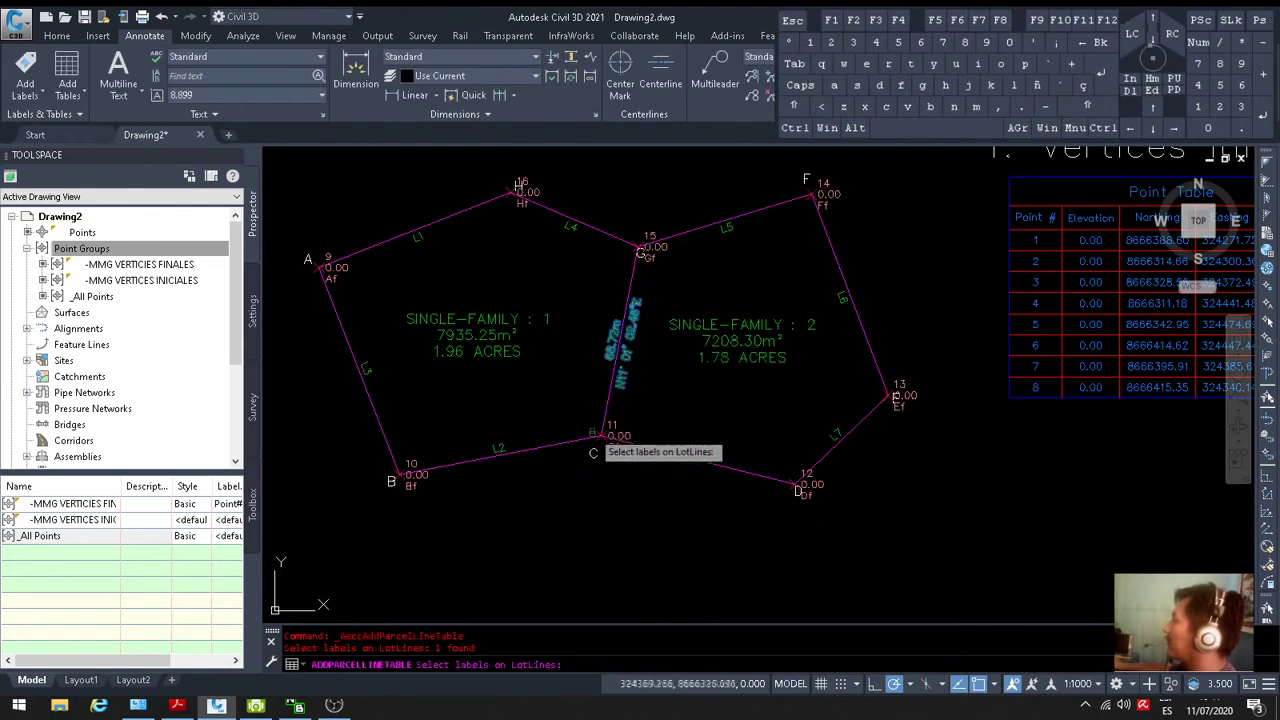
key("Return")
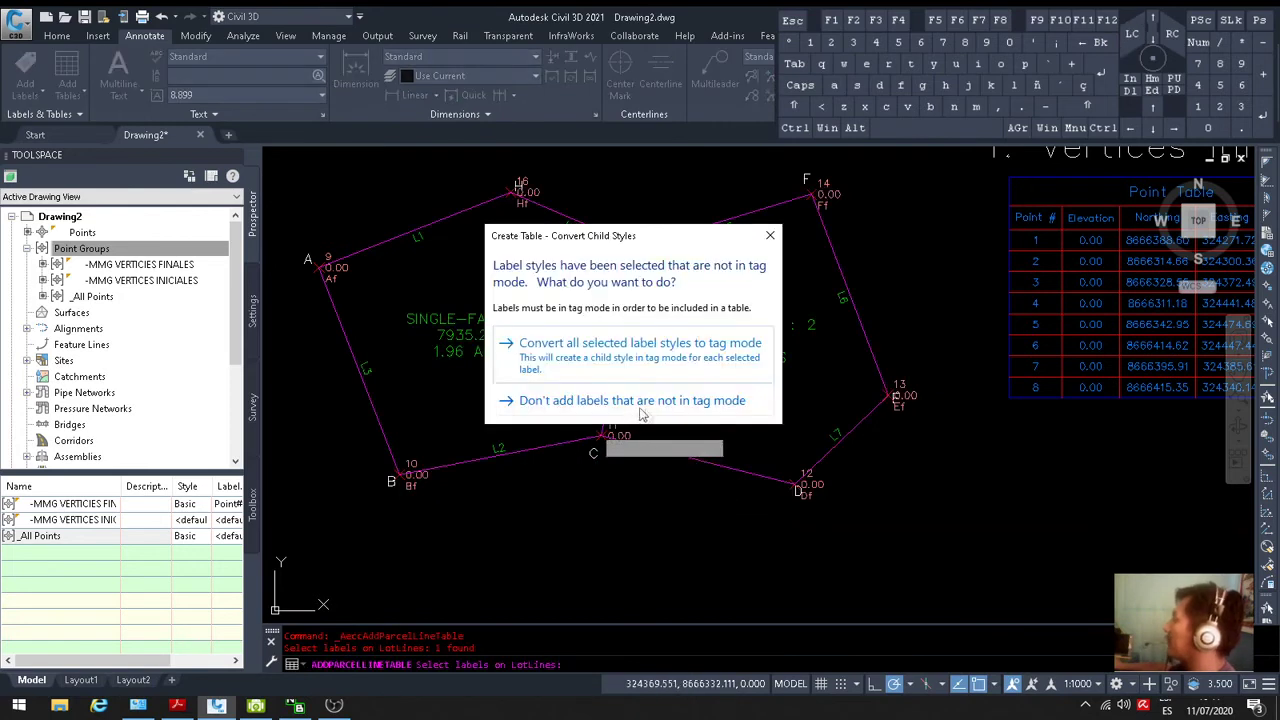
left_click(600, 360)
Create the dynamic line table in Length & Direction style and place it just east of the parcel line and curve table
left_click(743, 494)
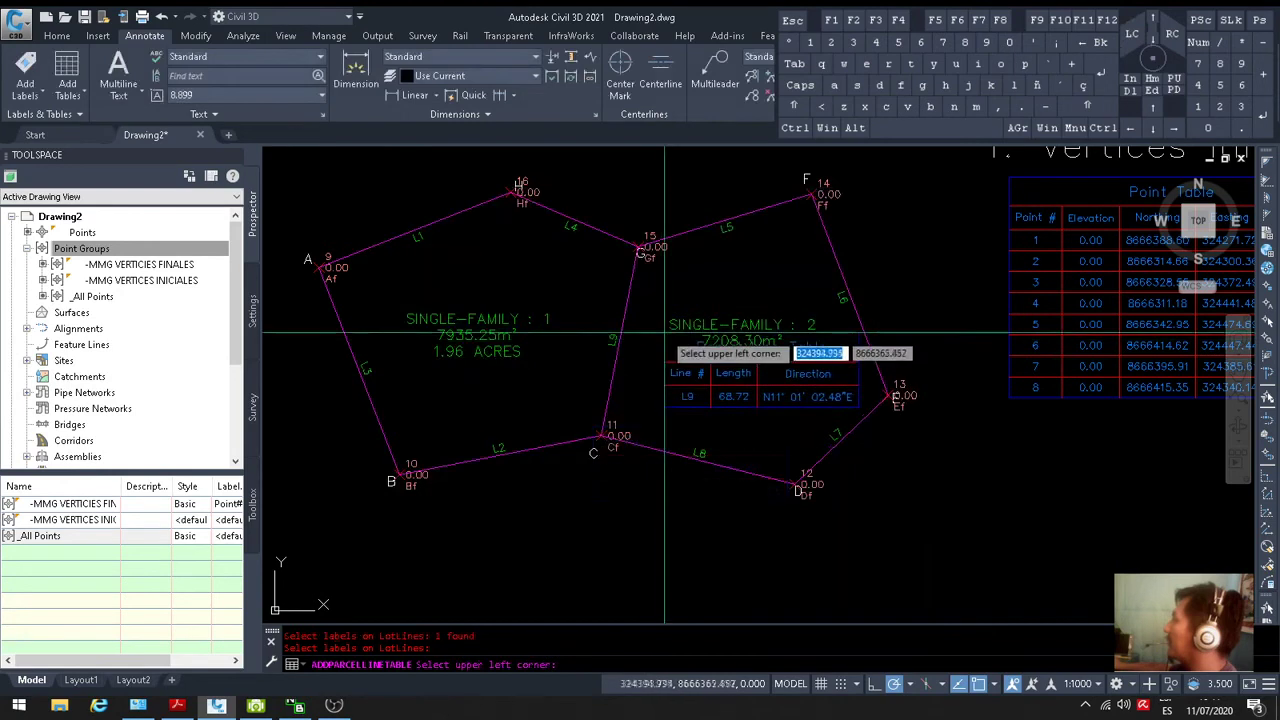
scroll(829, 380, "down", 5)
scroll(760, 372, "up", 3)
scroll(671, 252, "up", 3)
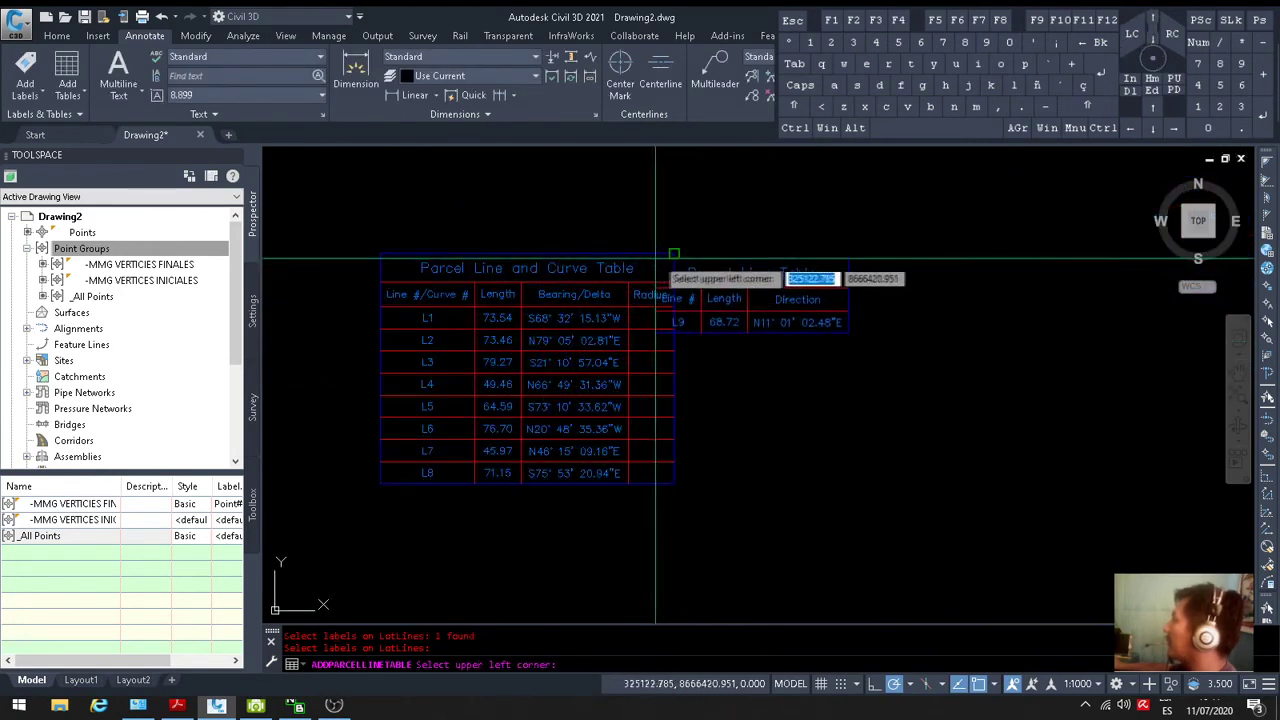
left_click(741, 253)
key("Escape")
key("Escape")
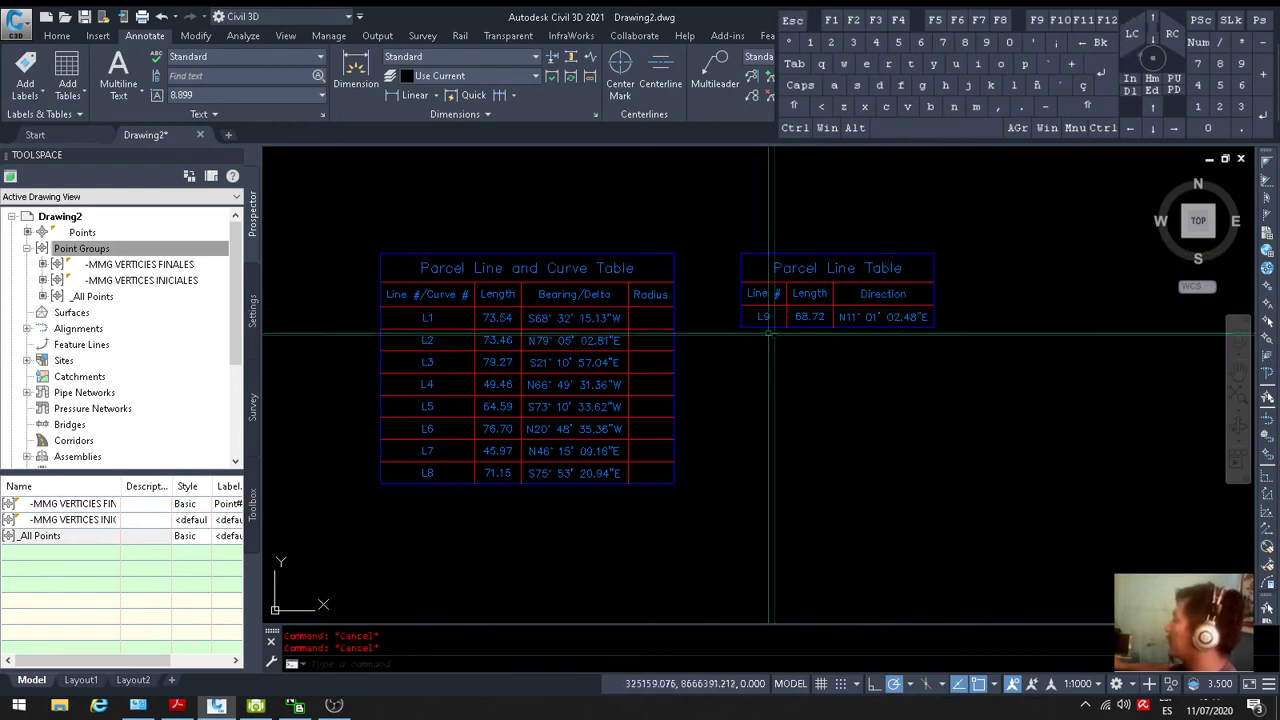
Copy the title "T. Áreas de Parcela" horizontally to above the parcel line and curve table
scroll(778, 366, "down", 4)
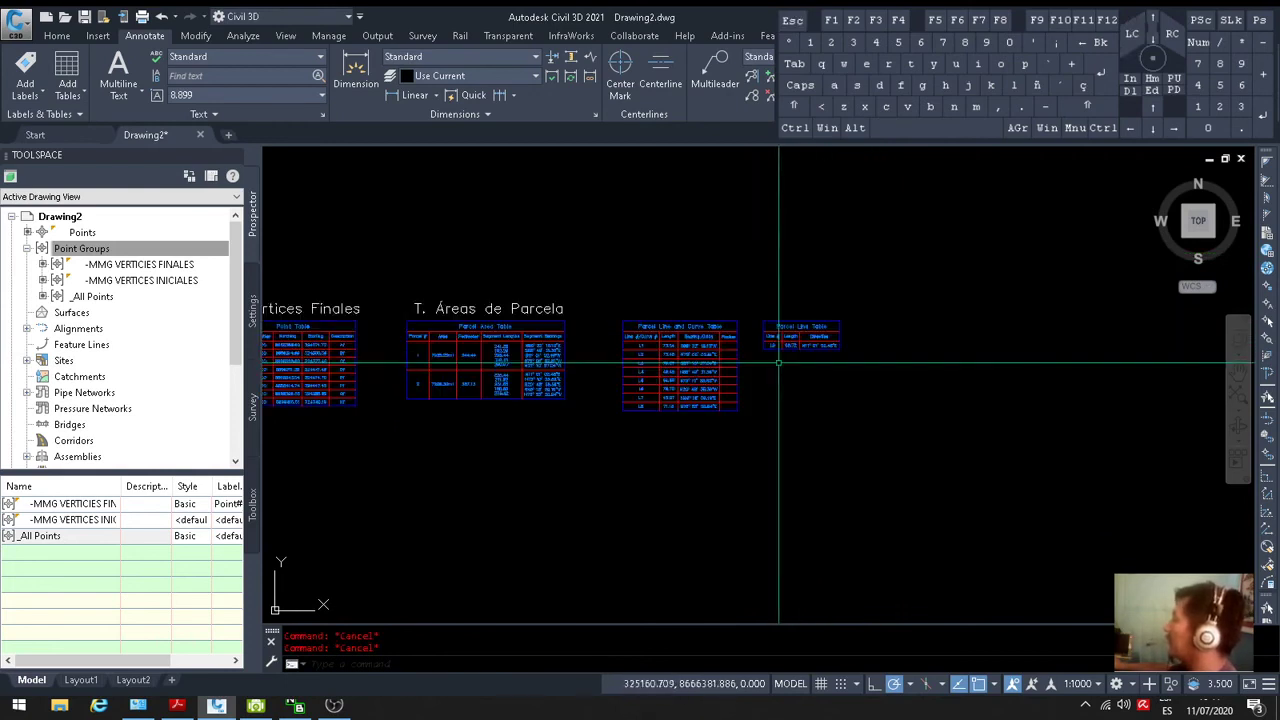
type("co")
key("Return")
left_click(514, 310)
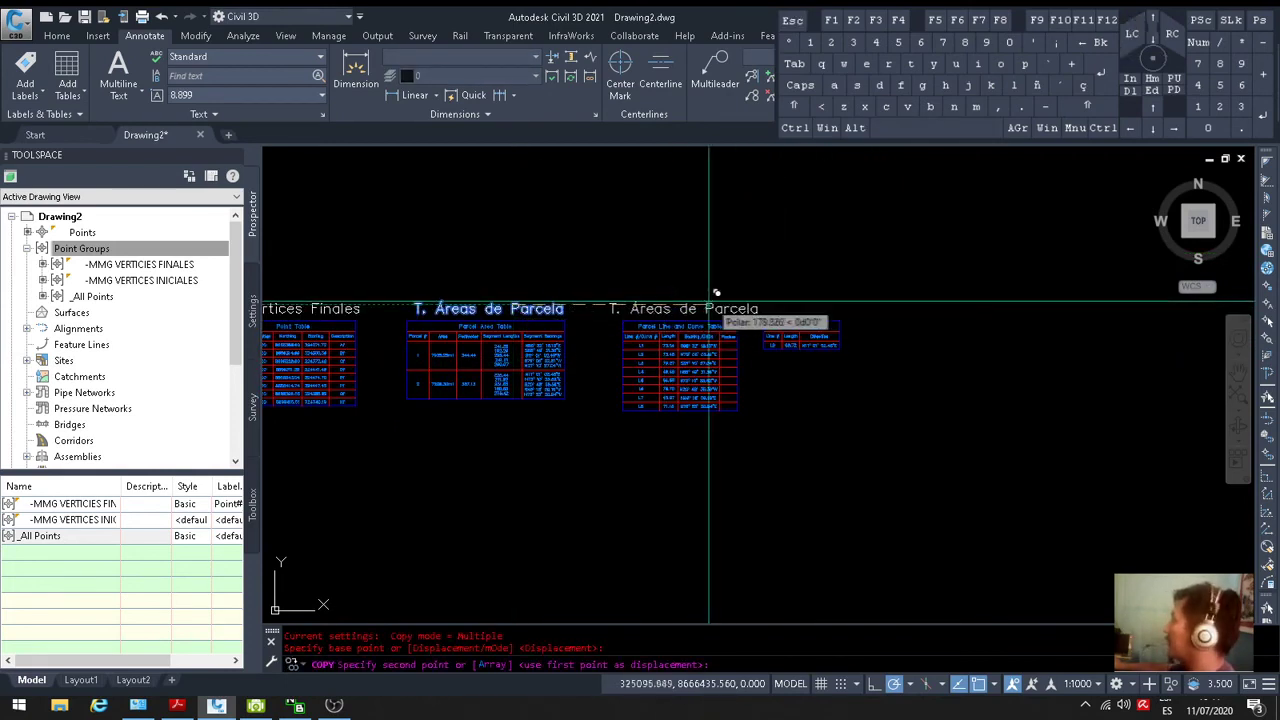
left_click(743, 300)
key("Escape")
Change the copied title's text to "T. Segmentos"
scroll(560, 370, "down", 3)
scroll(694, 360, "up", 3)
scroll(657, 340, "up", 2)
mouse_move(867, 355)
middle_mouse_down()
mouse_move(671, 381)
mouse_move(808, 380)
mouse_move(480, 380)
middle_mouse_up()
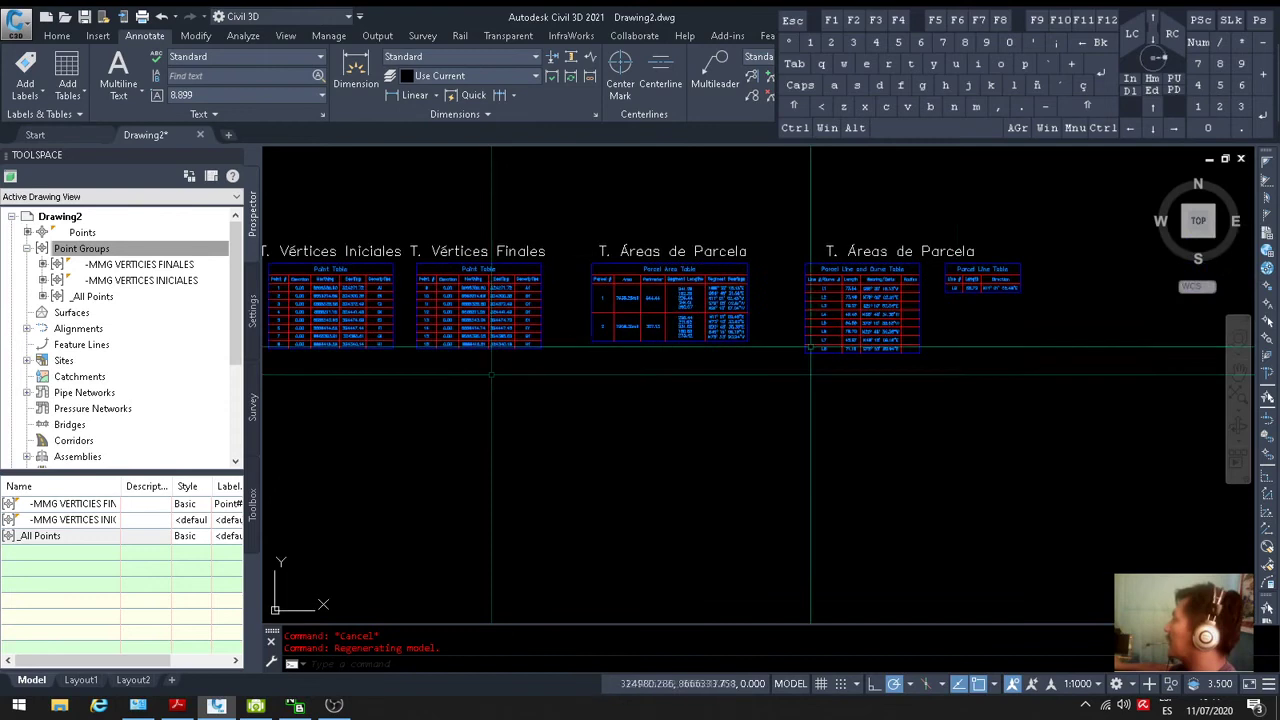
scroll(958, 251, "up", 2)
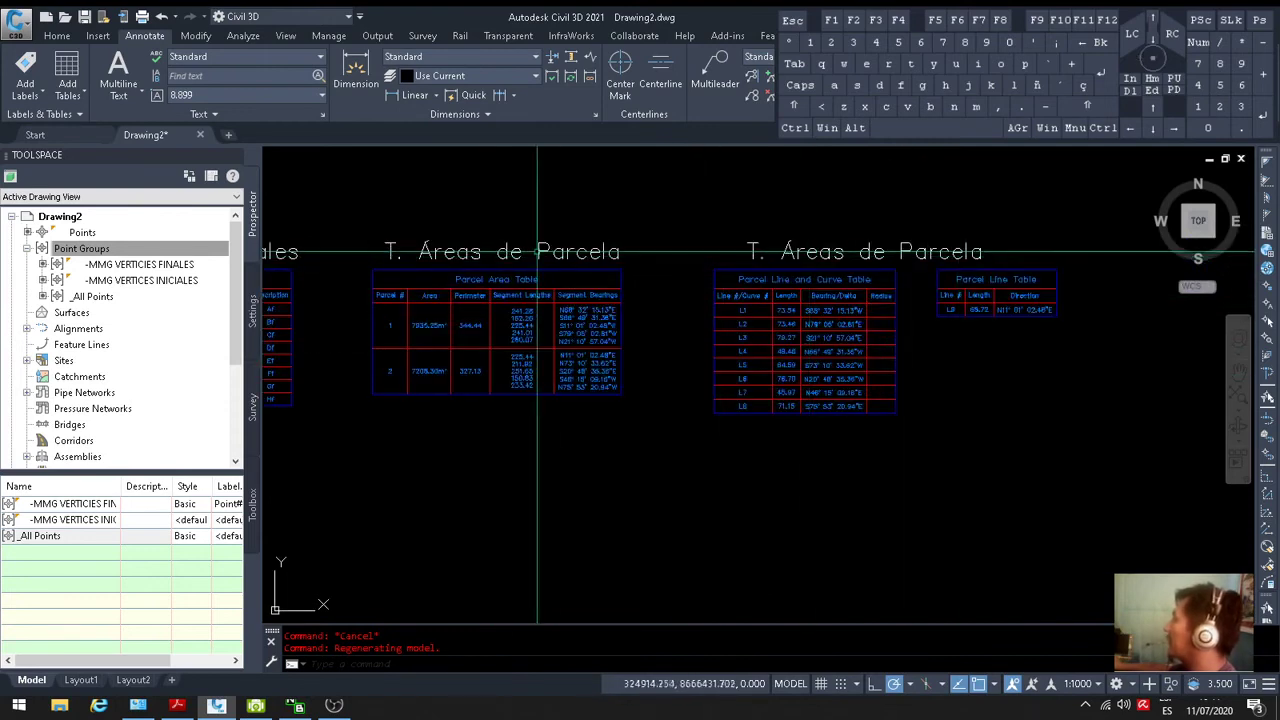
middle_click_drag(709, 314, 566, 307)
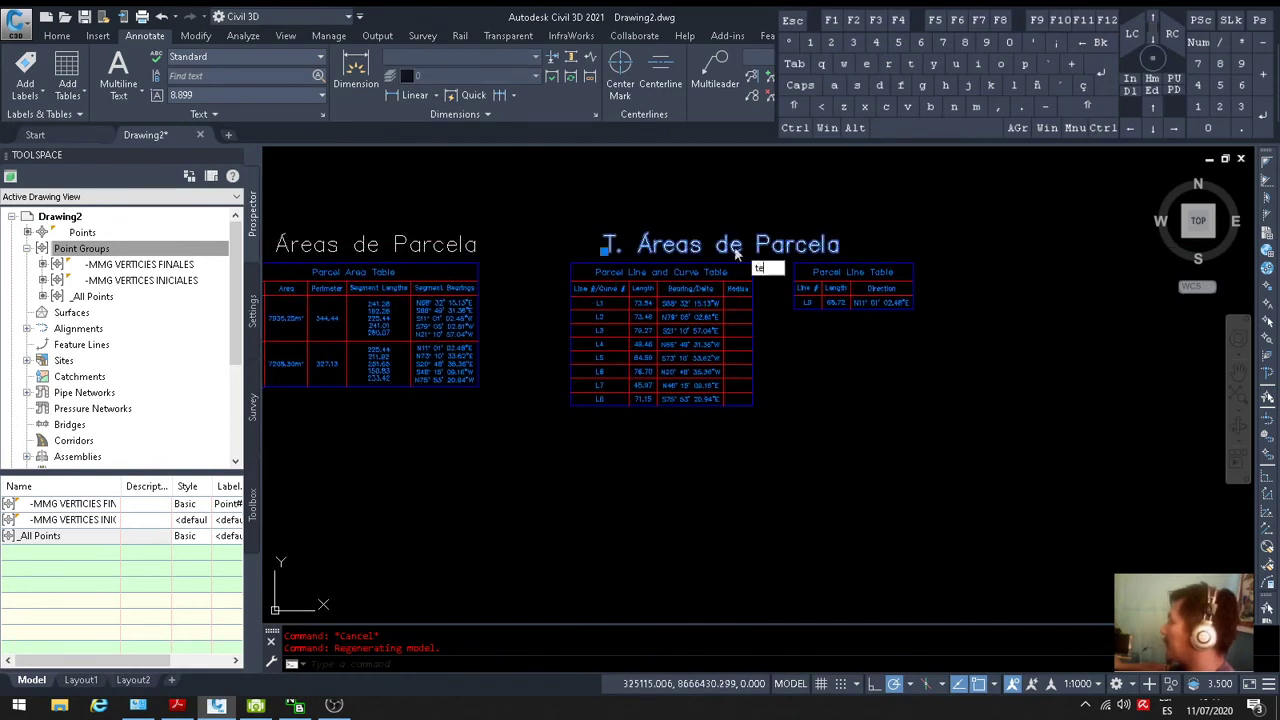
double_click(605, 244)
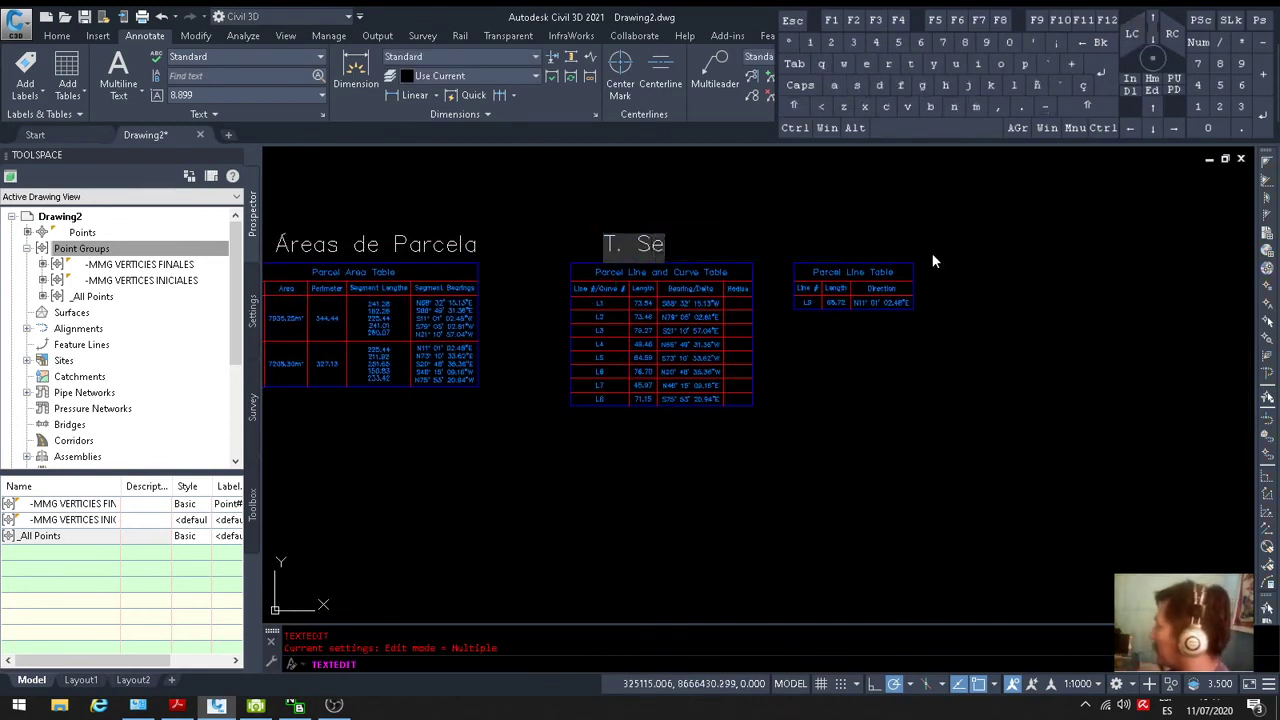
type("T. Segmentos")
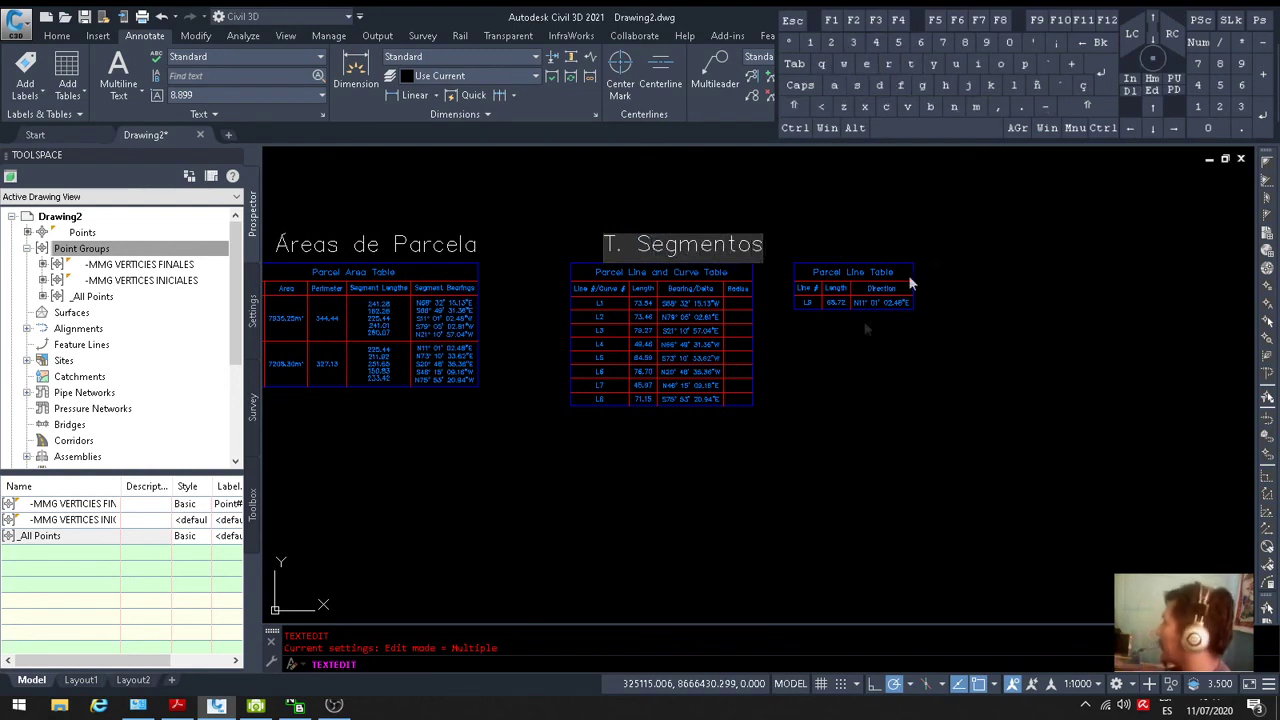
key("Escape")
Move the "T. Segmentos" title slightly west so it sits centred over the parcel line and curve table
left_click(731, 238)
type("m")
key("space")
left_click(727, 196)
key("Escape")
Try a copy of the "T. Segmentos" title above the parcel line table, and erase that copy
left_click(665, 252)
type("co")
key("space")
left_click(665, 252)
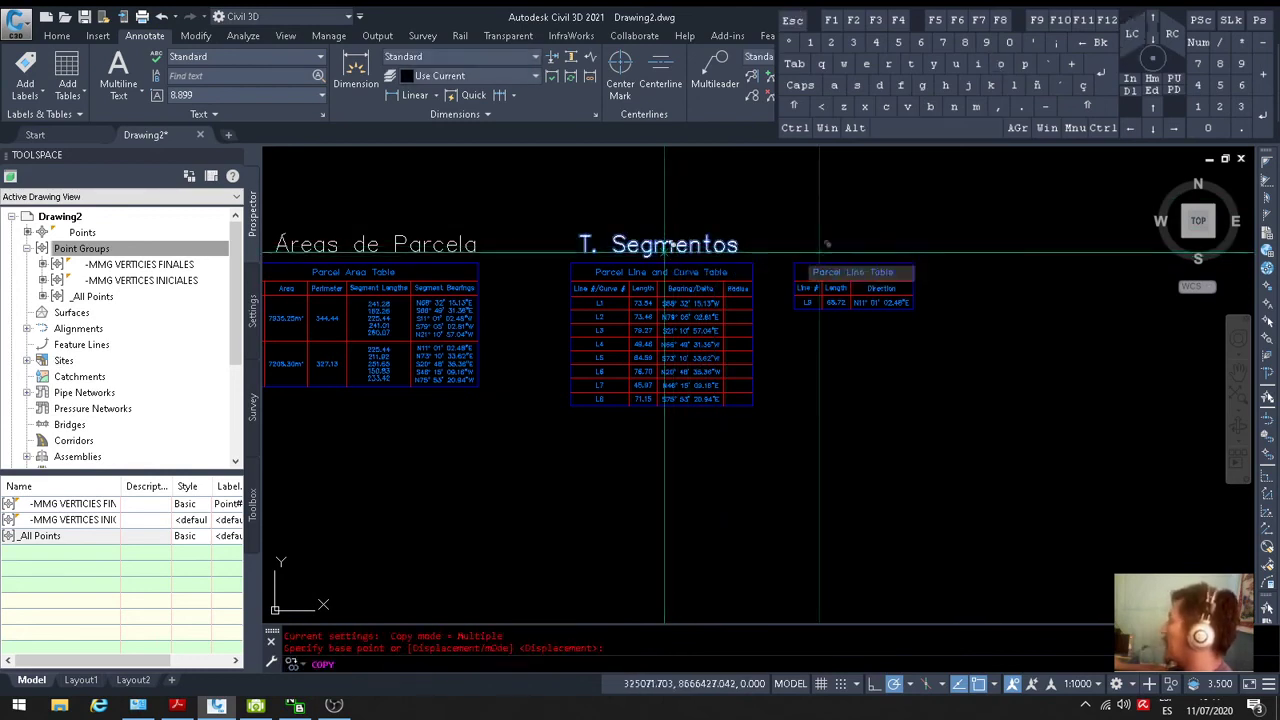
left_click(858, 248)
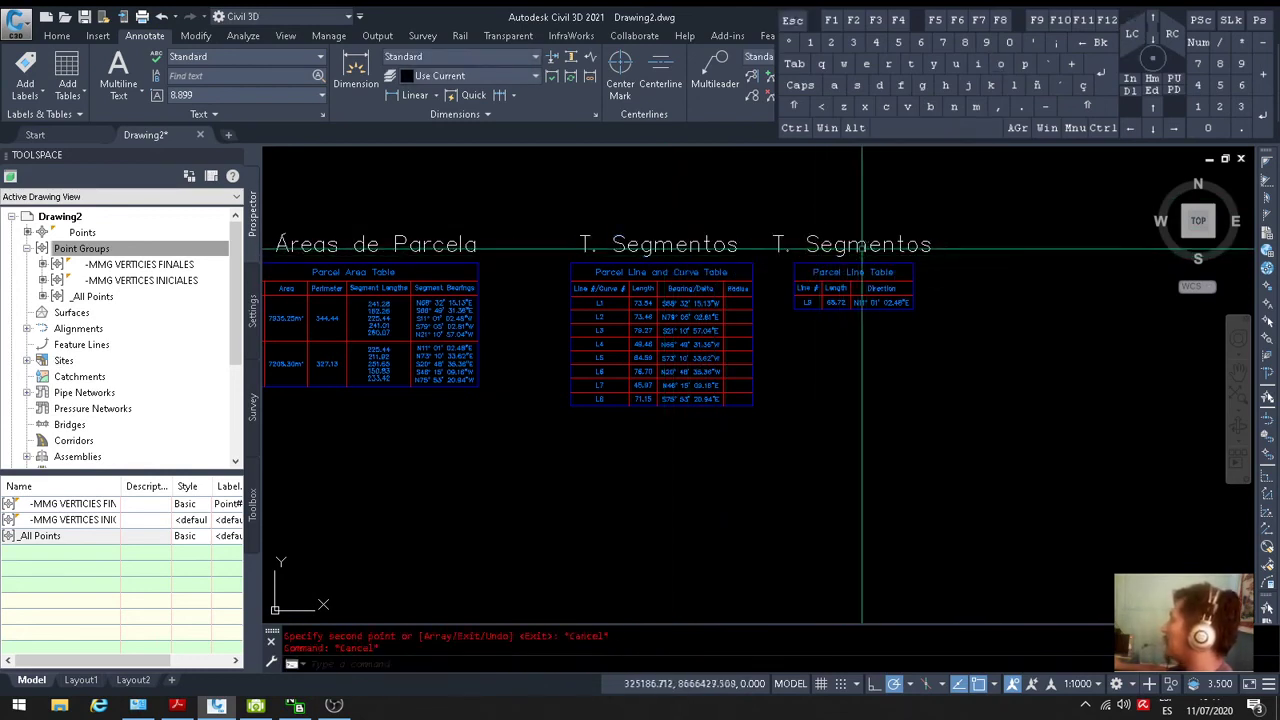
key("Escape")
left_click(813, 248)
key("Delete")
Move the "T. Segmentos" title east so it spans both the line and curve table and the parcel line table
left_click(712, 246)
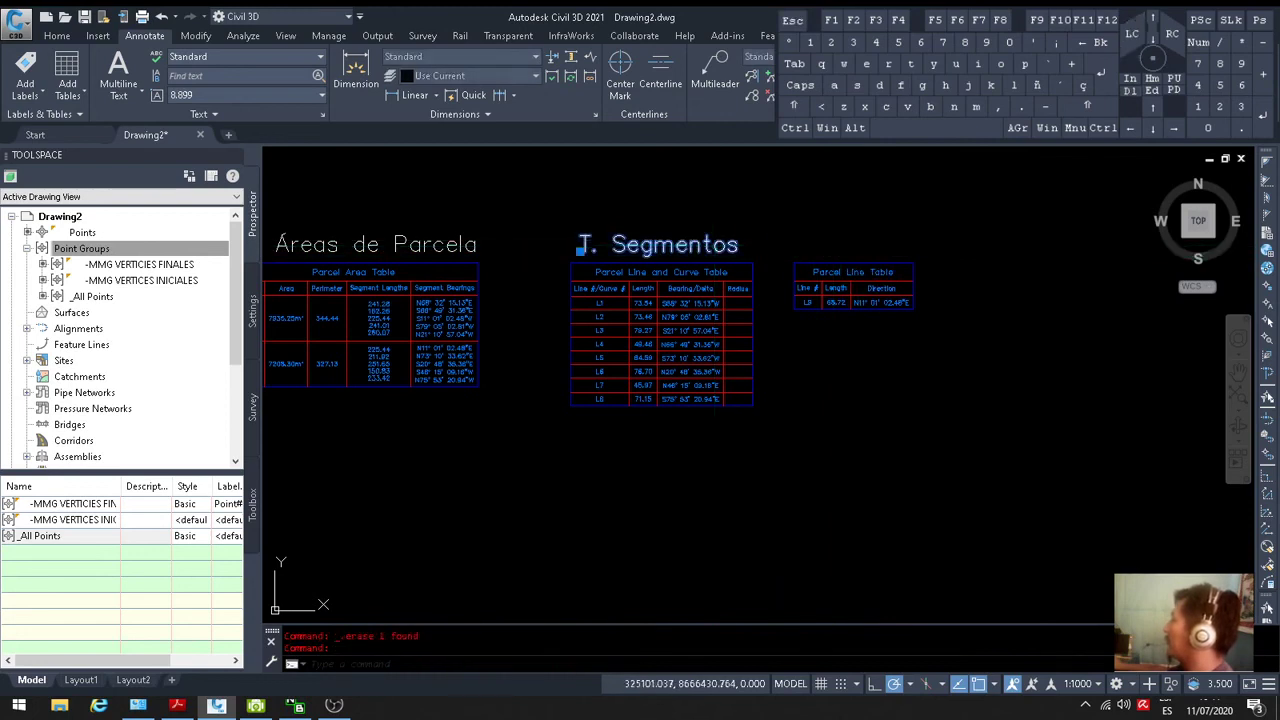
type("m")
key("space")
left_click(727, 187)
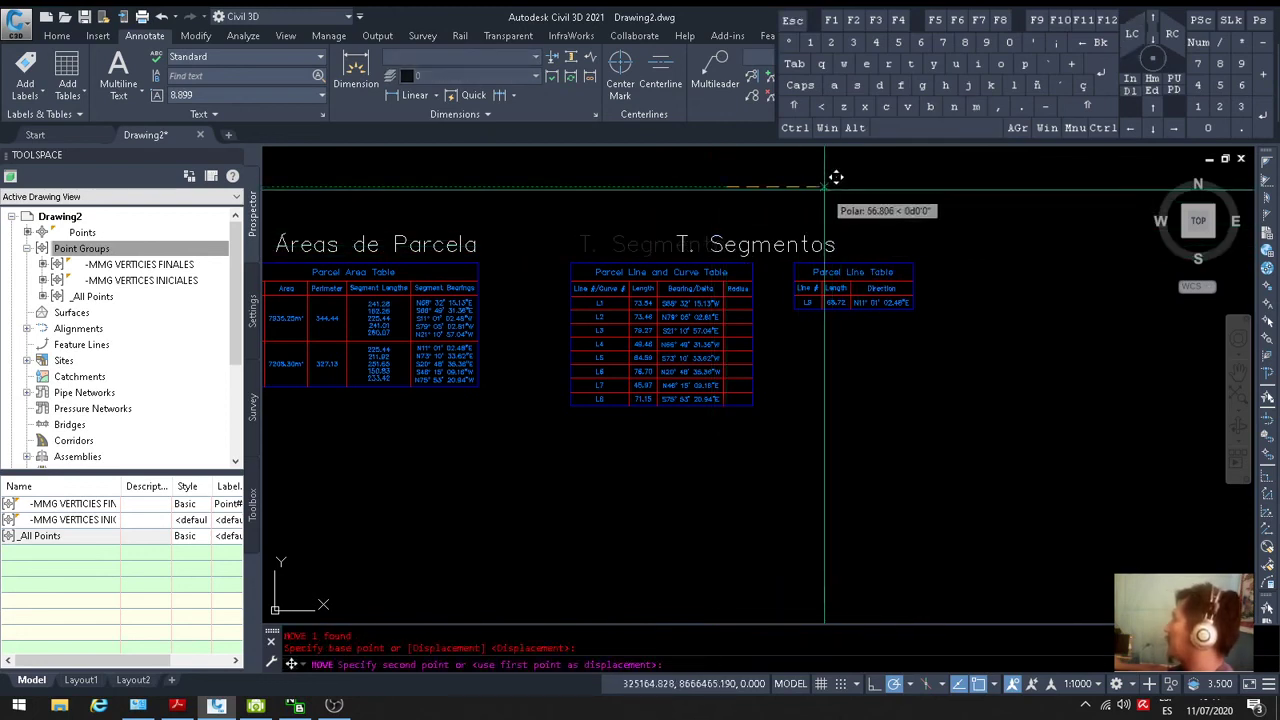
scroll(836, 177, "down", 5)
key("Escape")
Examine the segment tags along the boundary and the dividing side of both parcels, and the overall drawing layout
scroll(720, 340, "up", 8)
scroll(782, 379, "down", 2)
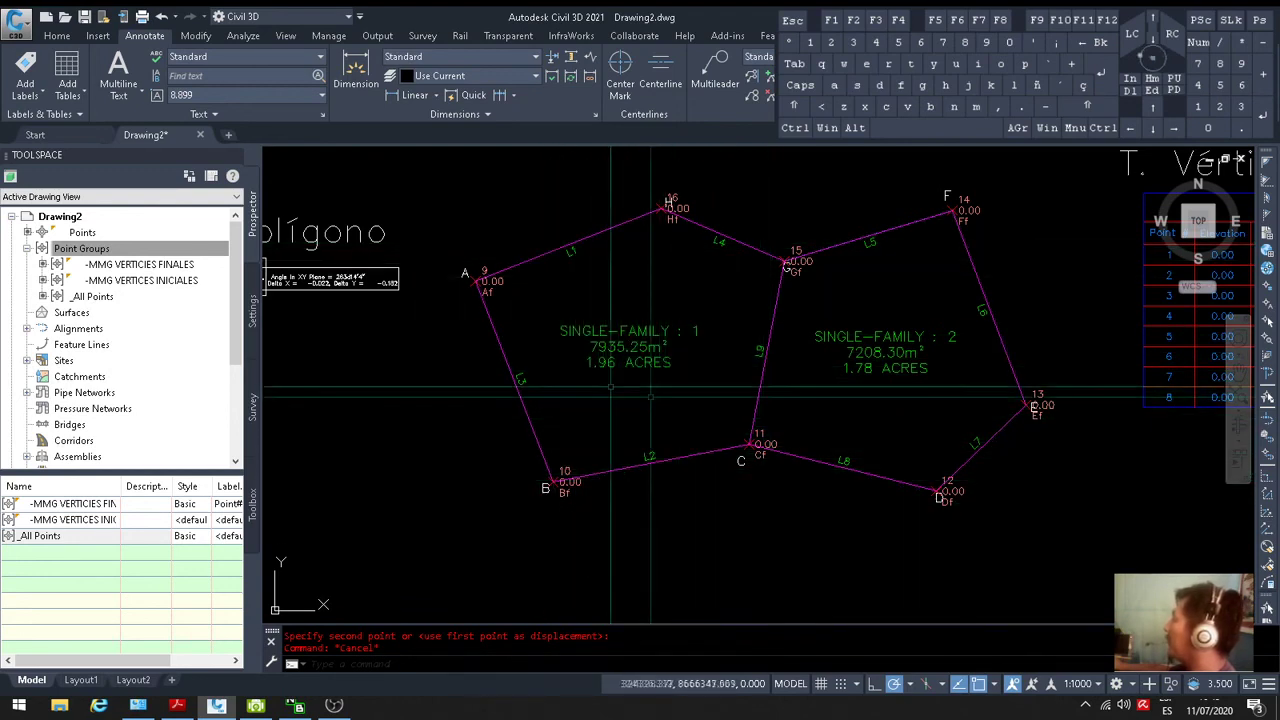
scroll(690, 300, "down", 4)
mouse_move(826, 327)
middle_mouse_down()
mouse_move(626, 352)
mouse_move(790, 356)
middle_mouse_up()
scroll(634, 316, "up", 3)
scroll(672, 331, "down", 3)
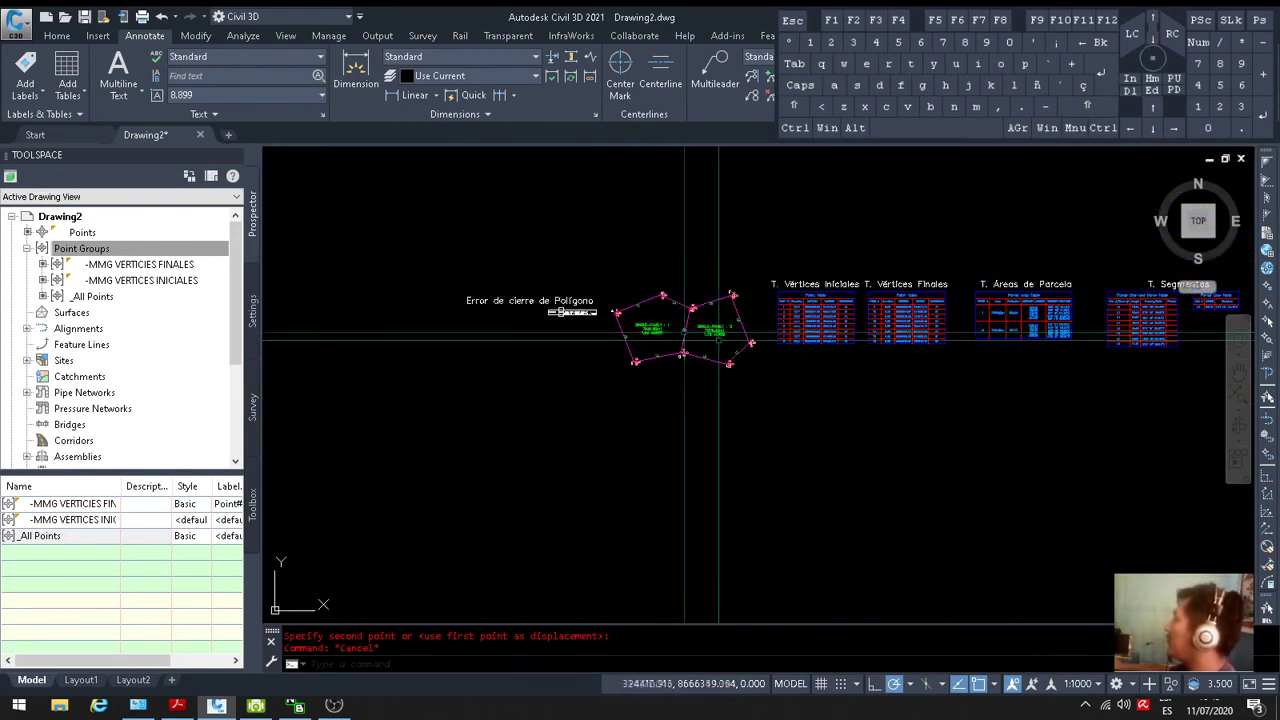
Review the segment tables, the parcel area table and the initial and final vertices tables
scroll(1005, 316, "up", 2)
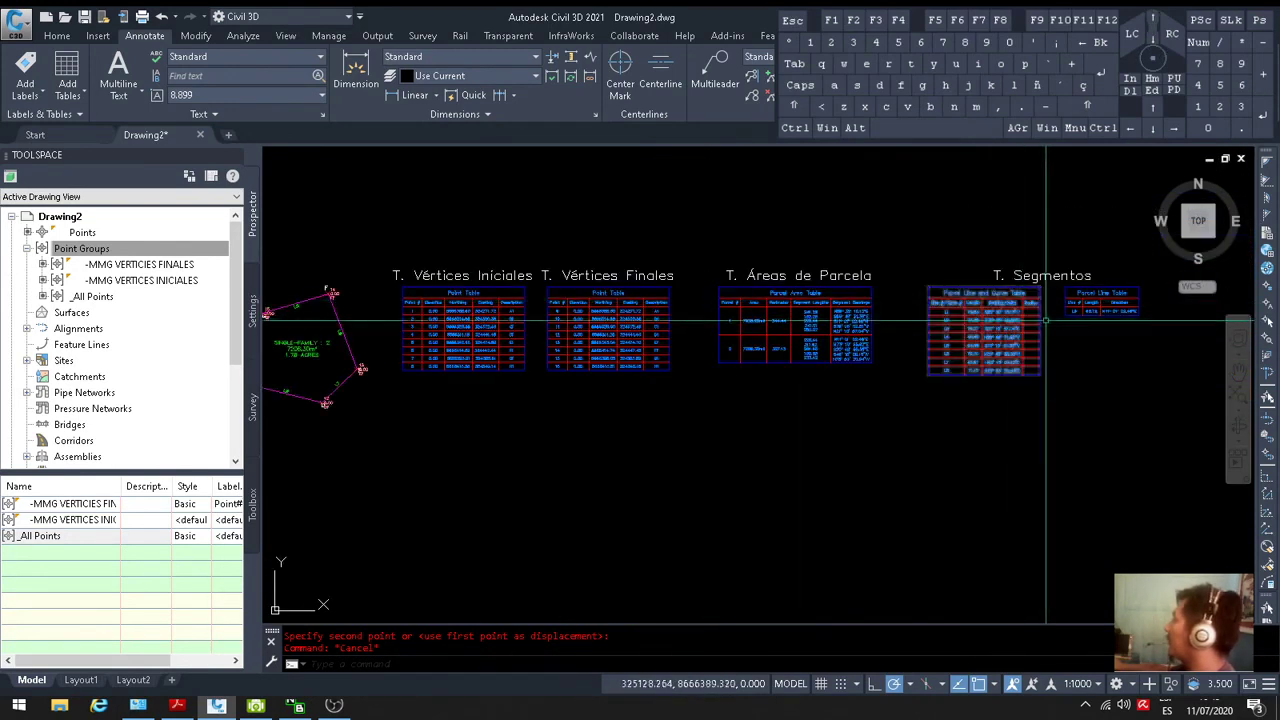
scroll(952, 340, "up", 6)
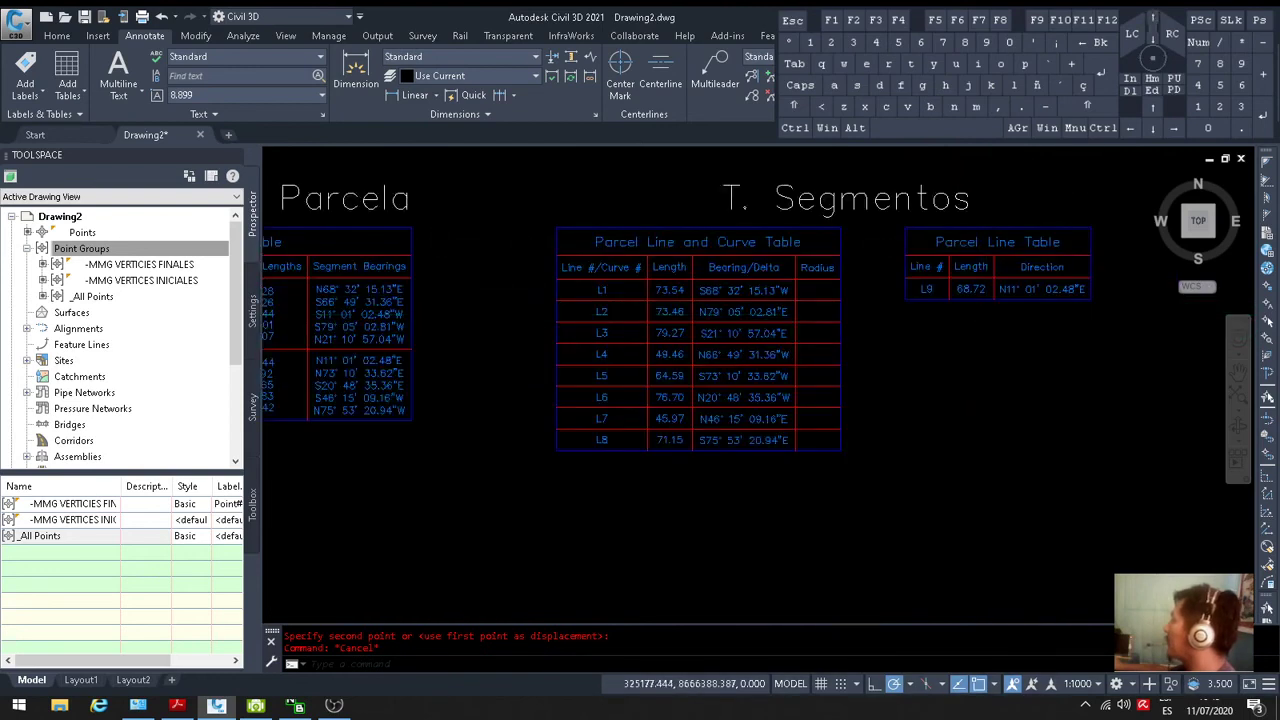
scroll(678, 350, "down", 5)
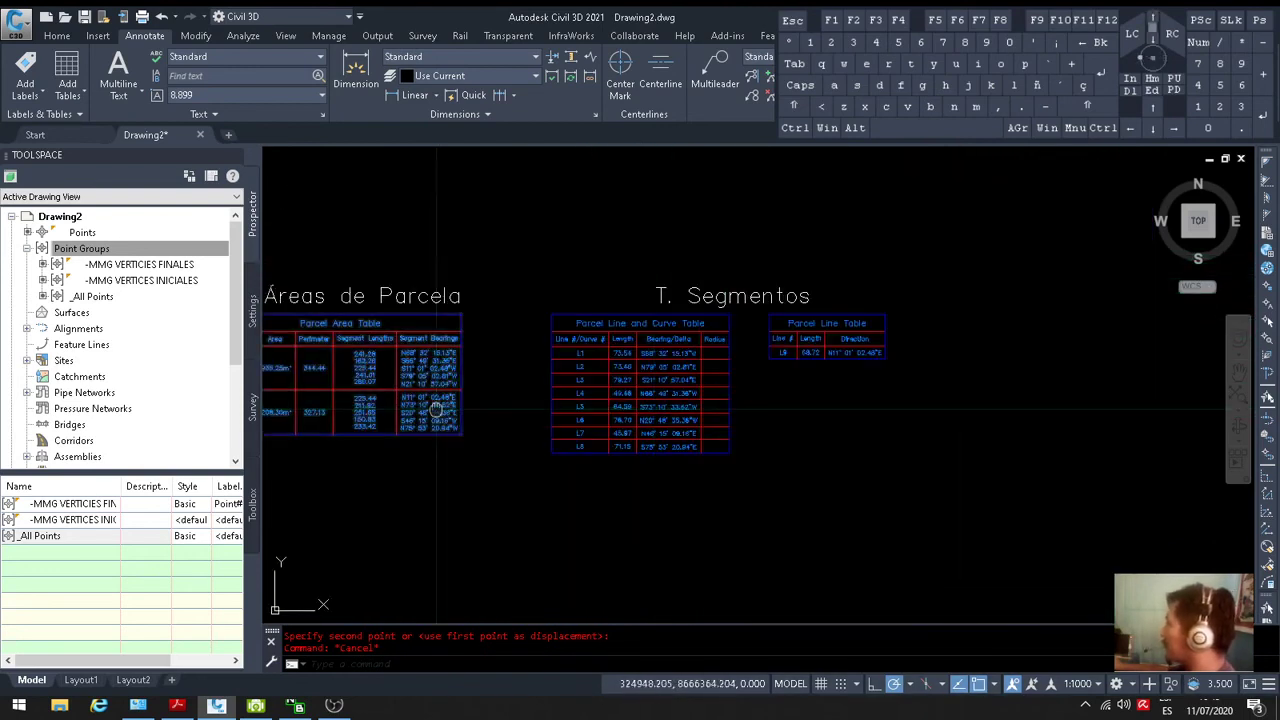
scroll(651, 345, "up", 4)
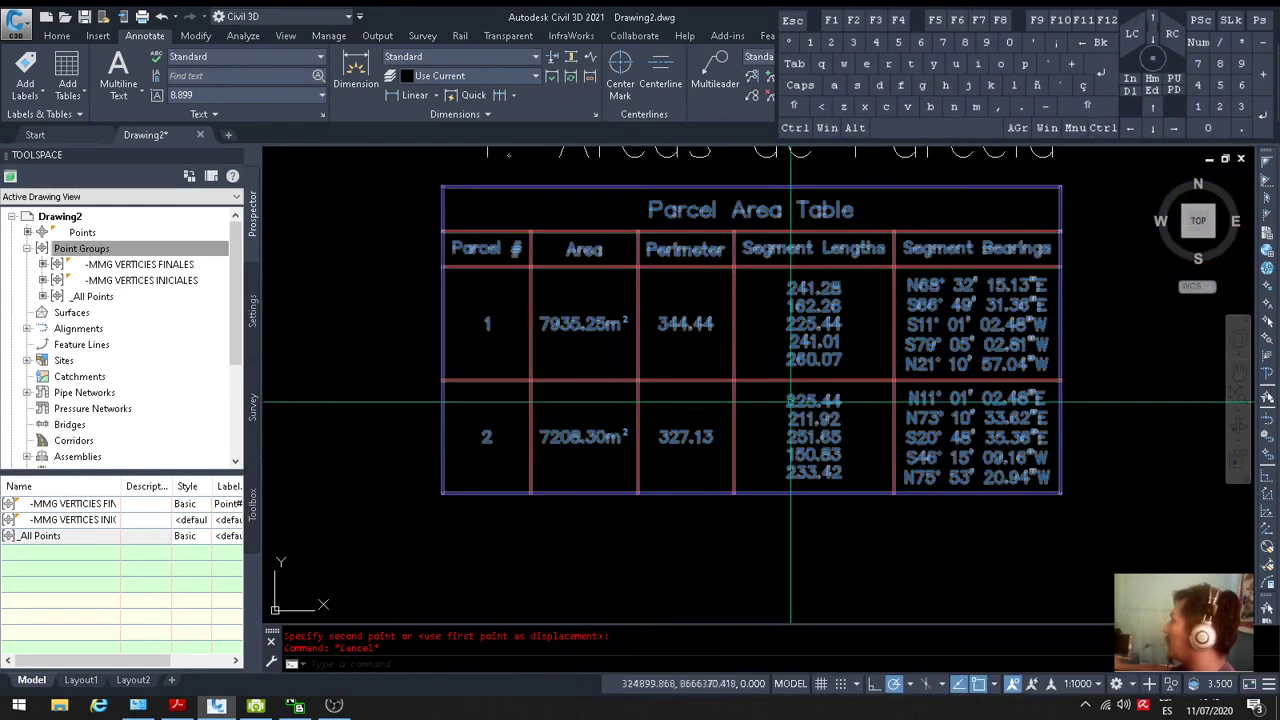
scroll(779, 365, "down", 4)
scroll(710, 370, "up", 3)
scroll(710, 370, "up", 2)
middle_click_drag(692, 384, 1009, 376)
scroll(795, 380, "down", 5)
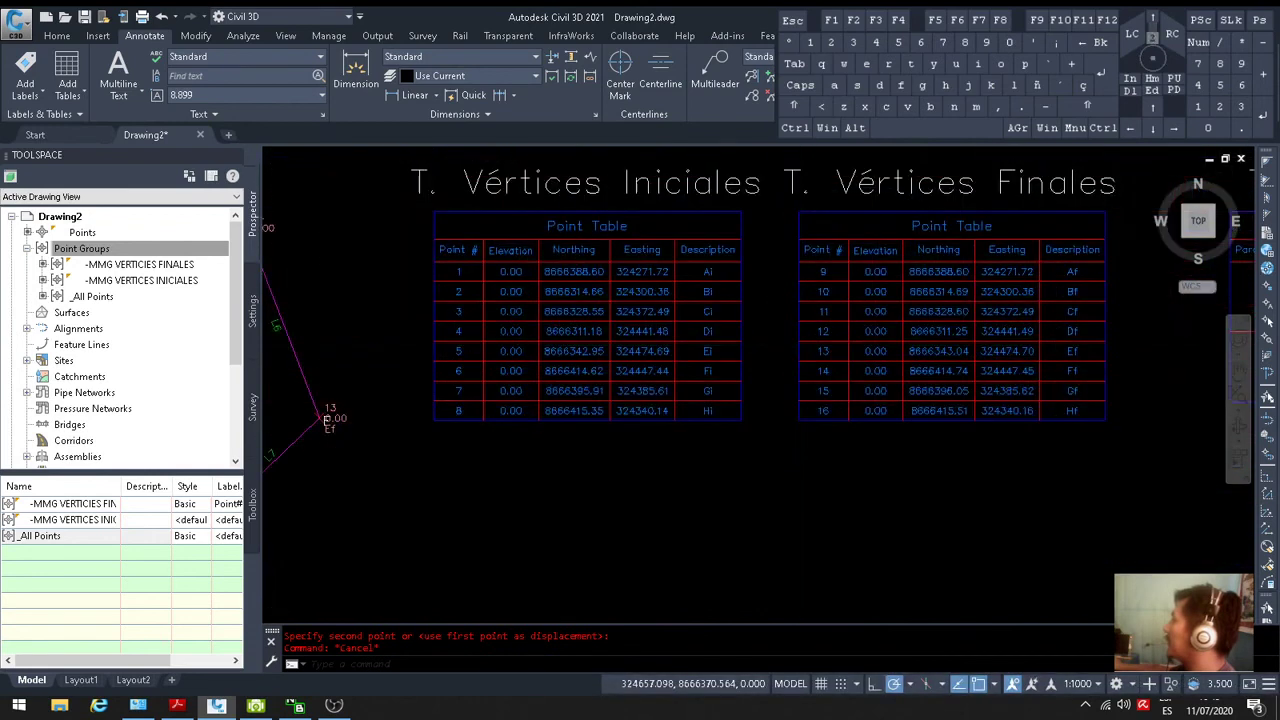
middle_click_drag(934, 371, 830, 395)
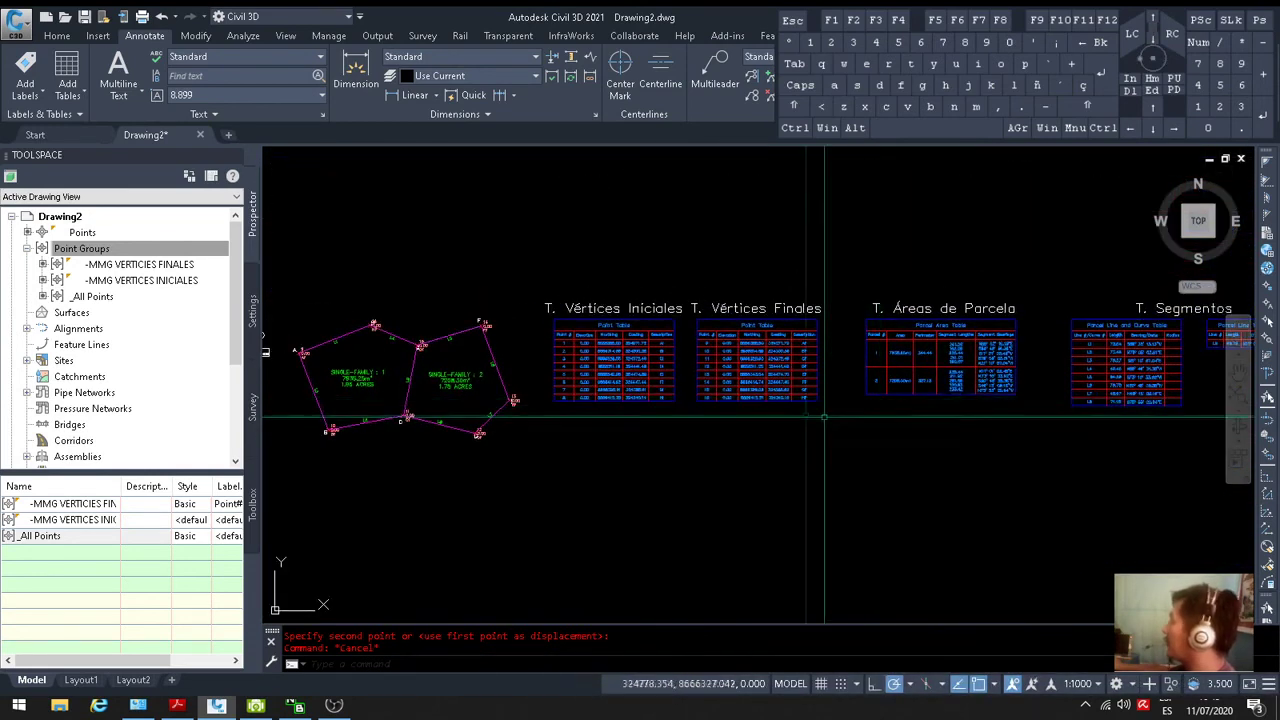
middle_click_drag(884, 421, 742, 419)
middle_click_drag(747, 411, 753, 403)
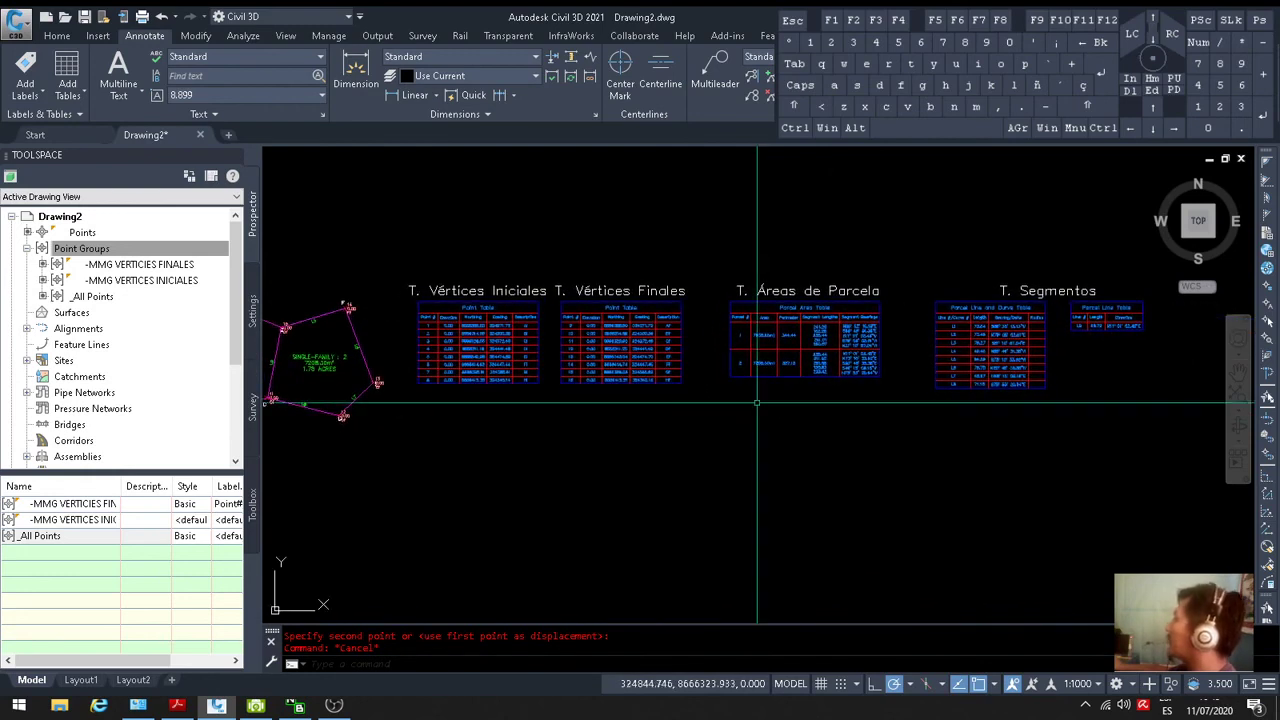